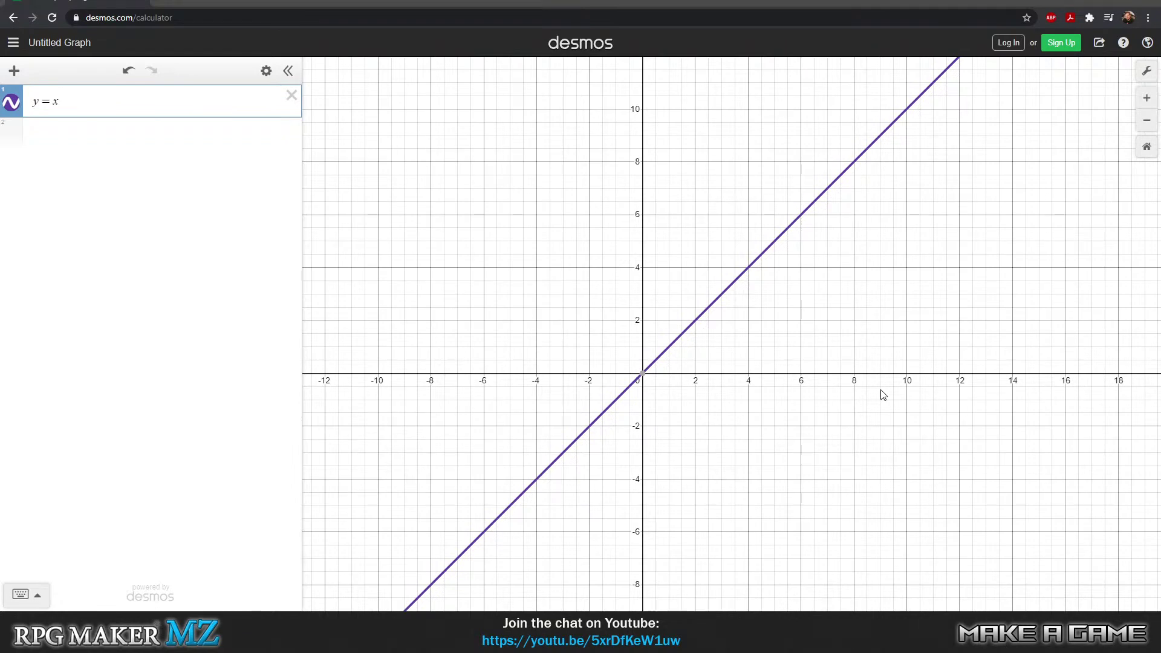
# - Rewrite expression 1 from y = x to y = 2x − 5
pyautogui.press('BackSpace')
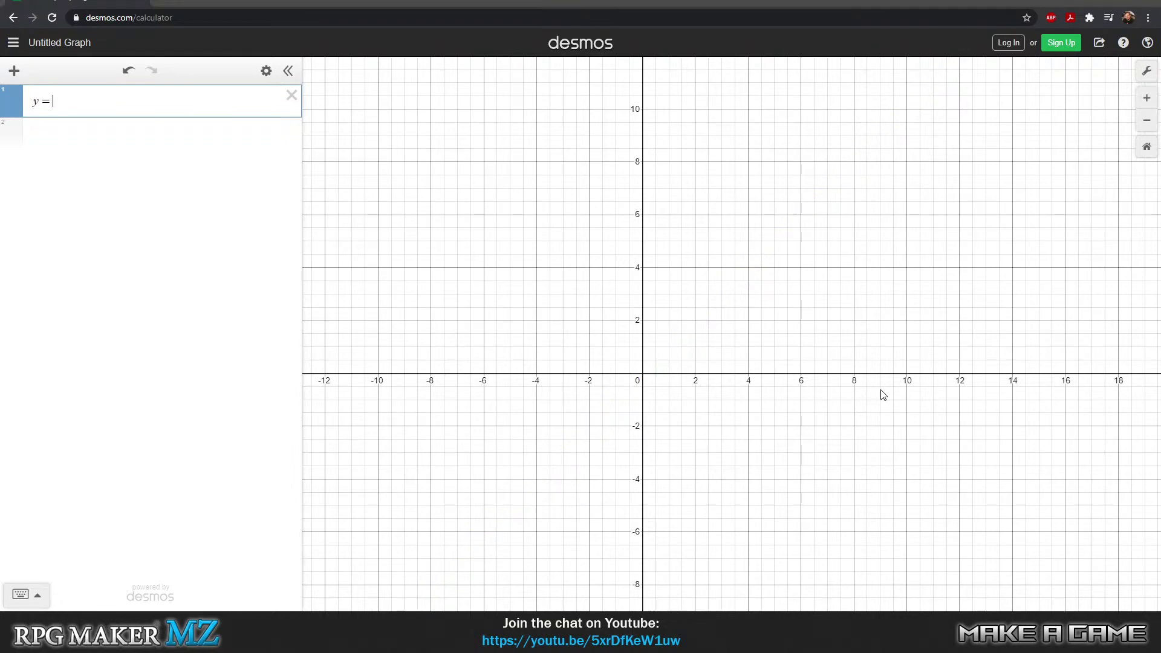
pyautogui.write('2x')
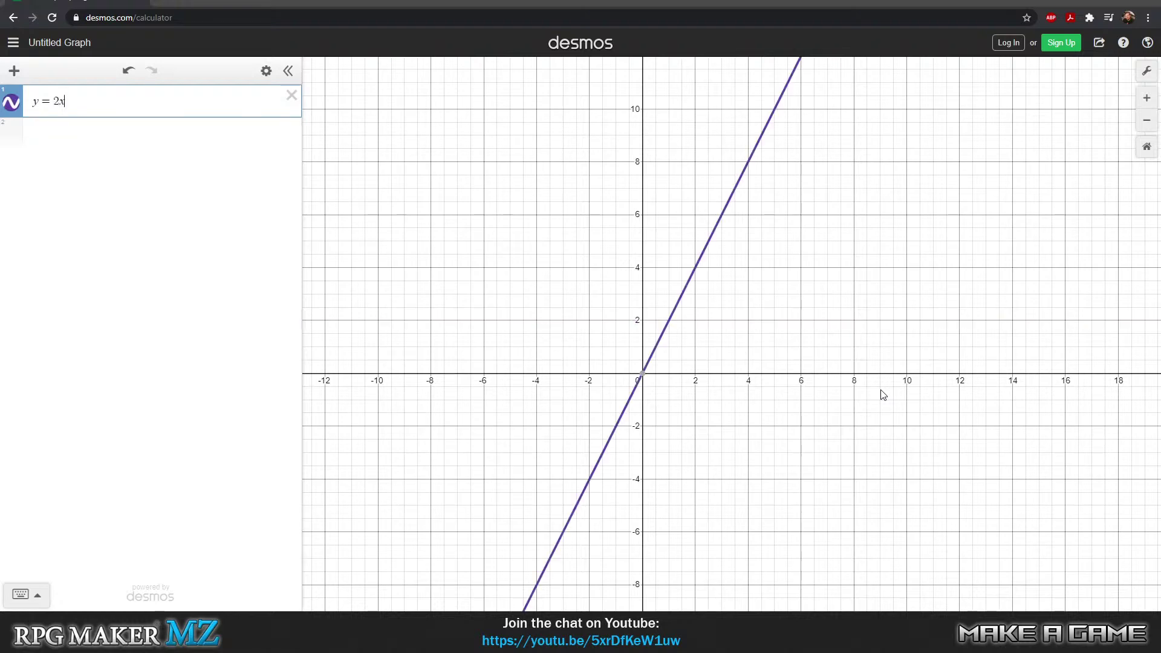
pyautogui.press('BackSpace')
pyautogui.press('BackSpace')
pyautogui.write('2x-')
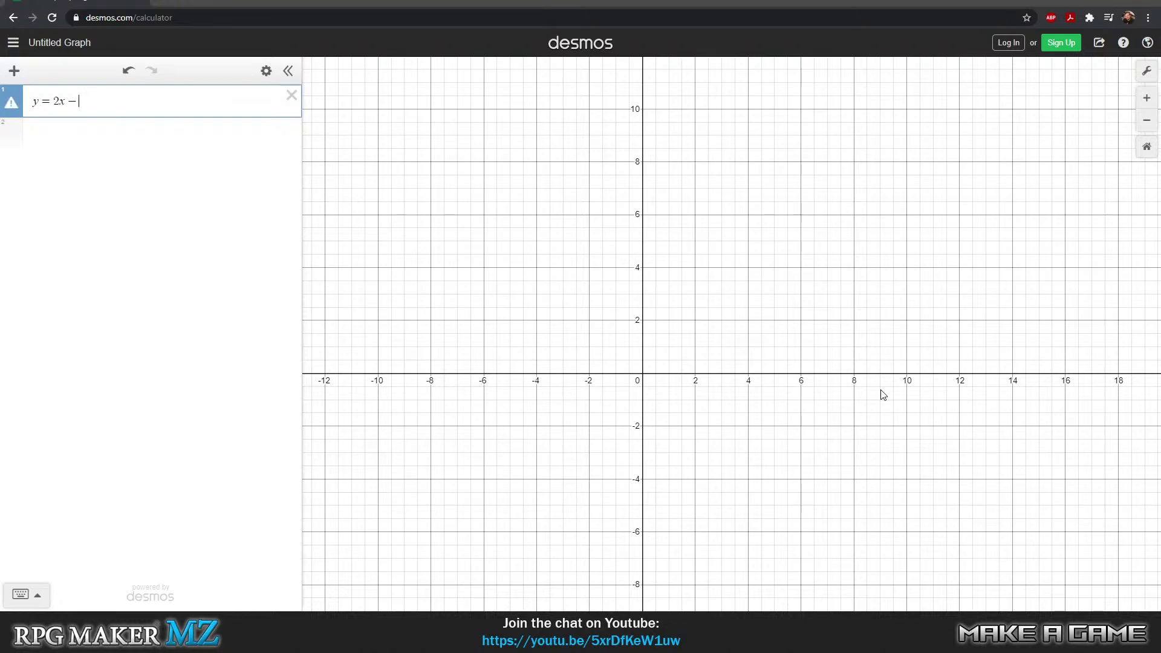
pyautogui.write('5')
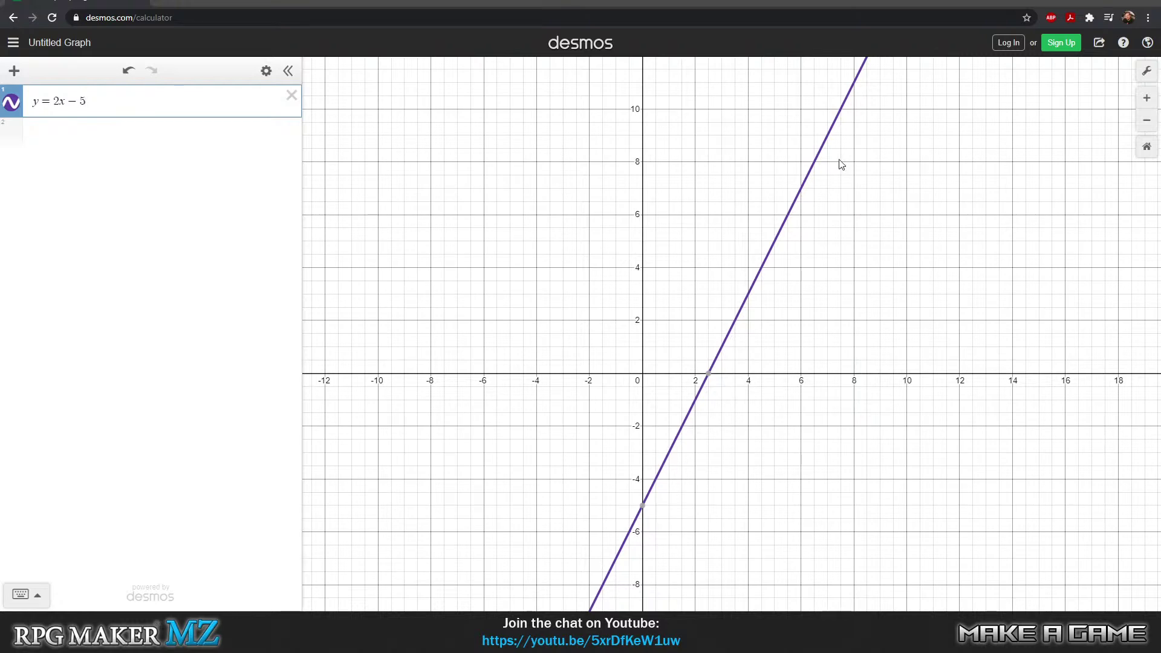
pyautogui.scroll(-1, 838, 350)
pyautogui.scroll(1, 846, 326)
pyautogui.scroll(3, 844, 320)
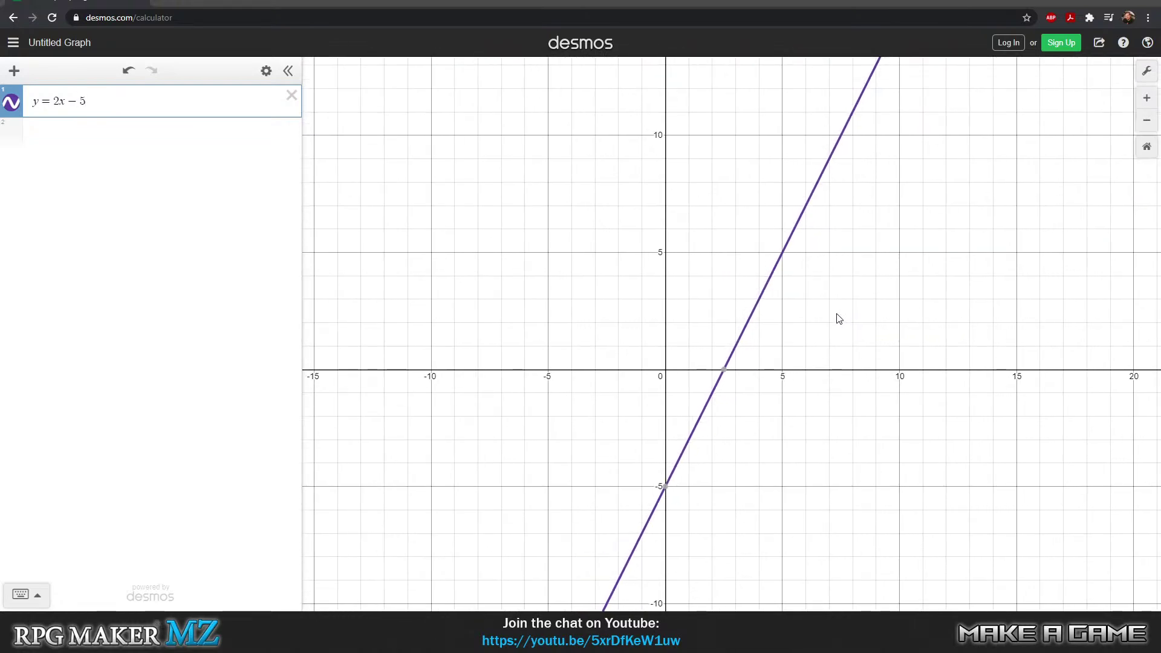
pyautogui.moveTo(859, 282); pyautogui.dragTo(801, 378)
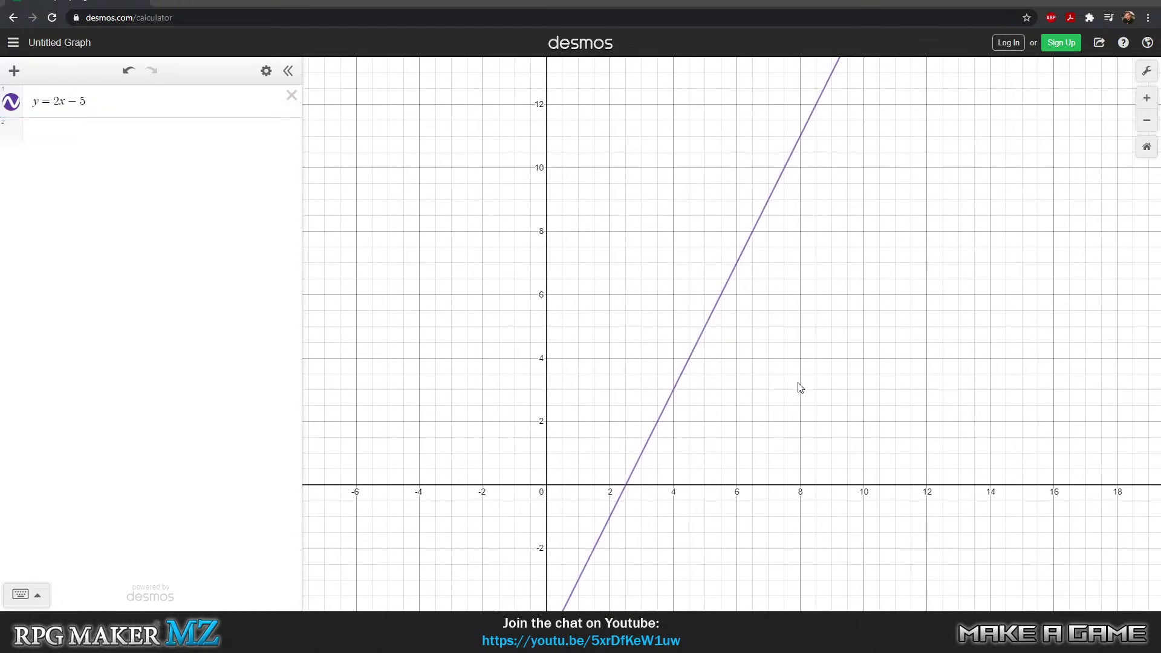
pyautogui.click(92, 115)
pyautogui.moveTo(749, 389); pyautogui.dragTo(813, 345)
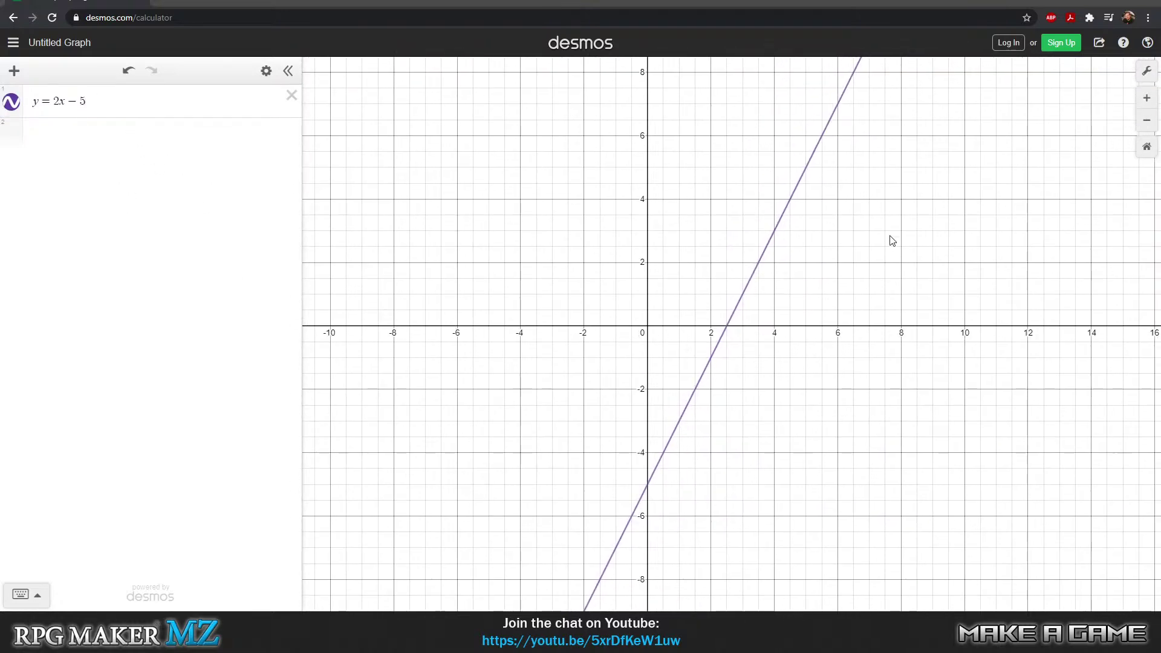
pyautogui.moveTo(929, 222); pyautogui.dragTo(772, 463)
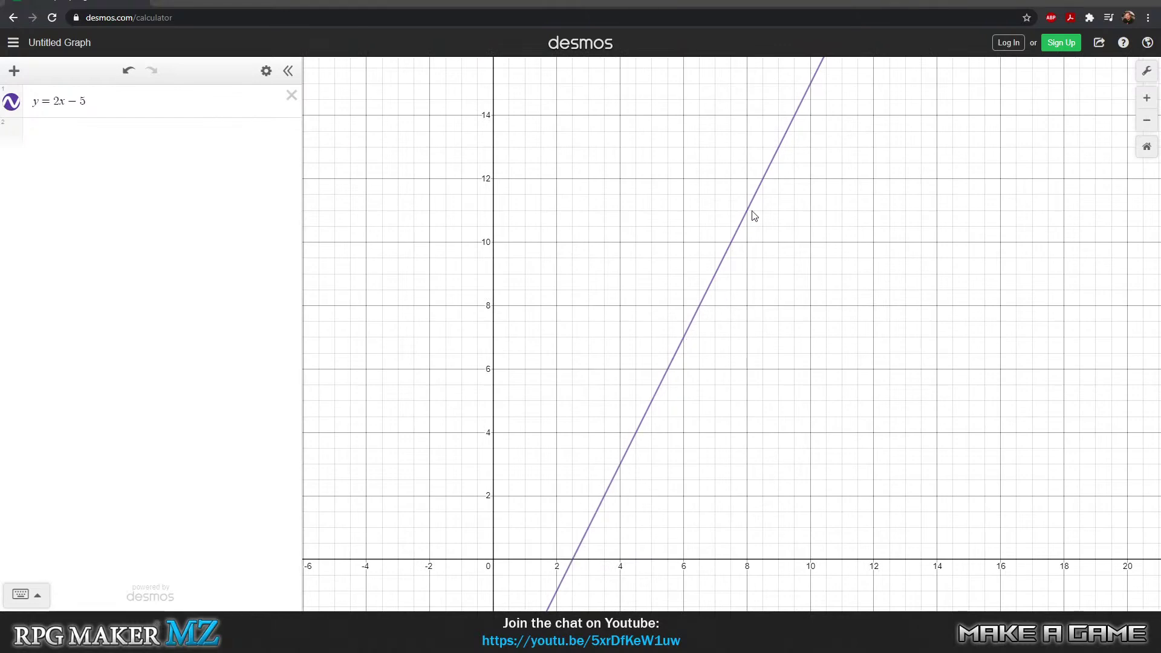
pyautogui.moveTo(862, 262); pyautogui.dragTo(928, 237)
pyautogui.moveTo(903, 318); pyautogui.dragTo(877, 339)
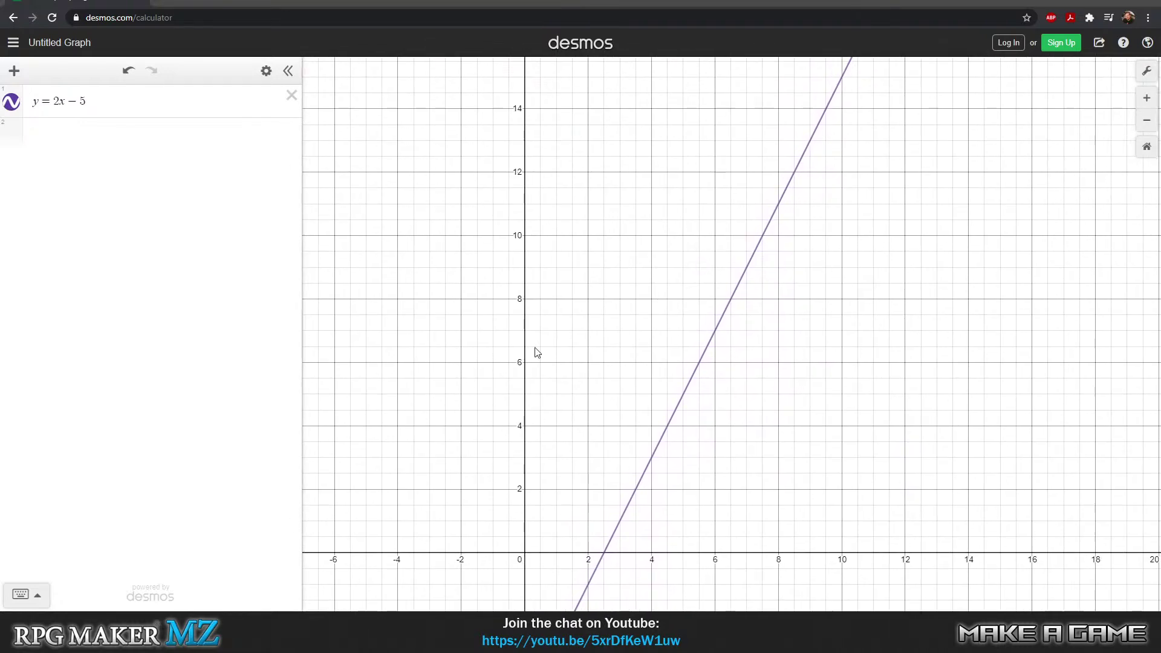
pyautogui.moveTo(845, 284); pyautogui.dragTo(767, 380)
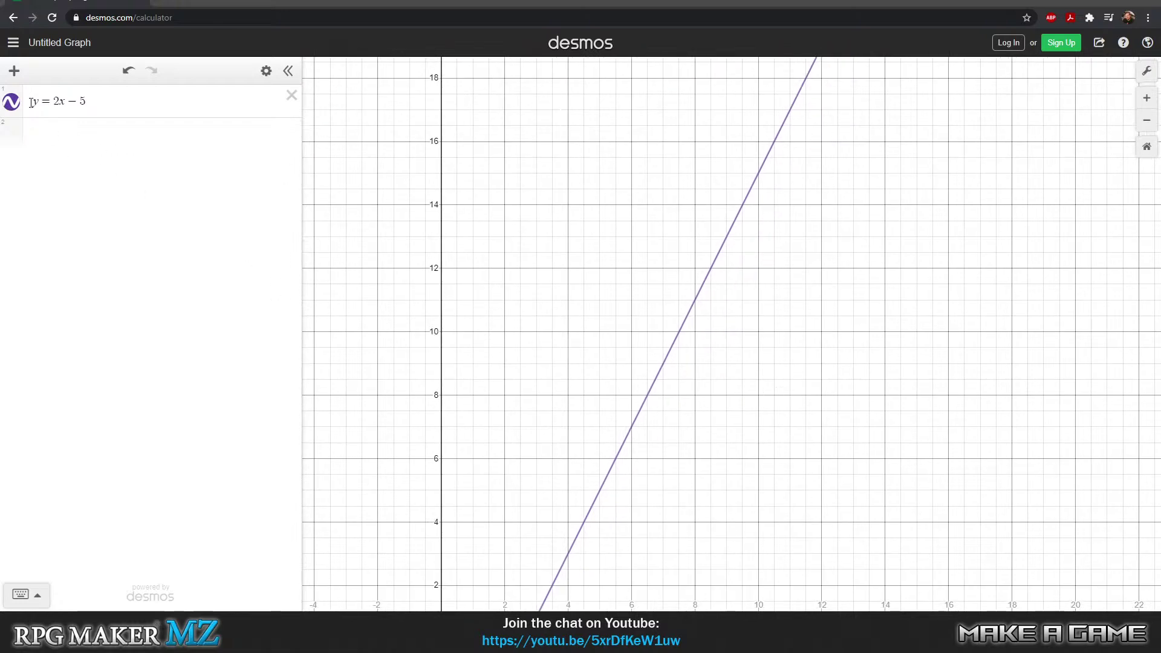
pyautogui.moveTo(777, 444); pyautogui.dragTo(902, 287)
pyautogui.moveTo(856, 379); pyautogui.dragTo(843, 331)
pyautogui.click(122, 100)
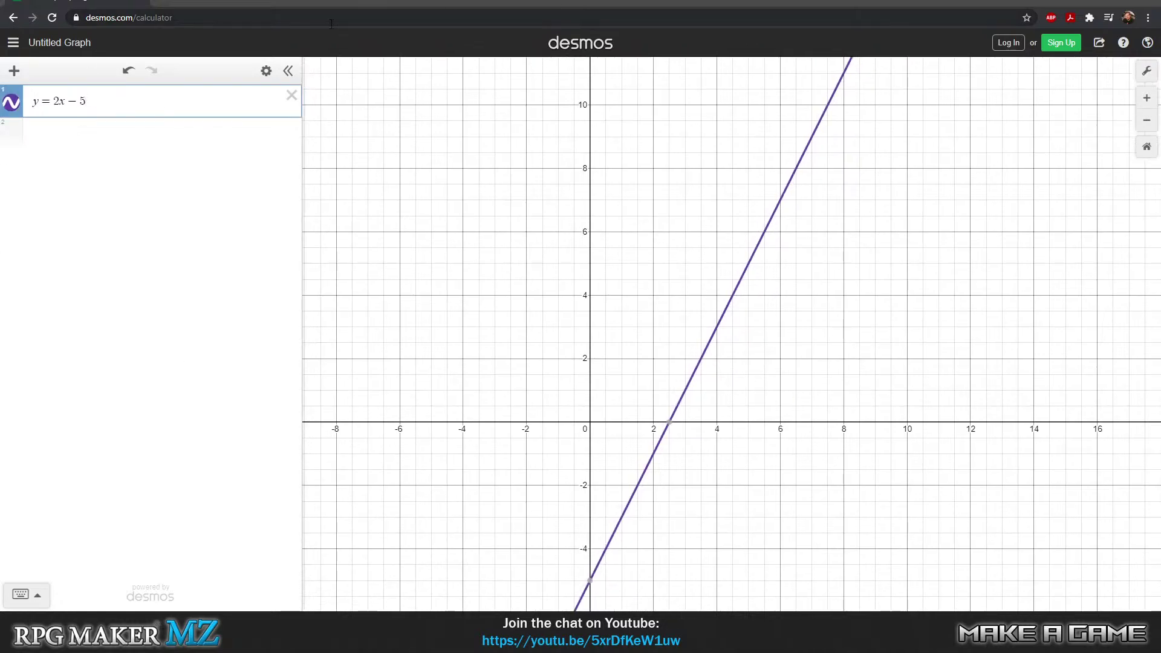
# - Replace 2x − 5 with x² so expression 1 reads y = x², then select the whole equation
pyautogui.press('BackSpace')
pyautogui.press('BackSpace')
pyautogui.press('BackSpace')
pyautogui.press('BackSpace')
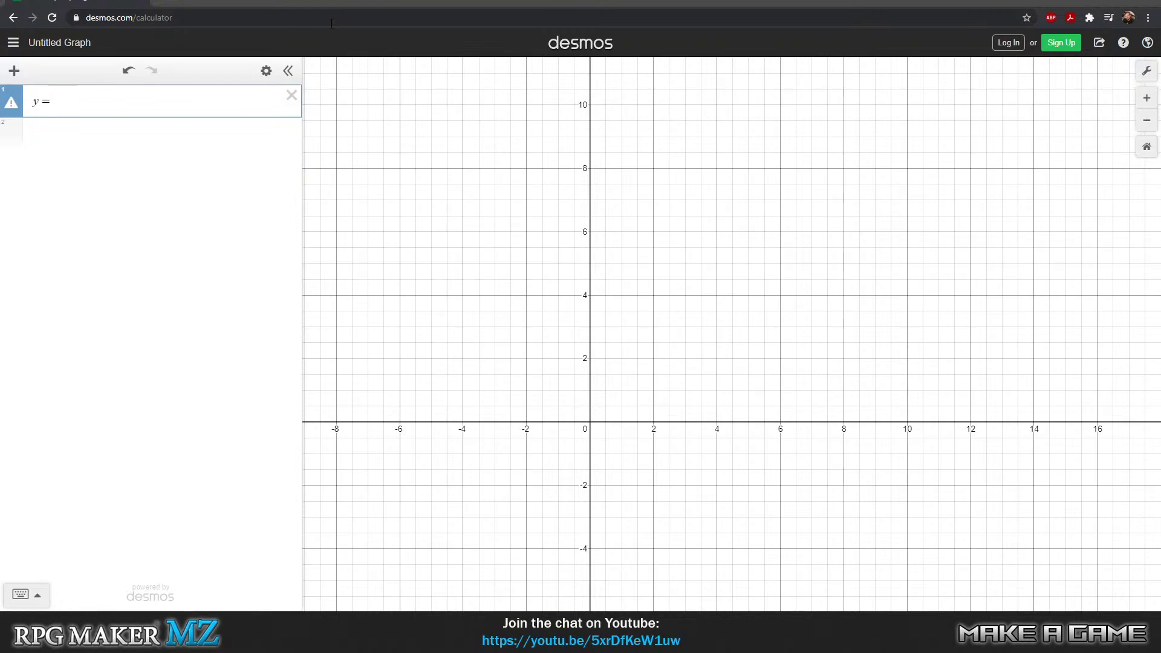
pyautogui.write('x')
pyautogui.press('BackSpace')
pyautogui.press('BackSpace')
pyautogui.write('^')
pyautogui.press('BackSpace')
pyautogui.write('^2')
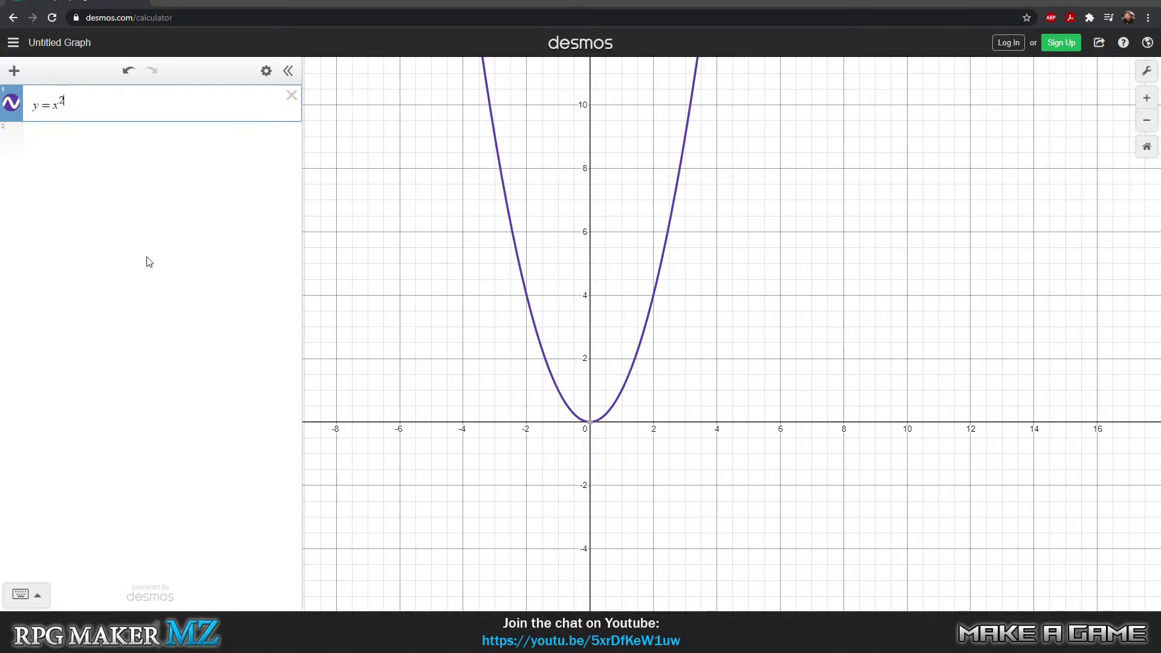
pyautogui.moveTo(113, 107); pyautogui.dragTo(6, 113)
# - Delete the selected y = x² equation, leaving expression 1 empty
pyautogui.press('BackSpace')
pyautogui.write('y')
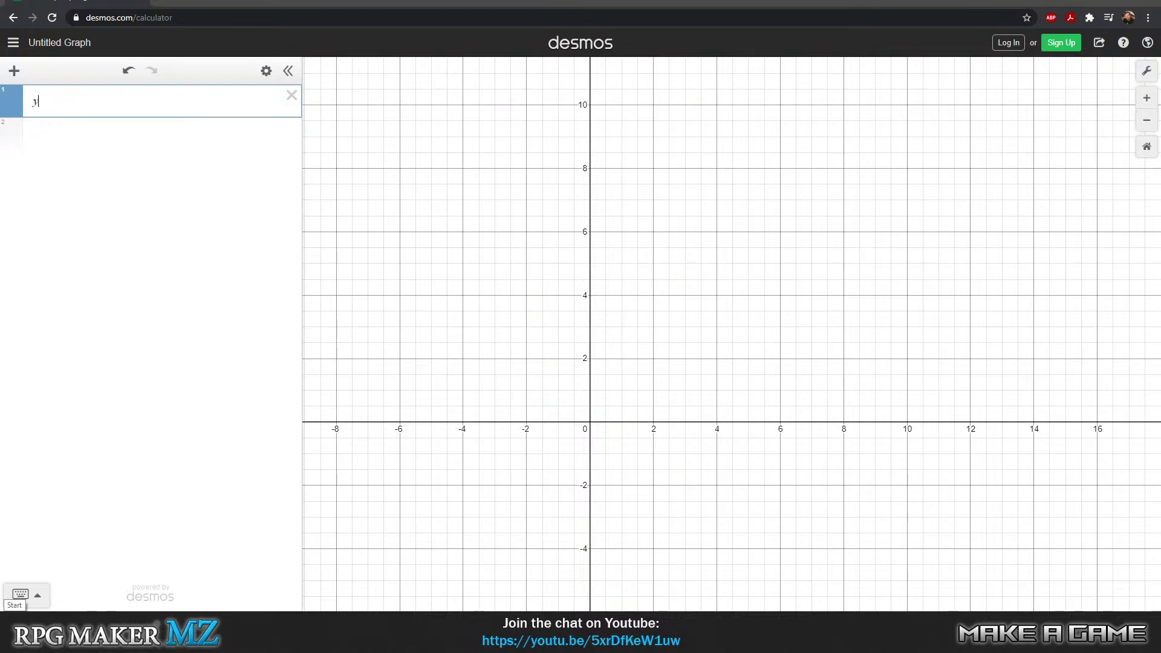
pyautogui.press('BackSpace')
pyautogui.press('BackSpace')
# - Enter y = 2 − 2^(−x) in expression 1, then delete the right side back to y =
pyautogui.write('e')
pyautogui.press('BackSpace')
pyautogui.write('y=2-1')
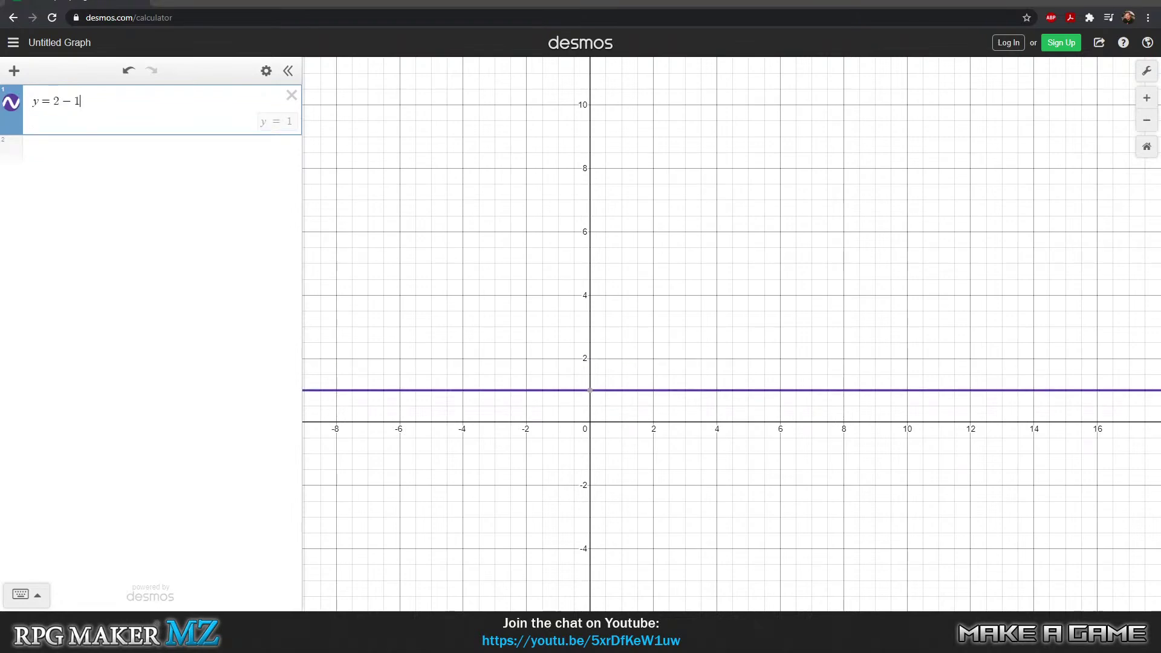
pyautogui.press('BackSpace')
pyautogui.write('2')
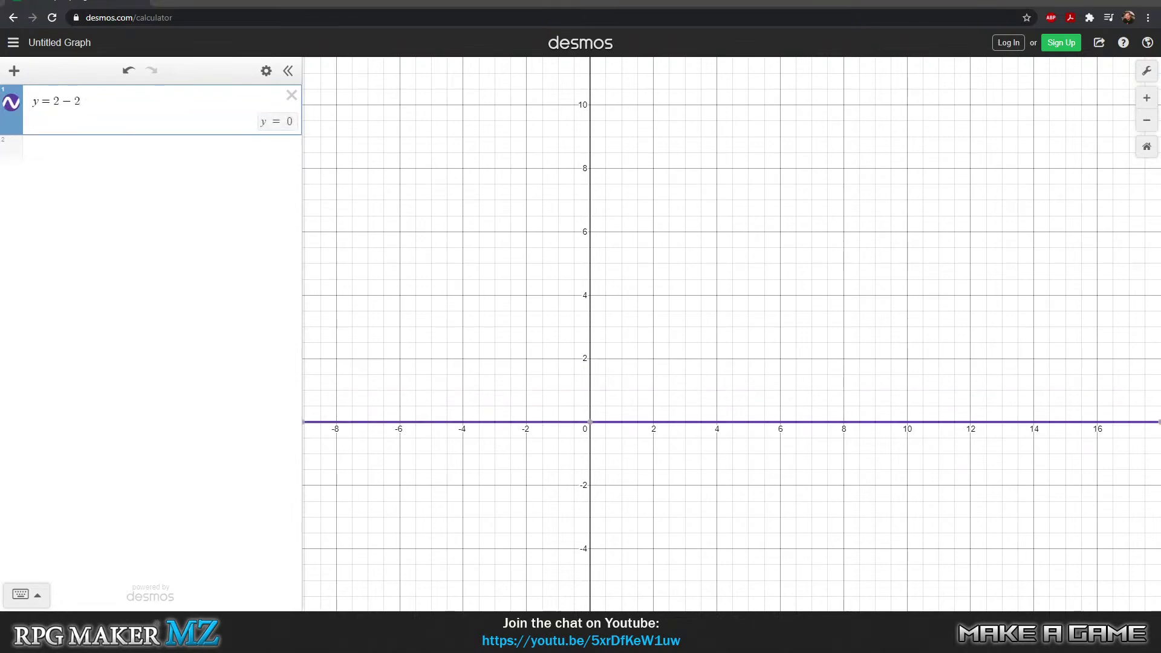
pyautogui.write('^2')
pyautogui.press('BackSpace')
pyautogui.write('-x')
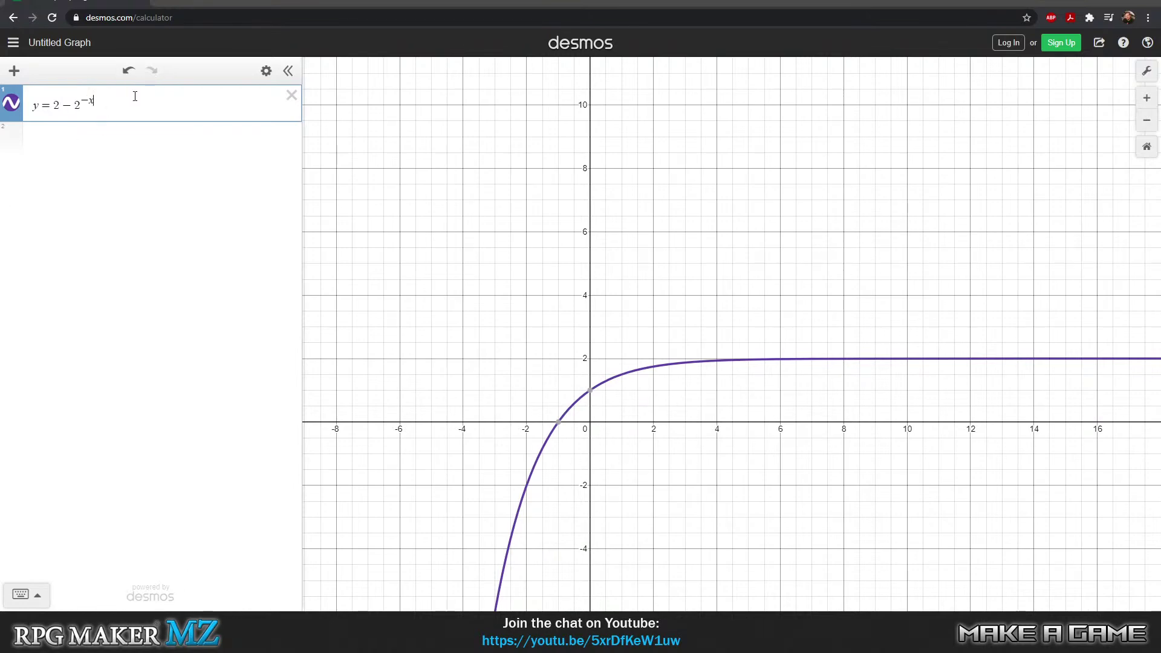
pyautogui.hotkey('shift', 'Left')
pyautogui.hotkey('shift', 'Left')
pyautogui.hotkey('shift', 'Left')
pyautogui.hotkey('shift', 'Left')
pyautogui.hotkey('shift', 'Left')
pyautogui.hotkey('shift', 'Left')
pyautogui.press('BackSpace')
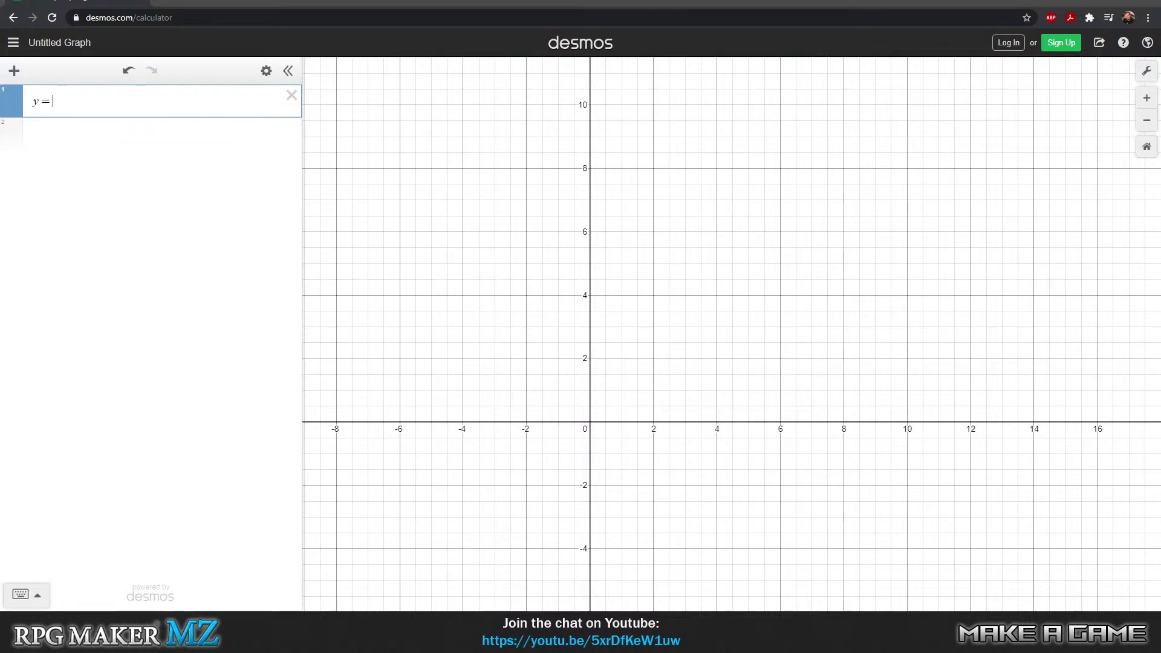
# - Complete expression 1 as y = x^(1/2) to plot the square-root curve
pyautogui.write('x')
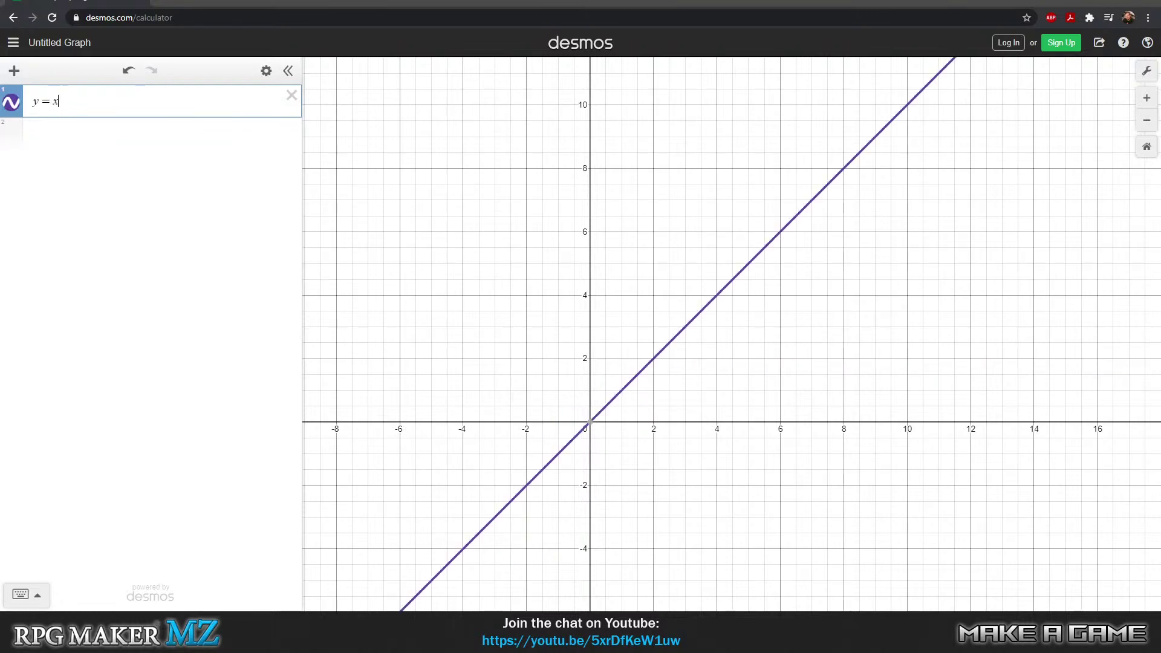
pyautogui.write('^')
pyautogui.press('BackSpace')
pyautogui.write('^1/4')
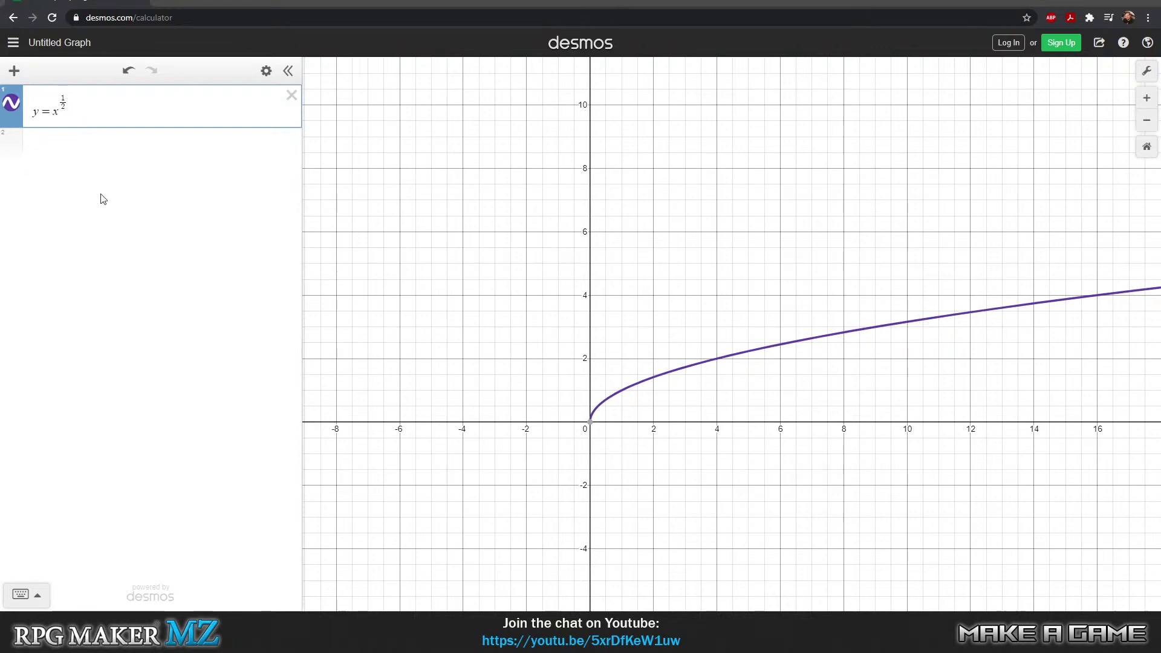
# - Add y = log x as a second expression, then erase it again
pyautogui.click(77, 147)
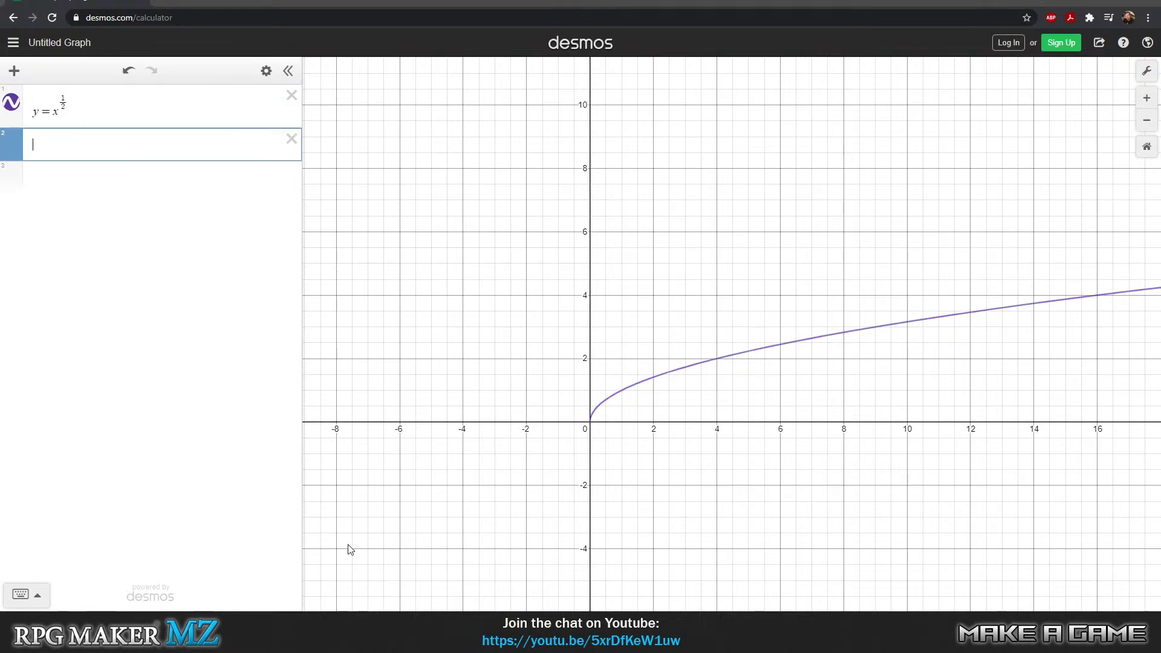
pyautogui.write('y = log x')
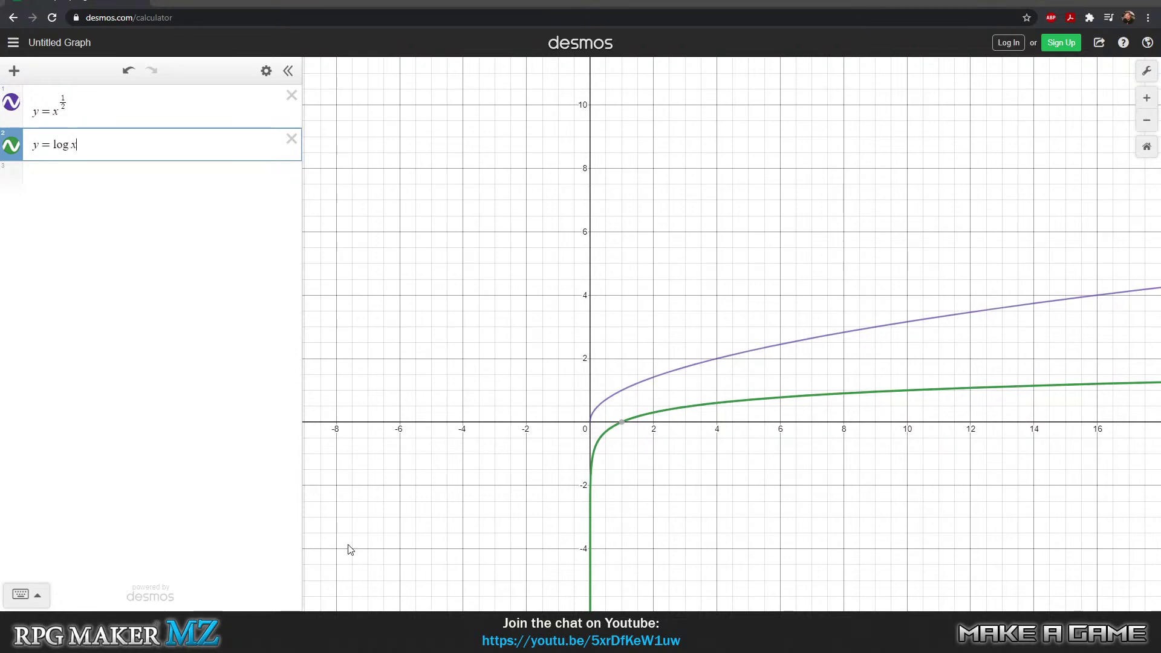
pyautogui.press('BackSpace')
pyautogui.press('BackSpace')
pyautogui.press('BackSpace')
pyautogui.press('BackSpace')
pyautogui.press('BackSpace')
pyautogui.press('BackSpace')
pyautogui.press('BackSpace')
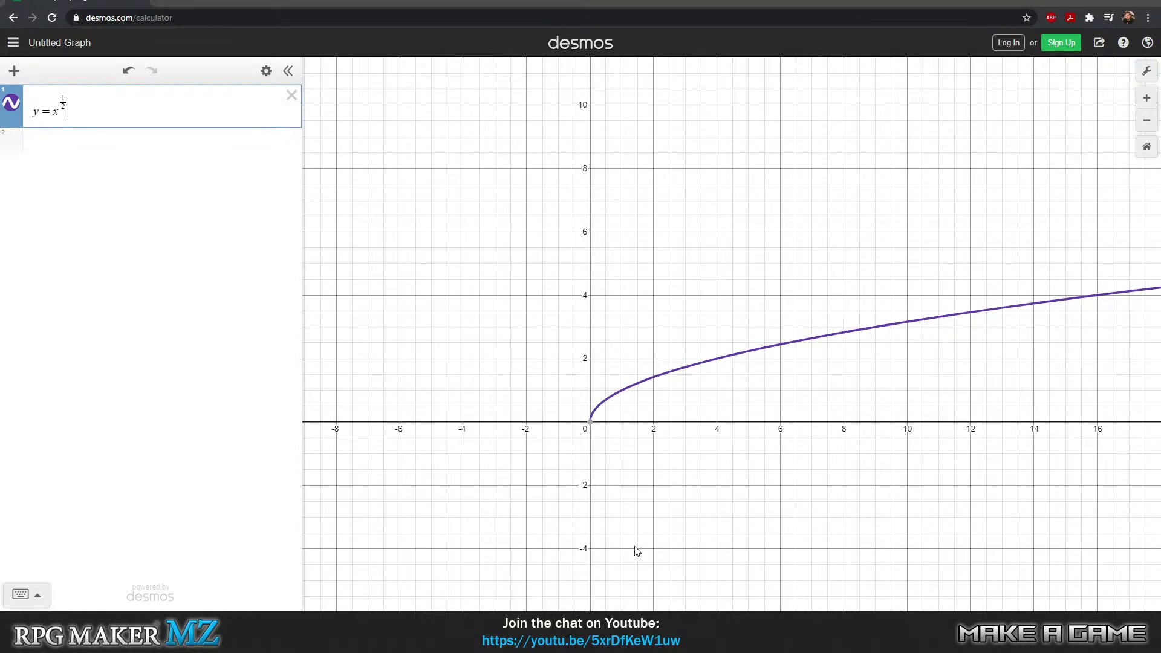
# - Launch a new blank Notepad window from the Start menu
pyautogui.press('super')
pyautogui.press('Down')
pyautogui.press('Return')
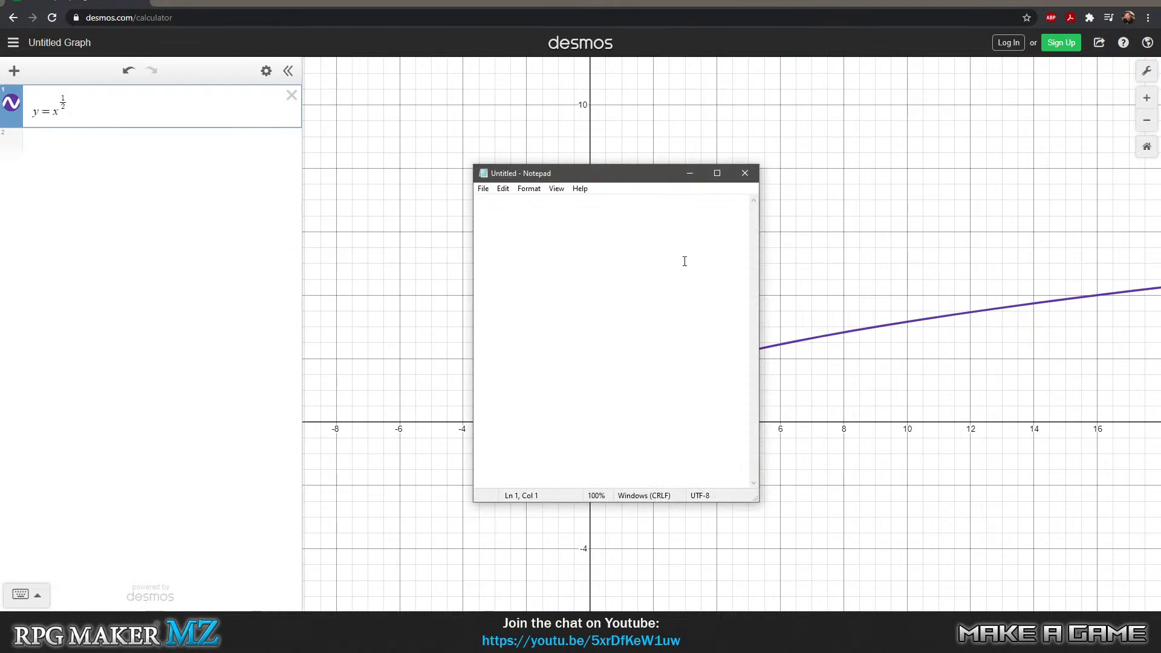
# - Type the formula's opening, 'Damage ((level+2)/5)', fixing the typos
pyautogui.write('y')
pyautogui.press('BackSpace')
pyautogui.write('da')
pyautogui.press('BackSpace')
pyautogui.press('BackSpace')
pyautogui.write('Damage (level+')
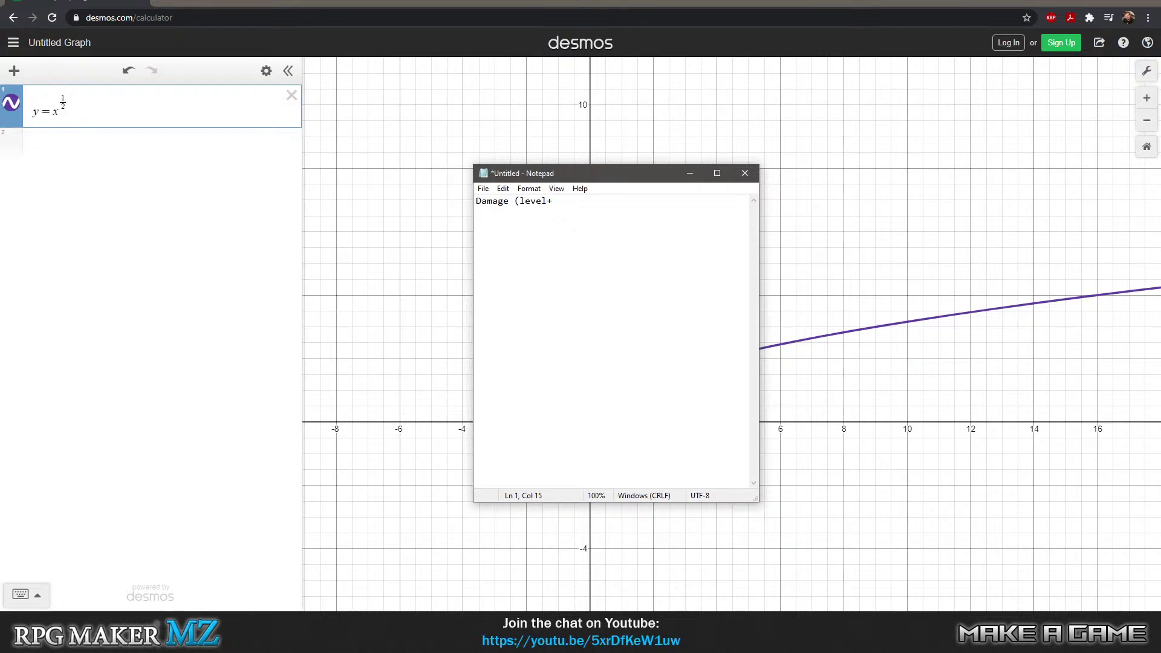
pyautogui.write('2')
pyautogui.write('/')
pyautogui.write('5)')
pyautogui.write('/')
pyautogui.press('BackSpace')
pyautogui.press('BackSpace')
pyautogui.write(')_+')
pyautogui.press('BackSpace')
pyautogui.press('BackSpace')
pyautogui.write(')')
pyautogui.press('Left')
pyautogui.write('(')
pyautogui.press('Right')
pyautogui.press('Right')
pyautogui.press('Right')
pyautogui.press('Right')
# - Finish the line with 'Xattack multiplierX(a/d)+2) X multipliers'
pyautogui.write('XmultiplierX')
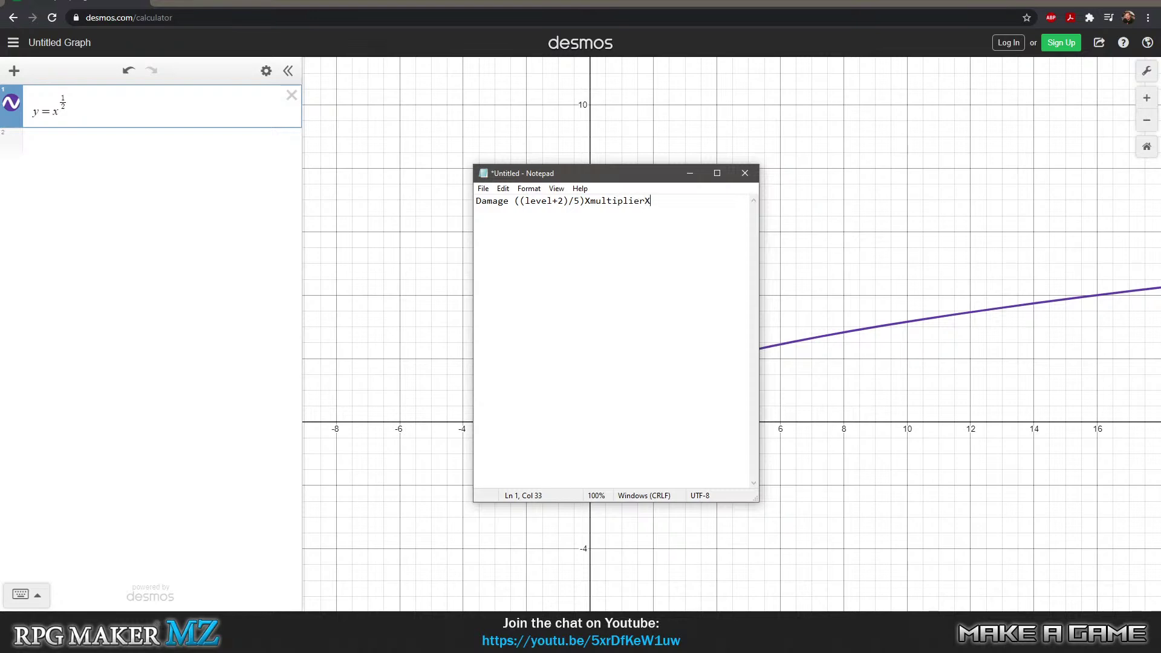
pyautogui.write('a/d')
pyautogui.write('(')
pyautogui.press('End')
pyautogui.write(')')
pyautogui.write('+2)')
pyautogui.write(' +')
pyautogui.press('BackSpace')
pyautogui.write('X ')
pyautogui.write('type')
pyautogui.press('BackSpace')
pyautogui.press('BackSpace')
pyautogui.press('BackSpace')
pyautogui.press('BackSpace')
pyautogui.write('multipliers')
pyautogui.hotkey('shift', 'Left')
pyautogui.hotkey('shift', 'Left')
pyautogui.hotkey('shift', 'Left')
pyautogui.hotkey('shift', 'Left')
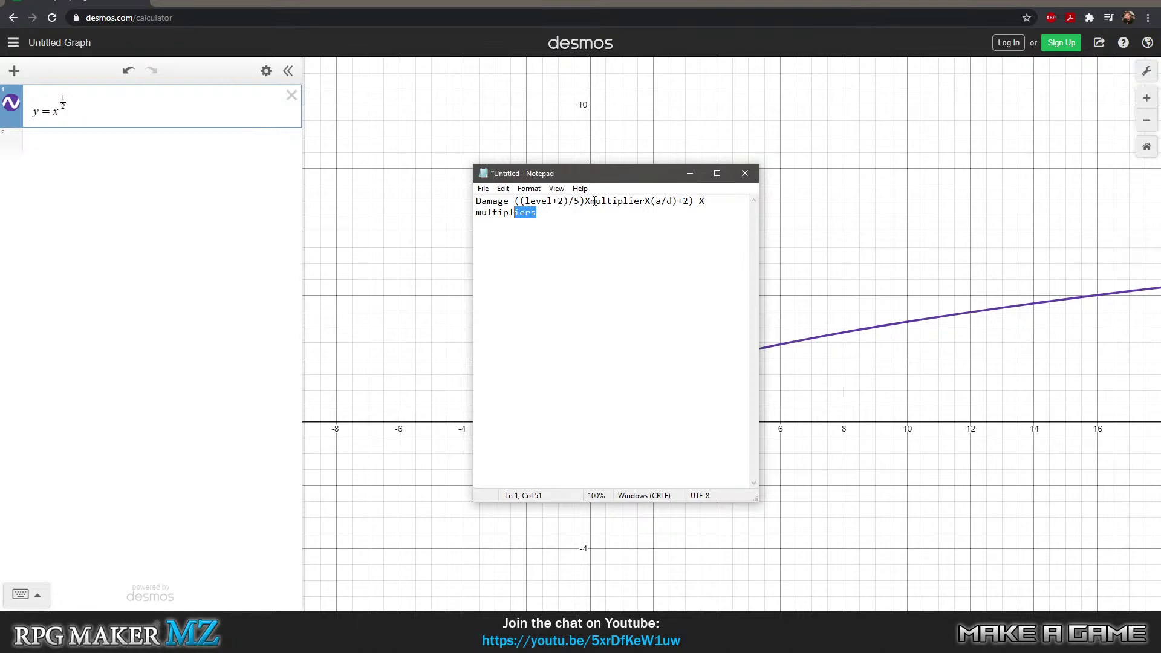
pyautogui.click(588, 205)
pyautogui.write('attack')
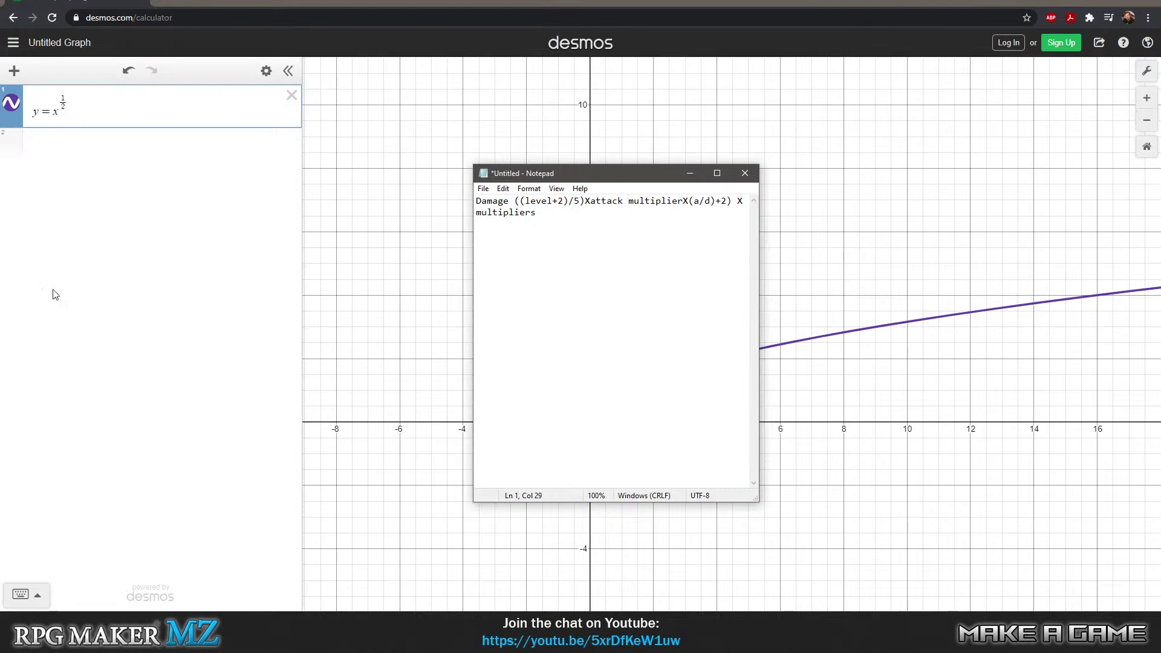
# - Swap the X signs around 'attack multiplier' for *, giving '/5)*attack multiplier*(a/d)'
pyautogui.moveTo(536, 214); pyautogui.dragTo(441, 220)
pyautogui.click(547, 228)
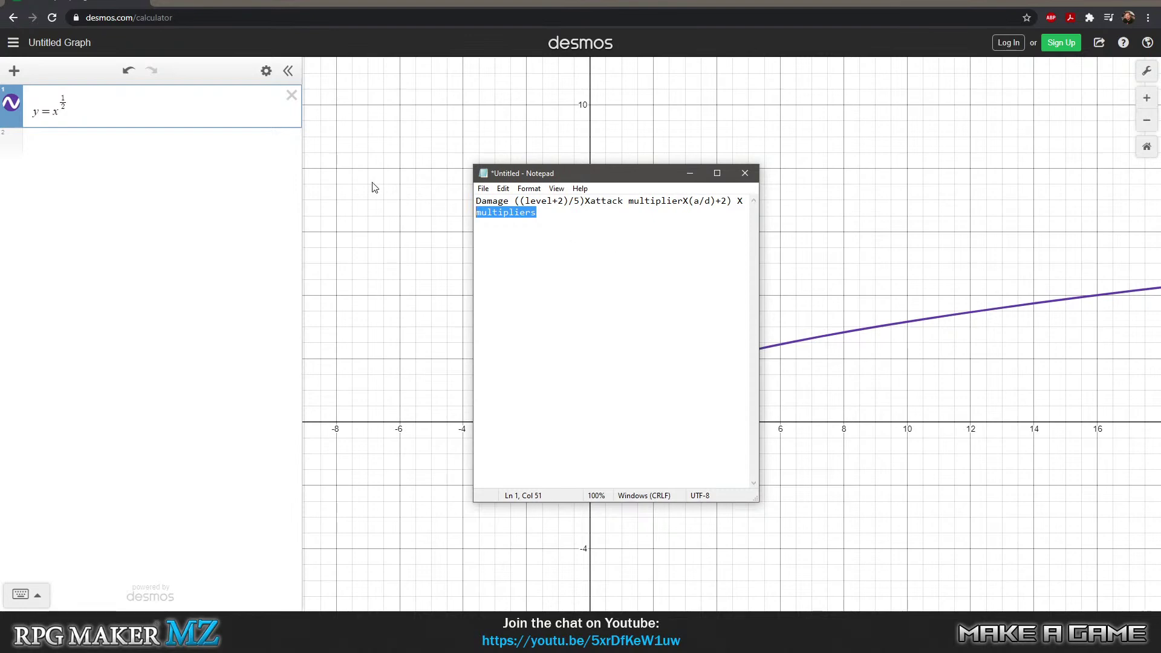
pyautogui.click(585, 202)
pyautogui.click(632, 218)
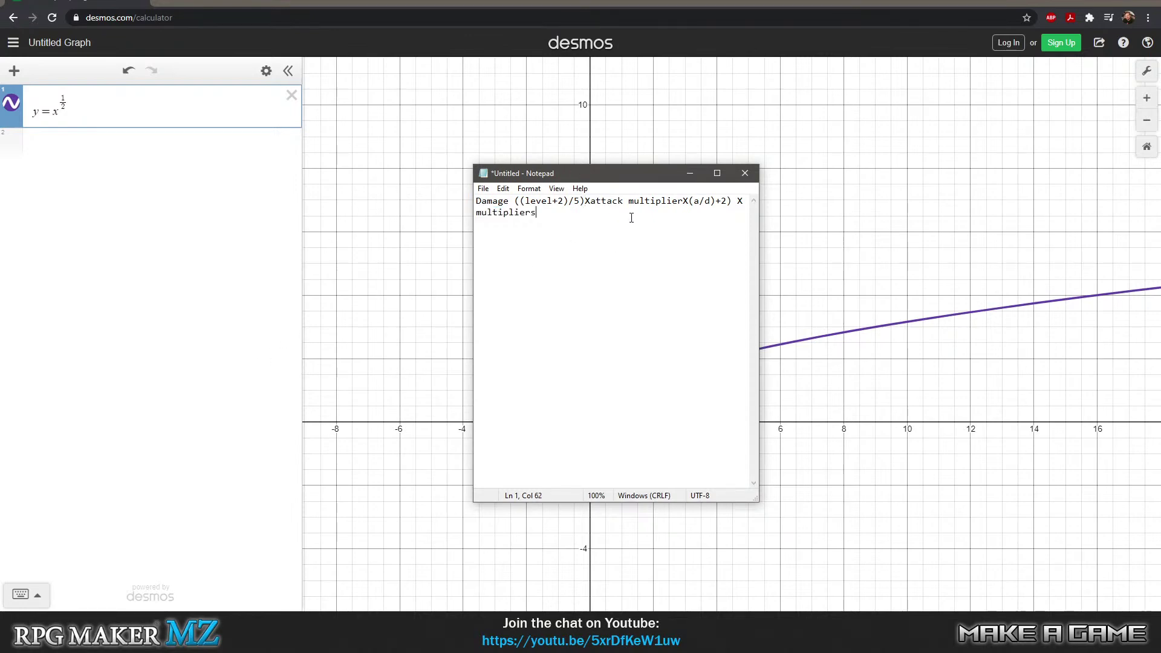
pyautogui.click(549, 203)
pyautogui.click(634, 205)
pyautogui.click(705, 204)
pyautogui.click(592, 201)
pyautogui.press('BackSpace')
pyautogui.write('*')
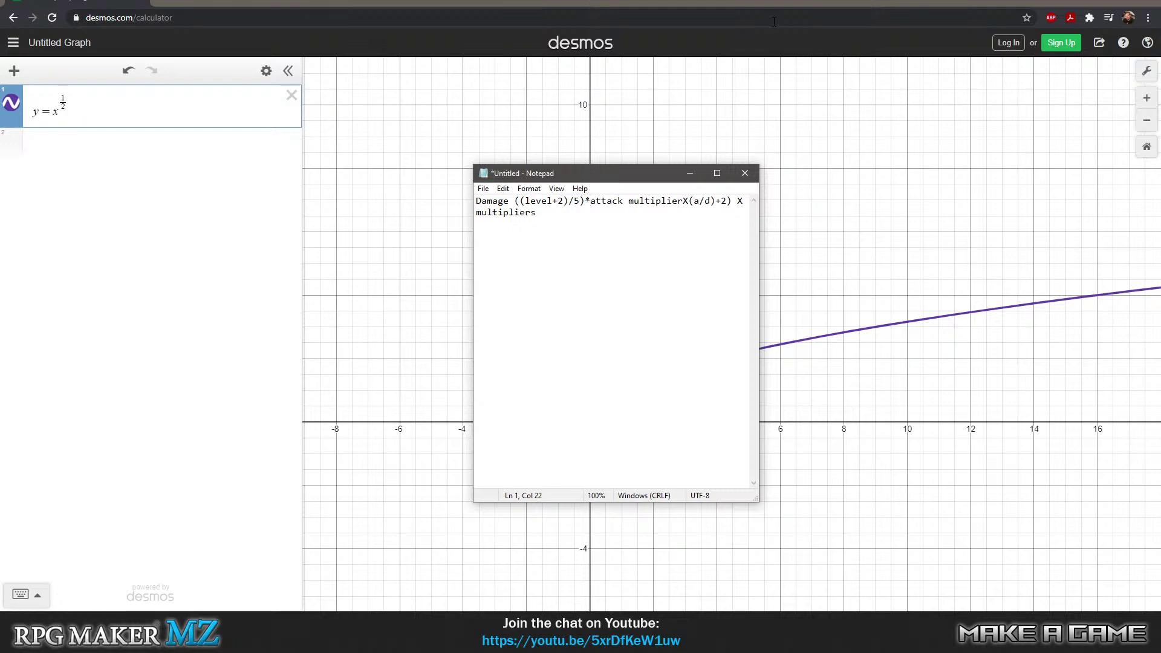
pyautogui.press('BackSpace')
pyautogui.write('*')
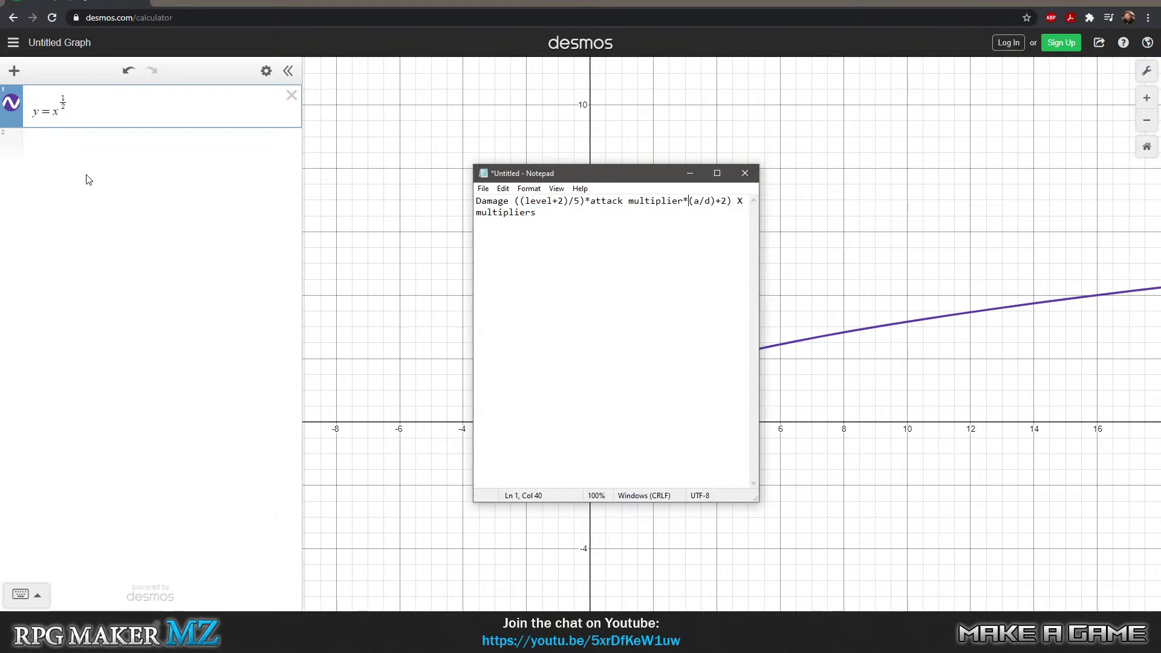
# - Add offense.attack, offense.level, defense.defense and defense.level lines under the formula, with blank lines above
pyautogui.click(598, 278)
pyautogui.press('Return')
pyautogui.press('Return')
pyautogui.write('attack.attacker')
pyautogui.press('BackSpace')
pyautogui.press('BackSpace')
pyautogui.press('BackSpace')
pyautogui.press('BackSpace')
pyautogui.press('BackSpace')
pyautogui.press('BackSpace')
pyautogui.press('BackSpace')
pyautogui.press('BackSpace')
pyautogui.press('BackSpace')
pyautogui.press('BackSpace')
pyautogui.press('BackSpace')
pyautogui.press('BackSpace')
pyautogui.press('BackSpace')
pyautogui.press('BackSpace')
pyautogui.write('offense.attackoffense.')
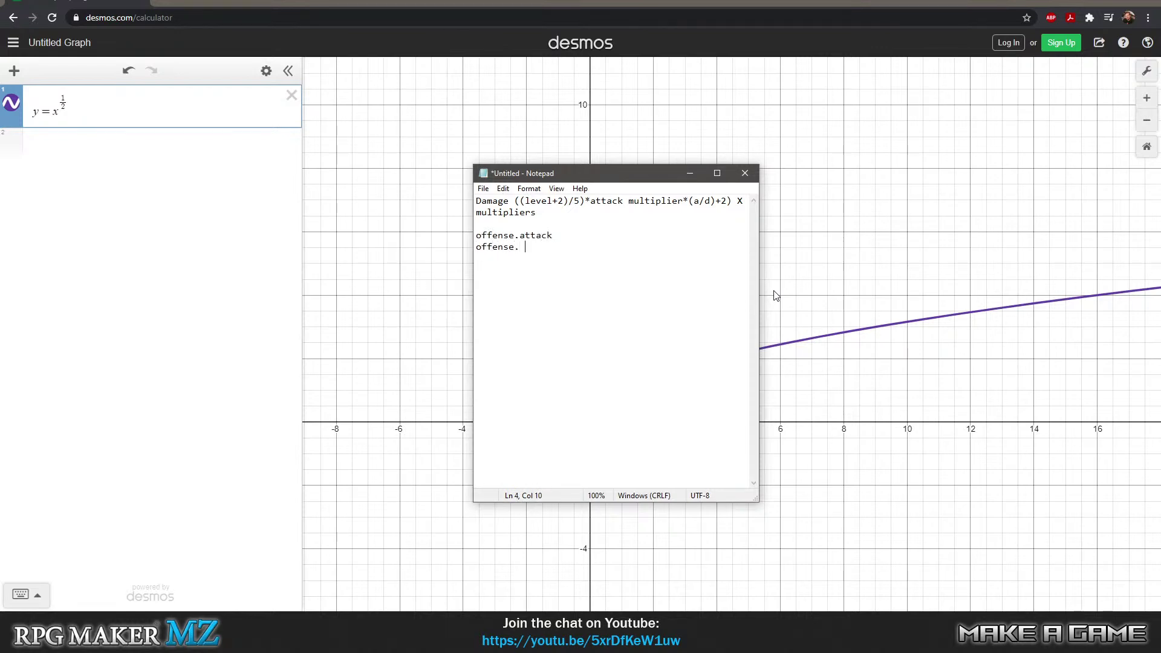
pyautogui.write('leveldefense.aefensedefense.level')
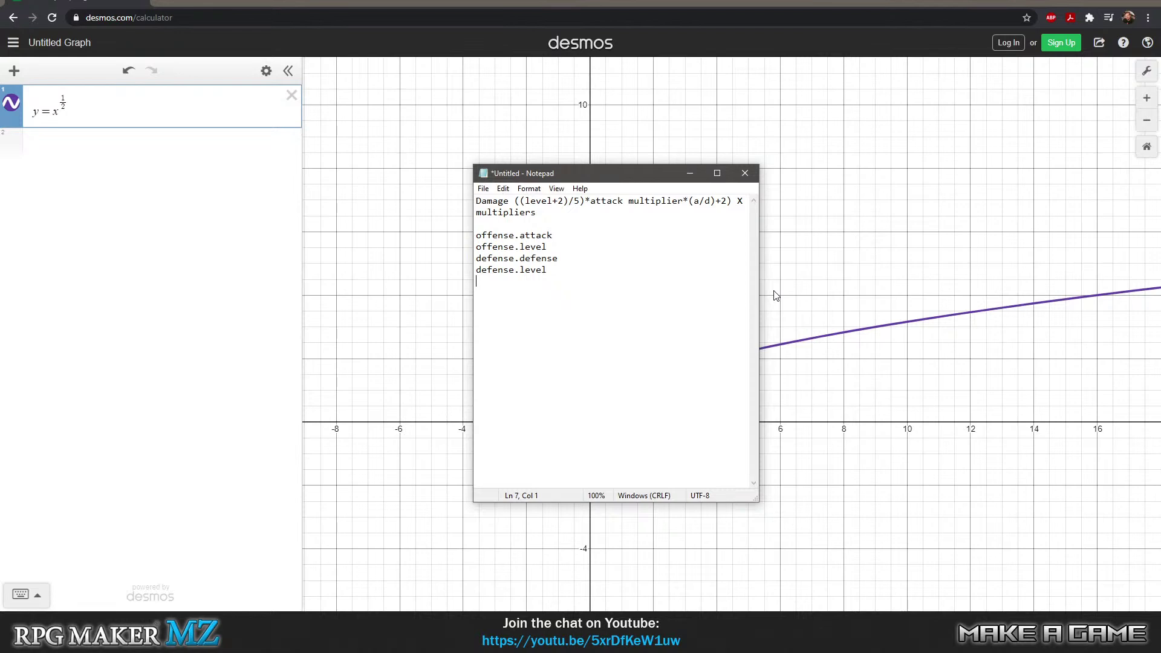
pyautogui.press('Up')
pyautogui.press('Up')
pyautogui.press('Up')
pyautogui.press('Return')
pyautogui.press('Return')
pyautogui.press('Up')
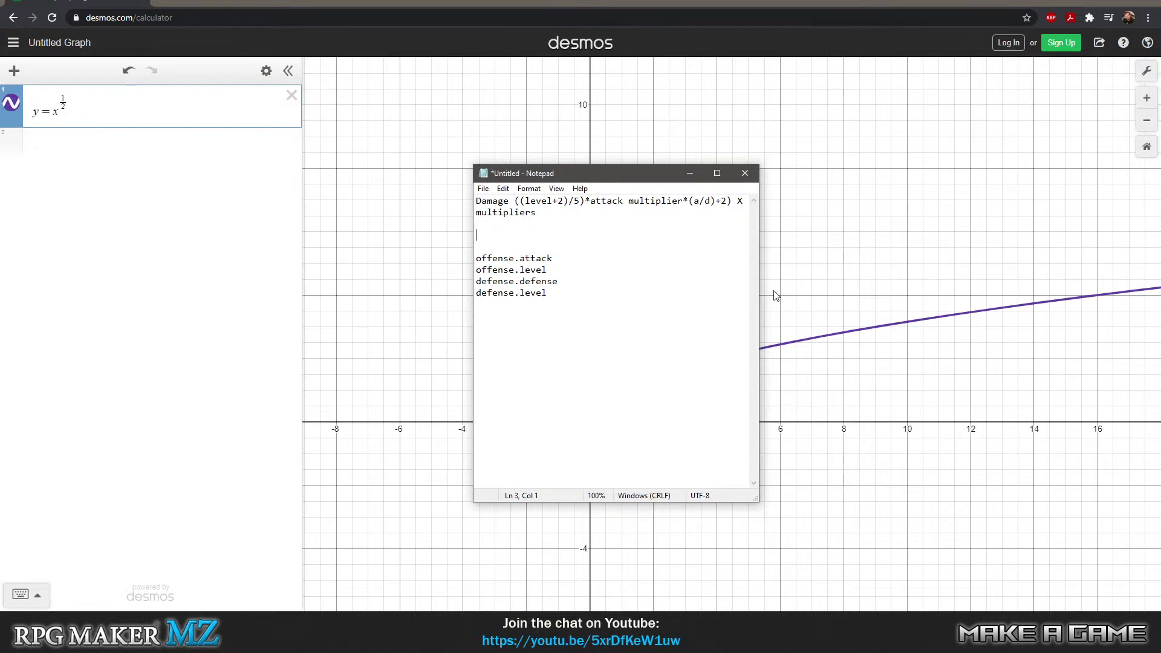
# - Prefix the first formula with 'Pokemon:' and start line 3 as 'FFT: PA * WP'
pyautogui.press('Up')
pyautogui.press('Up')
pyautogui.press('Up')
pyautogui.write('Pokemon')
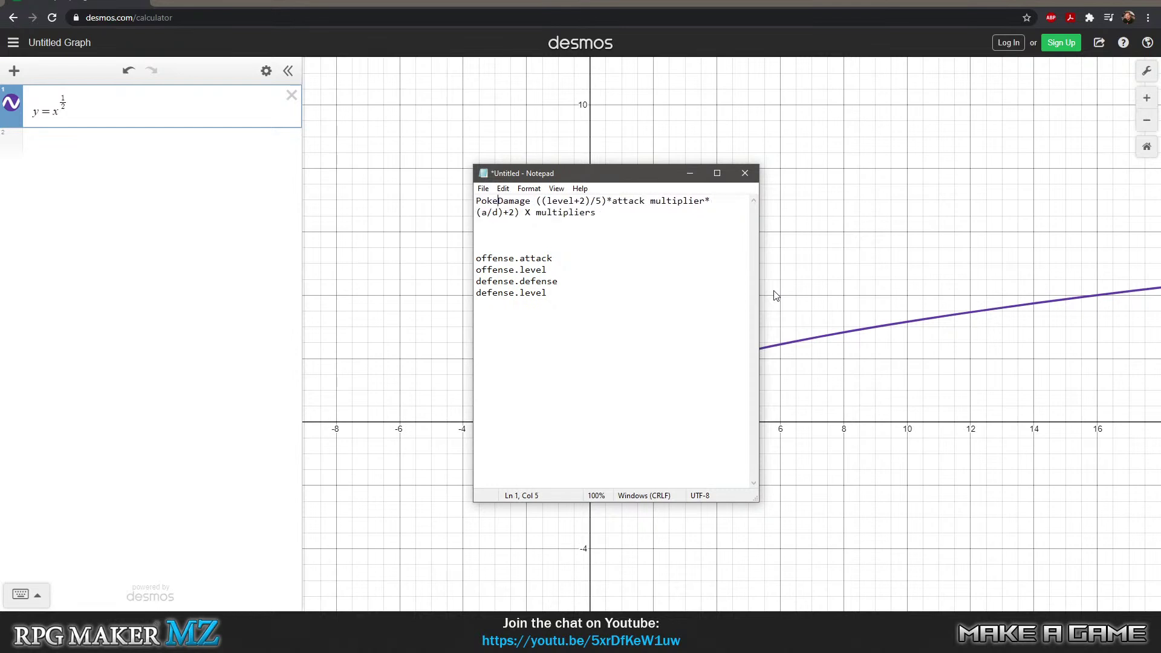
pyautogui.write(':')
pyautogui.press('Up')
pyautogui.write('FFT:')
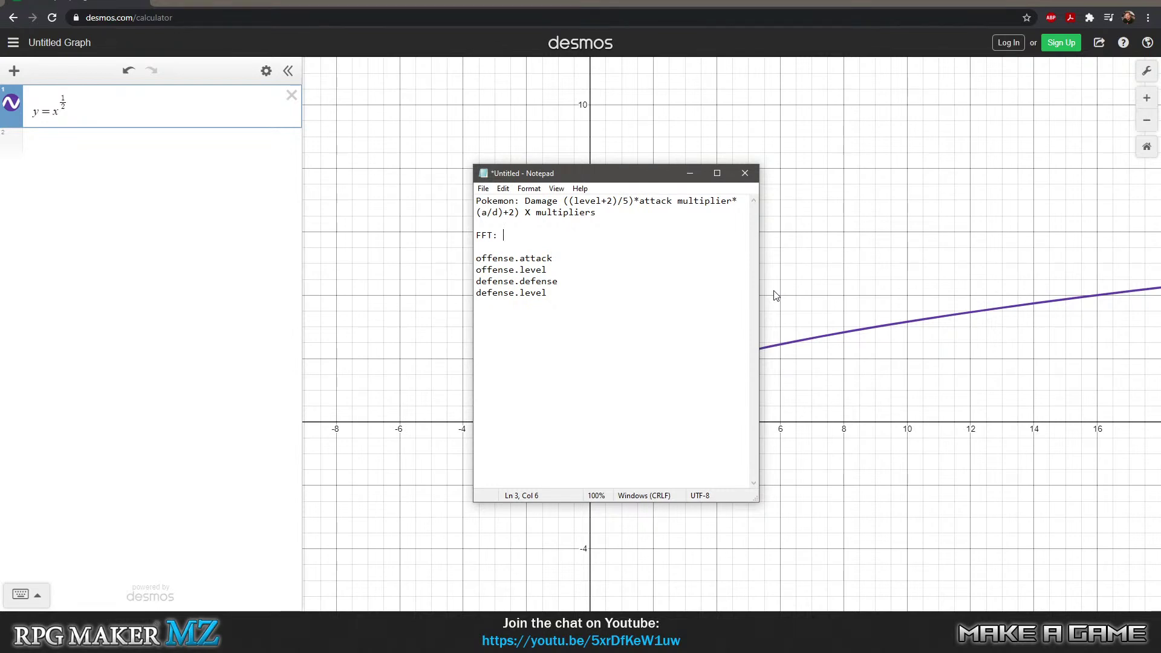
pyautogui.write('PA *')
pyautogui.write('WP')
pyautogui.press('Left')
pyautogui.press('Right')
pyautogui.press('Right')
pyautogui.press('Right')
# - Complete line 3 as 'FFT Knight Sword: PA * WP * (Brave/100)'
pyautogui.write('* (Brave/100)')
pyautogui.press('Left')
pyautogui.press('Left')
pyautogui.press('Left')
pyautogui.press('Left')
pyautogui.press('Right')
pyautogui.write('Knight Sword')
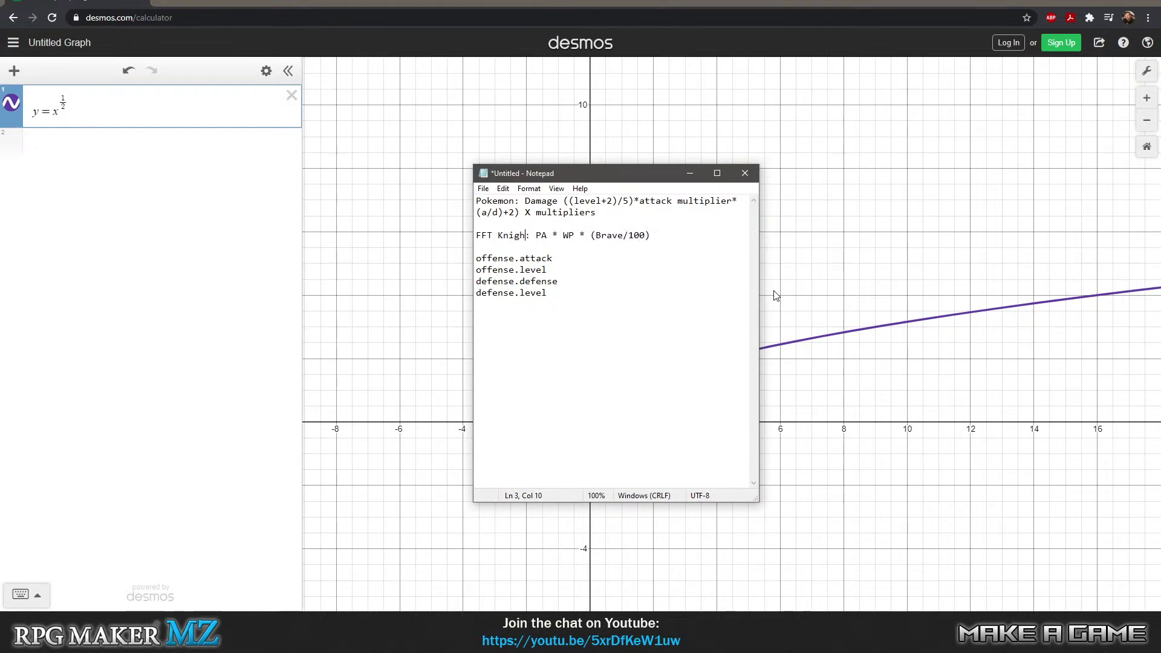
pyautogui.press('Up')
pyautogui.press('End')
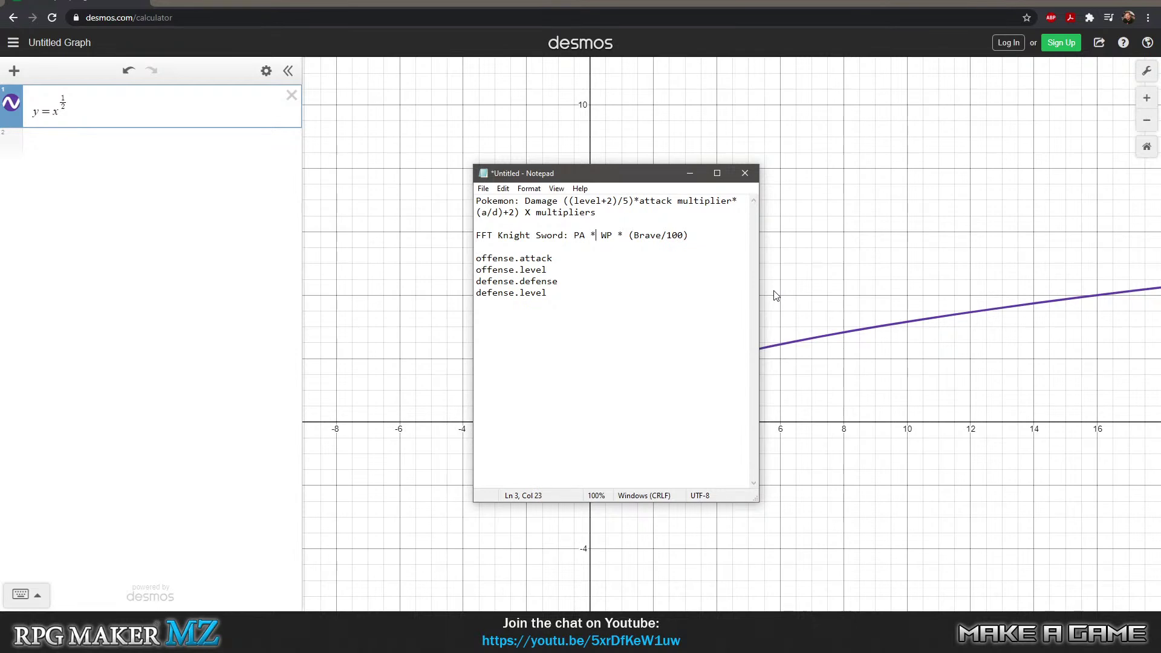
pyautogui.press('Right')
pyautogui.press('Right')
pyautogui.press('Right')
pyautogui.press('Right')
pyautogui.press('Right')
pyautogui.press('Down')
pyautogui.press('Down')
pyautogui.press('Home')
pyautogui.click(544, 271)
pyautogui.press('Left')
pyautogui.press('Left')
pyautogui.press('Left')
pyautogui.press('Down')
pyautogui.press('Down')
pyautogui.press('End')
pyautogui.press('Up')
pyautogui.press('Up')
pyautogui.press('Up')
pyautogui.press('Home')
pyautogui.press('Down')
pyautogui.press('Down')
pyautogui.press('Down')
pyautogui.press('End')
pyautogui.click(559, 276)
# - Bring Photoshop's blank Untitled-1 canvas to the front, dismissing its recent files list
pyautogui.hotkey('alt', 'Tab')
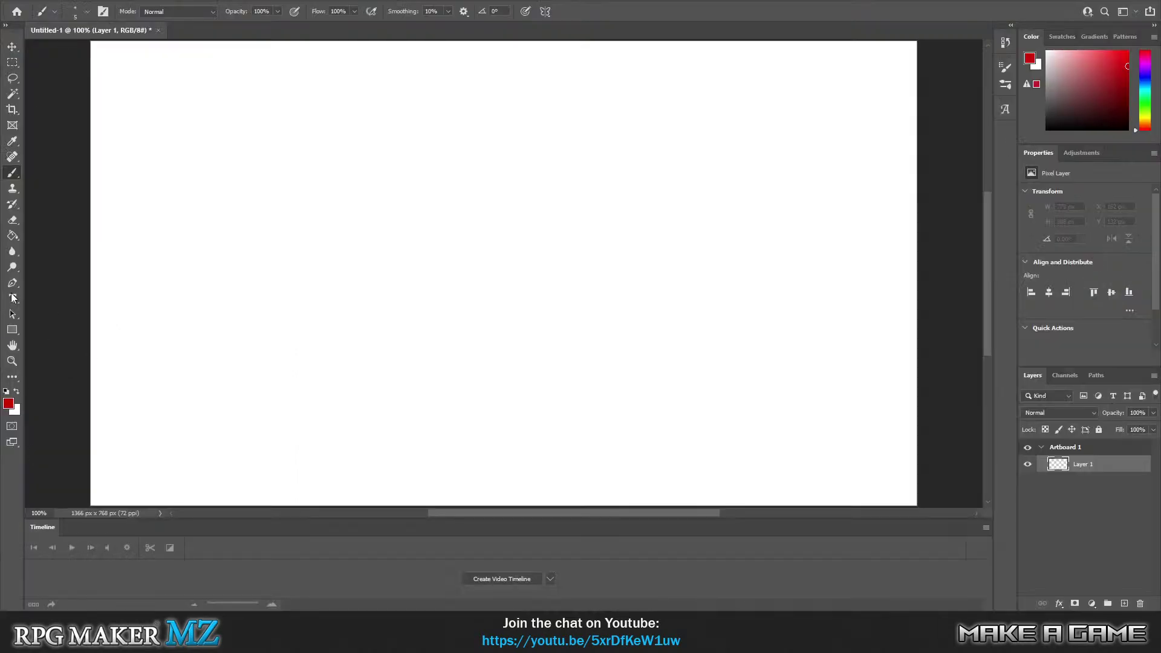
pyautogui.press('super+alt+1')
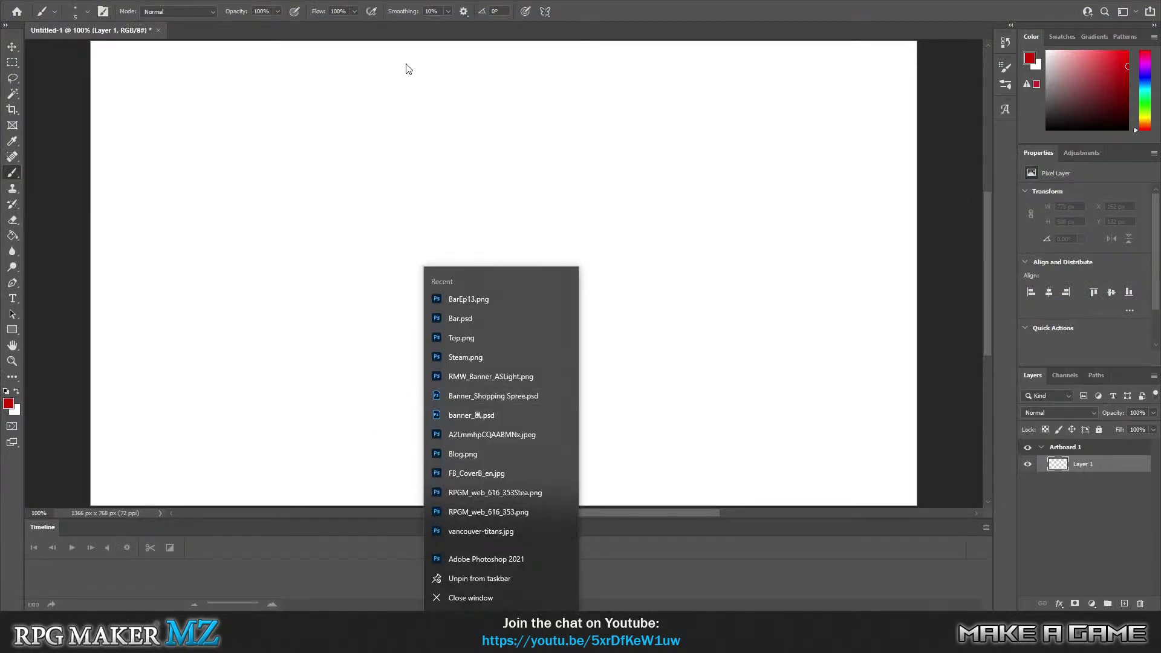
pyautogui.press('Escape')
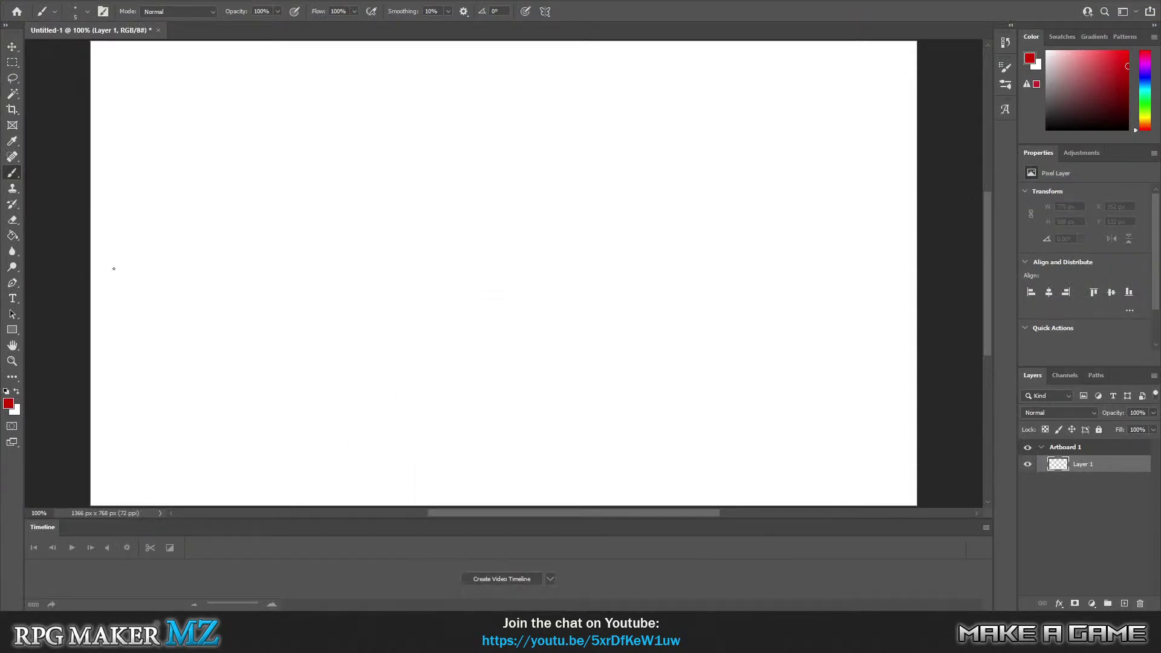
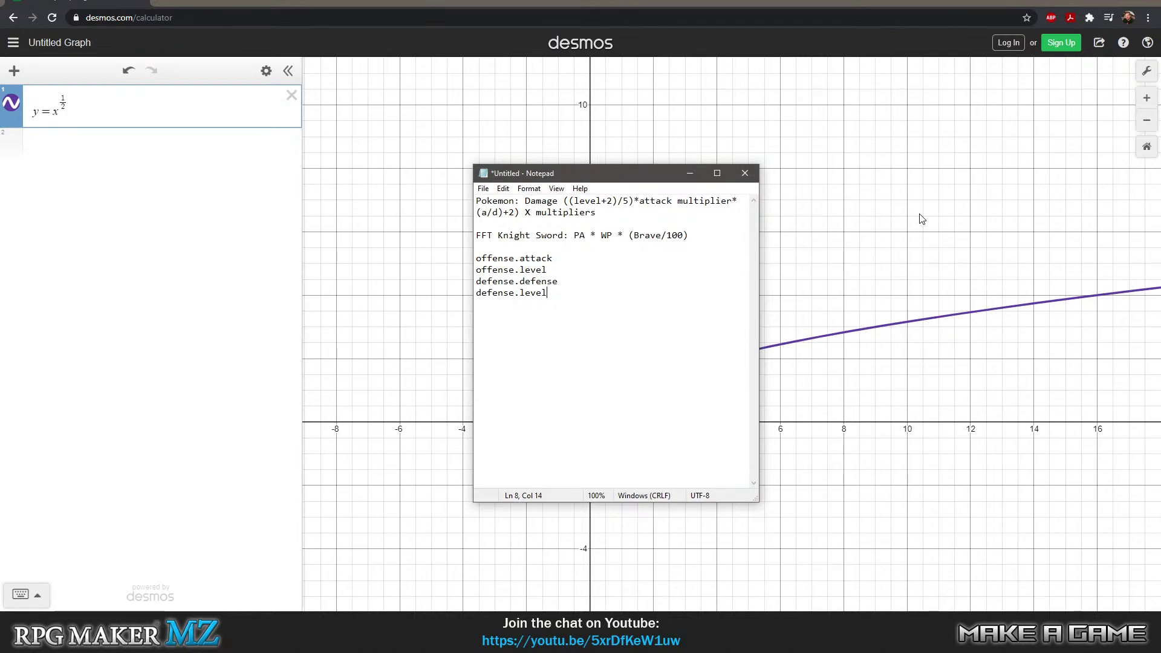
# - Add an empty line beneath the offense/defense variable list in the Notepad note
pyautogui.press('Return')
pyautogui.press('Return')
pyautogui.press('Up')
pyautogui.press('Up')
pyautogui.press('Up')
pyautogui.press('Down')
pyautogui.press('Down')
pyautogui.press('Down')
# - Move the Notepad window up and left so the Desmos square-root curve is uncovered
pyautogui.moveTo(607, 177); pyautogui.dragTo(429, 147)
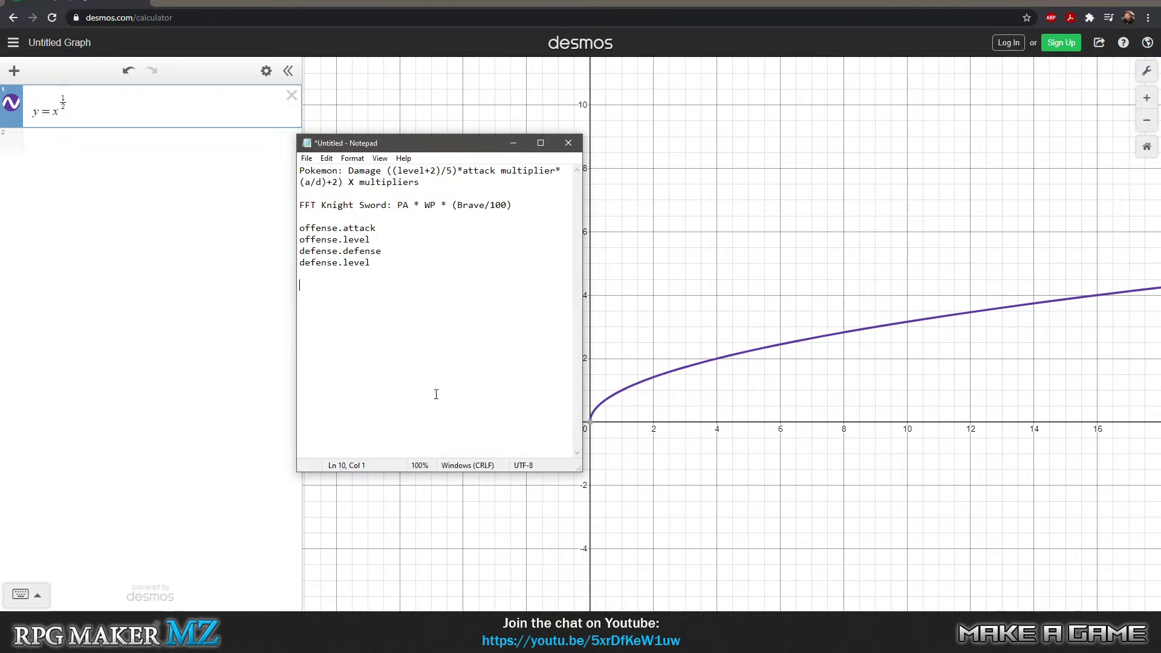
pyautogui.write('(2/')
# - Replace the half-started line with the abbreviations 'OA, OL DD, DL'
pyautogui.press('BackSpace')
pyautogui.press('BackSpace')
pyautogui.press('BackSpace')
pyautogui.press('Return')
pyautogui.press('Return')
pyautogui.write('0A, OL  DD, DL')
# - Write the draft expression '2OA - DD' on a new line, caret after 2OA
pyautogui.press('Return')
pyautogui.write('(')
pyautogui.press('BackSpace')
pyautogui.write('2OA - DD')
pyautogui.press('Down')
pyautogui.press('Down')
pyautogui.press('Up')
pyautogui.press('Down')
pyautogui.press('Up')
pyautogui.press('Down')
pyautogui.press('Up')
pyautogui.press('Up')
pyautogui.press('Right')
pyautogui.press('Right')
pyautogui.press('Right')
pyautogui.press('Right')
pyautogui.press('Right')
pyautogui.press('Right')
pyautogui.press('Right')
# - In Excel, review E2's formula =A2*(1+(B2/10))-C2*(1/2+(D2/20)) without changing it
pyautogui.hotkey('alt', 'Tab')
pyautogui.click(281, 206)
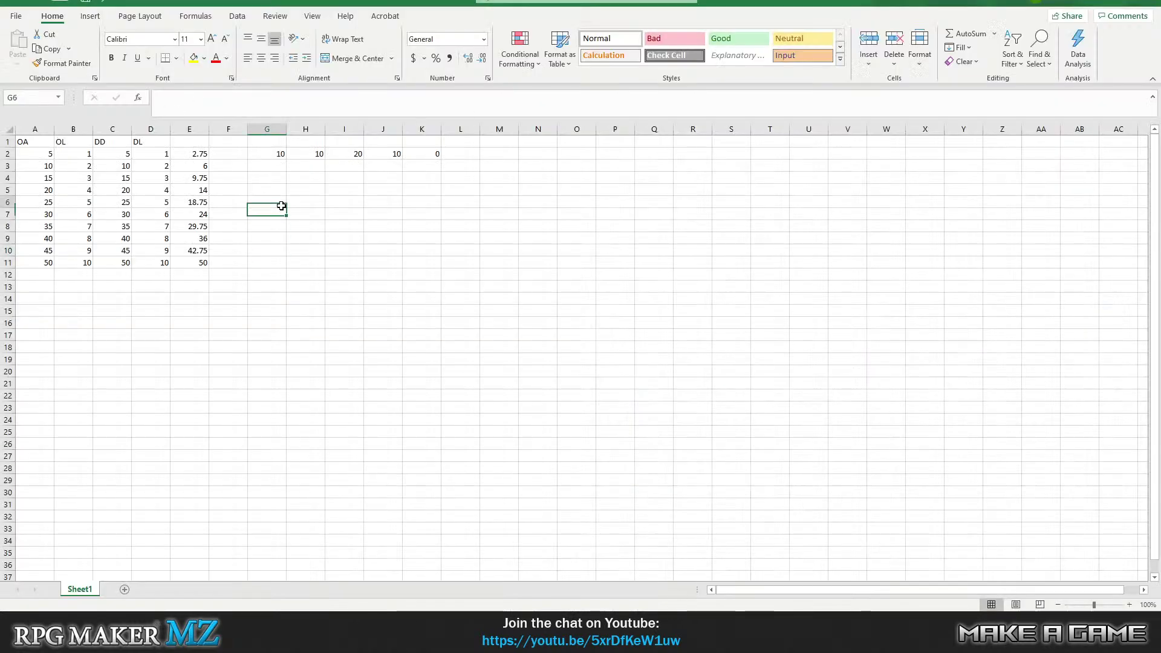
pyautogui.click(199, 153)
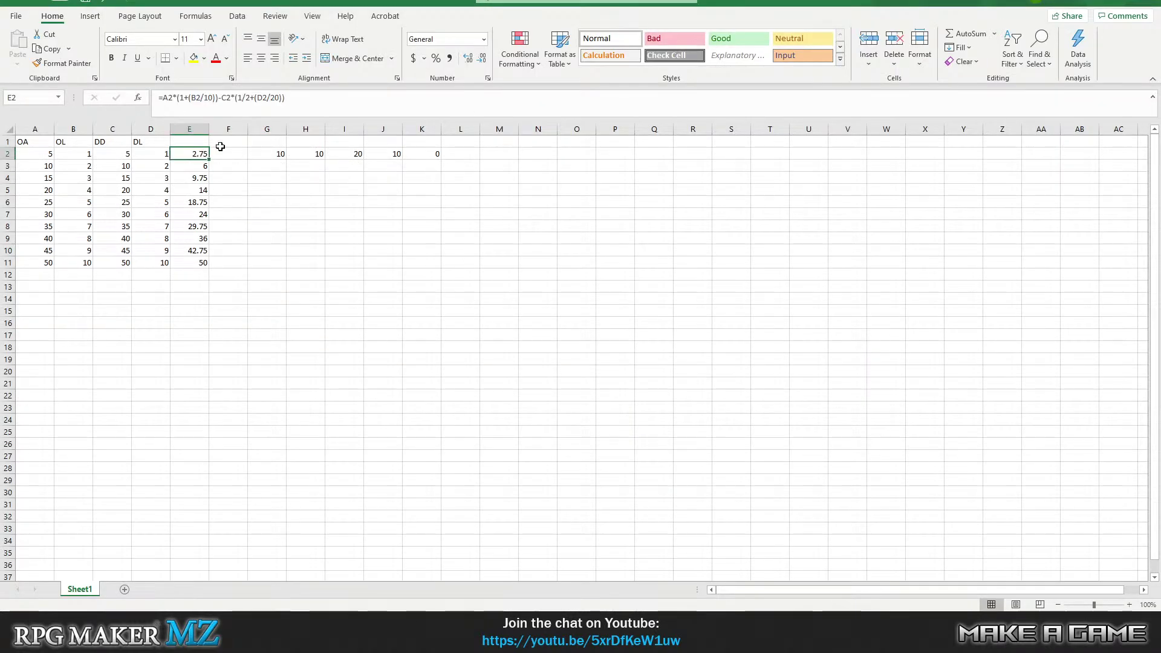
pyautogui.click(187, 97)
pyautogui.click(240, 97)
pyautogui.press('End')
pyautogui.click(201, 98)
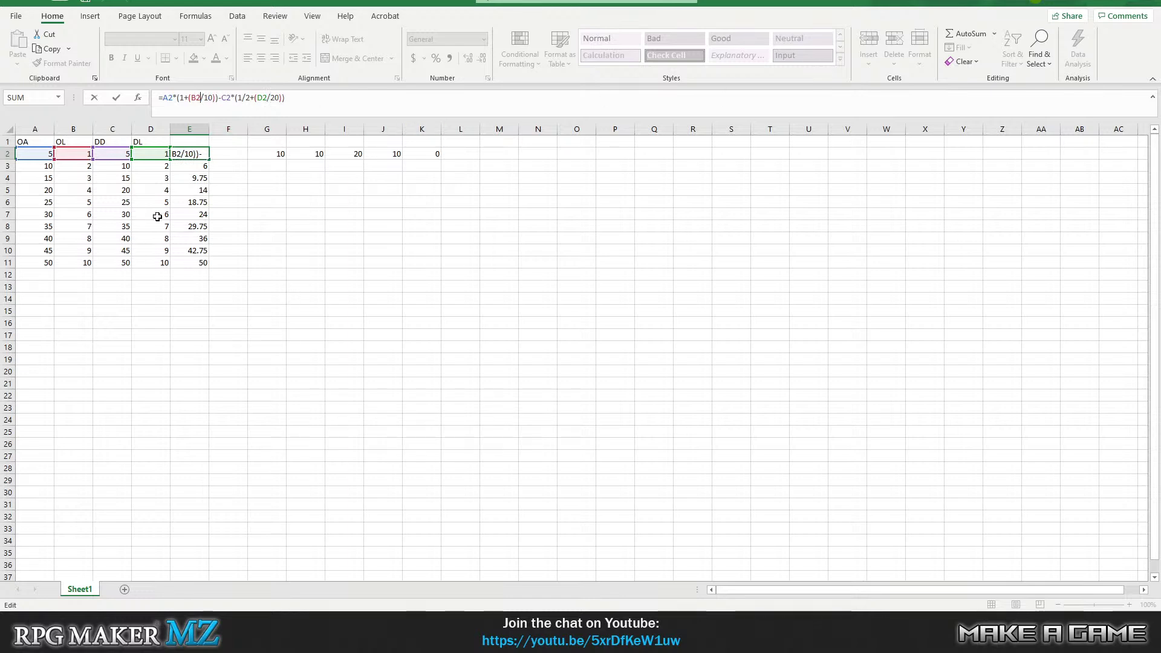
pyautogui.click(350, 209)
# - Compare the OA, OL, DD and DL values in columns A–D, ending on E2
pyautogui.click(88, 153)
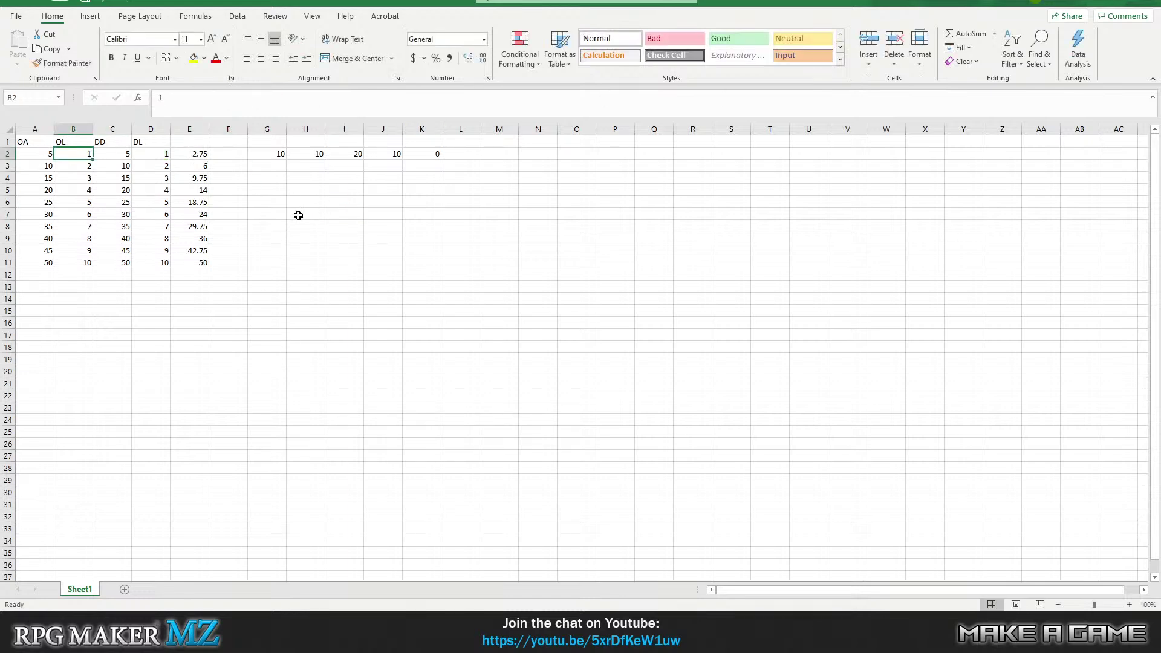
pyautogui.click(45, 155)
pyautogui.click(89, 154)
pyautogui.moveTo(19, 156); pyautogui.dragTo(151, 254)
pyautogui.click(80, 179)
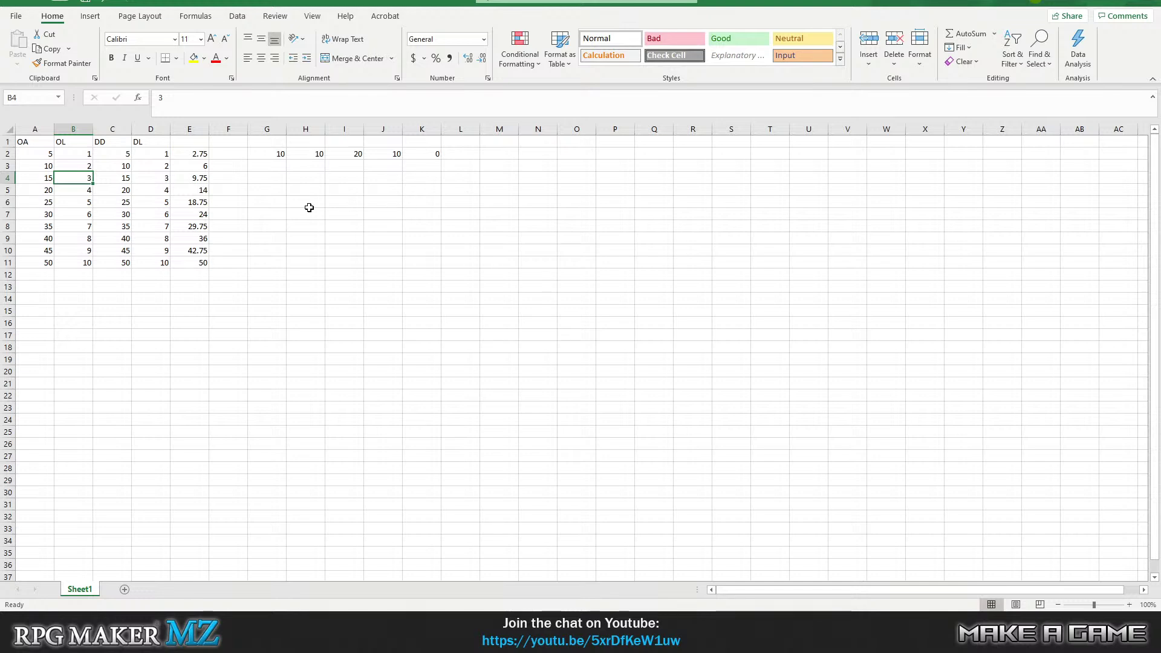
pyautogui.click(122, 165)
pyautogui.click(123, 154)
pyautogui.click(70, 155)
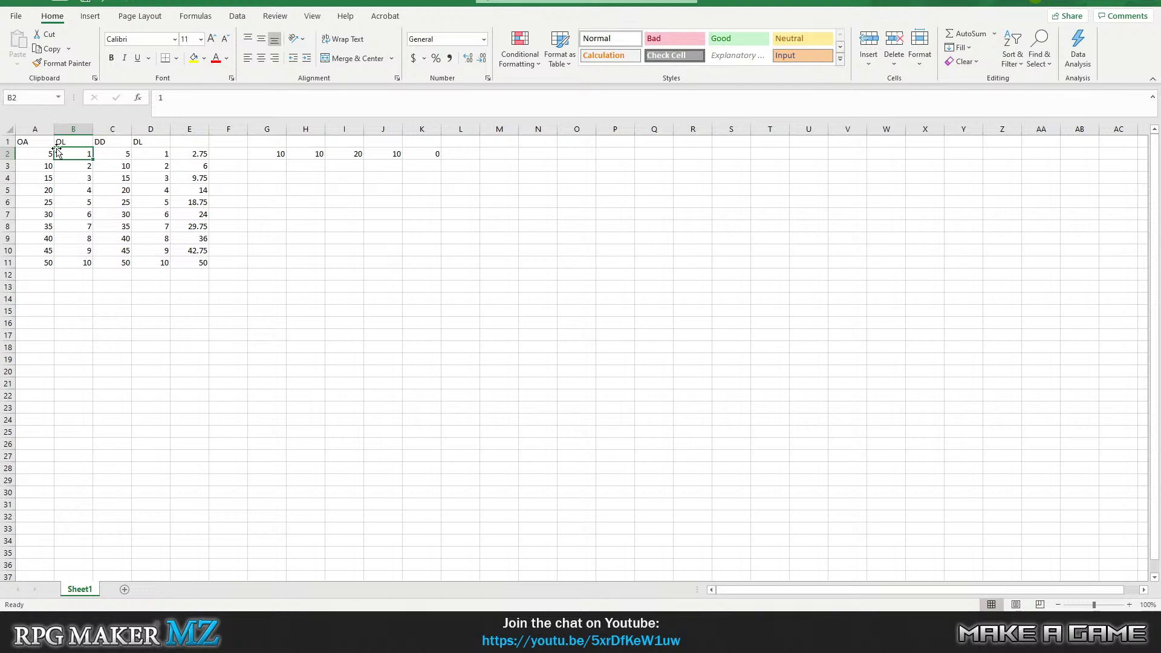
pyautogui.click(44, 154)
pyautogui.click(226, 155)
pyautogui.click(196, 155)
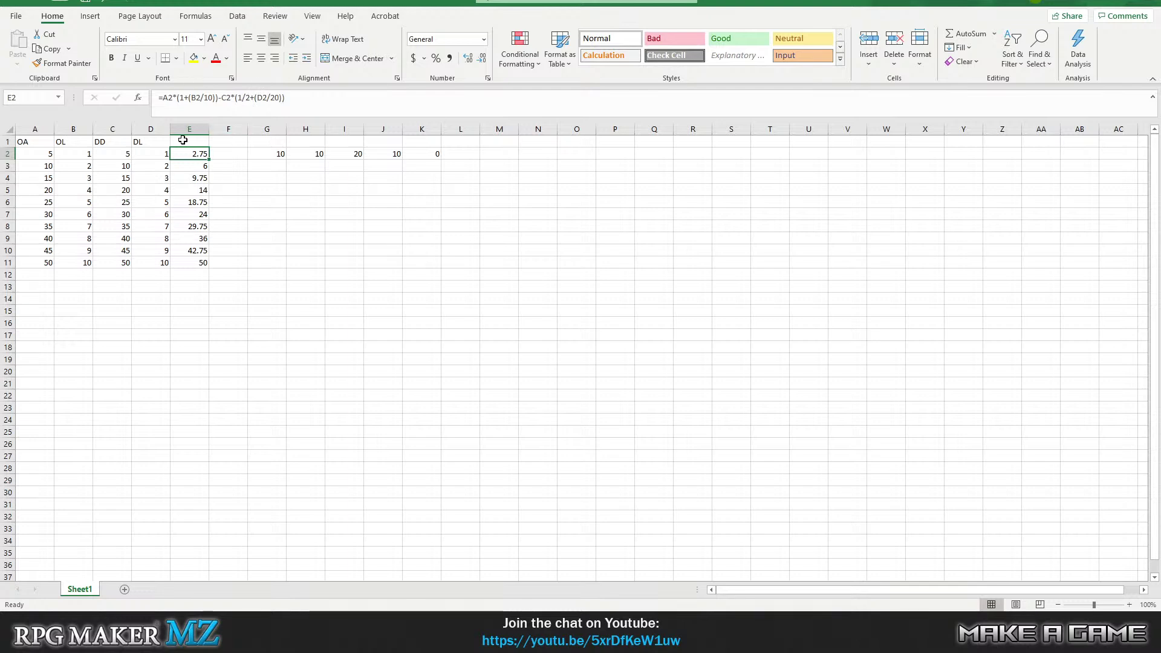
# - Place the edit point in E2's formula at the C2*(1/2+(D2/20)) defense term
pyautogui.click(191, 99)
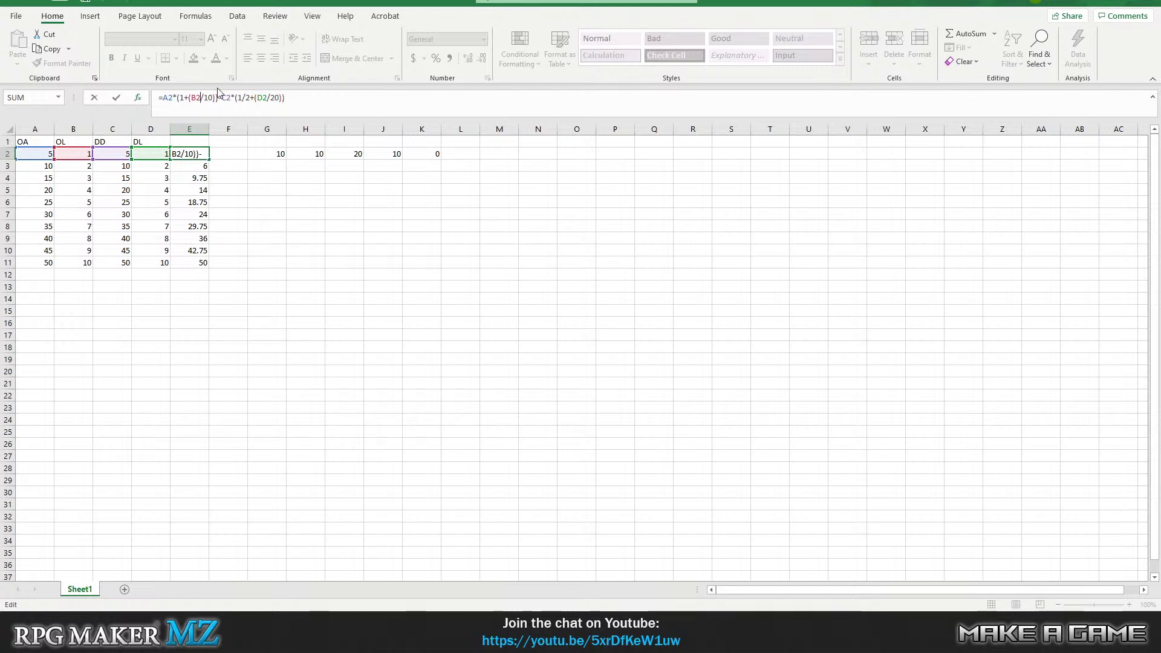
pyautogui.click(184, 96)
pyautogui.click(205, 97)
pyautogui.click(244, 91)
# - Change the DD test value in I2 from 20 to 10
pyautogui.click(353, 156)
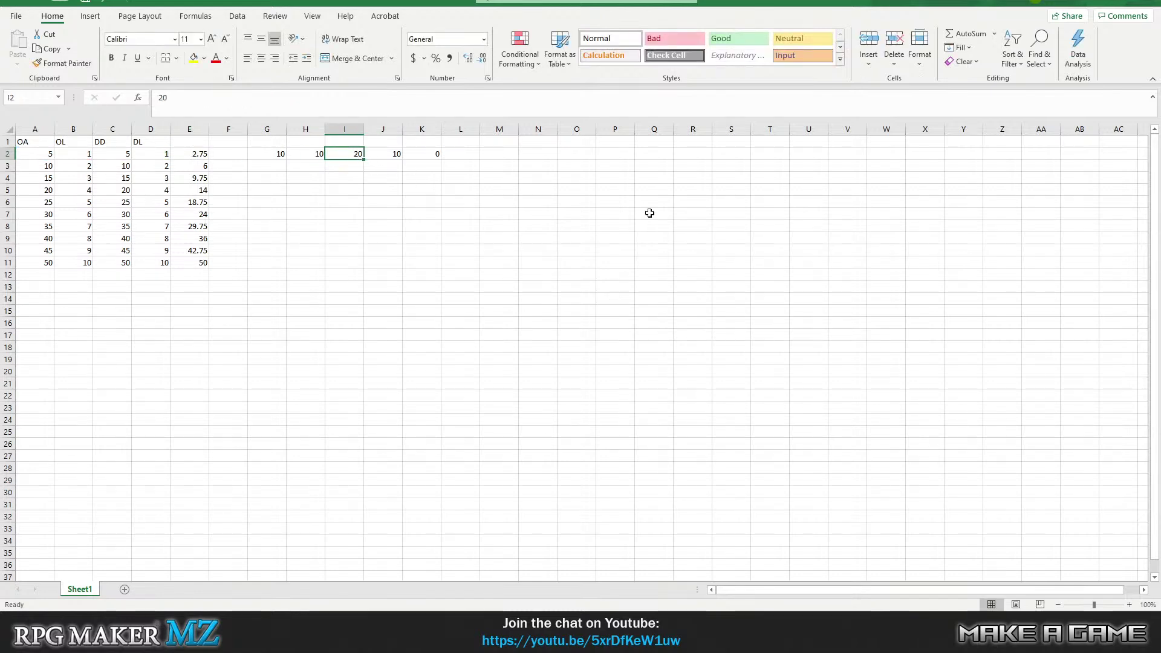
pyautogui.write('10')
pyautogui.press('Return')
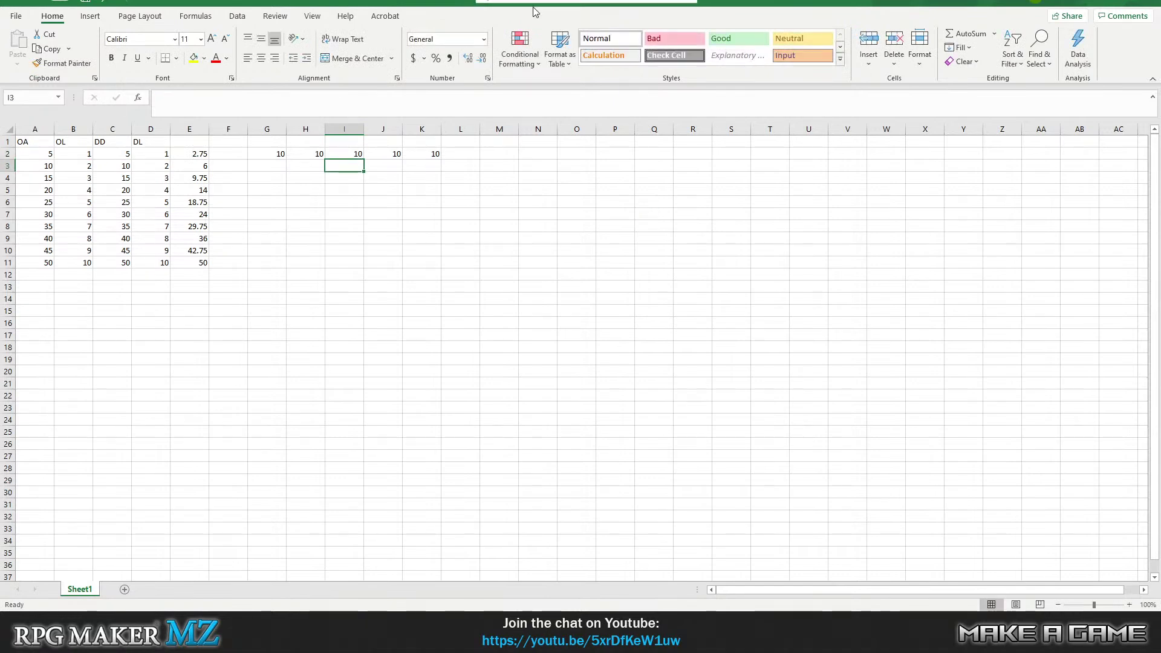
# - Review E2's damage formula in the formula bar and keep it unchanged at 2.75
pyautogui.click(199, 151)
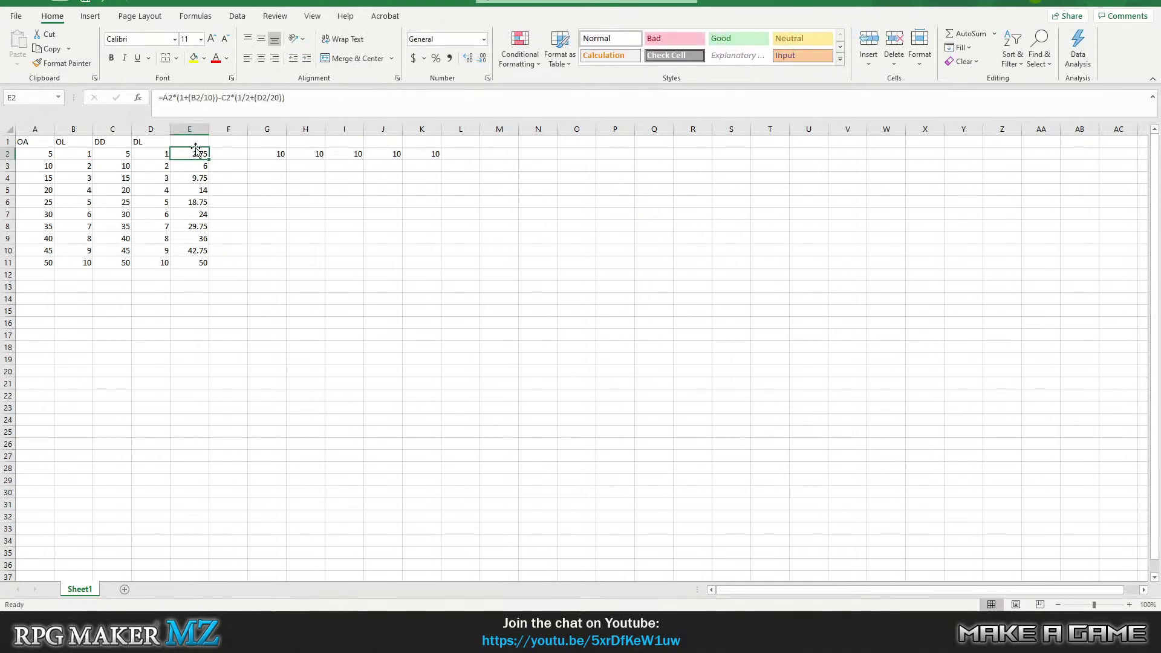
pyautogui.click(173, 98)
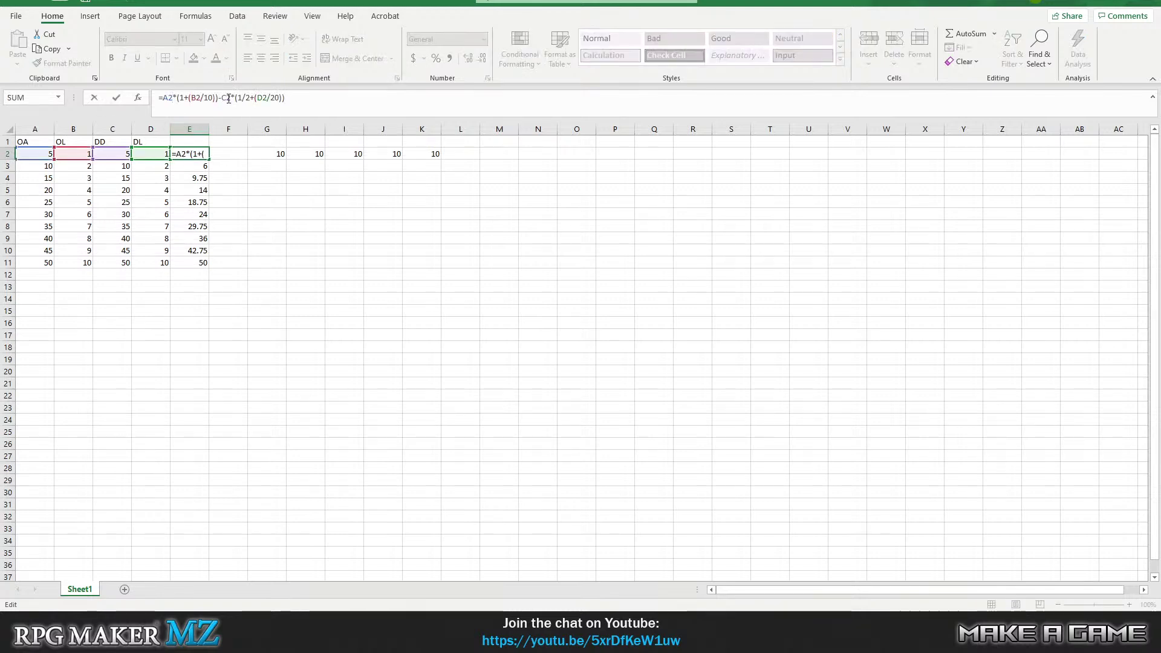
pyautogui.click(163, 97)
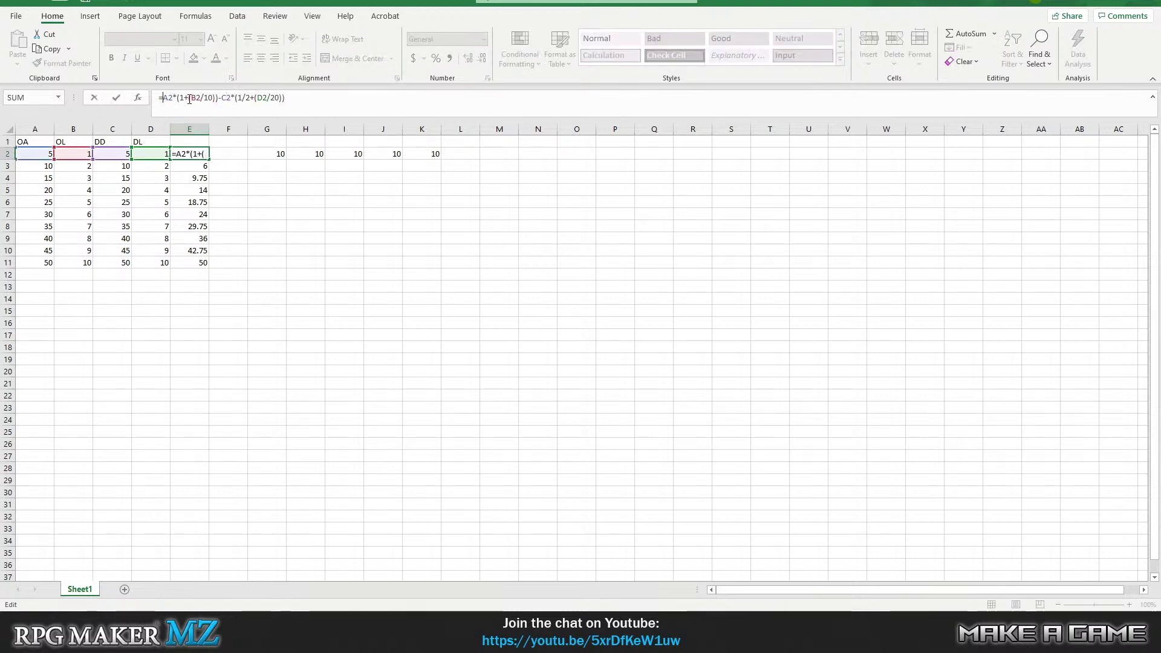
pyautogui.click(232, 98)
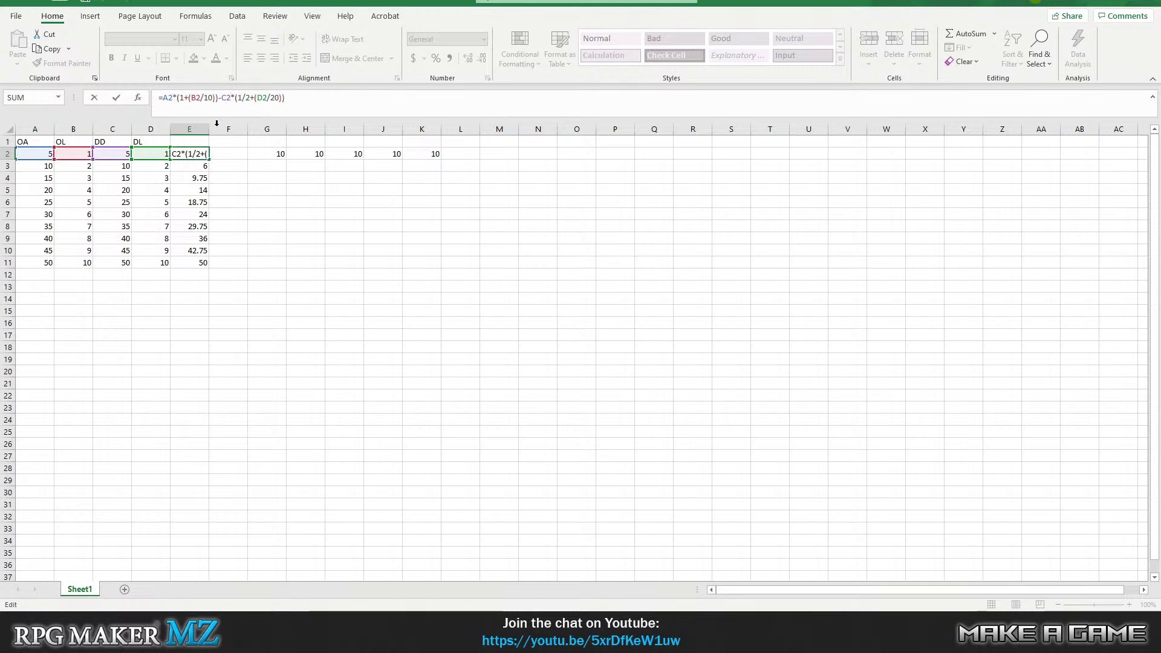
pyautogui.click(190, 98)
pyautogui.moveTo(315, 103); pyautogui.dragTo(159, 98)
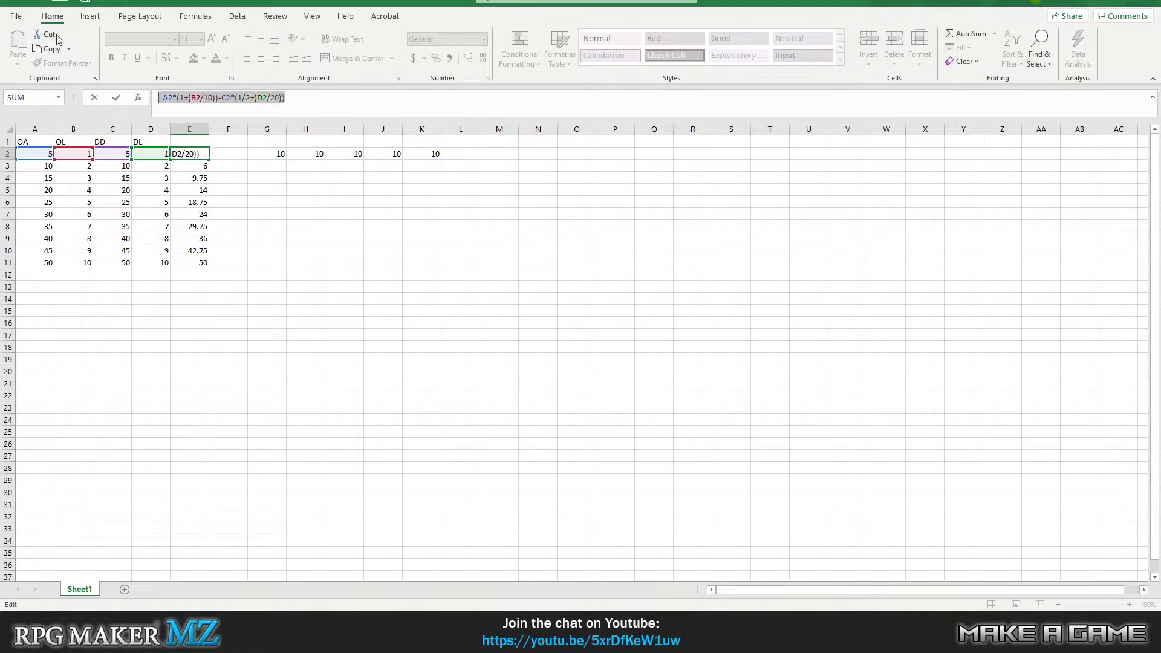
pyautogui.click(249, 98)
pyautogui.click(308, 100)
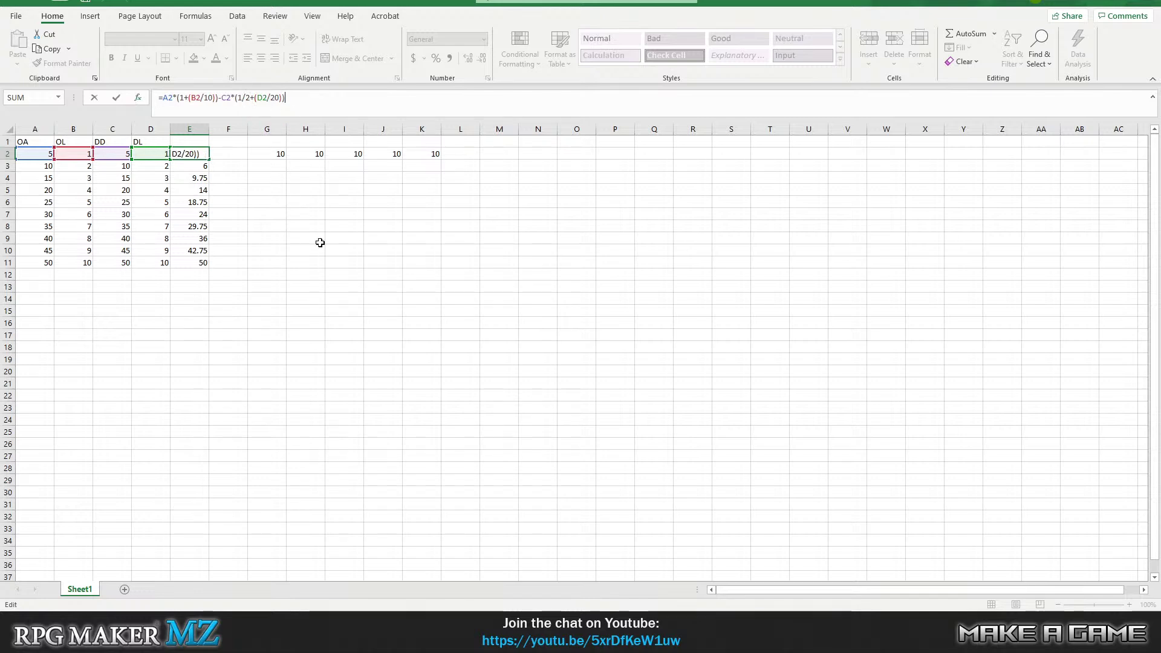
pyautogui.click(320, 242)
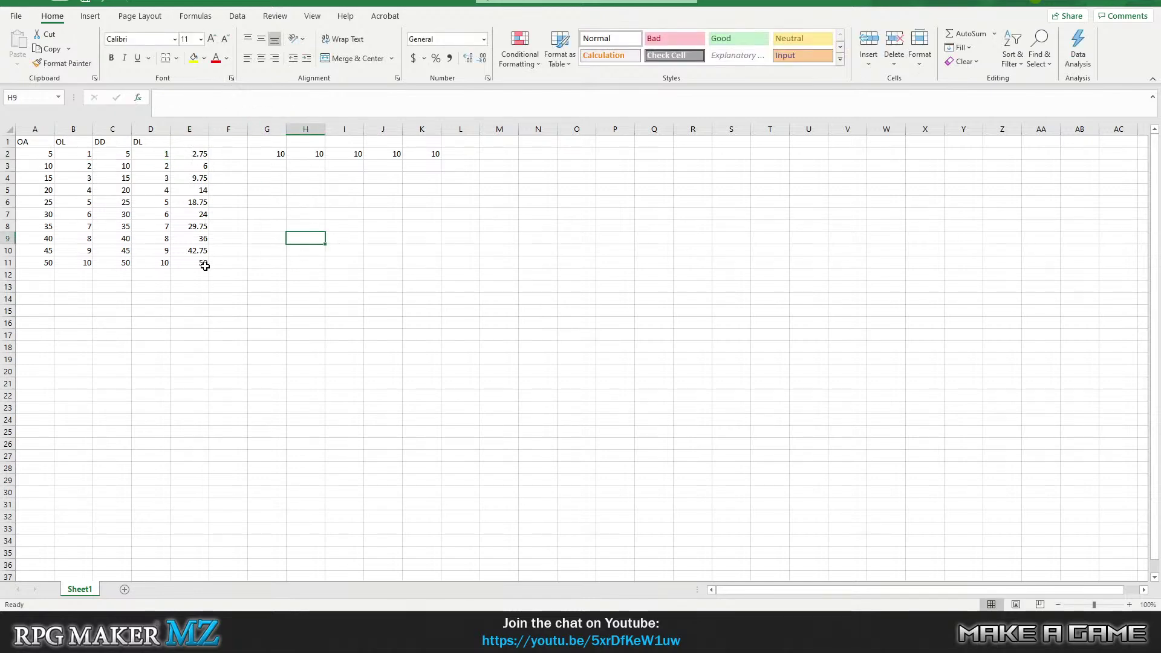
pyautogui.click(284, 154)
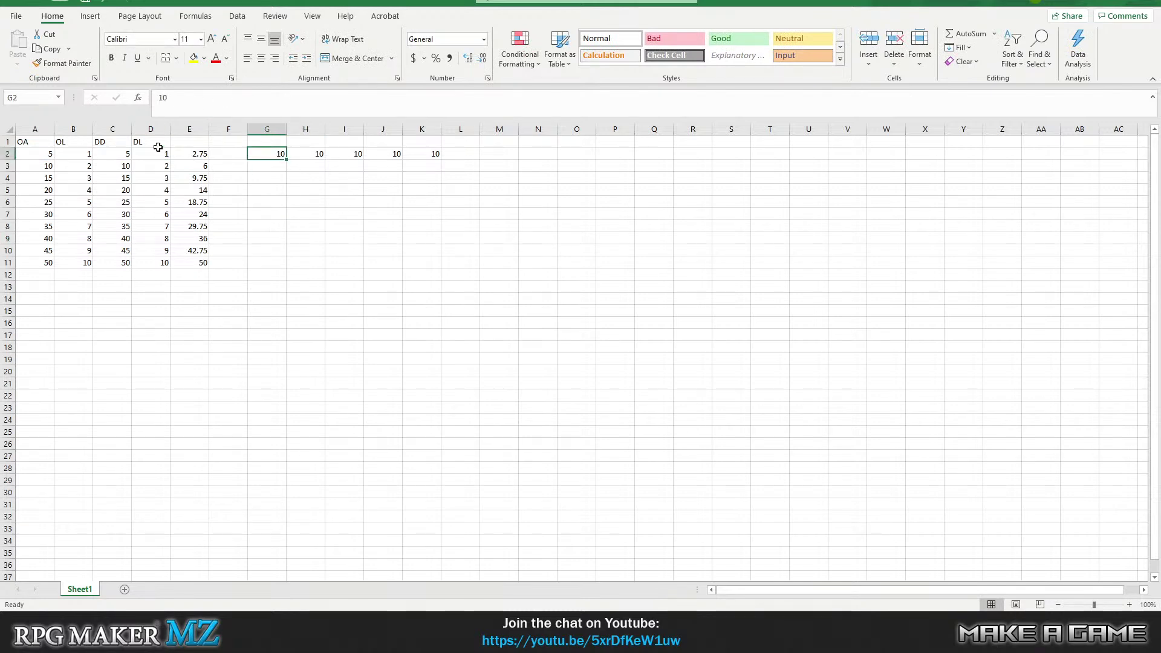
pyautogui.click(202, 154)
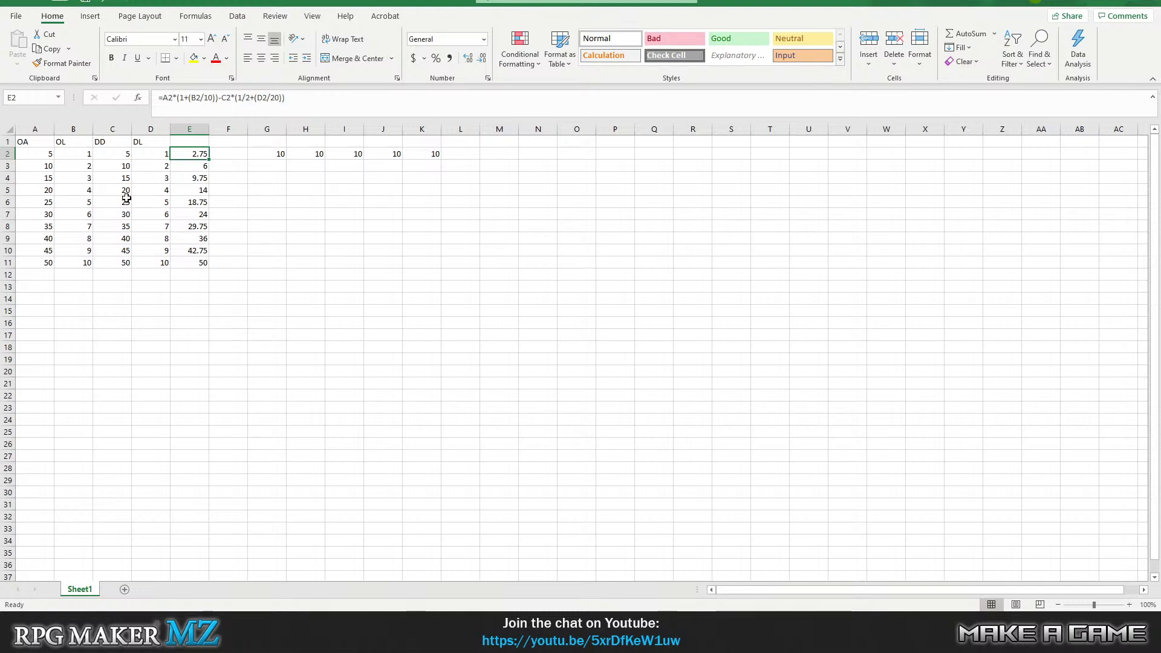
pyautogui.click(38, 188)
pyautogui.moveTo(123, 193); pyautogui.dragTo(106, 203)
pyautogui.click(41, 190)
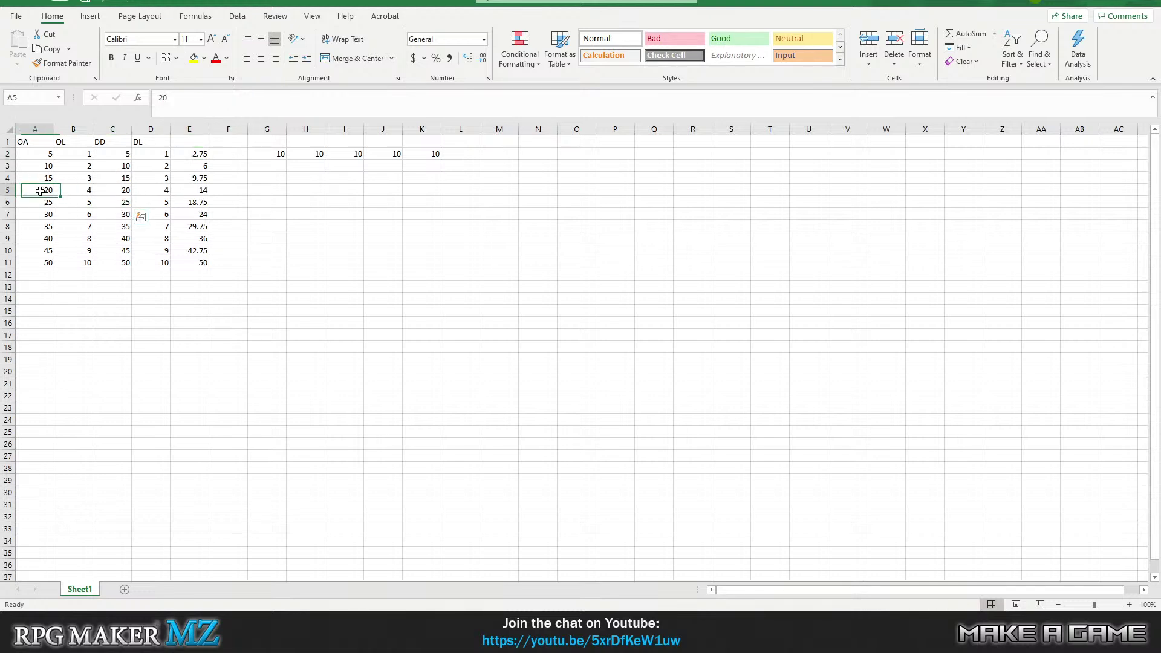
pyautogui.click(109, 190)
pyautogui.click(192, 155)
pyautogui.click(194, 178)
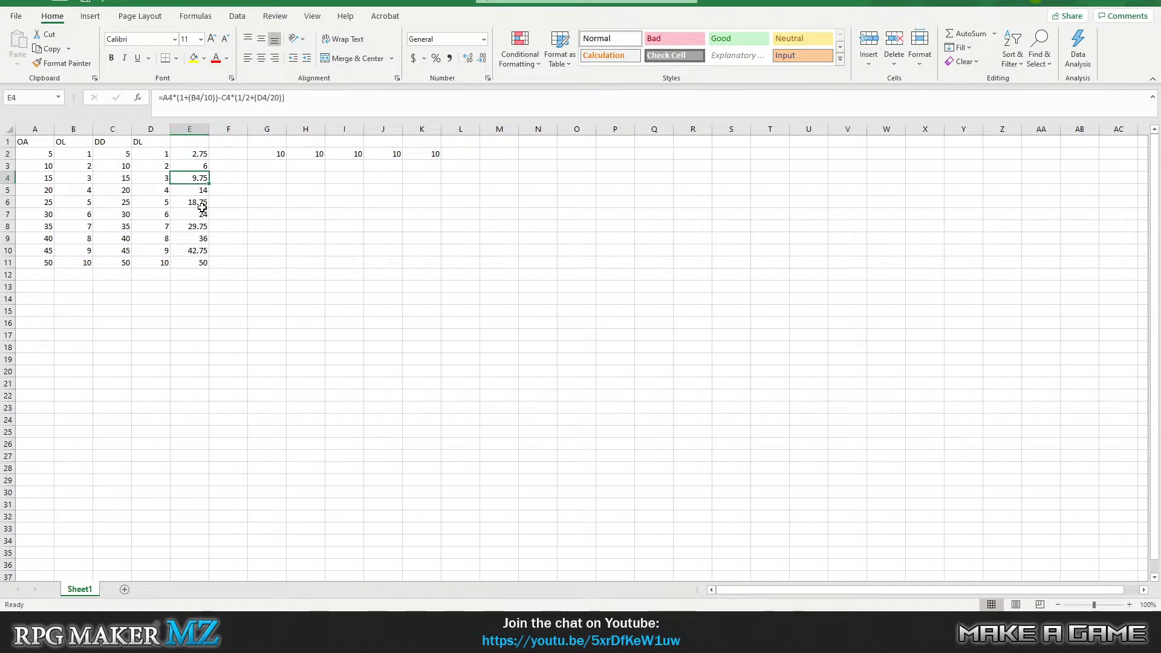
pyautogui.click(208, 114)
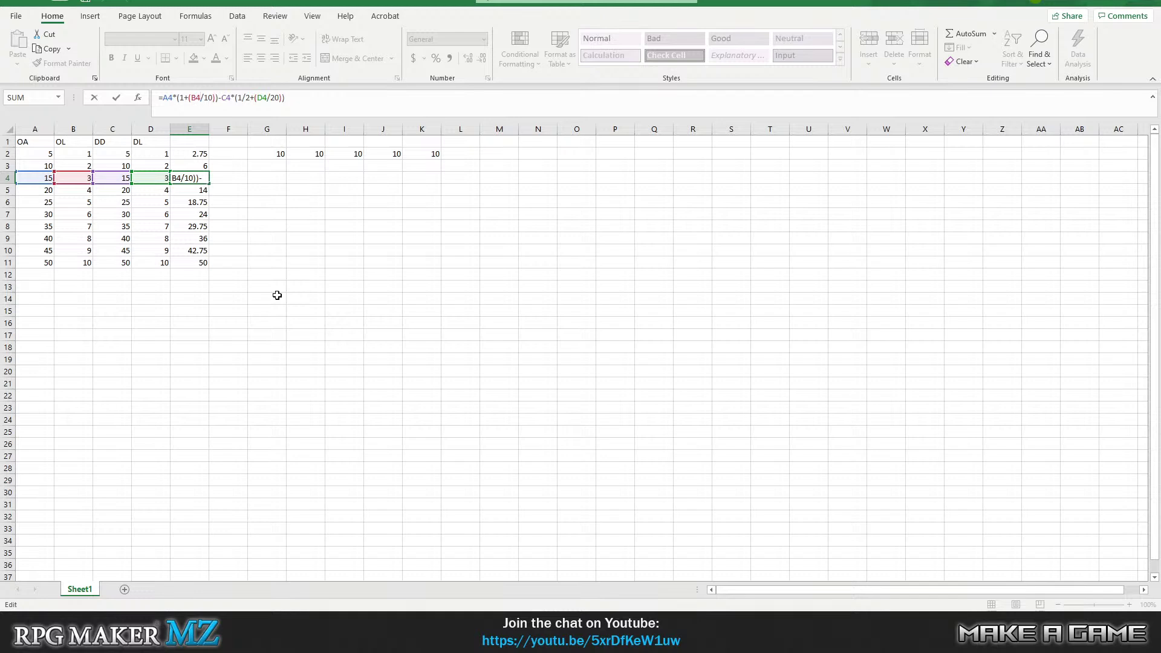
pyautogui.click(21, 201)
pyautogui.click(119, 204)
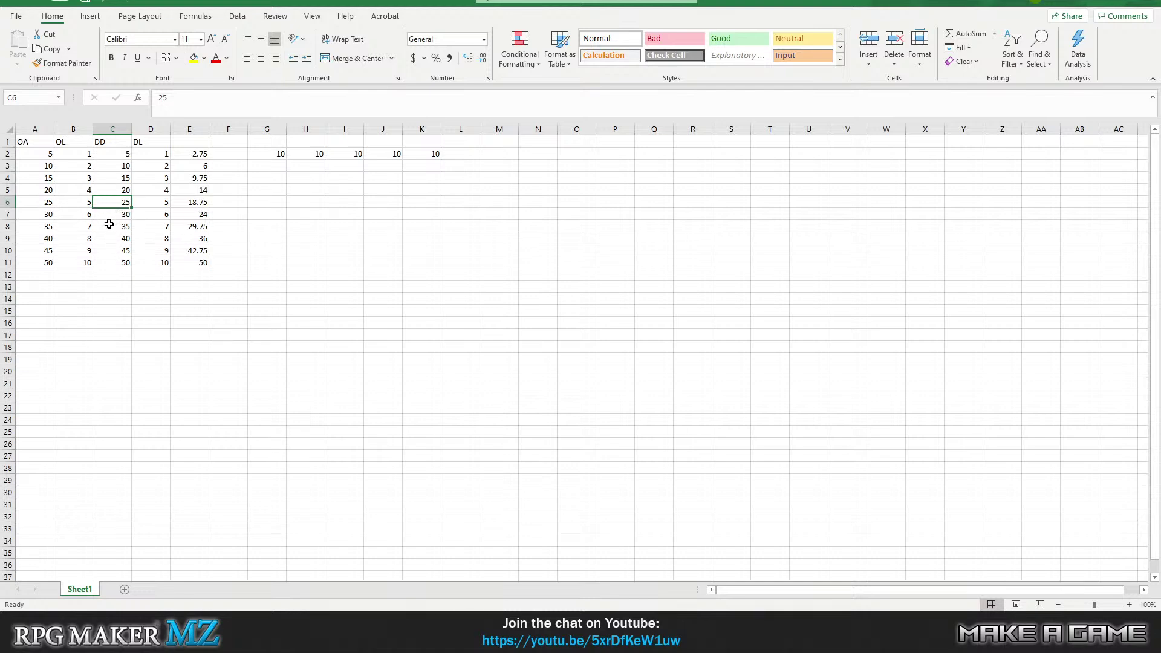
pyautogui.click(71, 205)
pyautogui.click(160, 203)
pyautogui.click(77, 199)
pyautogui.click(166, 201)
pyautogui.click(95, 205)
pyautogui.click(53, 203)
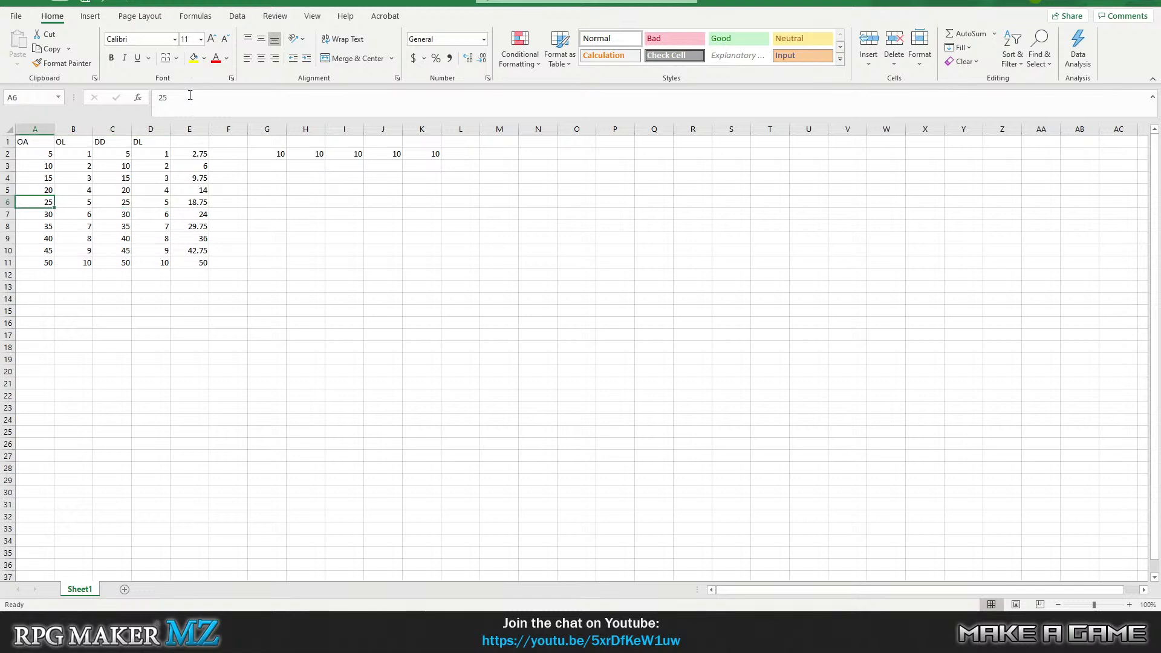
pyautogui.click(203, 201)
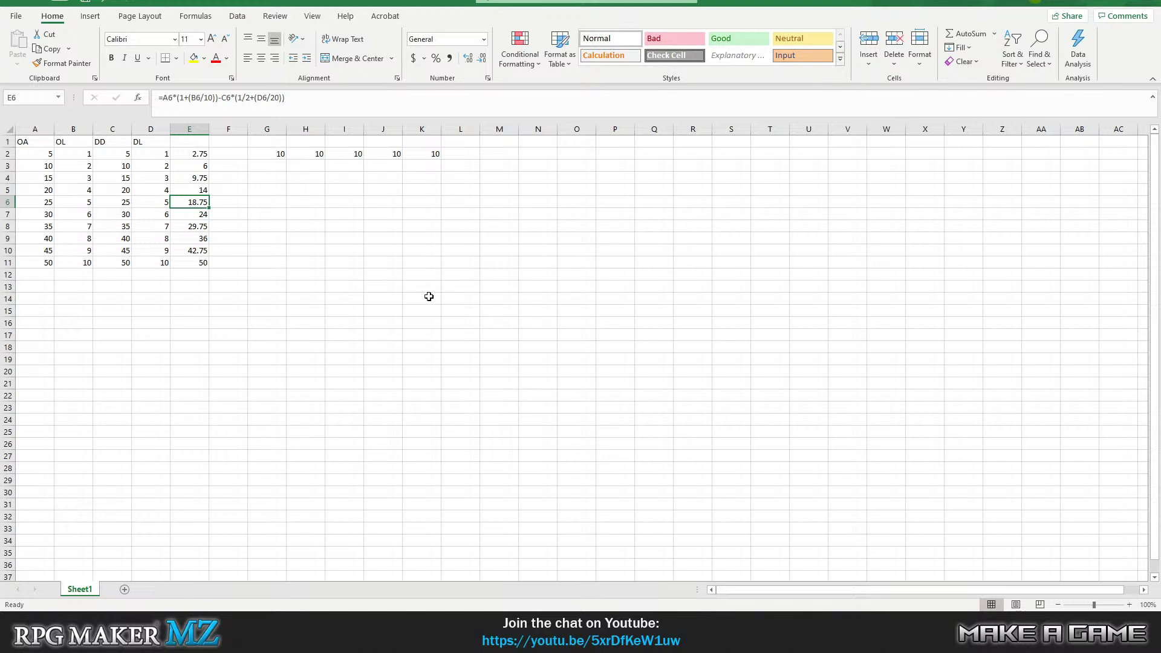
pyautogui.click(412, 204)
pyautogui.click(330, 167)
pyautogui.click(266, 178)
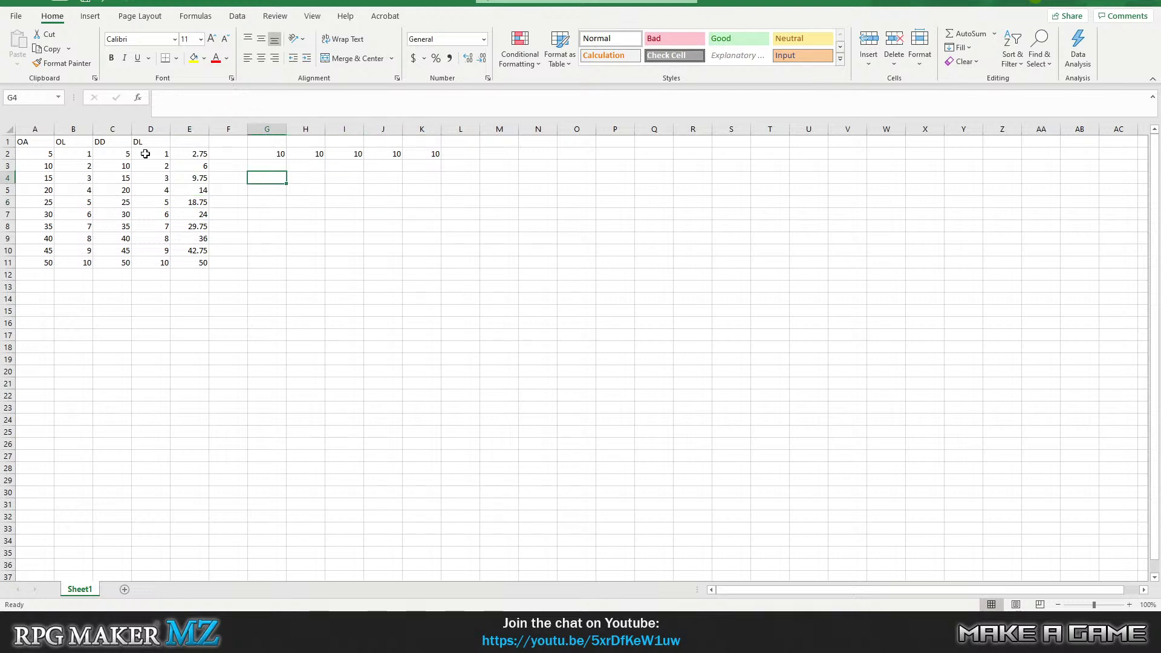
pyautogui.click(201, 154)
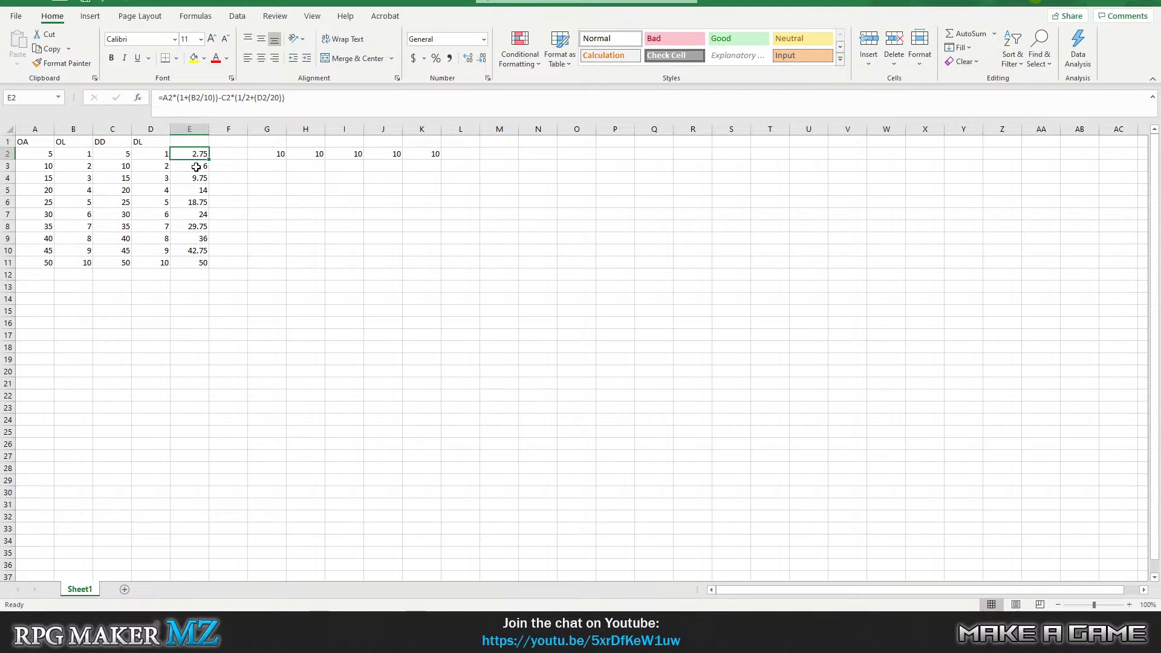
# - Wrap E2's damage formula in SQRT( ), so E2 shows 1.658312
pyautogui.click(202, 266)
pyautogui.click(233, 240)
pyautogui.click(188, 155)
pyautogui.press('F2')
pyautogui.write(')')
pyautogui.press('Left')
pyautogui.press('Left')
pyautogui.press('Left')
pyautogui.press('Left')
pyautogui.press('Left')
pyautogui.press('Left')
pyautogui.press('Left')
pyautogui.press('Left')
pyautogui.press('Left')
pyautogui.press('Left')
pyautogui.press('Left')
pyautogui.press('Left')
pyautogui.press('Left')
pyautogui.press('Left')
pyautogui.press('Left')
pyautogui.press('Left')
pyautogui.press('Left')
pyautogui.press('Left')
pyautogui.press('Left')
pyautogui.press('Left')
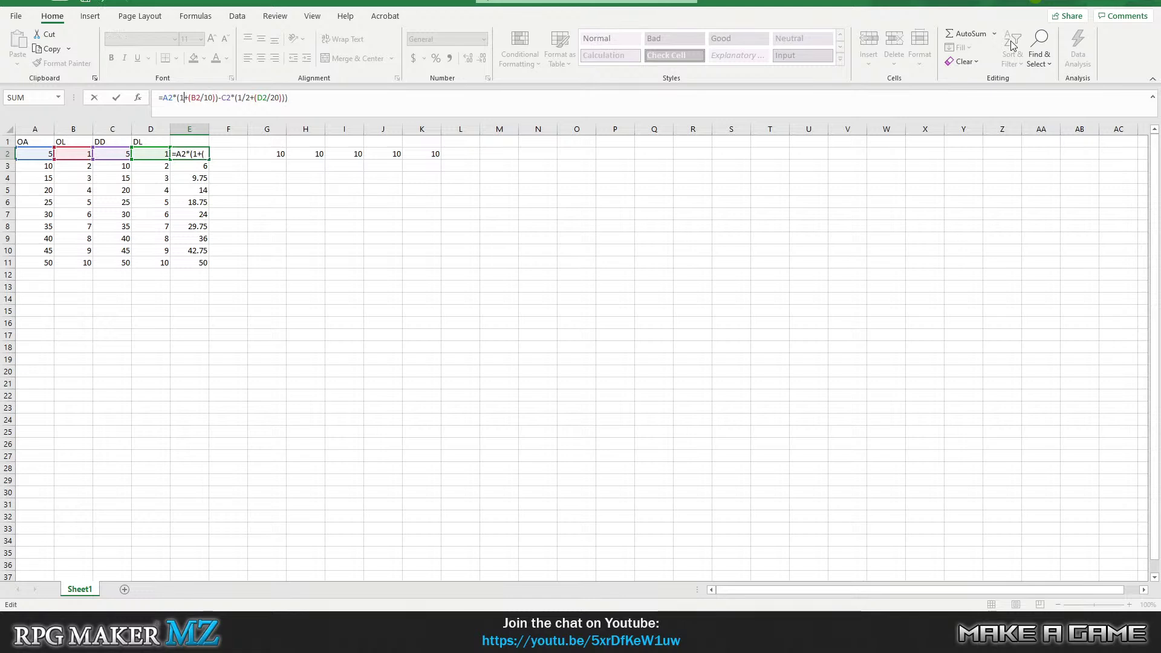
pyautogui.press('Right')
pyautogui.press('Right')
pyautogui.press('Right')
pyautogui.press('Right')
pyautogui.press('Right')
pyautogui.press('Right')
pyautogui.press('Right')
pyautogui.press('Right')
pyautogui.press('Right')
pyautogui.press('Right')
pyautogui.press('Right')
pyautogui.press('Right')
pyautogui.press('Right')
pyautogui.press('Right')
pyautogui.press('Right')
pyautogui.press('Right')
pyautogui.press('Right')
pyautogui.press('Right')
pyautogui.press('Right')
pyautogui.press('Right')
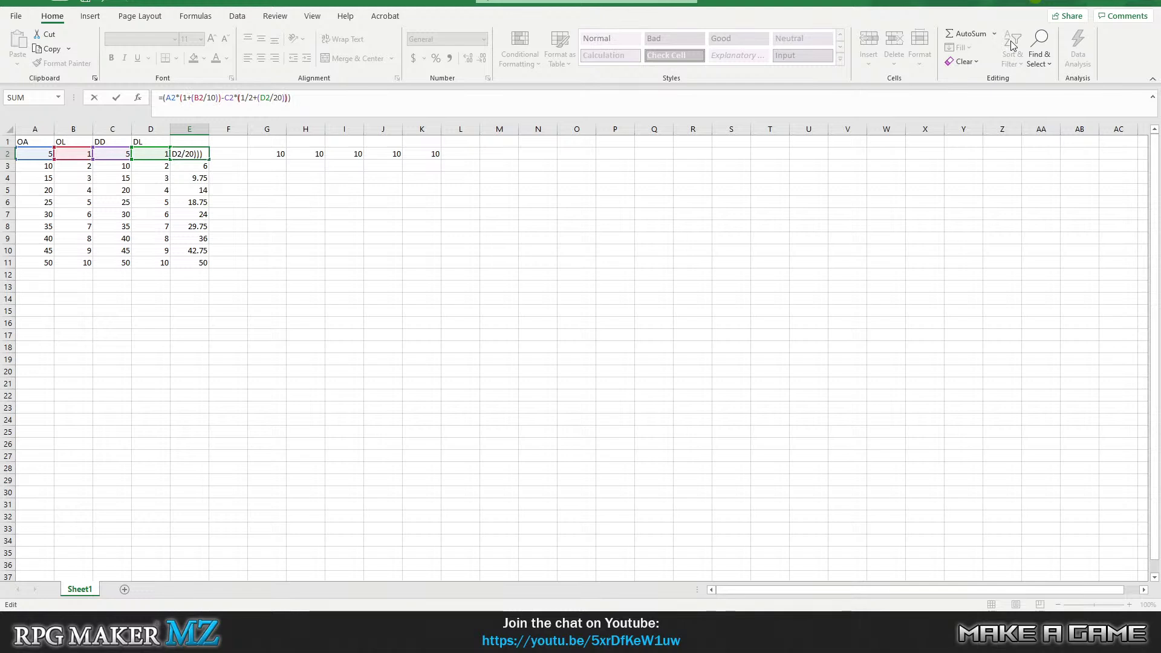
pyautogui.press('Left')
pyautogui.press('Left')
pyautogui.press('Left')
pyautogui.press('Left')
pyautogui.press('Left')
pyautogui.press('Left')
pyautogui.press('Left')
pyautogui.press('Left')
pyautogui.press('Left')
pyautogui.press('Left')
pyautogui.press('Left')
pyautogui.press('Left')
pyautogui.press('Left')
pyautogui.press('Left')
pyautogui.press('Left')
pyautogui.press('Left')
pyautogui.press('Left')
pyautogui.press('Left')
pyautogui.press('Left')
pyautogui.press('Left')
pyautogui.write('SQRT')
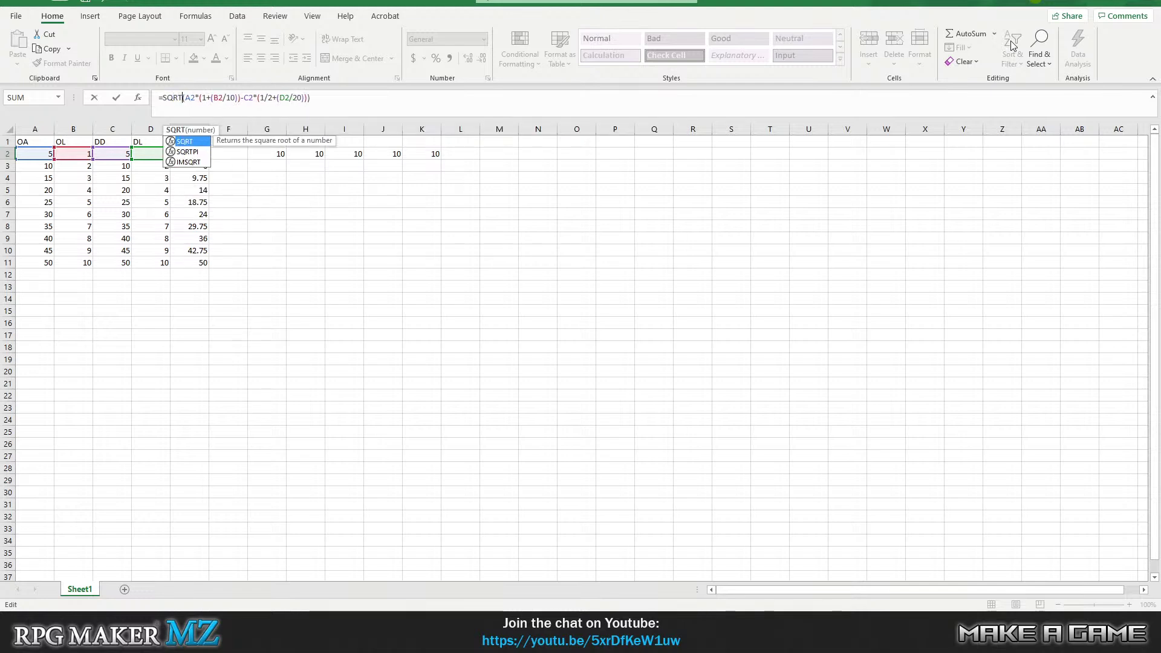
pyautogui.press('Return')
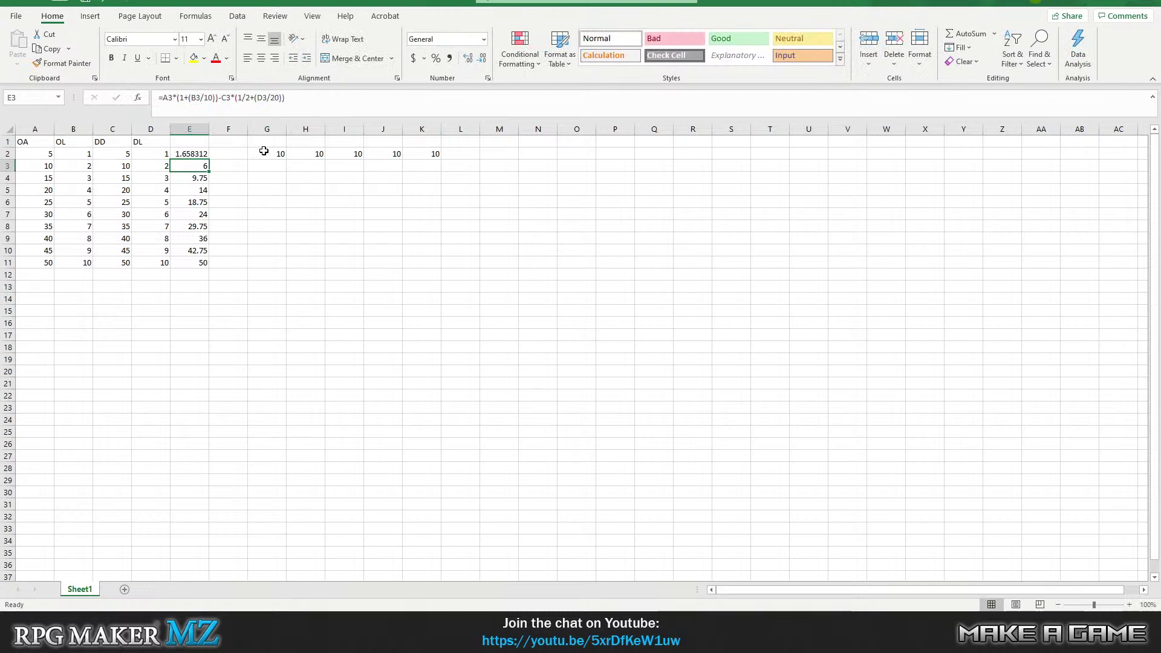
# - Paste the SQRT formula into E3:E11 and verify the copies in E3, E6 and E9
pyautogui.click(194, 156)
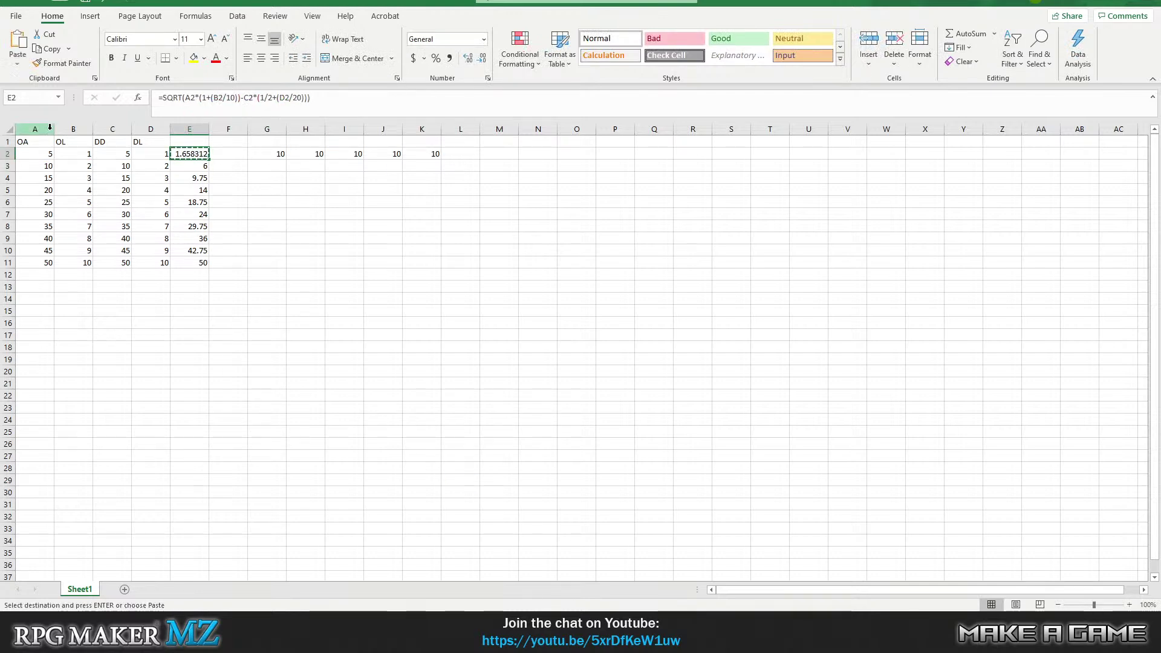
pyautogui.moveTo(196, 166); pyautogui.dragTo(199, 263)
pyautogui.write('2.44949 3.122499 3.741657 4.330127 4.898979 5.454356 6 6.538348 7.071068')
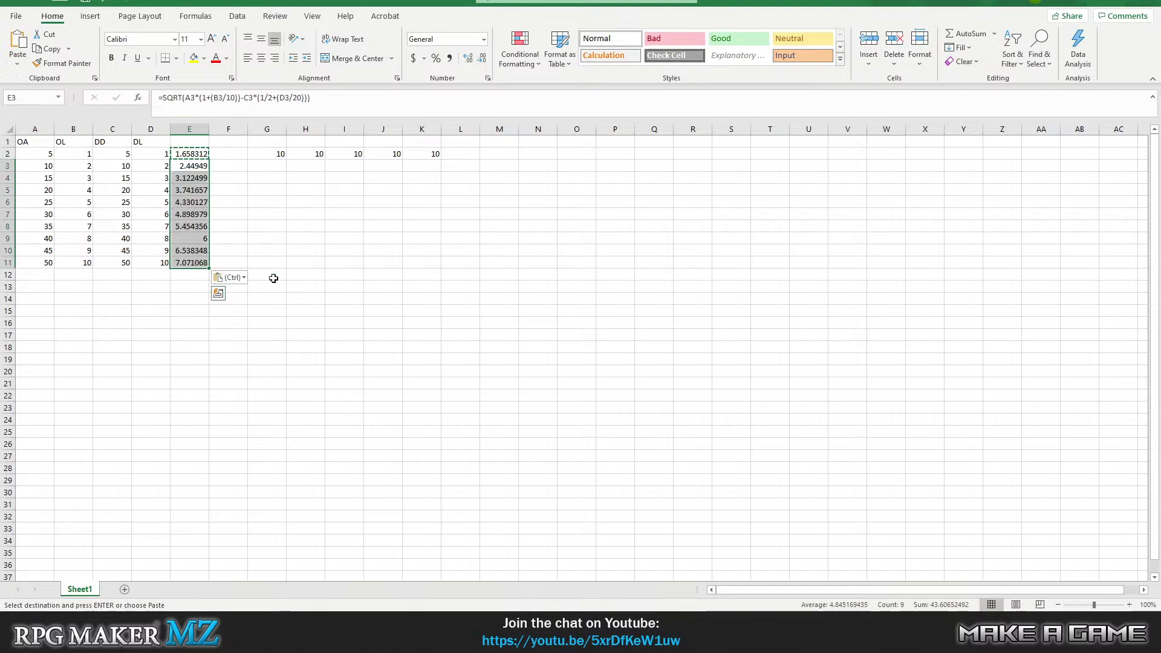
pyautogui.click(233, 226)
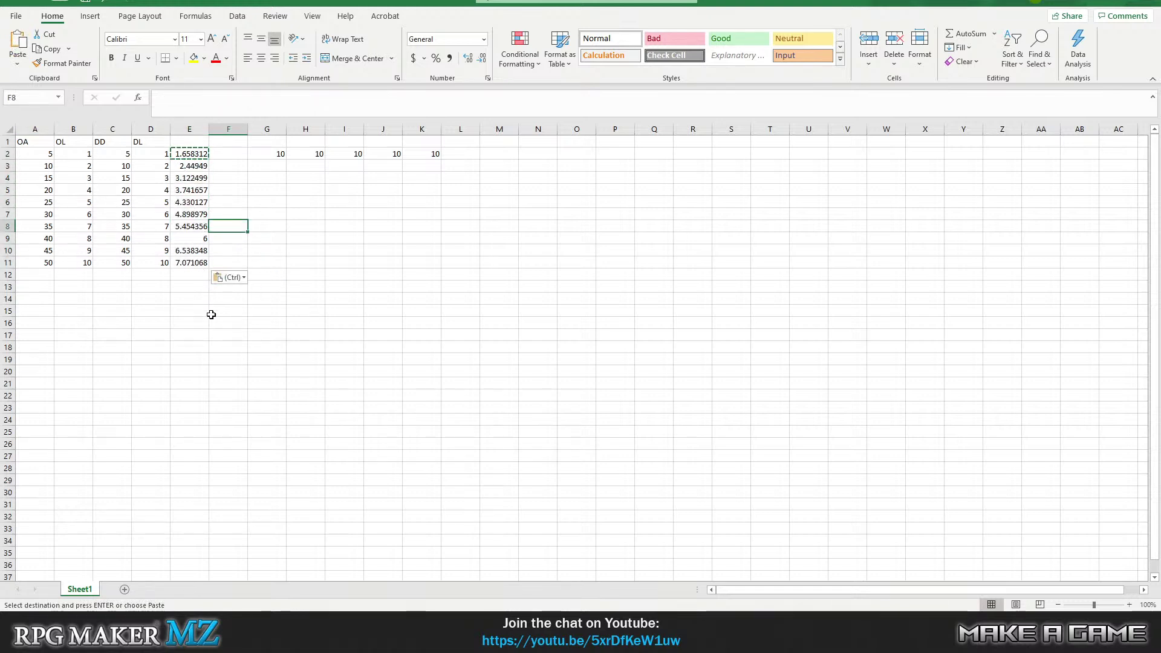
pyautogui.click(194, 164)
pyautogui.click(199, 201)
pyautogui.click(192, 242)
pyautogui.click(192, 270)
pyautogui.click(191, 241)
pyautogui.click(196, 204)
pyautogui.click(193, 155)
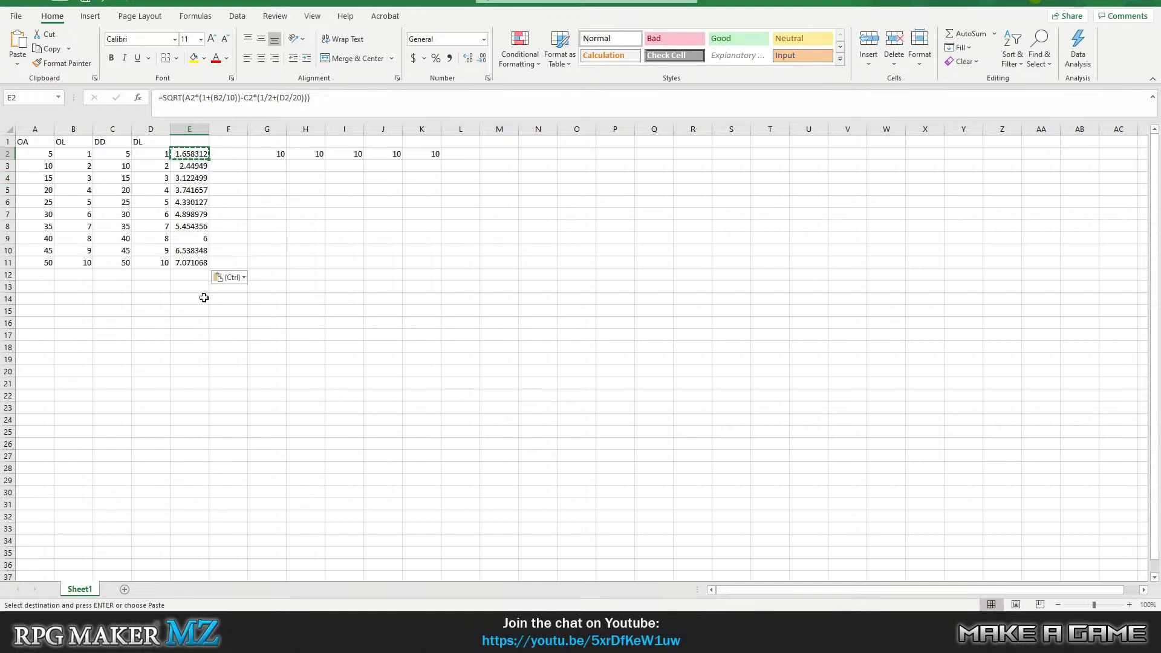
pyautogui.click(71, 266)
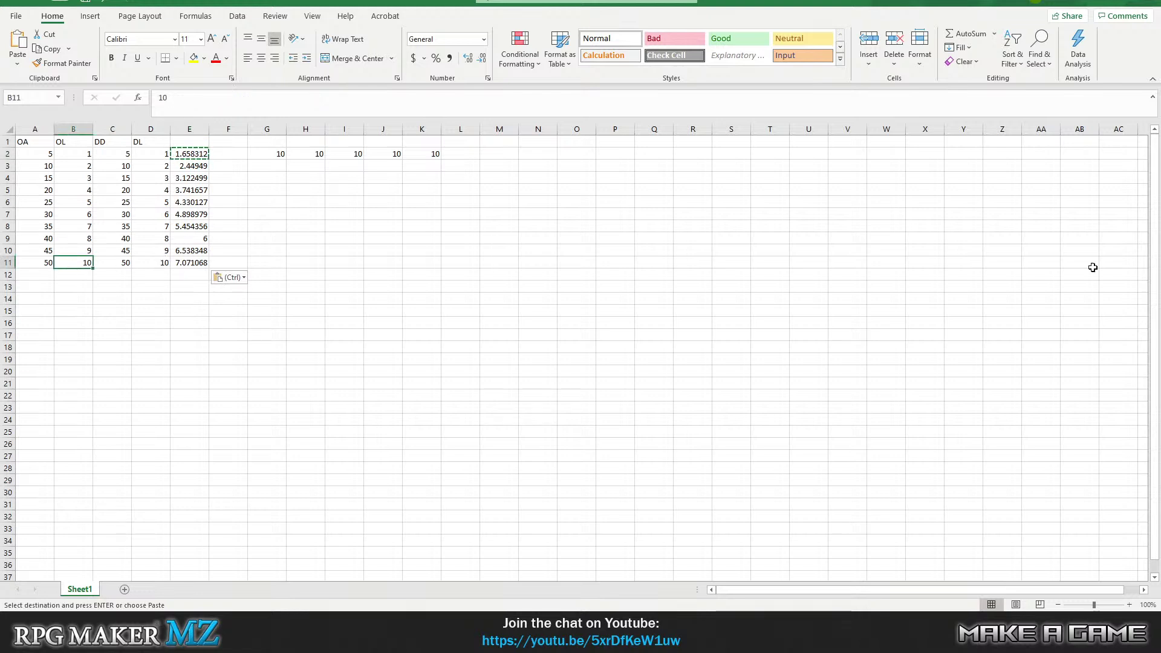
# - Enter 30 as OL in B11 and 100 as OA in A11
pyautogui.write('30')
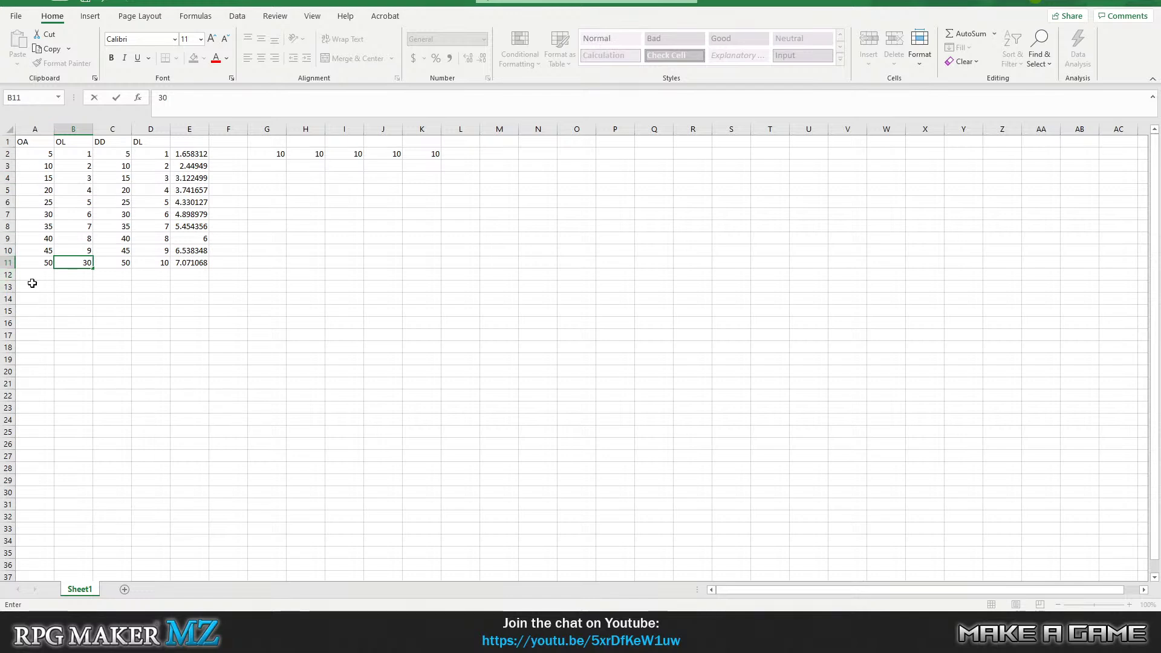
pyautogui.click(39, 265)
pyautogui.write('100')
pyautogui.press('Return')
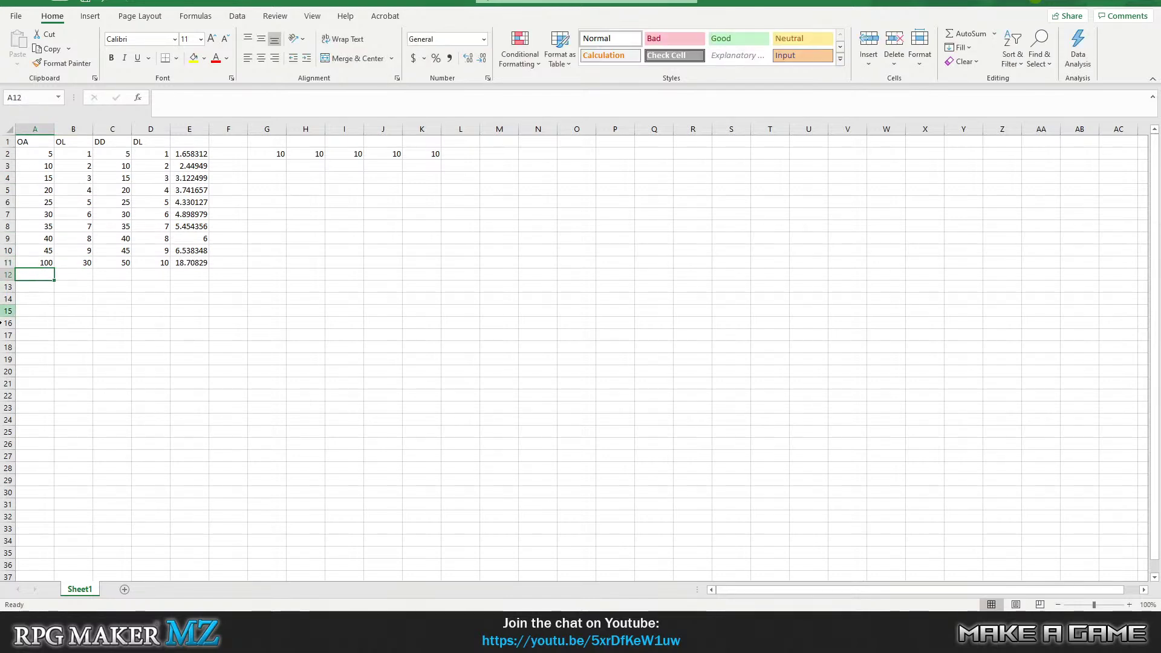
# - Set DD to 5 and DL to 1 in row 11, giving damage 19.93113
pyautogui.click(125, 263)
pyautogui.write('50')
pyautogui.hotkey('ctrl', 'Return')
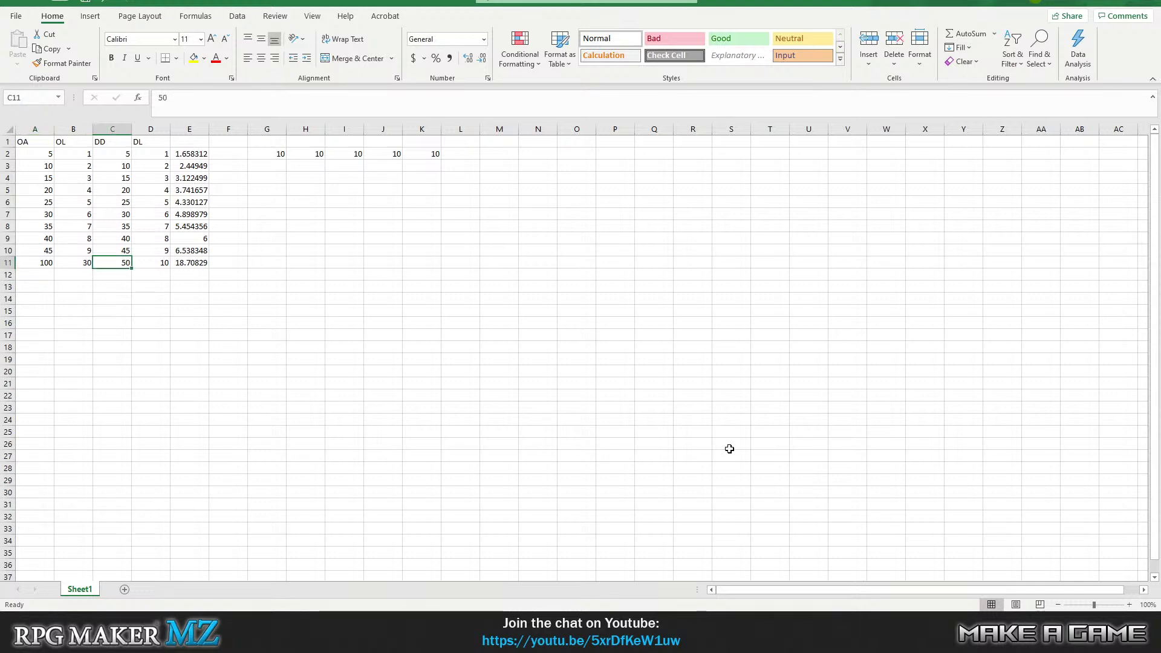
pyautogui.write('5')
pyautogui.press('Return')
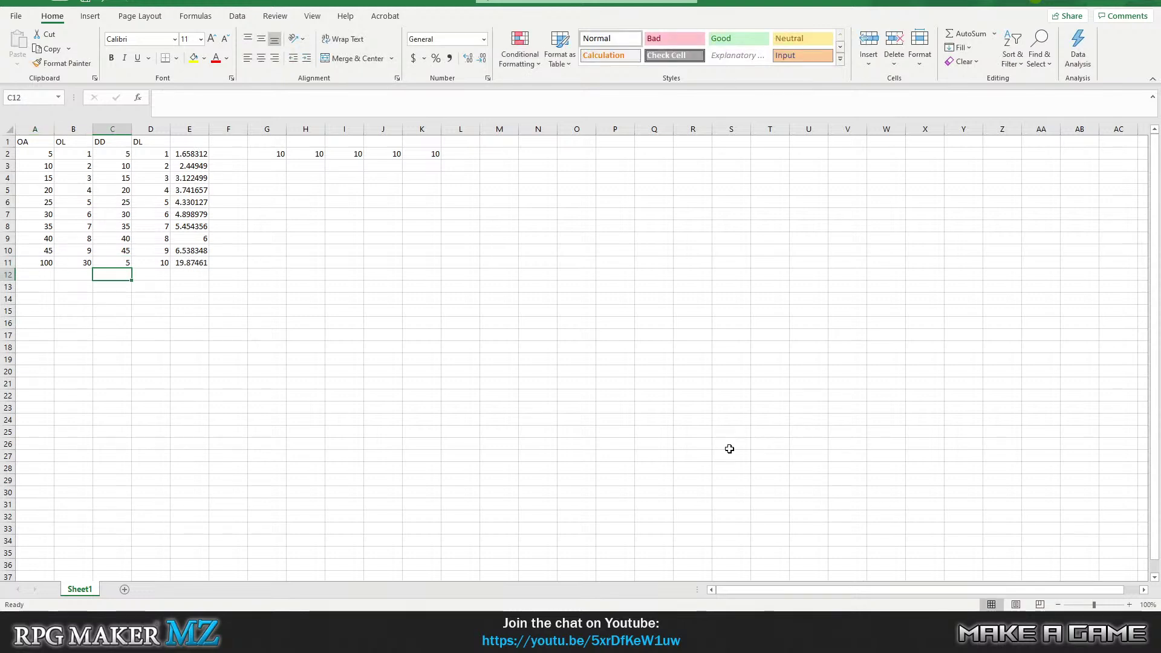
pyautogui.press('Up')
pyautogui.press('Right')
pyautogui.write('1')
pyautogui.press('Return')
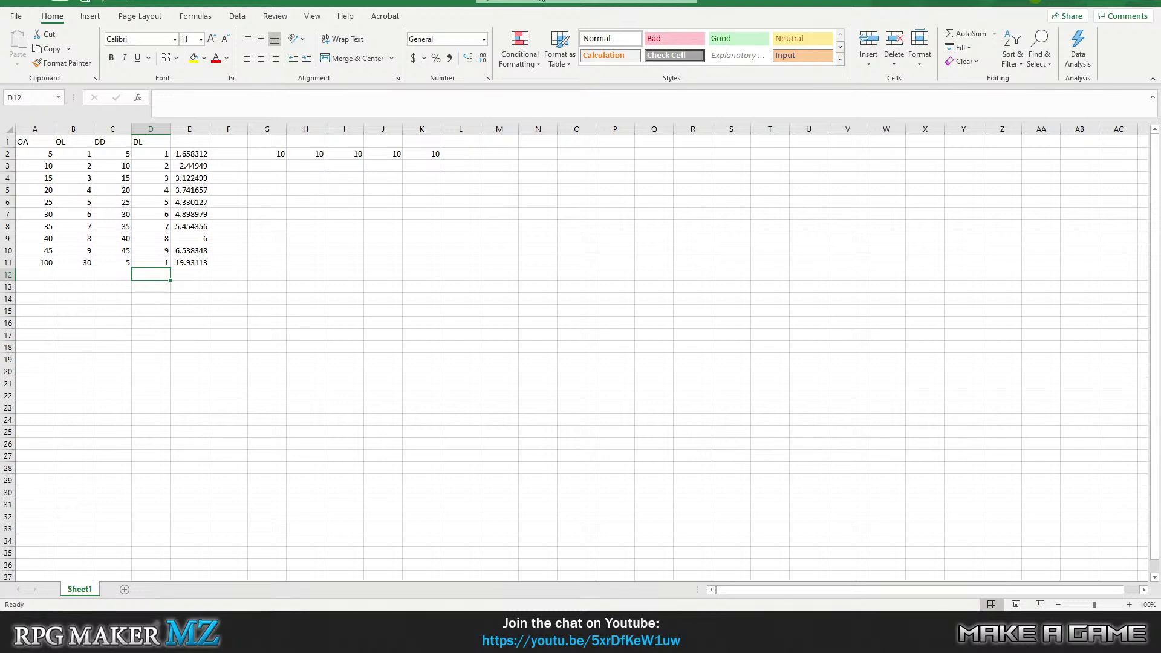
pyautogui.click(192, 261)
pyautogui.click(191, 251)
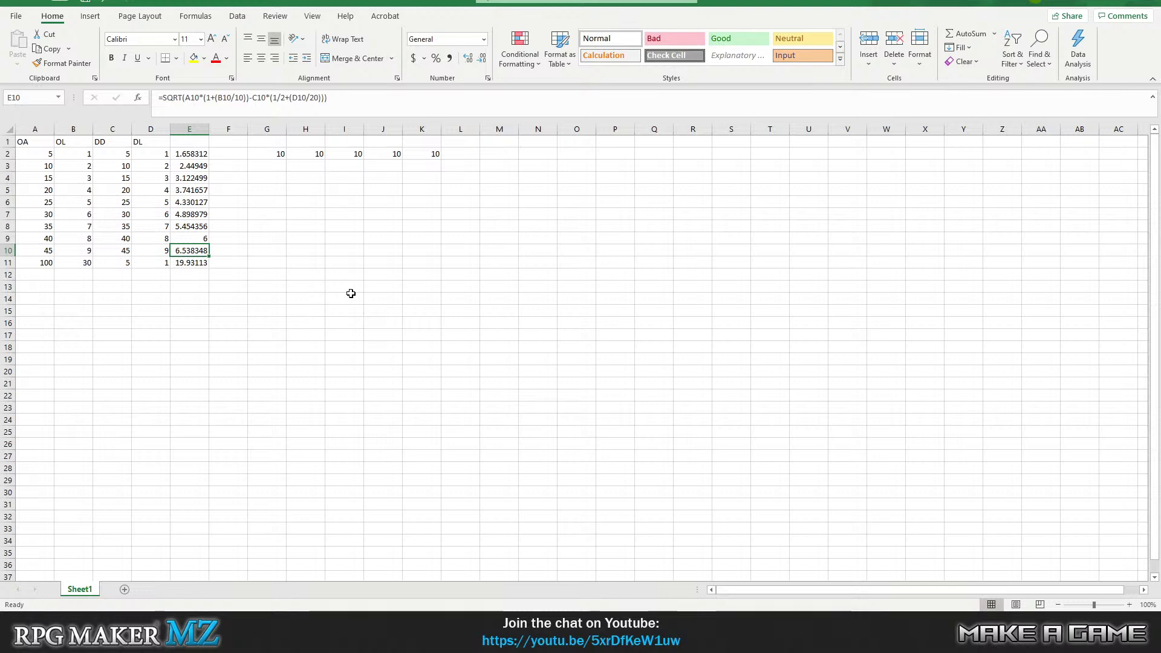
pyautogui.click(266, 263)
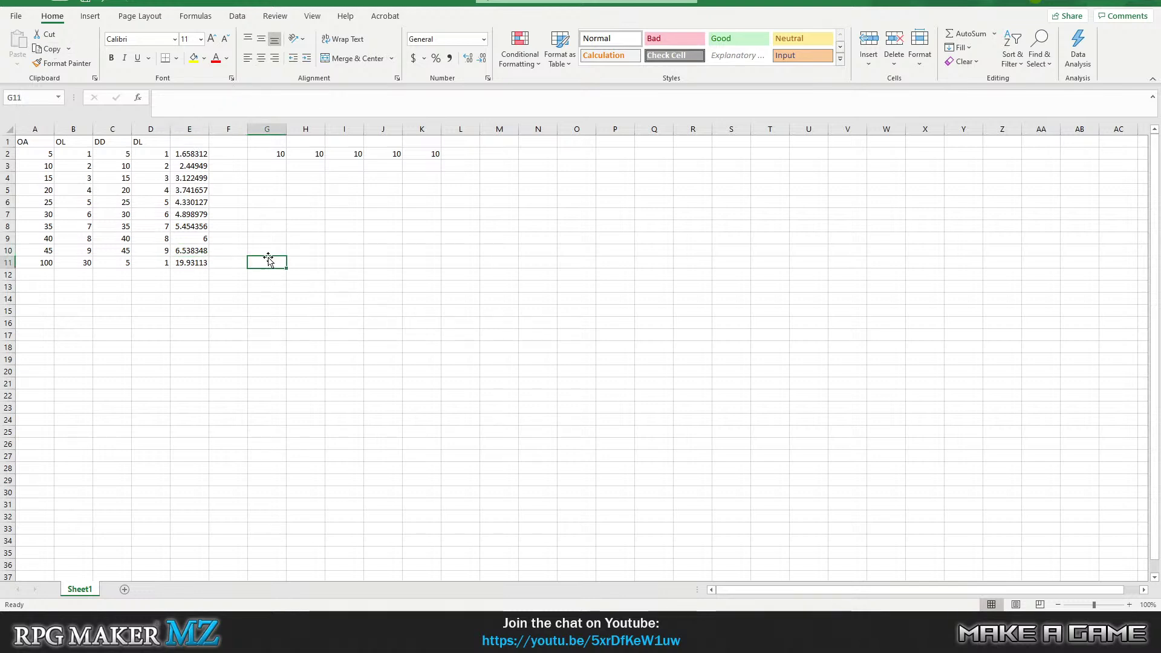
pyautogui.click(278, 203)
pyautogui.click(313, 201)
pyautogui.click(275, 182)
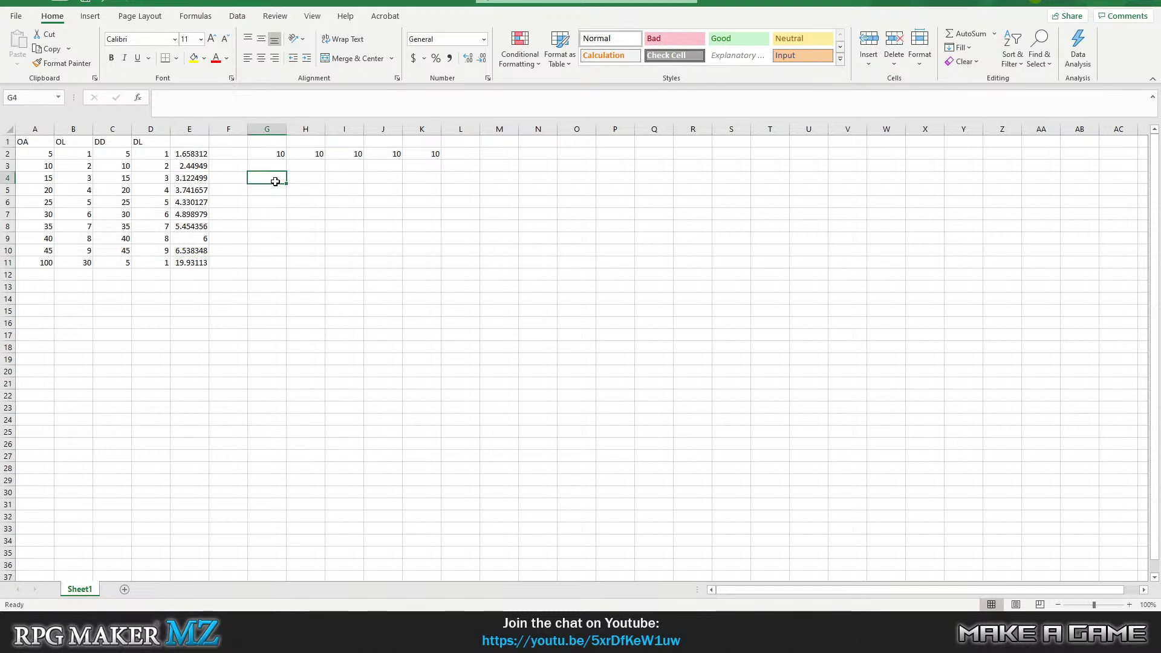
pyautogui.click(207, 263)
pyautogui.click(181, 155)
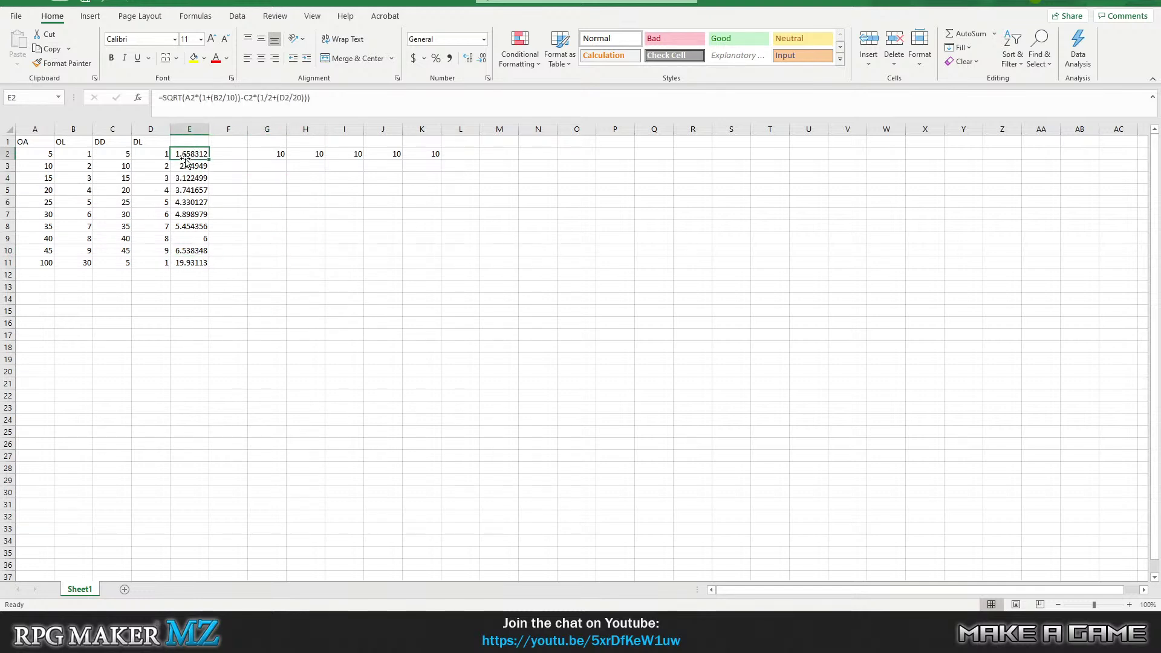
pyautogui.click(335, 259)
pyautogui.click(184, 264)
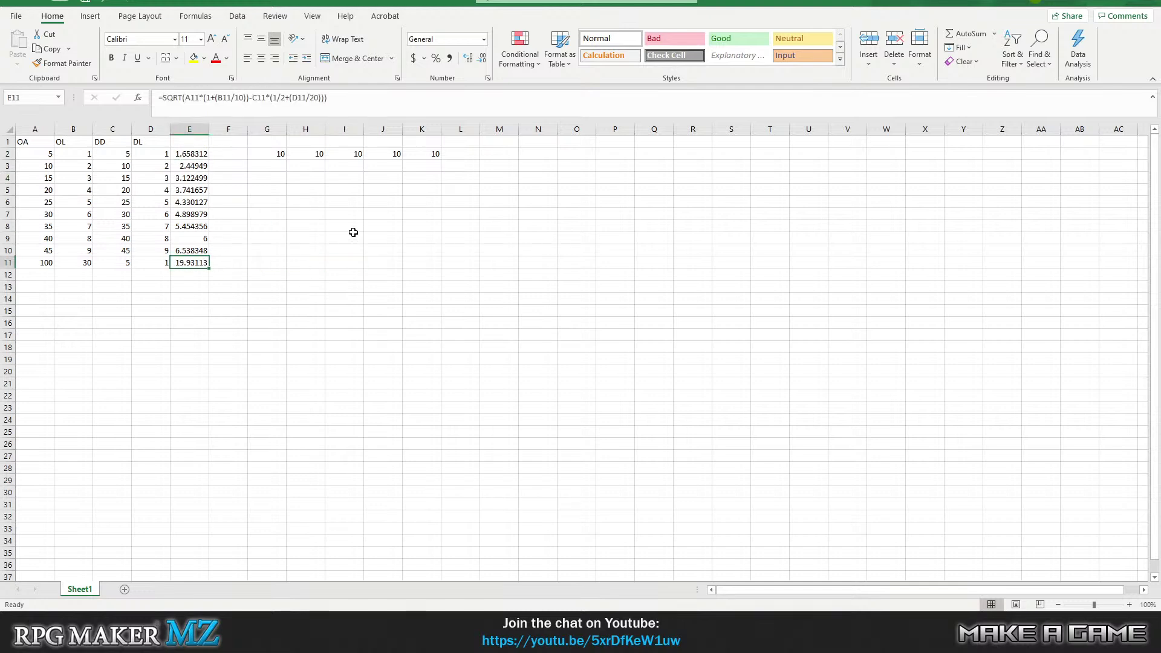
pyautogui.click(192, 252)
pyautogui.click(250, 248)
pyautogui.click(189, 154)
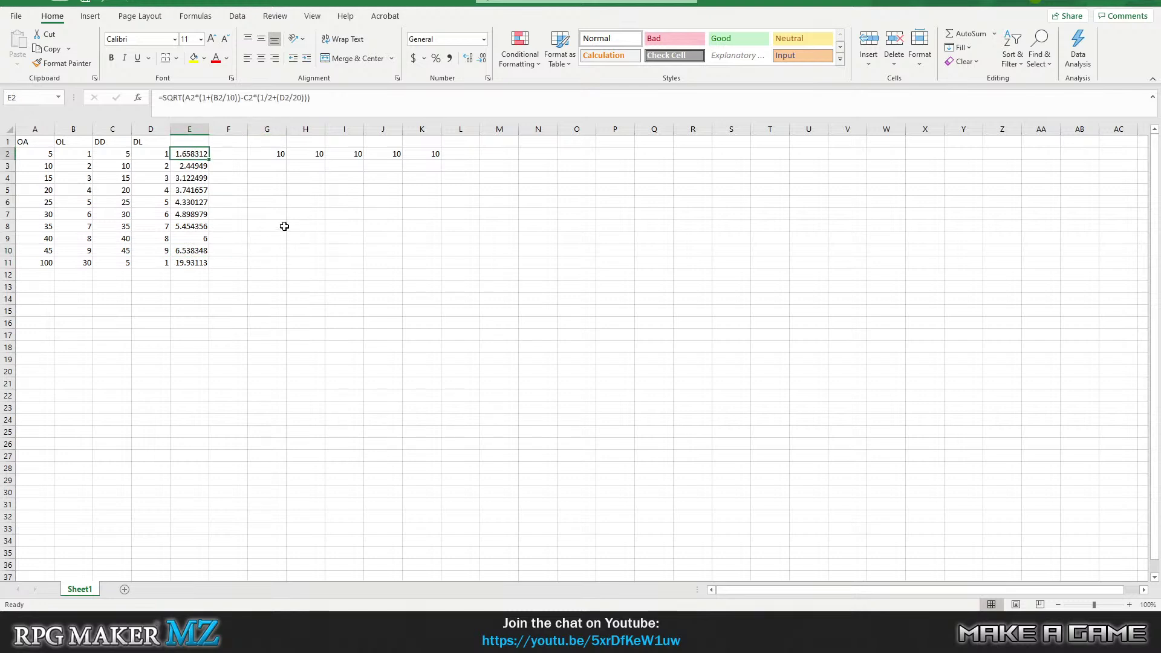
pyautogui.click(265, 265)
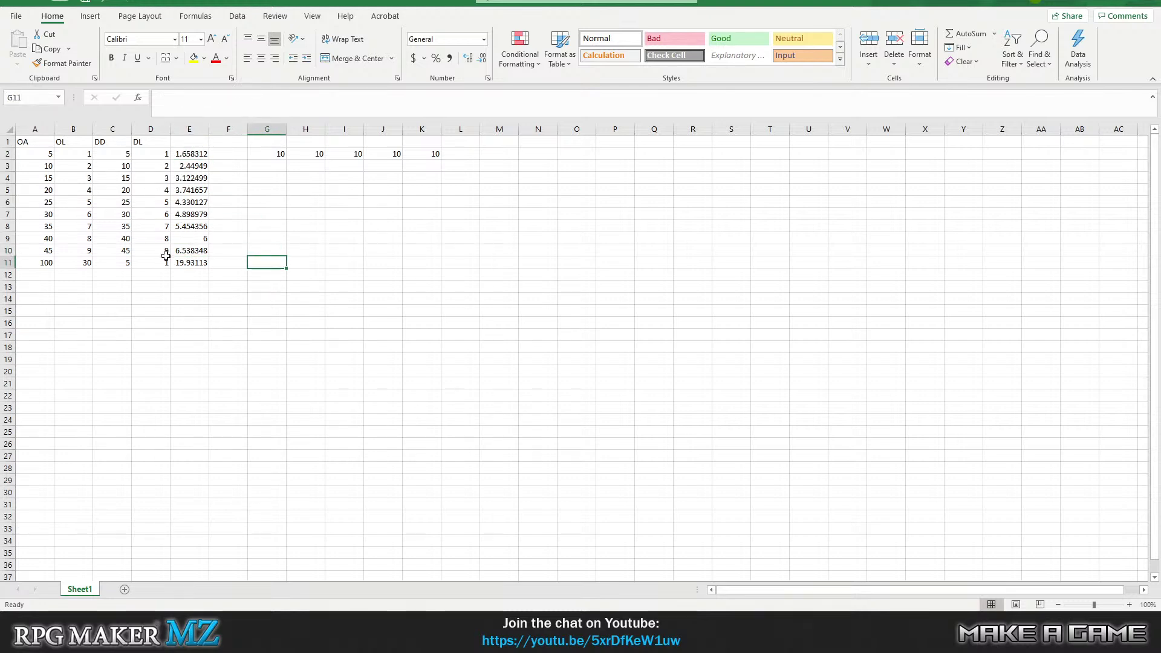
pyautogui.click(46, 261)
pyautogui.click(111, 262)
pyautogui.click(151, 262)
pyautogui.click(47, 262)
pyautogui.click(86, 262)
pyautogui.click(119, 262)
pyautogui.click(155, 262)
pyautogui.click(117, 262)
pyautogui.click(153, 261)
pyautogui.click(198, 262)
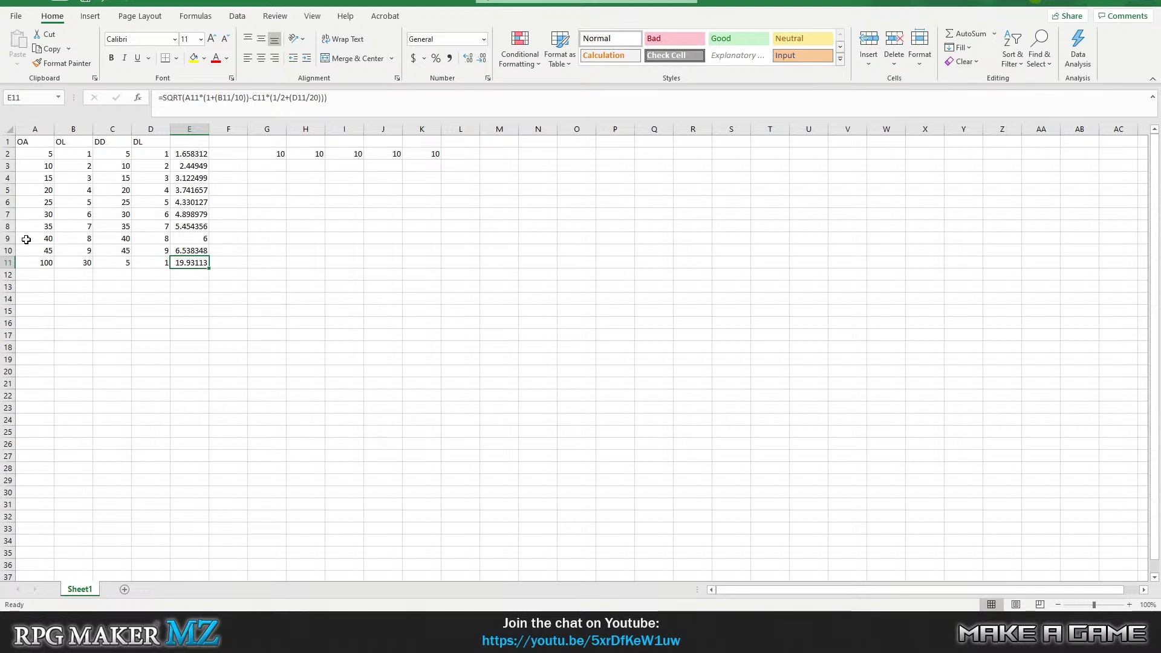
pyautogui.click(187, 156)
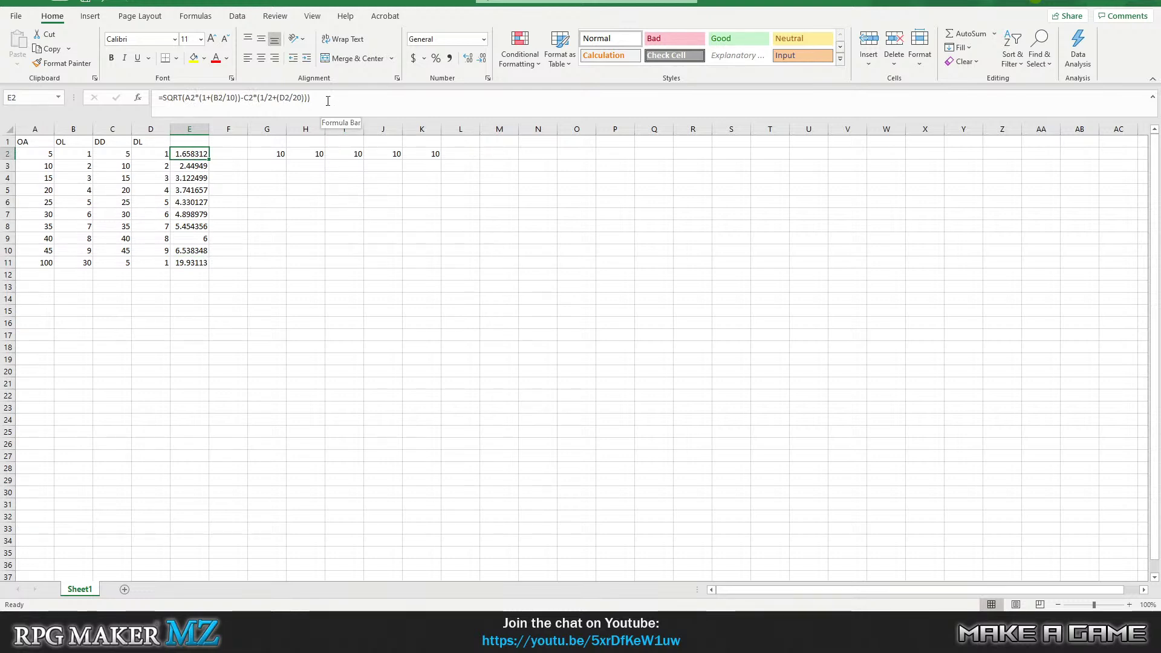
pyautogui.click(193, 167)
pyautogui.click(185, 154)
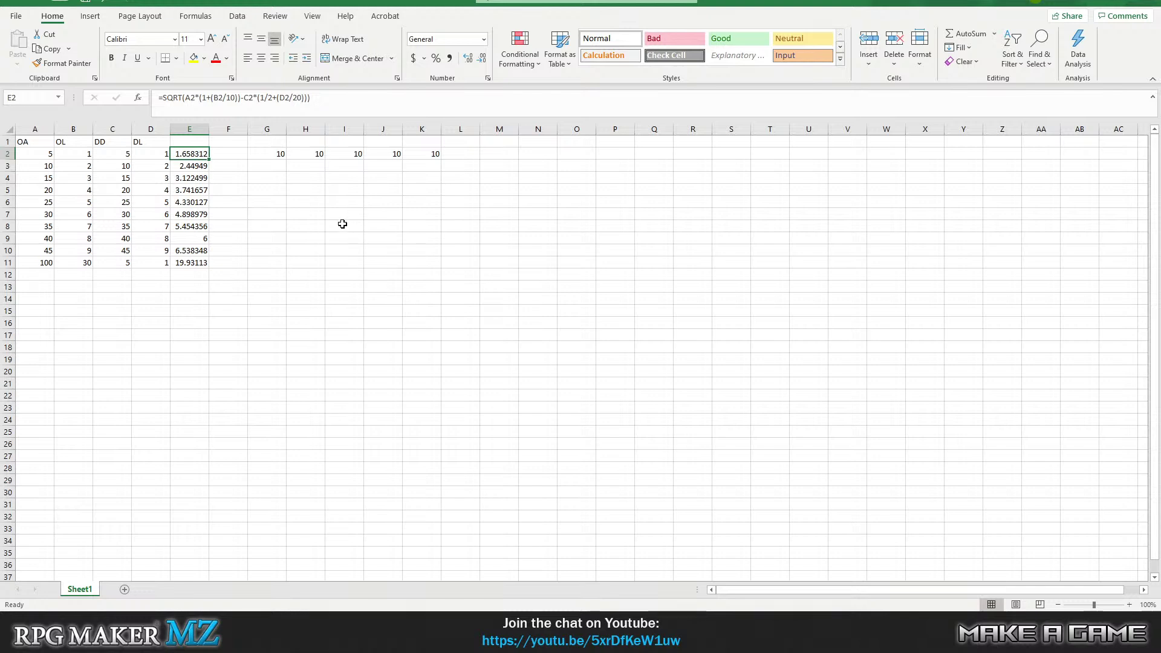
pyautogui.click(309, 100)
pyautogui.click(318, 167)
pyautogui.click(204, 157)
pyautogui.click(36, 265)
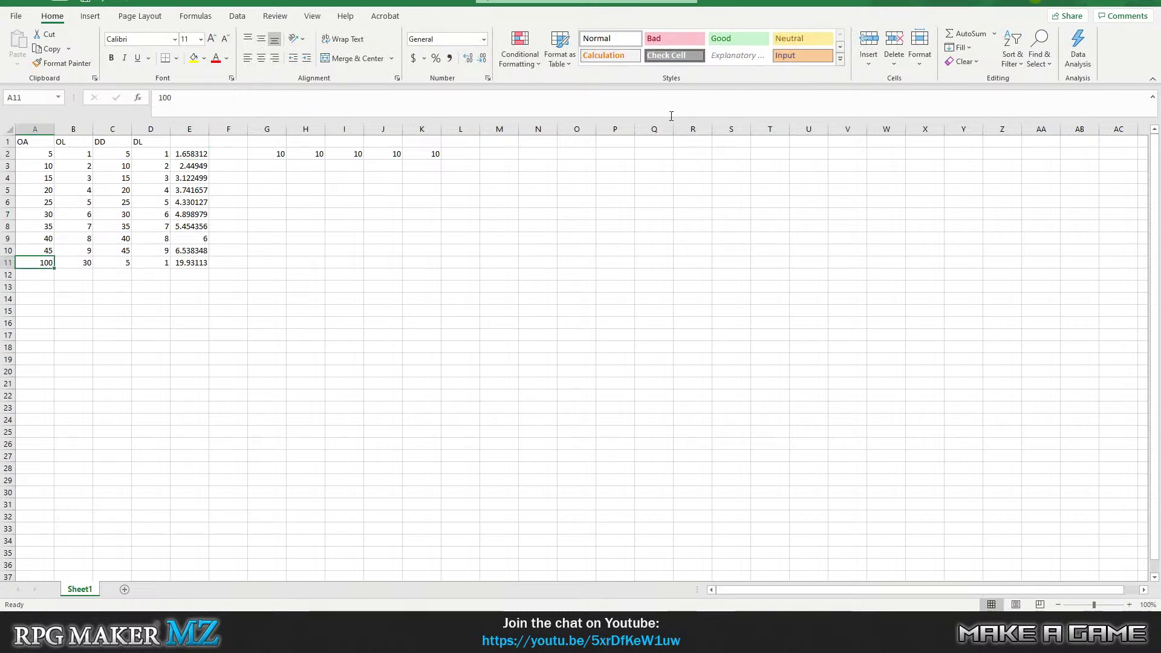
# - Enter OA 50, OL 10, DD 50, DL 10 in row 11, giving damage 7.071068
pyautogui.write('50')
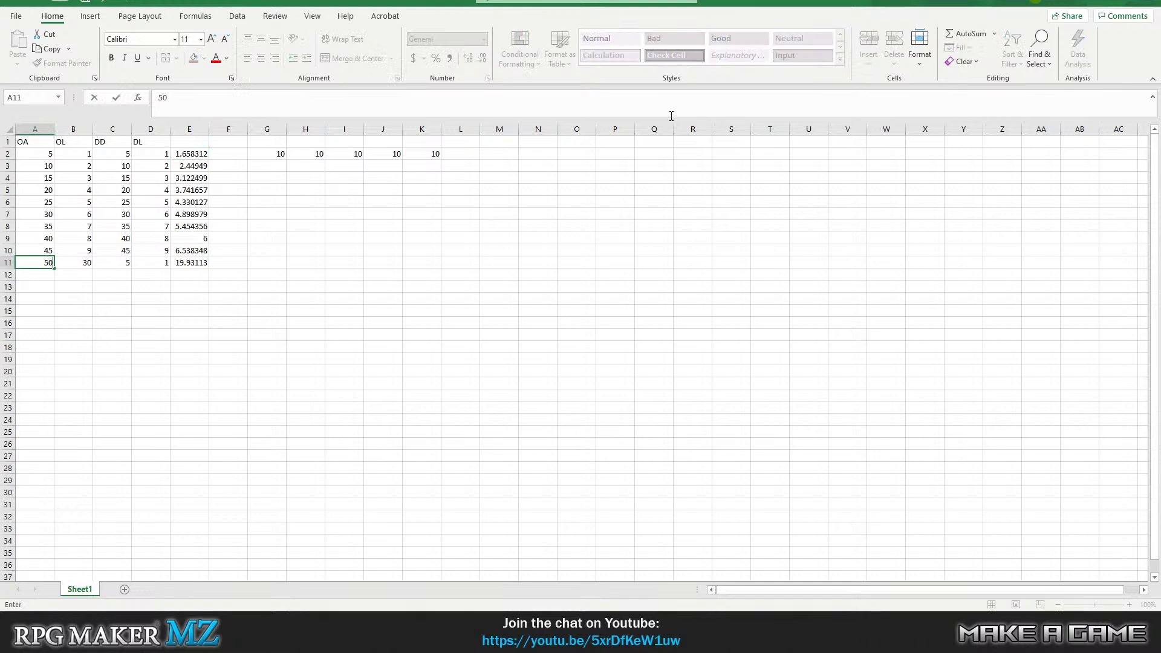
pyautogui.press('Tab')
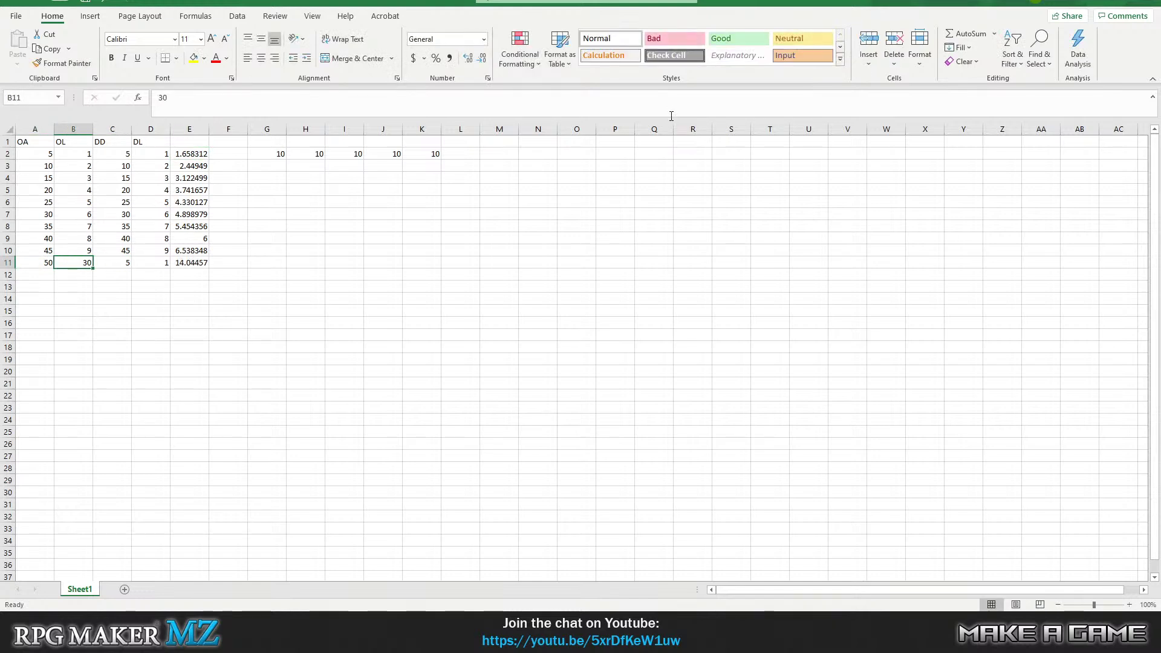
pyautogui.write('1')
pyautogui.press('Tab')
pyautogui.press('Tab')
pyautogui.press('Tab')
pyautogui.press('Left')
pyautogui.write('10')
pyautogui.press('Left')
pyautogui.press('Left')
pyautogui.press('Right')
pyautogui.write('50')
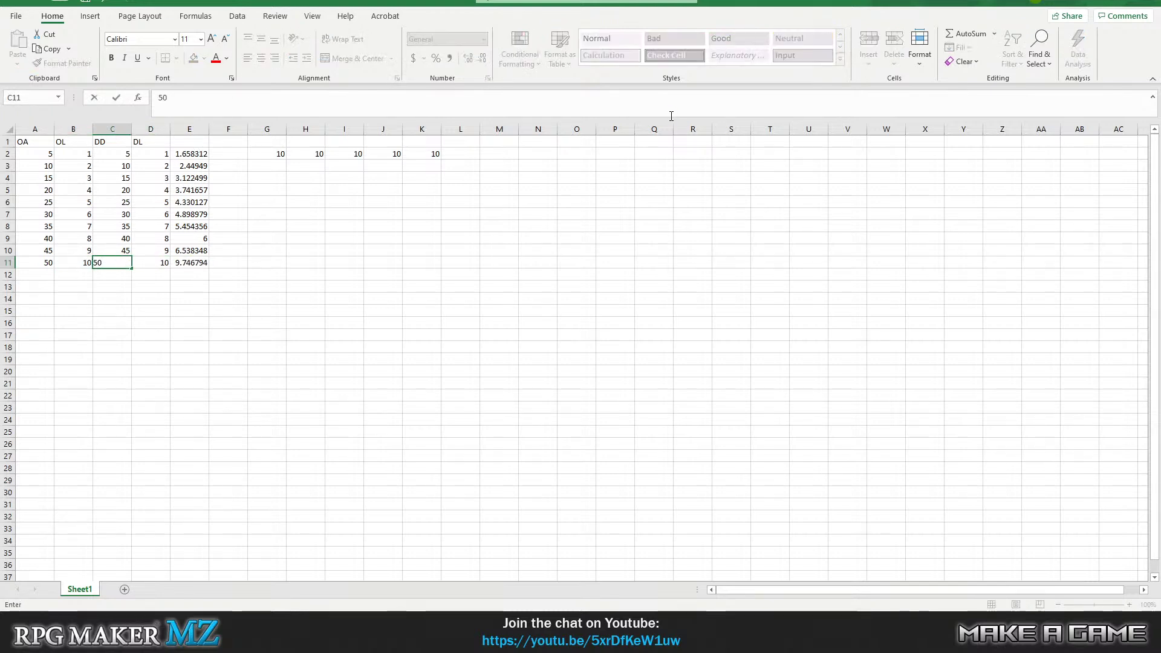
pyautogui.click(259, 273)
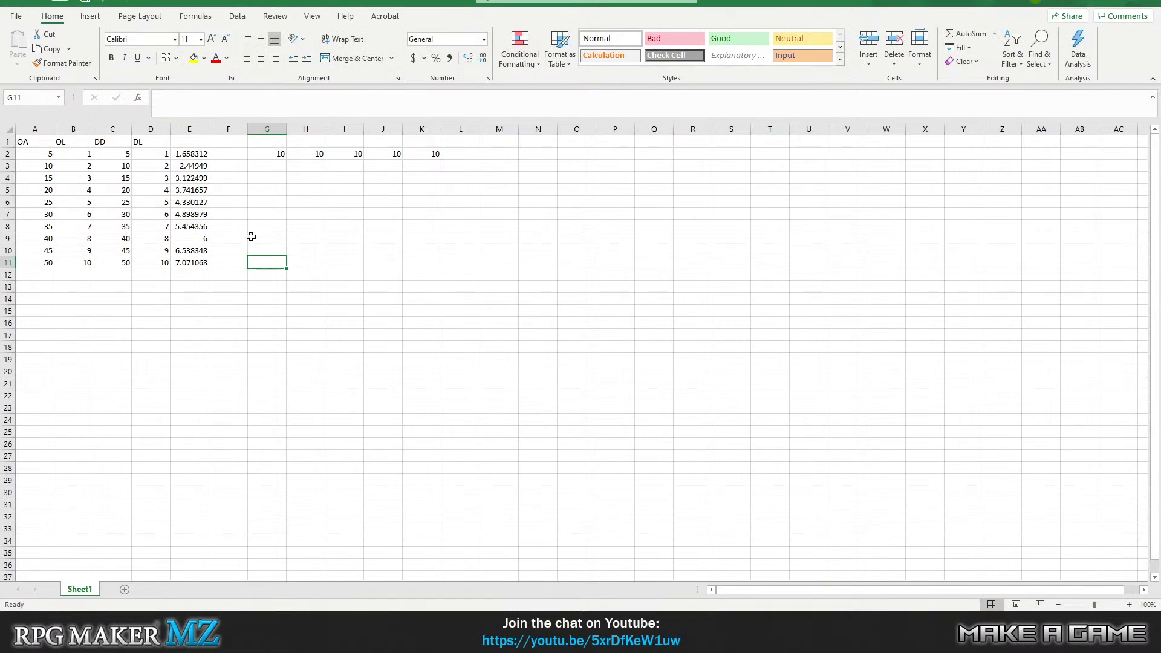
# - Inspect the damage formulas in E3 and K2, then return to the Notepad notes
pyautogui.click(199, 164)
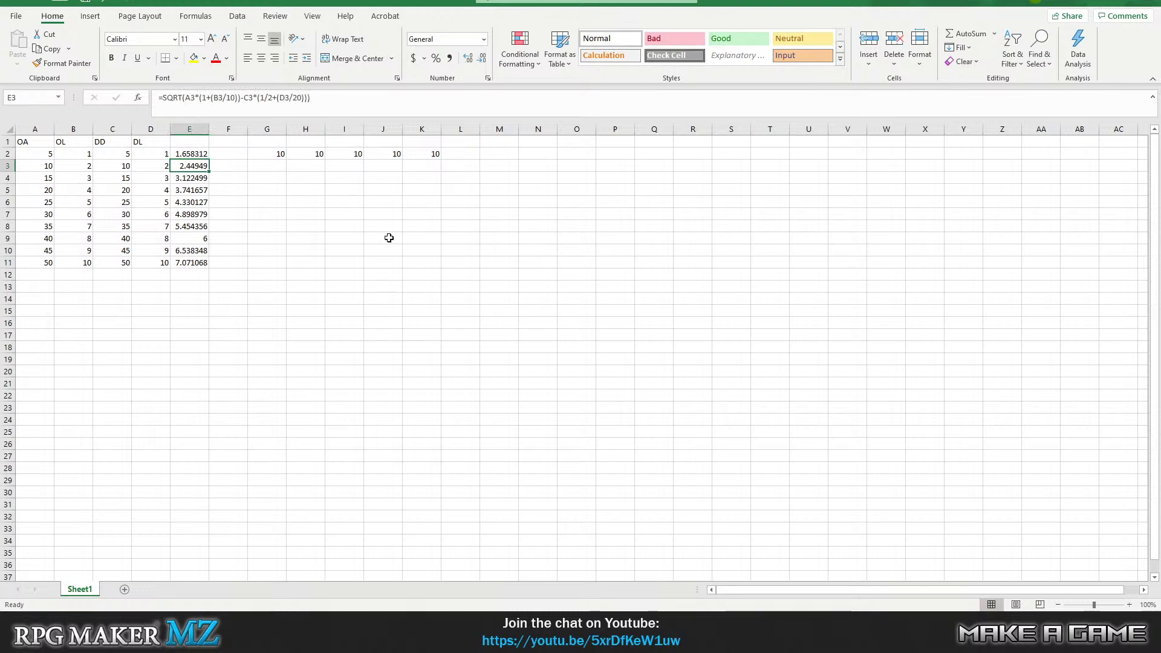
pyautogui.click(279, 216)
pyautogui.click(274, 192)
pyautogui.click(304, 189)
pyautogui.click(306, 225)
pyautogui.click(280, 216)
pyautogui.click(277, 201)
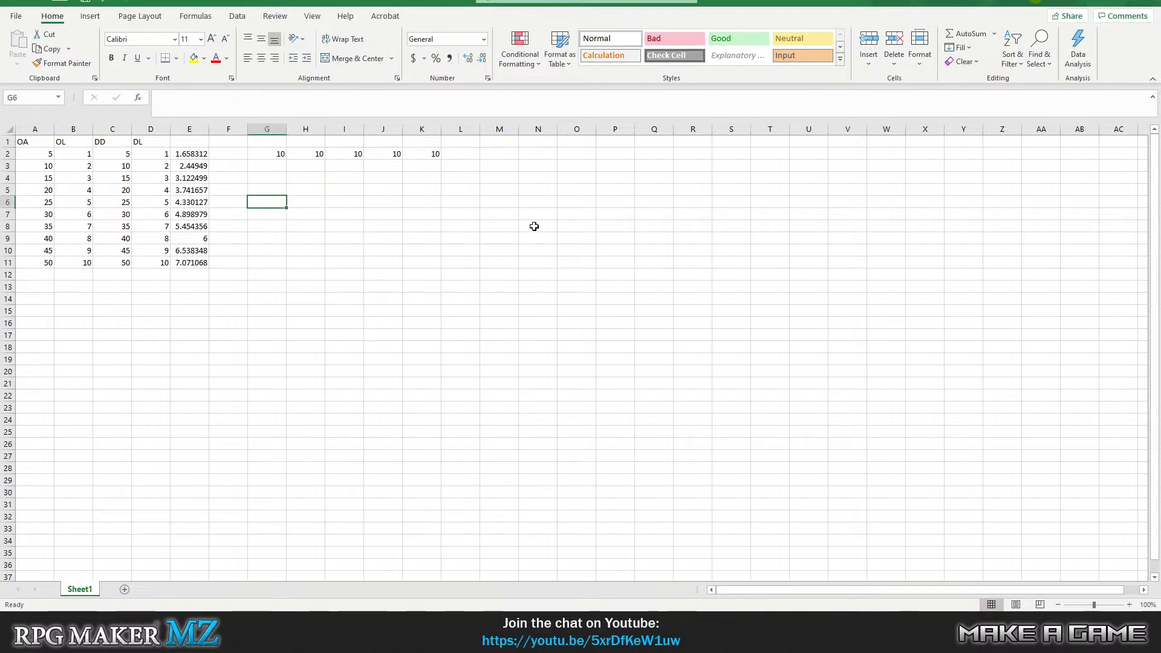
pyautogui.click(322, 223)
pyautogui.press('Up')
pyautogui.press('Up')
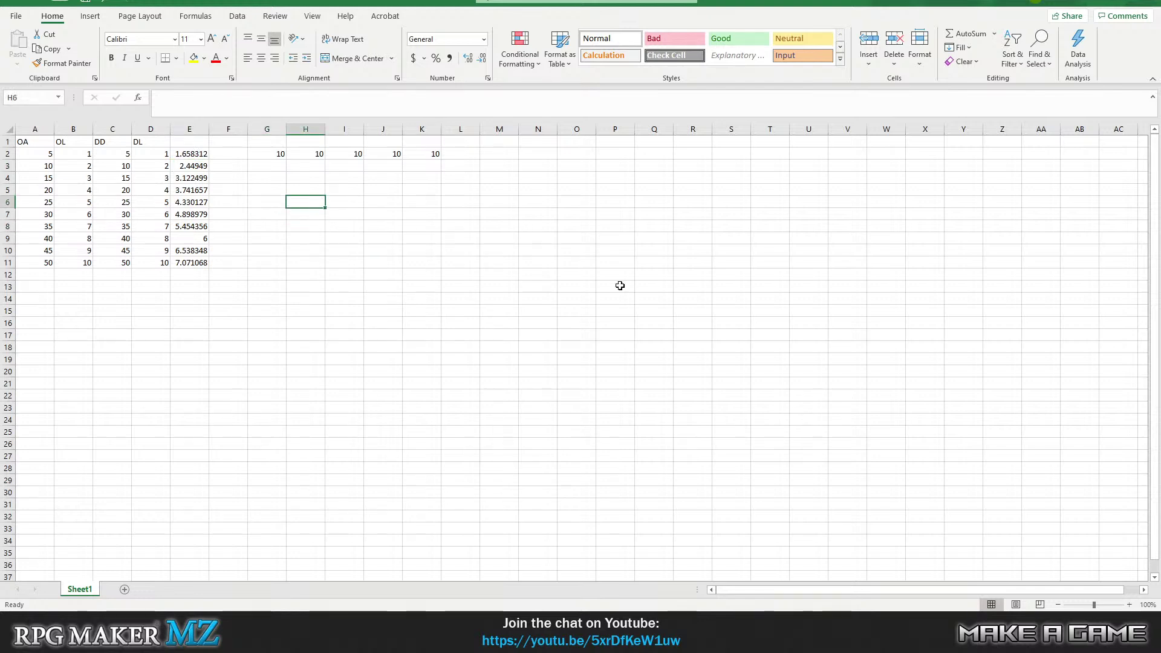
pyautogui.click(419, 153)
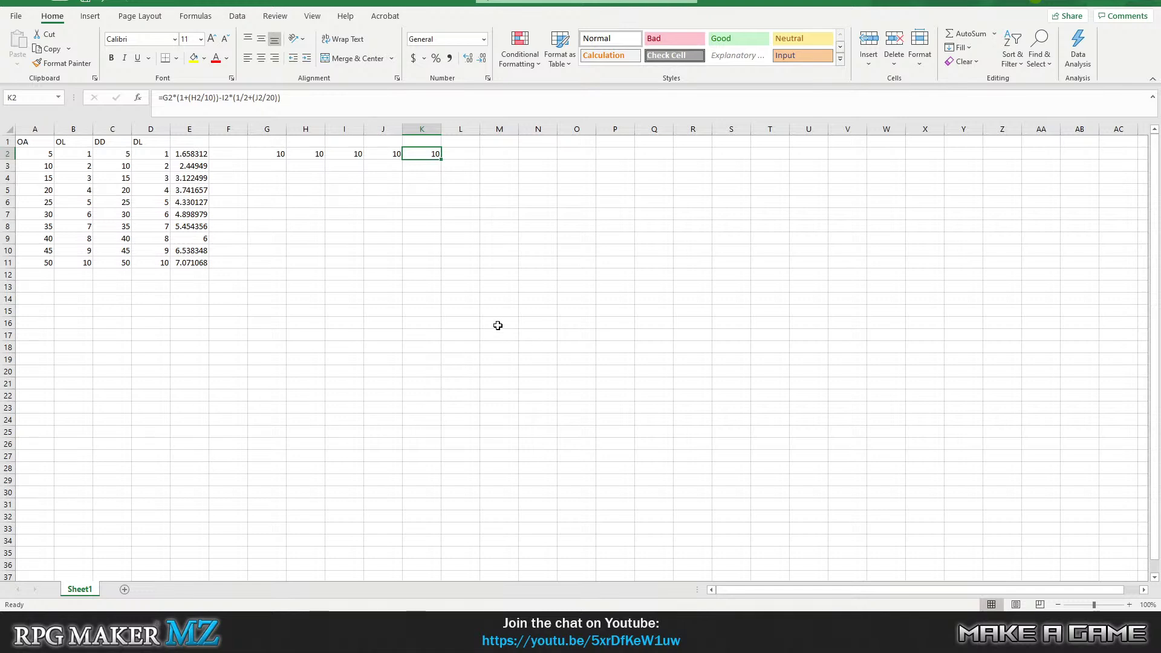
pyautogui.click(319, 215)
pyautogui.click(274, 183)
pyautogui.click(295, 188)
pyautogui.press('Left')
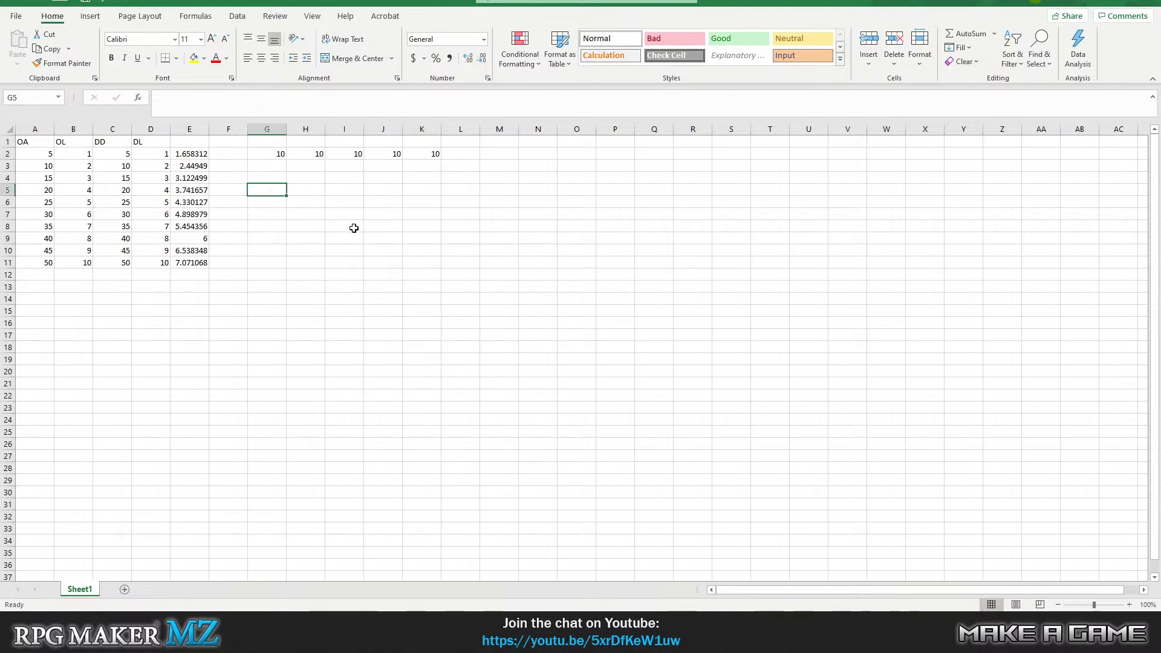
pyautogui.press('Down')
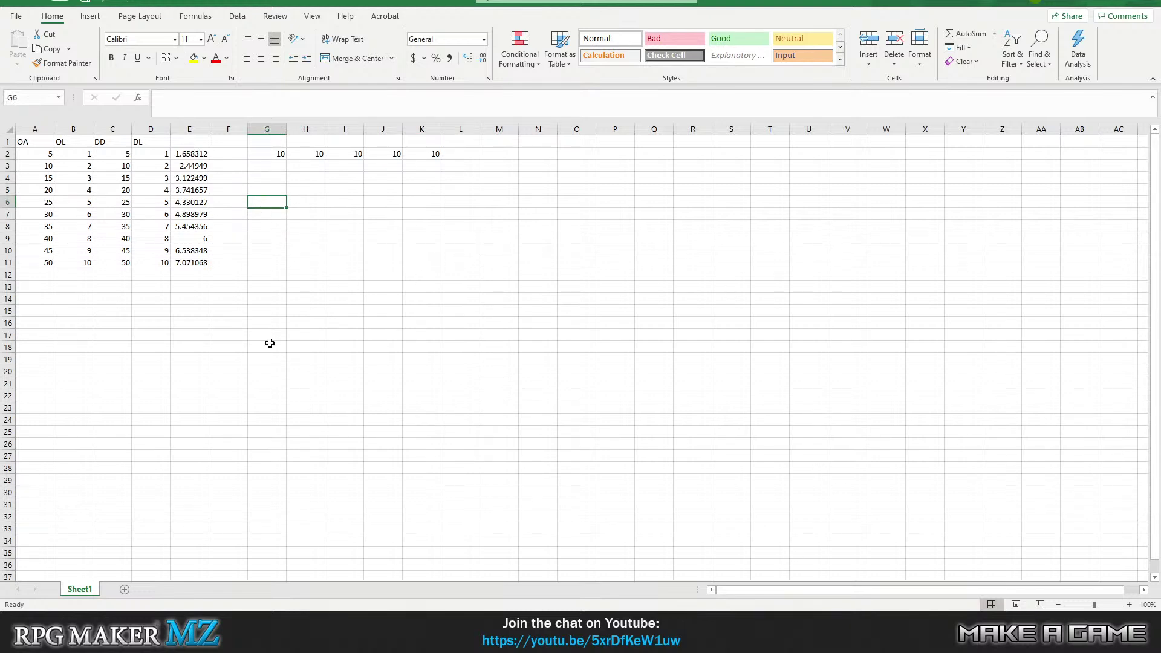
pyautogui.hotkey('alt', 'Tab')
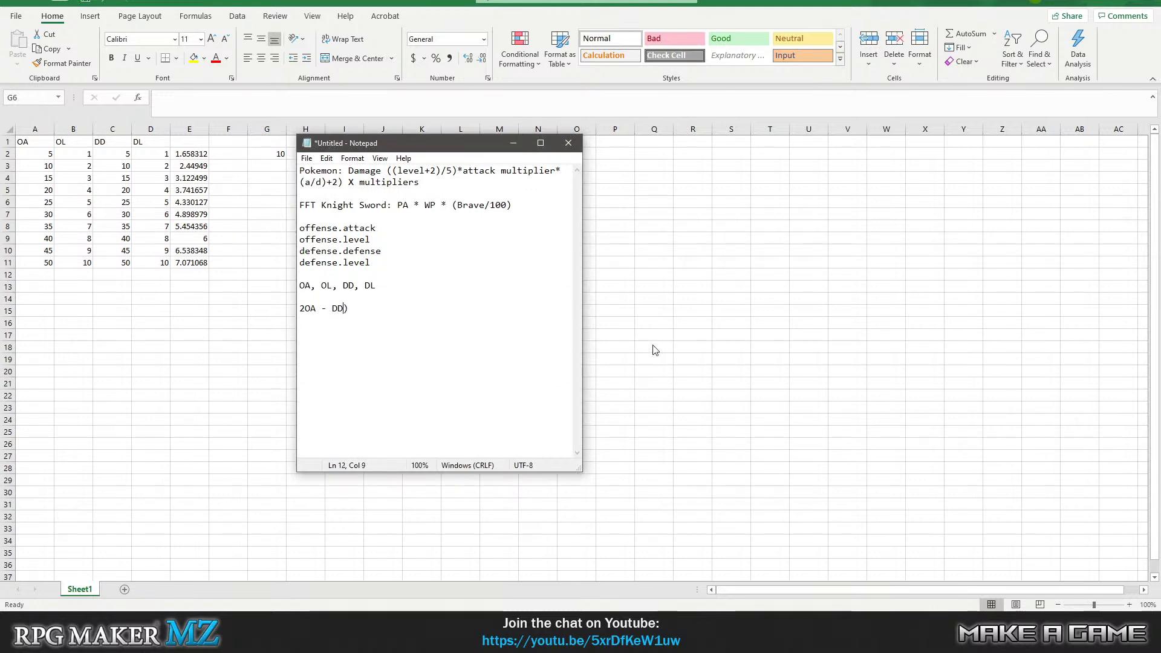
# - Add the opening parenthesis and level terms (OL), (DL) to the Notepad draft: (2OA(OL) - DD(DL)) *
pyautogui.write('(')
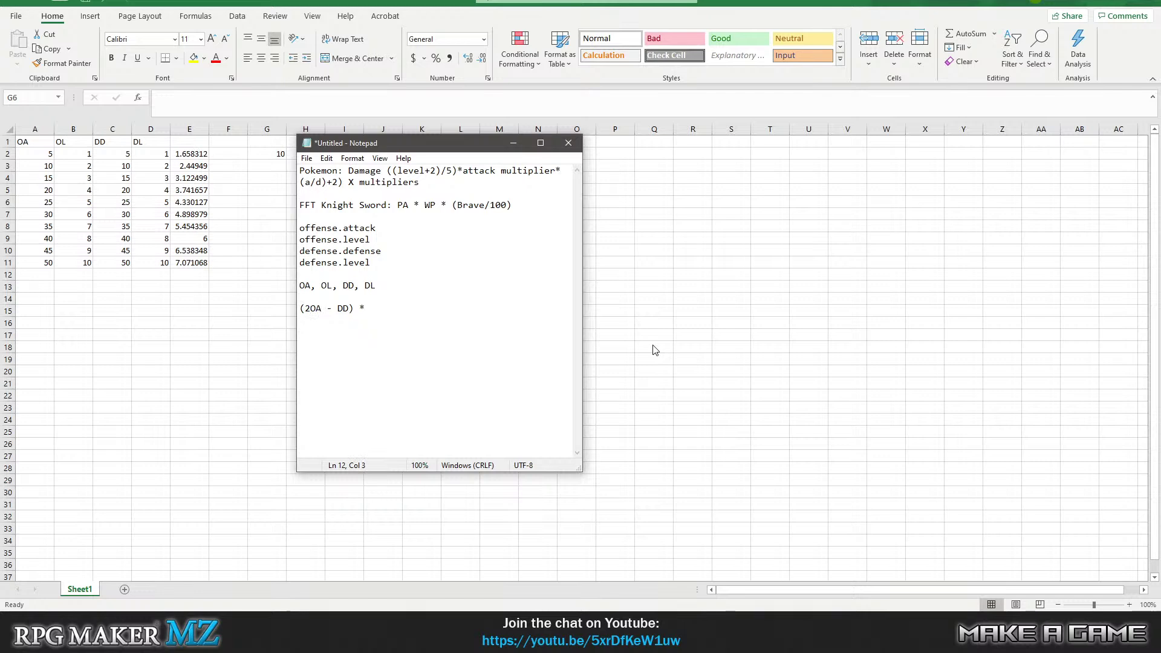
pyautogui.press('Left')
pyautogui.write('(')
pyautogui.press('BackSpace')
pyautogui.write('(OL)')
pyautogui.press('Right')
pyautogui.press('Right')
pyautogui.press('Right')
pyautogui.press('Right')
pyautogui.write('(DL)')
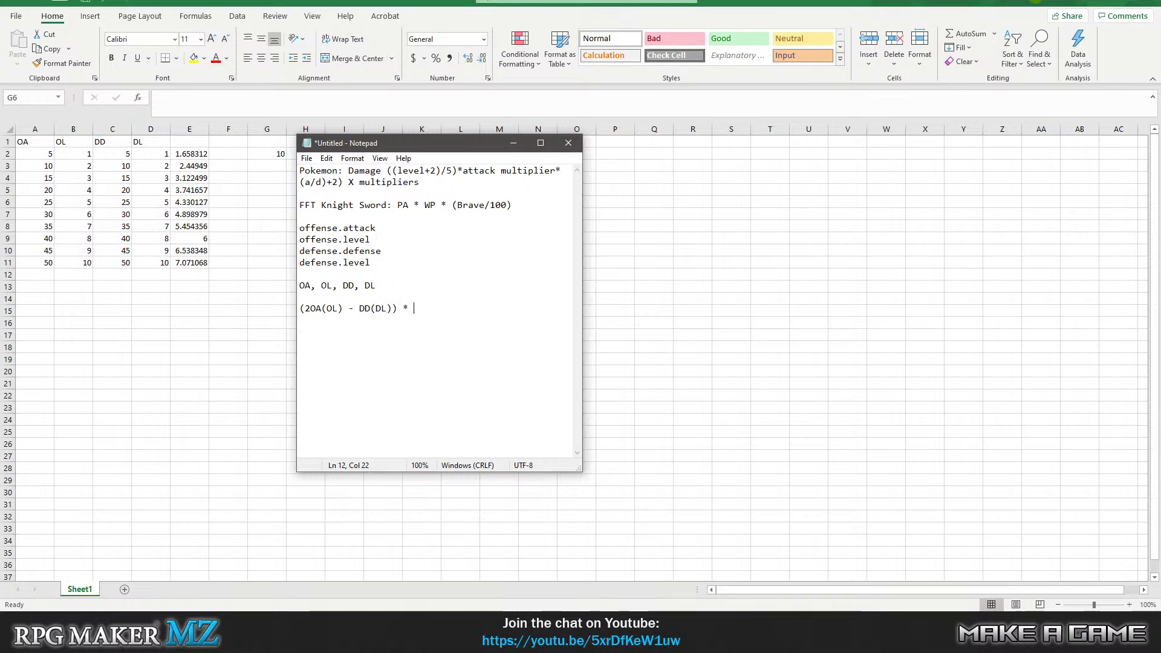
pyautogui.click(327, 309)
pyautogui.click(414, 309)
# - Append the square-root level ratio (OL/DL)^1/2 after the asterisk in the Notepad formula
pyautogui.write('(')
pyautogui.write('OL')
pyautogui.write('/')
pyautogui.write('D>')
pyautogui.press('BackSpace')
pyautogui.write('L)')
pyautogui.press('Left')
pyautogui.press('Left')
pyautogui.press('Left')
pyautogui.press('Left')
pyautogui.press('Left')
pyautogui.press('Left')
pyautogui.press('Left')
pyautogui.press('Left')
pyautogui.press('Left')
pyautogui.press('Left')
pyautogui.press('Left')
pyautogui.press('Left')
pyautogui.press('Left')
pyautogui.press('Left')
pyautogui.press('Left')
pyautogui.press('Right')
pyautogui.press('Right')
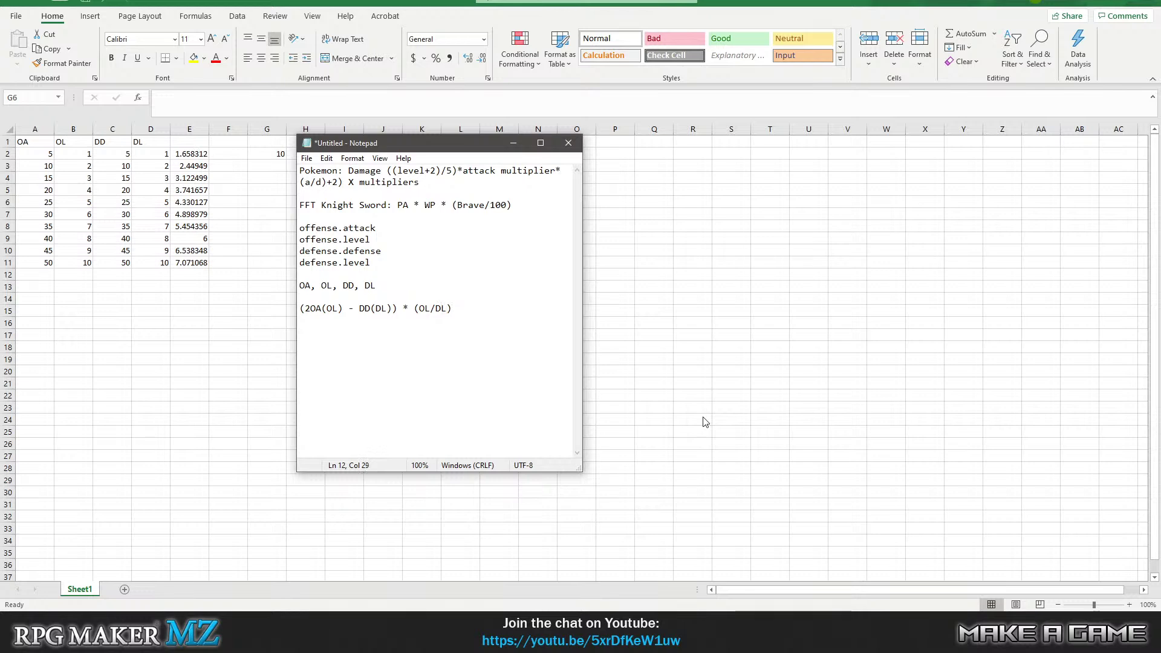
pyautogui.write('^1')
pyautogui.press('BackSpace')
pyautogui.write('2')
pyautogui.write('1')
pyautogui.press('Return')
pyautogui.press('Return')
pyautogui.press('Return')
# - Write the scratch equation x^1/2 * x^1/2 = x^1 below the formula
pyautogui.press('BackSpace')
pyautogui.write('x^1/2 X')
pyautogui.press('BackSpace')
pyautogui.write('+ x')
pyautogui.press('BackSpace')
pyautogui.press('BackSpace')
pyautogui.press('BackSpace')
pyautogui.write('* x^1/2')
pyautogui.press('Left')
pyautogui.press('Left')
pyautogui.press('Left')
pyautogui.press('Left')
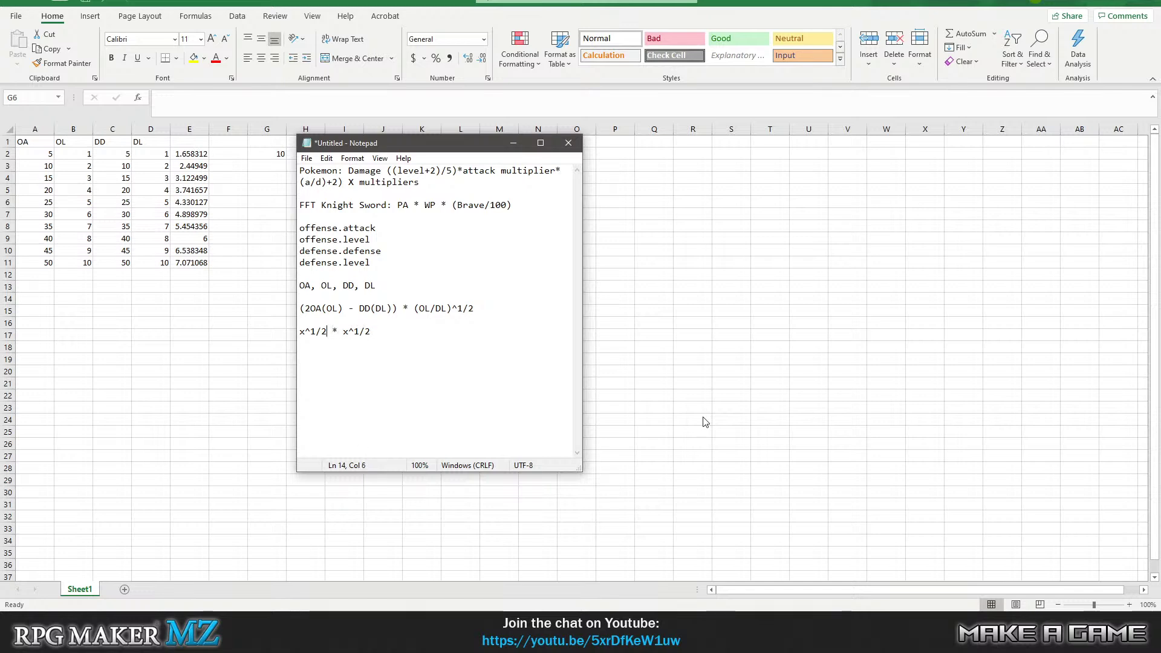
pyautogui.press('Left')
pyautogui.press('Left')
pyautogui.press('Left')
pyautogui.press('Right')
pyautogui.press('Right')
pyautogui.press('Right')
pyautogui.press('Right')
pyautogui.press('Right')
pyautogui.press('Right')
pyautogui.press('Right')
pyautogui.press('Right')
# - Add a scratch result line beneath the equation, changing 9 to 3
pyautogui.press('Left')
pyautogui.press('Left')
pyautogui.press('Left')
pyautogui.write('= ')
pyautogui.write('x^1')
pyautogui.press('Return')
pyautogui.write('9')
pyautogui.press('Left')
pyautogui.press('BackSpace')
pyautogui.press('BackSpace')
pyautogui.press('BackSpace')
pyautogui.write('9')
pyautogui.press('Left')
pyautogui.press('Left')
pyautogui.press('Left')
pyautogui.press('Left')
pyautogui.press('Left')
pyautogui.press('Left')
pyautogui.press('Left')
pyautogui.press('Left')
pyautogui.press('Left')
pyautogui.press('Left')
pyautogui.press('Left')
pyautogui.press('Left')
pyautogui.press('Left')
pyautogui.press('BackSpace')
pyautogui.write('3')
# - Delete the scratch working lines and select the full damage formula line
pyautogui.press('Up')
pyautogui.press('Up')
pyautogui.press('Home')
pyautogui.press('Down')
pyautogui.press('Down')
pyautogui.press('Down')
pyautogui.press('Down')
pyautogui.press('Up')
pyautogui.press('Up')
pyautogui.hotkey('shift', 'Down')
pyautogui.hotkey('shift', 'Down')
pyautogui.press('Delete')
pyautogui.hotkey('shift', 'Up')
pyautogui.hotkey('shift', 'Up')
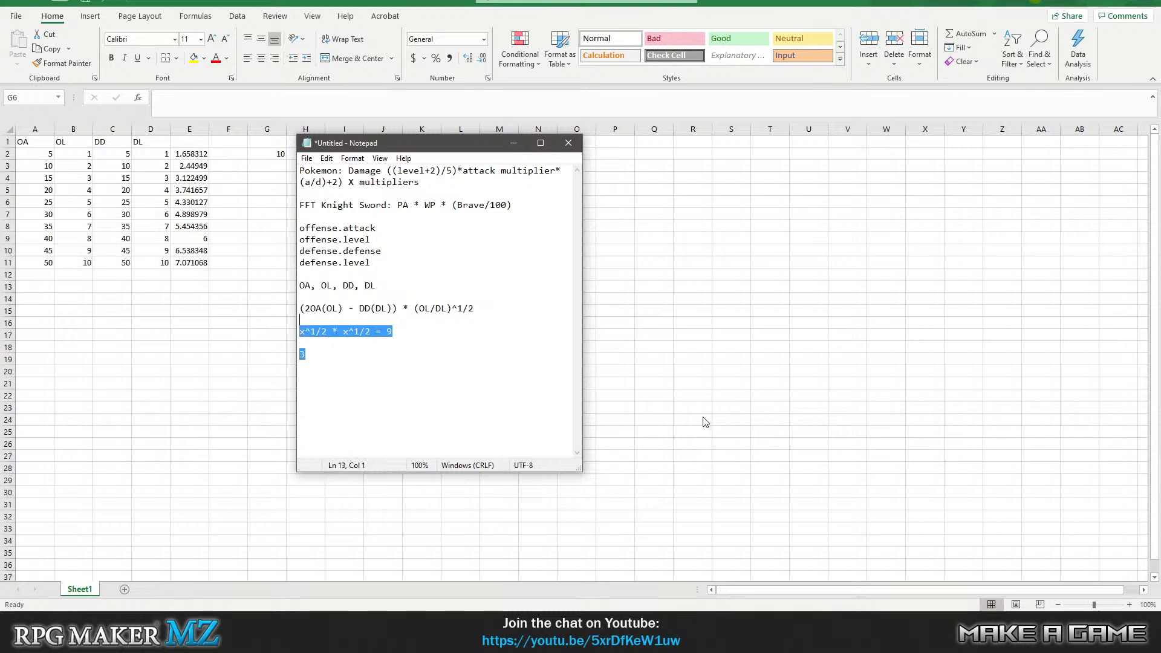
pyautogui.hotkey('shift', 'Up')
pyautogui.press('Delete')
pyautogui.press('BackSpace')
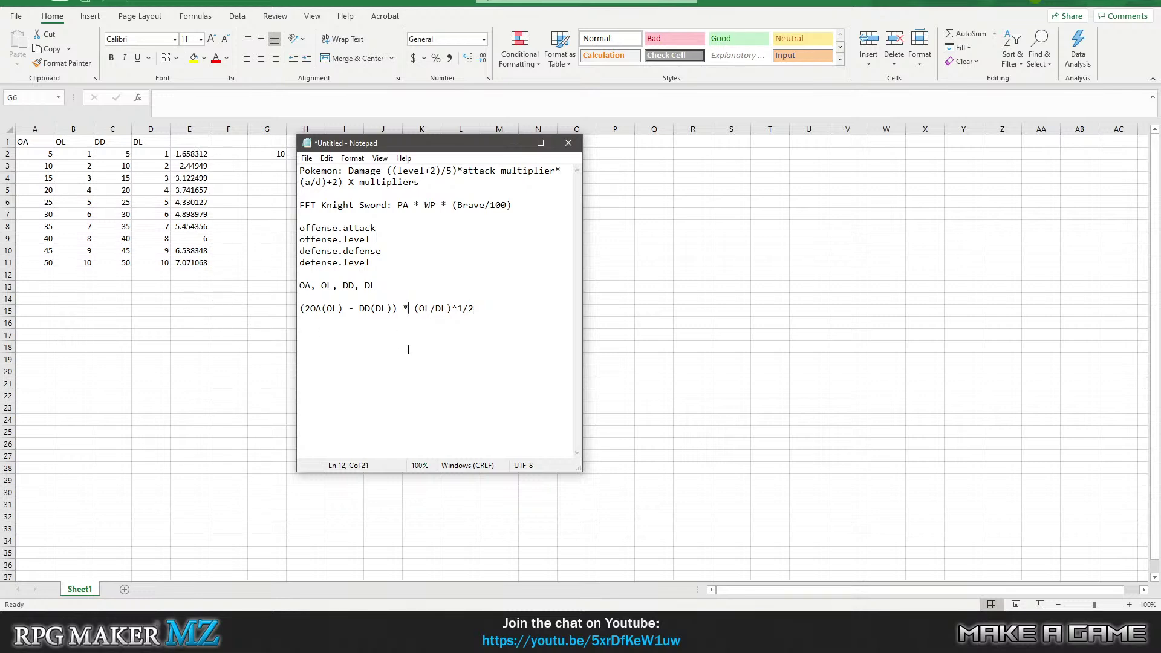
pyautogui.moveTo(479, 313); pyautogui.dragTo(299, 309)
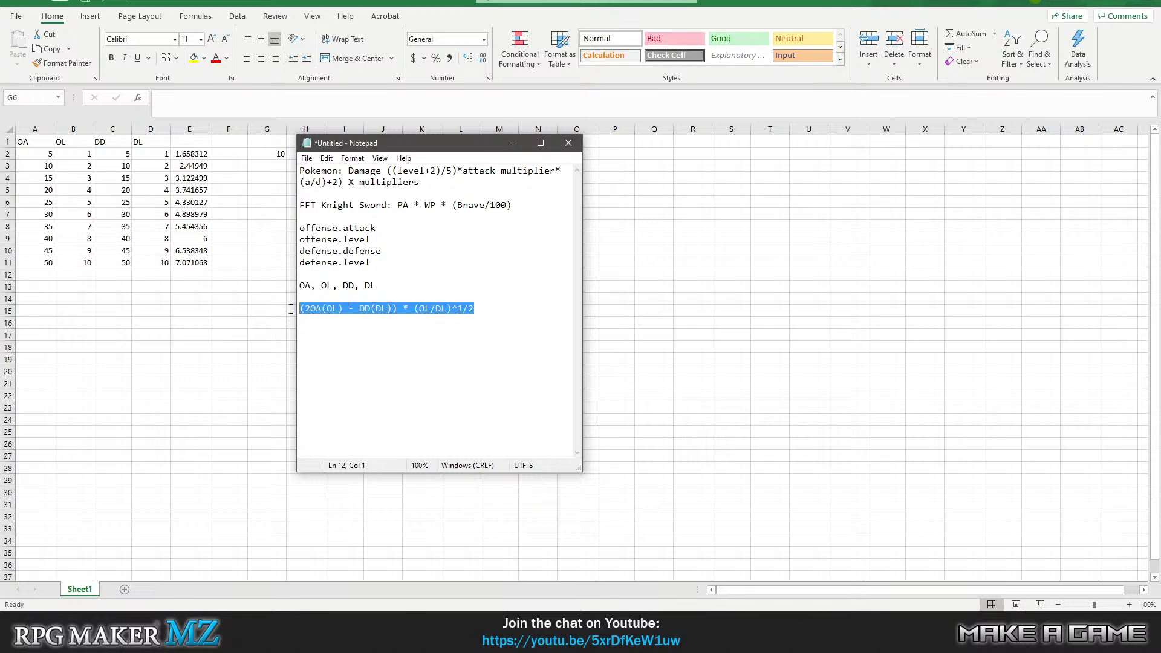
# - Start a new Notepad line with the spreadsheet term (2*A2*B2)
pyautogui.click(490, 309)
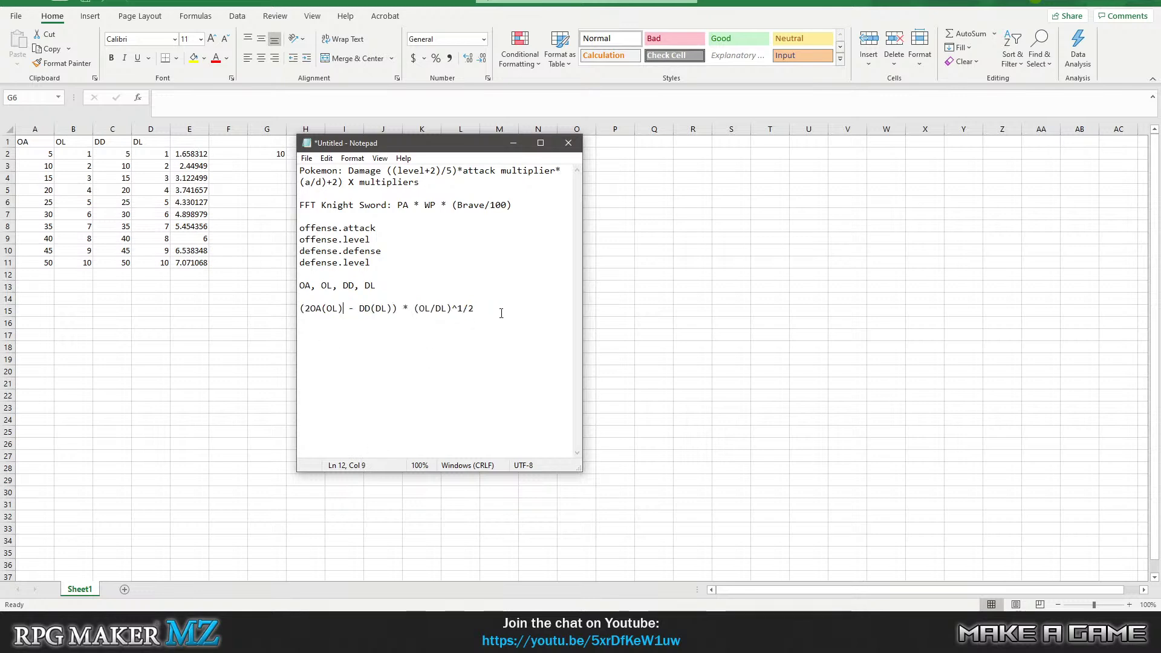
pyautogui.press('Return')
pyautogui.press('Return')
pyautogui.write('2')
pyautogui.press('BackSpace')
pyautogui.write('(2')
pyautogui.press('BackSpace')
pyautogui.press('BackSpace')
pyautogui.press('BackSpace')
pyautogui.press('Return')
pyautogui.write('(2(')
pyautogui.press('BackSpace')
pyautogui.write('*')
pyautogui.write('A')
pyautogui.write('2')
pyautogui.write('*')
pyautogui.write('B2')
pyautogui.write(')')
pyautogui.write(')')
pyautogui.write('(')
pyautogui.press('End')
pyautogui.press('BackSpace')
# - Complete the line as ((2*A2*B2)-(C2*D2))*(SQRT(OL/DL)) with no spaces
pyautogui.write('=(')
pyautogui.write('C2')
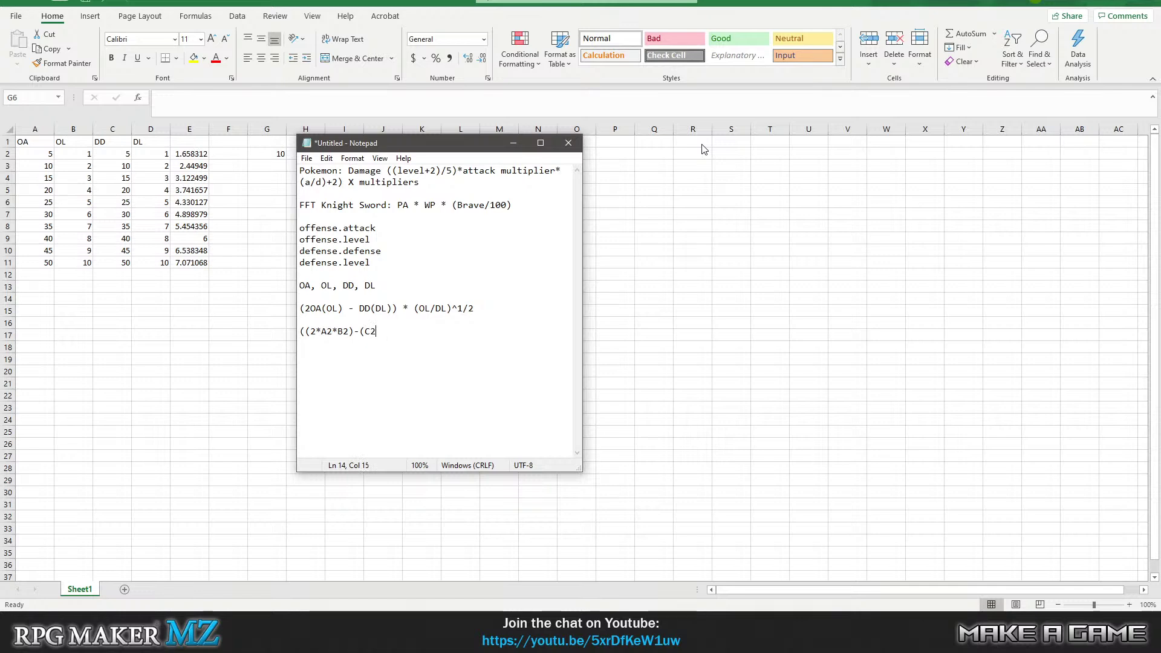
pyautogui.write('*D2)) * SQRT')
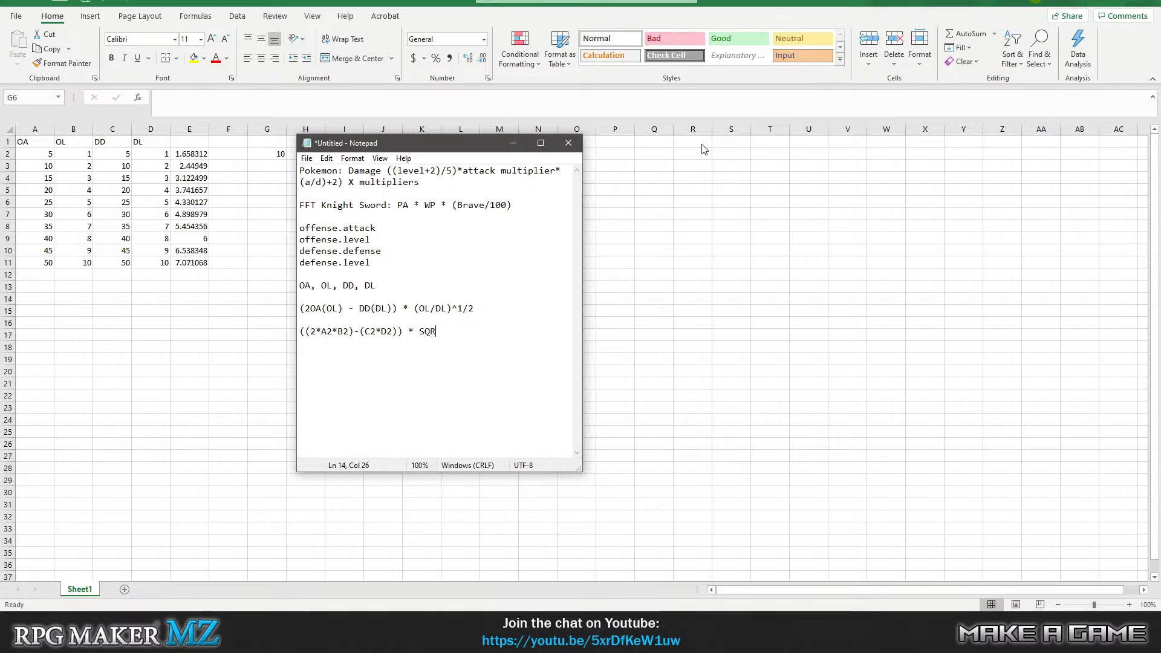
pyautogui.press('Left')
pyautogui.press('Left')
pyautogui.press('Left')
pyautogui.press('Left')
pyautogui.write(')')
pyautogui.press('Left')
pyautogui.press('Left')
pyautogui.press('BackSpace')
pyautogui.write('(')
pyautogui.press('BackSpace')
pyautogui.press('Left')
pyautogui.press('BackSpace')
pyautogui.write('(OL/DL))')
# - Prefix the line with = and copy =((2*A2*B2)-(C2*D2))*(SQRT(OL/DL)) for Excel
pyautogui.moveTo(493, 331); pyautogui.dragTo(284, 361)
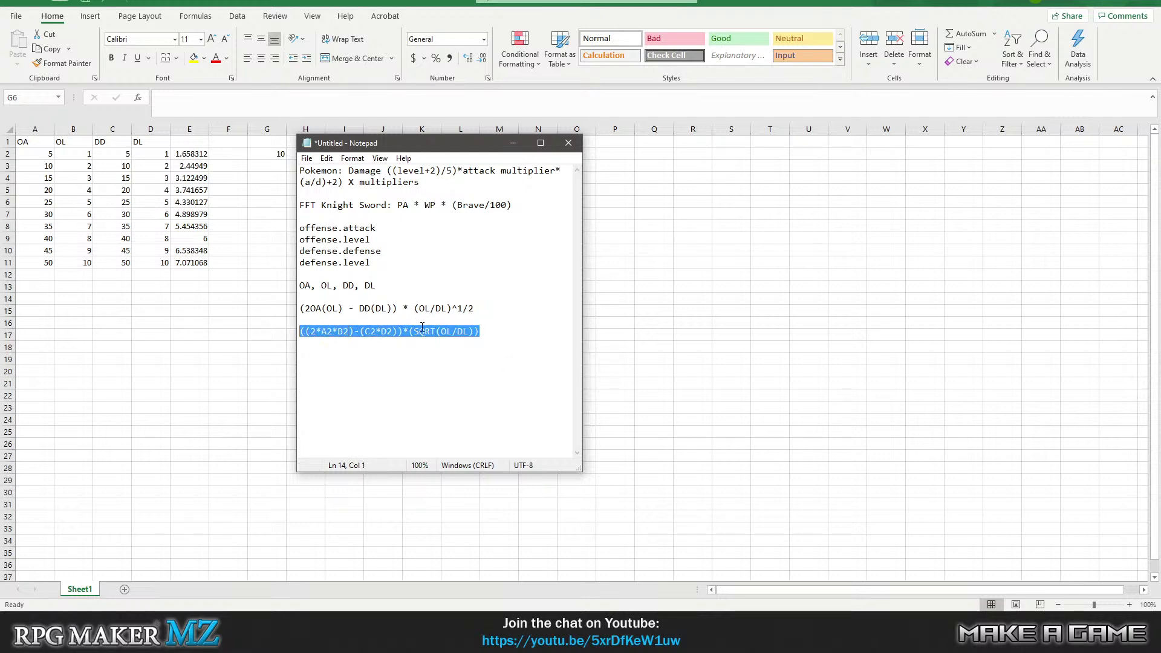
pyautogui.rightClick(422, 332)
pyautogui.click(306, 350)
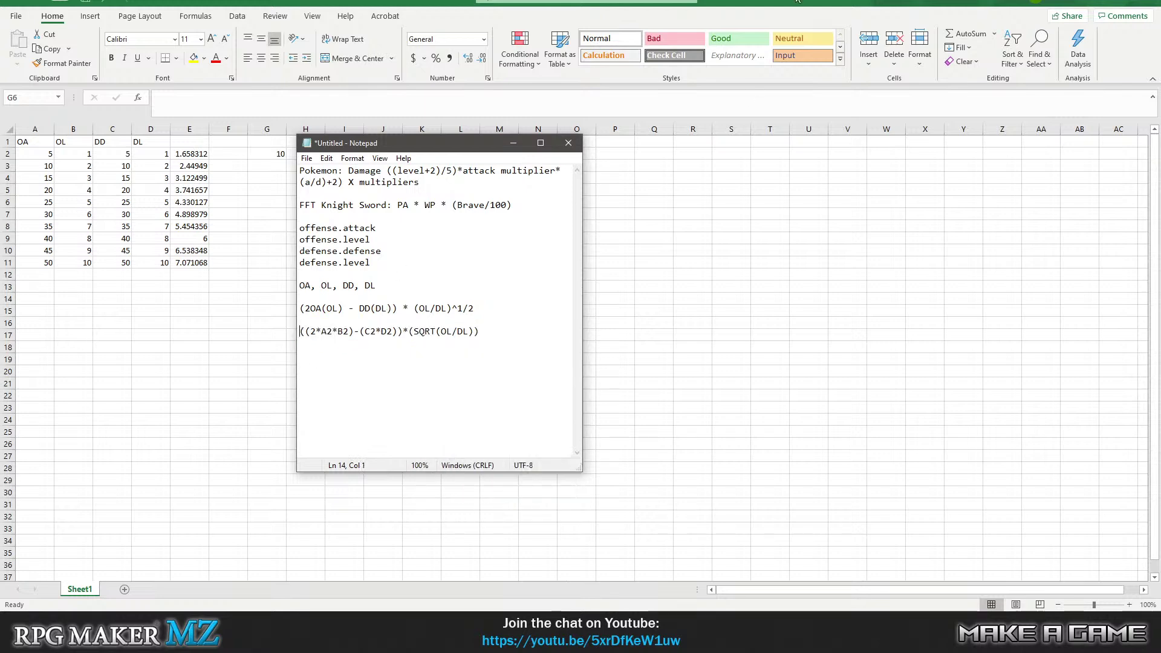
pyautogui.write('=')
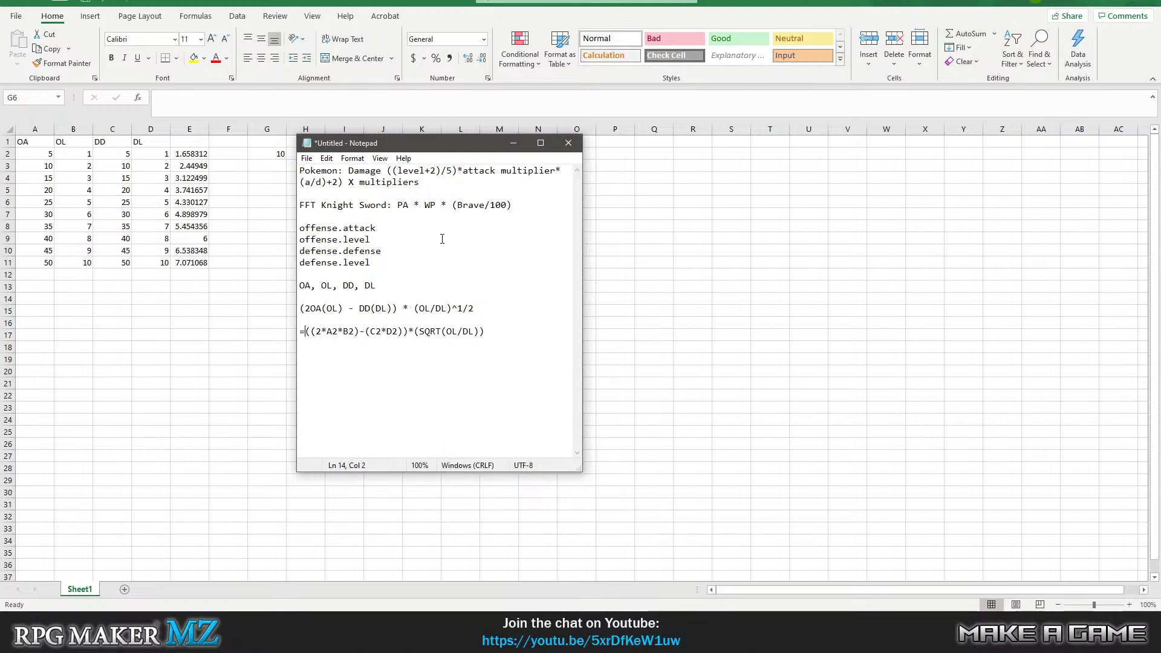
pyautogui.press('Home')
pyautogui.hotkey('shift', 'End')
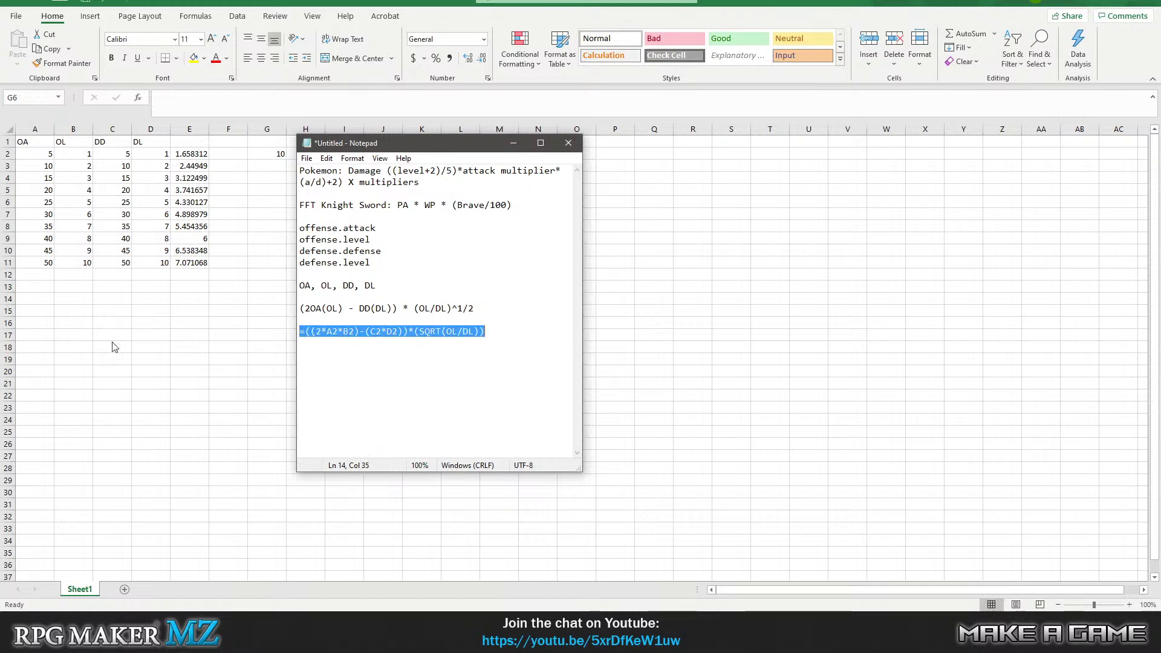
pyautogui.hotkey('ctrl', 'c')
pyautogui.hotkey('alt', 'Tab')
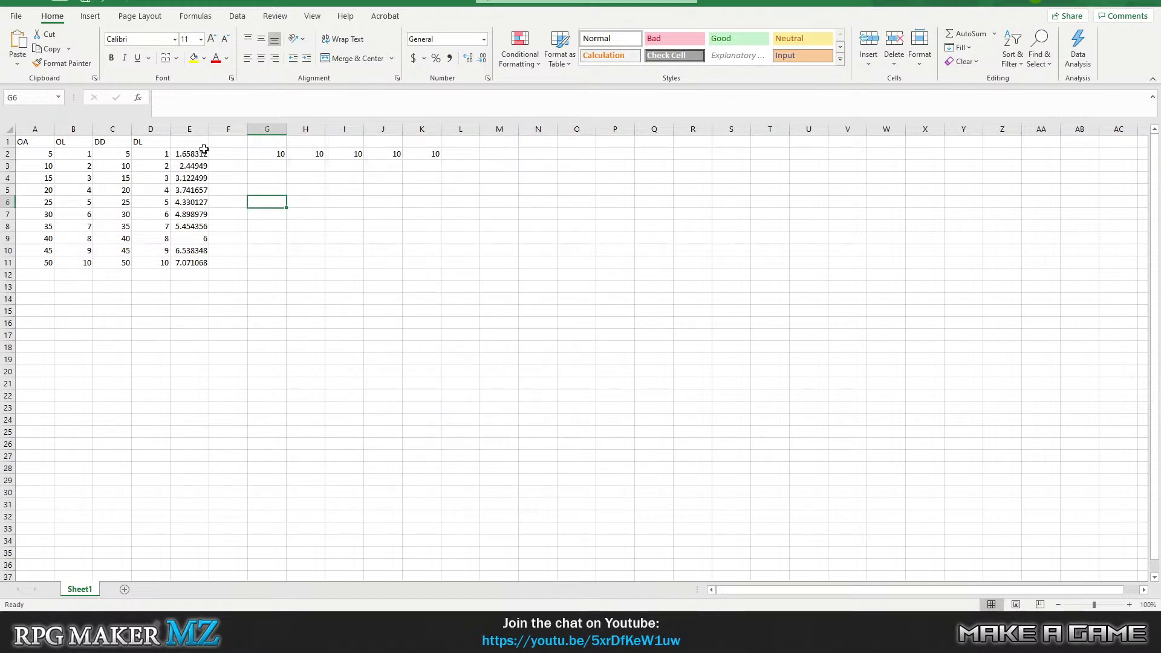
# - Paste the damage formula into E2:E3, then copy E3's version into E2
pyautogui.click(191, 154)
pyautogui.hotkey('ctrl', 'v')
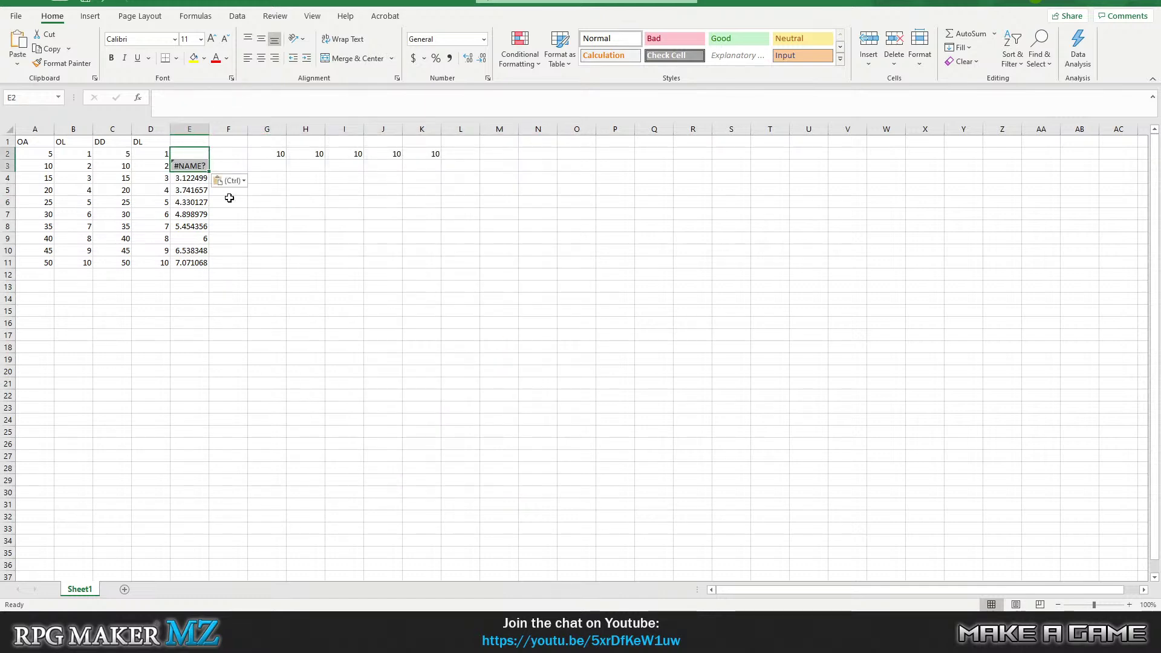
pyautogui.click(188, 158)
pyautogui.moveTo(201, 153); pyautogui.dragTo(206, 162)
pyautogui.press('Return')
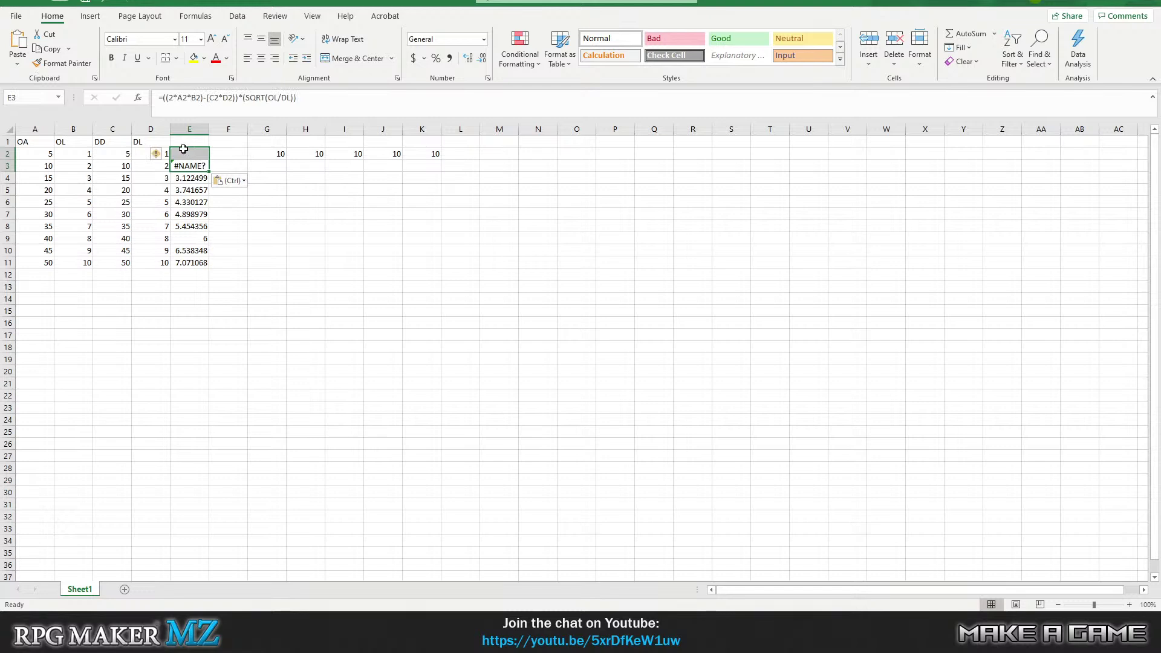
pyautogui.click(381, 215)
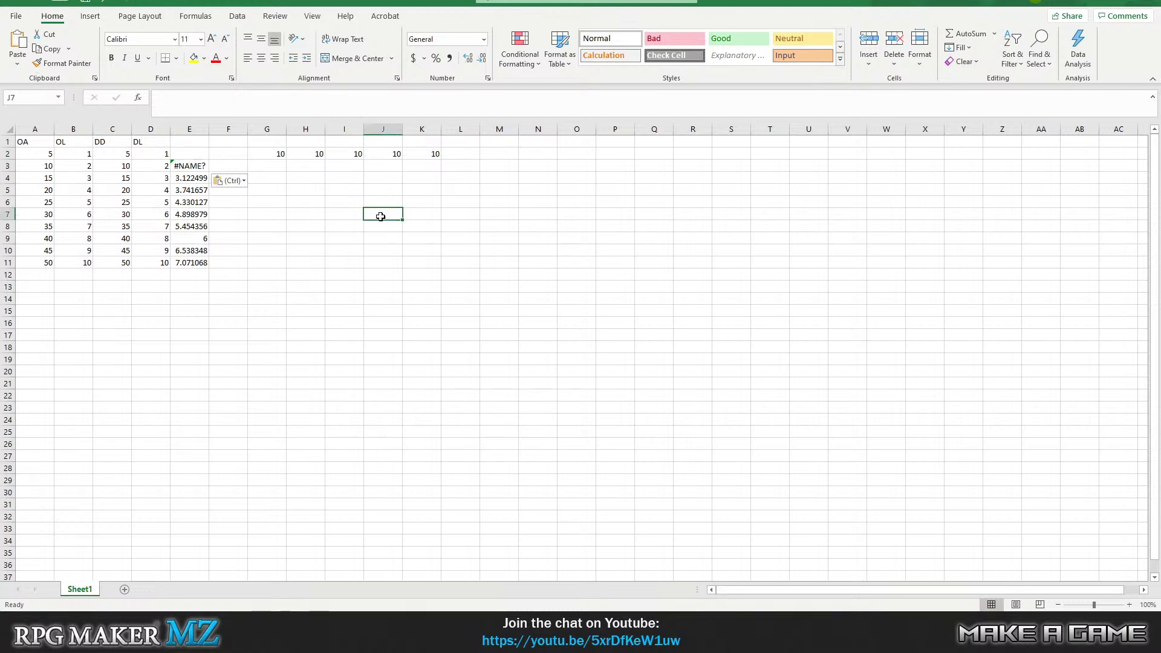
pyautogui.click(179, 165)
pyautogui.hotkey('ctrl', 'c')
pyautogui.click(193, 154)
pyautogui.rightClick(194, 155)
pyautogui.click(223, 202)
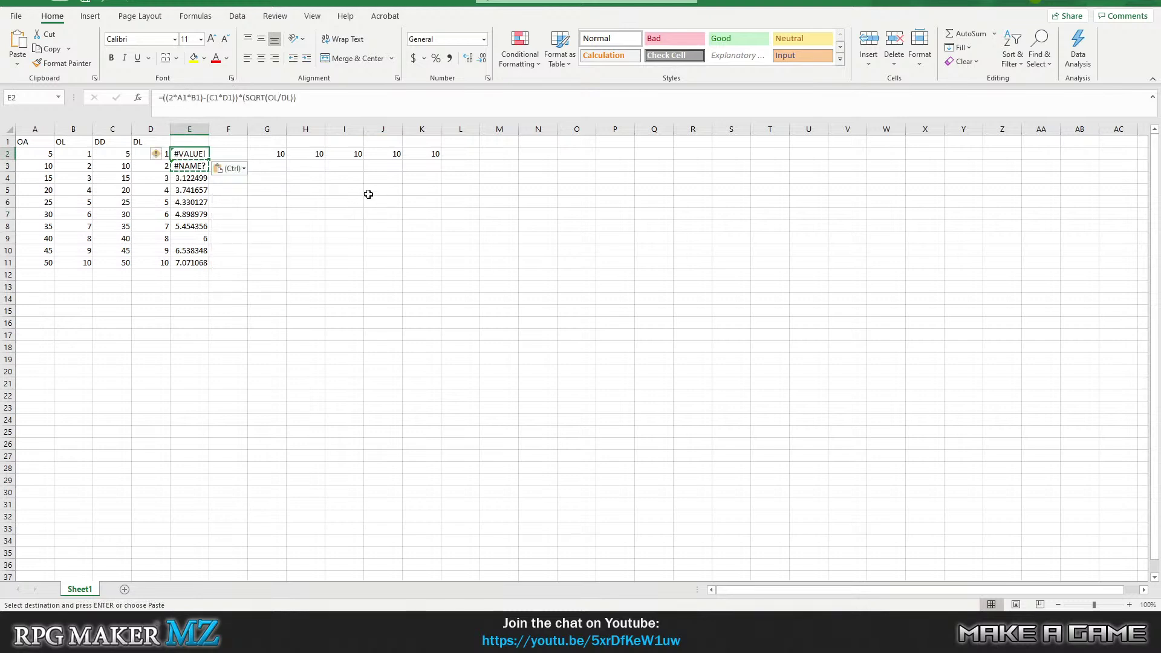
# - Replace the OL and DL placeholders in E2's square root with B2 and D2
pyautogui.click(183, 99)
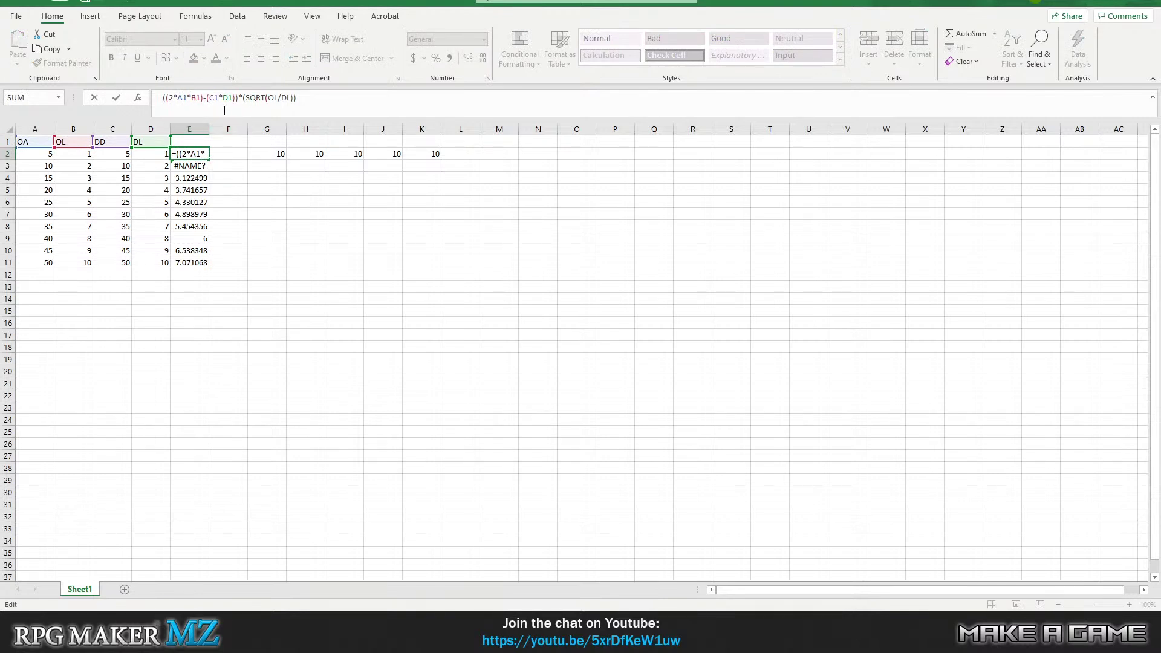
pyautogui.click(253, 102)
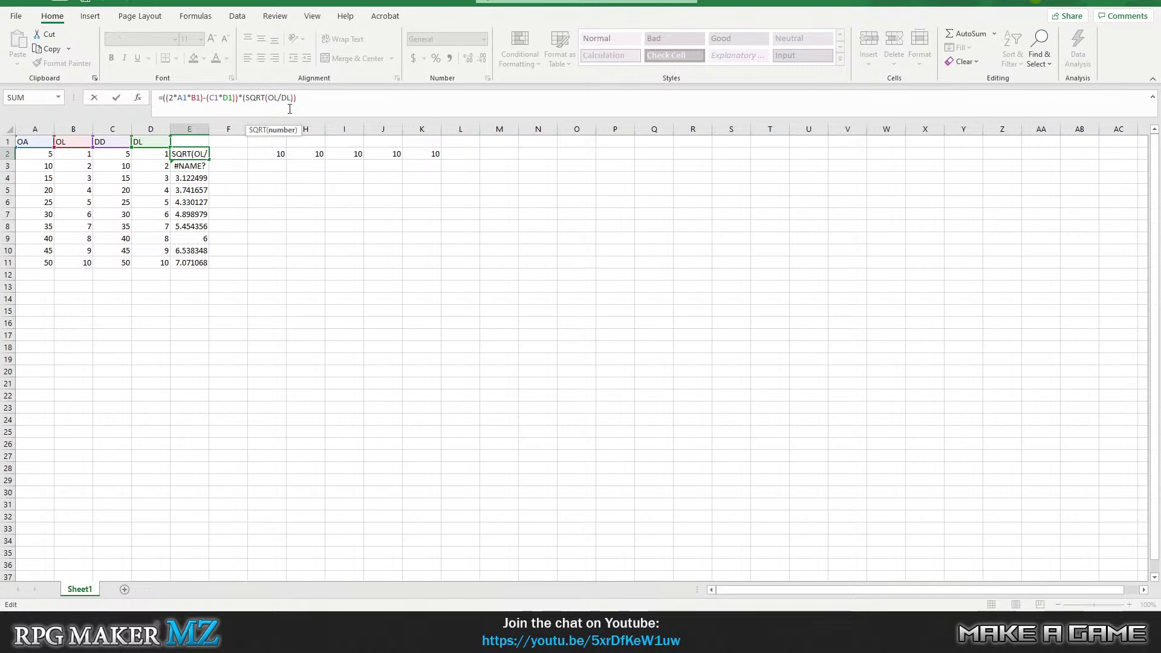
pyautogui.click(276, 98)
pyautogui.press('BackSpace')
pyautogui.press('Delete')
pyautogui.write('B')
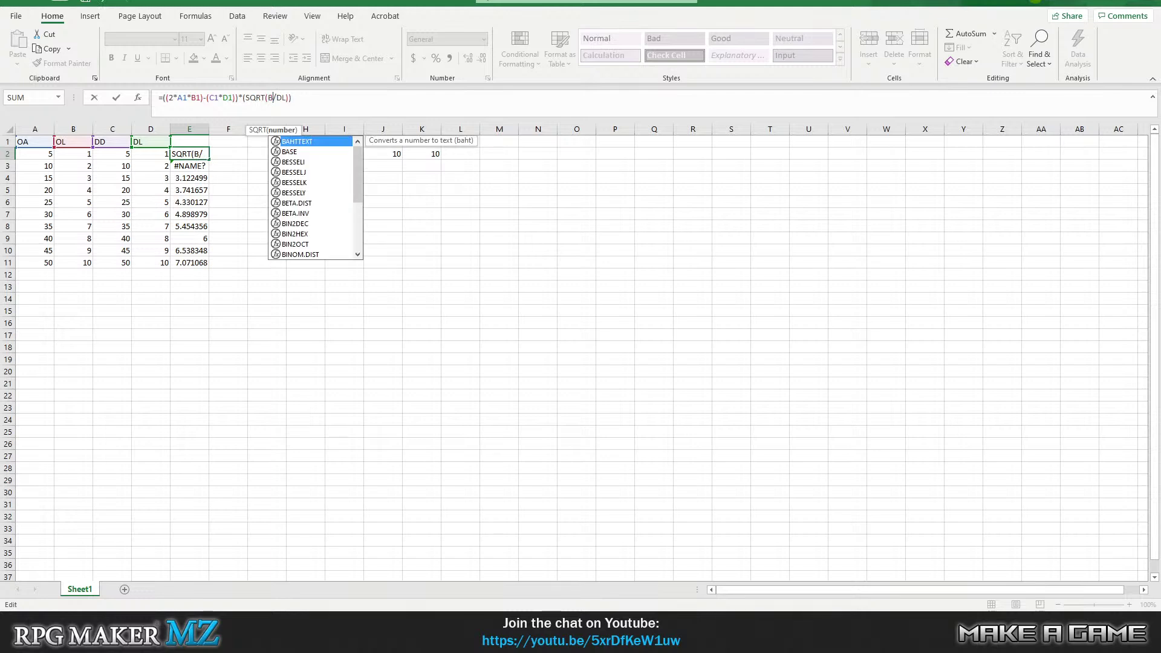
pyautogui.write('2')
pyautogui.press('Right')
pyautogui.press('Delete')
pyautogui.press('Delete')
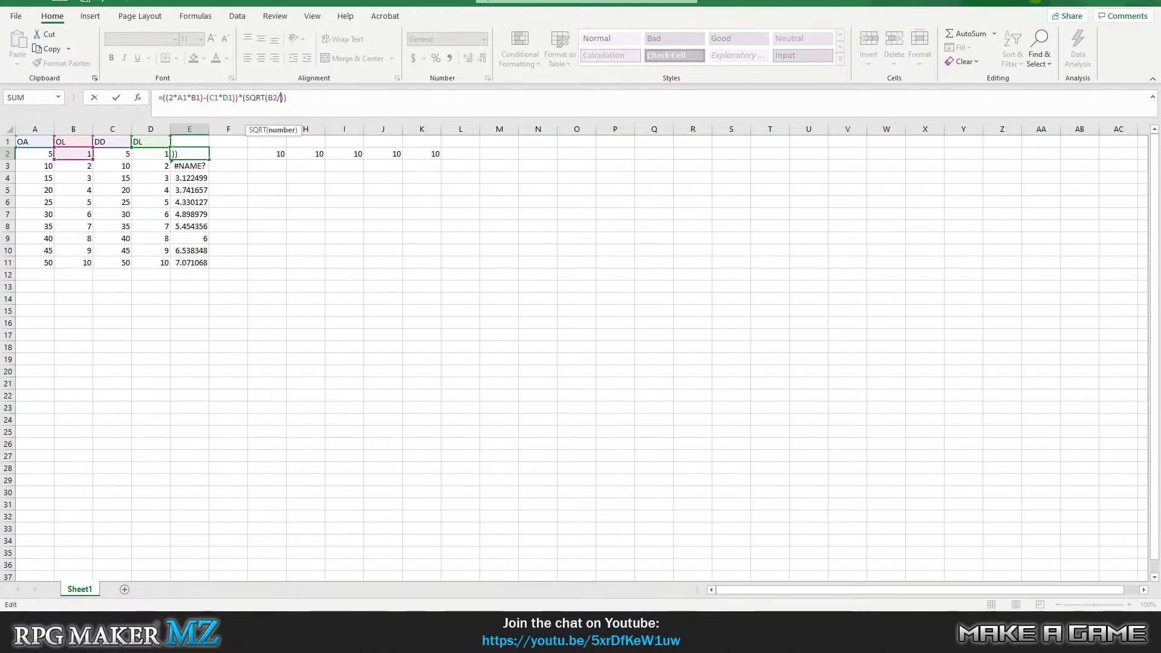
pyautogui.write('B')
pyautogui.press('BackSpace')
pyautogui.press('BackSpace')
pyautogui.press('BackSpace')
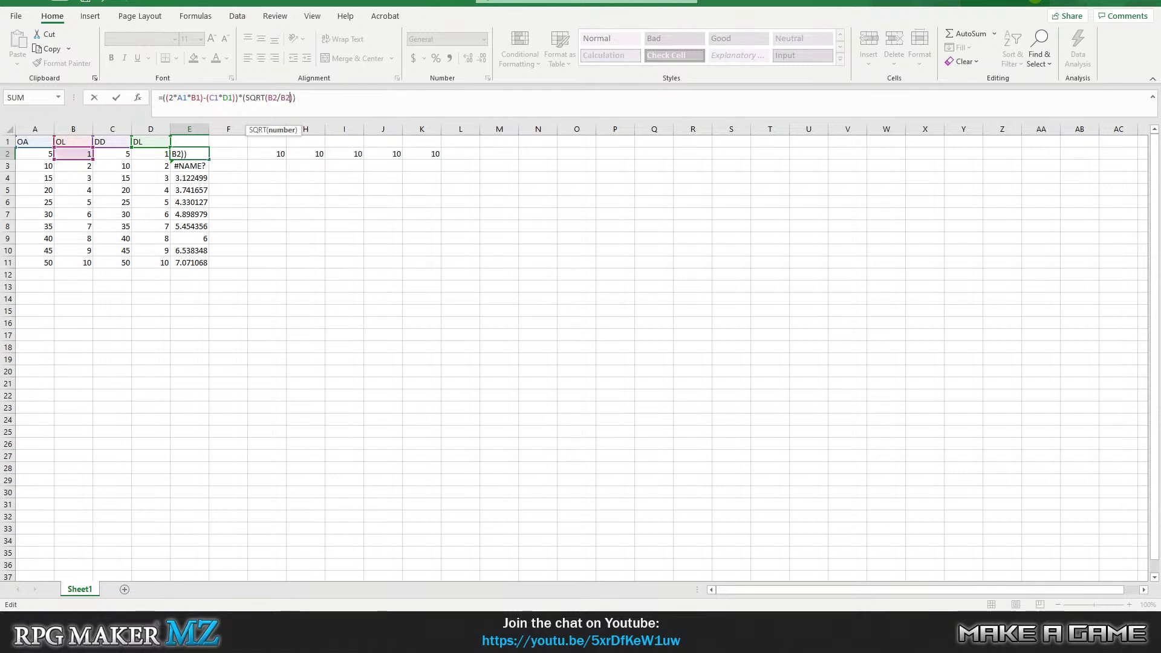
pyautogui.write('2D2')
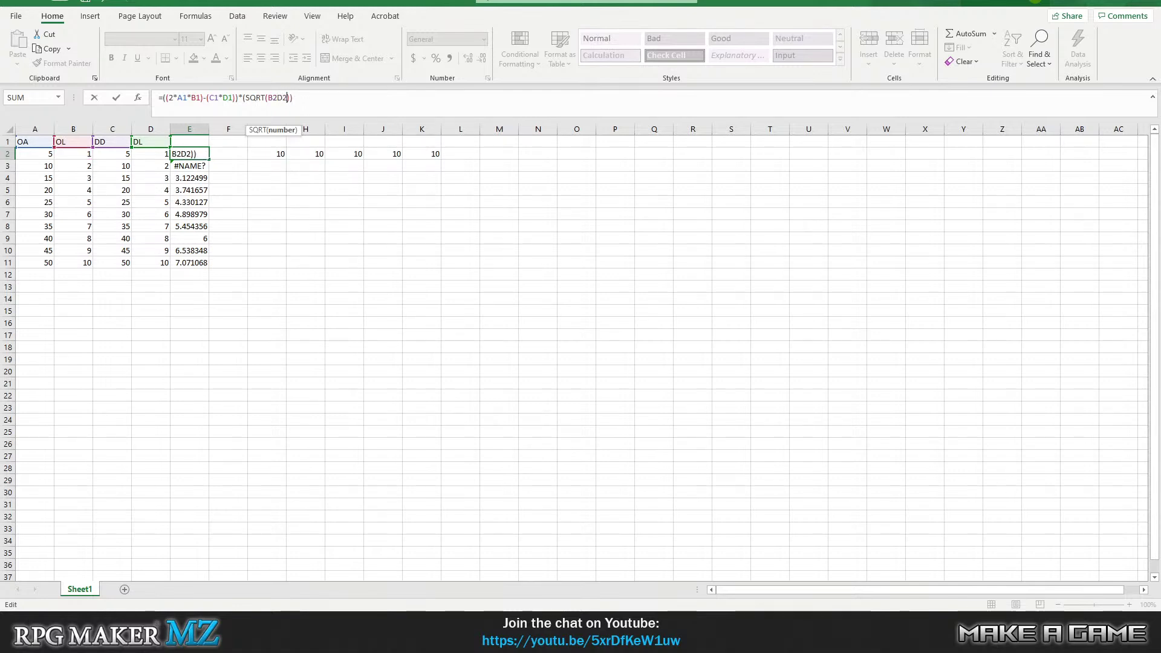
# - Point E2's A, B, C and D references at row 2 and confirm the formula
pyautogui.press('Left')
pyautogui.press('Left')
pyautogui.press('Left')
pyautogui.press('Left')
pyautogui.press('Left')
pyautogui.press('Left')
pyautogui.press('Left')
pyautogui.press('Left')
pyautogui.press('Left')
pyautogui.press('Left')
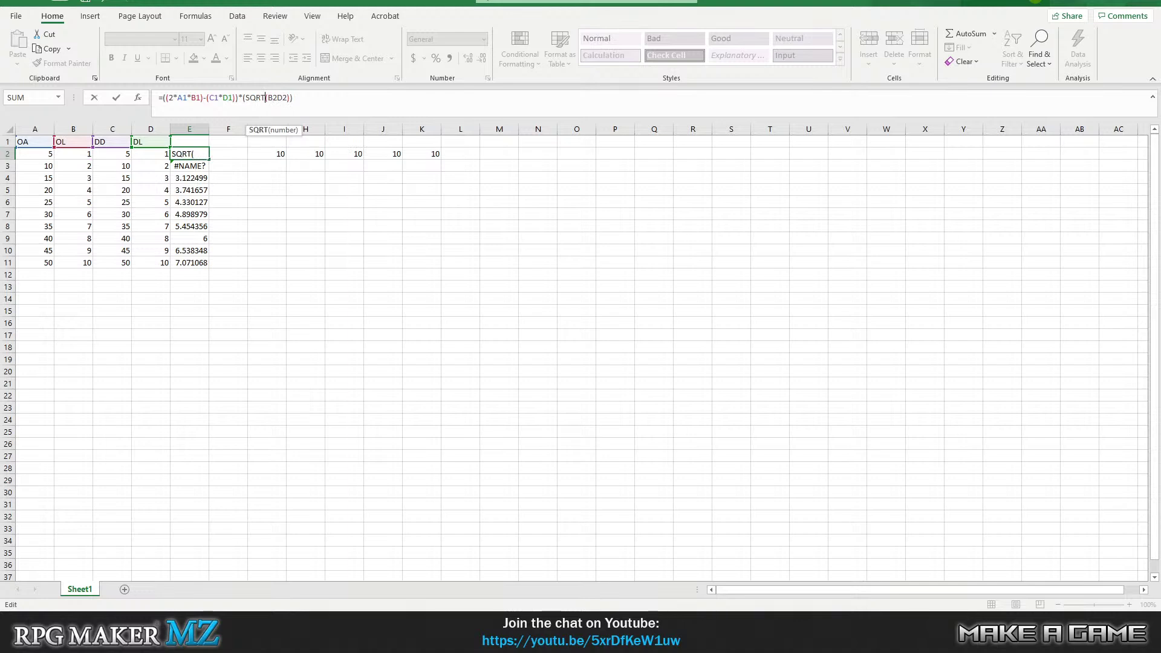
pyautogui.press('BackSpace')
pyautogui.write('2')
pyautogui.press('Left')
pyautogui.press('Left')
pyautogui.press('Left')
pyautogui.press('BackSpace')
pyautogui.write('2')
pyautogui.press('BackSpace')
pyautogui.write('2')
pyautogui.press('Left')
pyautogui.press('Left')
pyautogui.press('Left')
pyautogui.press('BackSpace')
pyautogui.write('2')
pyautogui.press('Return')
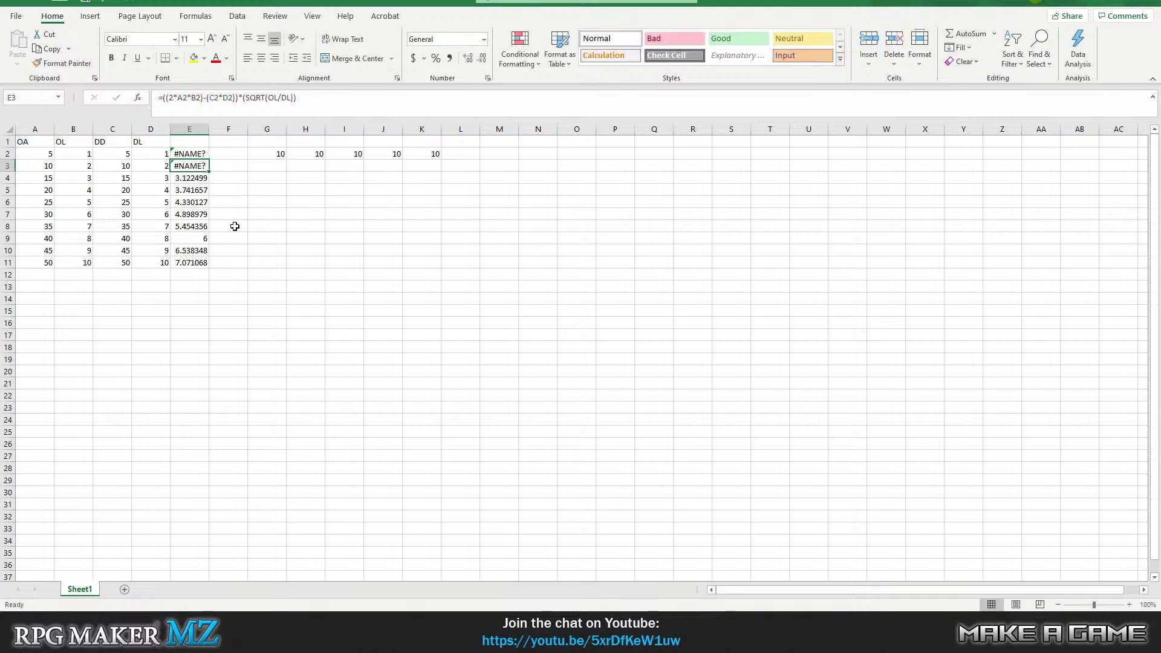
pyautogui.click(178, 153)
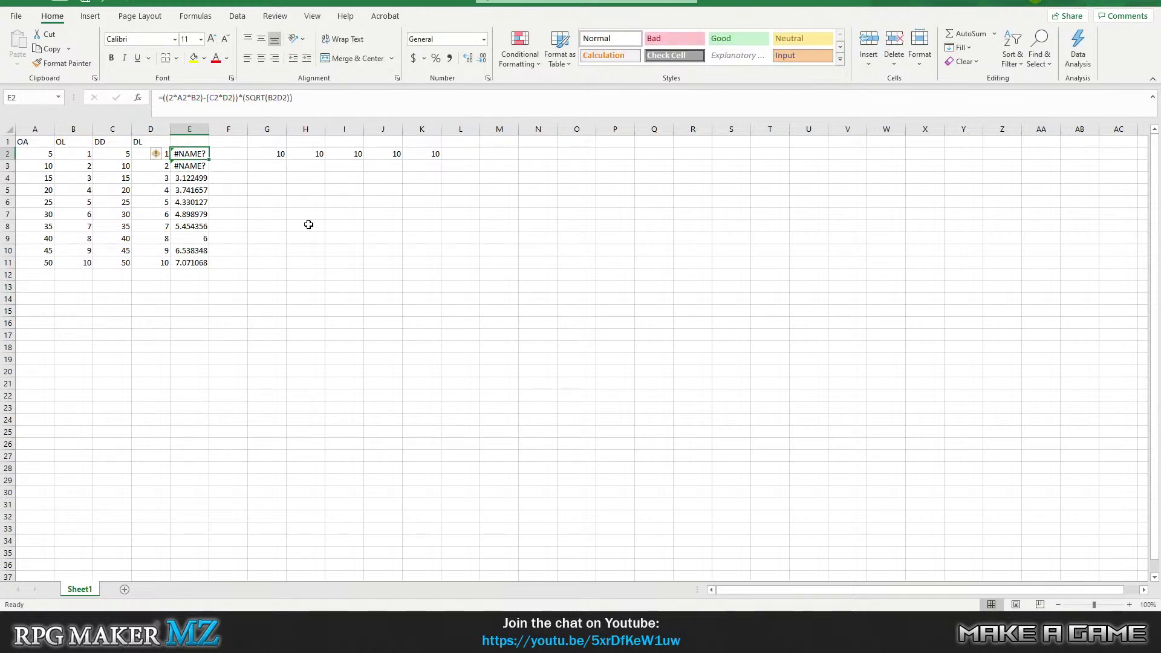
# - Insert the missing * so E2's square root reads SQRT(B2*D2)
pyautogui.click(282, 97)
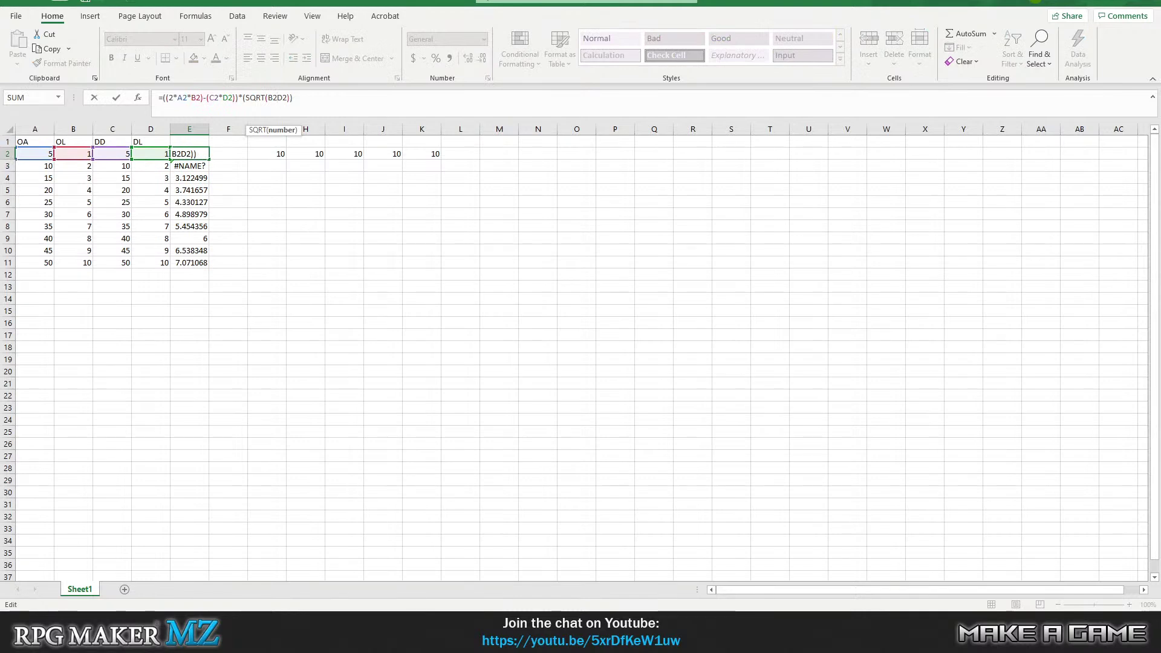
pyautogui.write('*')
pyautogui.press('Return')
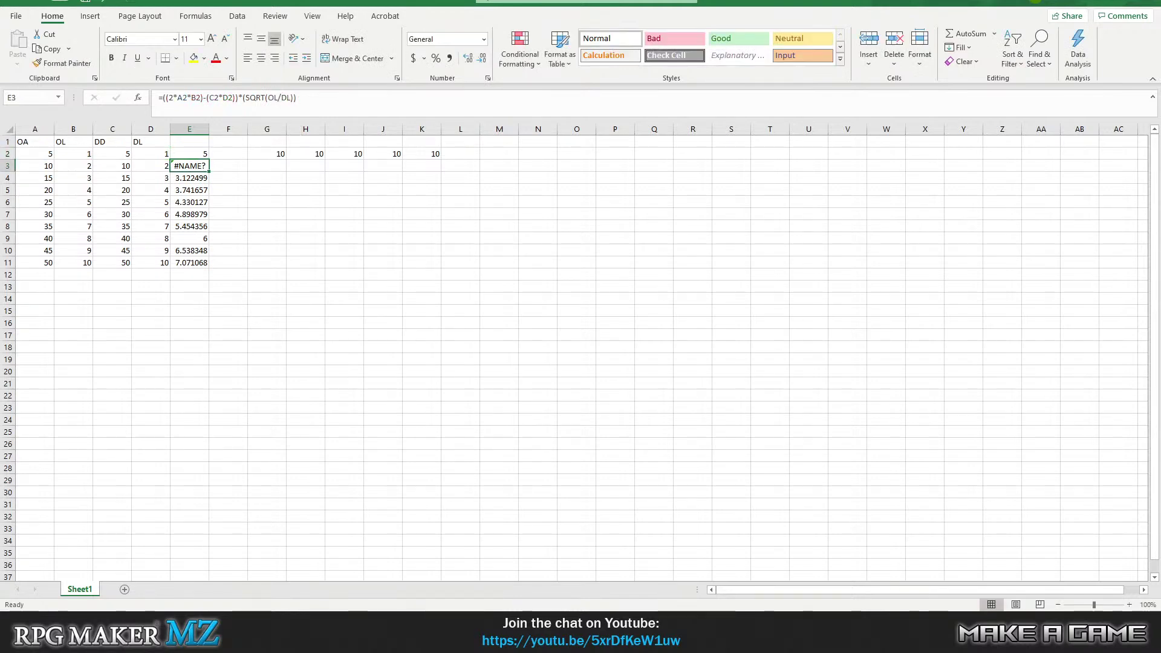
# - Copy E2's damage formula down into E3 through E11
pyautogui.click(197, 155)
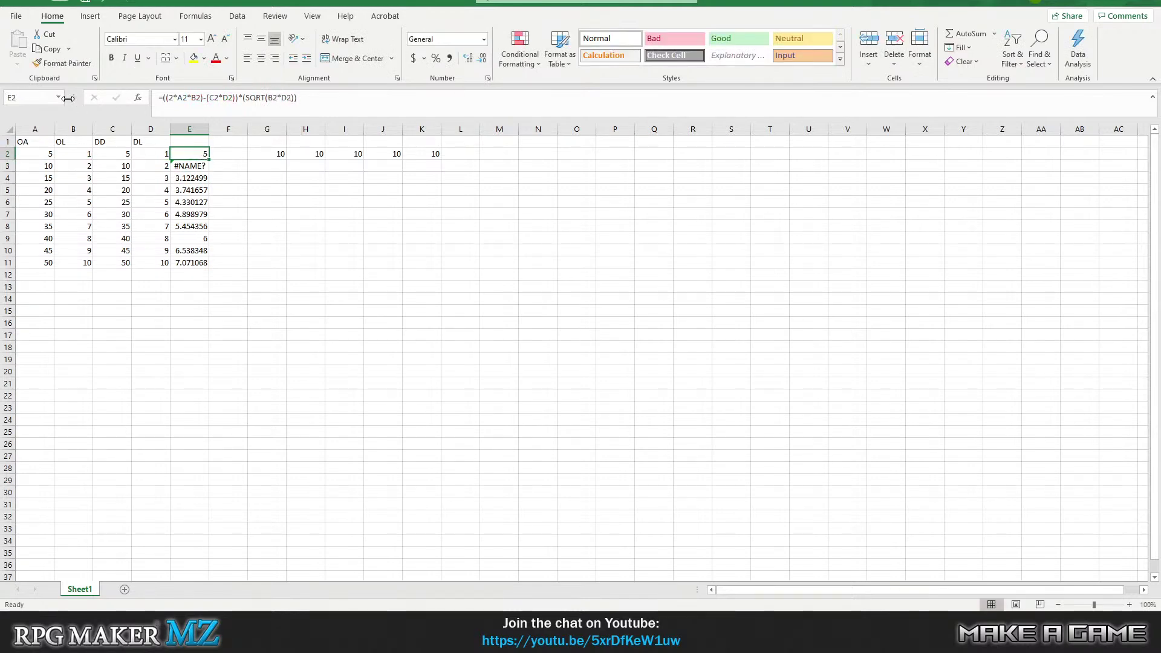
pyautogui.hotkey('ctrl', 'c')
pyautogui.moveTo(192, 166); pyautogui.dragTo(192, 262)
pyautogui.hotkey('ctrl', 'v')
pyautogui.click(306, 202)
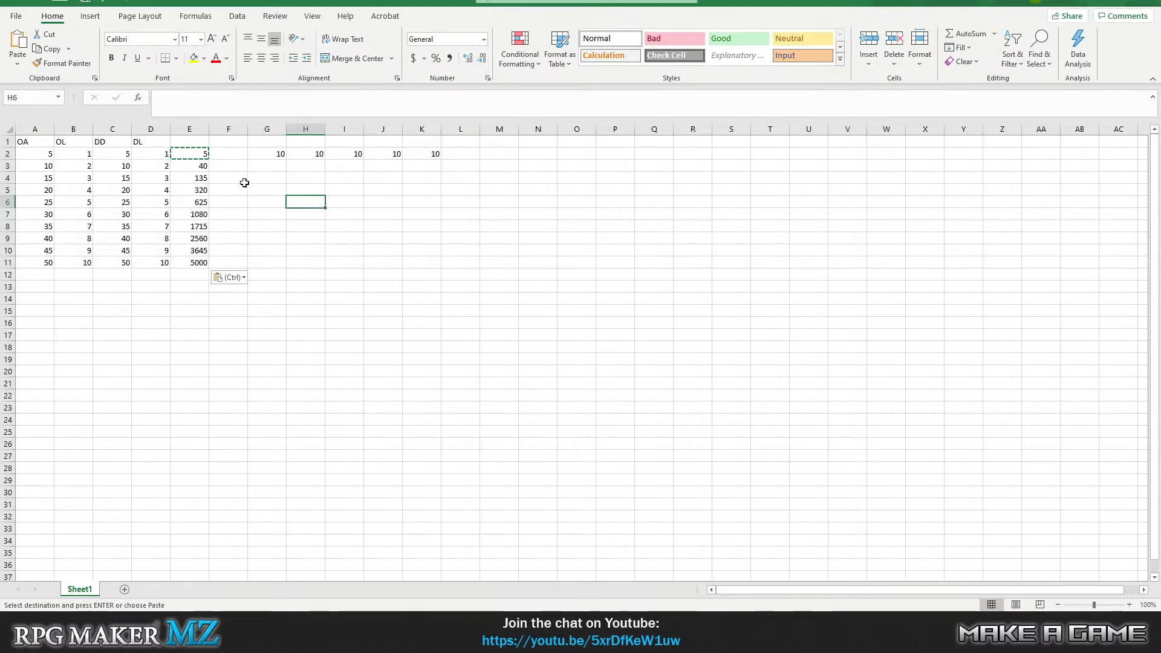
pyautogui.click(193, 153)
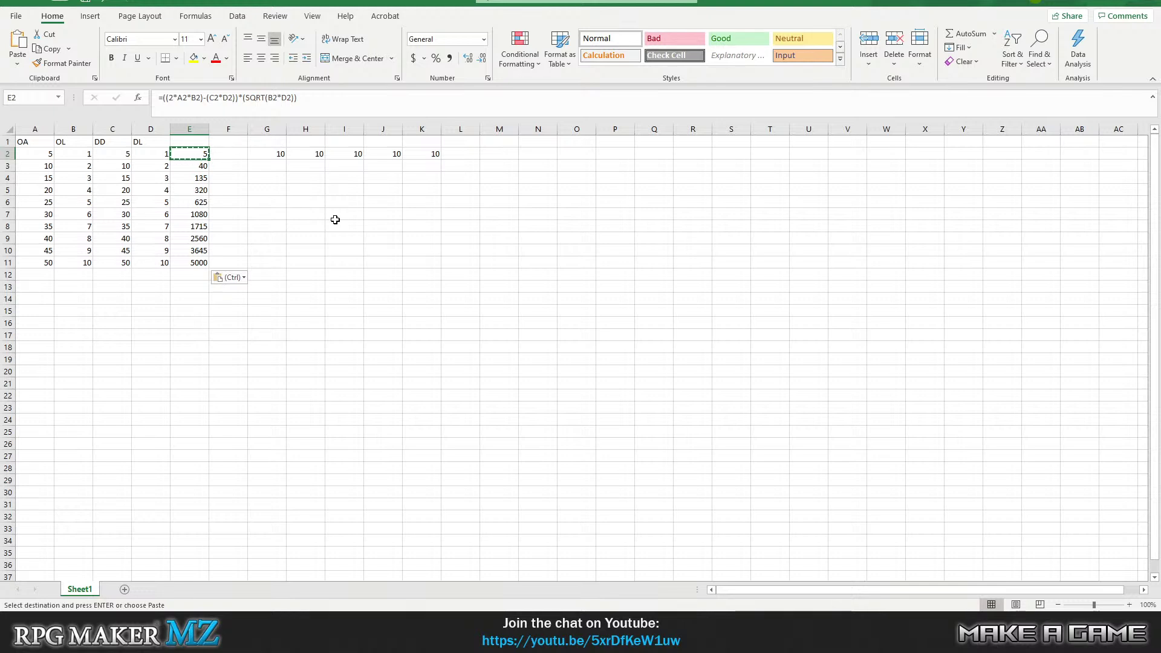
# - Change E2's first term from A2*B2 to (A2+B2)
pyautogui.click(206, 98)
pyautogui.press('Left')
pyautogui.press('Left')
pyautogui.press('Left')
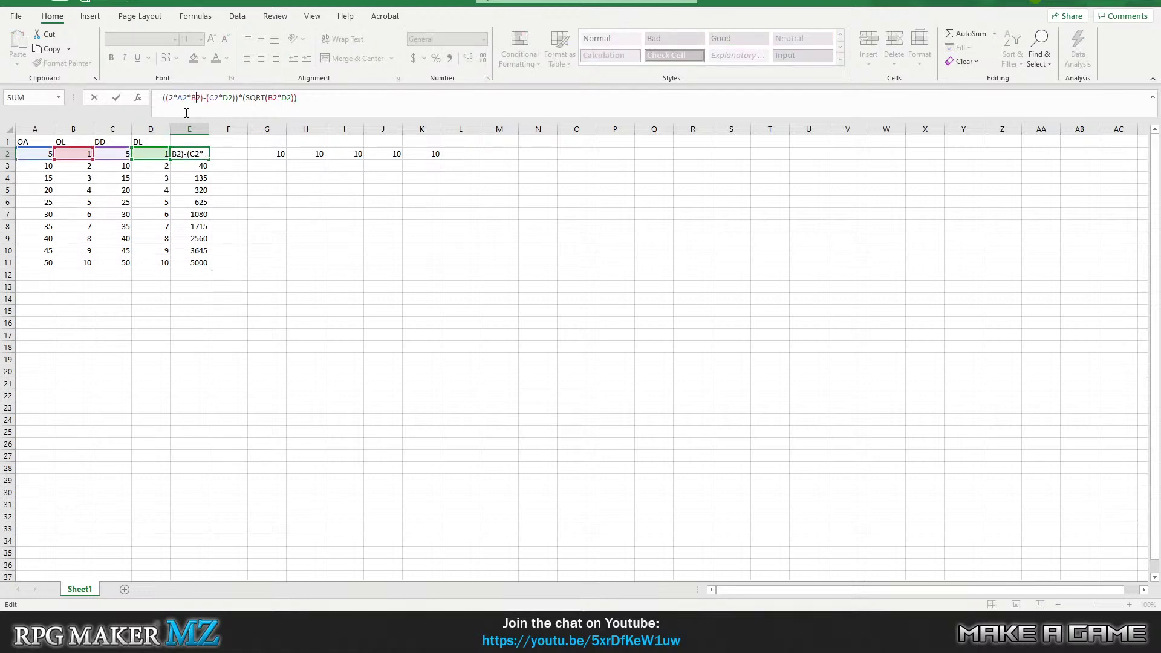
pyautogui.press('Left')
pyautogui.press('Left')
pyautogui.press('Left')
pyautogui.press('Left')
pyautogui.press('Left')
pyautogui.press('Right')
pyautogui.write('(')
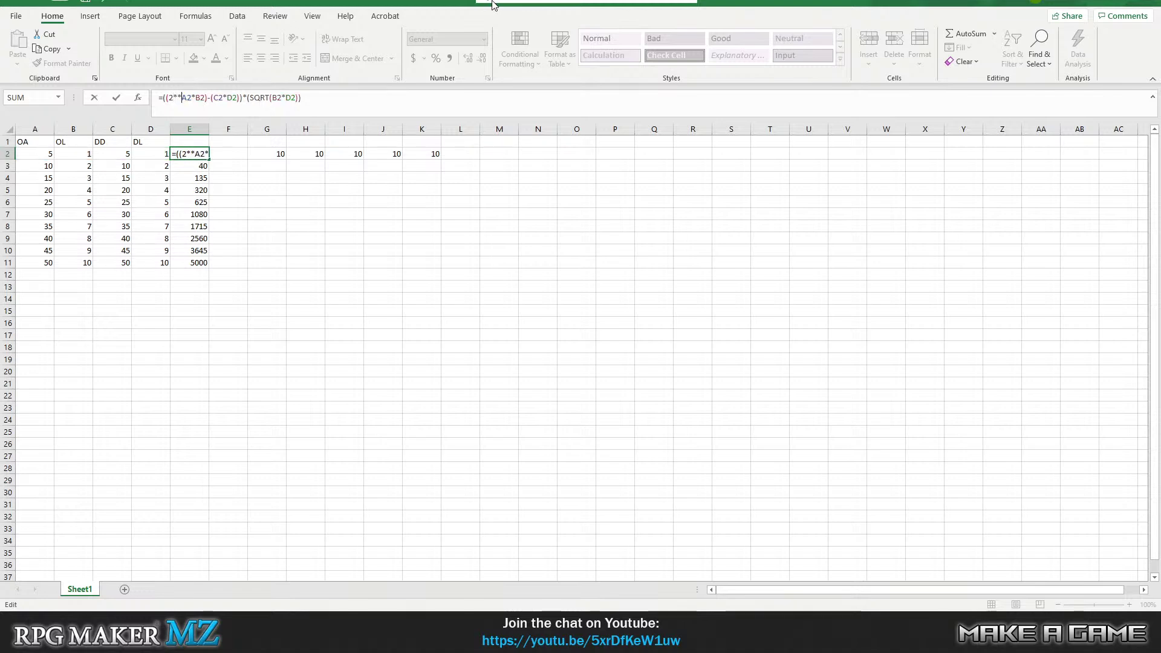
pyautogui.press('Right')
pyautogui.press('Right')
pyautogui.press('Delete')
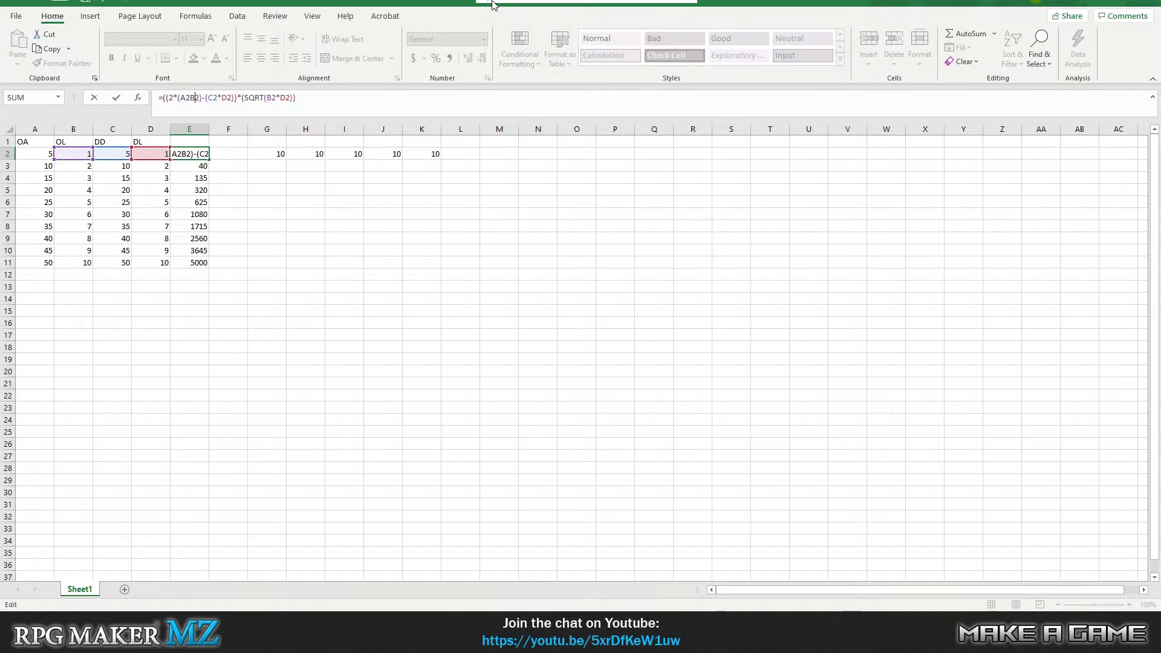
pyautogui.write('+')
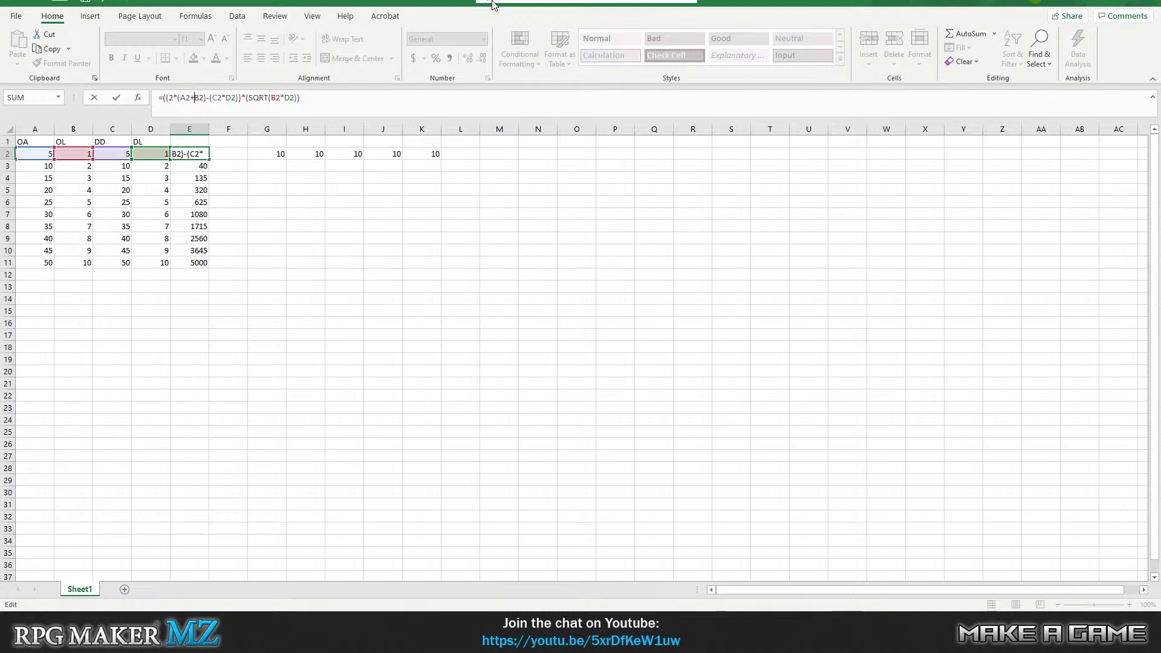
# - Change C2*D2 to C2+D2, close the bracket, and copy the revised E2 formula
pyautogui.press('Left')
pyautogui.press('Left')
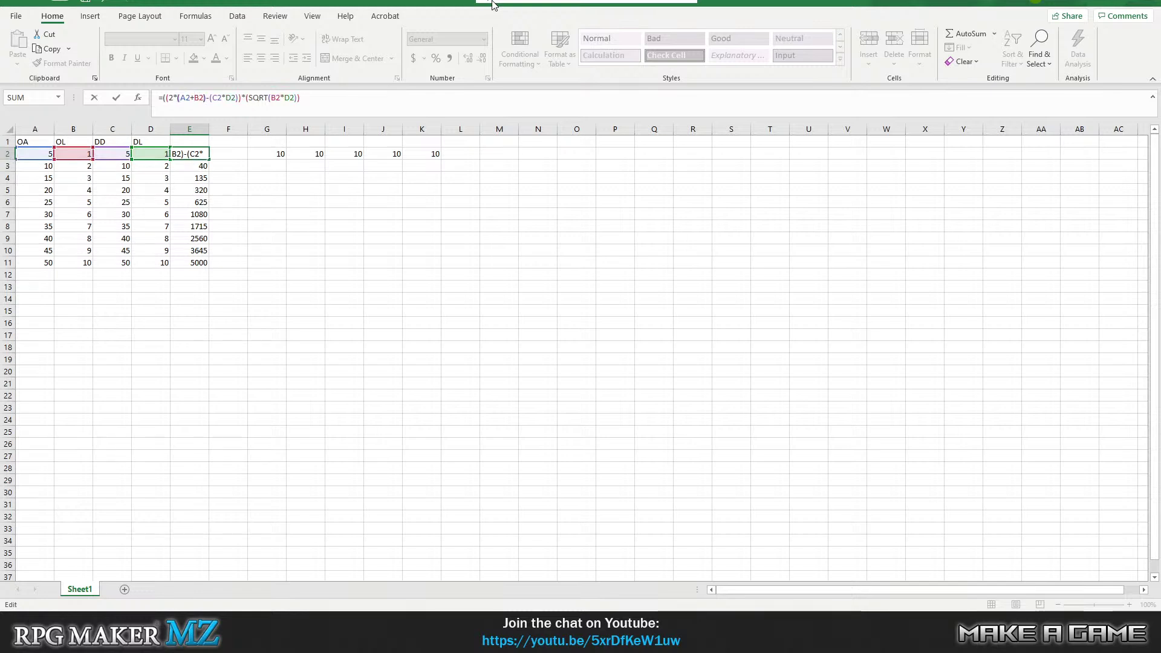
pyautogui.press('Right')
pyautogui.press('Delete')
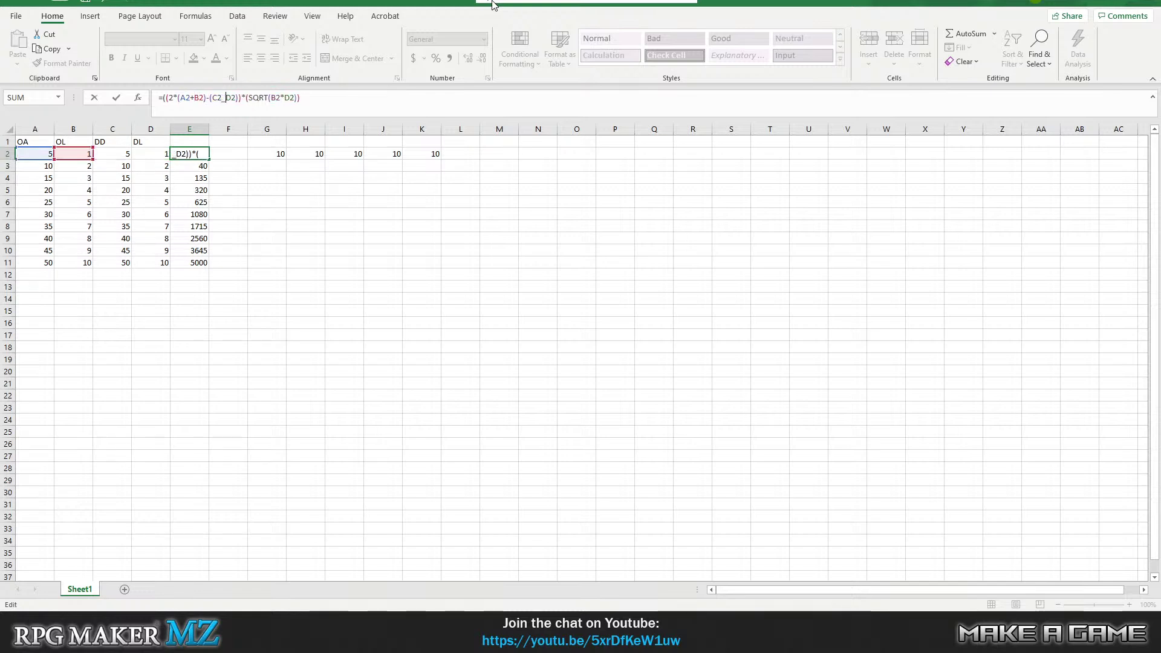
pyautogui.write('+')
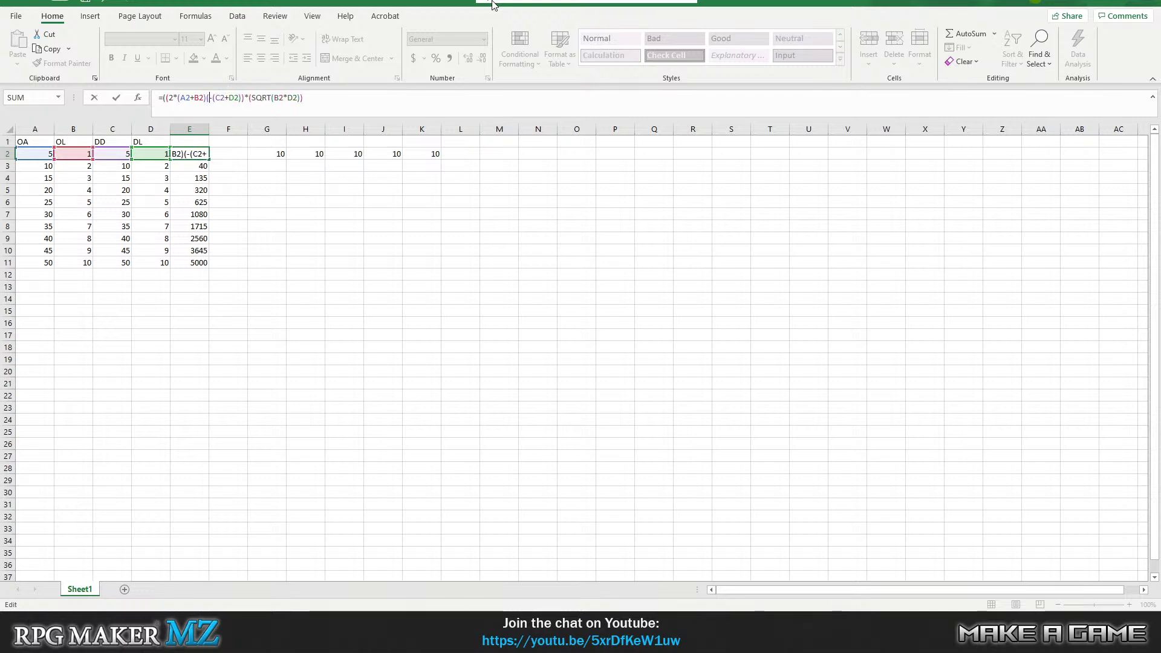
pyautogui.write(')')
pyautogui.press('Return')
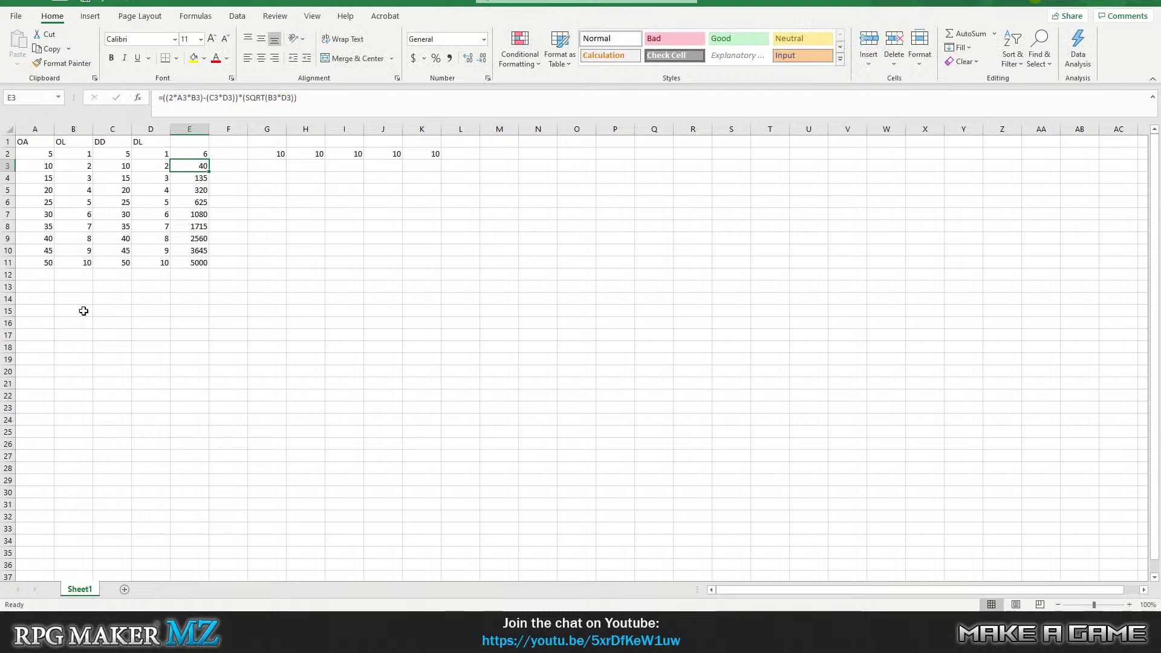
pyautogui.click(195, 154)
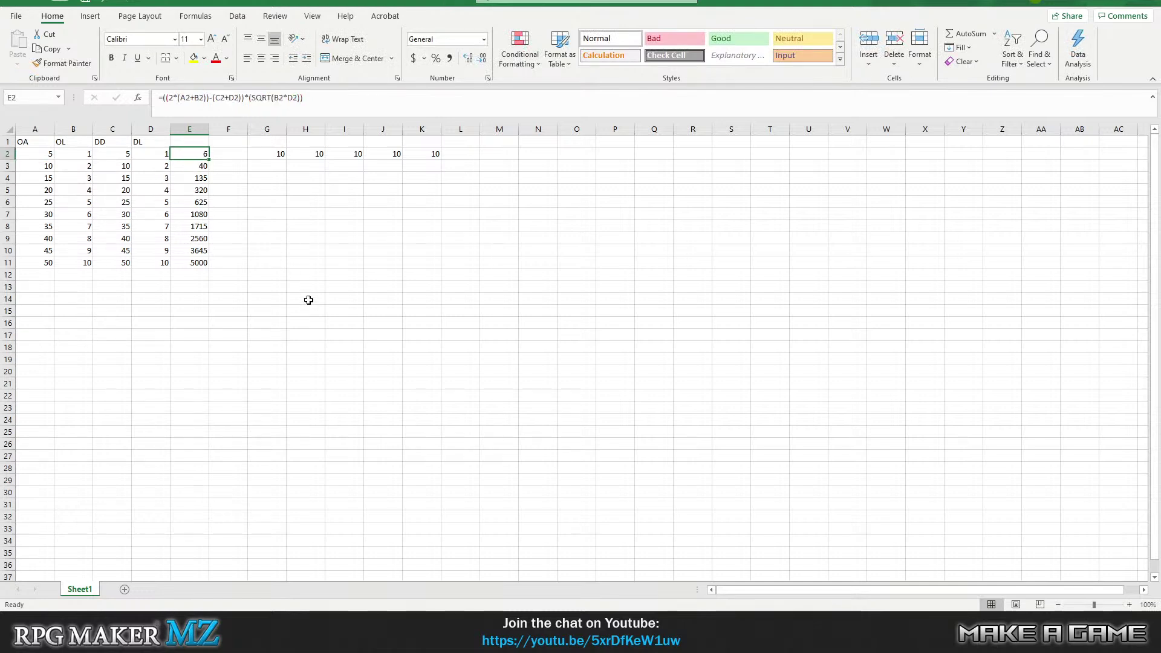
pyautogui.hotkey('ctrl', 'c')
# - Paste the revised damage formula from E2 into cells E3 through E11
pyautogui.moveTo(203, 166); pyautogui.dragTo(197, 262)
pyautogui.hotkey('ctrl', 'v')
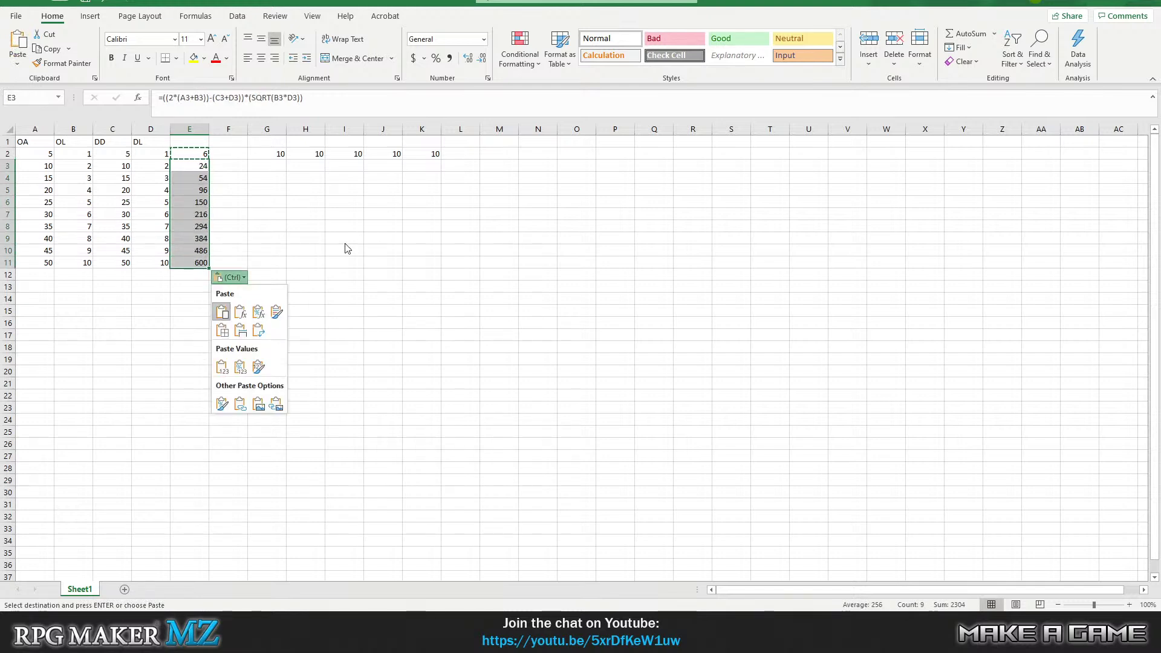
pyautogui.press('Escape')
# - Check the copied formulas down column E, then start editing E2's formula
pyautogui.click(200, 167)
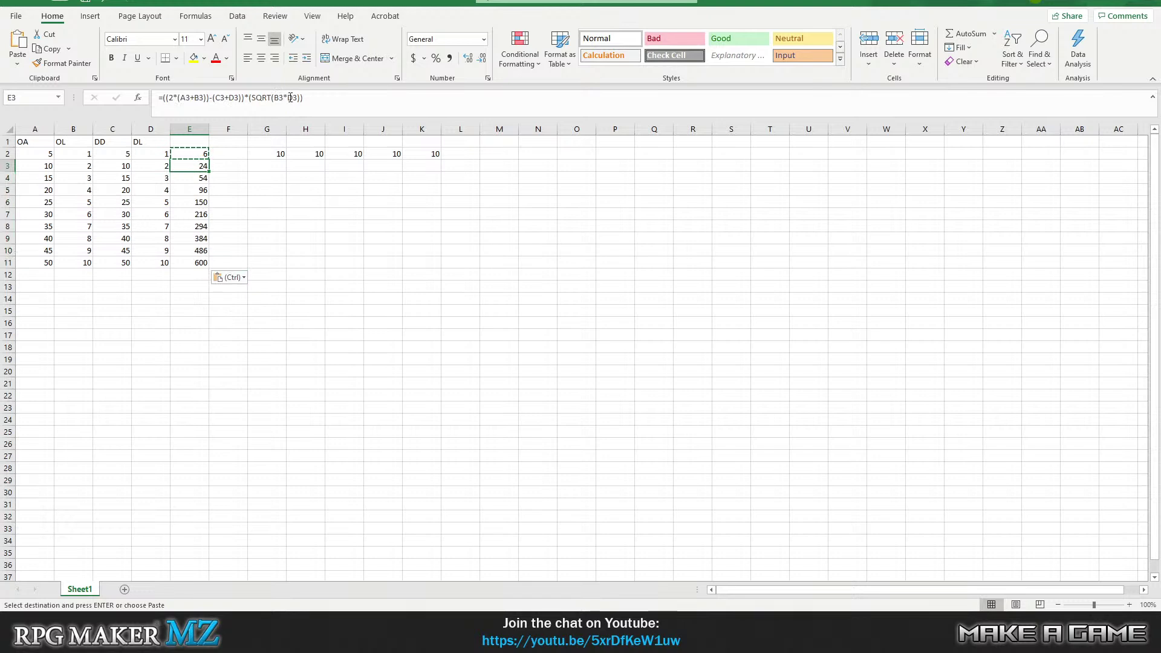
pyautogui.press('Up')
pyautogui.click(189, 202)
pyautogui.click(197, 215)
pyautogui.click(196, 239)
pyautogui.click(195, 251)
pyautogui.click(193, 190)
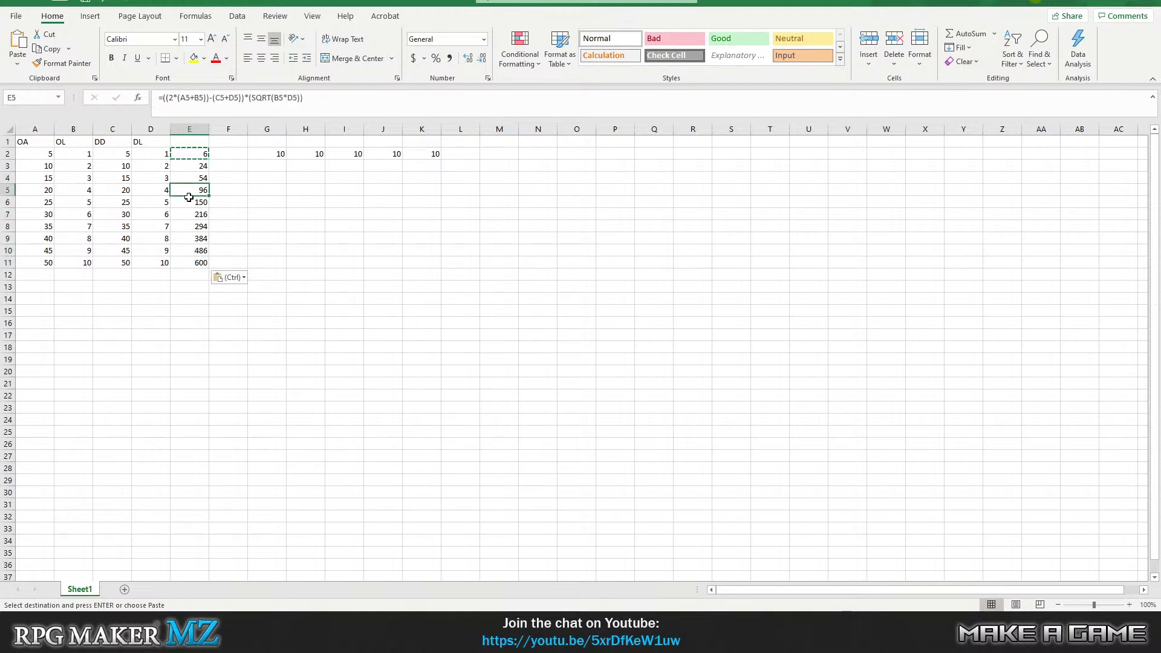
pyautogui.click(192, 158)
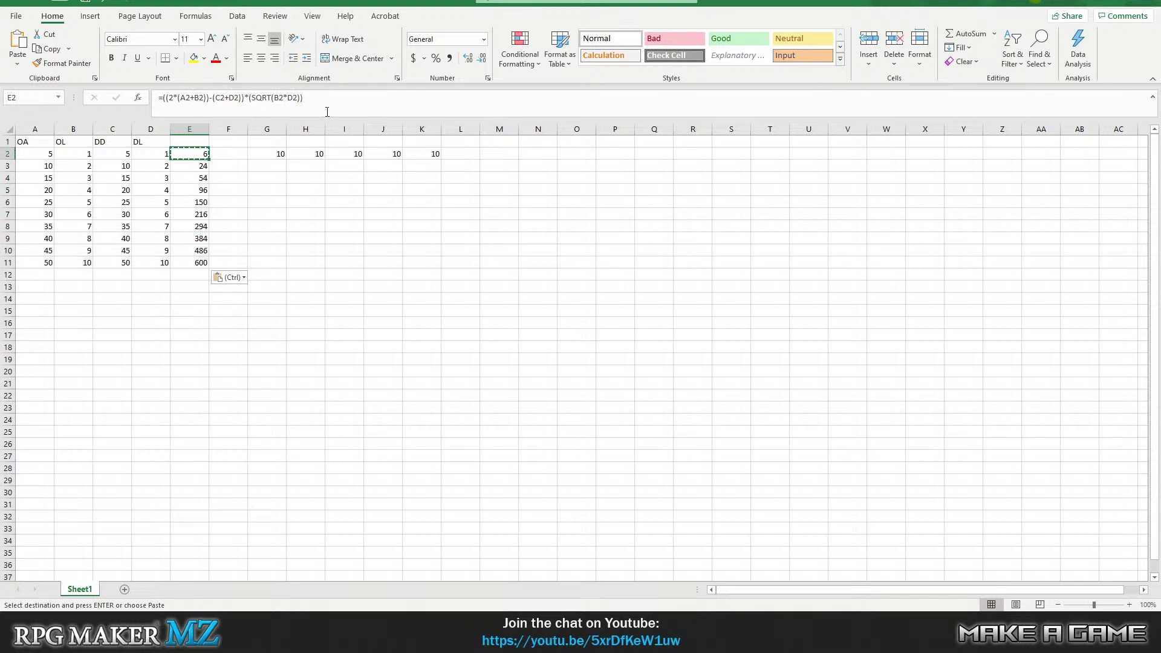
pyautogui.press('F2')
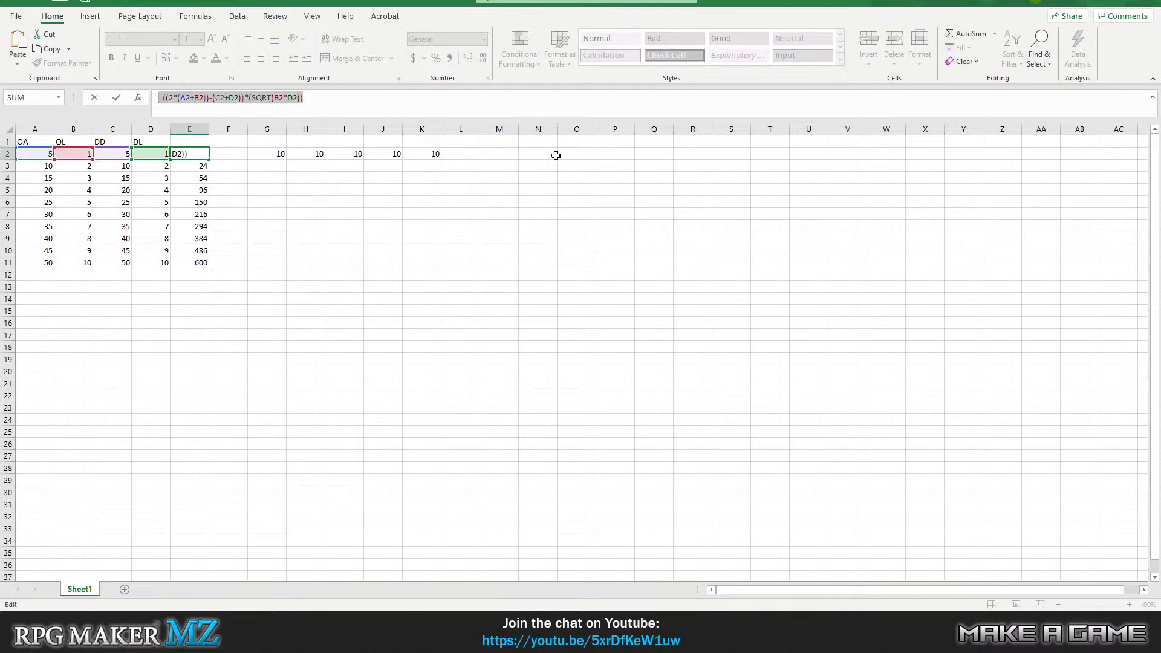
# - Rewrite E2's formula to begin with a K2 reference followed by the old formula
pyautogui.write('=')
pyautogui.click(420, 156)
pyautogui.hotkey('ctrl', 'v')
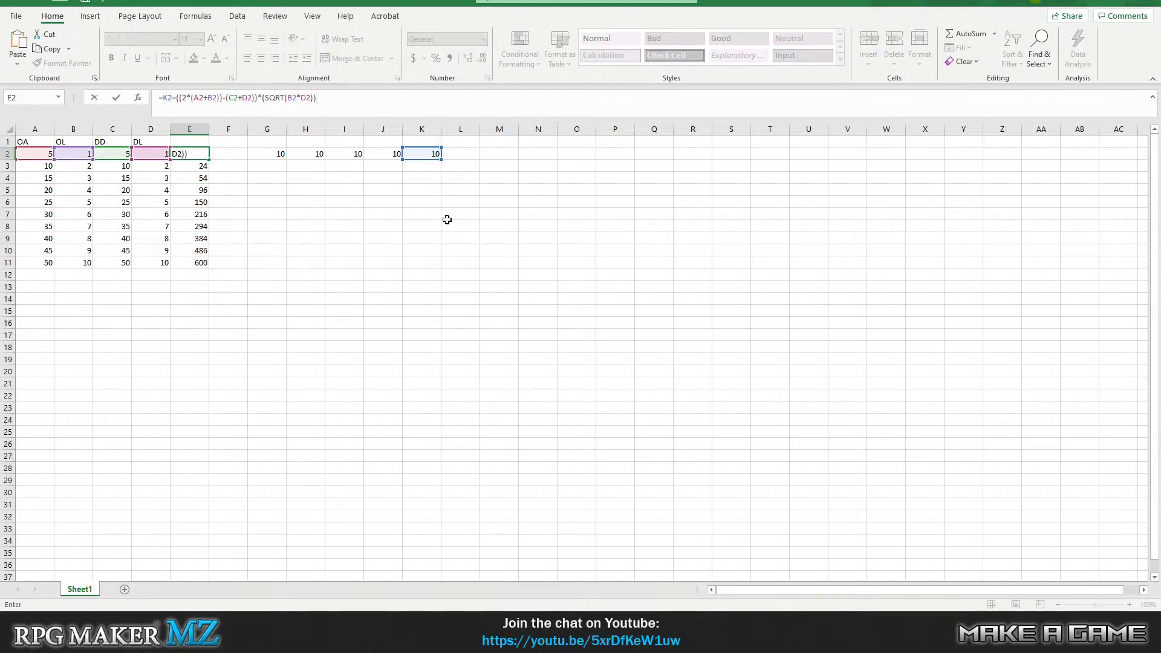
pyautogui.click(389, 213)
pyautogui.click(425, 156)
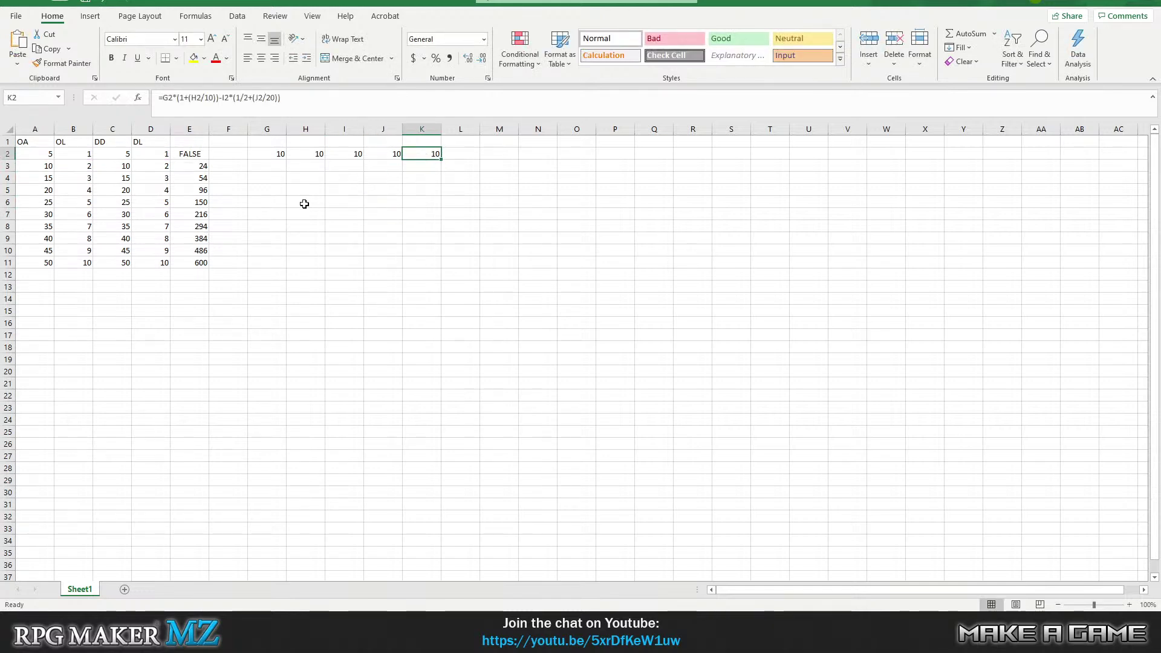
pyautogui.click(188, 156)
pyautogui.click(263, 192)
# - Undo the broken E2 edit and copy E2's damage formula into K2, giving 200
pyautogui.hotkey('ctrl', 'z')
pyautogui.hotkey('ctrl', 'c')
pyautogui.click(427, 152)
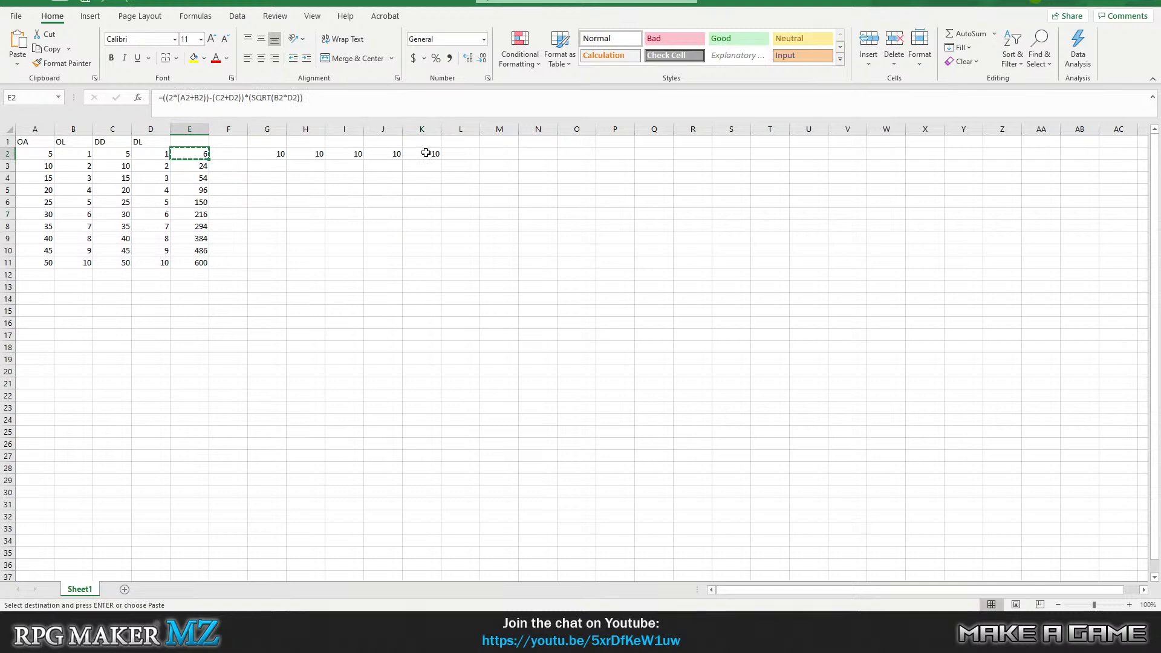
pyautogui.hotkey('ctrl', 'v')
pyautogui.click(460, 226)
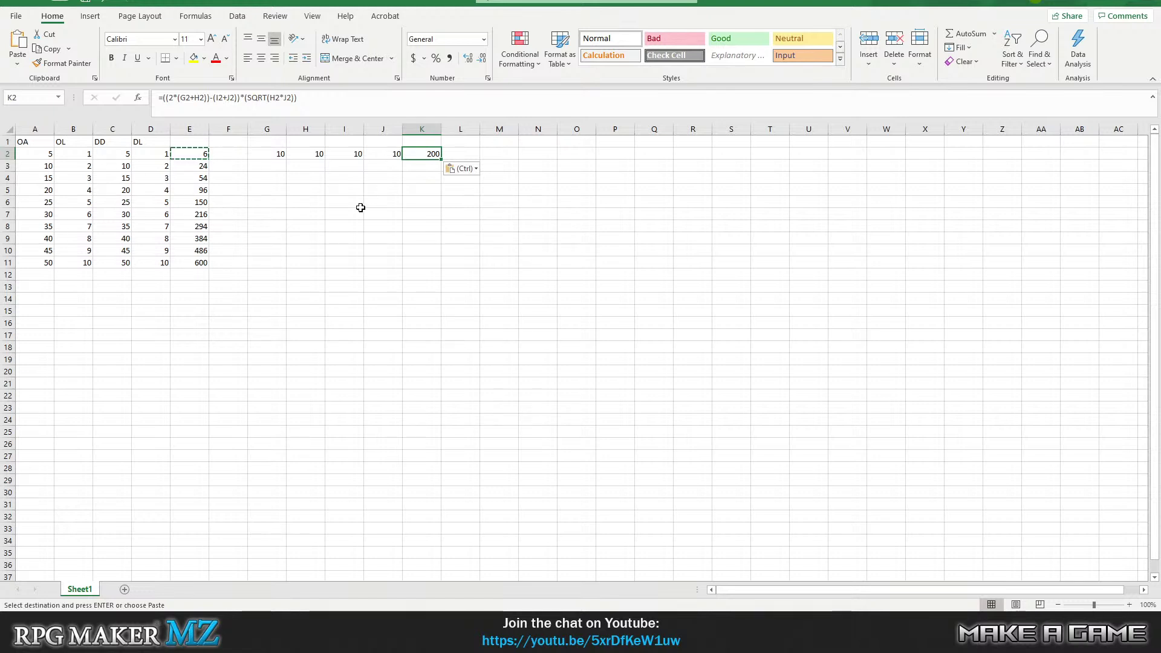
pyautogui.click(389, 228)
pyautogui.click(337, 191)
pyautogui.click(299, 170)
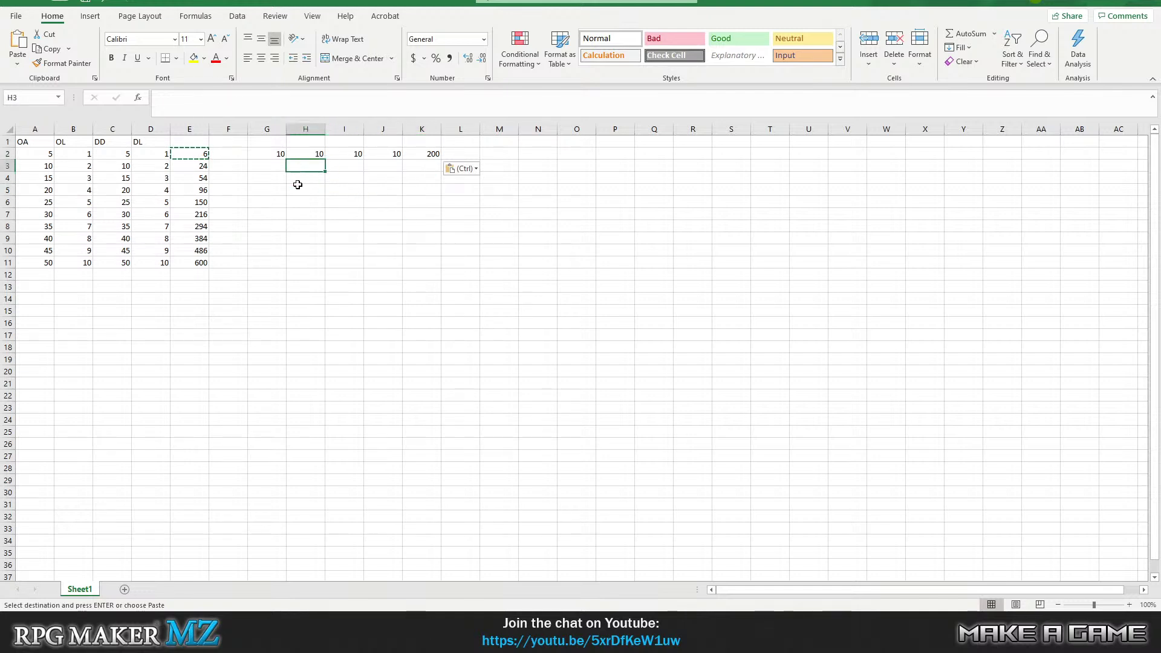
pyautogui.click(428, 153)
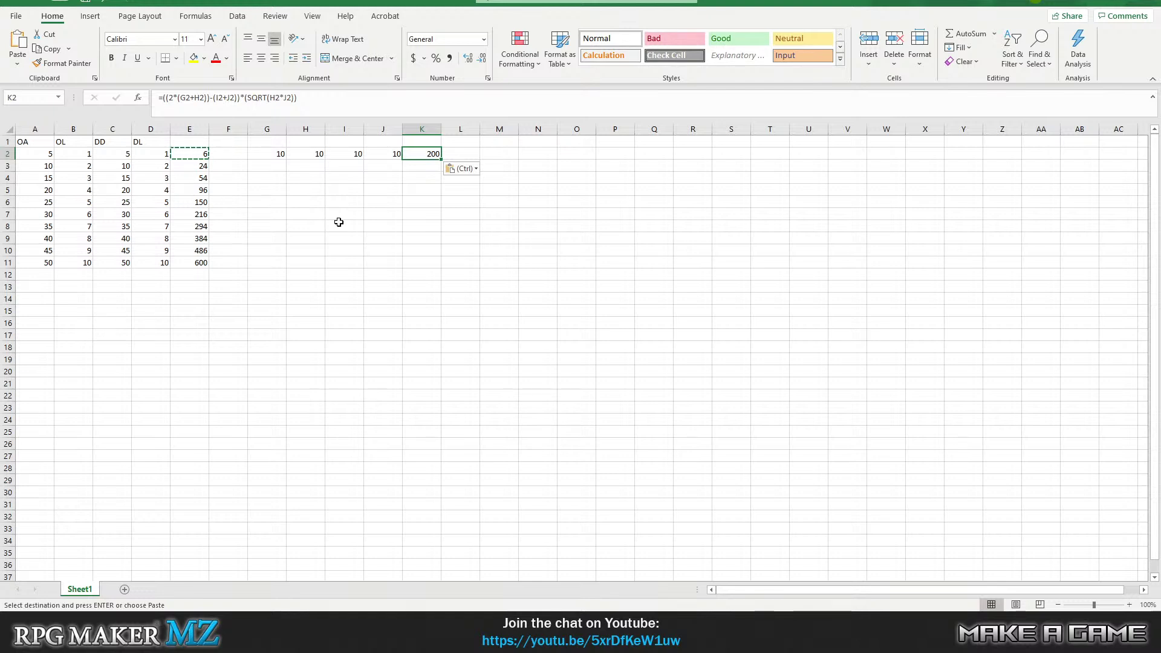
# - Rename headers A1:D1 to Offense-Attack, Offense-Level, Defense-Defense and Defense-Level
pyautogui.click(29, 142)
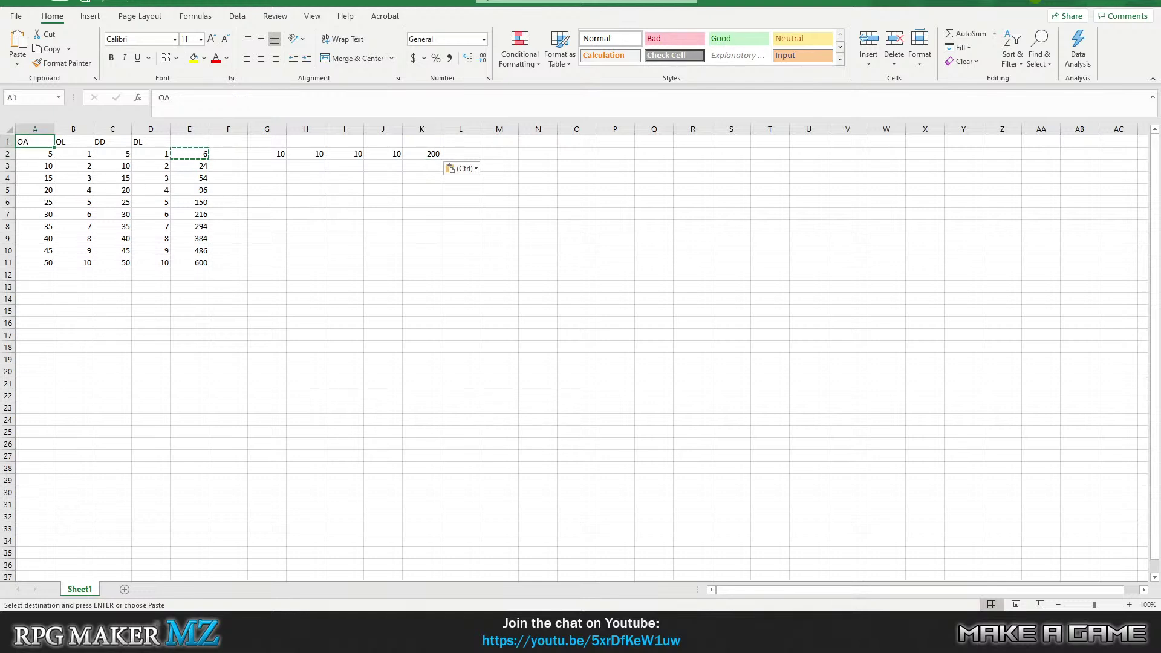
pyautogui.press('Escape')
pyautogui.write('Offense-')
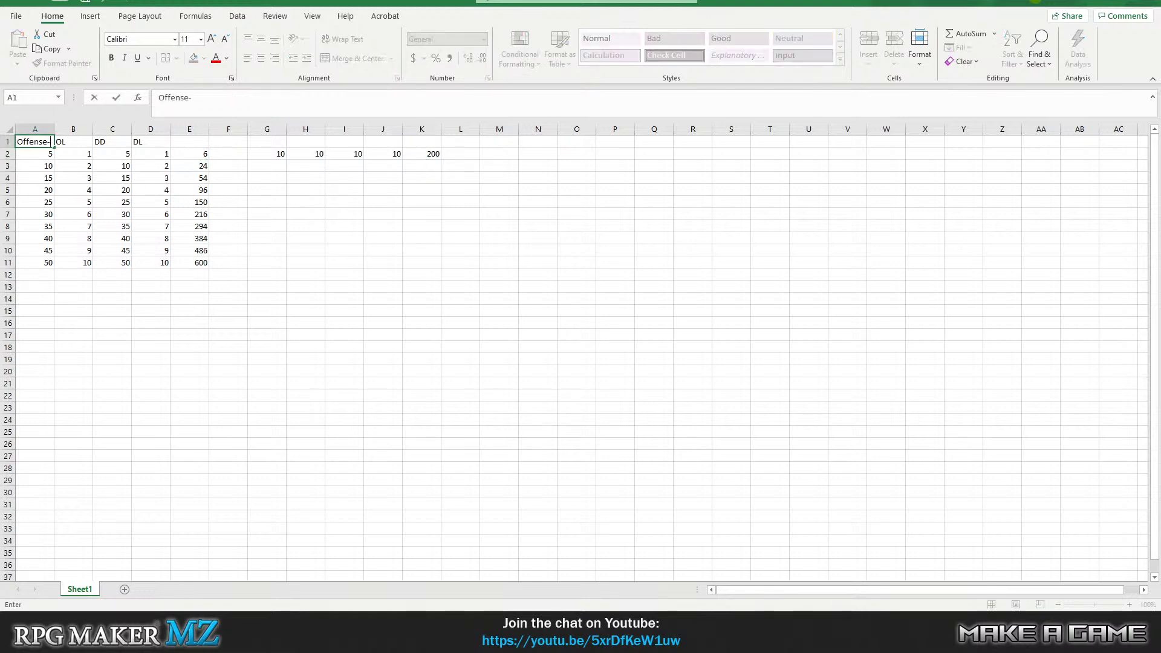
pyautogui.write('Attack')
pyautogui.press('Tab')
pyautogui.write('Of ')
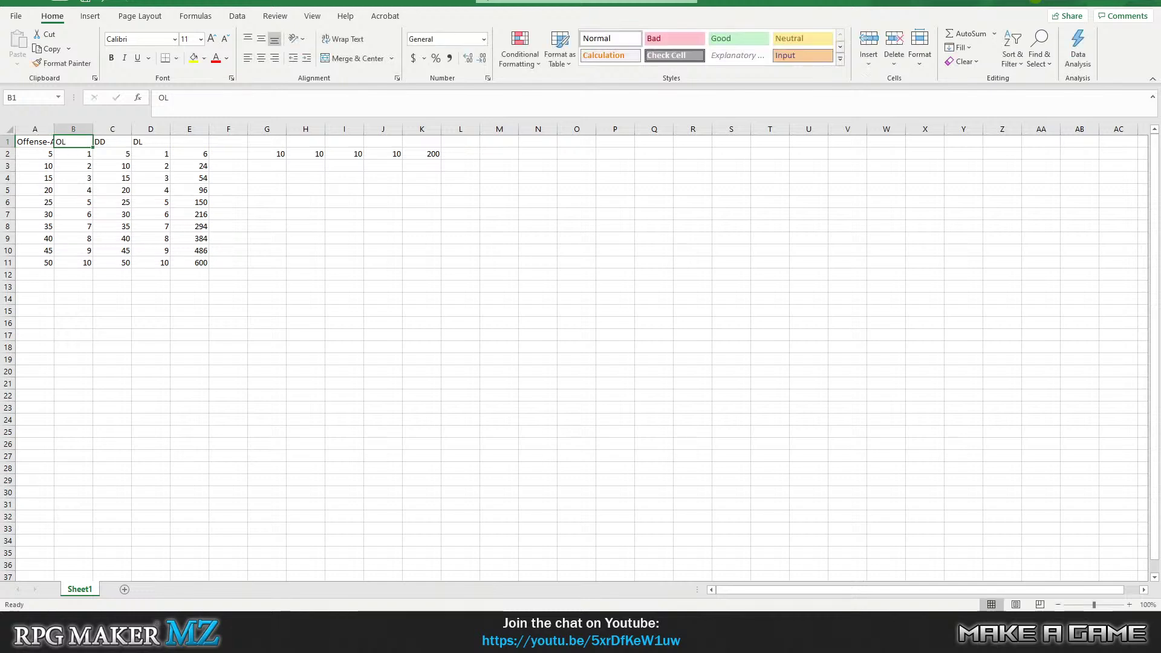
pyautogui.write('fense-')
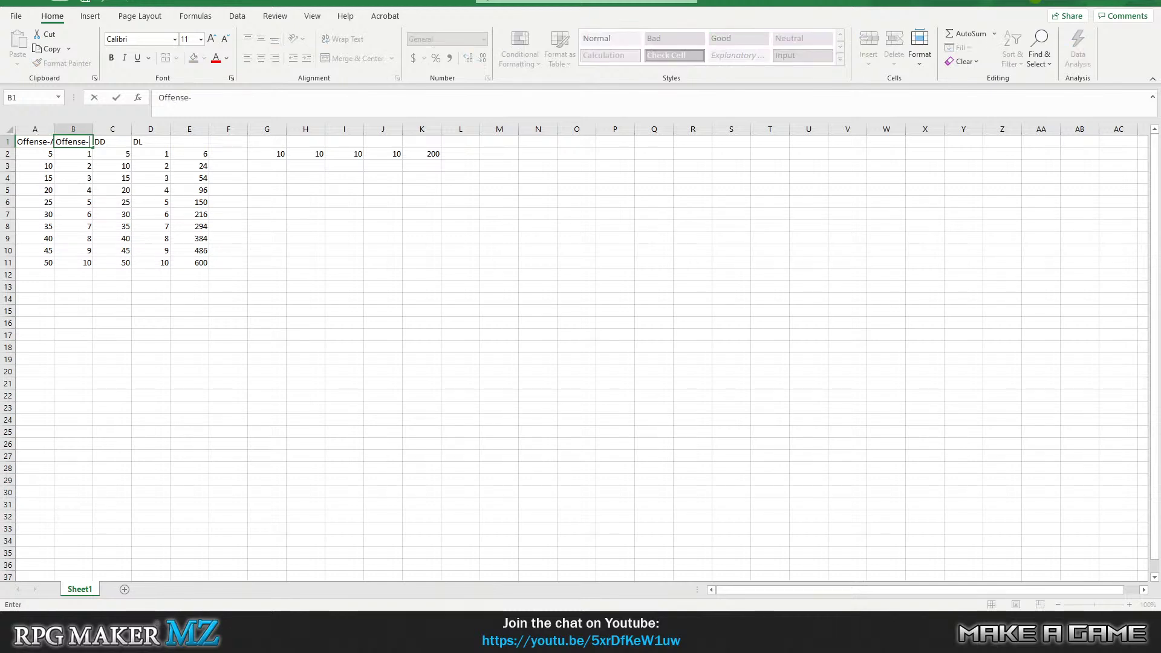
pyautogui.write('Level')
pyautogui.press('Tab')
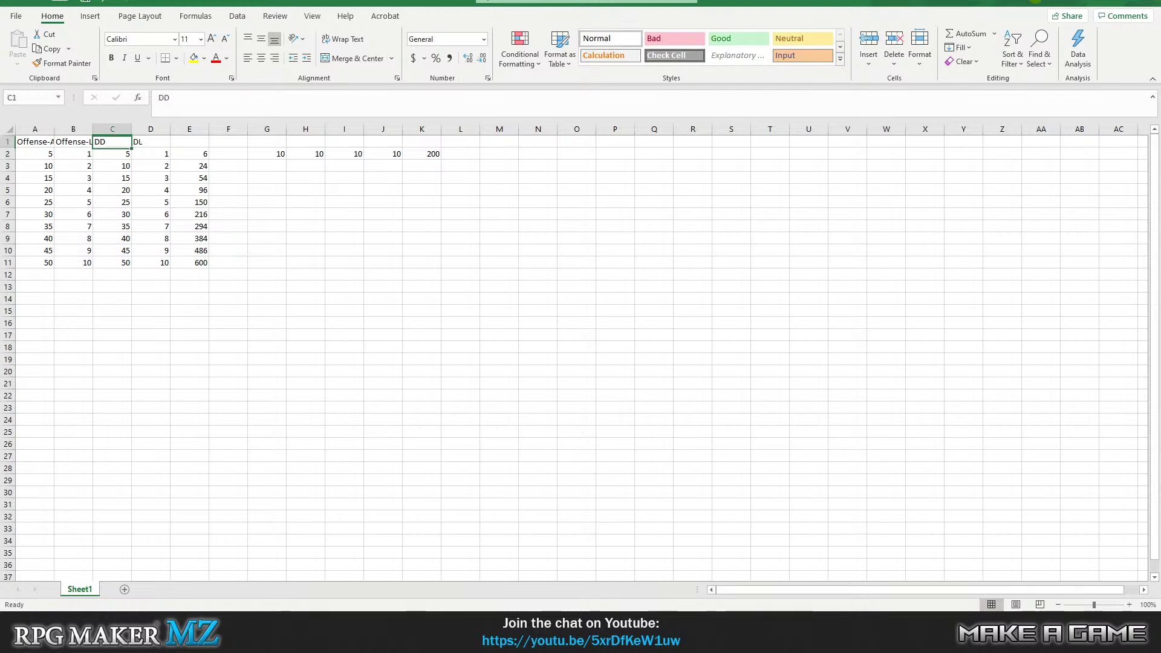
pyautogui.write('Defense-Defense')
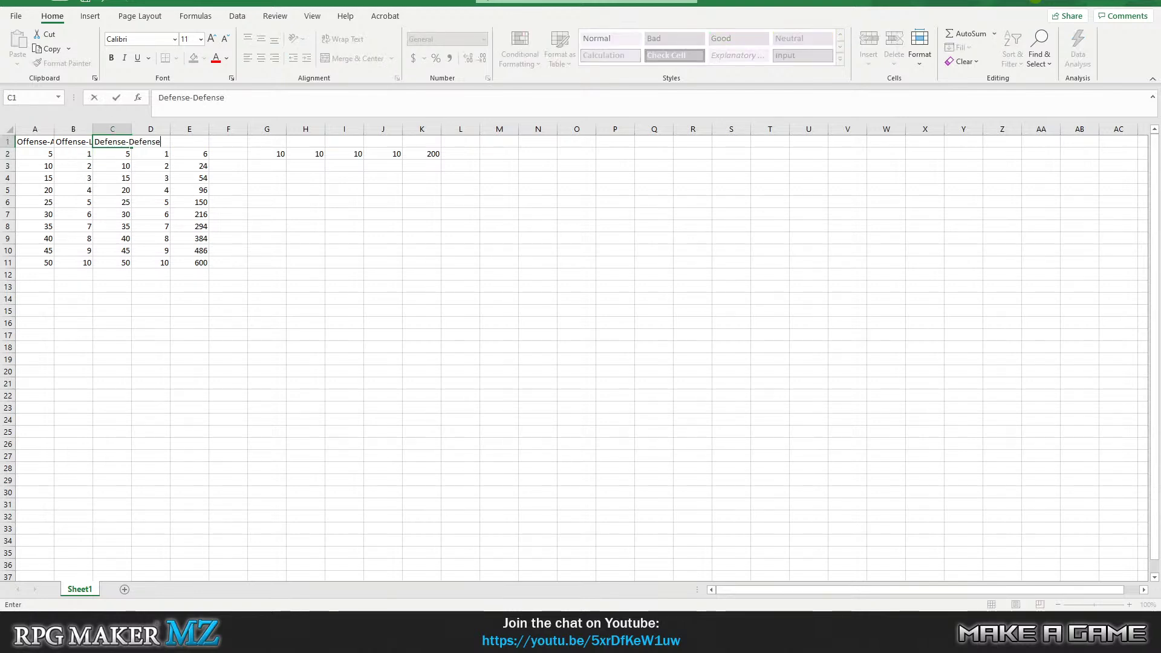
pyautogui.press('Tab')
pyautogui.write('Defe')
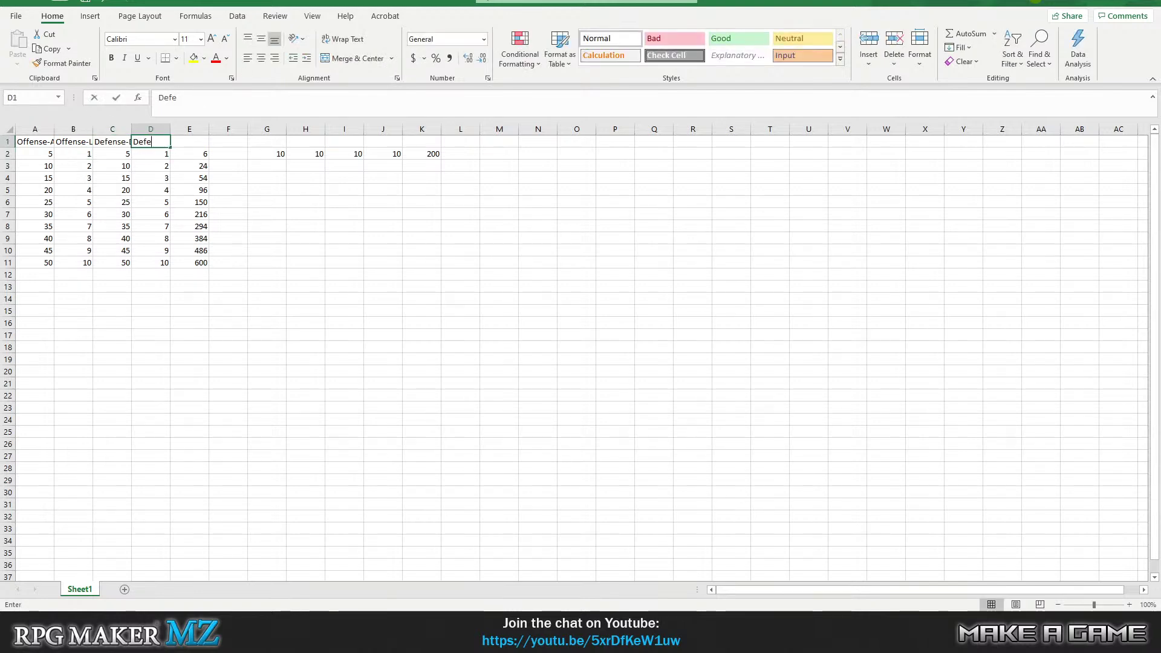
pyautogui.write('nse-Level')
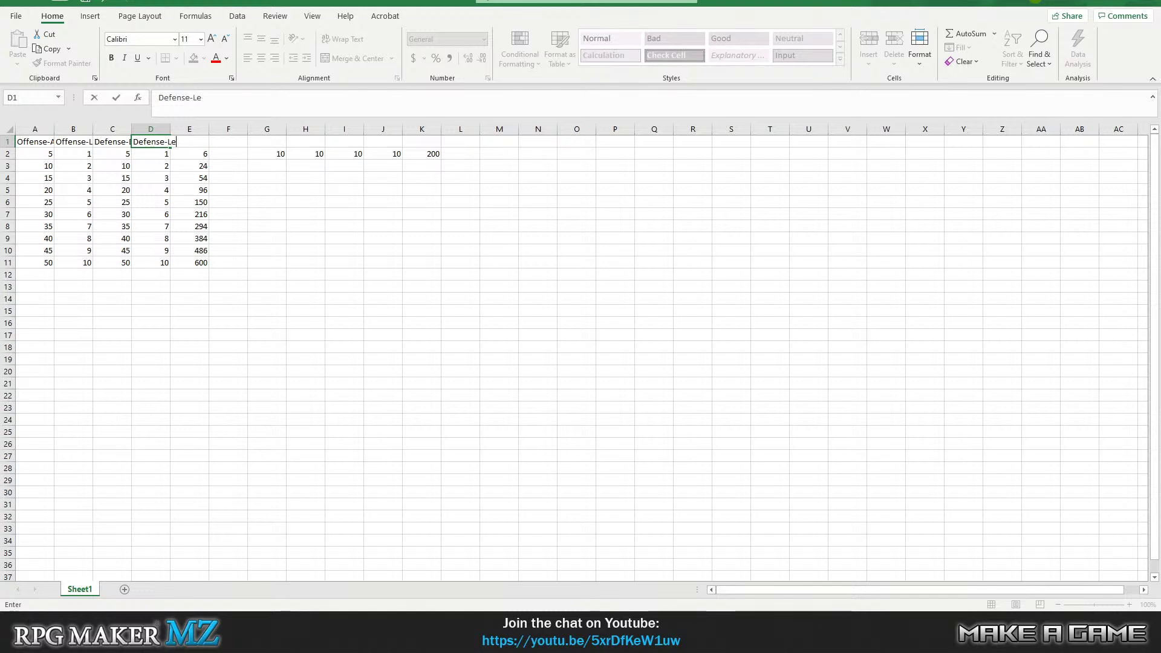
pyautogui.press('Return')
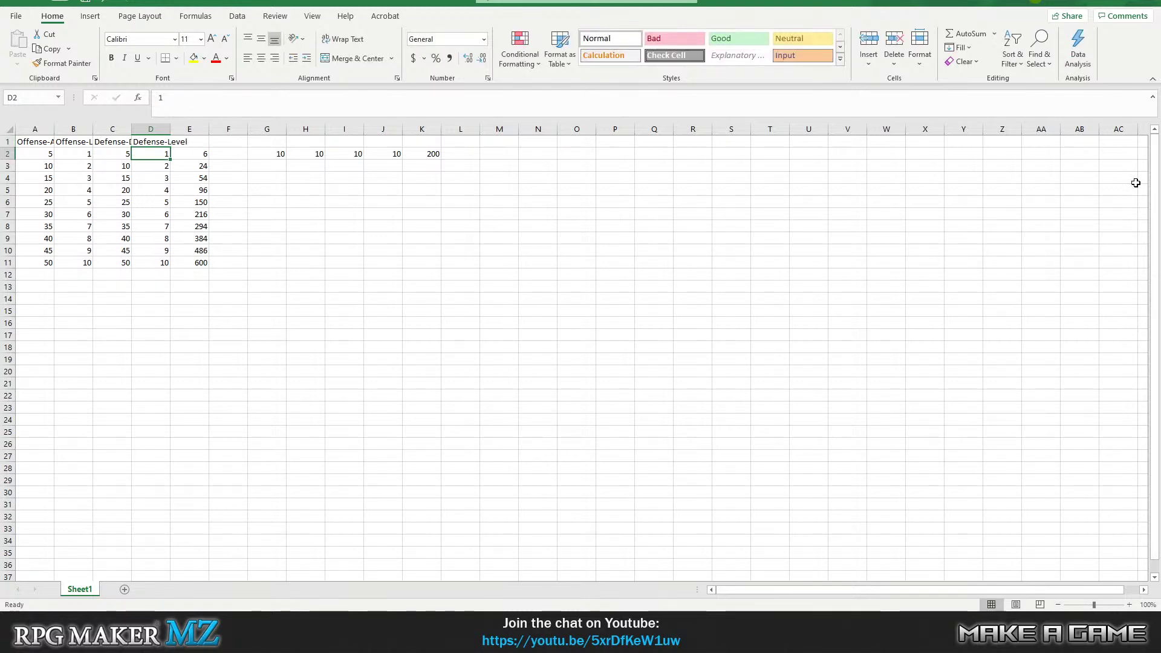
# - Set the width of columns A through D to 20
pyautogui.moveTo(35, 129); pyautogui.dragTo(151, 129)
pyautogui.rightClick(150, 129)
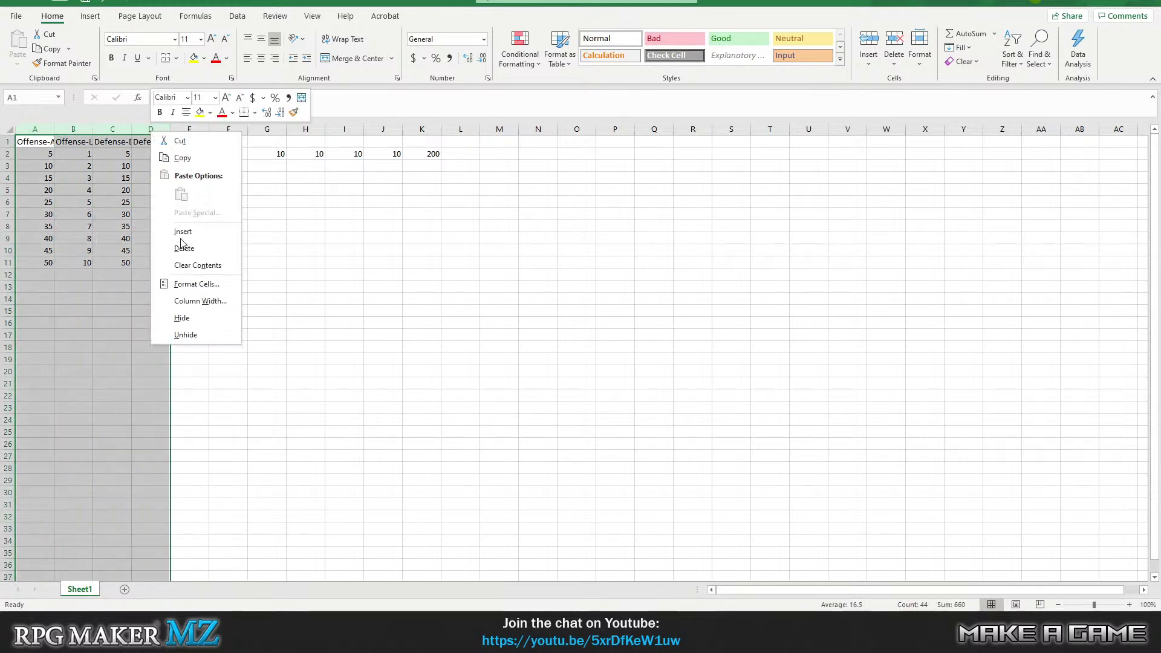
pyautogui.click(196, 300)
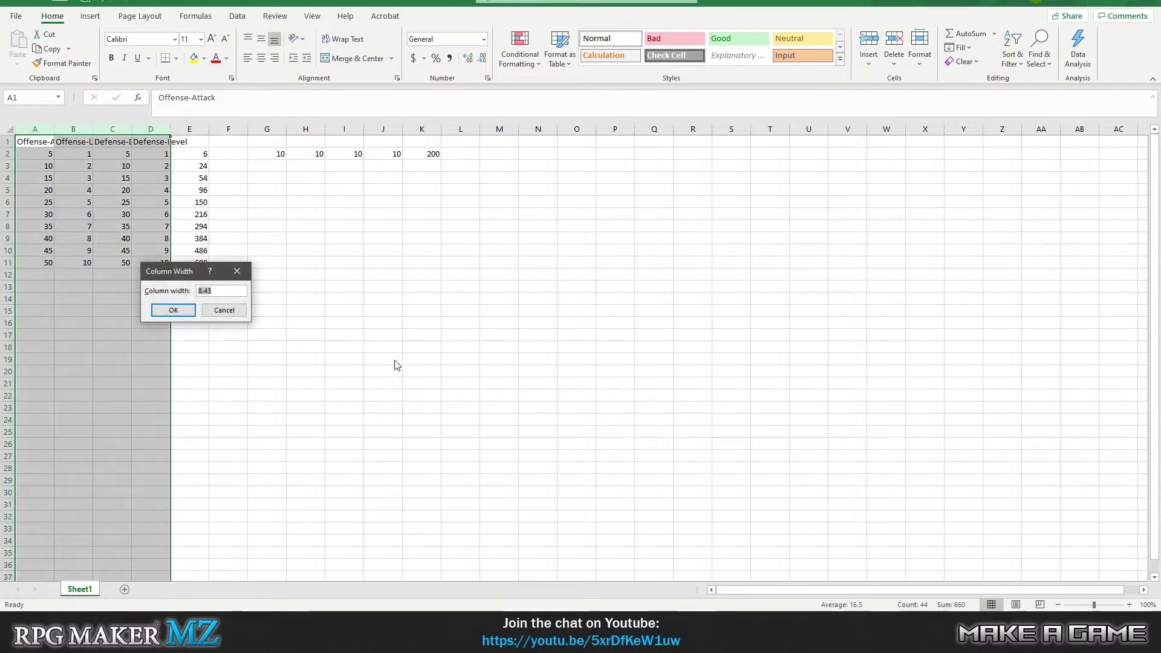
pyautogui.write('20')
pyautogui.press('Return')
pyautogui.click(531, 277)
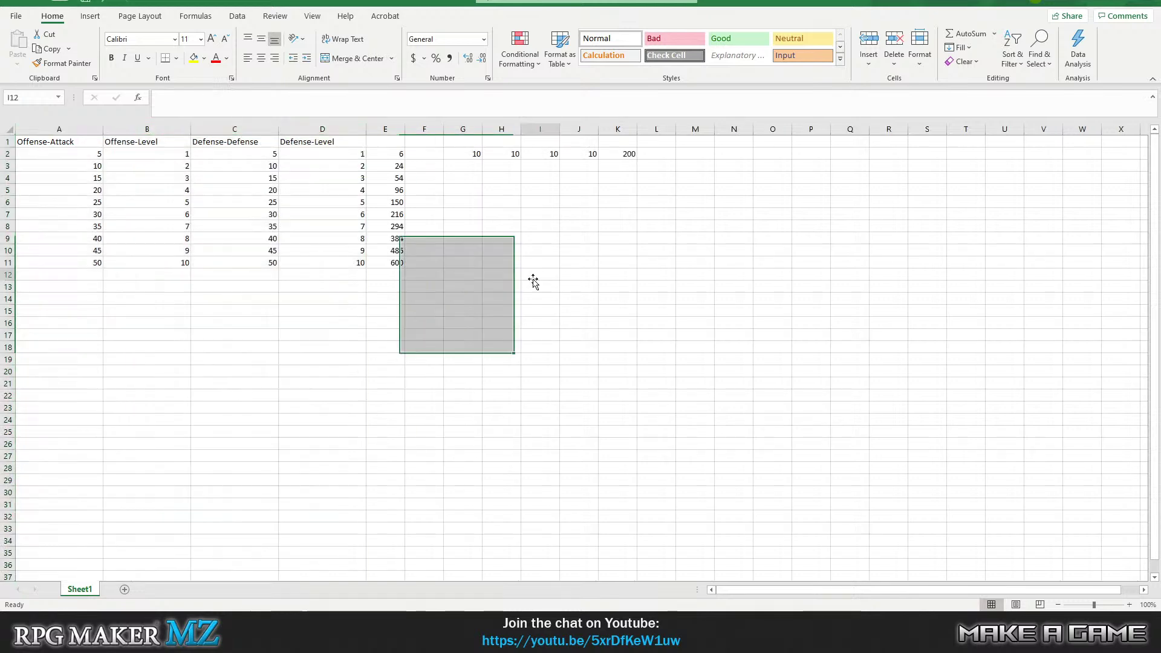
pyautogui.click(73, 141)
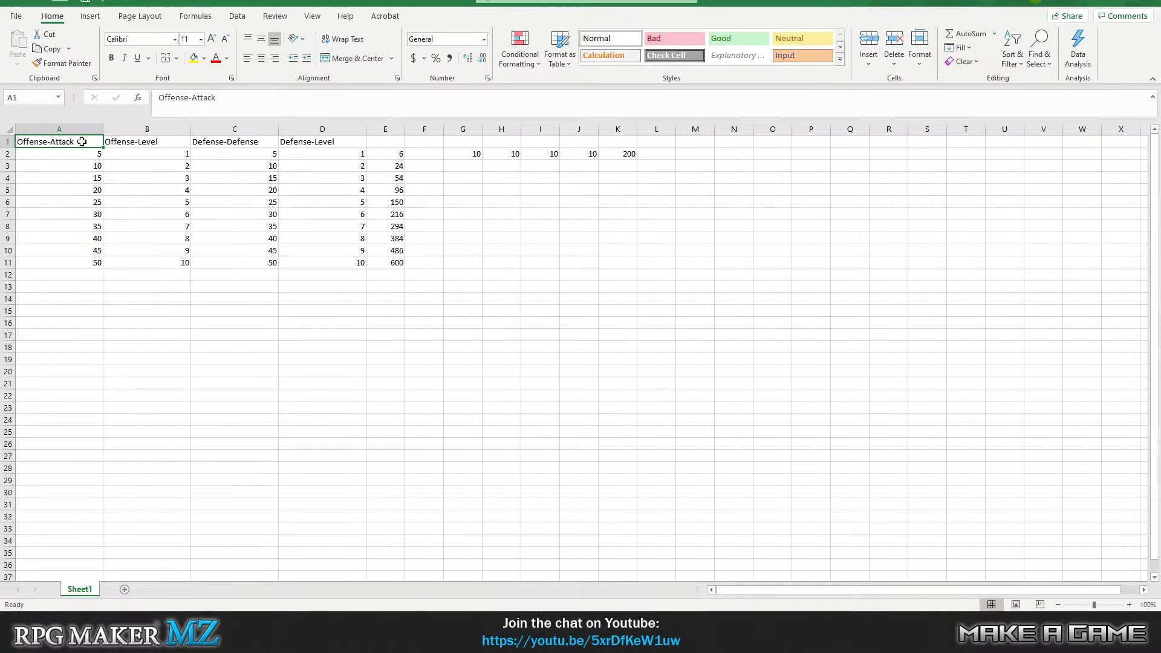
pyautogui.click(155, 142)
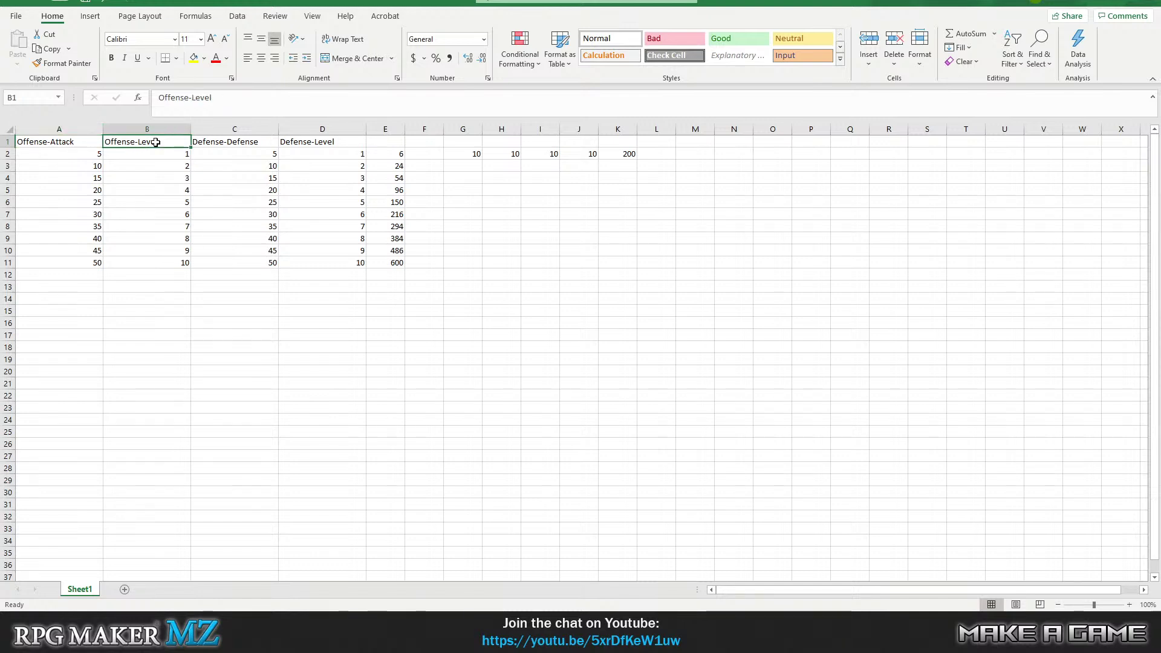
pyautogui.click(233, 143)
pyautogui.click(327, 143)
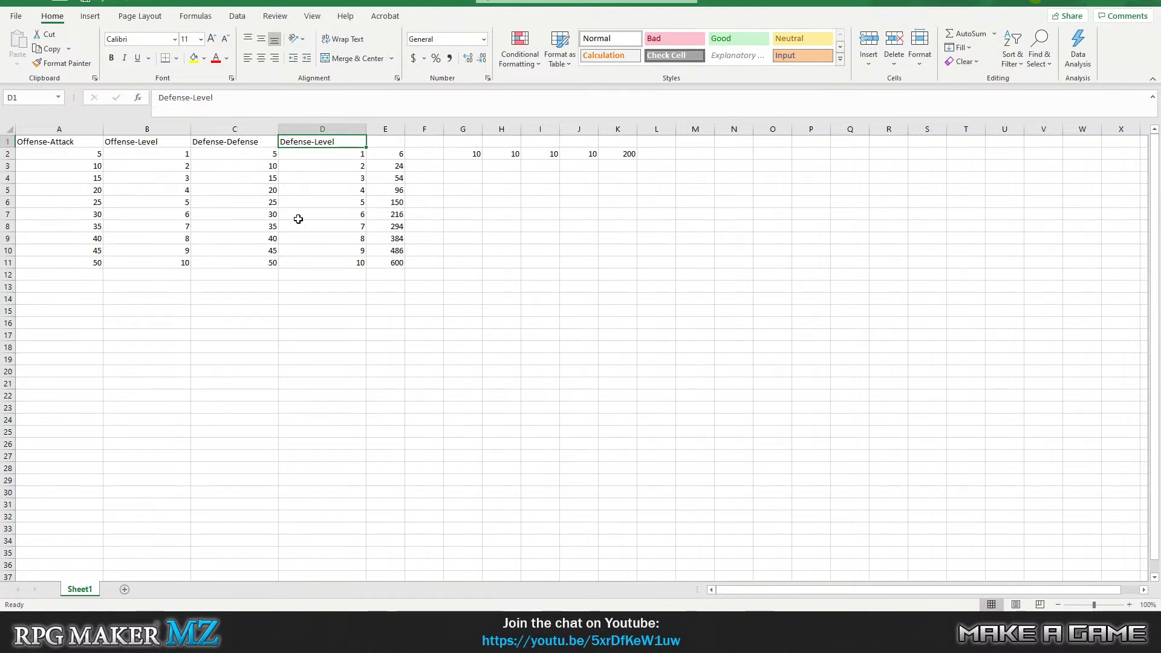
pyautogui.click(400, 156)
pyautogui.click(389, 201)
pyautogui.click(391, 240)
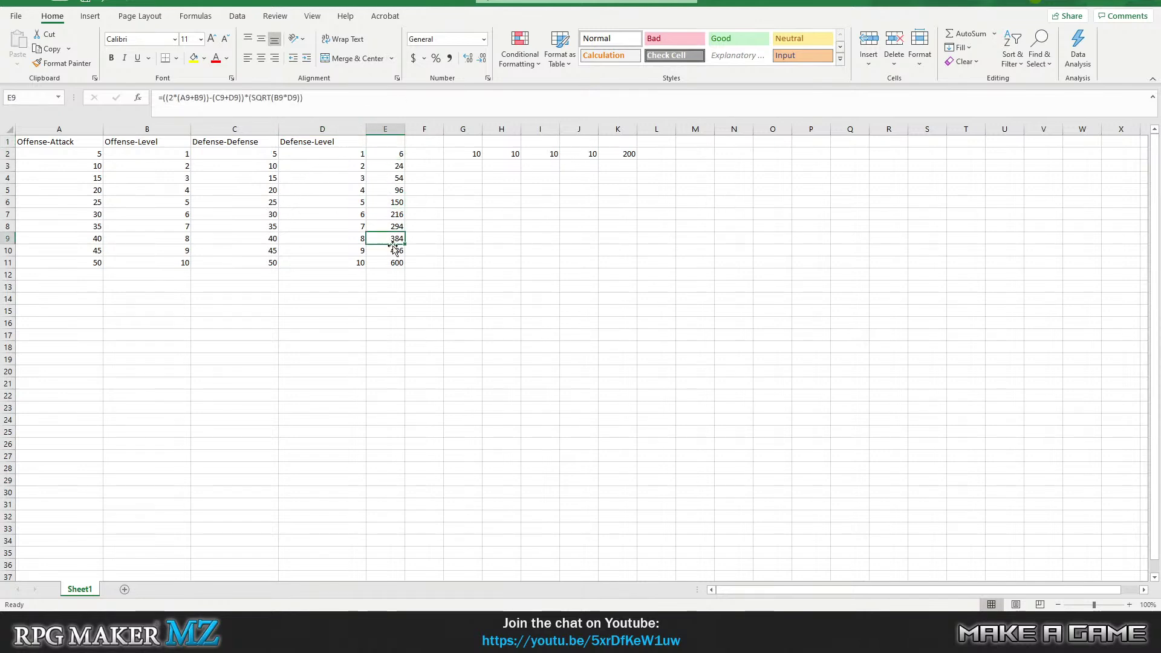
pyautogui.click(394, 262)
pyautogui.click(393, 227)
pyautogui.click(393, 178)
pyautogui.click(394, 153)
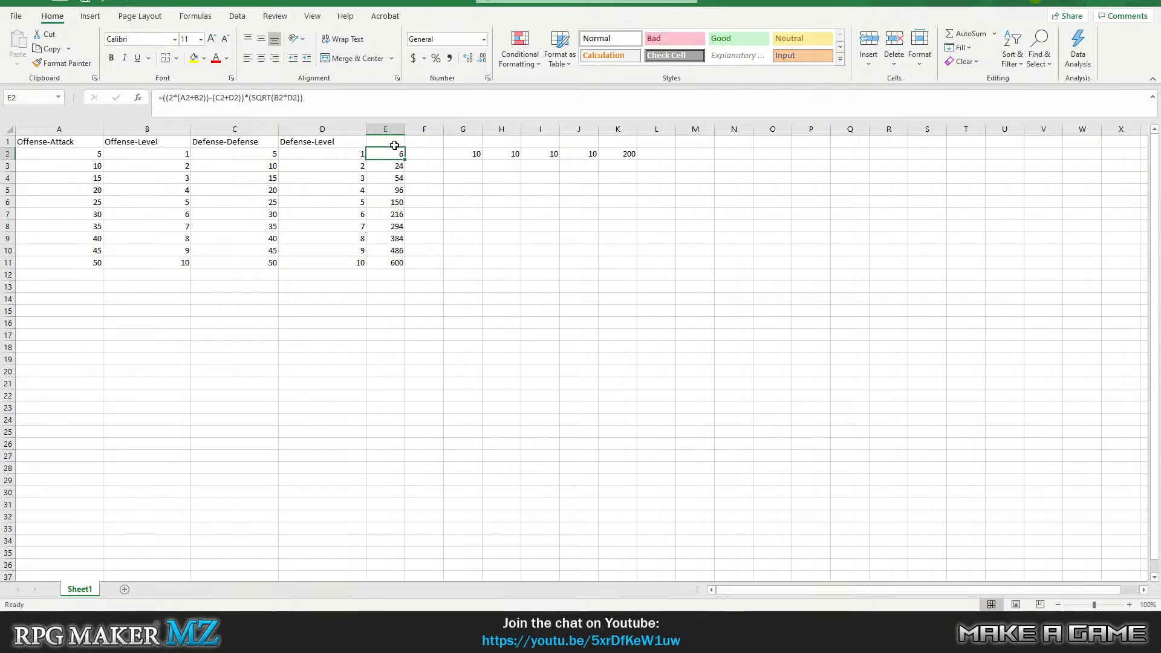
pyautogui.click(470, 190)
pyautogui.click(375, 155)
pyautogui.click(615, 154)
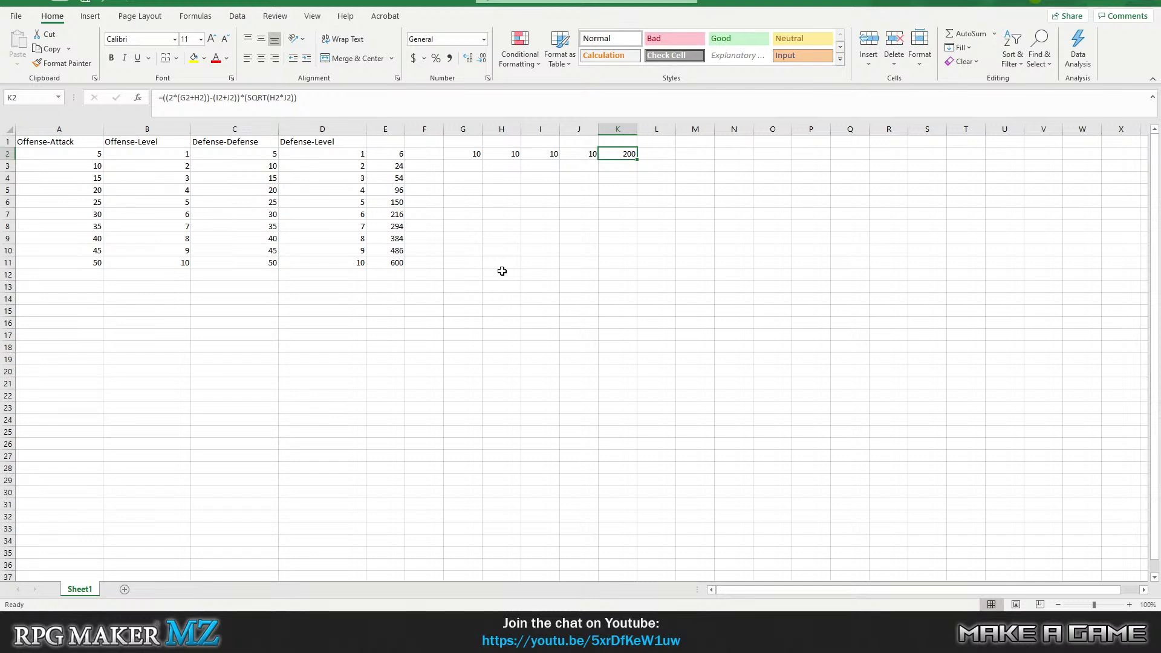
pyautogui.click(612, 173)
pyautogui.click(528, 174)
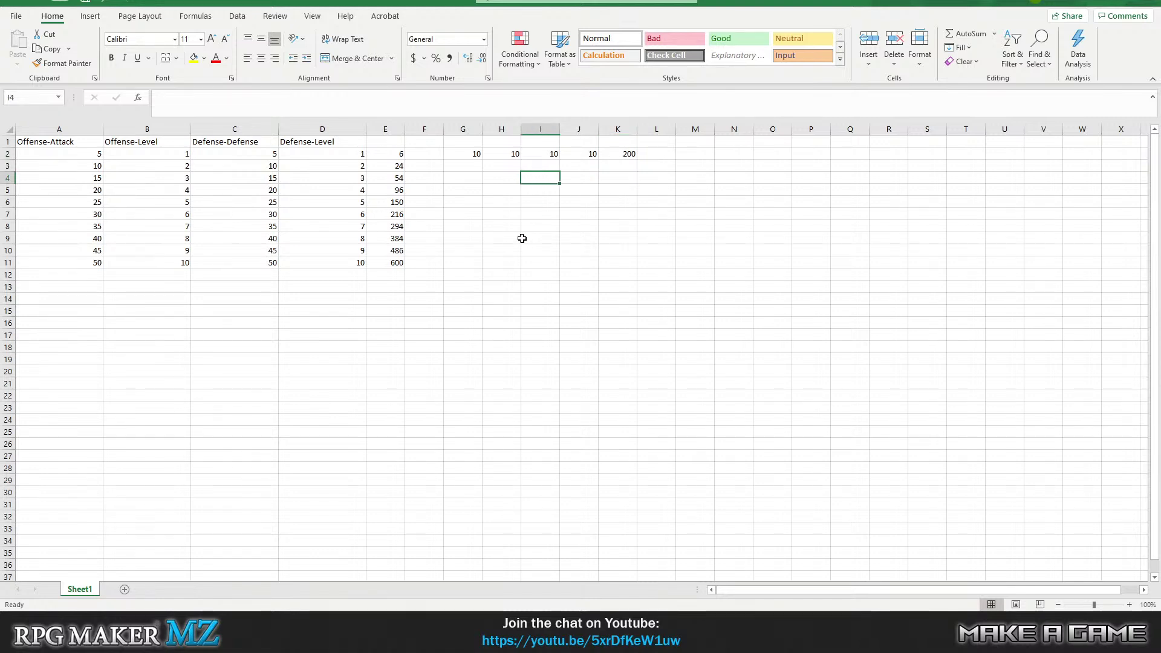
pyautogui.click(220, 144)
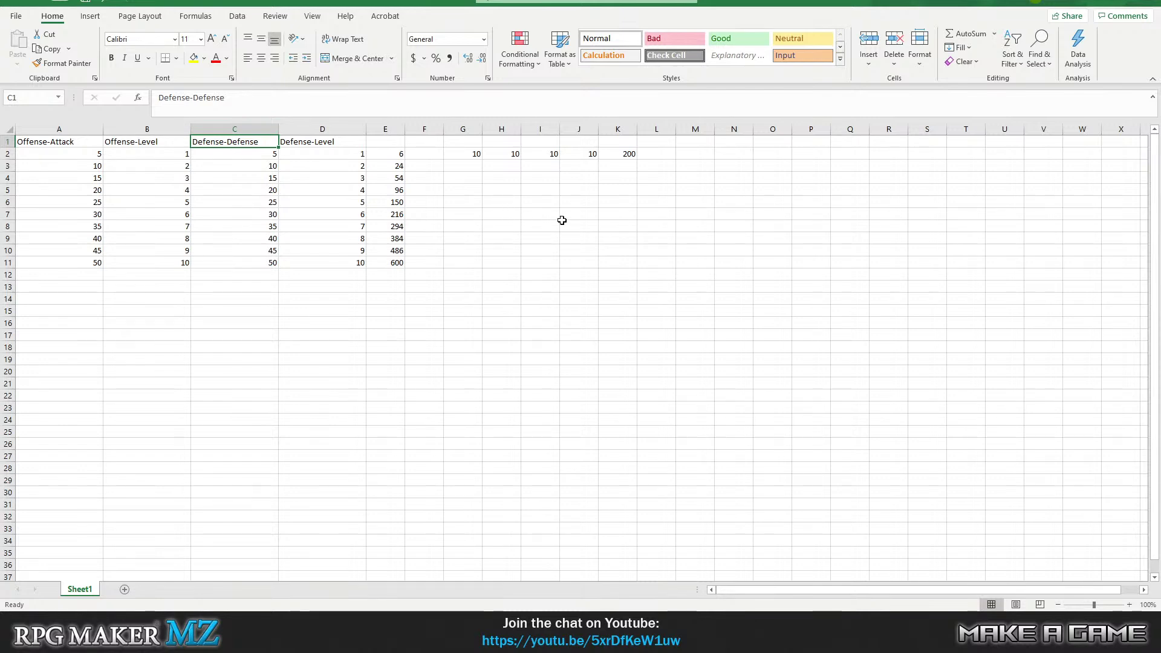
pyautogui.click(612, 164)
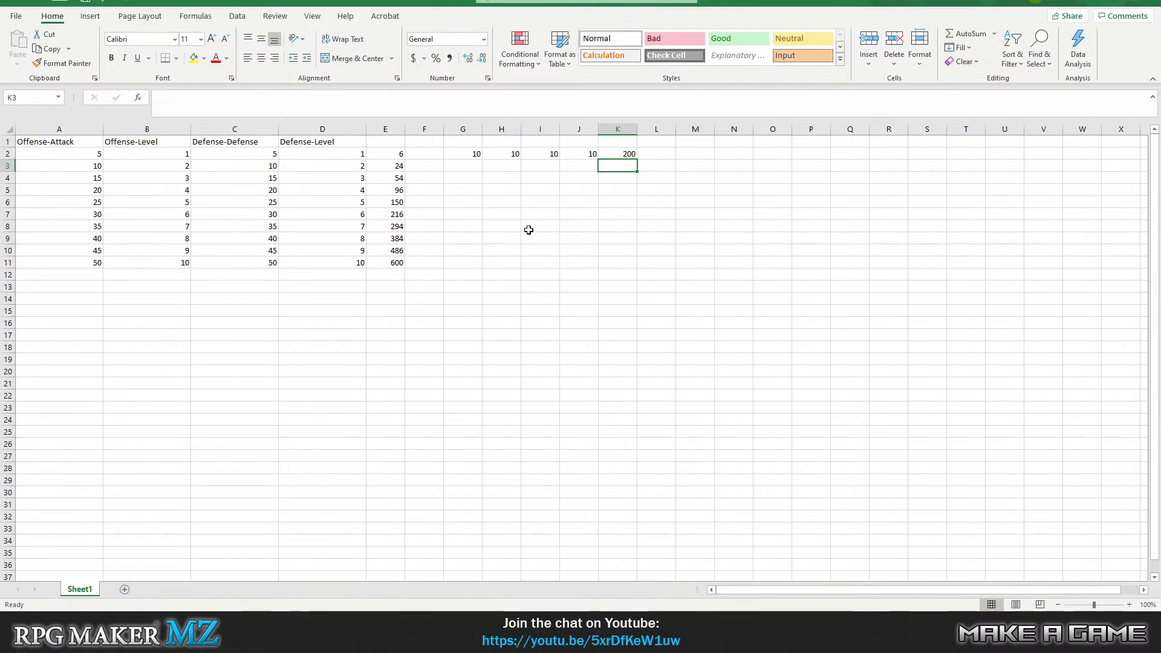
# - Check the row 2 inputs in G2–J2 and the K2 damage formula, then return to the Notepad notes
pyautogui.click(487, 172)
pyautogui.click(472, 156)
pyautogui.click(500, 155)
pyautogui.click(550, 154)
pyautogui.click(616, 148)
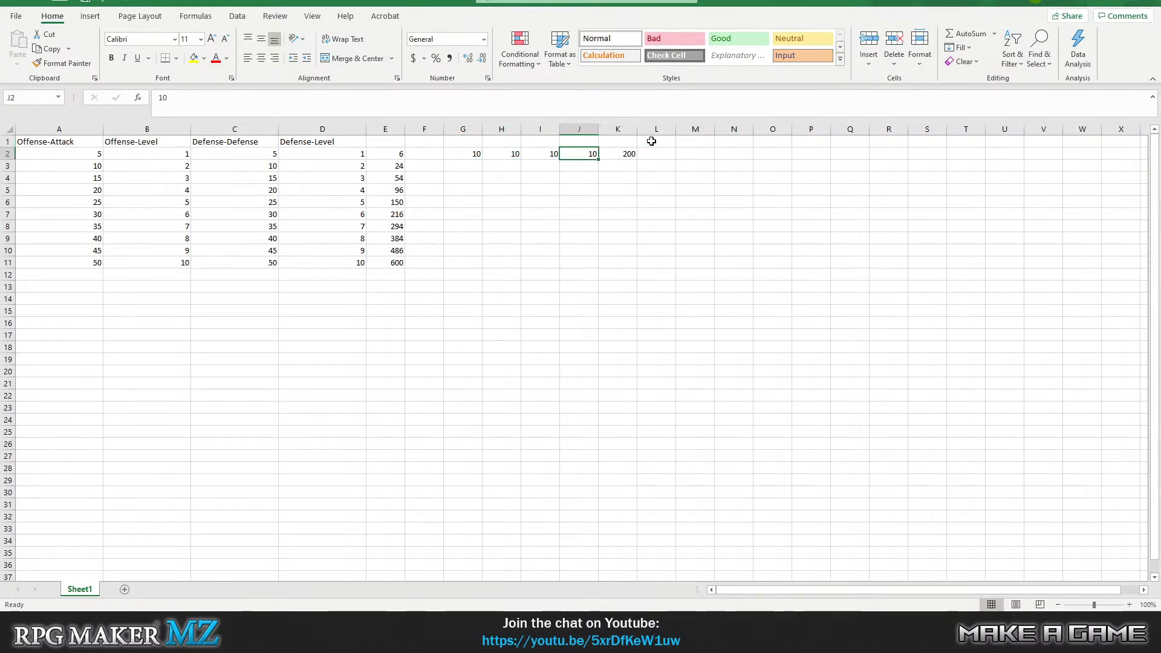
pyautogui.click(615, 152)
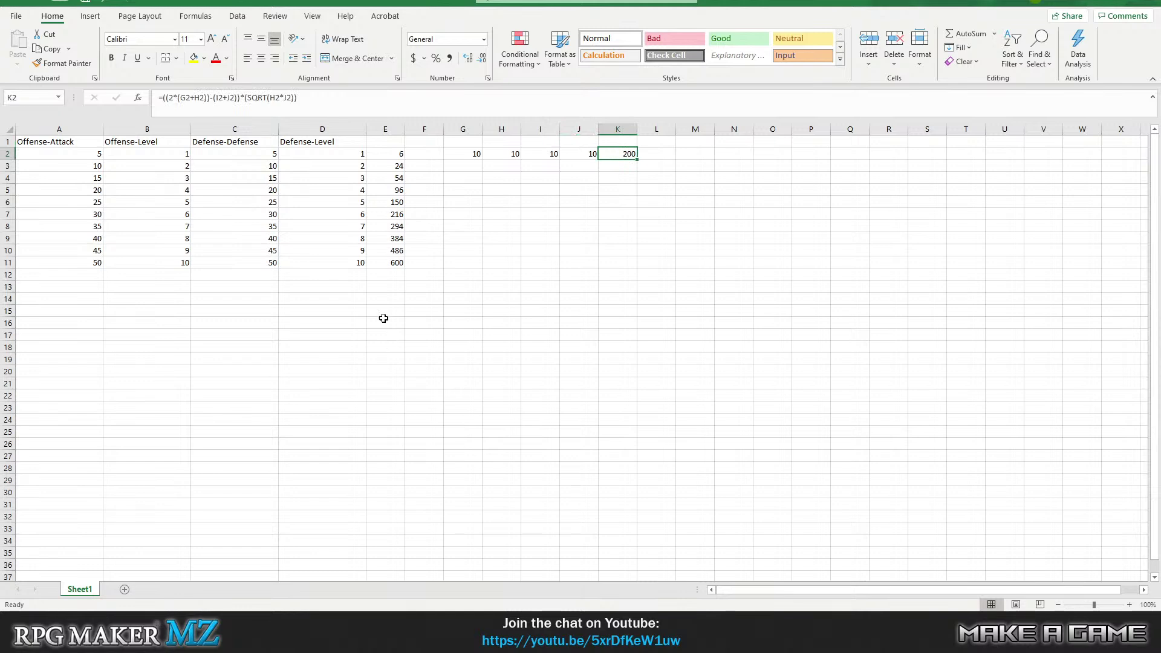
pyautogui.hotkey('alt', 'Tab')
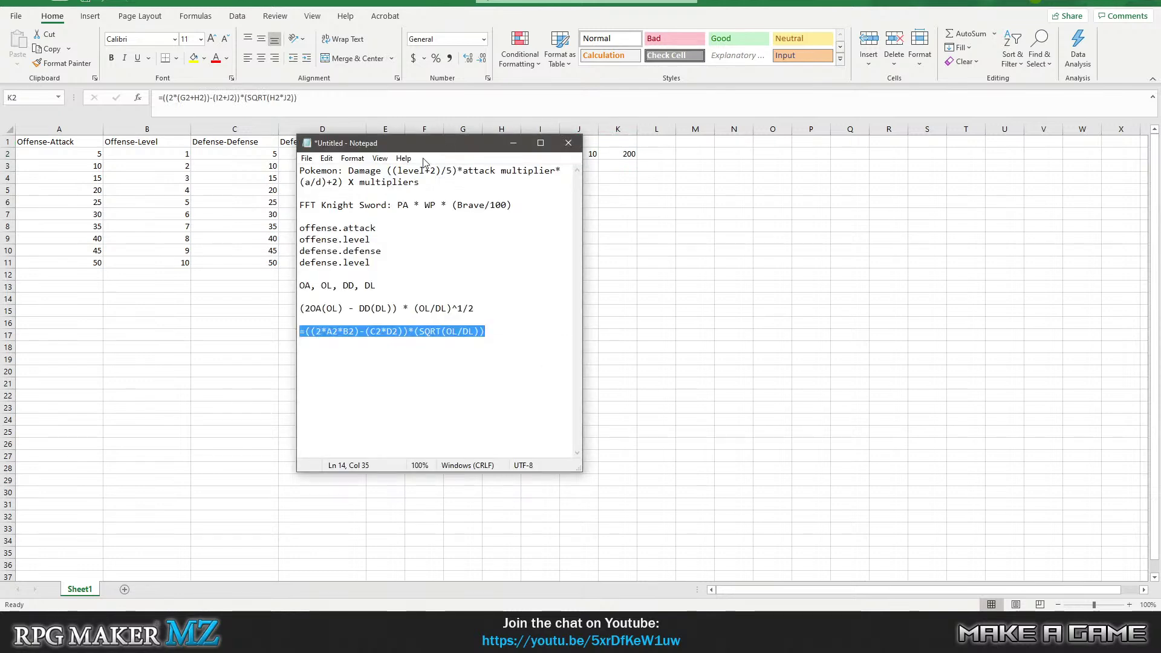
# - Start a new Notepad line below the spreadsheet formula reading y=50x
pyautogui.moveTo(420, 147); pyautogui.dragTo(256, 210)
pyautogui.click(332, 445)
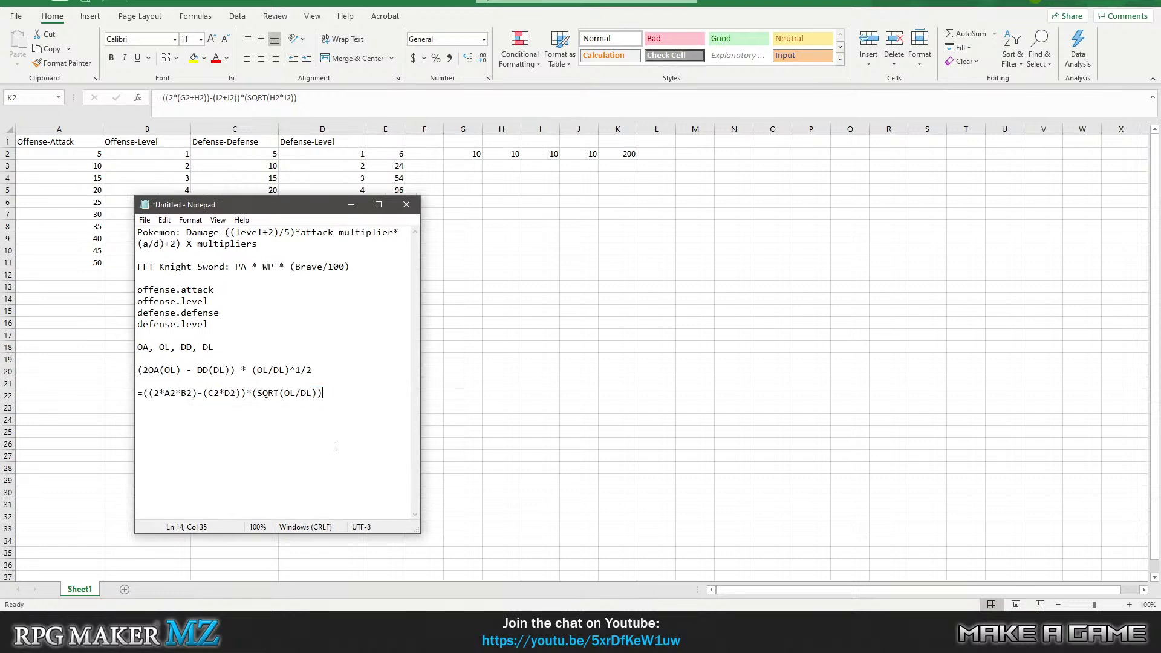
pyautogui.write('y=50x')
# - Complete the line as y=50x-250 * (x/10)^1/2 and move Notepad off screen
pyautogui.press('Up')
pyautogui.press('Up')
pyautogui.press('Right')
pyautogui.press('Right')
pyautogui.press('Left')
pyautogui.press('Left')
pyautogui.press('Down')
pyautogui.press('Down')
pyautogui.write('250 * (x/10)')
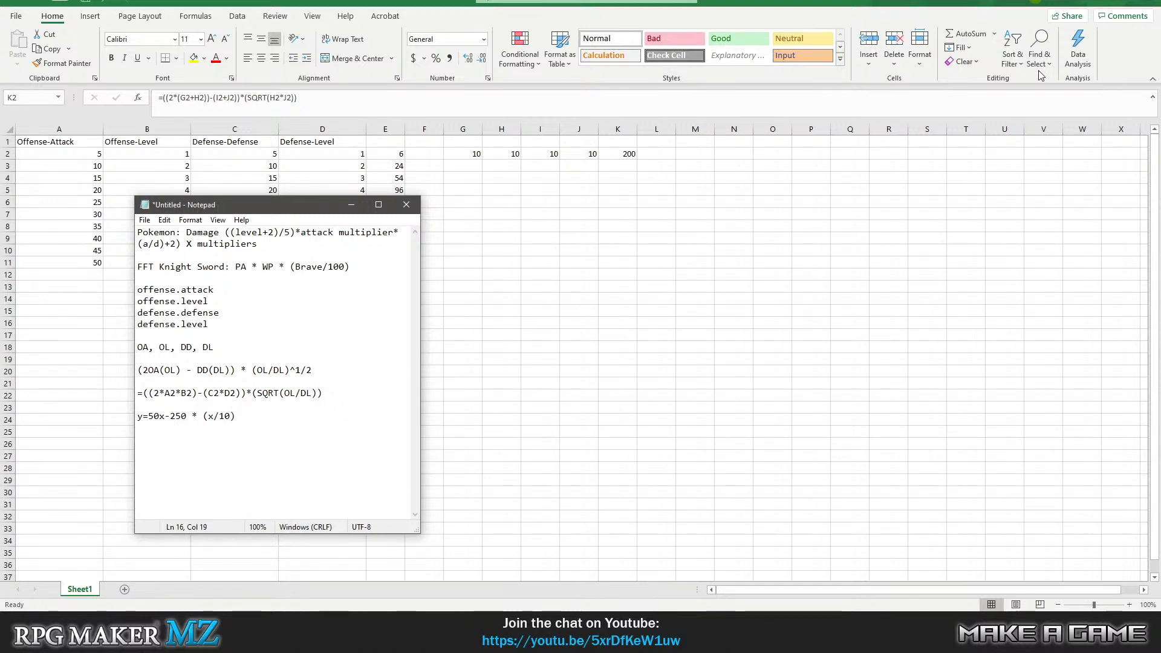
pyautogui.write('^1/2')
pyautogui.moveTo(289, 411); pyautogui.dragTo(136, 416)
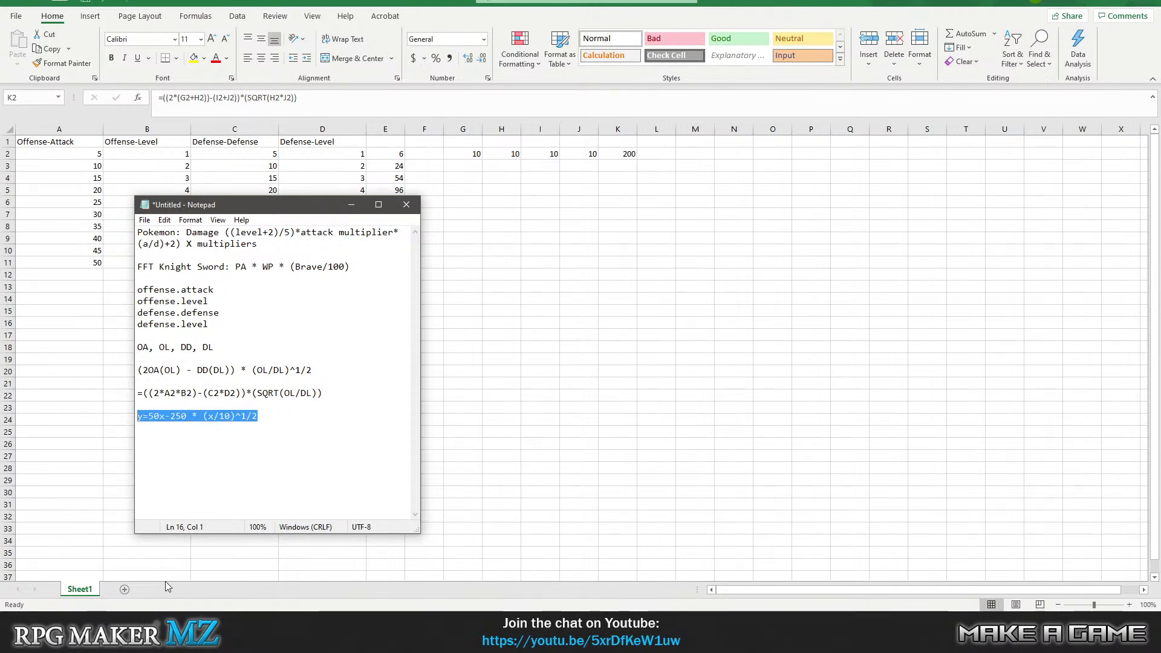
pyautogui.moveTo(233, 203); pyautogui.dragTo(1160, 242)
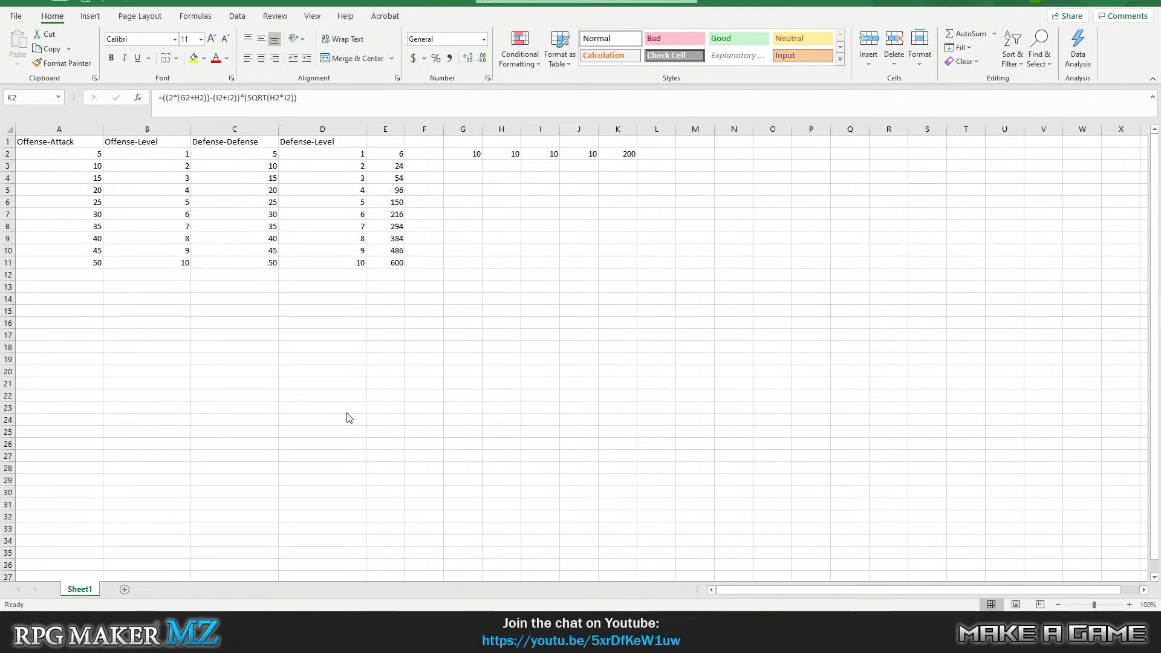
# - Bring Desmos forward and delete the old y=x^1/2 expression
pyautogui.moveTo(323, 640)
pyautogui.click(357, 574)
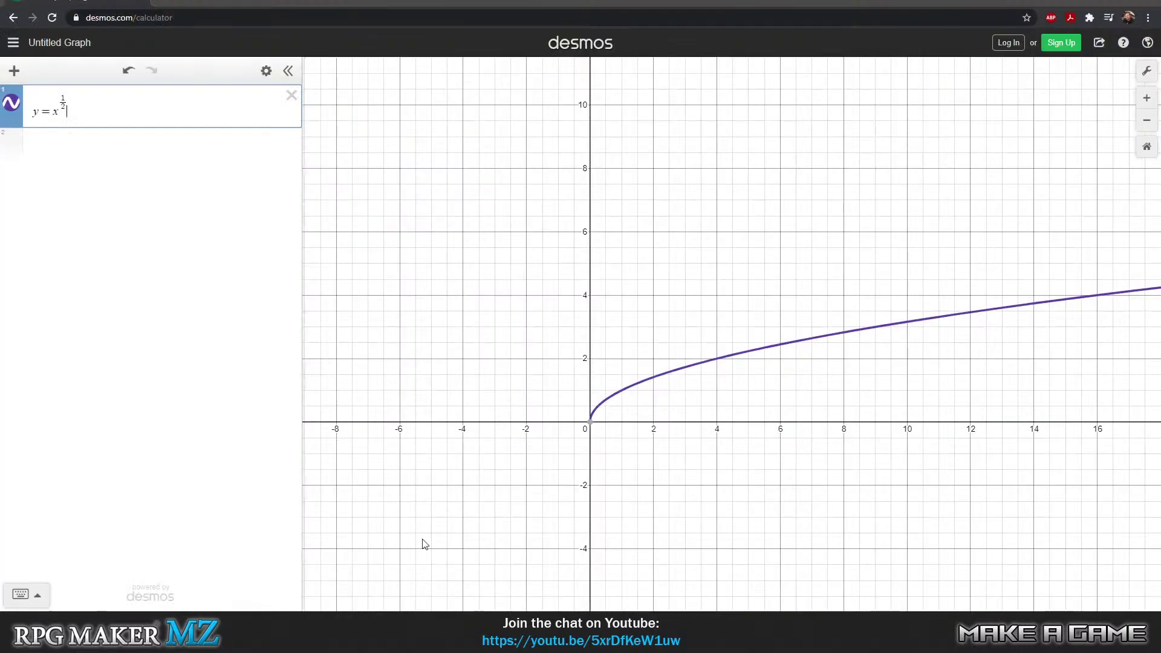
pyautogui.moveTo(99, 103); pyautogui.dragTo(3, 103)
pyautogui.press('BackSpace')
# - Enter y=(50x-250)*((x/10)^(1/2)) and add a new empty expression row
pyautogui.write('y=50x')
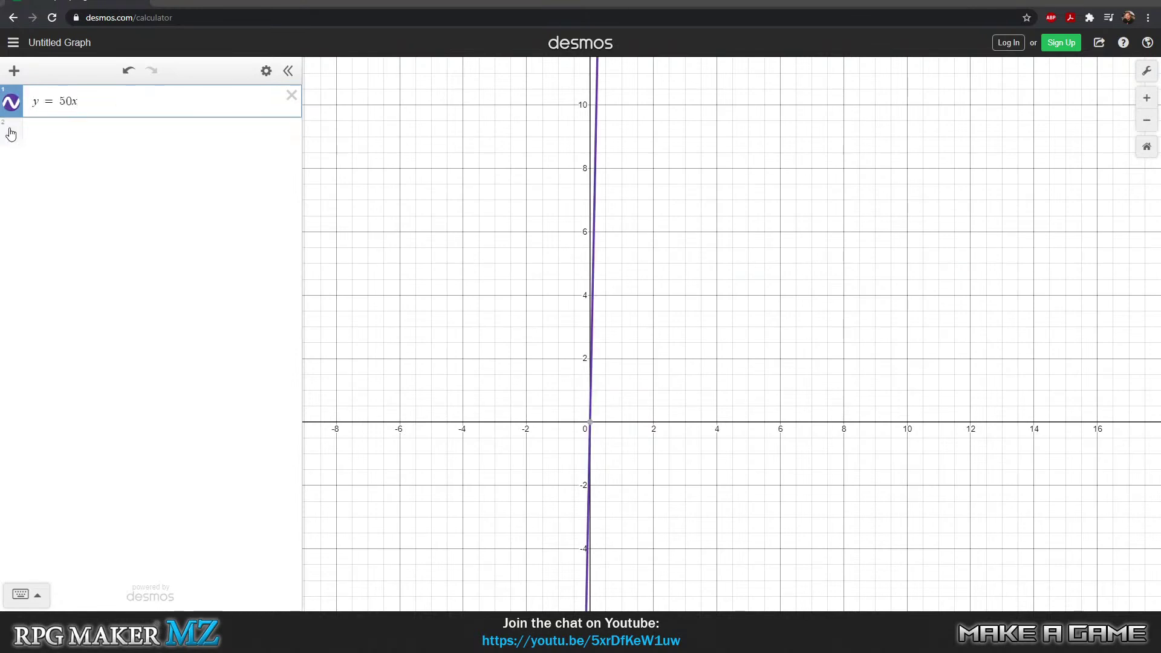
pyautogui.write('-250')
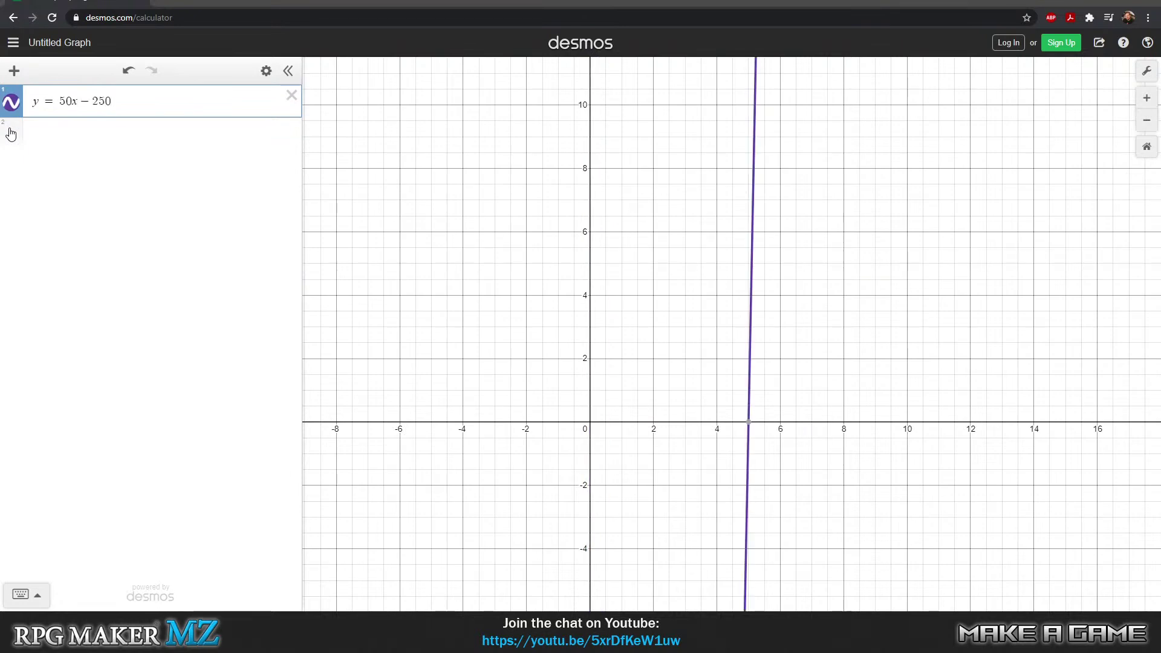
pyautogui.write(')')
pyautogui.press('Left')
pyautogui.press('Left')
pyautogui.press('Left')
pyautogui.press('Left')
pyautogui.press('Left')
pyautogui.press('Left')
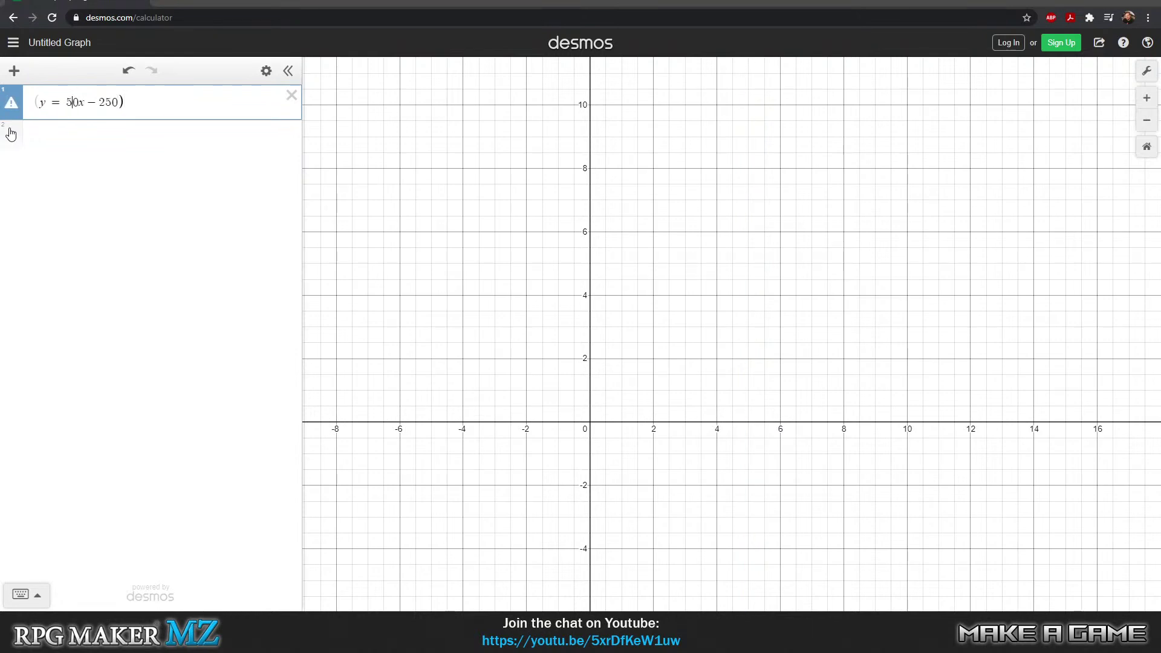
pyautogui.write('(')
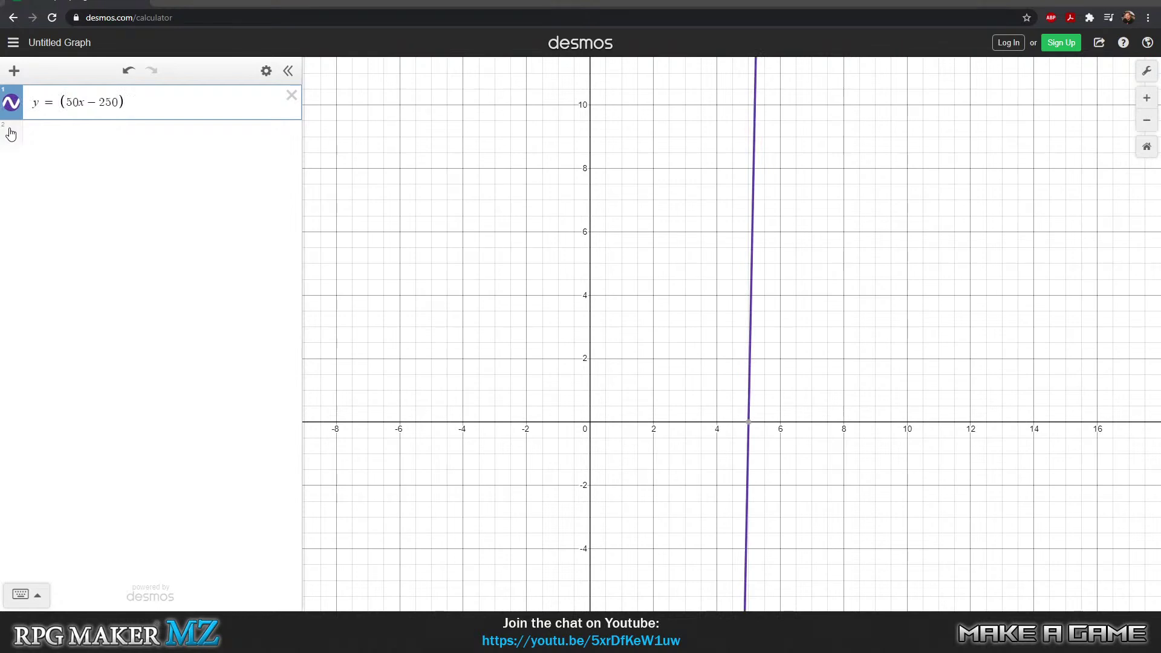
pyautogui.write('*')
pyautogui.press('BackSpace')
pyautogui.write('*')
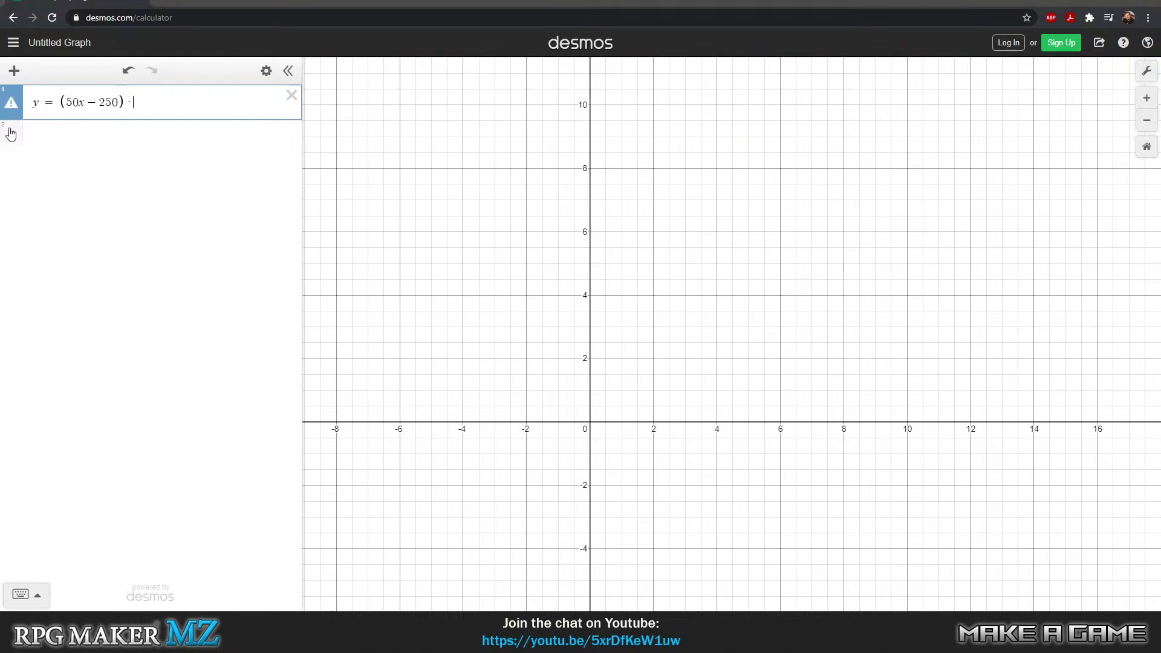
pyautogui.write('(x/10')
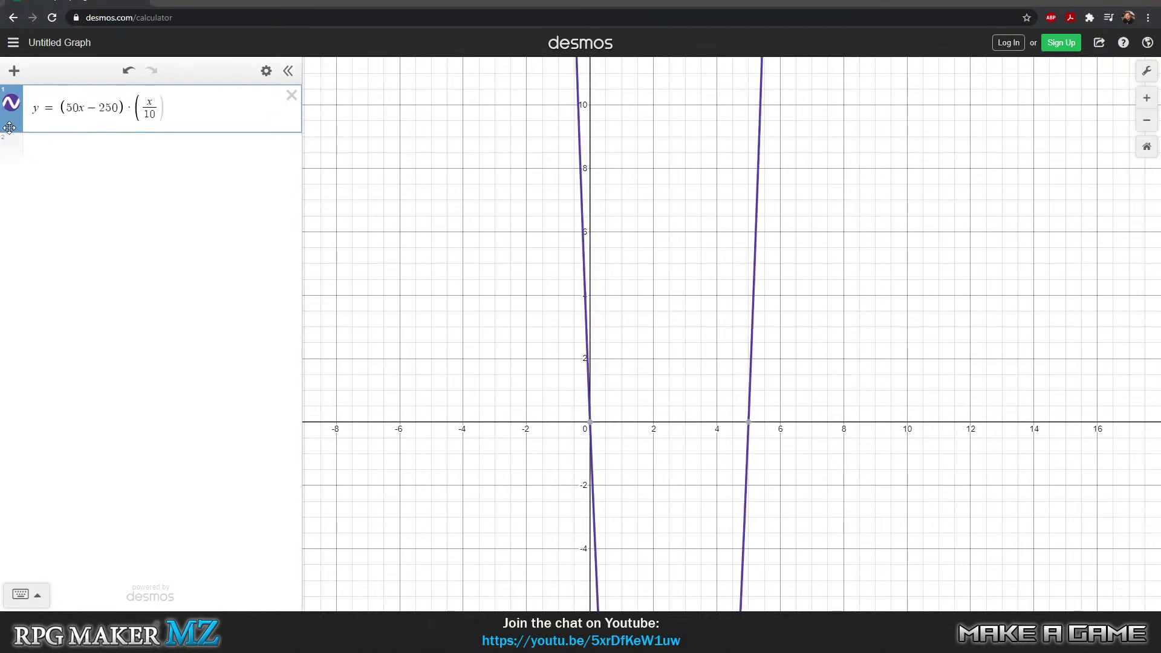
pyautogui.write('^1/4')
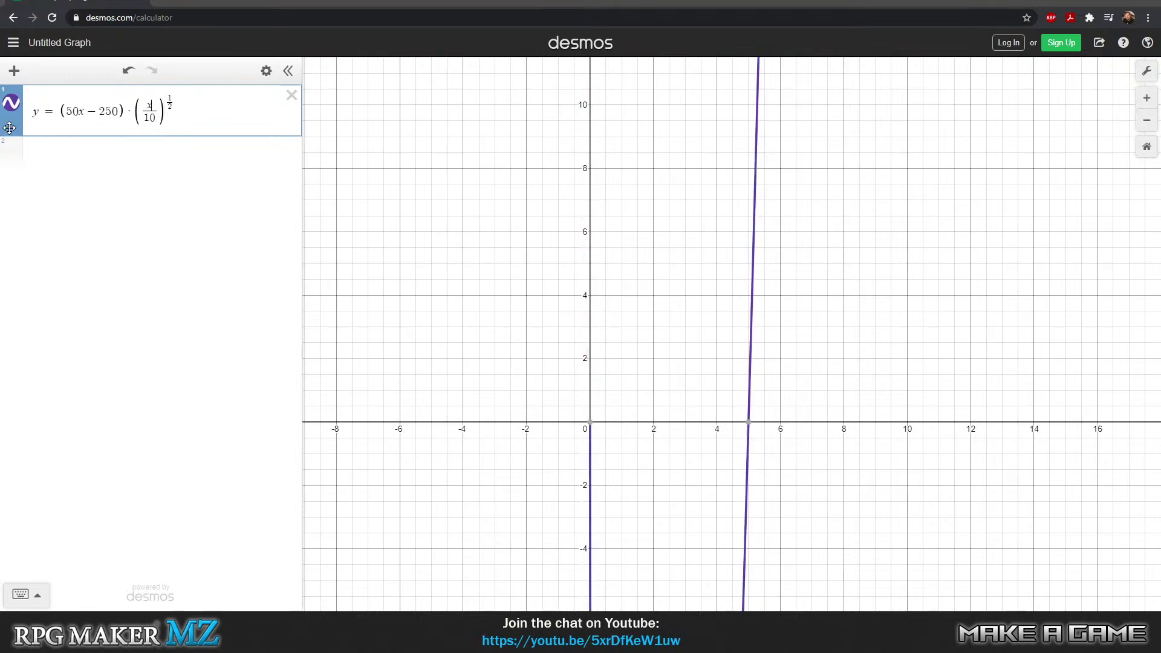
pyautogui.write('(')
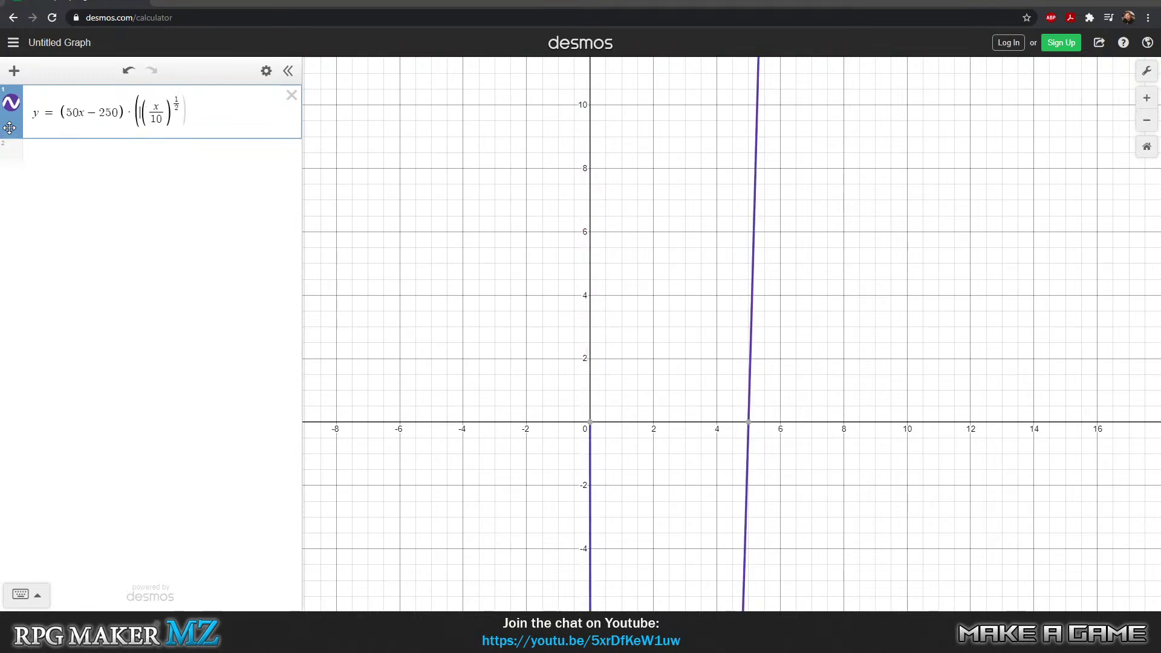
pyautogui.press('Right')
pyautogui.press('Right')
pyautogui.press('Right')
pyautogui.write(')')
pyautogui.press('Return')
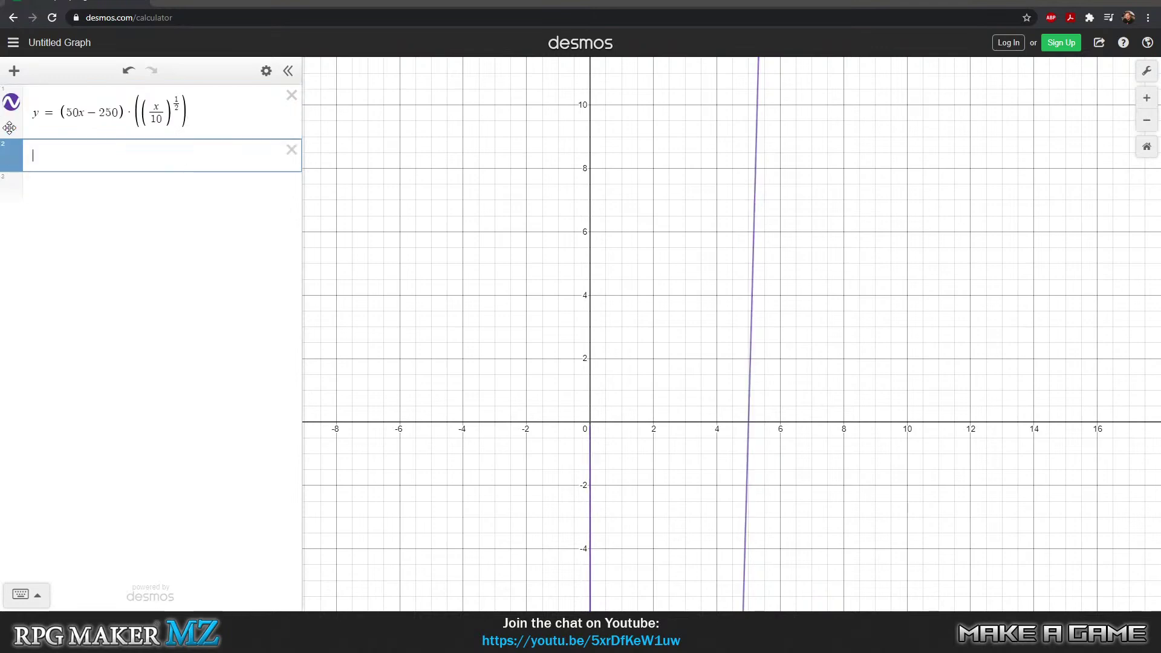
pyautogui.scroll(4, 819, 374)
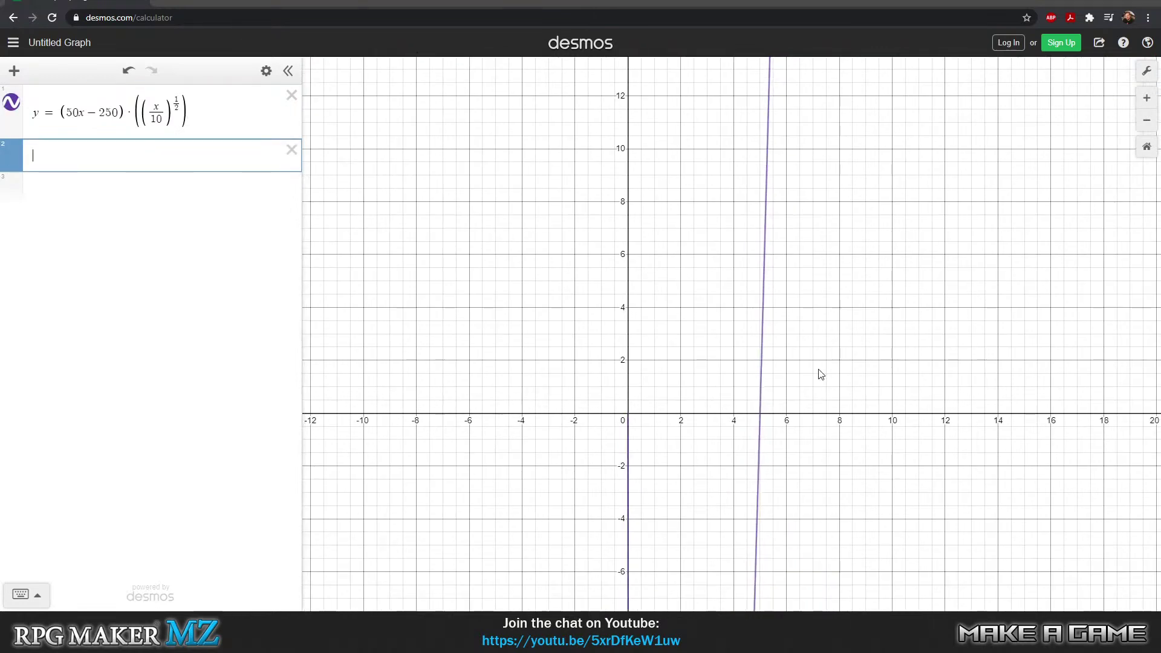
pyautogui.scroll(-8, 801, 347)
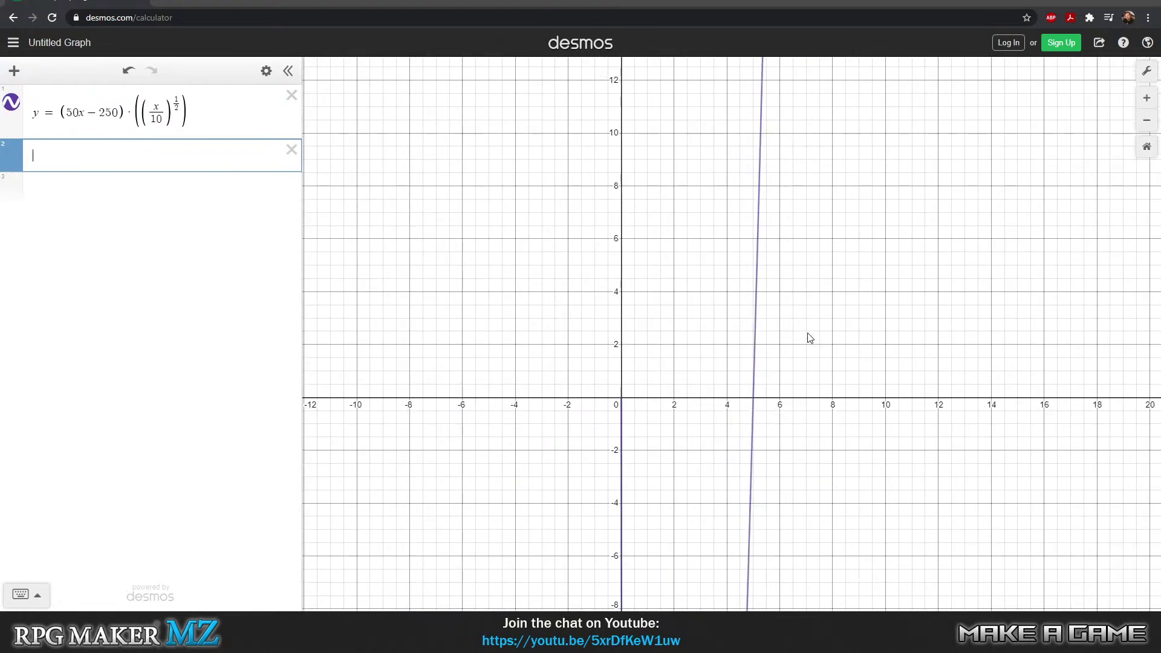
pyautogui.scroll(-3, 877, 334)
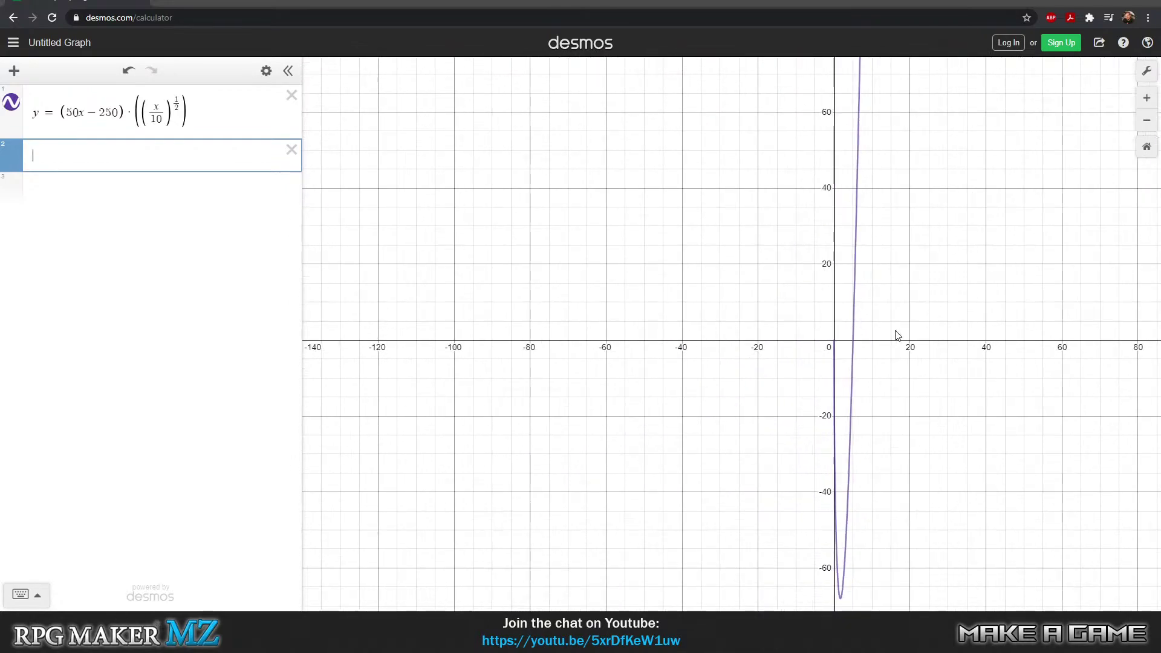
pyautogui.moveTo(896, 335); pyautogui.dragTo(789, 441)
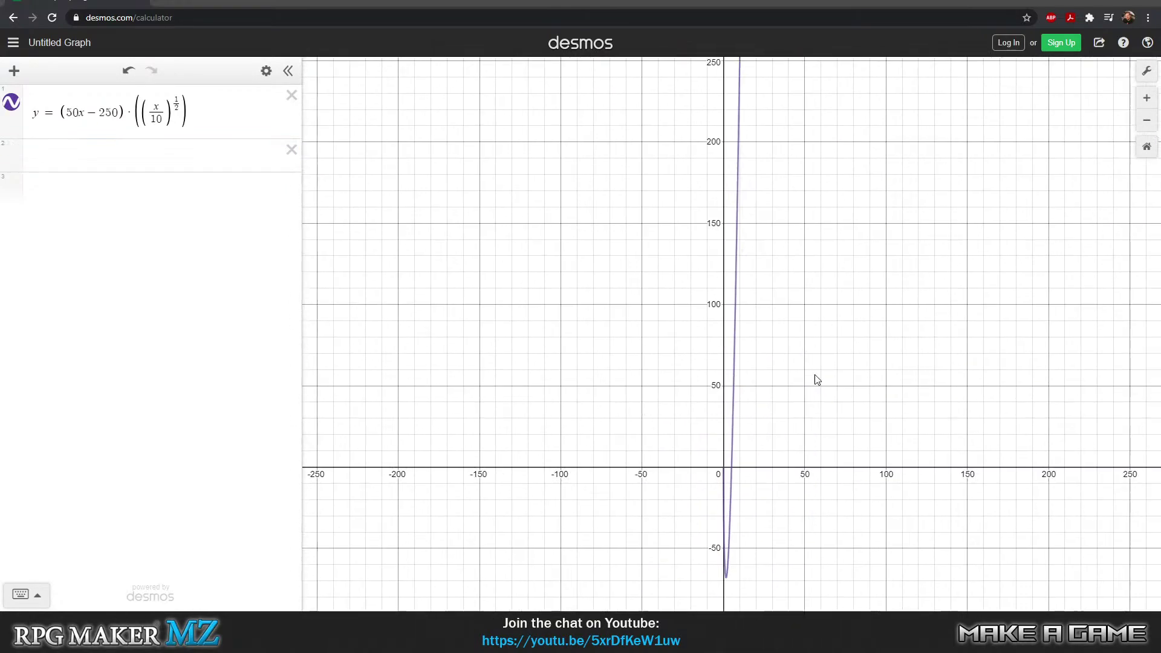
pyautogui.moveTo(761, 260); pyautogui.dragTo(664, 193)
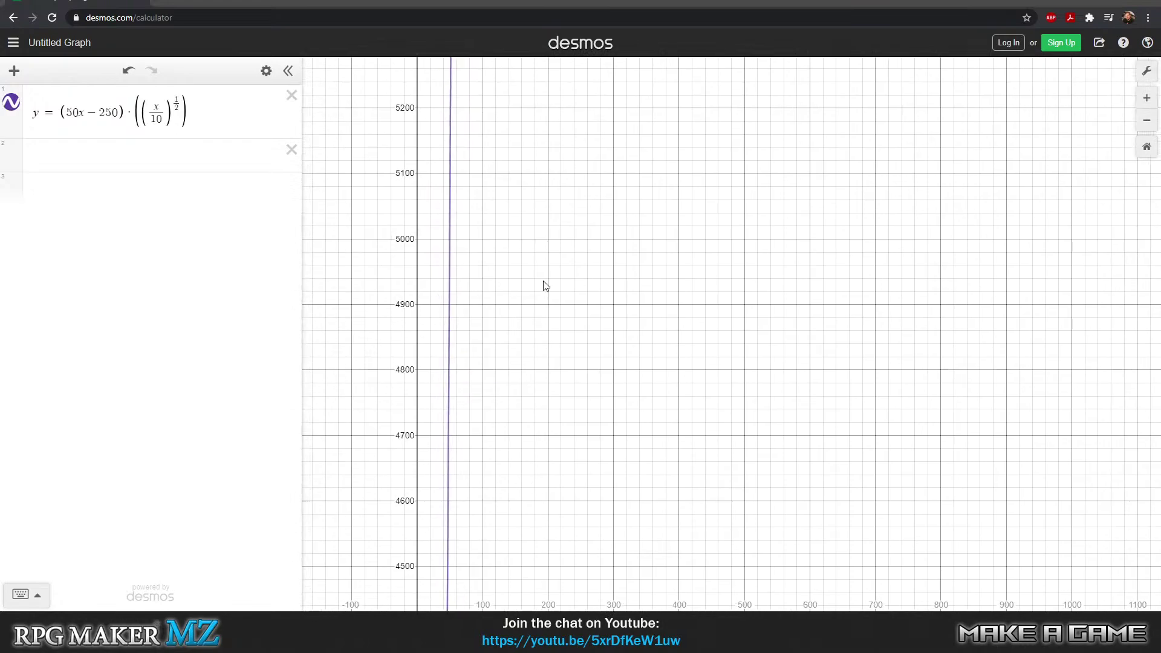
pyautogui.moveTo(517, 487); pyautogui.dragTo(476, 565)
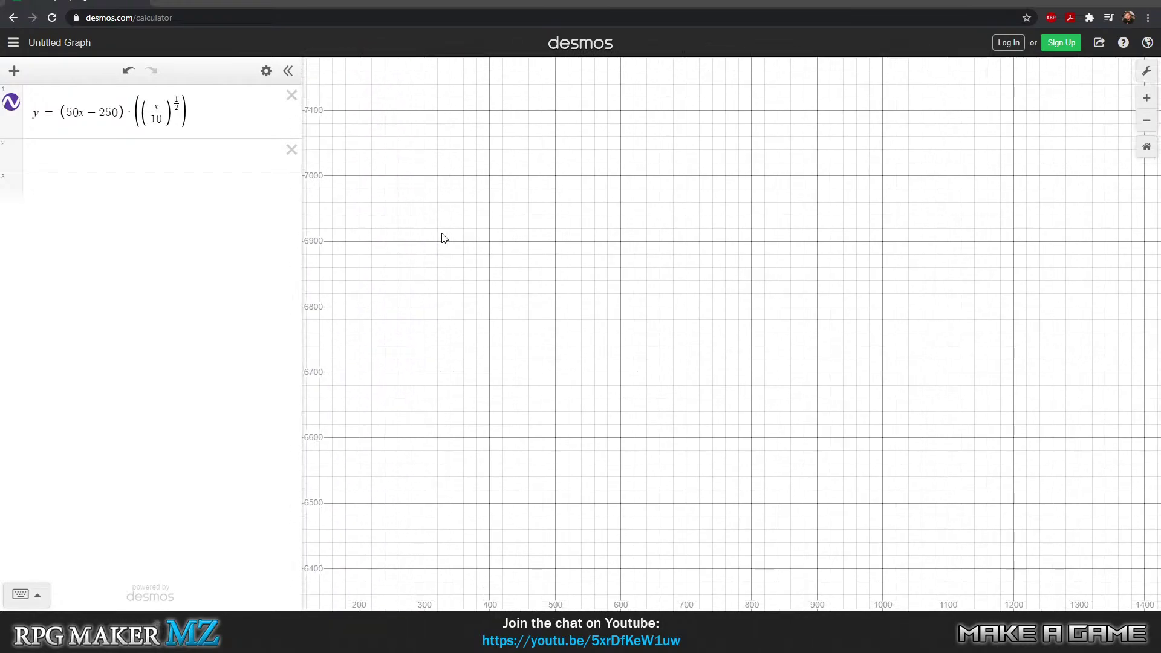
pyautogui.scroll(-3, 952, 425)
pyautogui.scroll(-1, 823, 344)
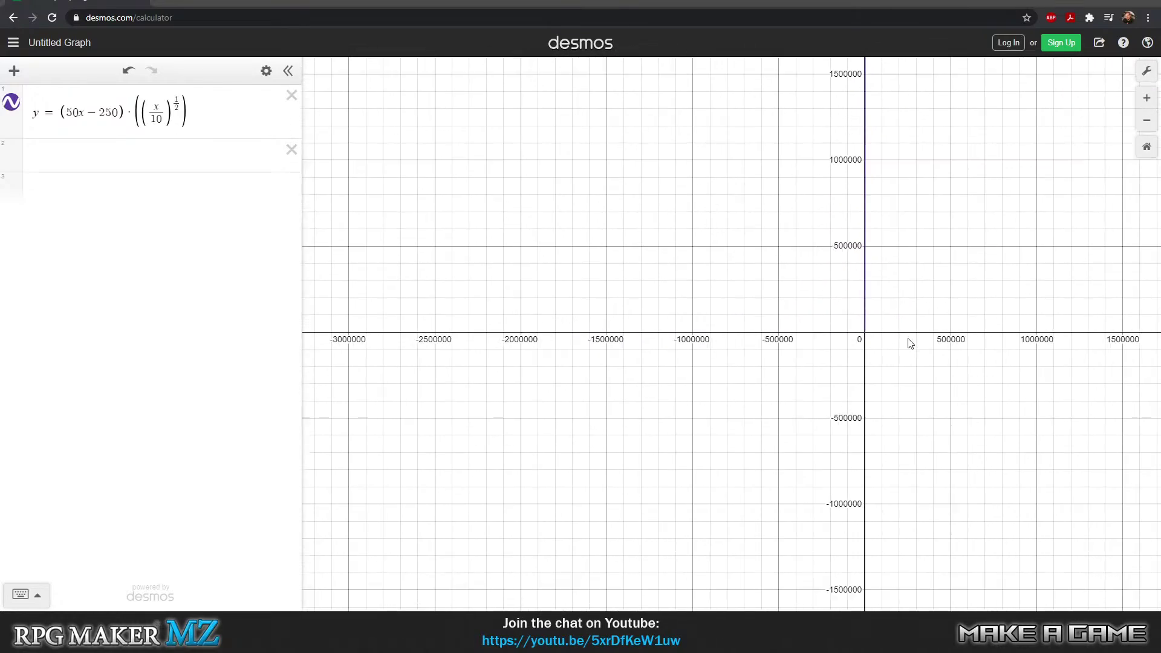
pyautogui.scroll(4, 846, 363)
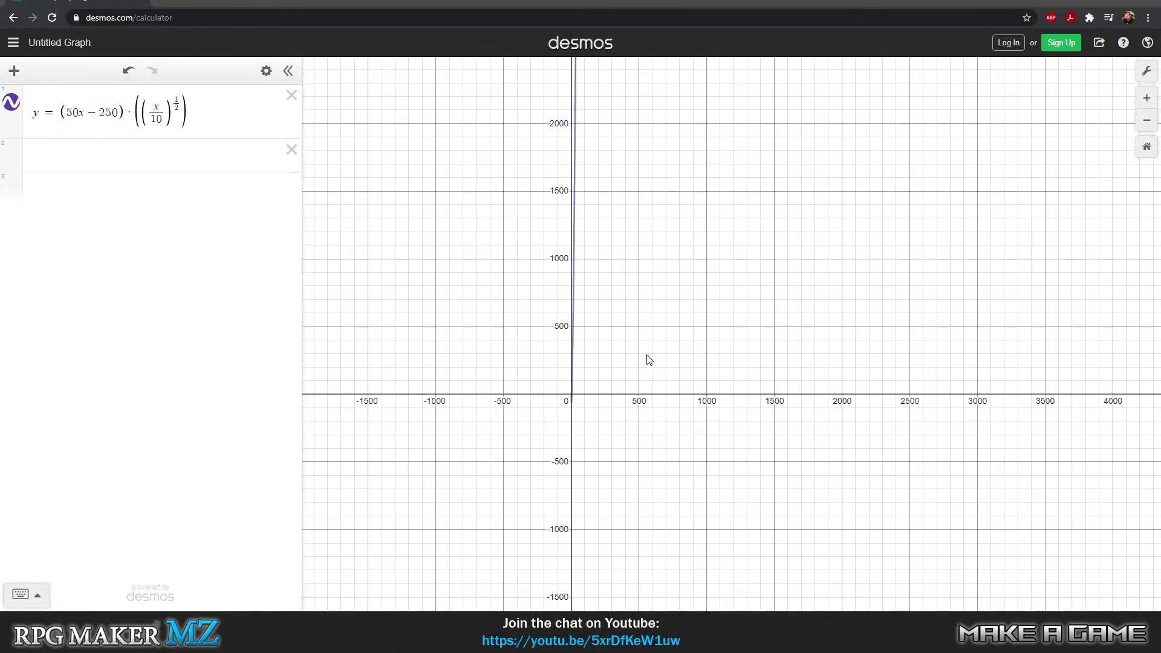
pyautogui.scroll(5, 814, 352)
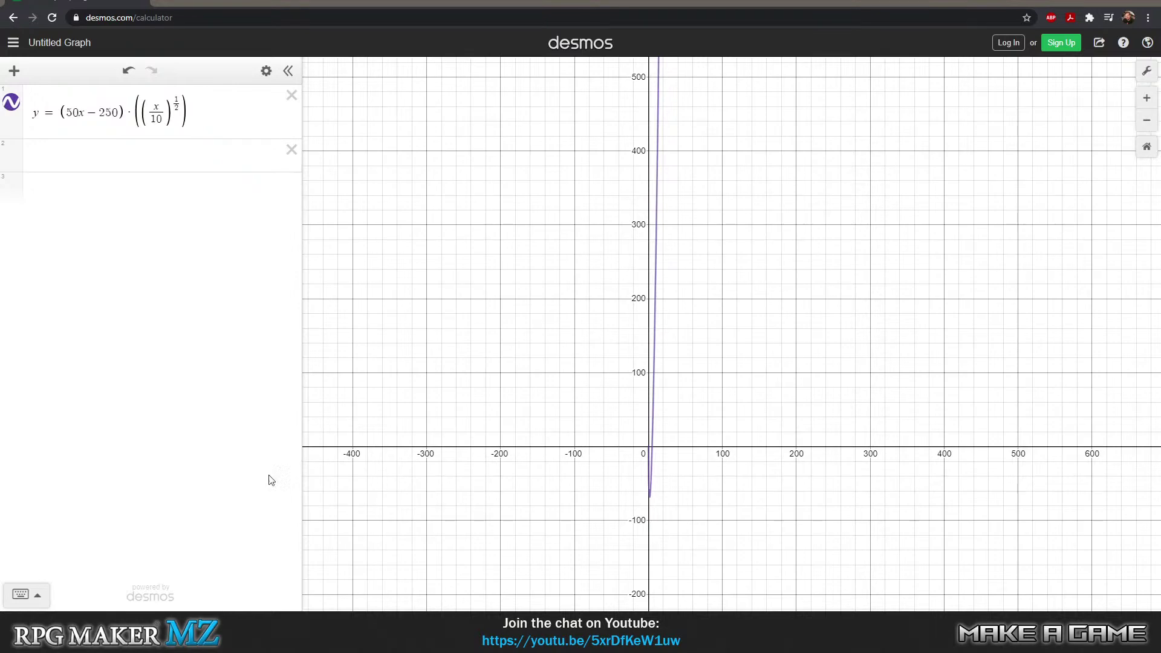
# - Rewrite expression 1 as y=((25+x)−(35))·((x/10)^(1/2))
pyautogui.click(84, 113)
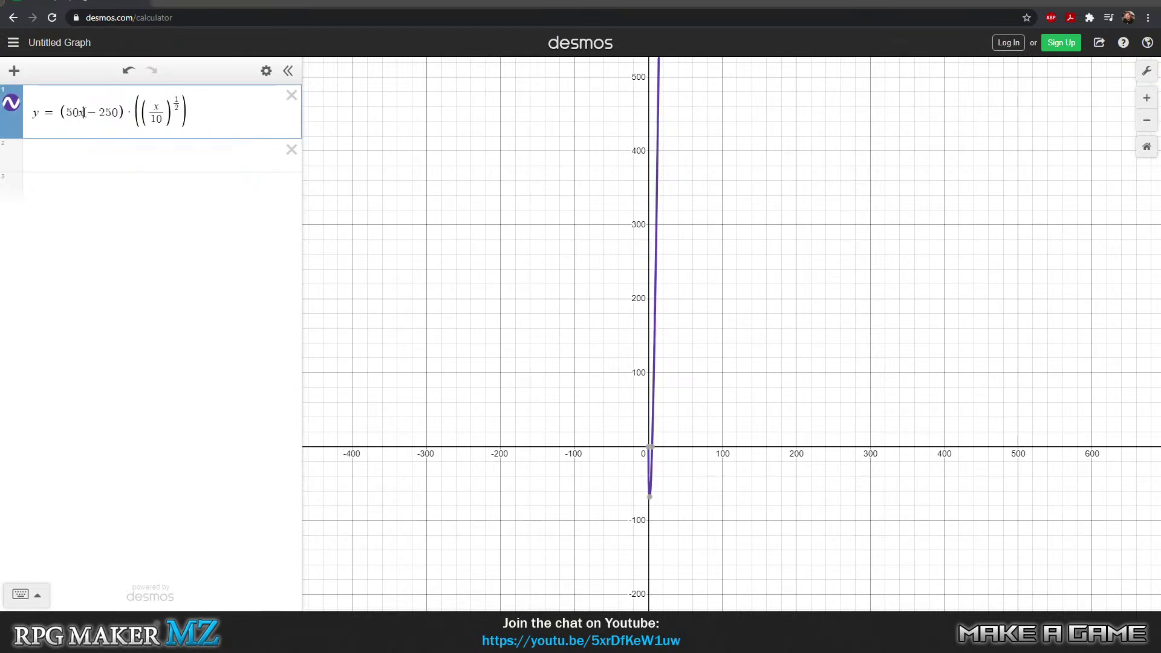
pyautogui.press('BackSpace')
pyautogui.press('BackSpace')
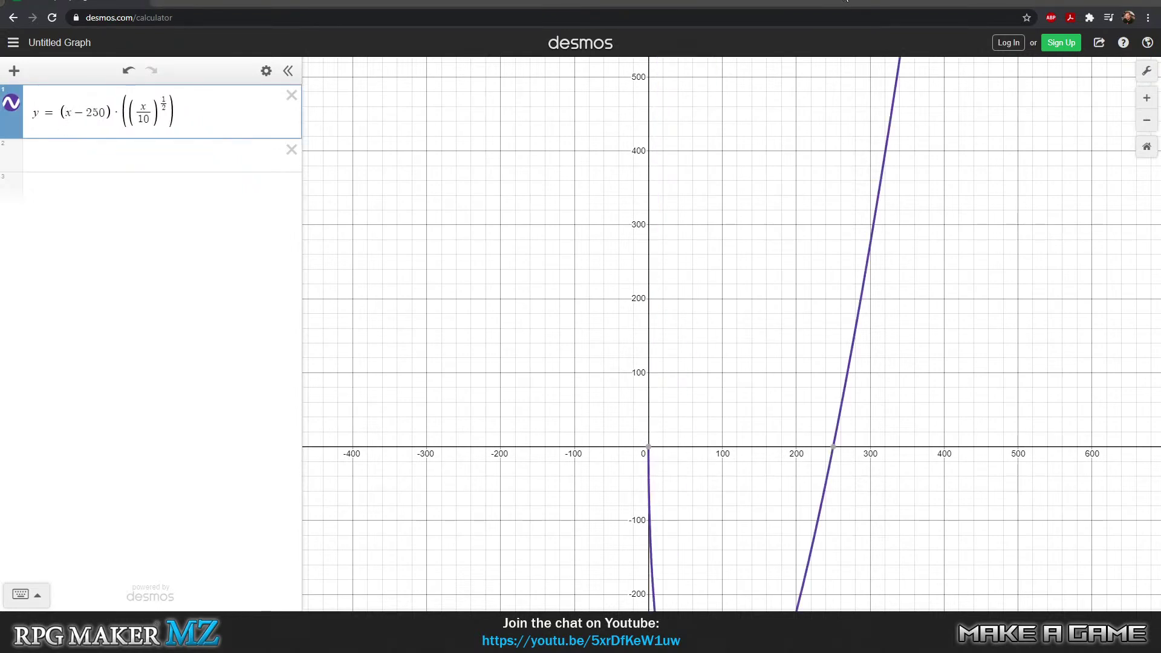
pyautogui.write('25')
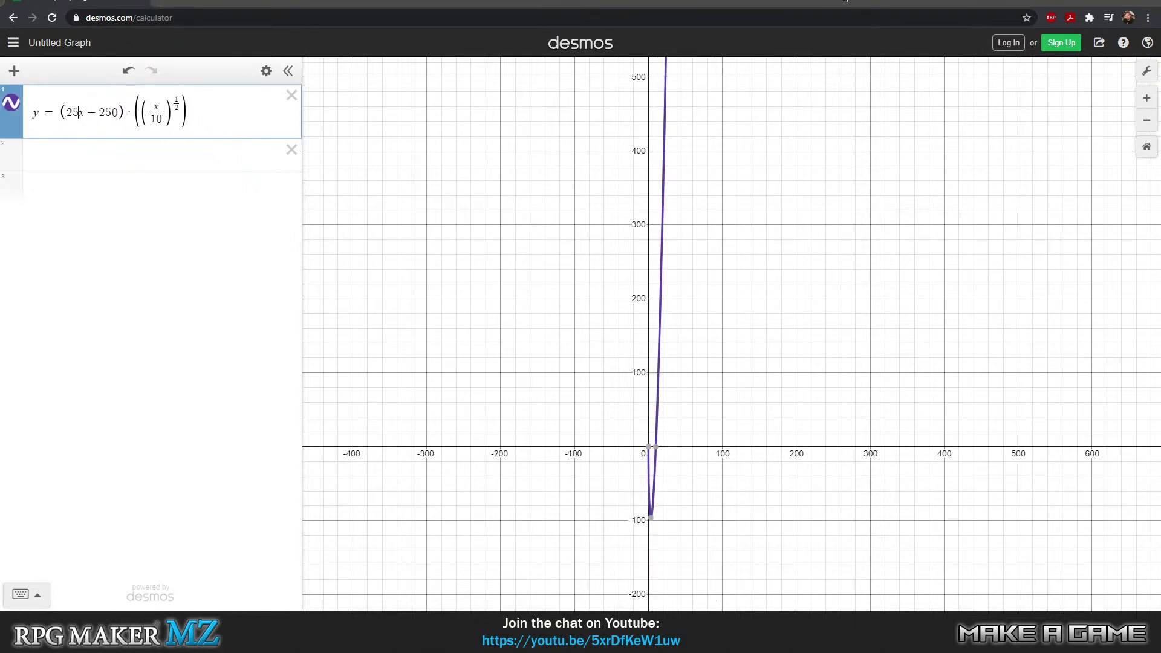
pyautogui.write('- ')
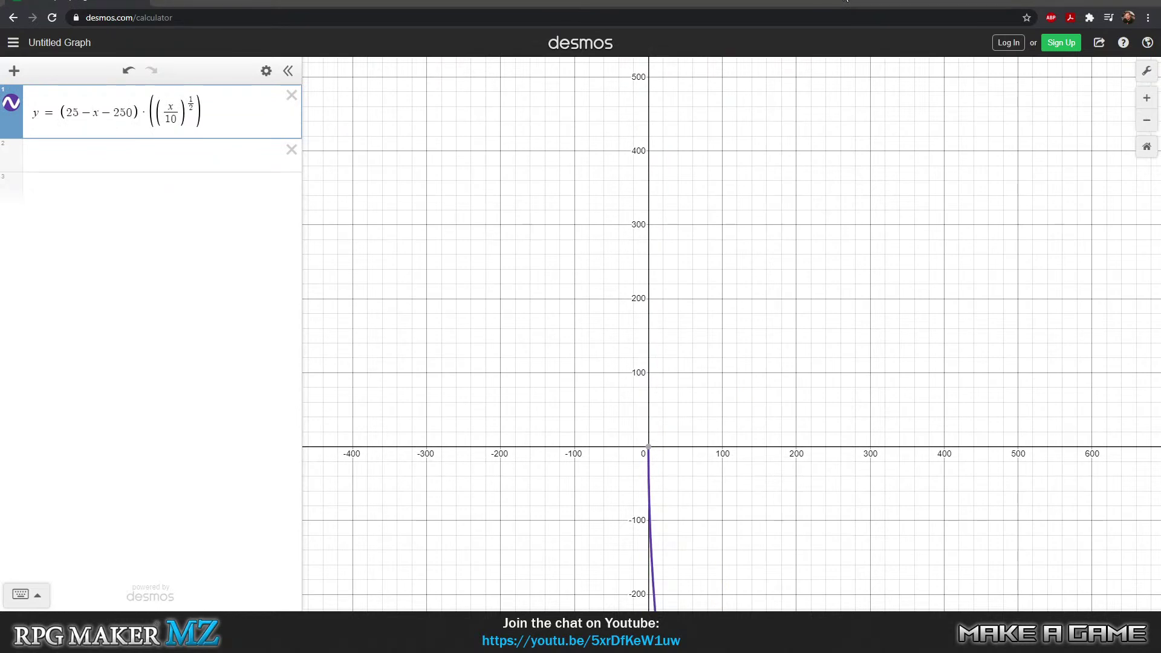
pyautogui.write(')')
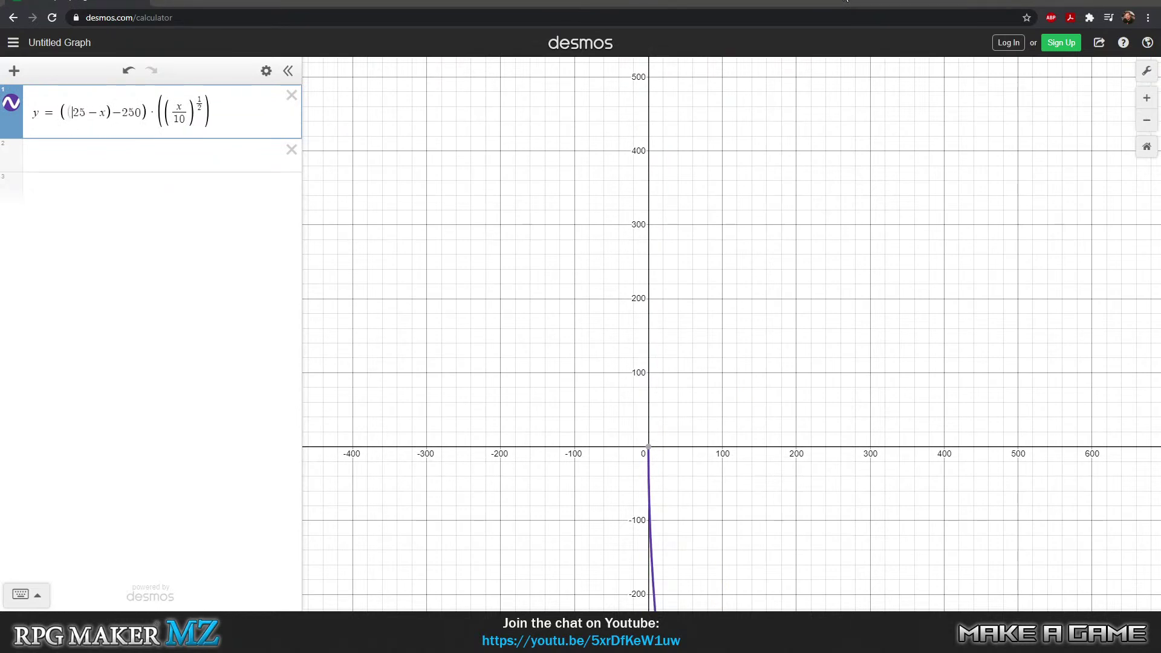
pyautogui.write('(')
pyautogui.press('BackSpace')
pyautogui.write('+')
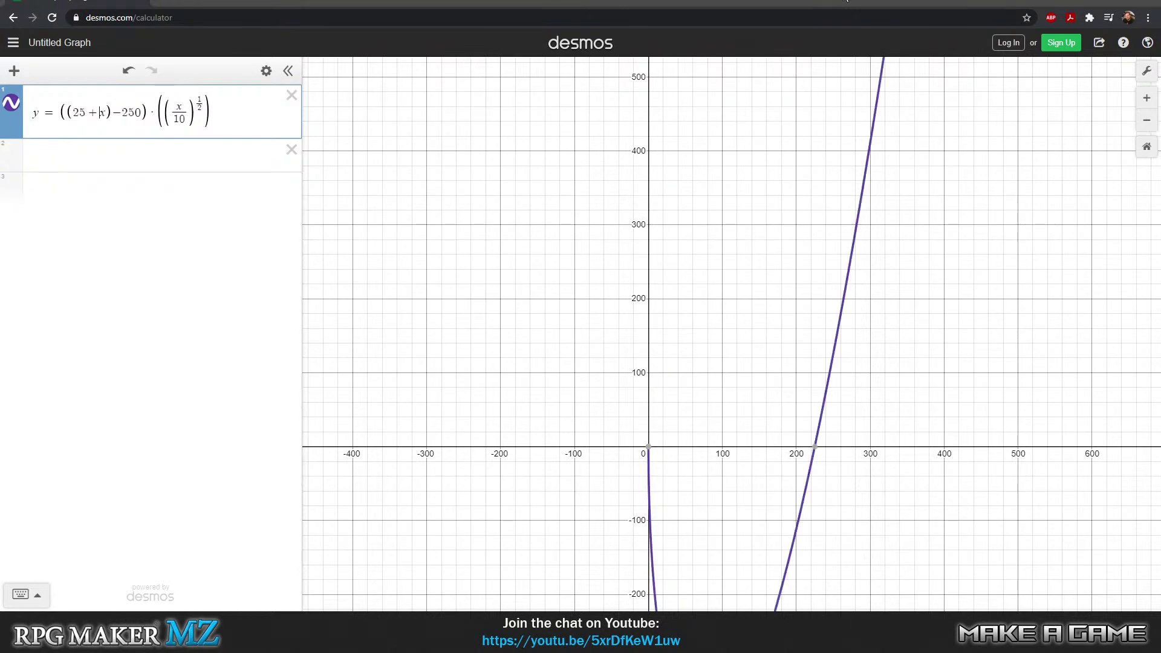
pyautogui.press('BackSpace')
pyautogui.press('BackSpace')
pyautogui.press('BackSpace')
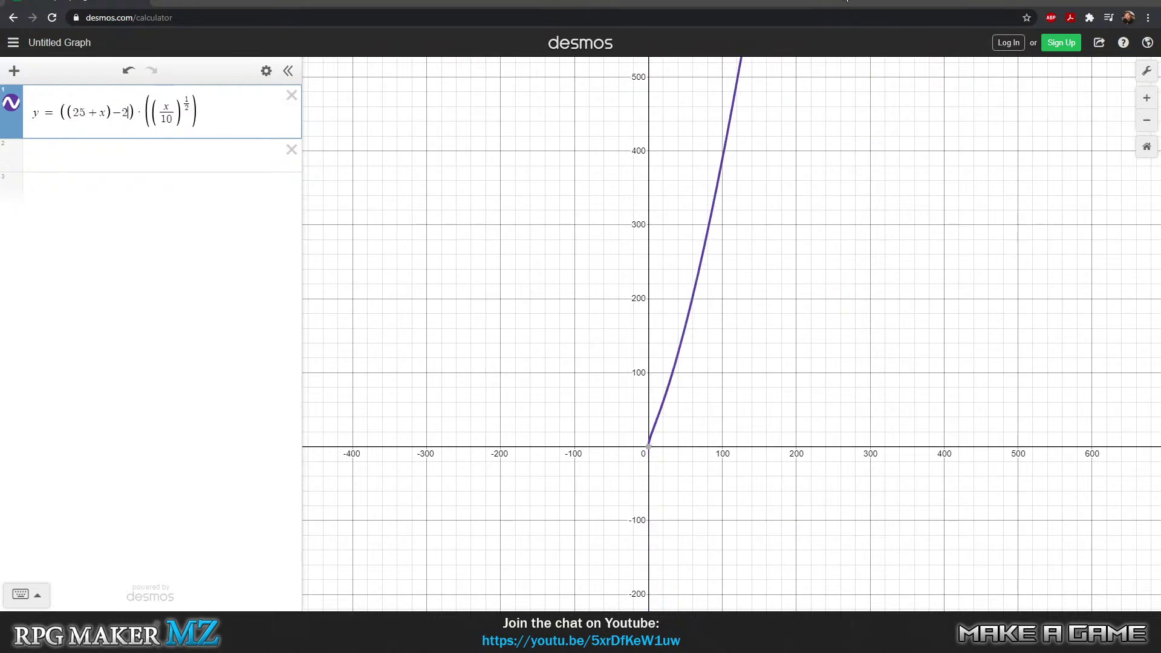
pyautogui.write('(')
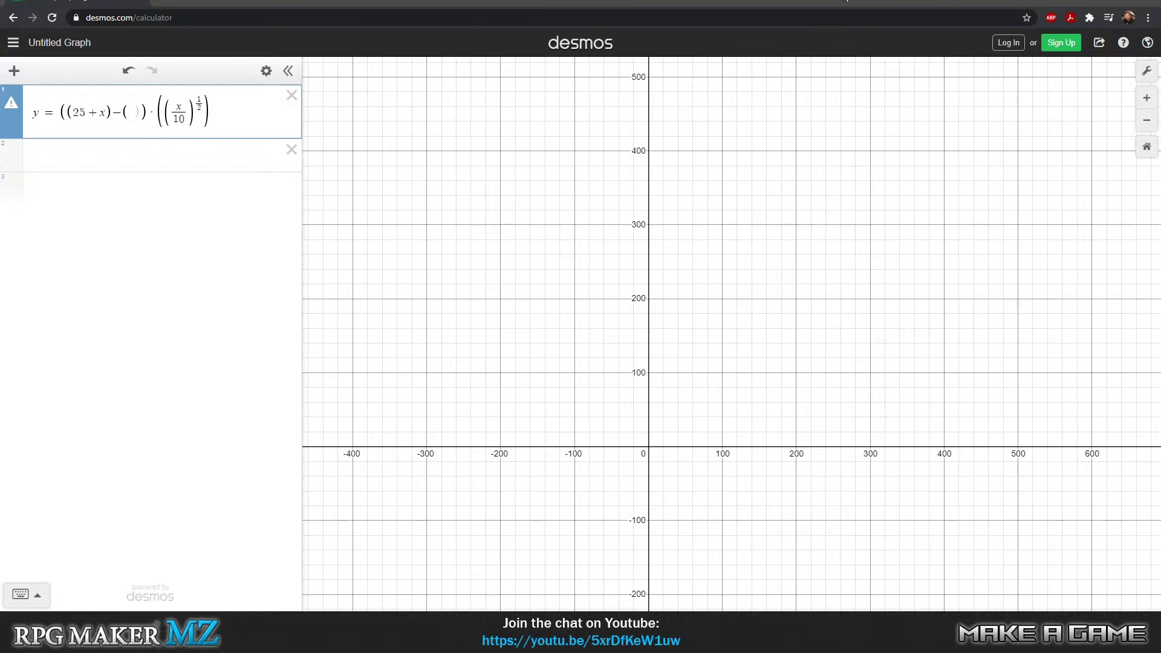
pyautogui.write('35')
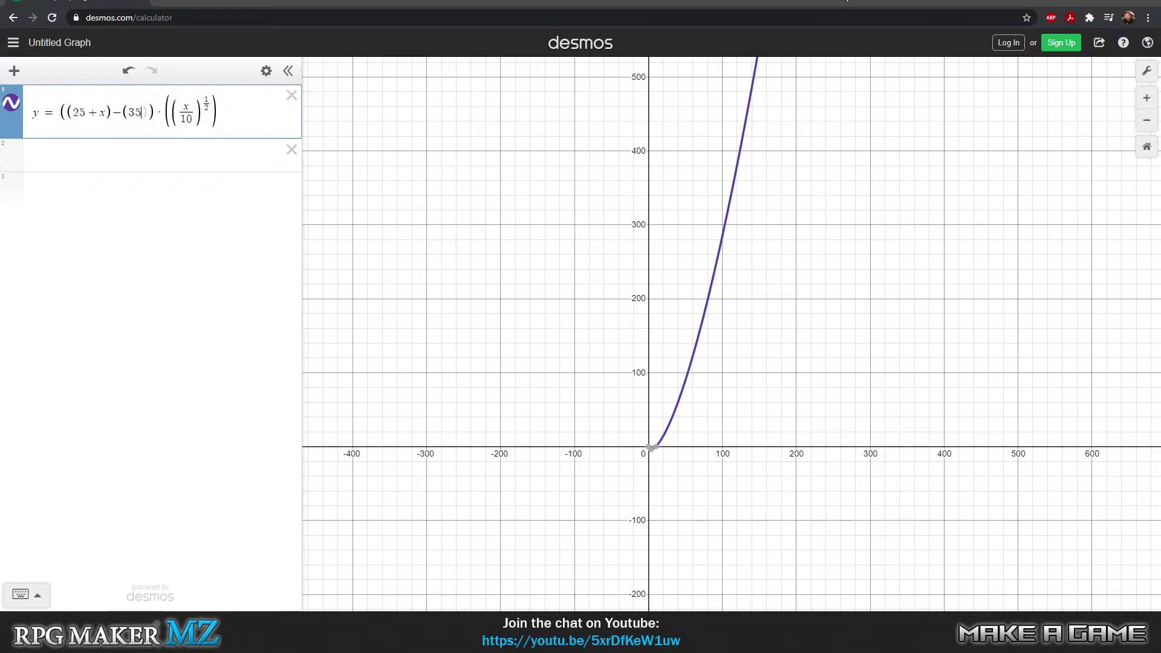
pyautogui.press('Return')
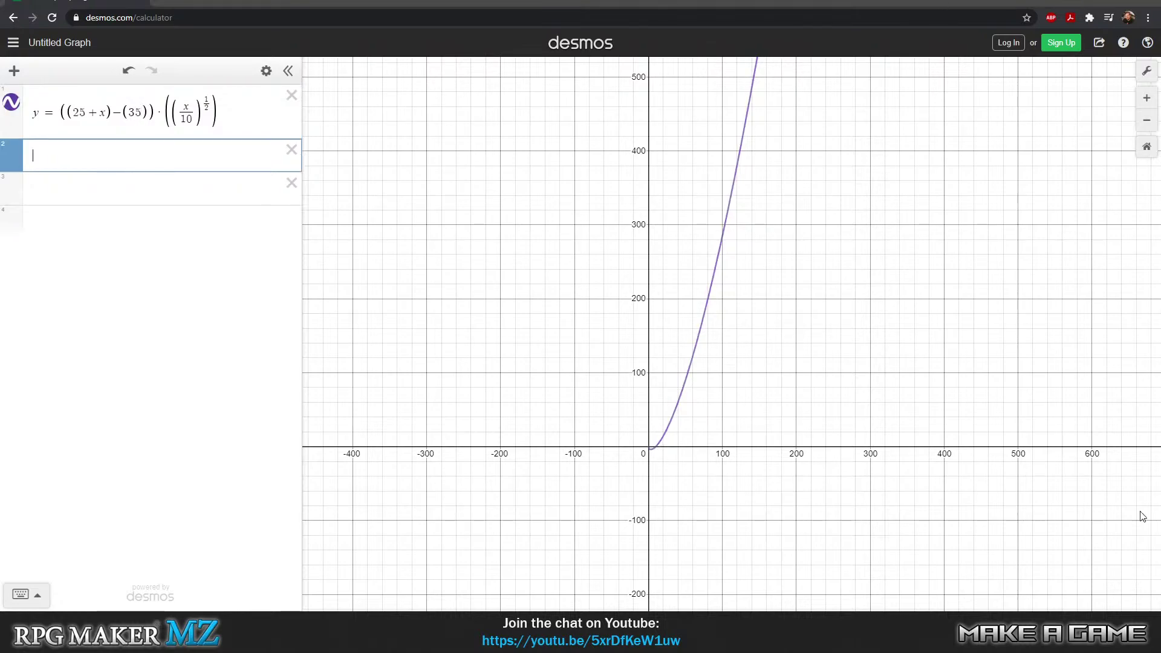
# - Zoom out and pan to follow the curve climbing past 2500 near x = 450
pyautogui.scroll(-5, 826, 167)
pyautogui.scroll(-5, 846, 169)
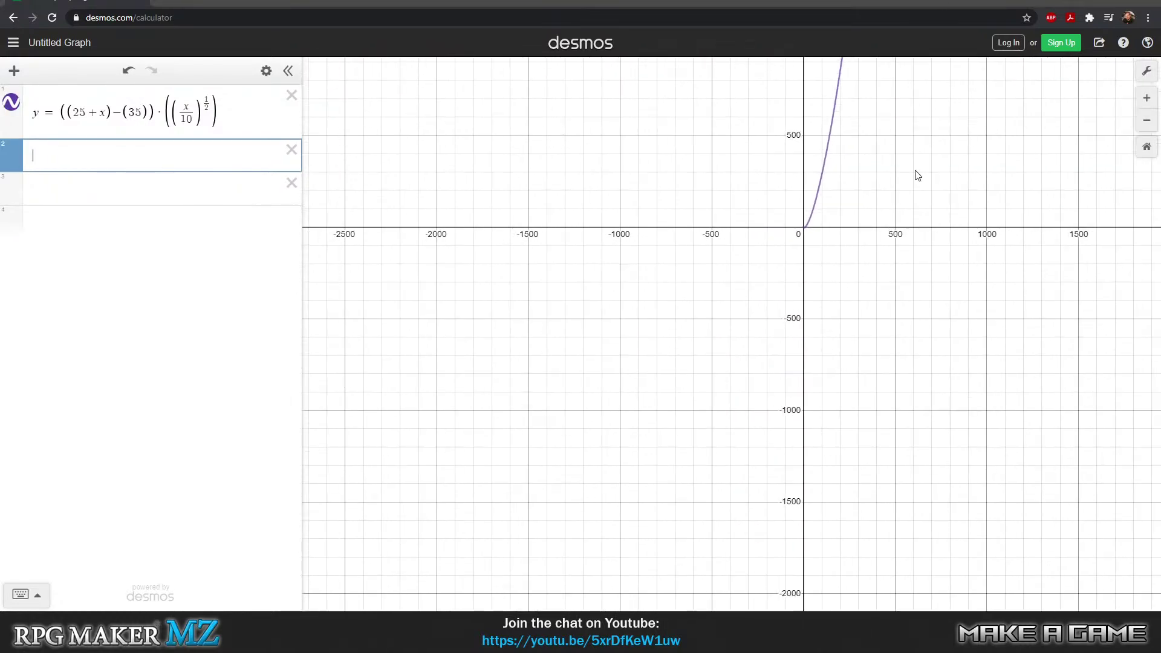
pyautogui.moveTo(917, 173); pyautogui.dragTo(653, 547)
pyautogui.moveTo(662, 222); pyautogui.dragTo(628, 197)
pyautogui.moveTo(599, 337); pyautogui.dragTo(652, 207)
pyautogui.moveTo(690, 274); pyautogui.dragTo(627, 376)
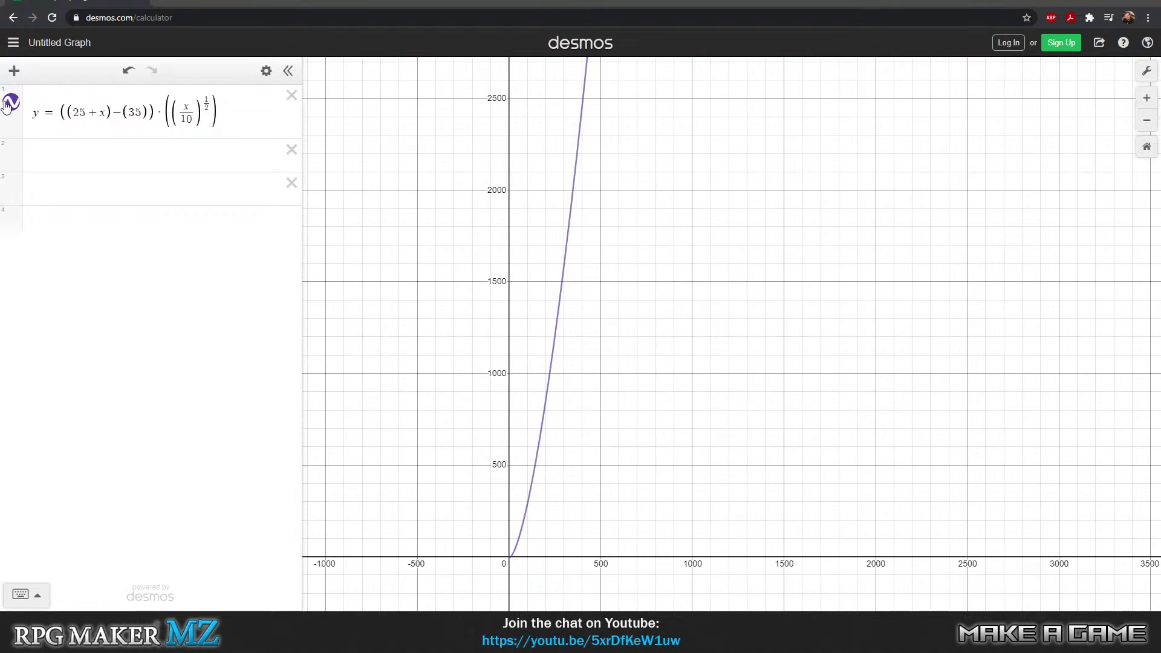
pyautogui.scroll(-1, 580, 278)
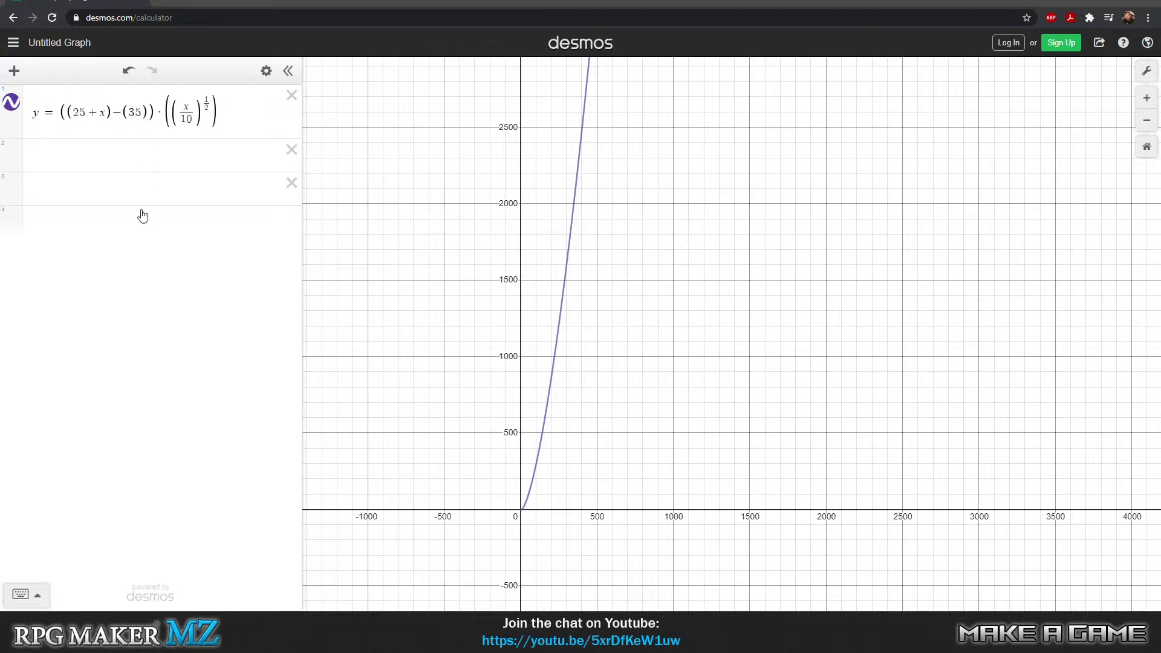
pyautogui.click(198, 120)
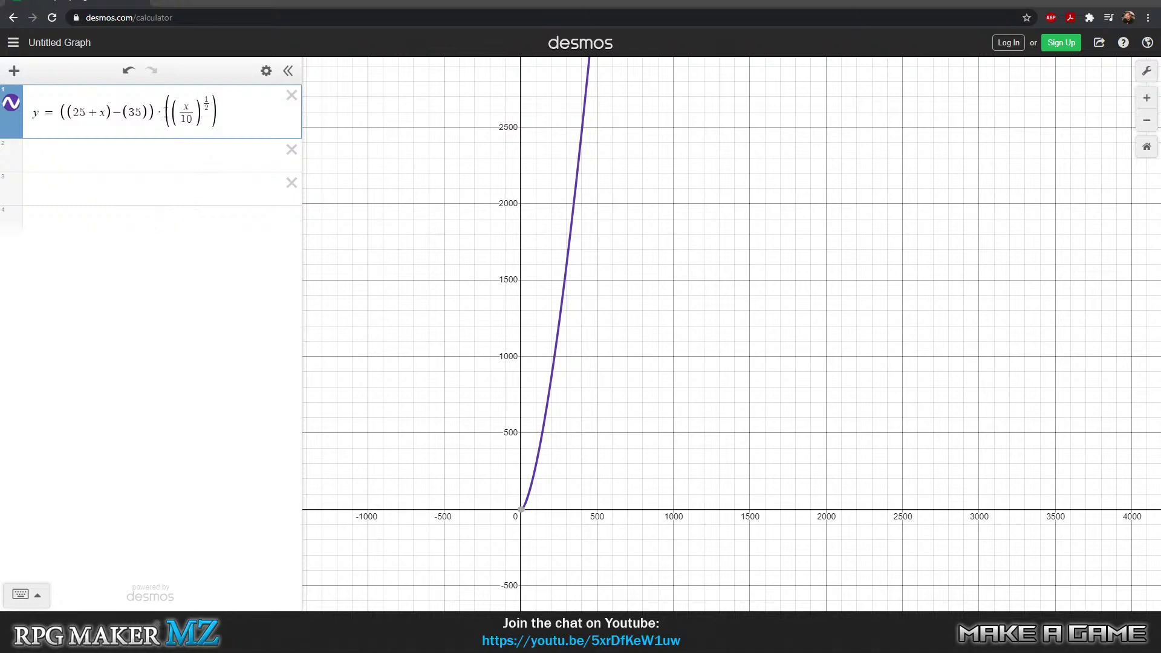
# - Copy expression 1 and paste the copy into row 2
pyautogui.moveTo(163, 113); pyautogui.dragTo(60, 113)
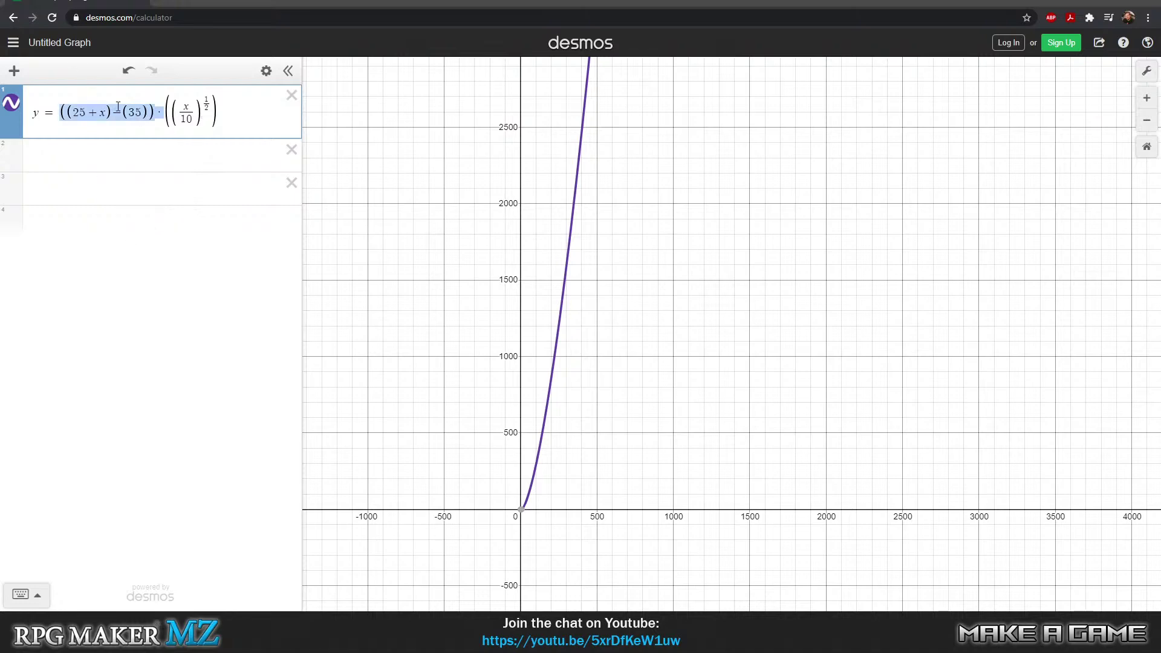
pyautogui.click(104, 155)
pyautogui.moveTo(227, 111); pyautogui.dragTo(56, 112)
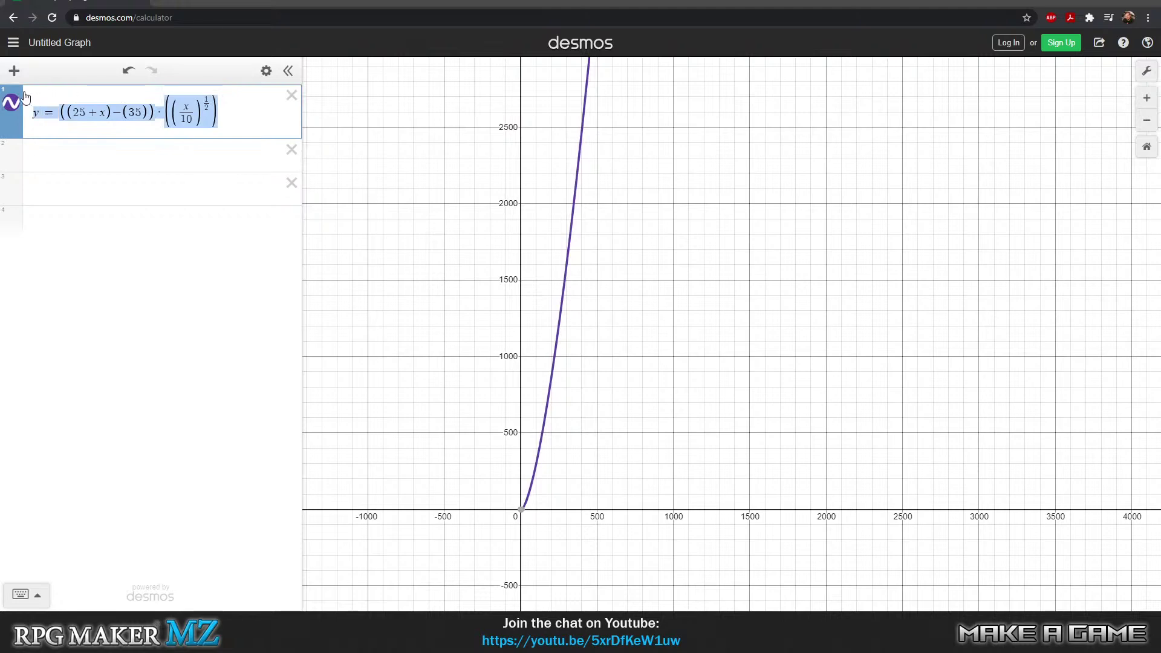
pyautogui.click(98, 149)
pyautogui.write('y=((25+x)−(35))·((x/10)^(1/2))')
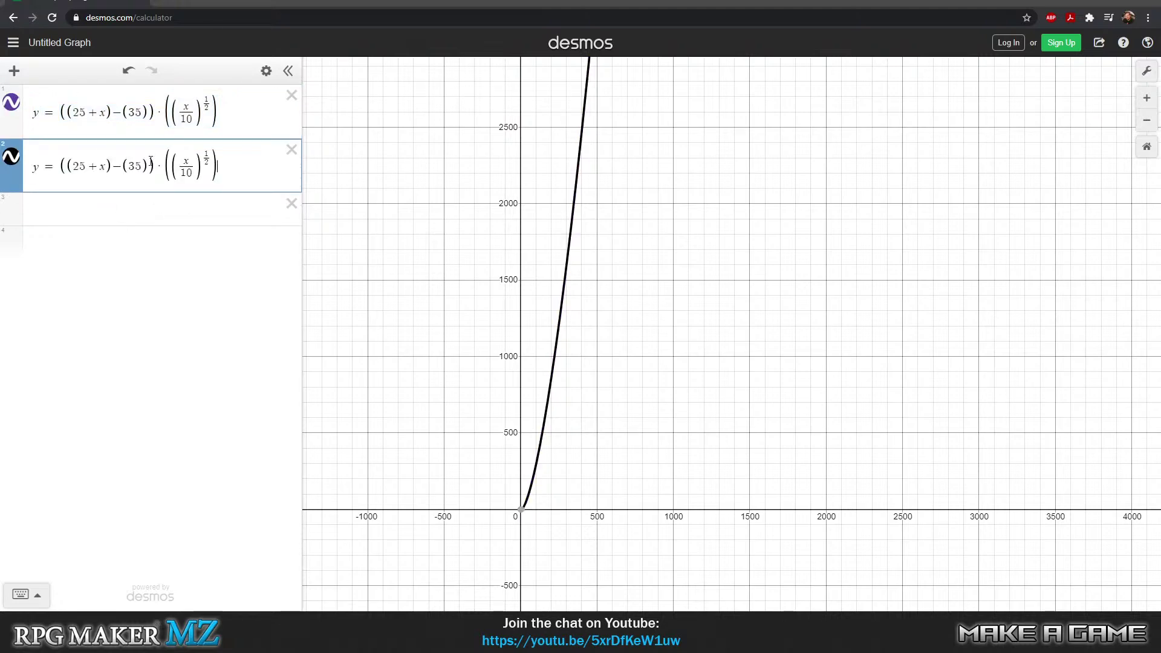
# - Trim row 2 to y=(x/10)^(1/2) by deleting the ((25+x)−(35)) multiplier and outer parentheses
pyautogui.moveTo(169, 172); pyautogui.dragTo(61, 168)
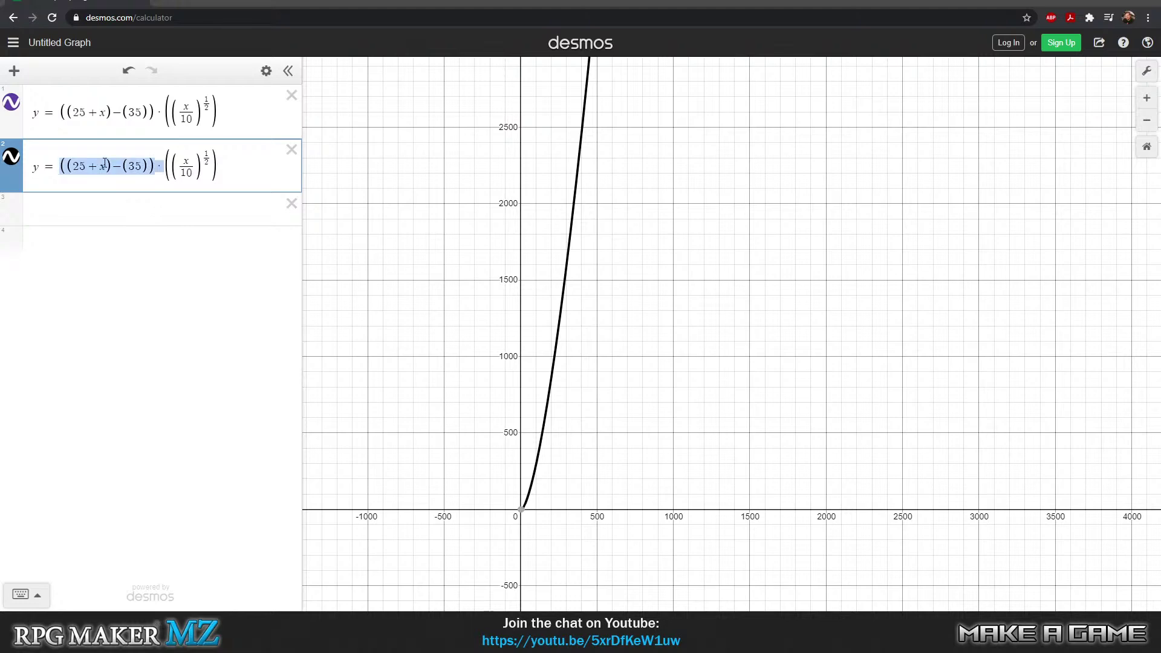
pyautogui.press('BackSpace')
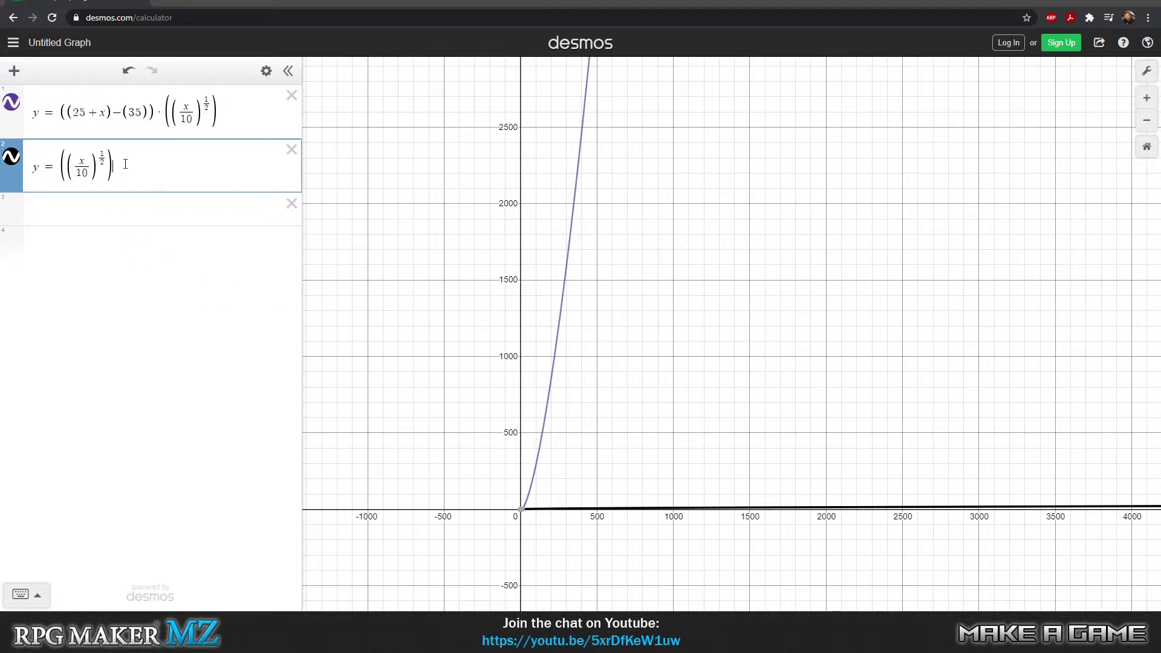
pyautogui.press('BackSpace')
pyautogui.click(67, 172)
pyautogui.press('BackSpace')
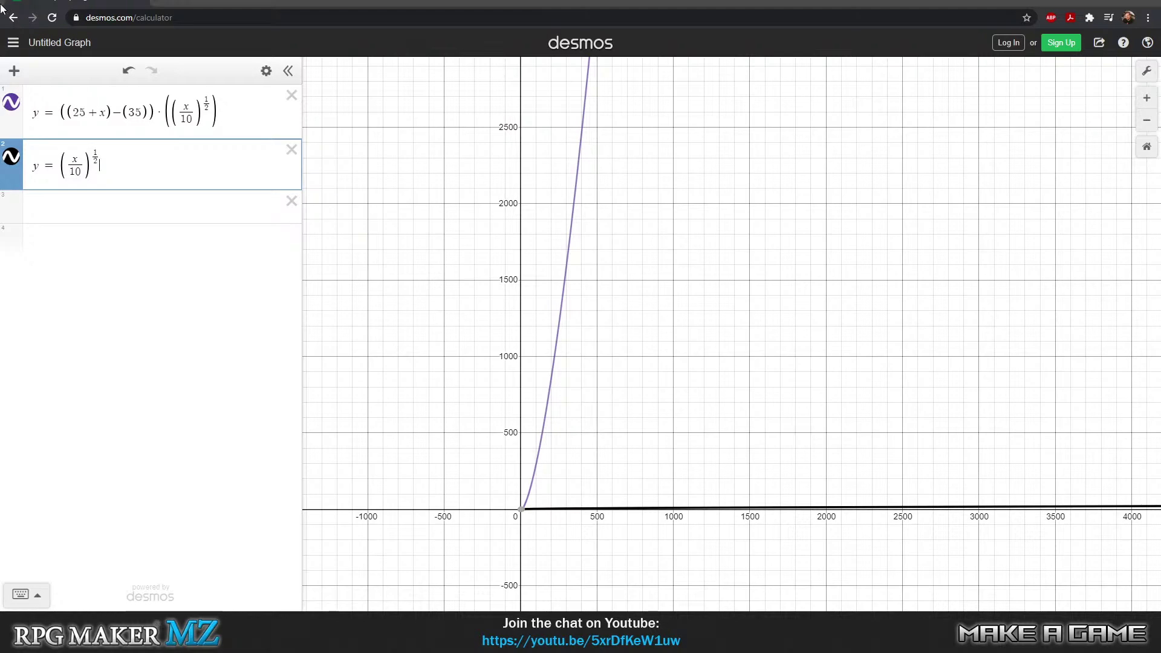
pyautogui.click(107, 221)
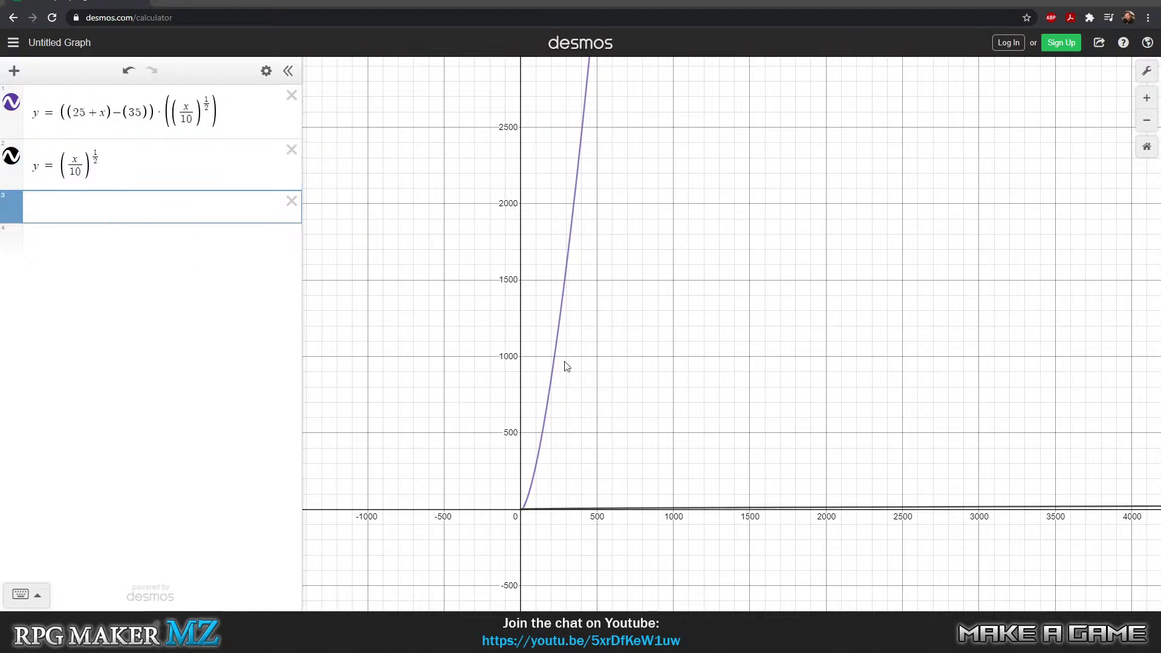
# - Frame the graph around the origin from x ≈ -40 to 100, then select the ((25+x)−(35)) group
pyautogui.scroll(-5, 554, 362)
pyautogui.scroll(5, 738, 396)
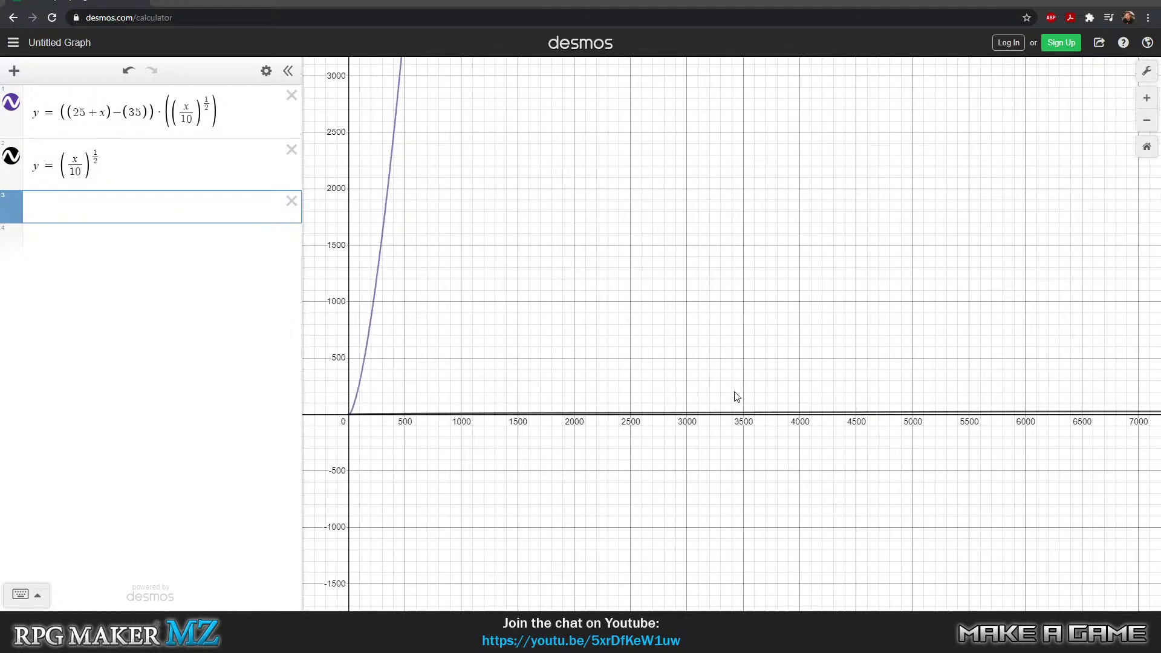
pyautogui.moveTo(410, 557); pyautogui.dragTo(744, 382)
pyautogui.scroll(5, 597, 312)
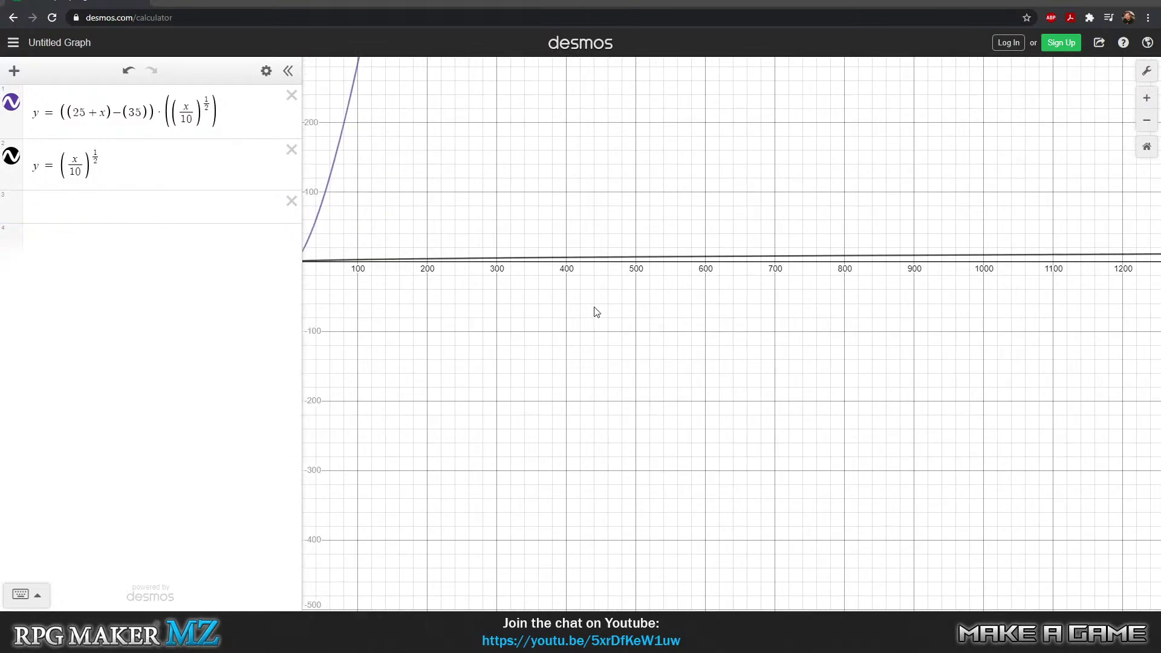
pyautogui.scroll(1, 501, 293)
pyautogui.moveTo(486, 331); pyautogui.dragTo(781, 312)
pyautogui.moveTo(641, 301); pyautogui.dragTo(638, 418)
pyautogui.scroll(3, 628, 362)
pyautogui.scroll(3, 643, 370)
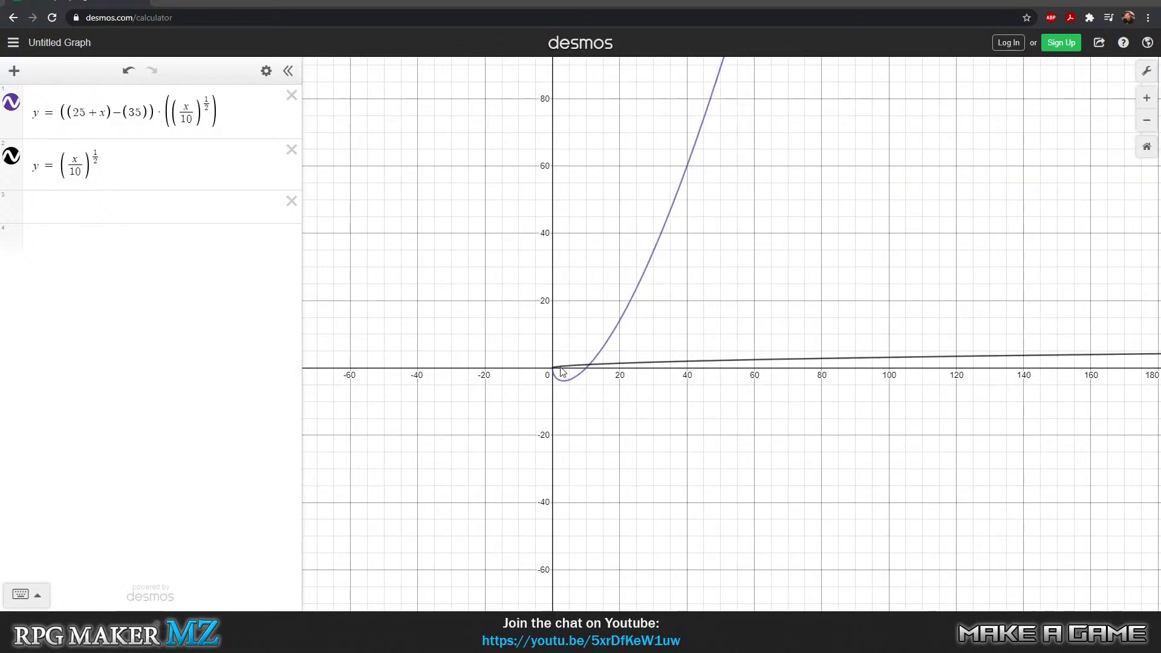
pyautogui.moveTo(643, 407); pyautogui.dragTo(602, 393)
pyautogui.scroll(2, 666, 417)
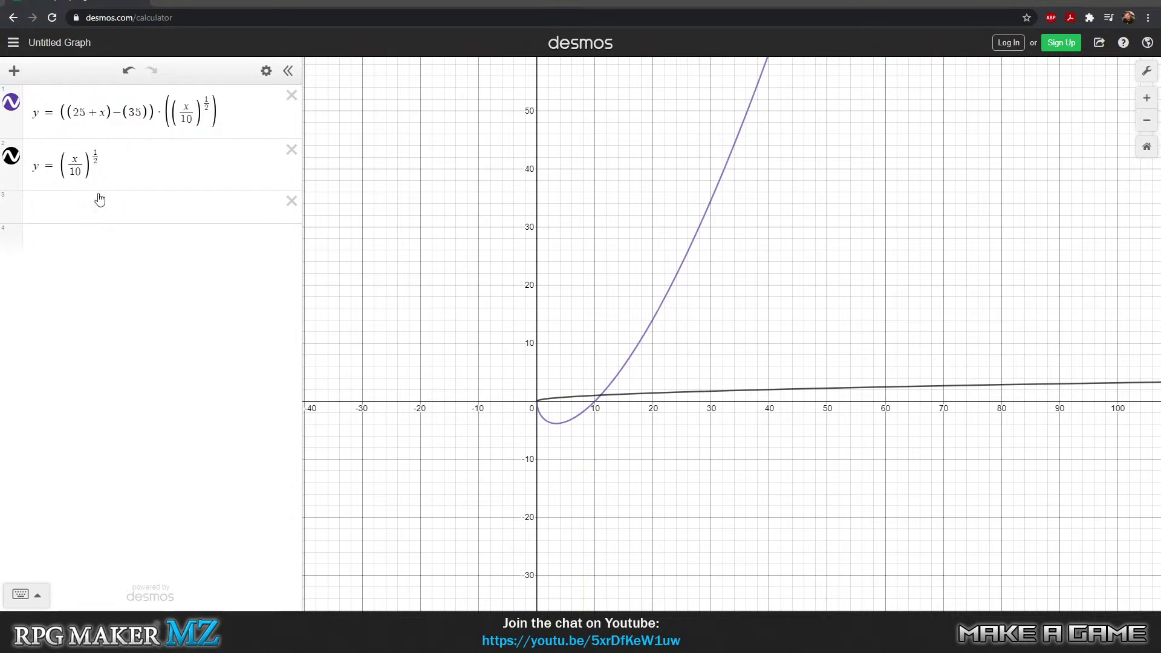
pyautogui.moveTo(151, 104); pyautogui.dragTo(56, 102)
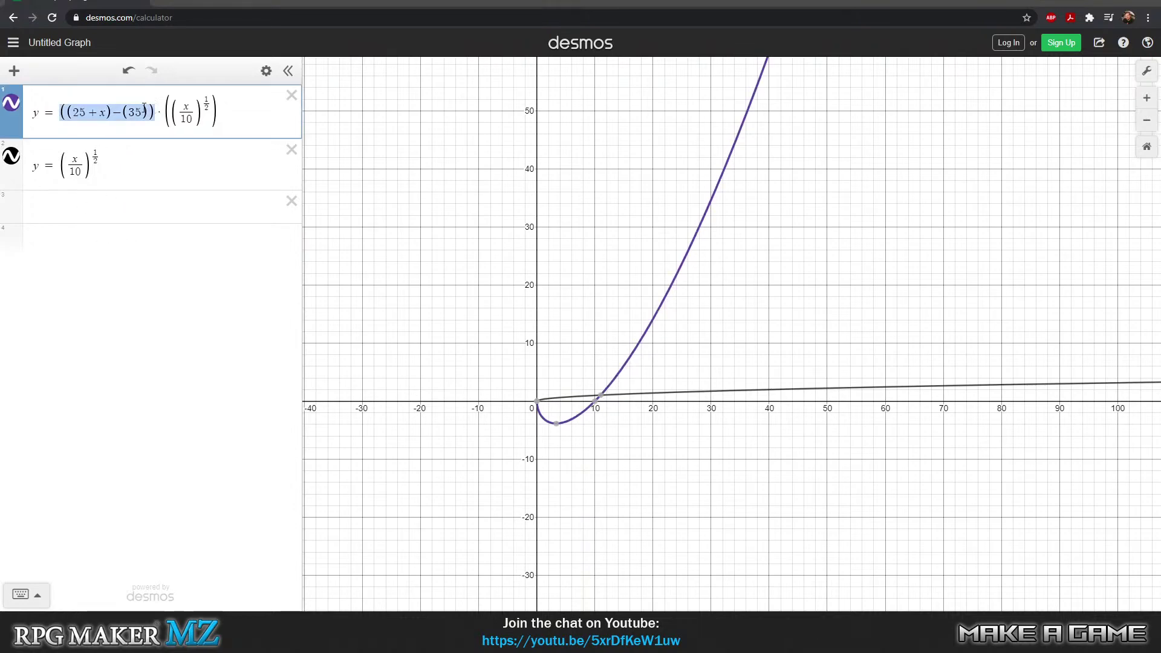
# - Add a third expression y=((25+x)−(35)) using the group copied from expression 1
pyautogui.rightClick(87, 110)
pyautogui.click(63, 109)
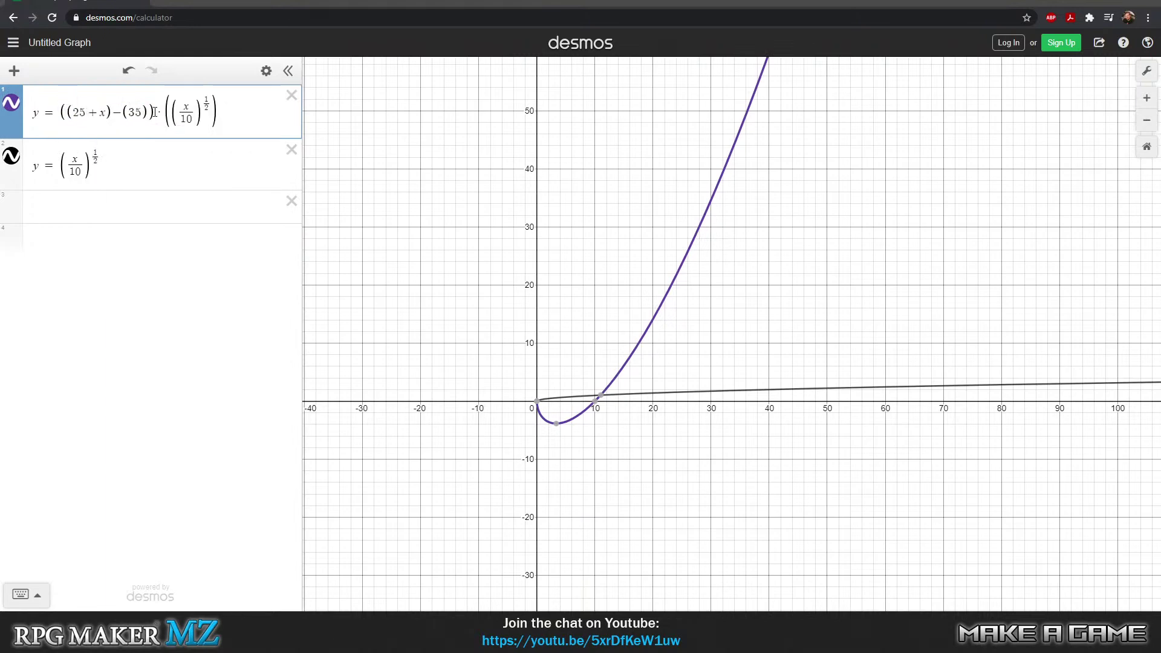
pyautogui.moveTo(154, 112); pyautogui.dragTo(71, 113)
pyautogui.rightClick(84, 110)
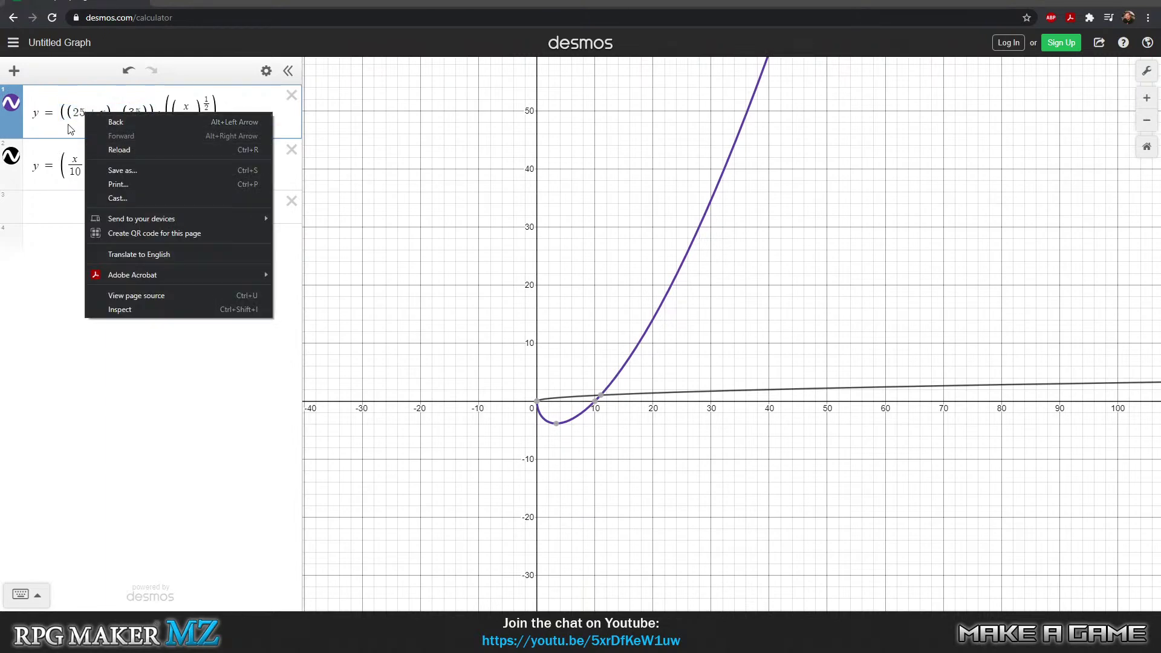
pyautogui.click(138, 114)
pyautogui.moveTo(155, 112); pyautogui.dragTo(105, 110)
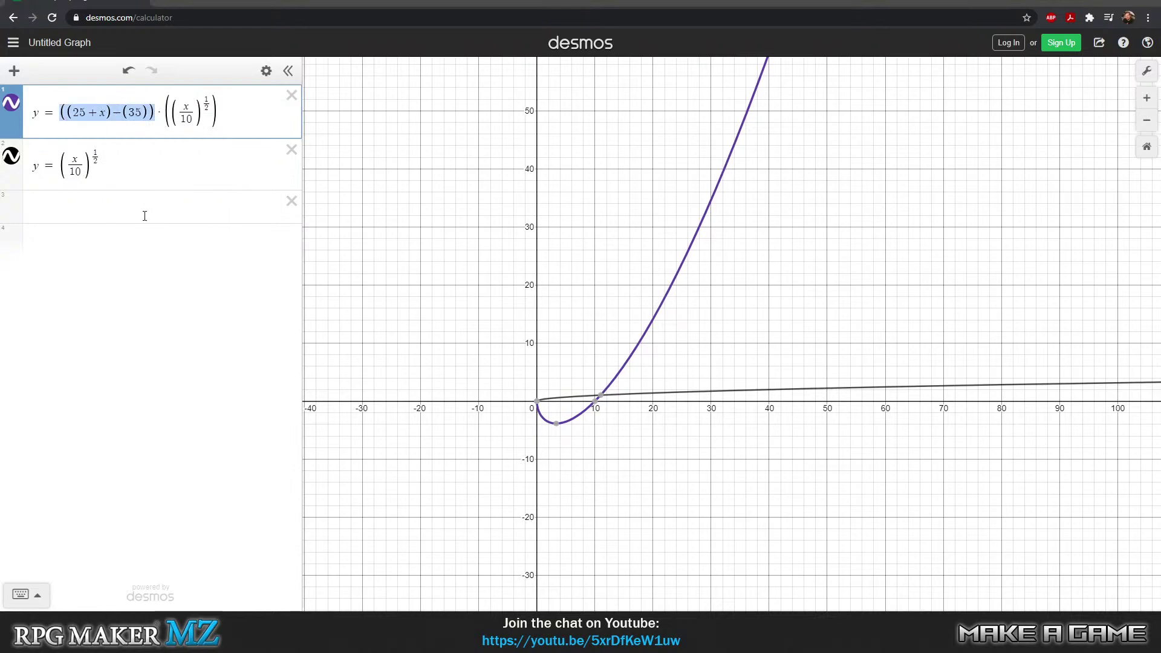
pyautogui.click(107, 207)
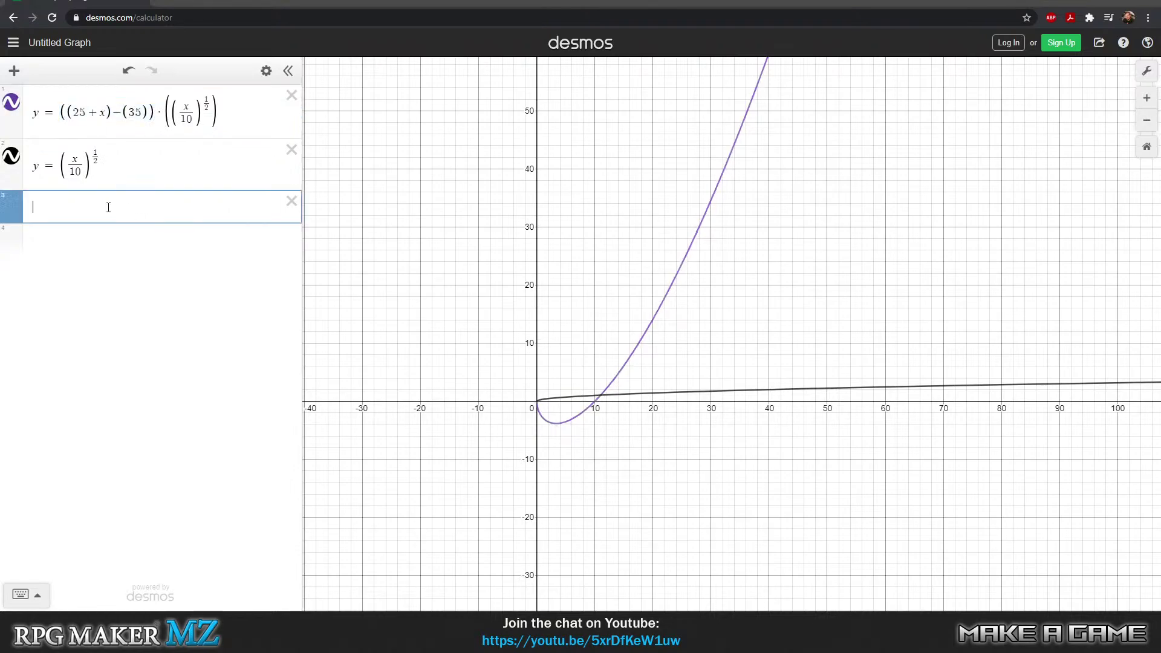
pyautogui.write('y=')
pyautogui.hotkey('ctrl', 'v')
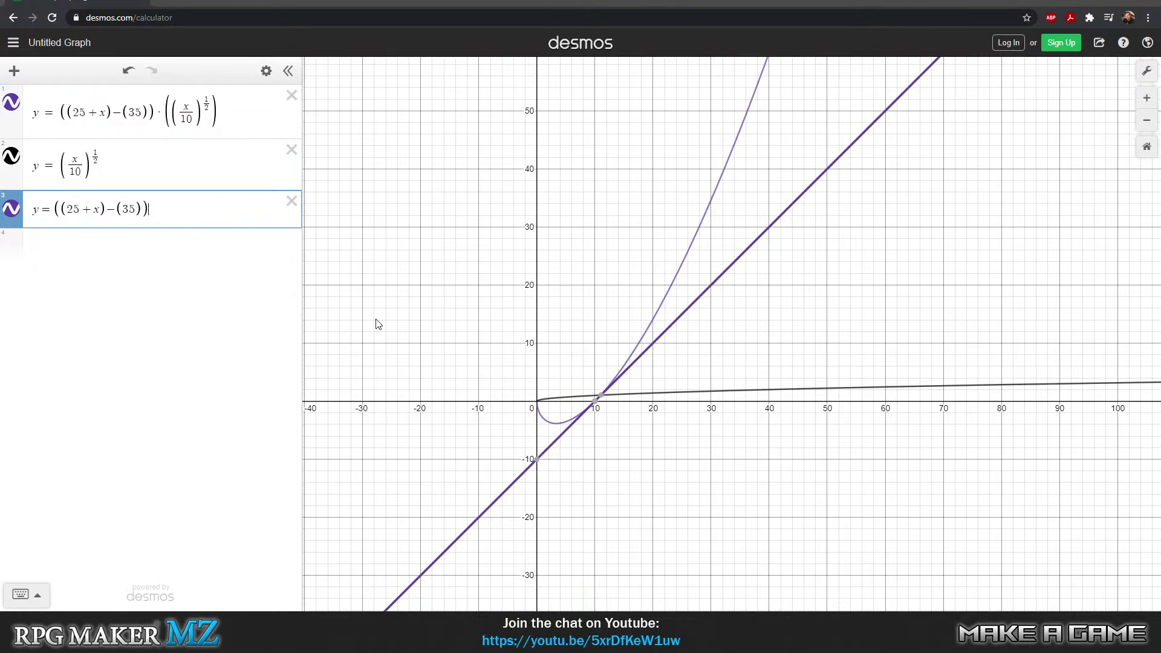
# - Zoom out and pan so the axes span roughly -400 to 1400
pyautogui.scroll(-8, 580, 315)
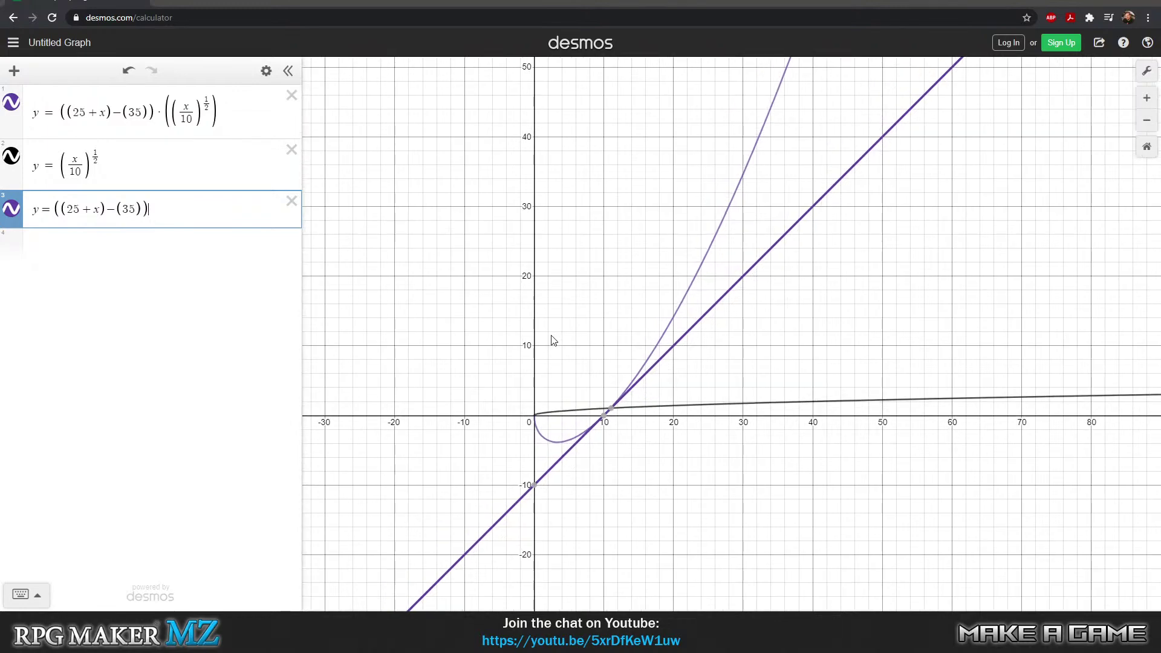
pyautogui.scroll(-10, 583, 290)
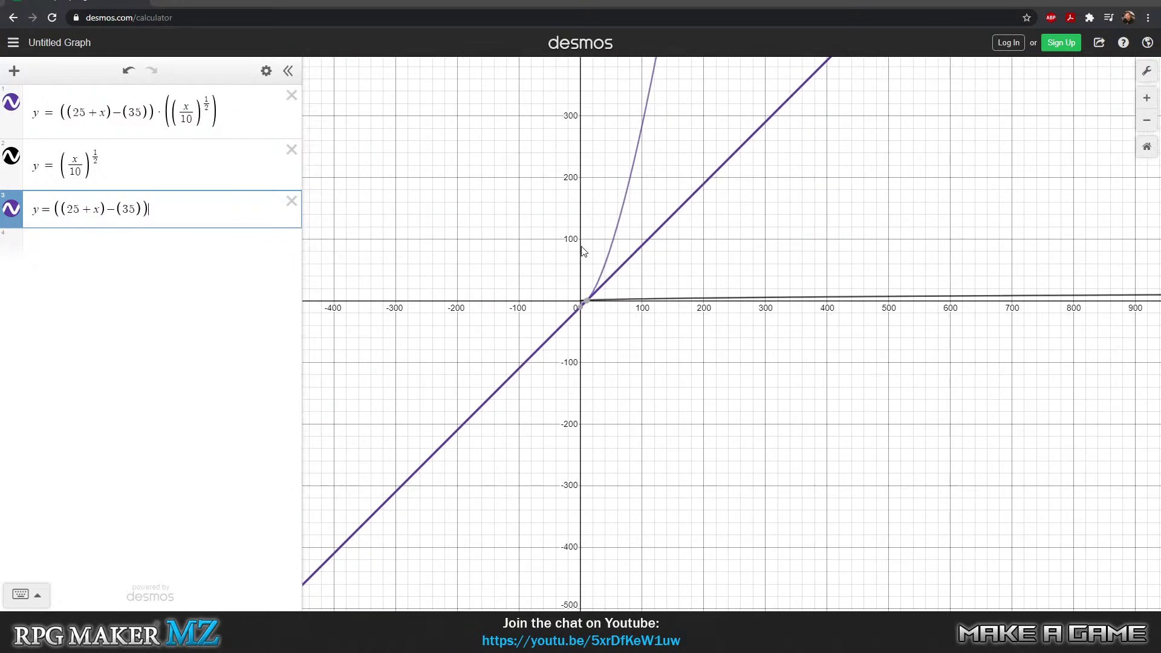
pyautogui.moveTo(609, 161); pyautogui.dragTo(531, 329)
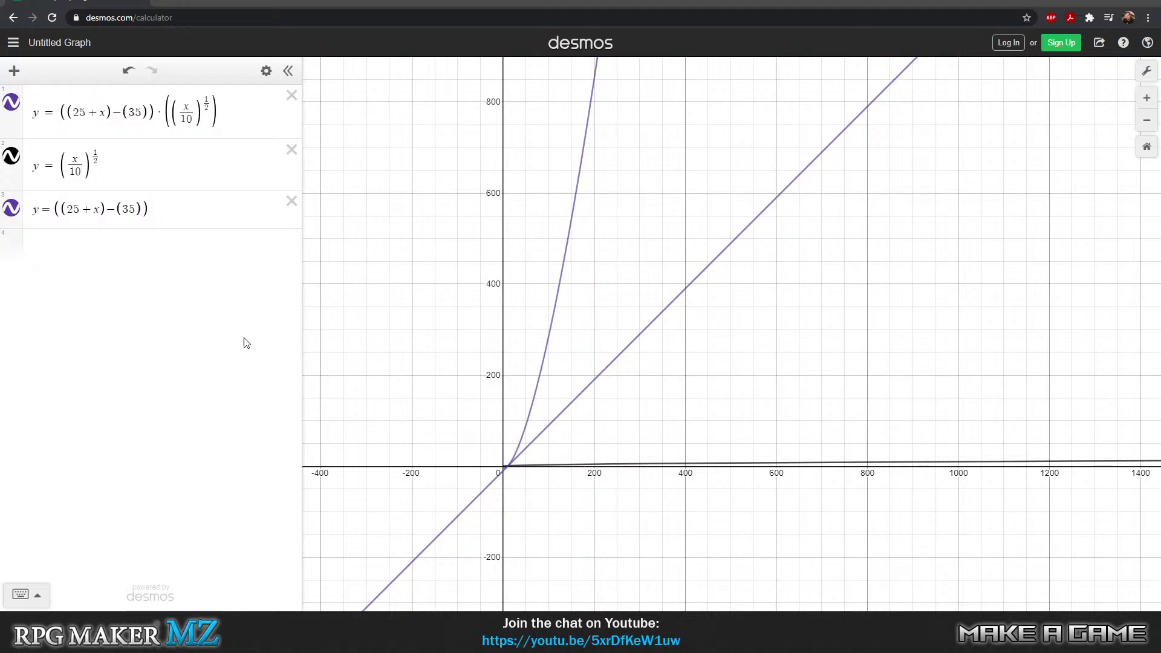
# - Wrap all of expression 1 in parentheses and raise it to the power 1/2
pyautogui.click(62, 116)
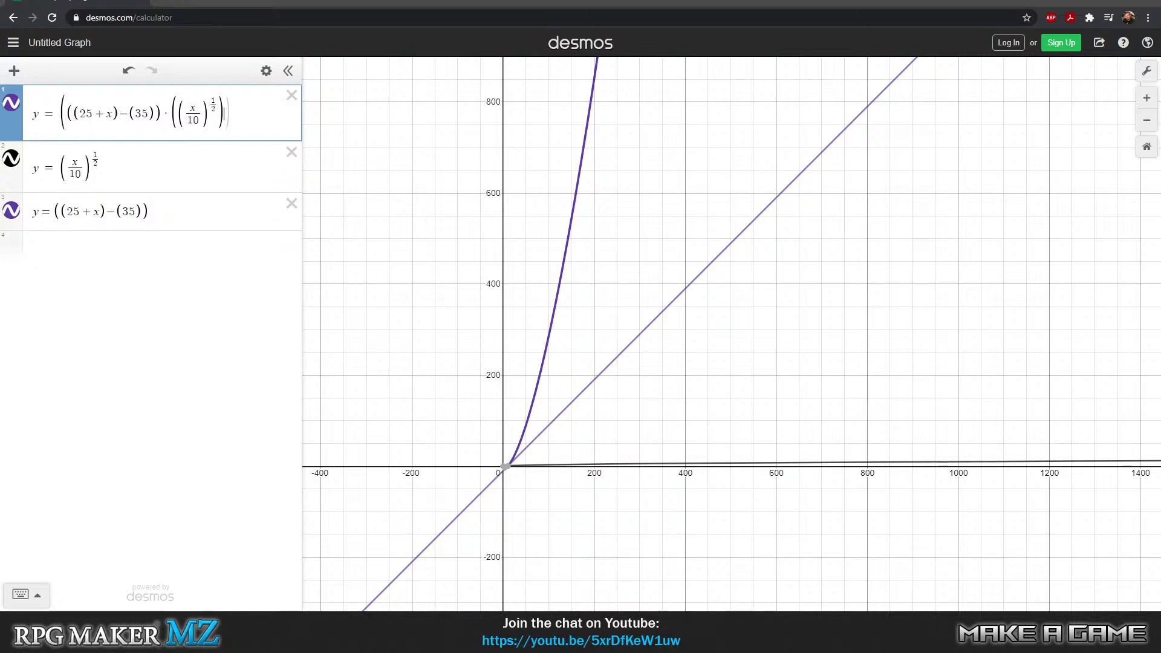
pyautogui.write(')^(')
pyautogui.press('BackSpace')
pyautogui.write('1/2')
pyautogui.press('Return')
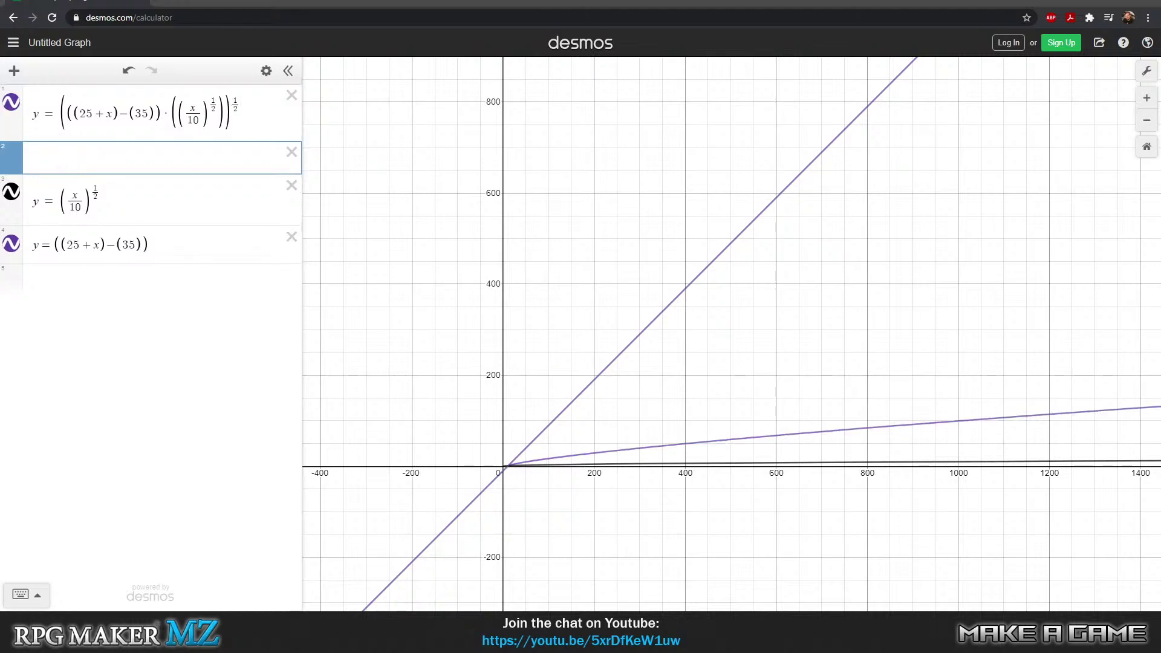
# - Zoom and pan to where the three curves meet near x = 11, y ≈ 1
pyautogui.scroll(5, 573, 518)
pyautogui.scroll(3, 569, 446)
pyautogui.moveTo(473, 490); pyautogui.dragTo(684, 434)
pyautogui.scroll(5, 618, 354)
pyautogui.moveTo(504, 380); pyautogui.dragTo(586, 407)
pyautogui.moveTo(687, 383); pyautogui.dragTo(653, 416)
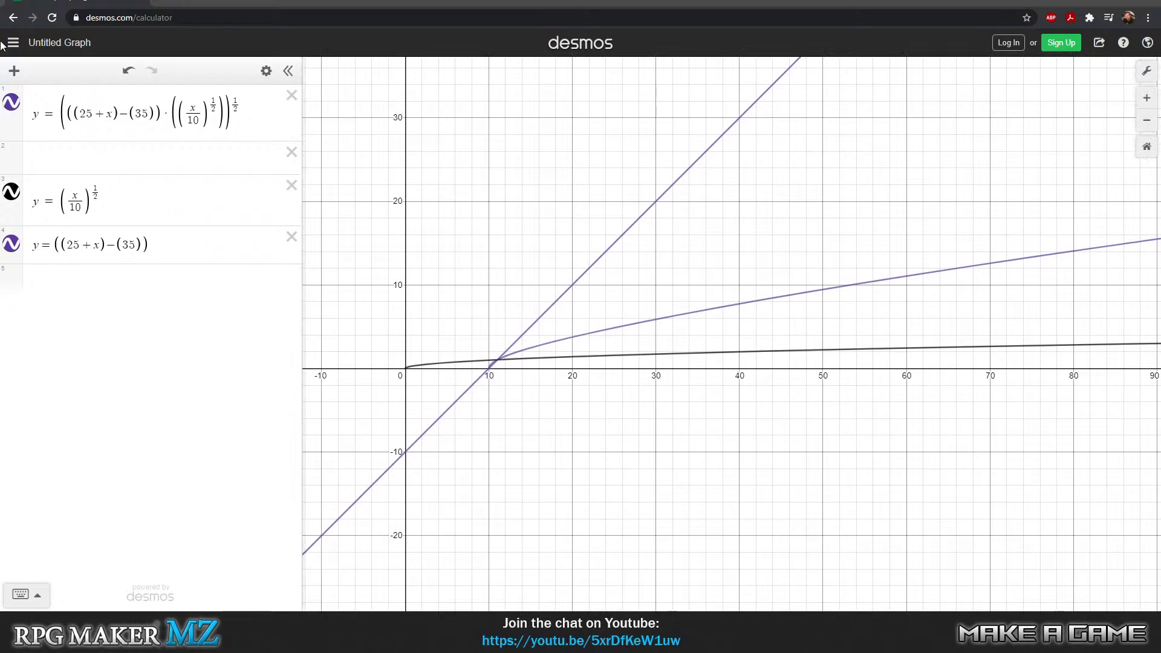
pyautogui.moveTo(552, 572); pyautogui.dragTo(519, 518)
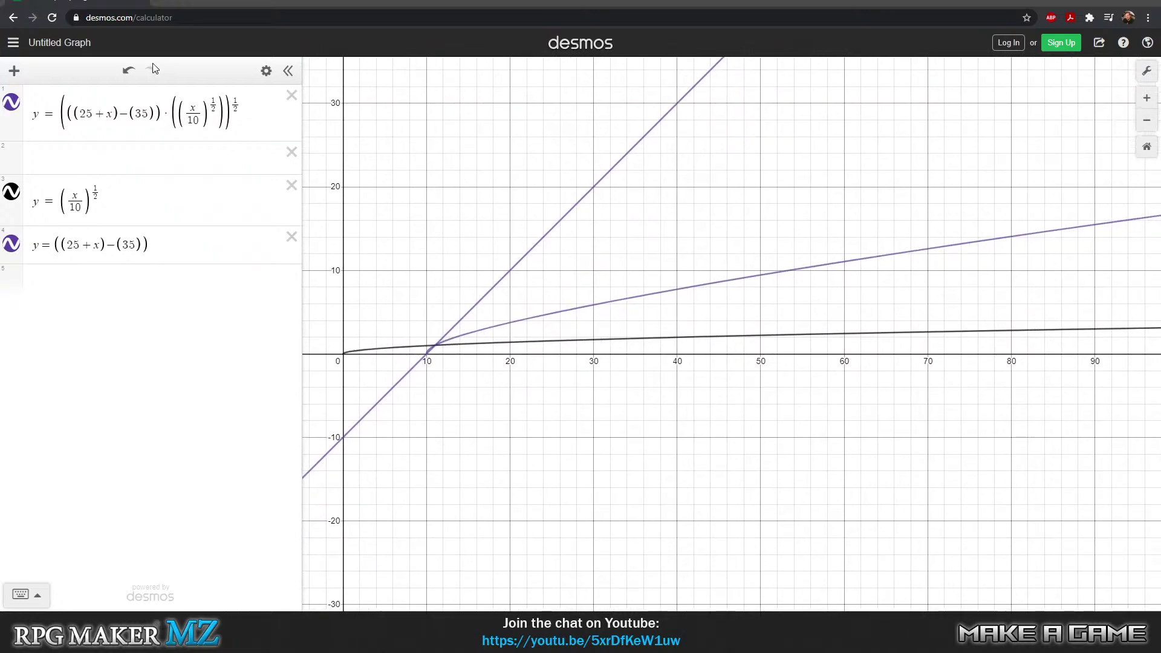
pyautogui.click(224, 103)
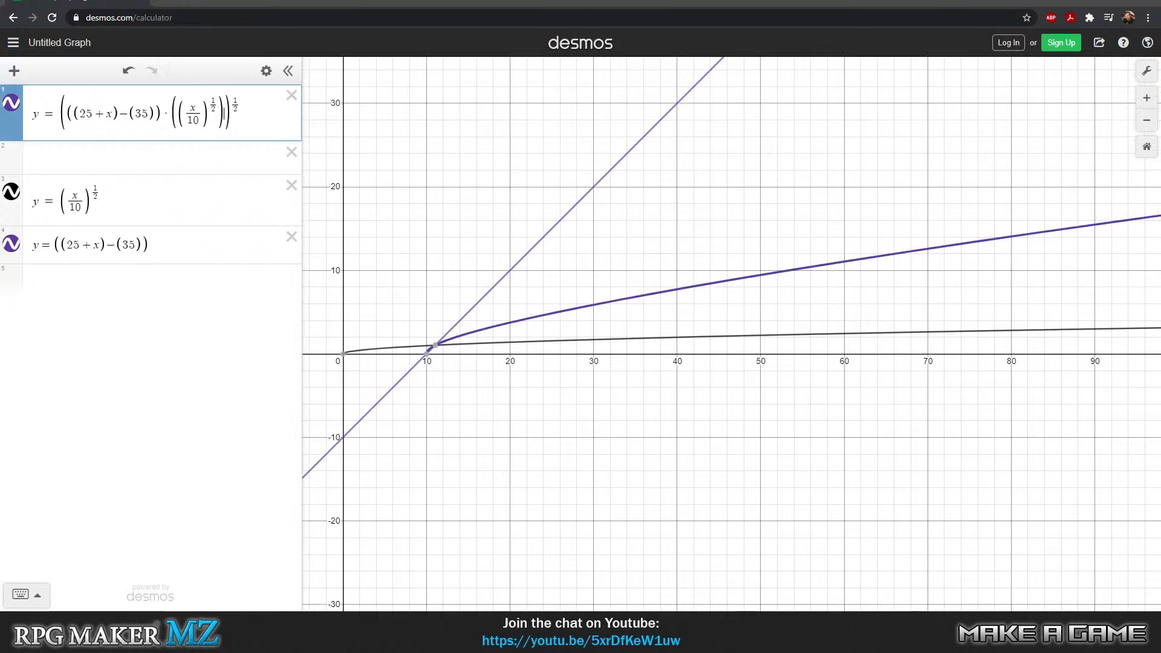
# - Remove the exponent on (x/10) and its extra parentheses from expression 1
pyautogui.press('BackSpace')
pyautogui.press('BackSpace')
pyautogui.press('BackSpace')
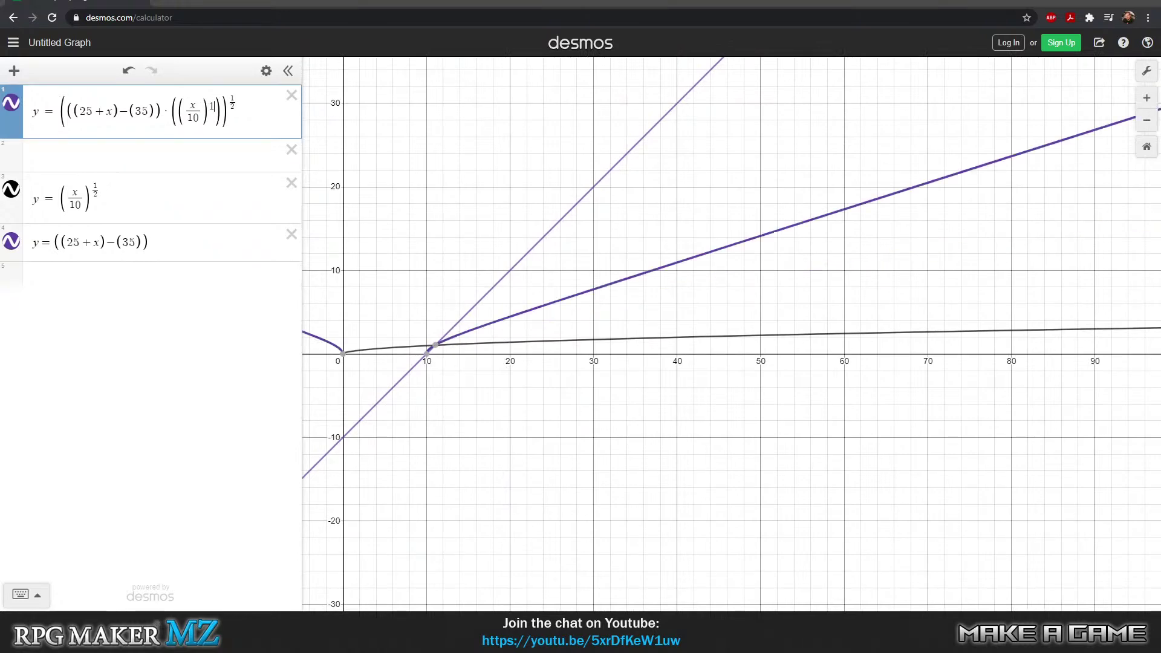
pyautogui.press('Right')
pyautogui.press('BackSpace')
pyautogui.press('Left')
pyautogui.click(34, 155)
pyautogui.click(216, 110)
pyautogui.press('BackSpace')
pyautogui.press('Left')
pyautogui.press('Left')
pyautogui.press('Left')
pyautogui.press('BackSpace')
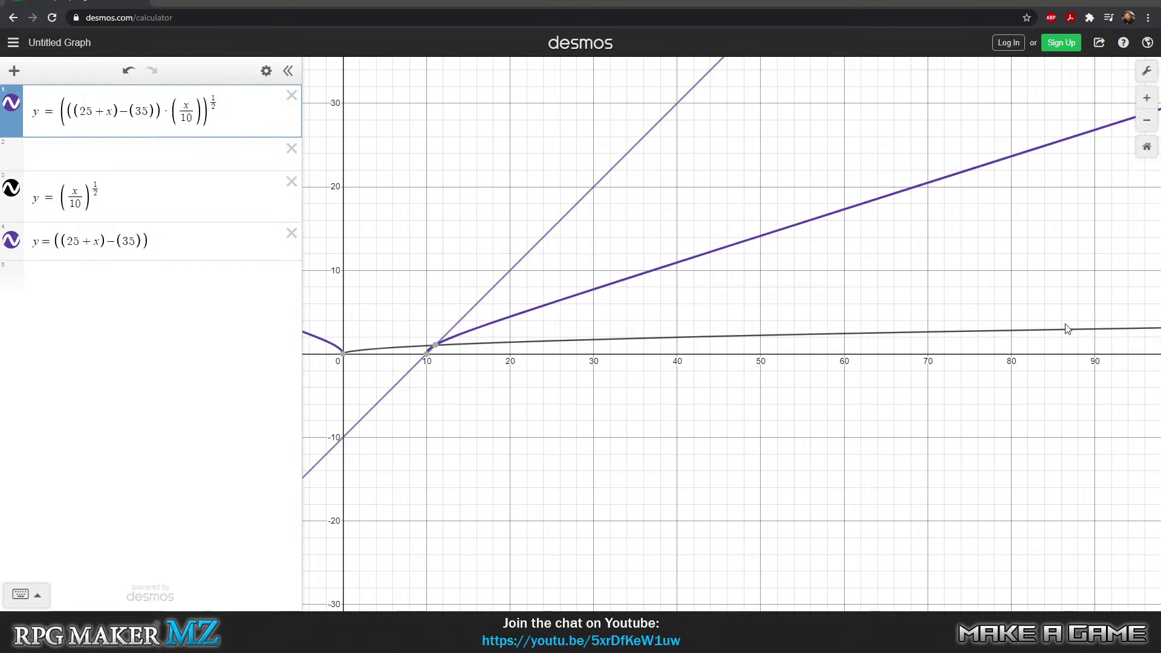
# - Zoom in to frame the graph from x = 10 to 28
pyautogui.scroll(2, 719, 340)
pyautogui.scroll(4, 404, 340)
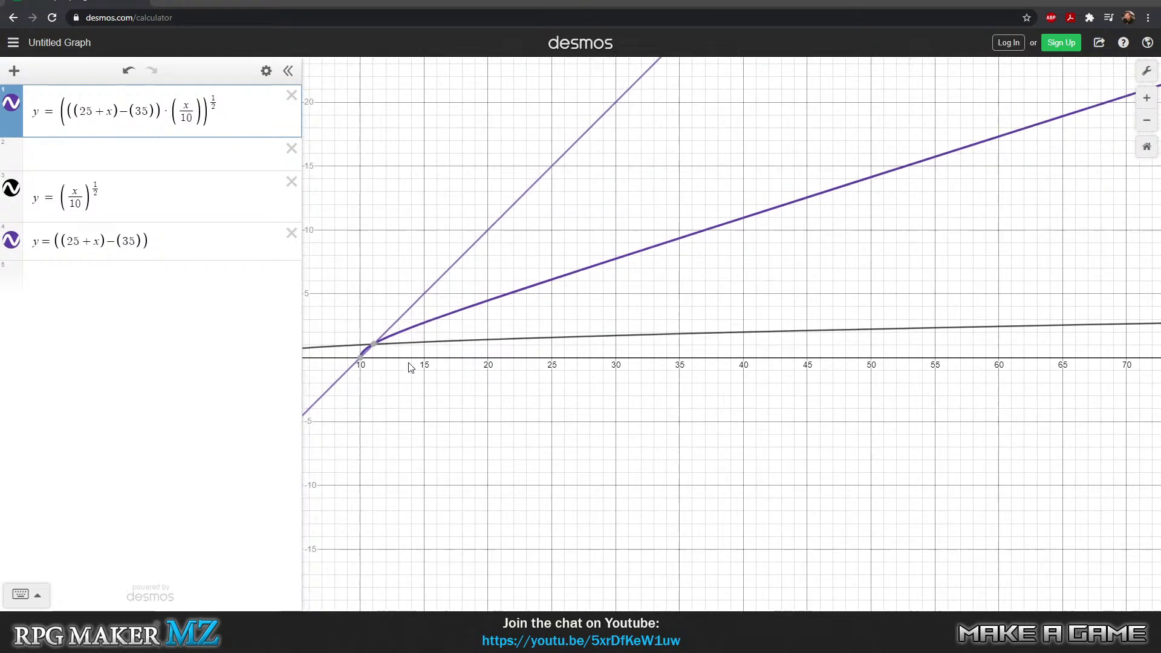
pyautogui.moveTo(422, 447); pyautogui.dragTo(544, 428)
pyautogui.scroll(2, 526, 389)
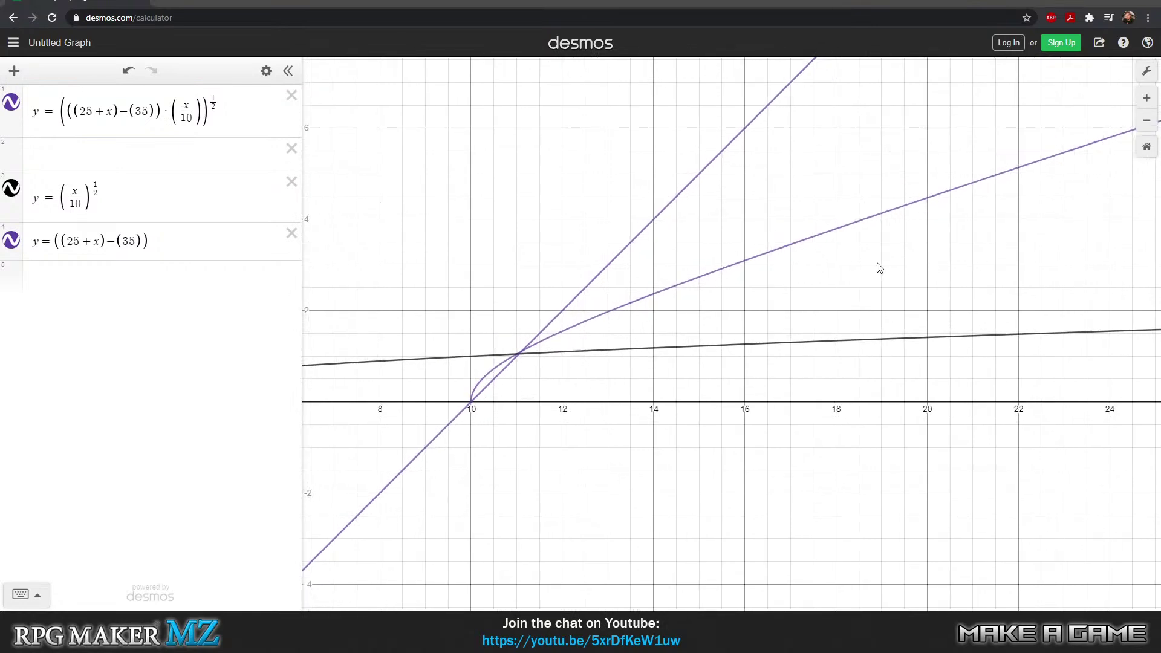
pyautogui.moveTo(876, 263); pyautogui.dragTo(695, 408)
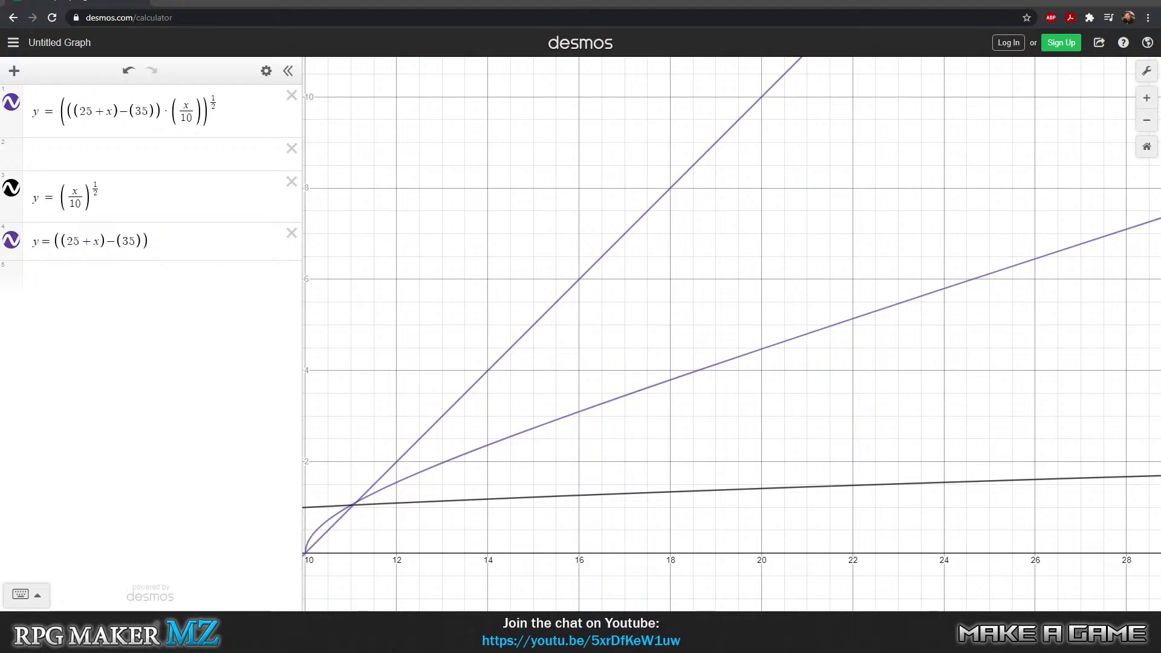
# - Inspect the x and 10 terms in expression 1, leaving the caret after x/10
pyautogui.click(187, 106)
pyautogui.moveTo(186, 106)
pyautogui.mouseDown()
pyautogui.moveTo(186, 117)
pyautogui.moveTo(187, 106)
pyautogui.mouseUp()
pyautogui.click(108, 115)
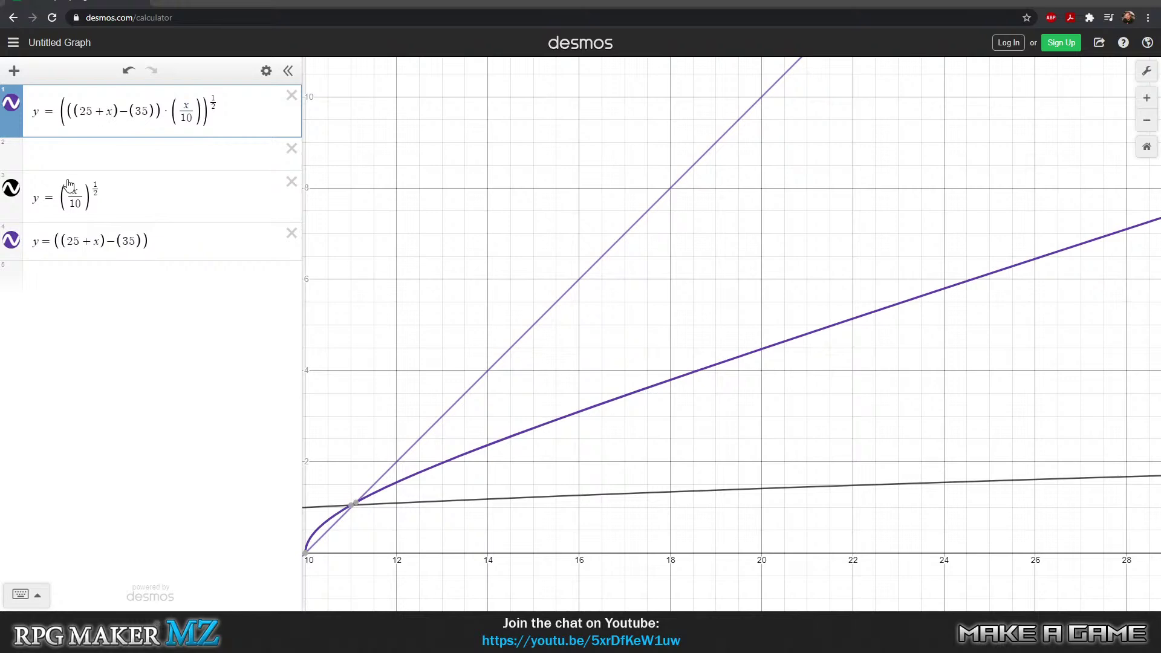
pyautogui.doubleClick(113, 111)
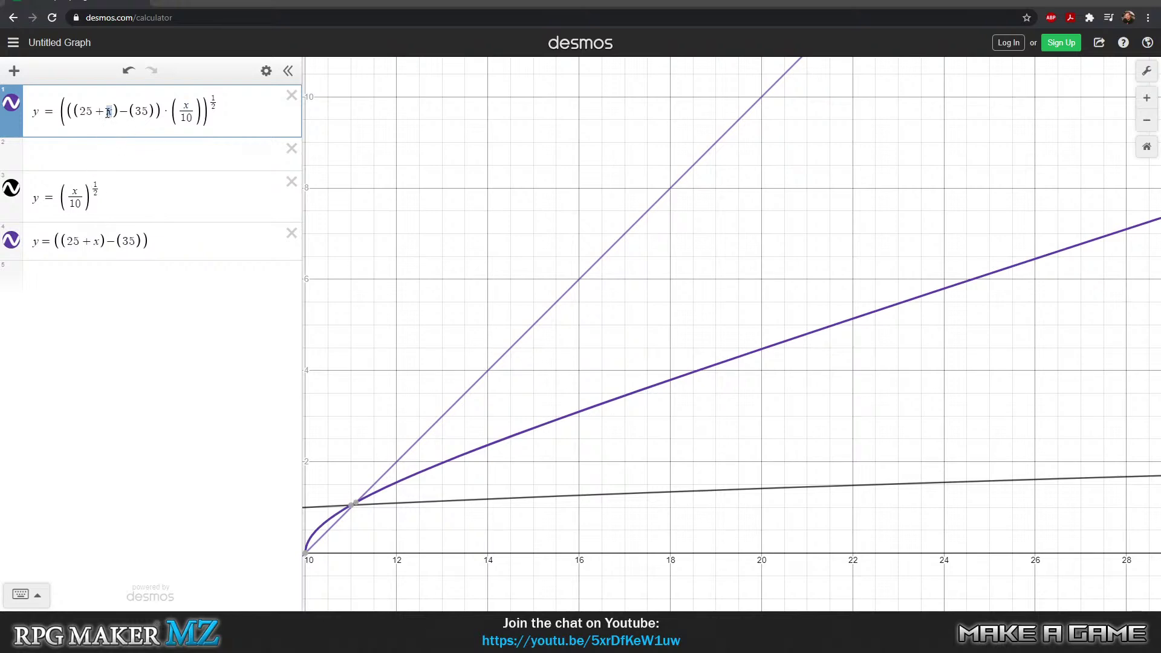
pyautogui.doubleClick(191, 117)
pyautogui.click(203, 110)
# - Delete the ·(x/10) factor and a redundant parenthesis from expression 1
pyautogui.press('BackSpace')
pyautogui.press('BackSpace')
pyautogui.press('BackSpace')
pyautogui.press('BackSpace')
pyautogui.press('BackSpace')
pyautogui.press('BackSpace')
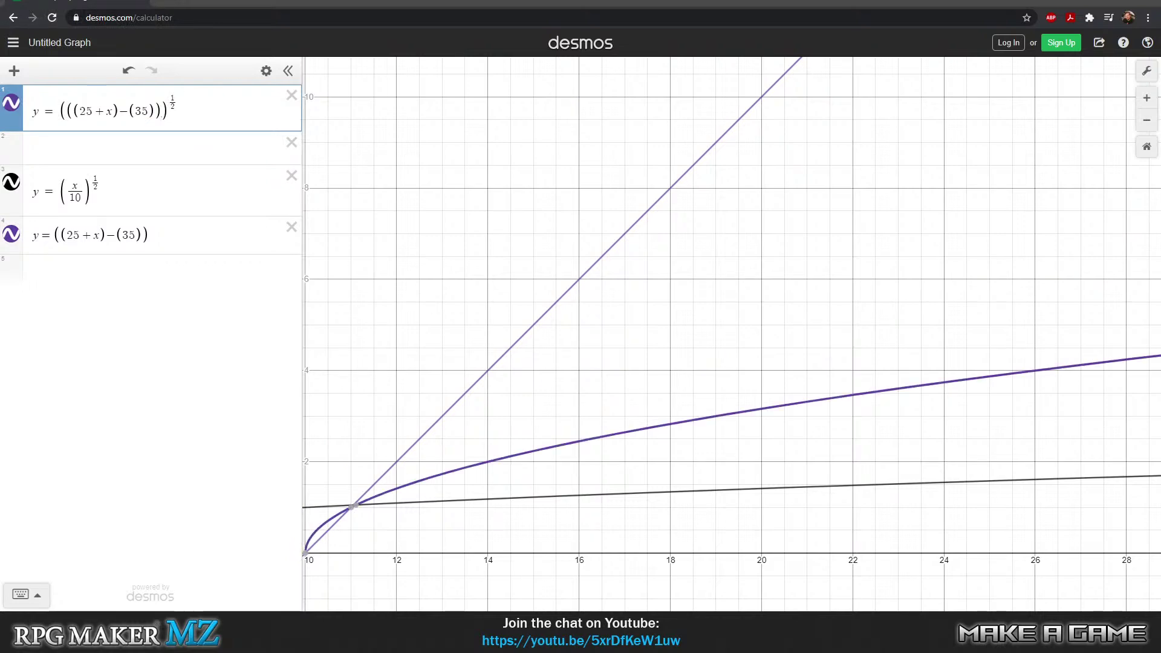
pyautogui.press('BackSpace')
pyautogui.press('BackSpace')
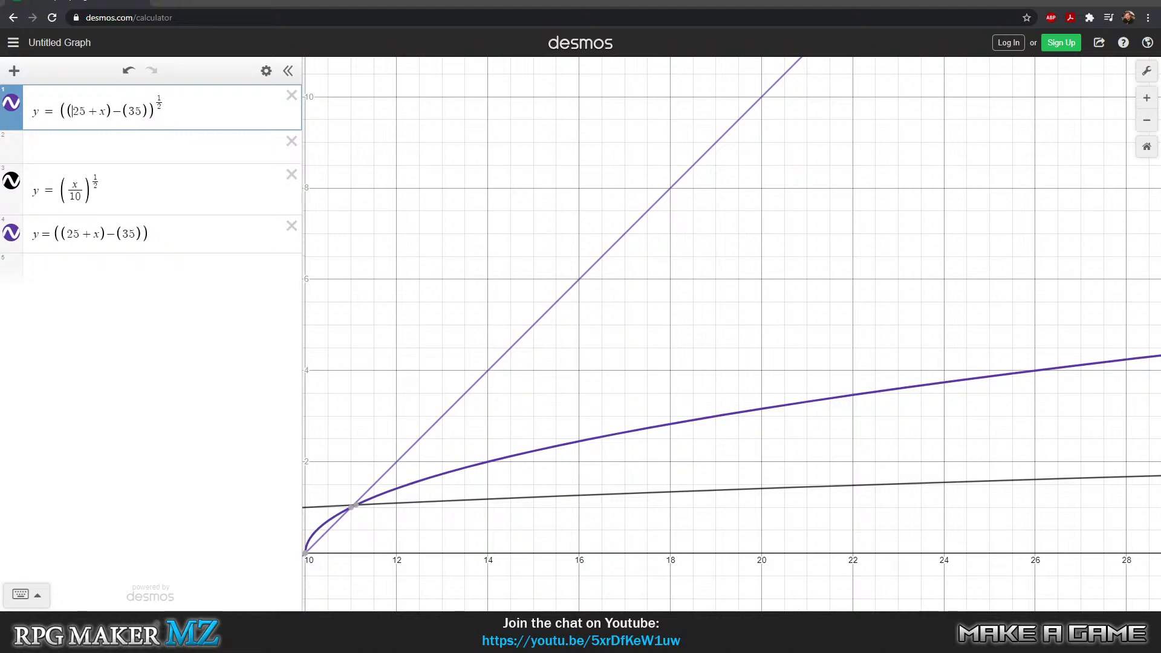
pyautogui.click(163, 103)
# - Centre the view on the intersection near x = 11 and delete the (x/10)^(1/2) expression
pyautogui.scroll(-3, 484, 424)
pyautogui.scroll(-3, 532, 451)
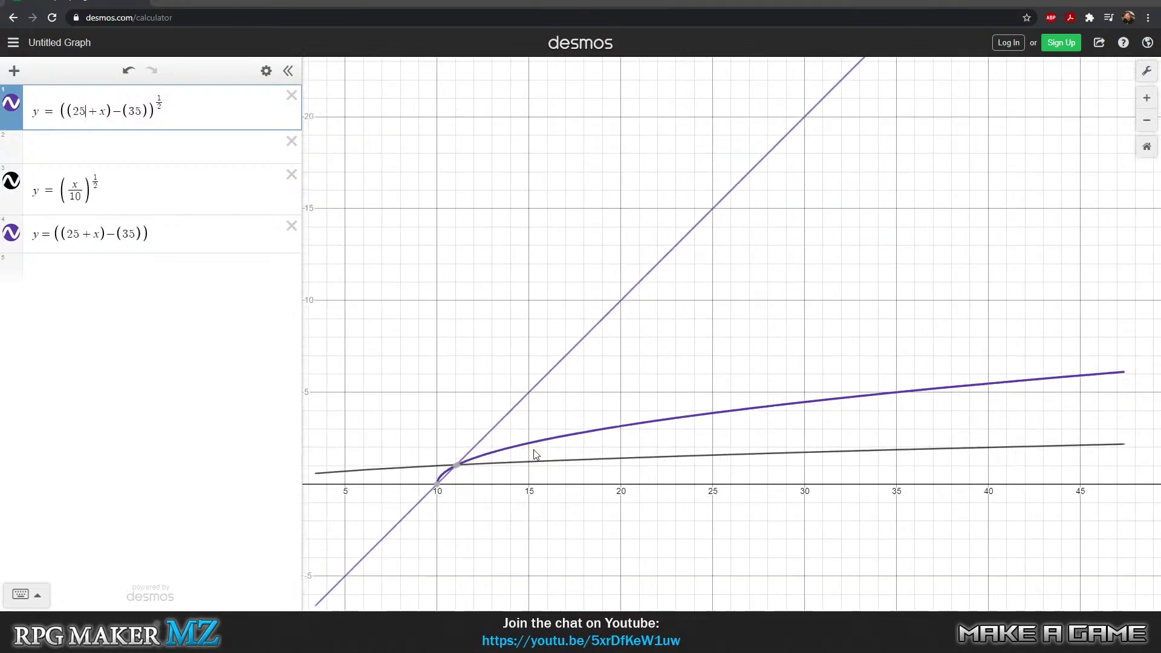
pyautogui.scroll(3, 532, 464)
pyautogui.scroll(3, 568, 486)
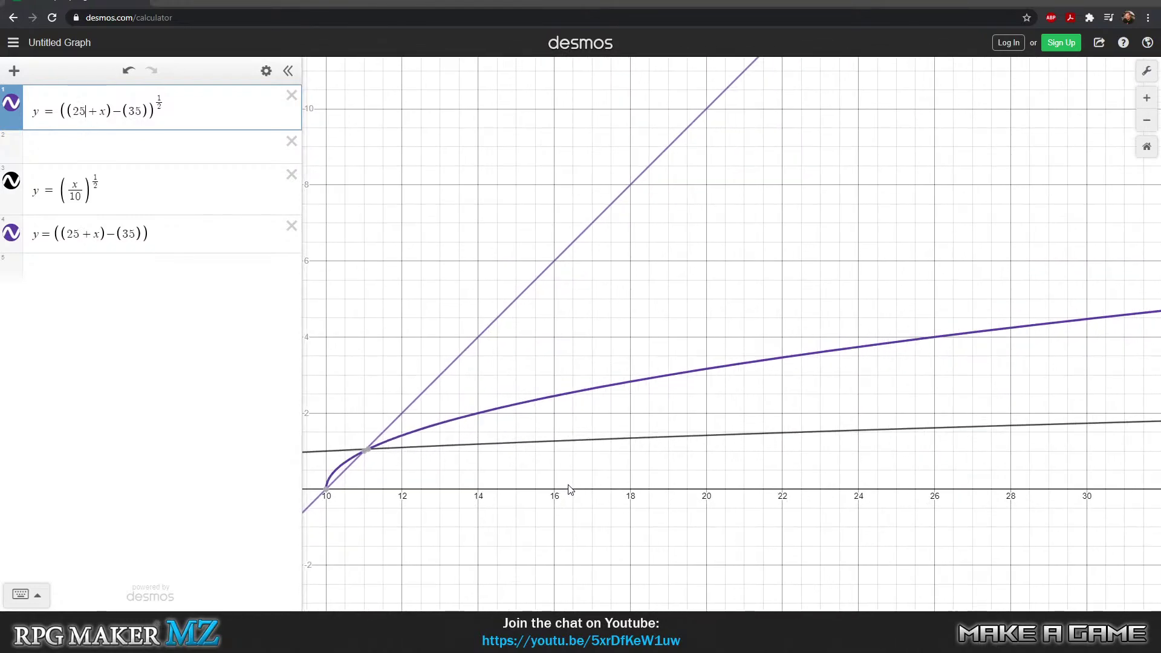
pyautogui.click(571, 522)
pyautogui.moveTo(570, 522); pyautogui.dragTo(868, 474)
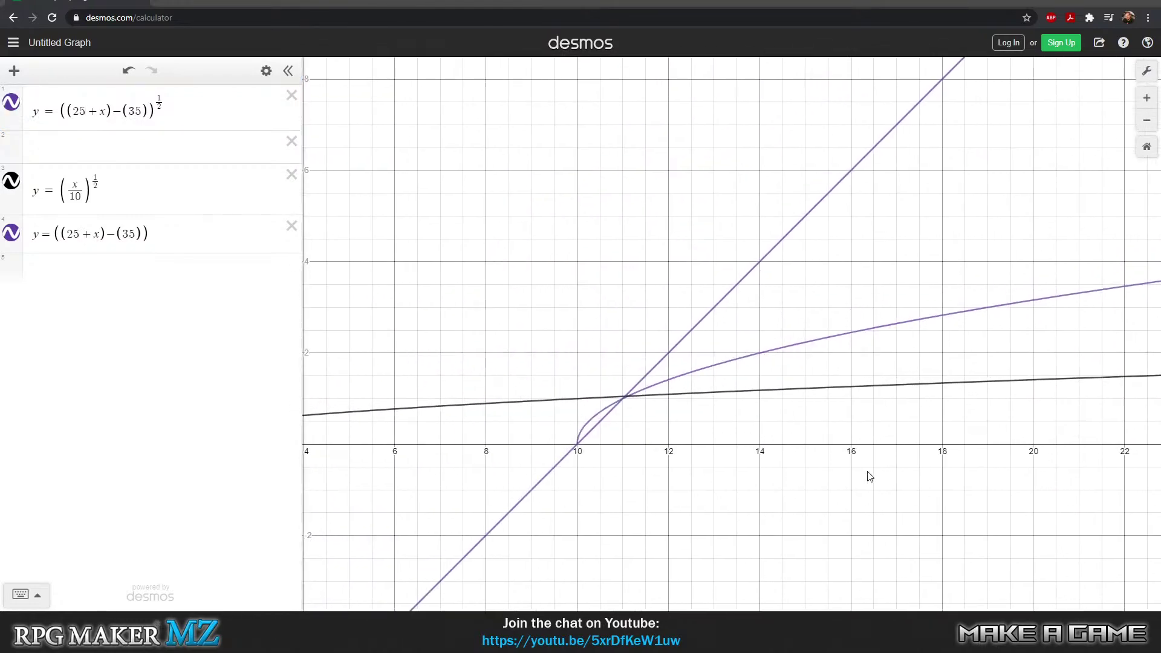
pyautogui.scroll(2, 650, 470)
pyautogui.scroll(3, 565, 428)
pyautogui.scroll(3, 565, 428)
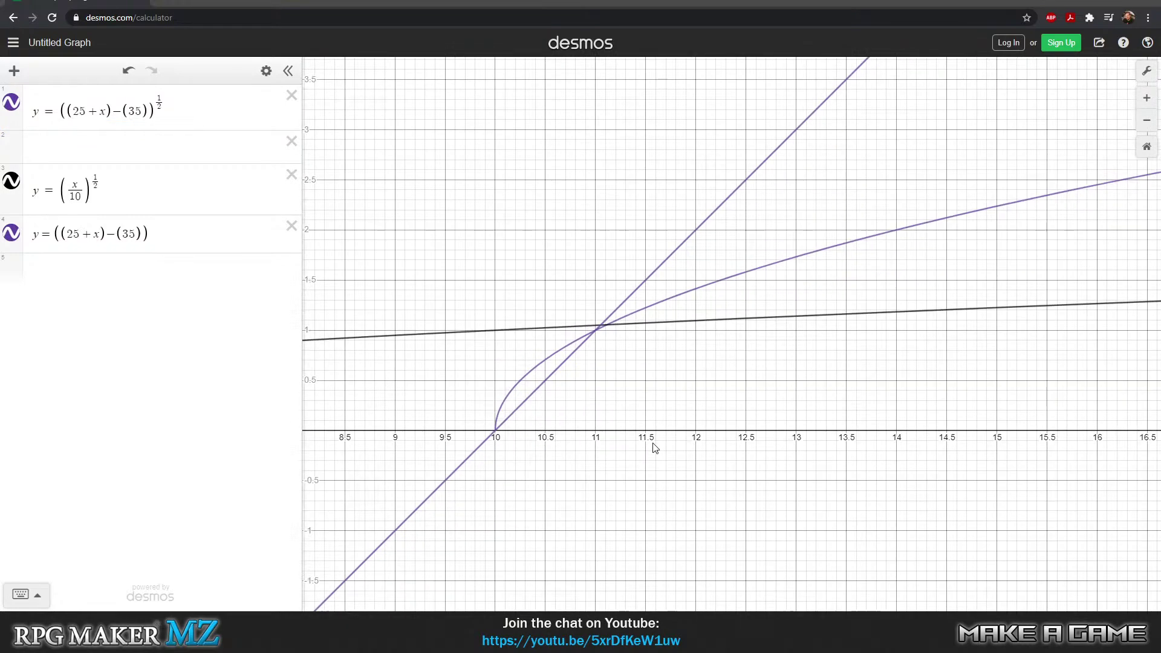
pyautogui.moveTo(568, 488); pyautogui.dragTo(754, 466)
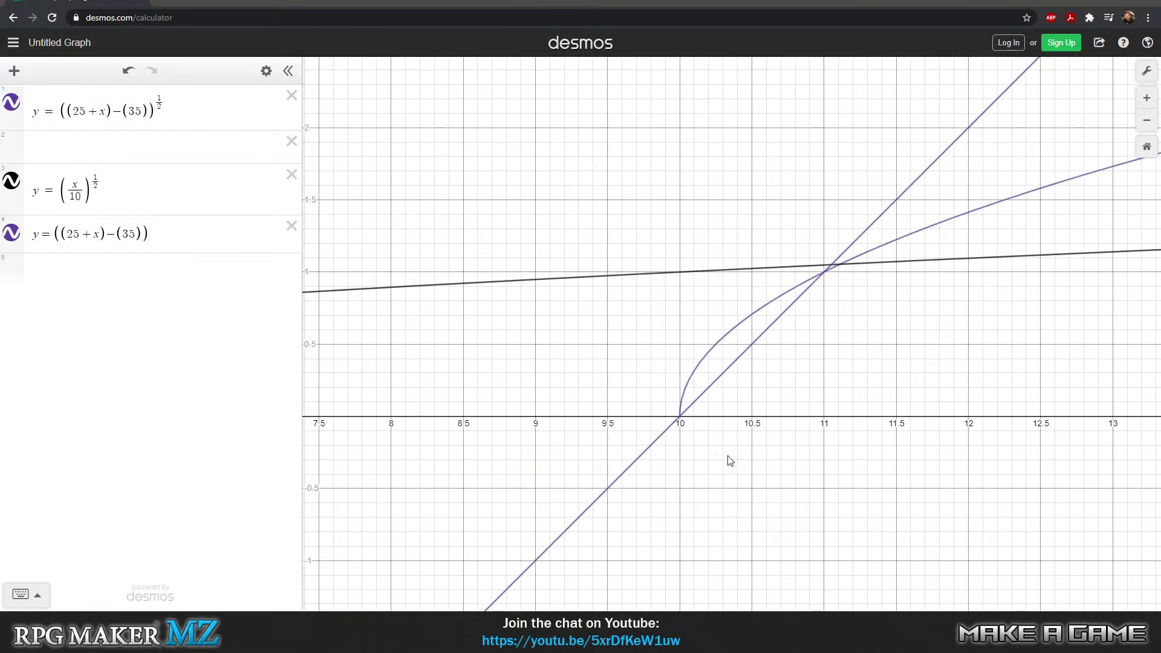
pyautogui.scroll(-4, 695, 441)
pyautogui.scroll(-3, 697, 444)
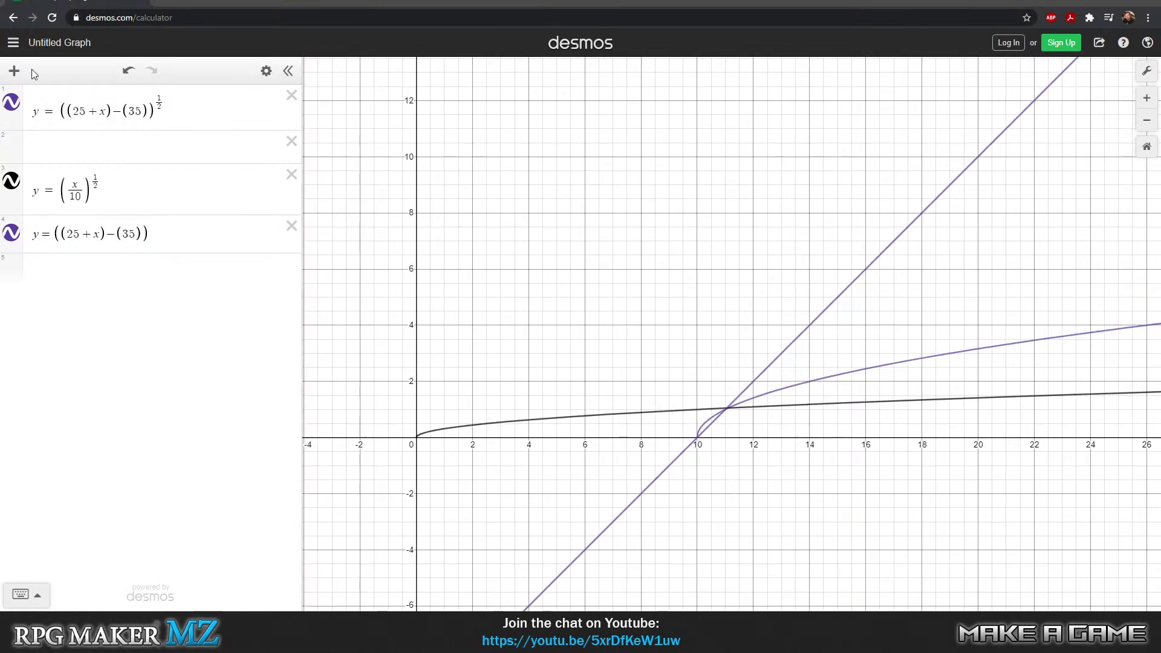
pyautogui.click(292, 175)
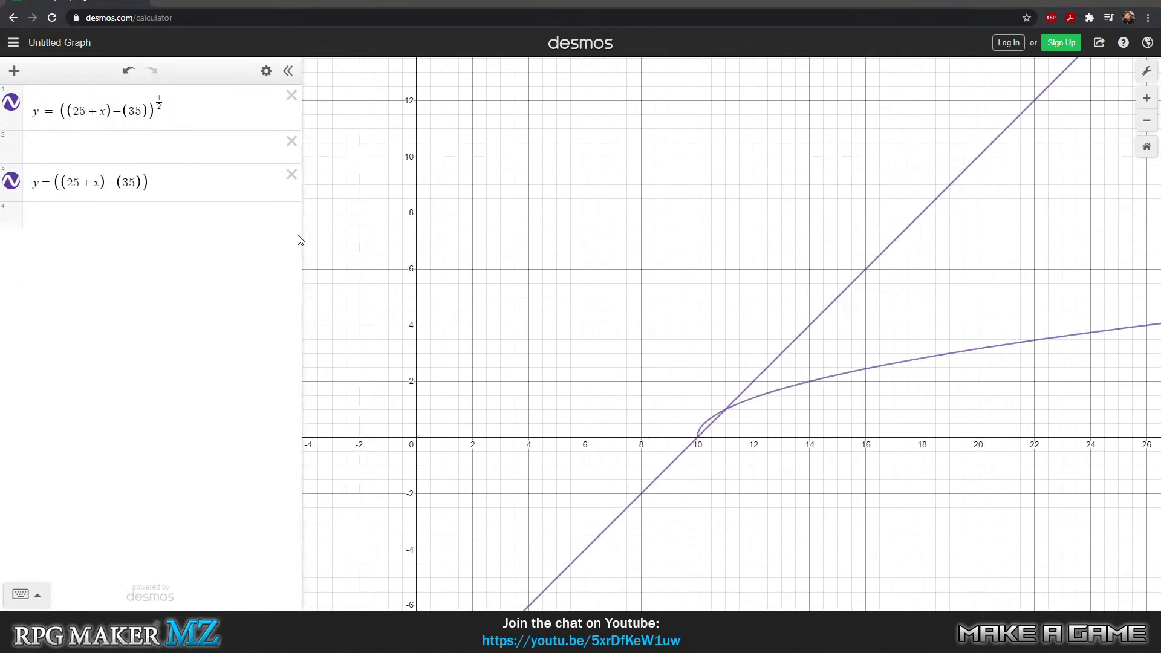
# - Delete the linear (25+x)−(35) line and the empty row, then frame the curve starting at x=10
pyautogui.click(293, 176)
pyautogui.click(291, 142)
pyautogui.moveTo(537, 308); pyautogui.dragTo(513, 271)
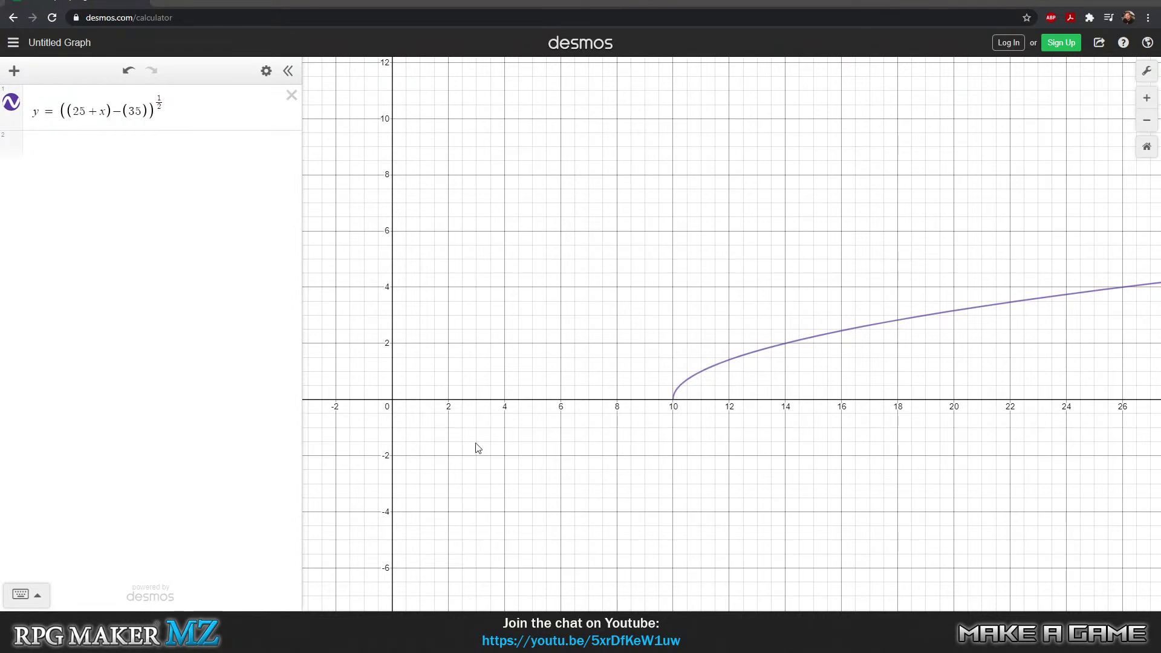
pyautogui.moveTo(507, 410); pyautogui.dragTo(560, 428)
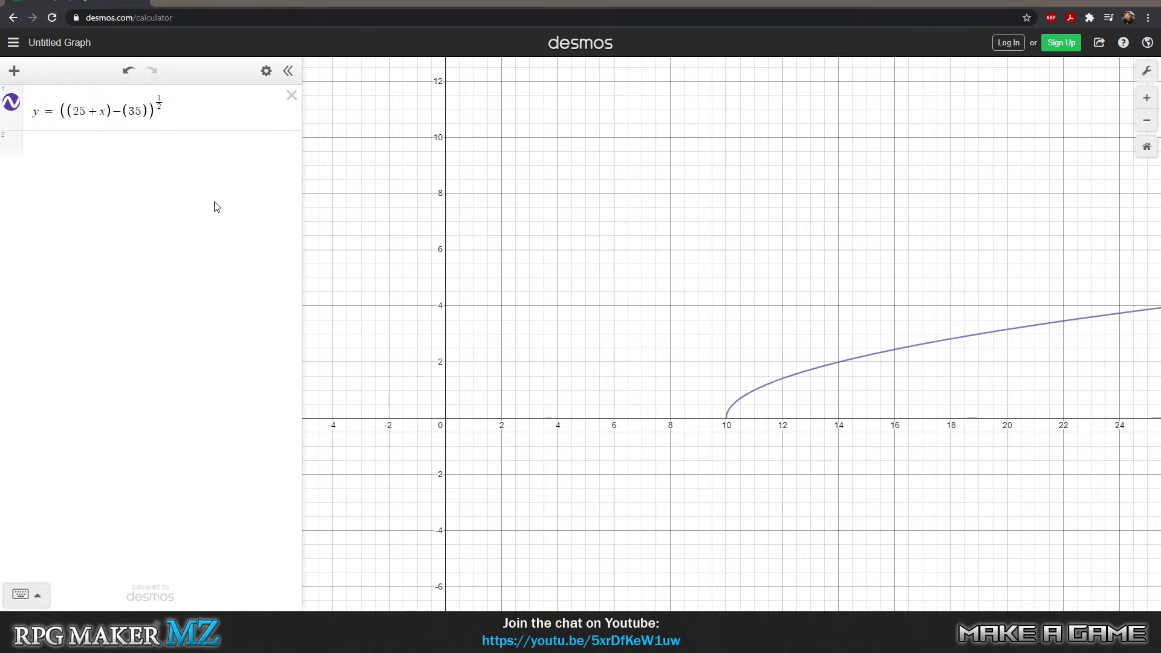
pyautogui.click(188, 105)
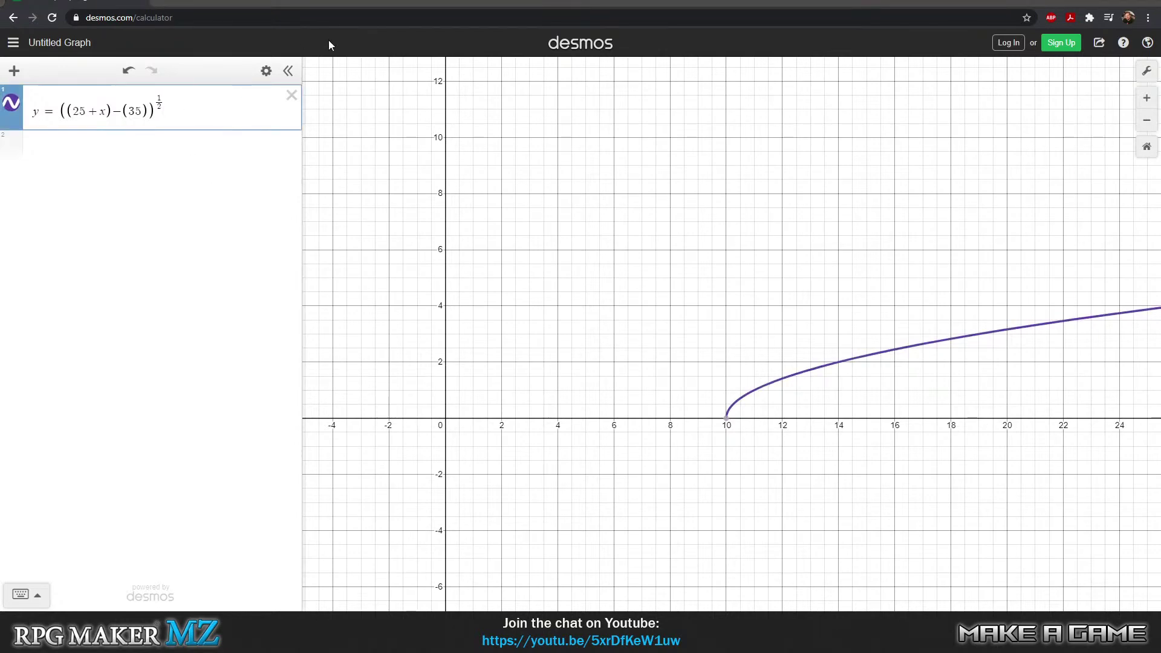
# - Drop the 1/2 exponent to plot y=((25+x)-(35)) as a line, then erase everything after y =
pyautogui.press('BackSpace')
pyautogui.press('BackSpace')
pyautogui.press('BackSpace')
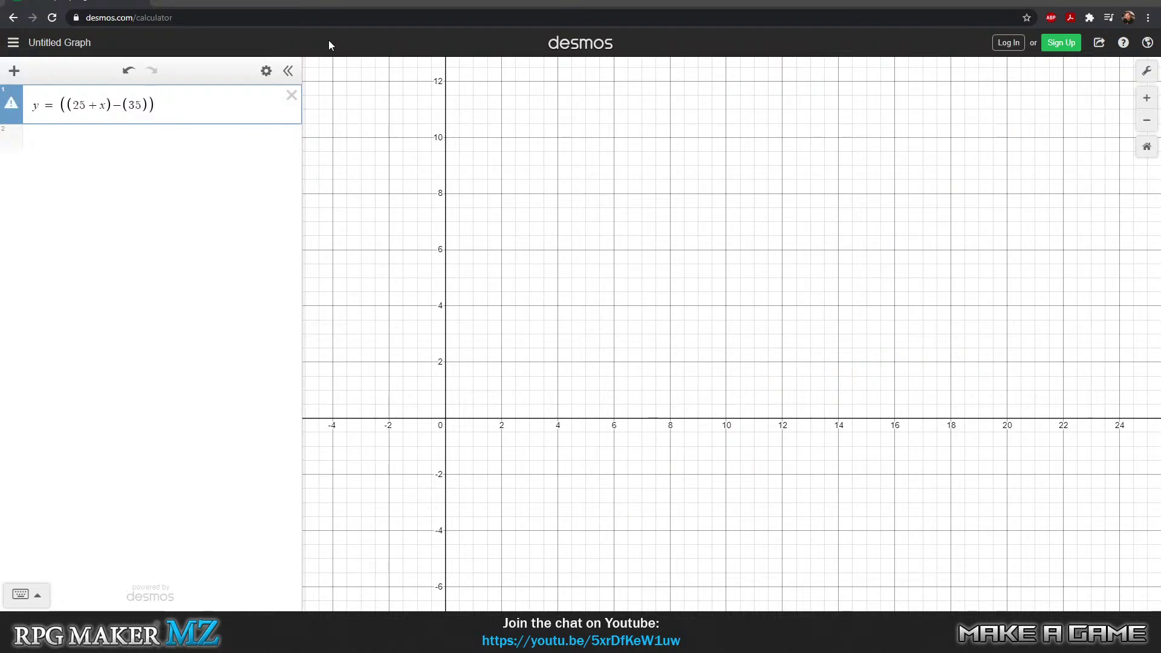
pyautogui.press('Return')
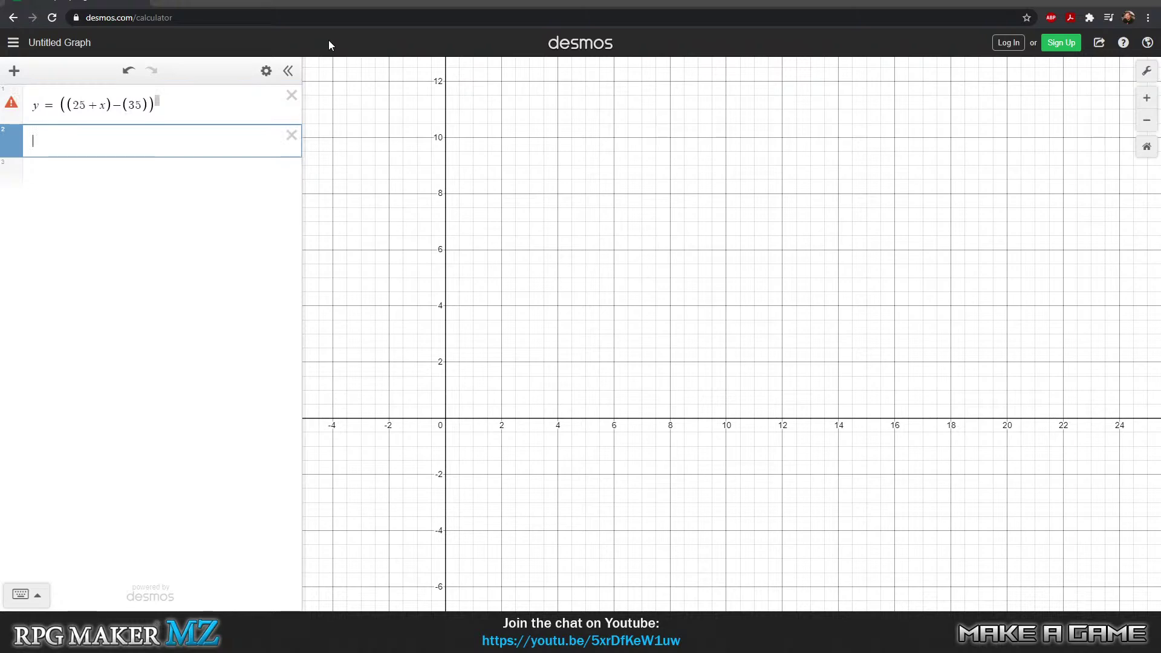
pyautogui.press('Up')
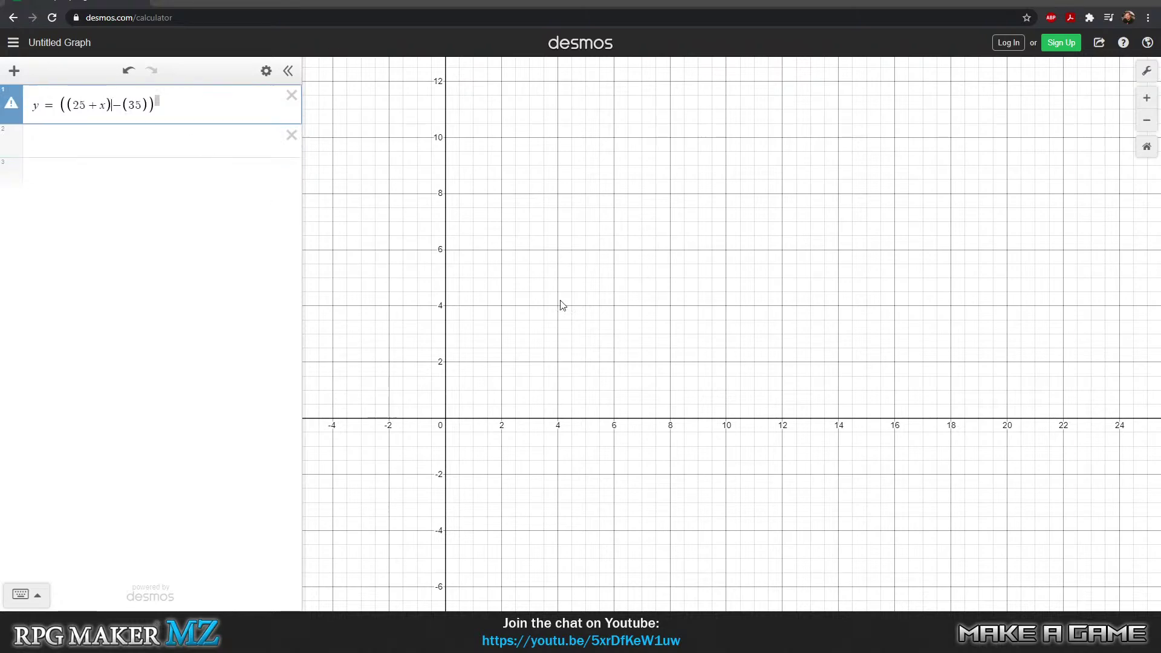
pyautogui.scroll(-3, 551, 321)
pyautogui.scroll(-2, 550, 321)
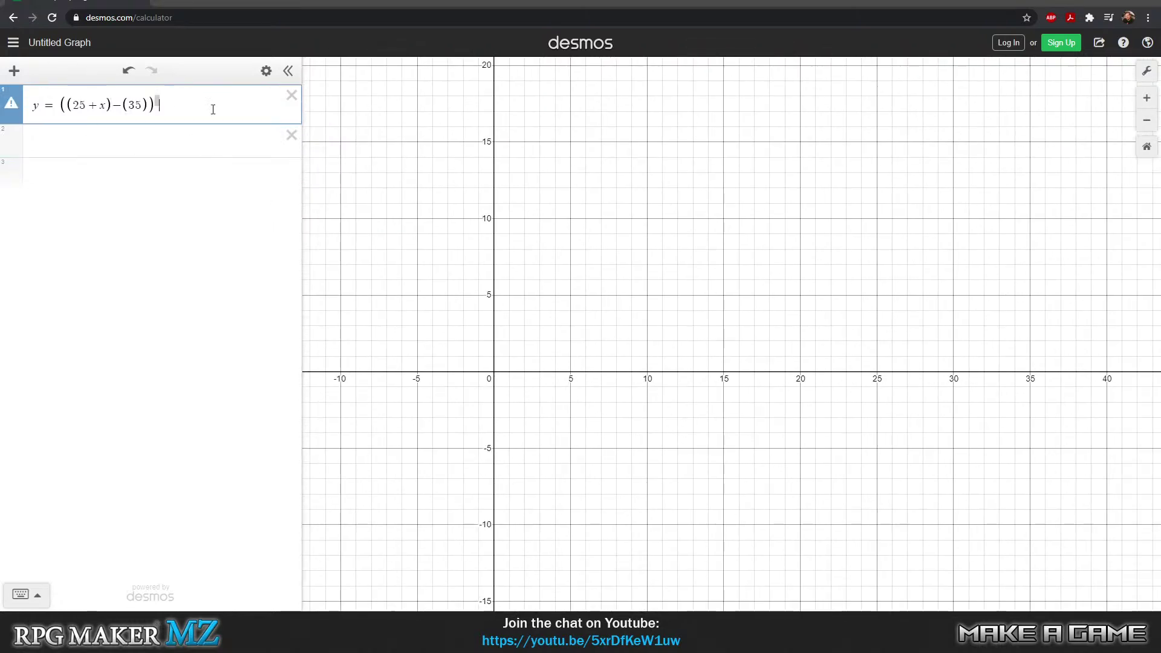
pyautogui.press('BackSpace')
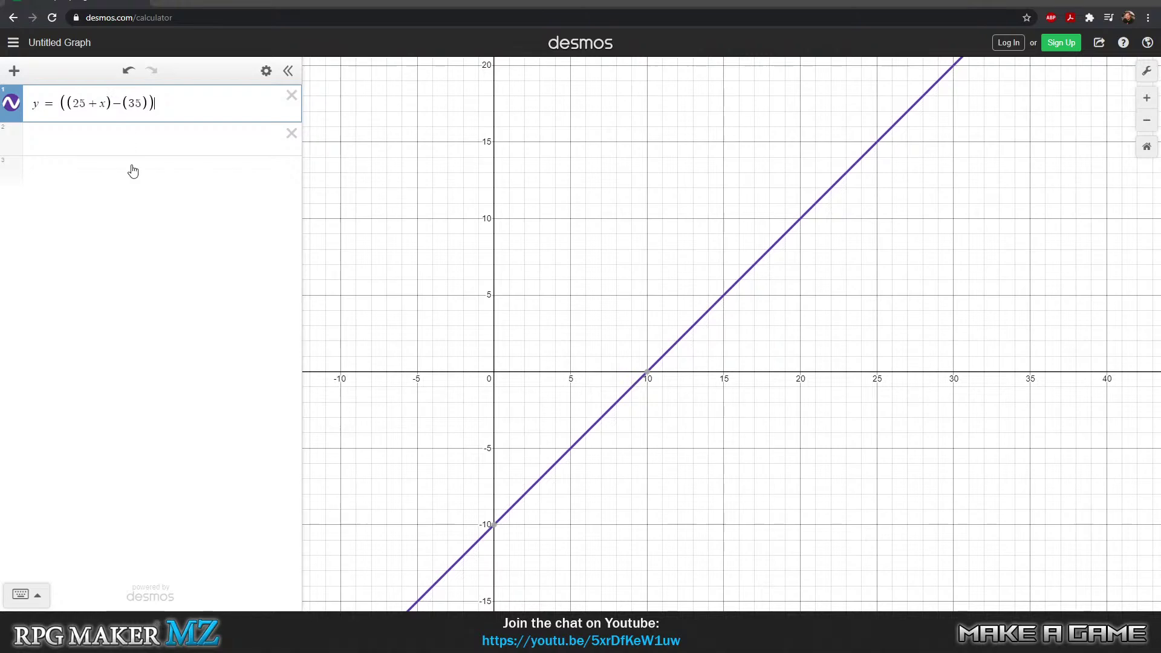
pyautogui.moveTo(160, 101); pyautogui.dragTo(60, 103)
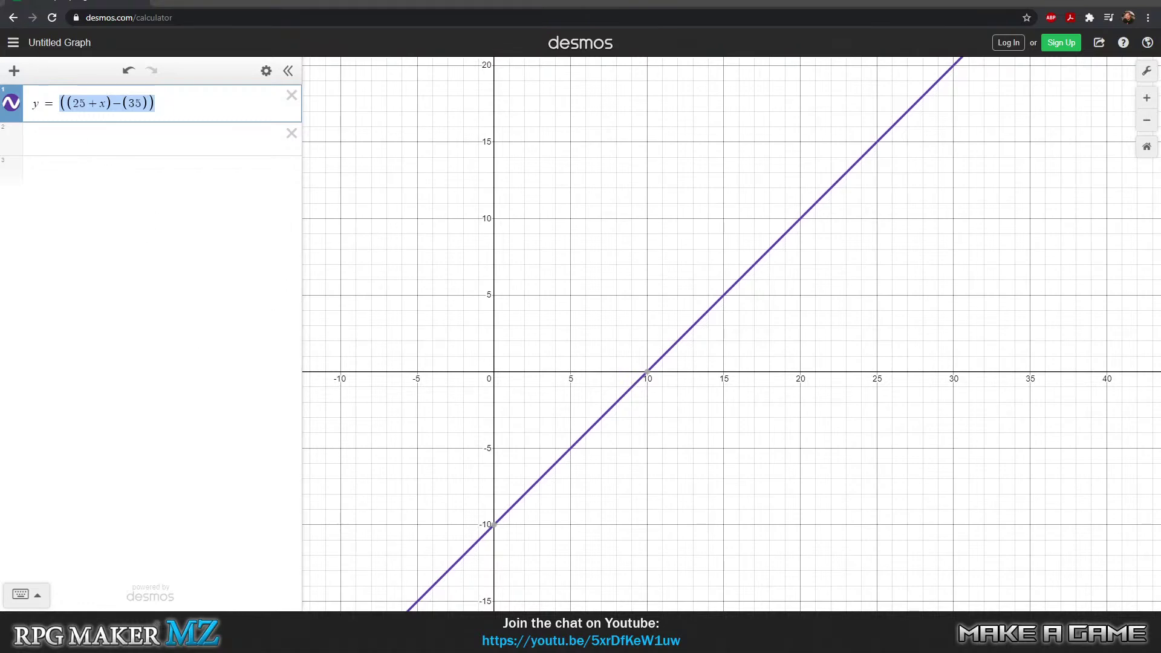
pyautogui.press('BackSpace')
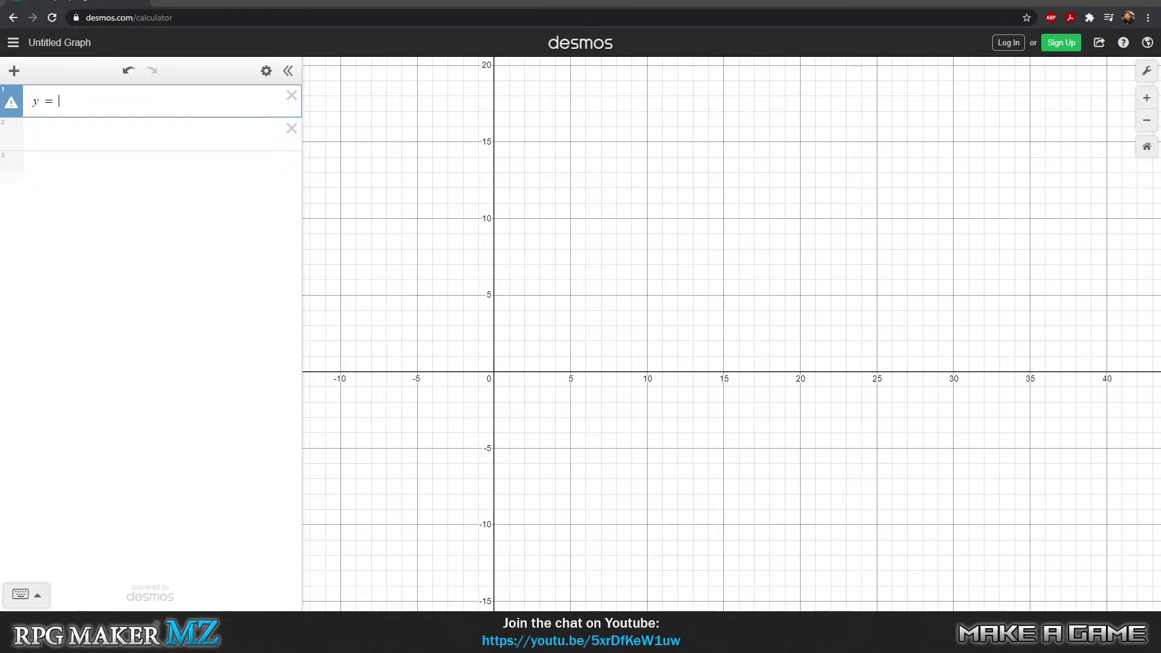
# - Switch from the browser to the Excel workbook with the attack and defense stats
pyautogui.hotkey('alt', 'Tab')
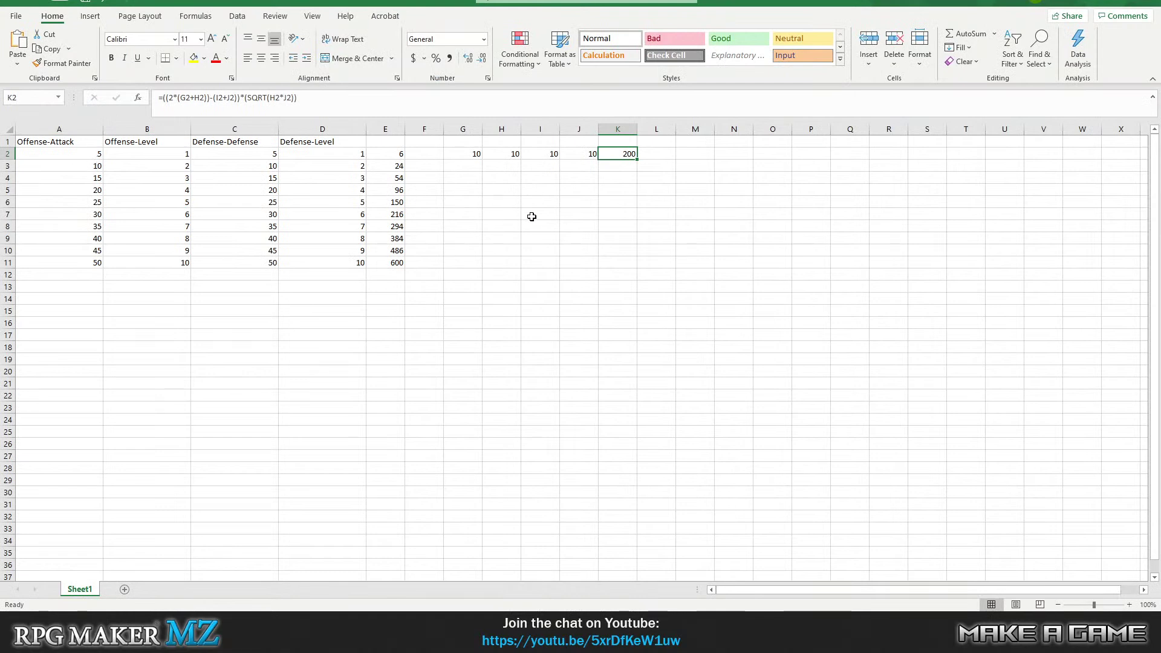
# - Change E2's square root term from SQRT(B2*D2) to SQRT(B2/D2)
pyautogui.click(402, 155)
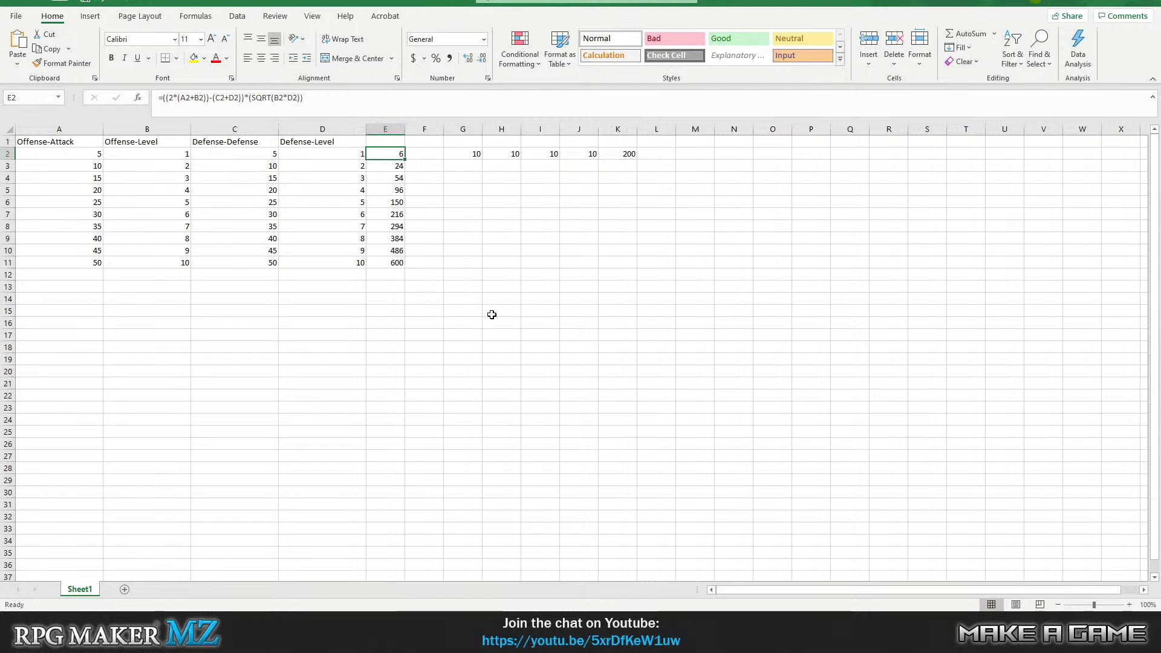
pyautogui.click(296, 94)
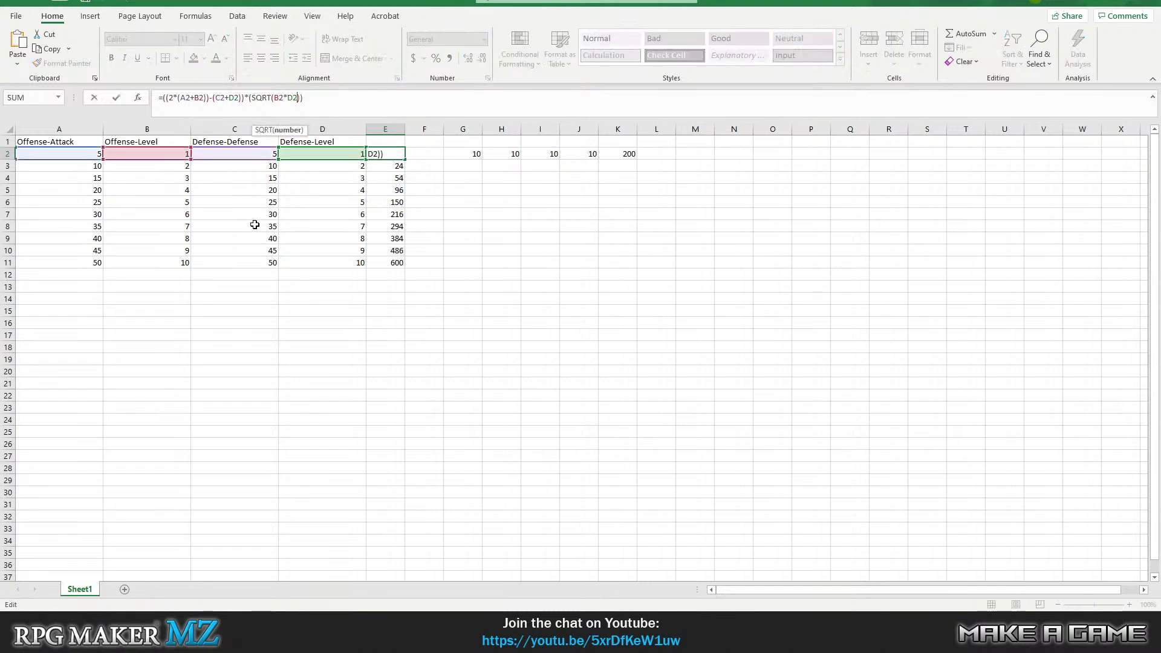
pyautogui.press('Left')
pyautogui.press('Left')
pyautogui.press('BackSpace')
pyautogui.write('*')
pyautogui.press('Return')
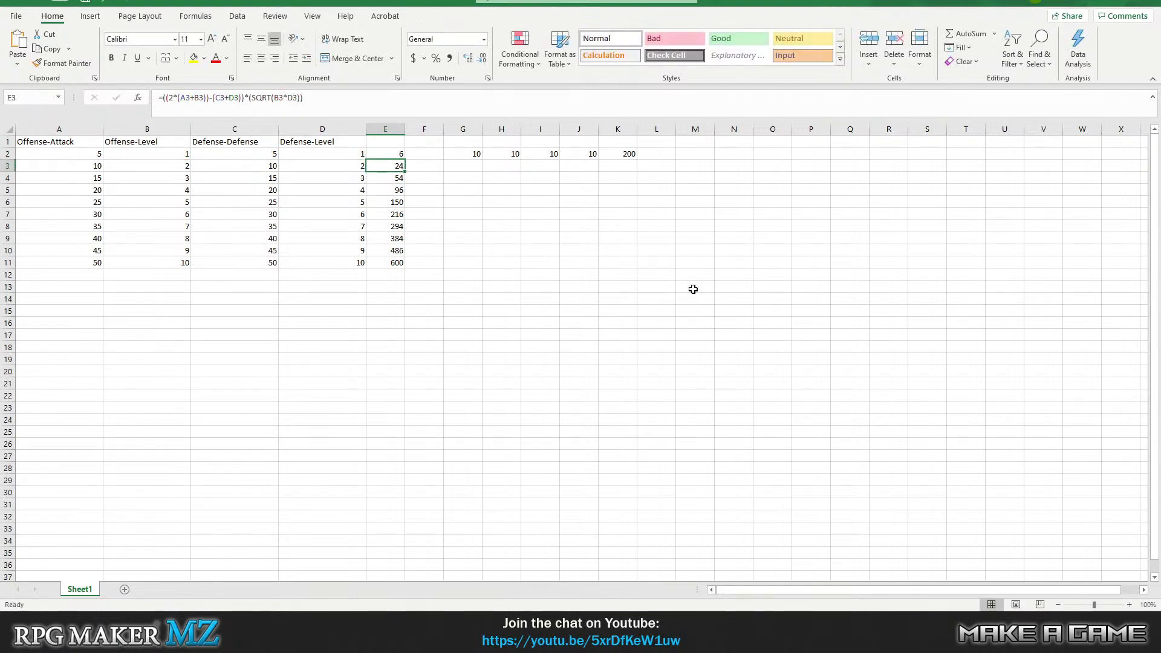
# - Copy the E2 formula into E3:E11, giving damage values 6 through 60
pyautogui.click(372, 155)
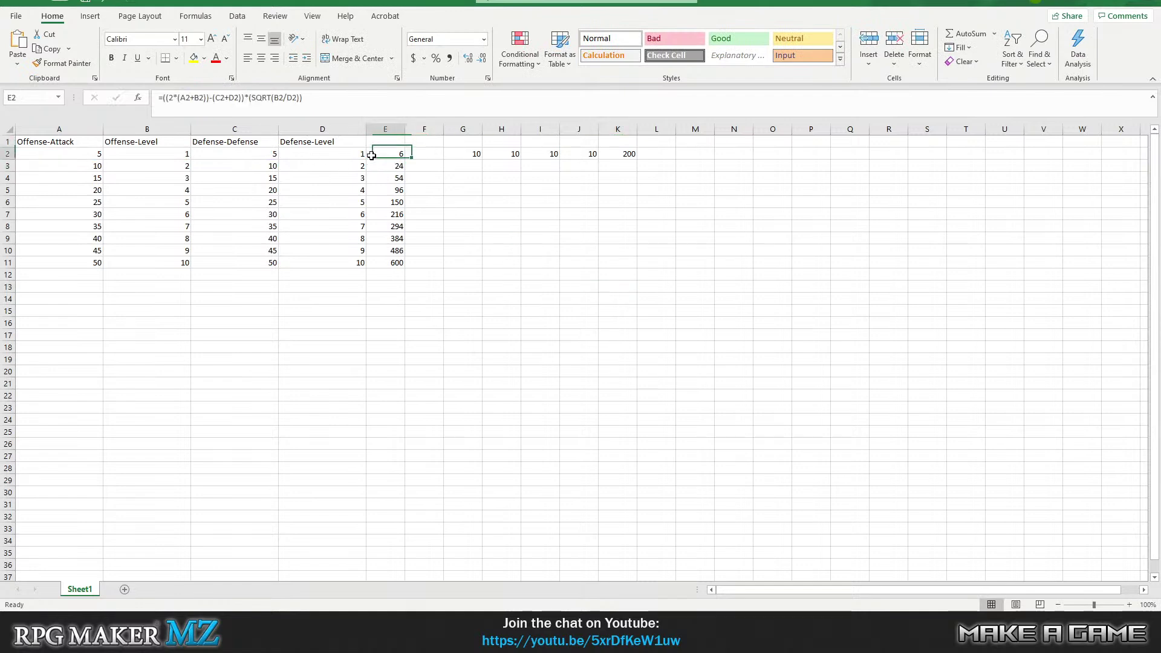
pyautogui.hotkey('ctrl', 'c')
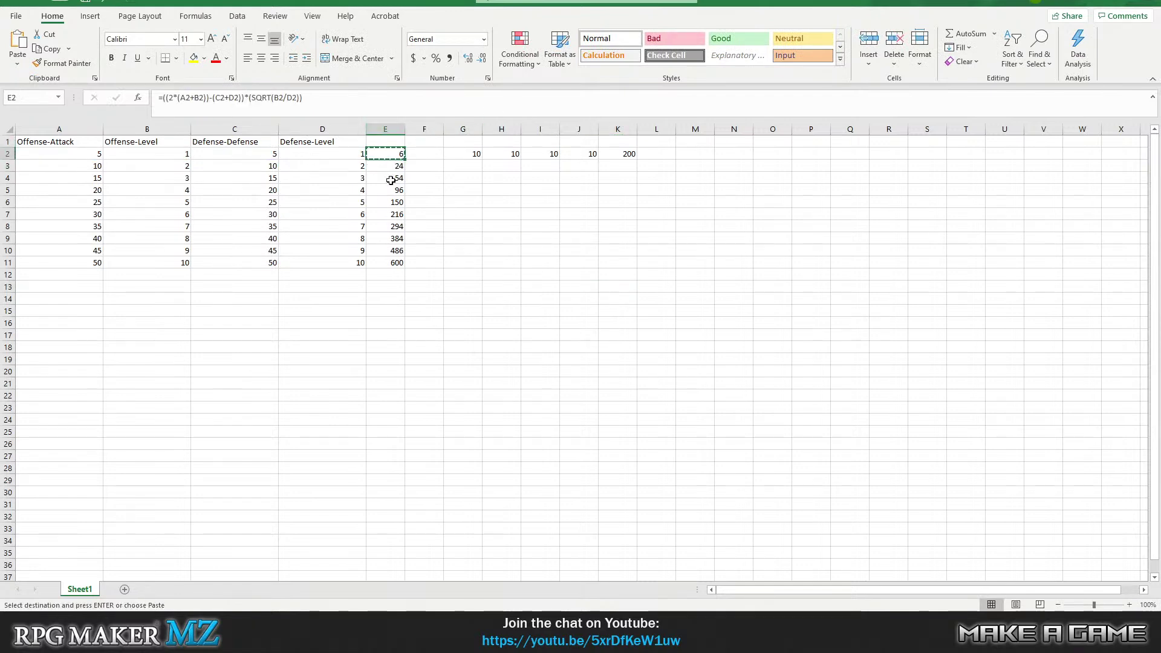
pyautogui.press('Down')
pyautogui.moveTo(387, 187); pyautogui.dragTo(385, 266)
pyautogui.hotkey('ctrl', 'v')
pyautogui.click(470, 212)
pyautogui.click(383, 154)
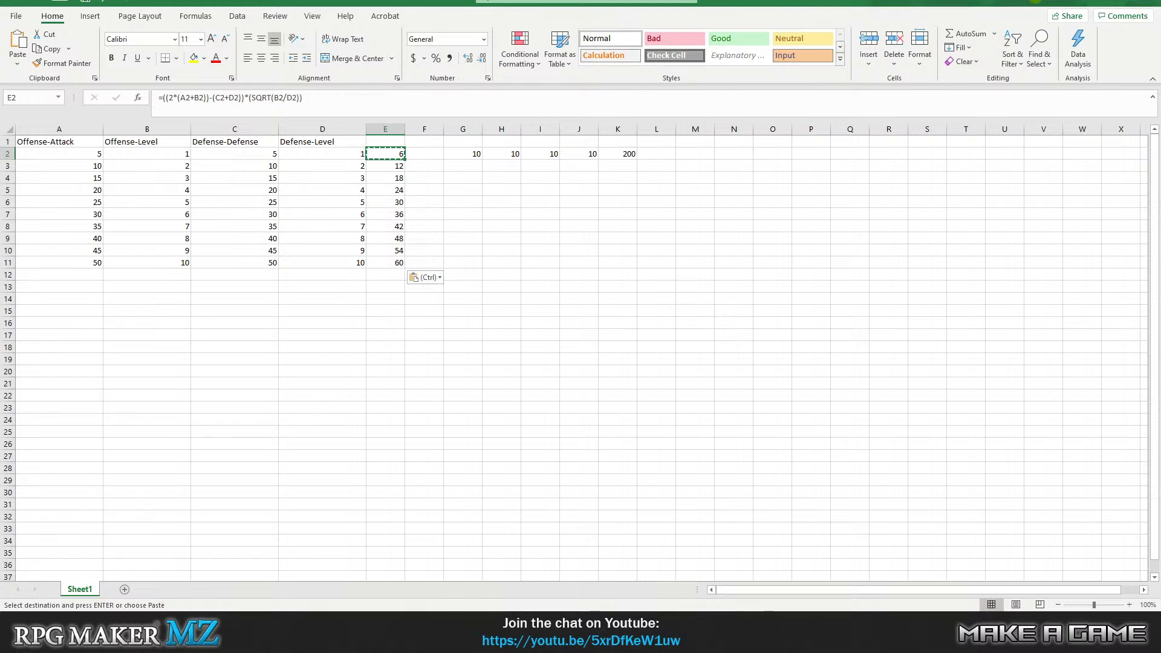
# - Change E2's root term to SQRT(30+B2-D2), removing an accidental L10 reference
pyautogui.moveTo(298, 98); pyautogui.dragTo(274, 98)
pyautogui.write('B2-D2')
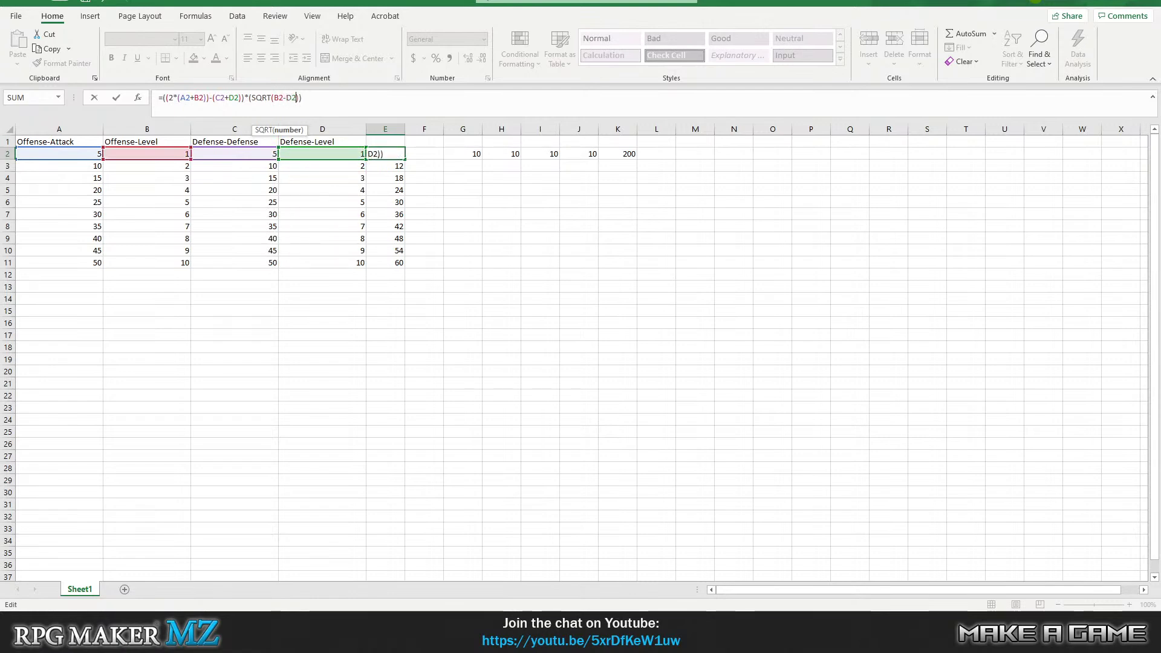
pyautogui.click(283, 98)
pyautogui.write('30+')
pyautogui.click(297, 97)
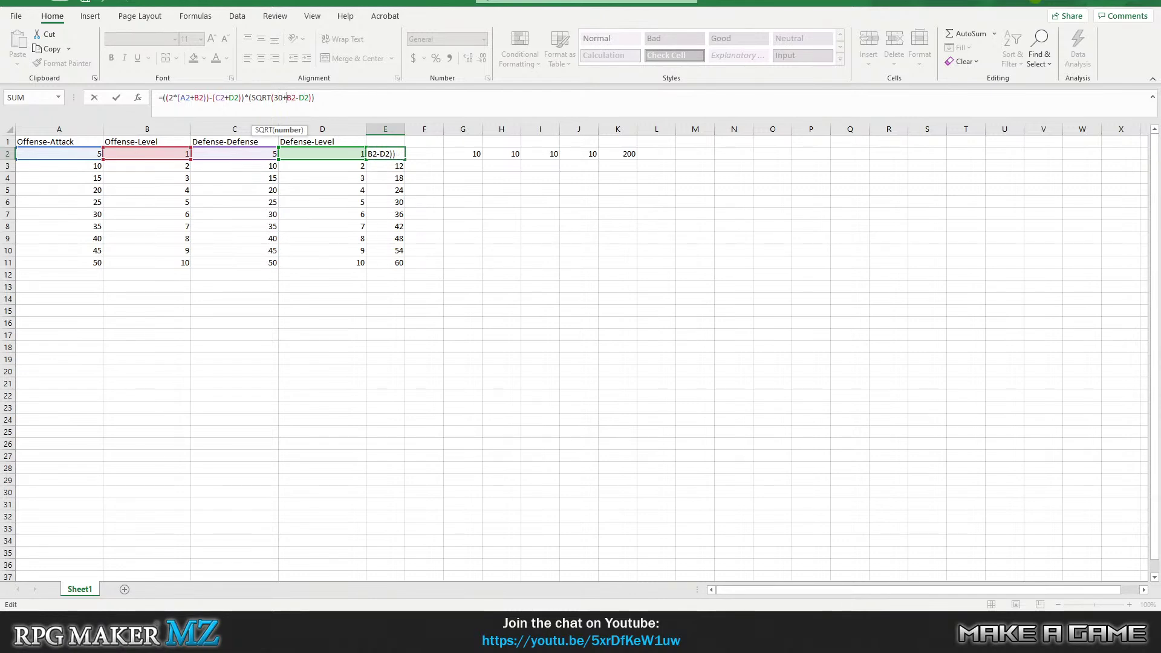
pyautogui.press('Right')
pyautogui.press('Right')
pyautogui.press('Left')
pyautogui.press('Left')
pyautogui.press('Left')
pyautogui.press('Left')
pyautogui.press('Left')
pyautogui.press('Left')
pyautogui.press('Left')
pyautogui.press('Left')
pyautogui.press('Left')
pyautogui.press('Left')
pyautogui.press('Left')
pyautogui.press('Left')
pyautogui.press('Left')
pyautogui.click(646, 253)
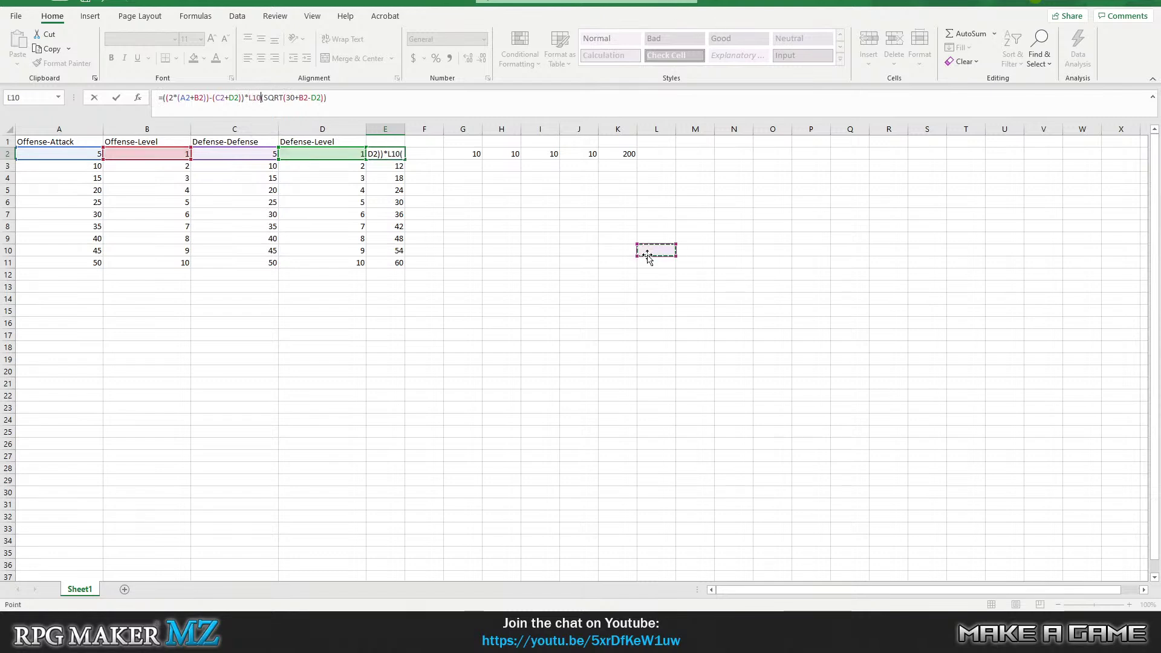
pyautogui.press('BackSpace')
pyautogui.press('BackSpace')
pyautogui.press('BackSpace')
pyautogui.press('Return')
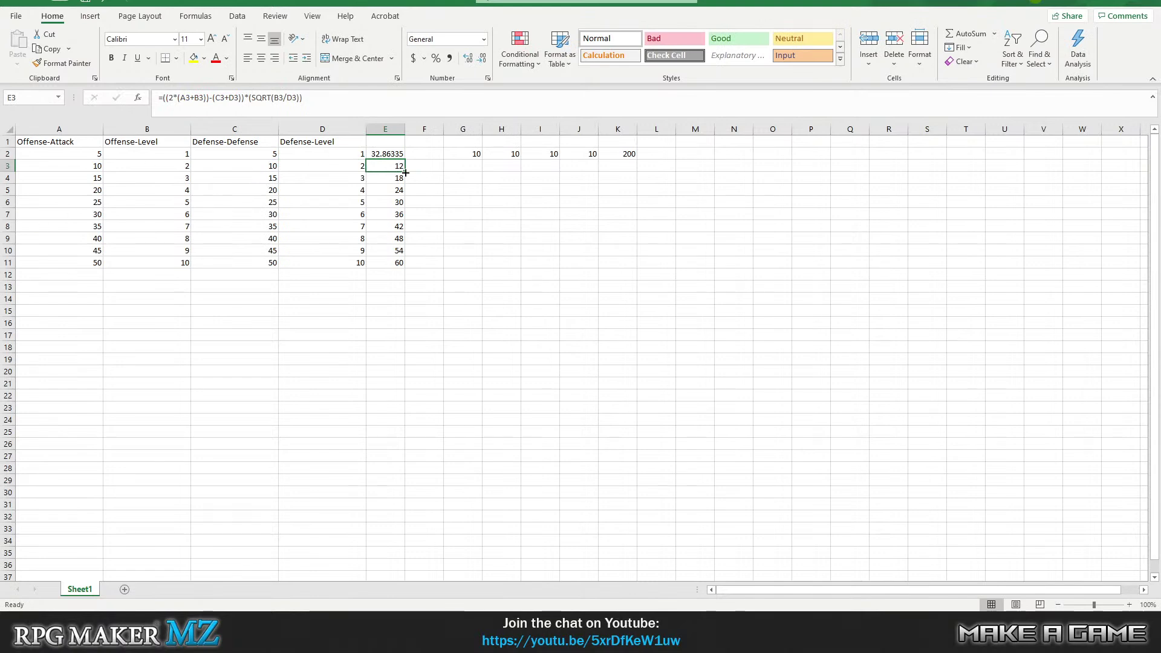
# - Fill the new E2 formula down E3:E11, giving 32.86335 to 328.6335
pyautogui.click(384, 155)
pyautogui.hotkey('ctrl', 'c')
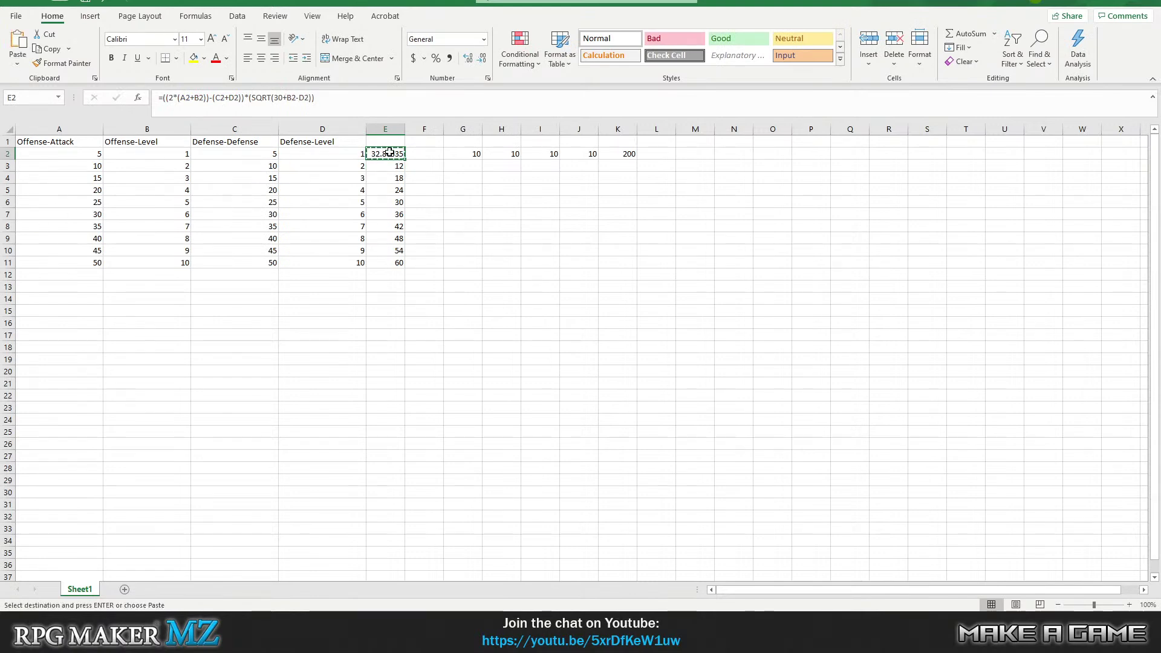
pyautogui.moveTo(393, 165); pyautogui.dragTo(396, 267)
pyautogui.hotkey('ctrl', 'v')
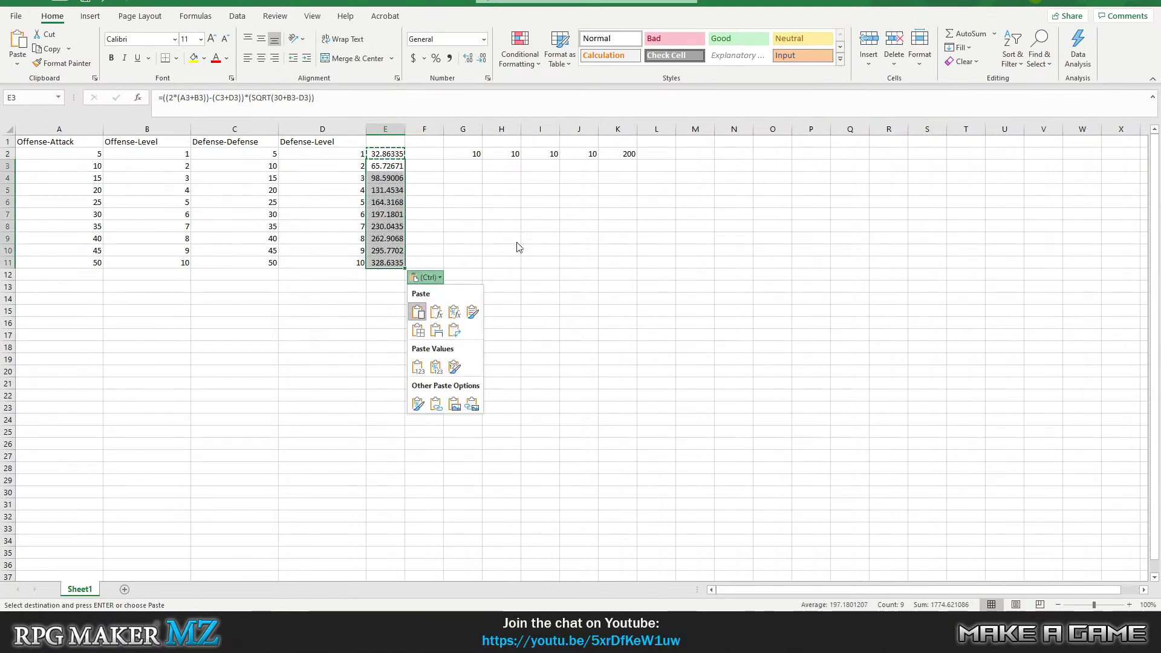
pyautogui.press('Up')
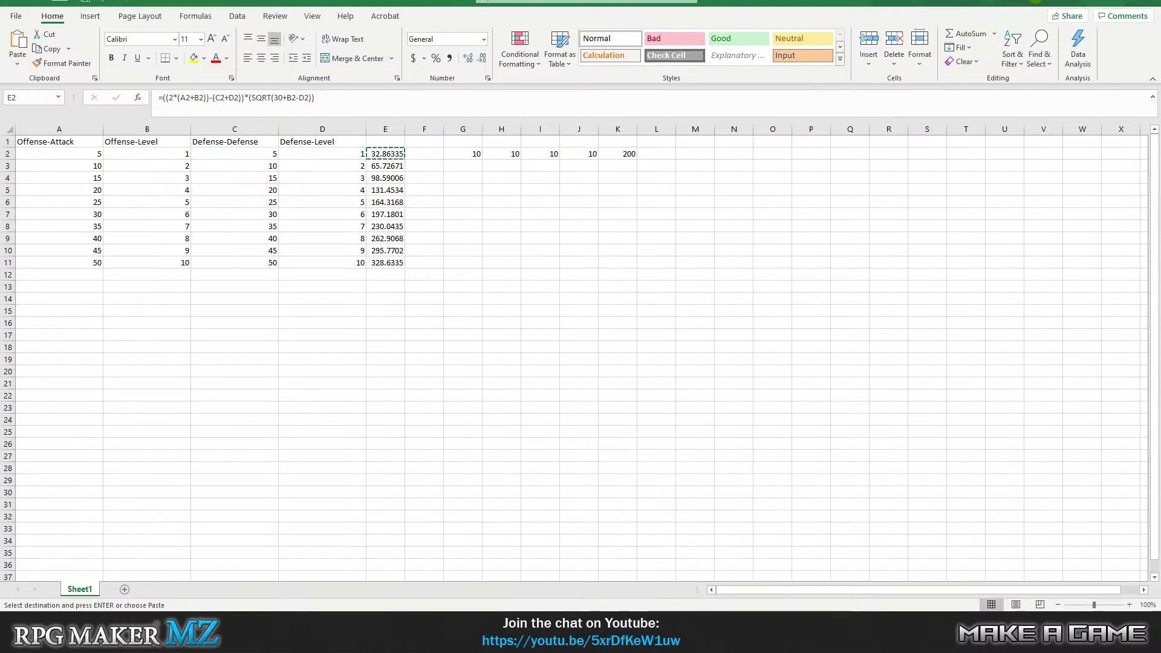
# - Copy the full E2 formula text from the formula bar and bring up the Notepad notes
pyautogui.moveTo(329, 99); pyautogui.dragTo(162, 89)
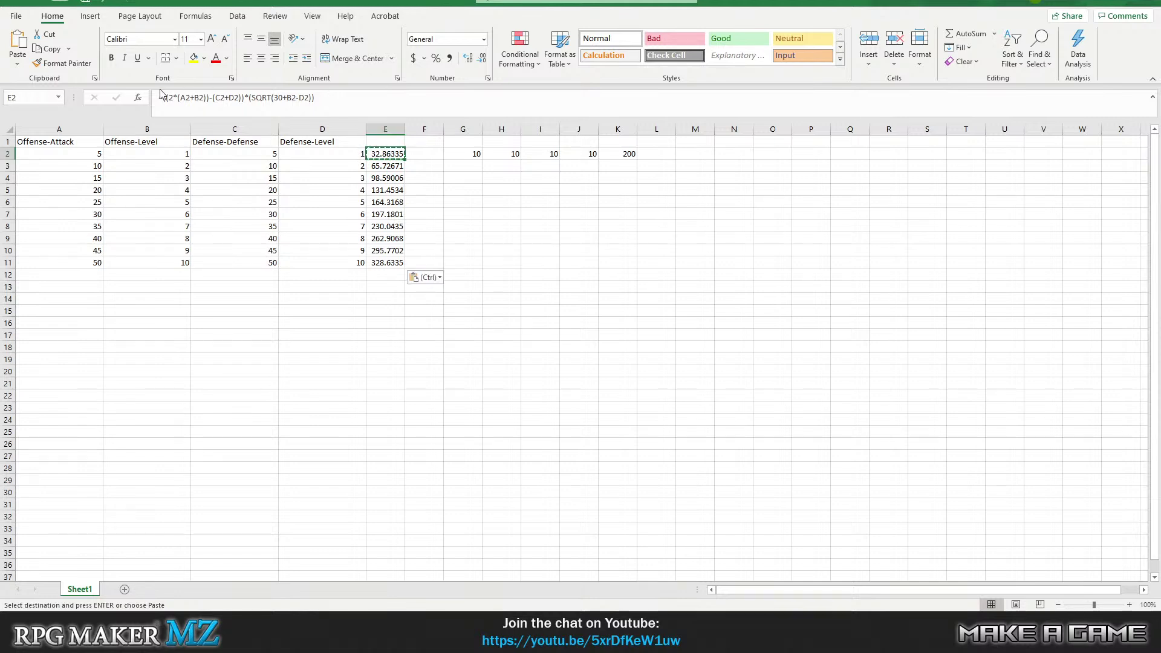
pyautogui.moveTo(315, 97); pyautogui.dragTo(157, 98)
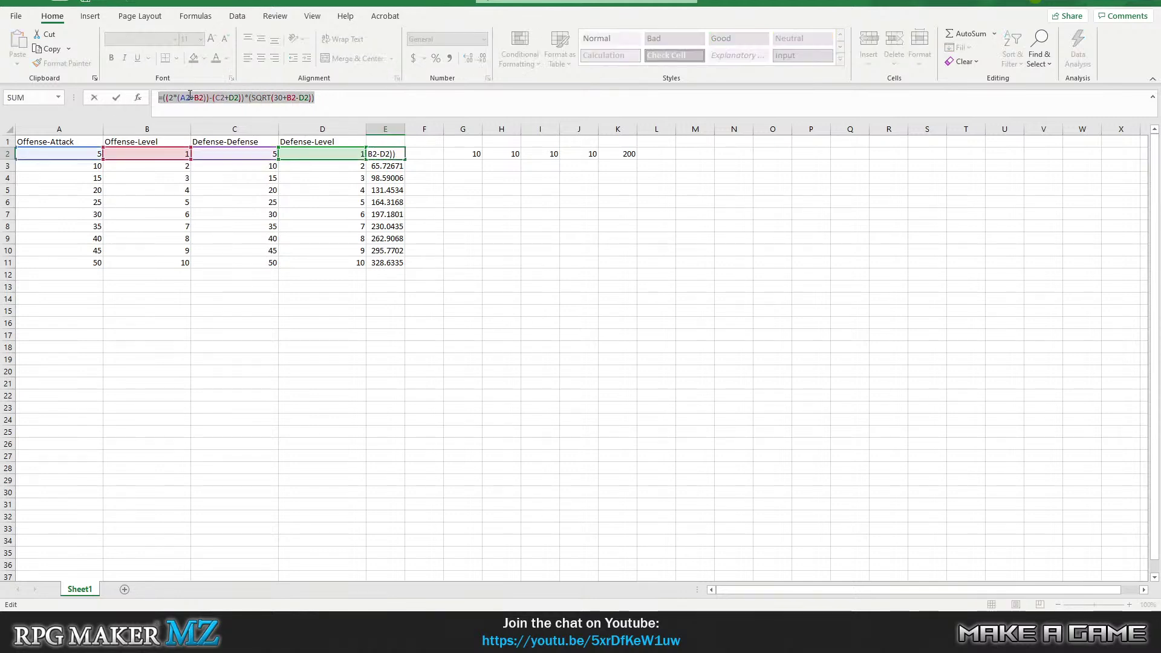
pyautogui.rightClick(189, 95)
pyautogui.click(208, 119)
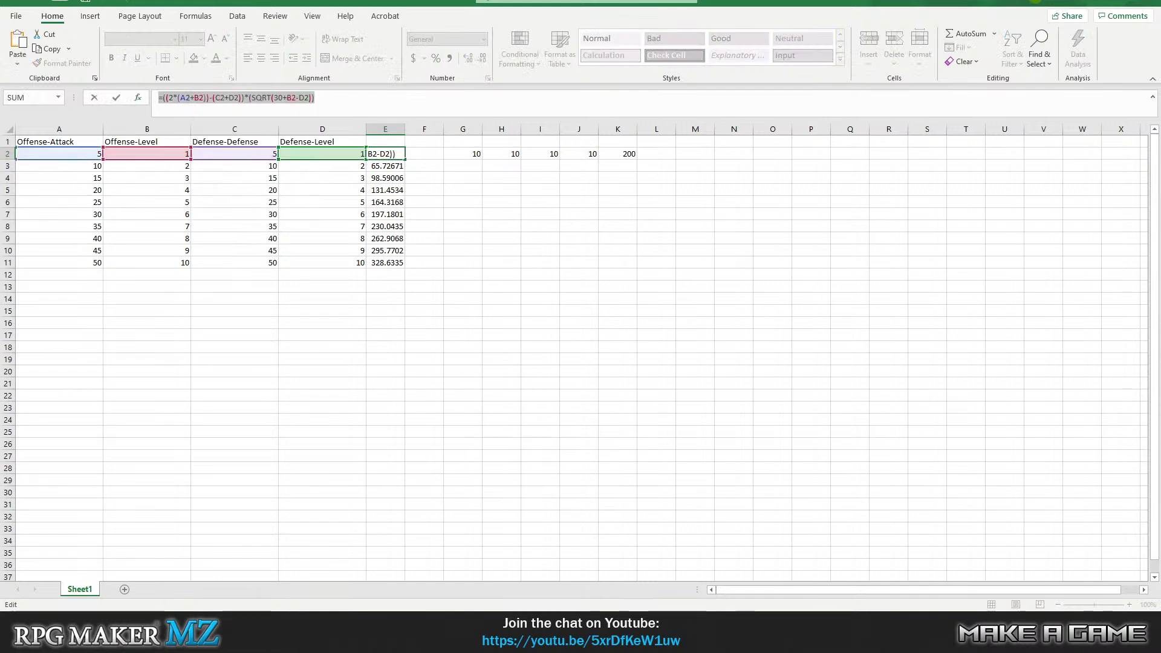
pyautogui.click(816, 632)
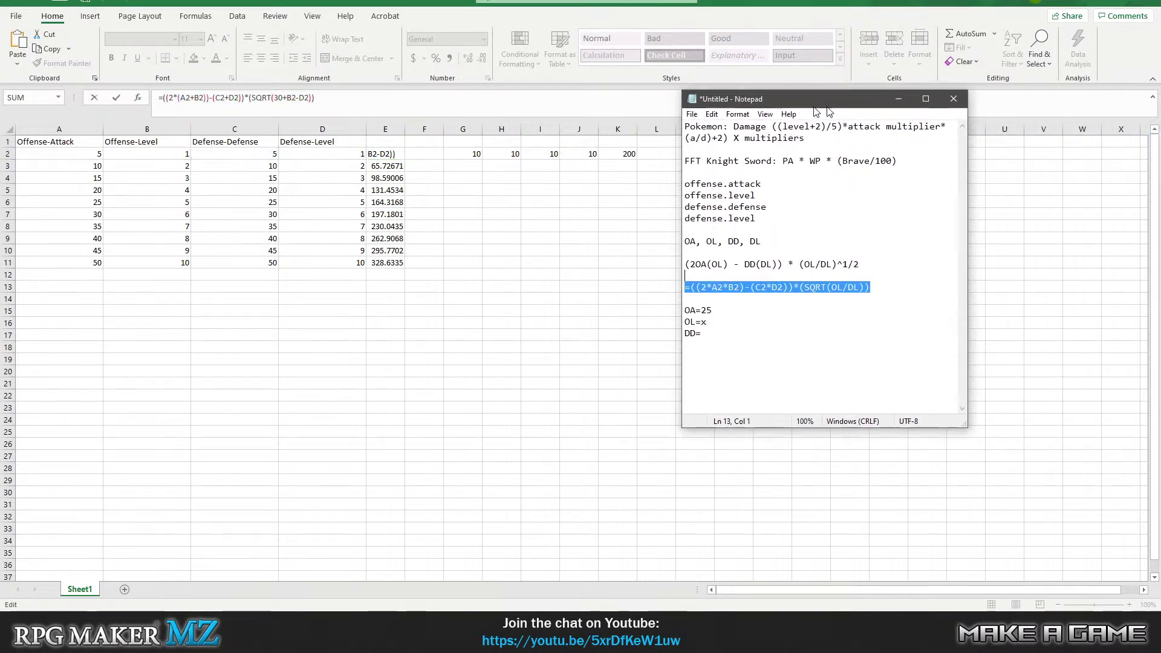
# - Replace all the Notepad notes with the copied Excel damage formula
pyautogui.moveTo(841, 109); pyautogui.dragTo(583, 150)
pyautogui.hotkey('ctrl', 'a')
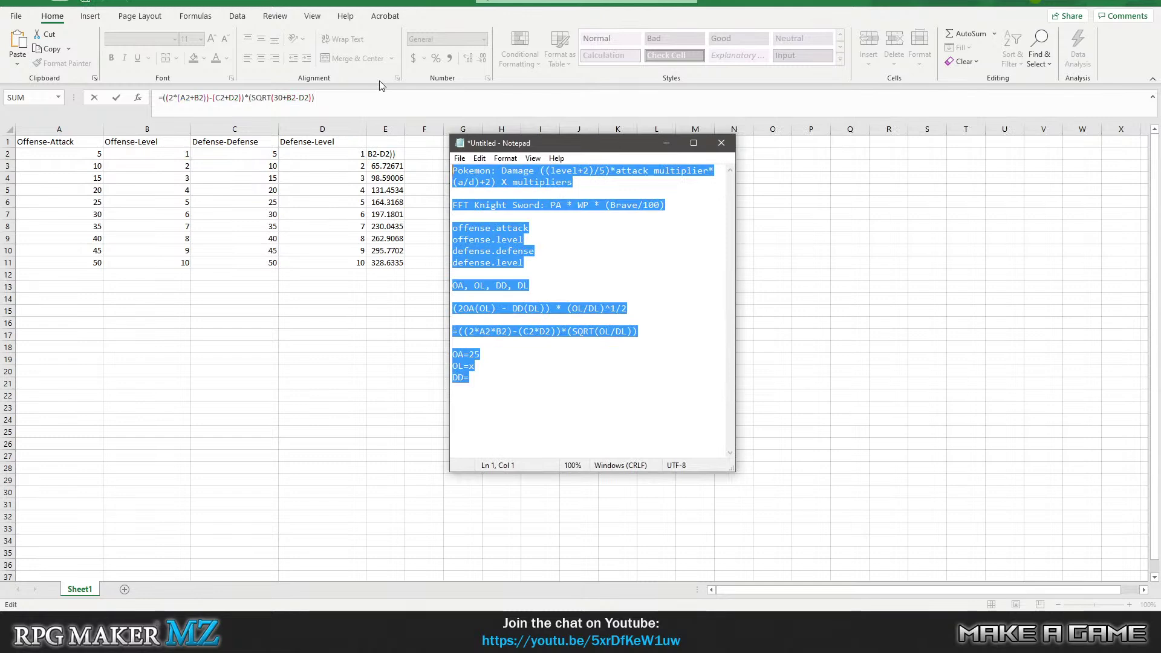
pyautogui.hotkey('ctrl', 'v')
# - Start a new line below the formula for the equation, beginning =(2(
pyautogui.press('Return')
pyautogui.press('Return')
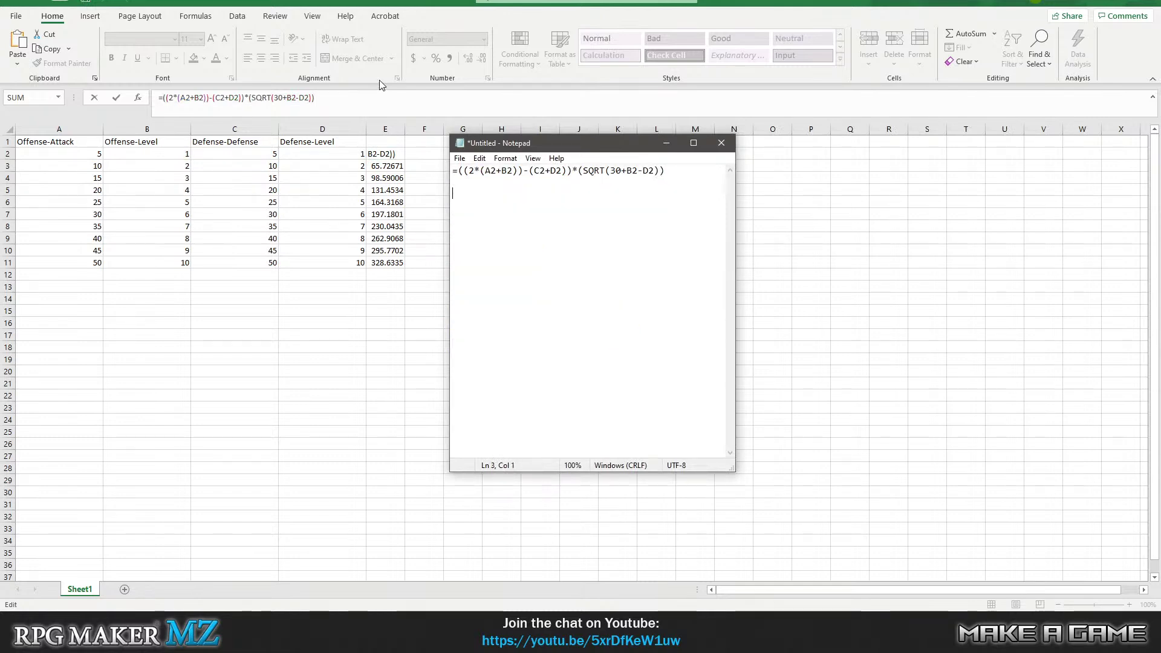
pyautogui.write('=((')
pyautogui.press('BackSpace')
pyautogui.press('BackSpace')
pyautogui.press('BackSpace')
pyautogui.write('-')
pyautogui.press('BackSpace')
pyautogui.write('=(2(x')
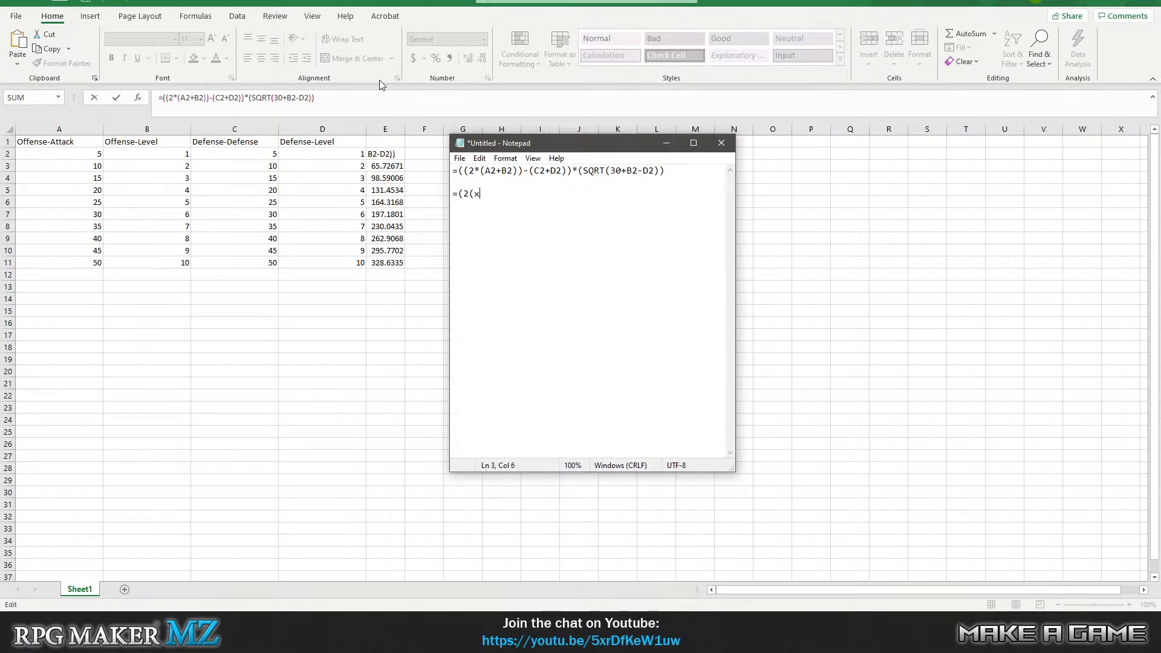
pyautogui.press('BackSpace')
# - Build the opening (50+2x) term on the equation line, replacing 2(25+x)
pyautogui.write('25')
pyautogui.write('x')
pyautogui.press('BackSpace')
pyautogui.write('x')
pyautogui.press('BackSpace')
pyautogui.write('+x(')
pyautogui.press('BackSpace')
pyautogui.write(')')
pyautogui.press('Left')
pyautogui.press('Left')
pyautogui.press('Left')
pyautogui.press('BackSpace')
pyautogui.press('BackSpace')
pyautogui.press('BackSpace')
pyautogui.press('BackSpace')
pyautogui.write('50')
pyautogui.press('Right')
pyautogui.write('2')
# - Prefix the line with y and append -30)* so it reads y=((50+2x)-30)*
pyautogui.press('End')
pyautogui.press('Home')
pyautogui.write('y')
pyautogui.press('End')
pyautogui.write('-')
pyautogui.write('-')
pyautogui.write('30')
pyautogui.write(')')
pyautogui.write('*')
pyautogui.press('BackSpace')
pyautogui.write('(')
pyautogui.press('Right')
pyautogui.press('Right')
pyautogui.press('Right')
pyautogui.press('Right')
pyautogui.press('Right')
pyautogui.write('*')
# - Start the root factor after the asterisk and change -30 to -35
pyautogui.write('sq')
pyautogui.press('BackSpace')
pyautogui.press('BackSpace')
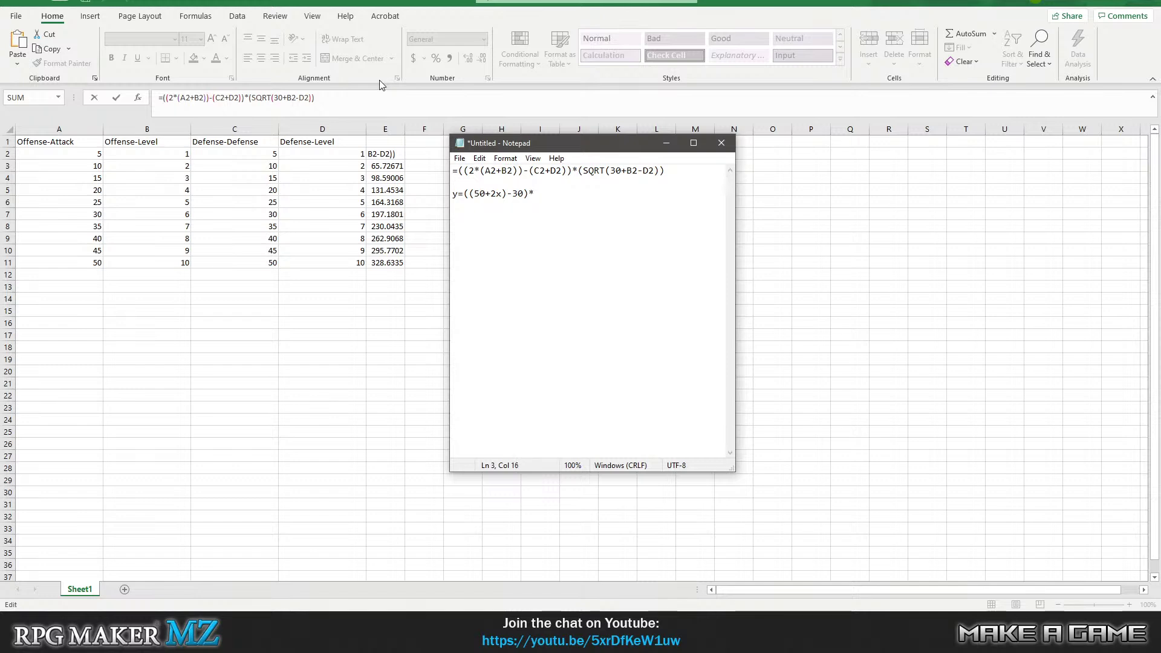
pyautogui.write('((30+x-1x')
pyautogui.press('BackSpace')
pyautogui.write('0')
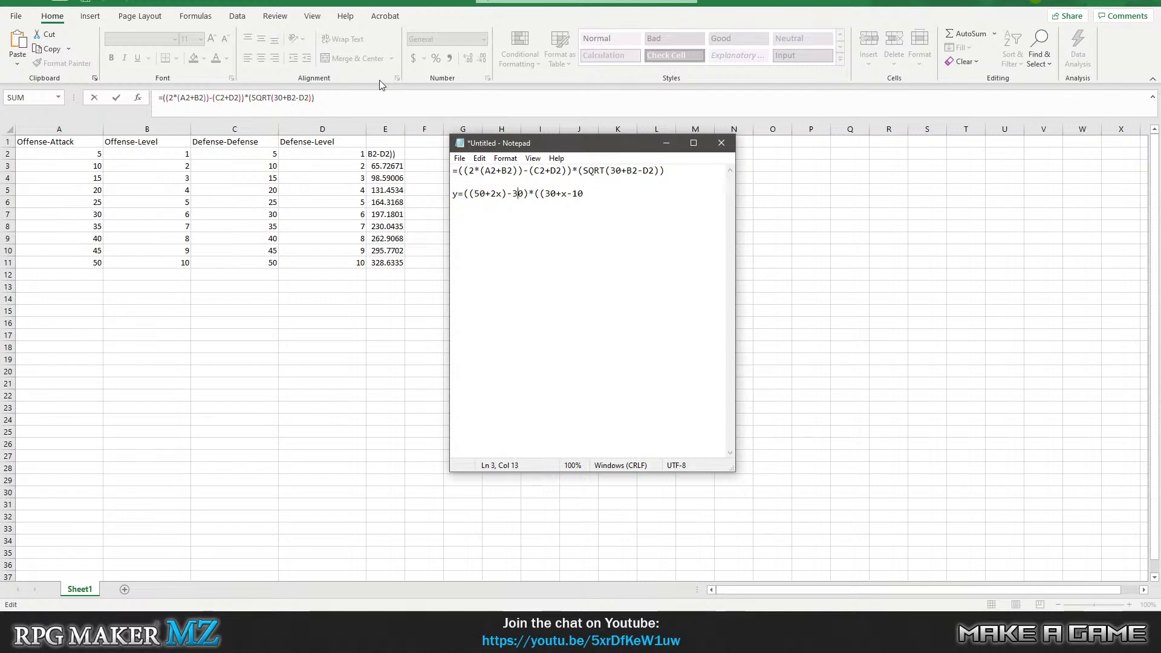
pyautogui.press('BackSpace')
pyautogui.write('5')
# - Finish the root factor as ((20+x)^1/2) and return to the Desmos calculator
pyautogui.press('Right')
pyautogui.press('Right')
pyautogui.press('Right')
pyautogui.press('Right')
pyautogui.press('Right')
pyautogui.press('Right')
pyautogui.press('Right')
pyautogui.press('Left')
pyautogui.press('Left')
pyautogui.press('Left')
pyautogui.press('Left')
pyautogui.press('BackSpace')
pyautogui.press('BackSpace')
pyautogui.write('20')
pyautogui.press('Right')
pyautogui.press('Right')
pyautogui.press('Right')
pyautogui.press('Right')
pyautogui.press('BackSpace')
pyautogui.press('BackSpace')
pyautogui.press('BackSpace')
pyautogui.write(')')
pyautogui.write('^1/2)')
pyautogui.click(334, 629)
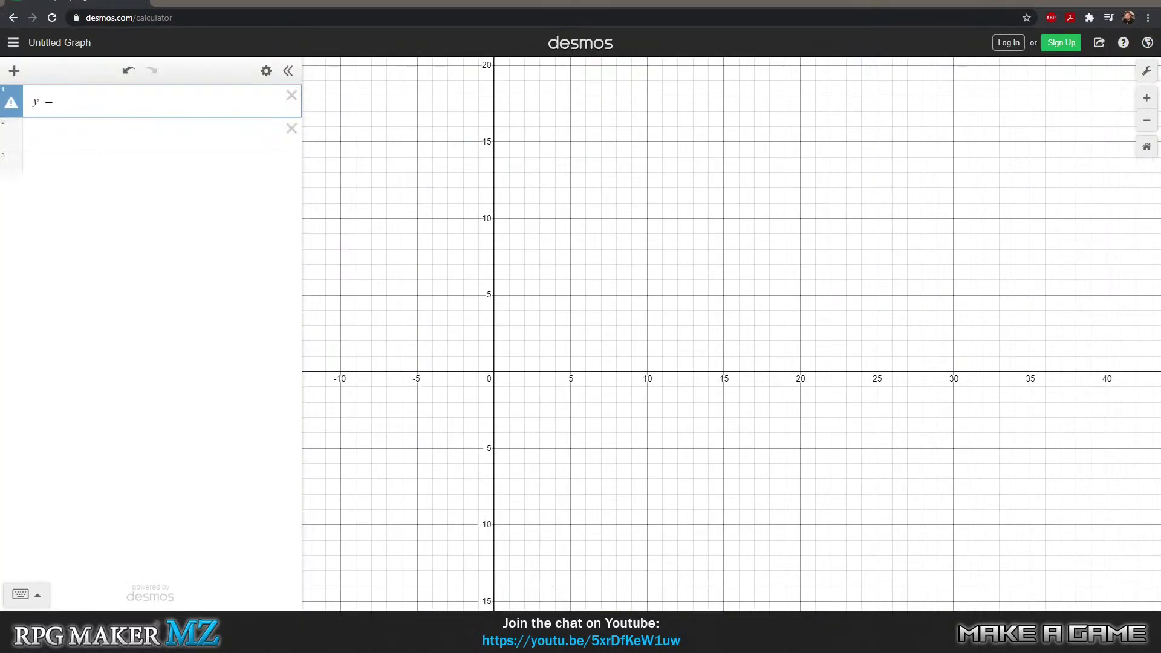
# - Move the Notepad notes off-screen and type y=(2x+15)·((x+20)^...) into expression 1
pyautogui.hotkey('alt', 'Tab')
pyautogui.moveTo(591, 147); pyautogui.dragTo(1160, 147)
pyautogui.click(115, 99)
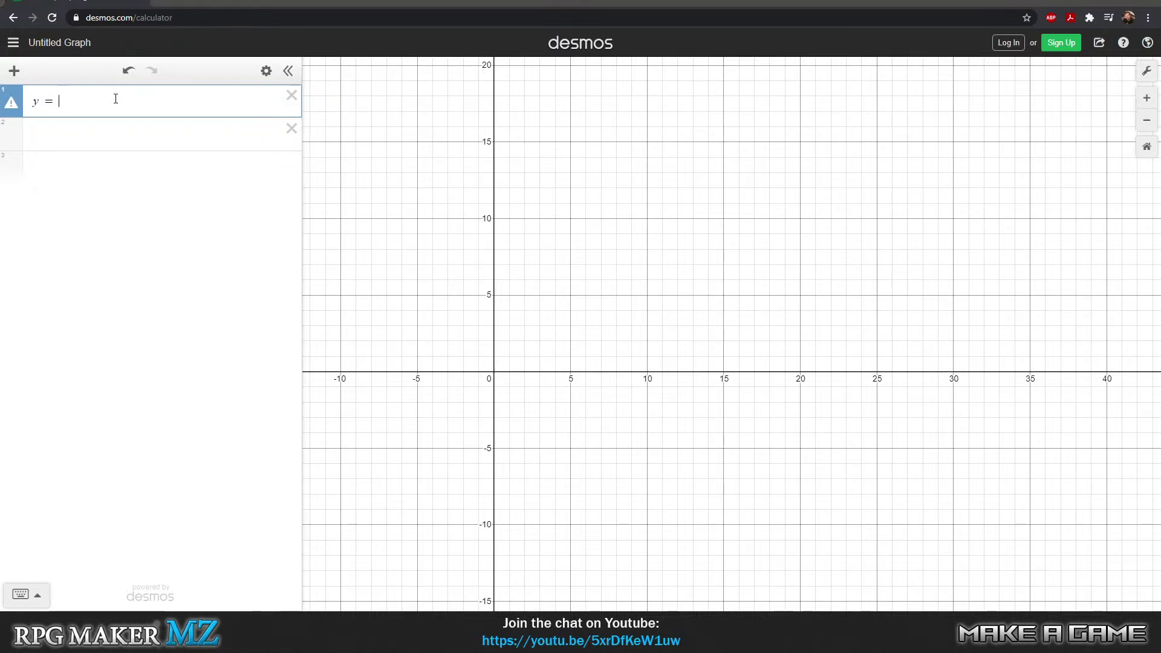
pyautogui.write('(')
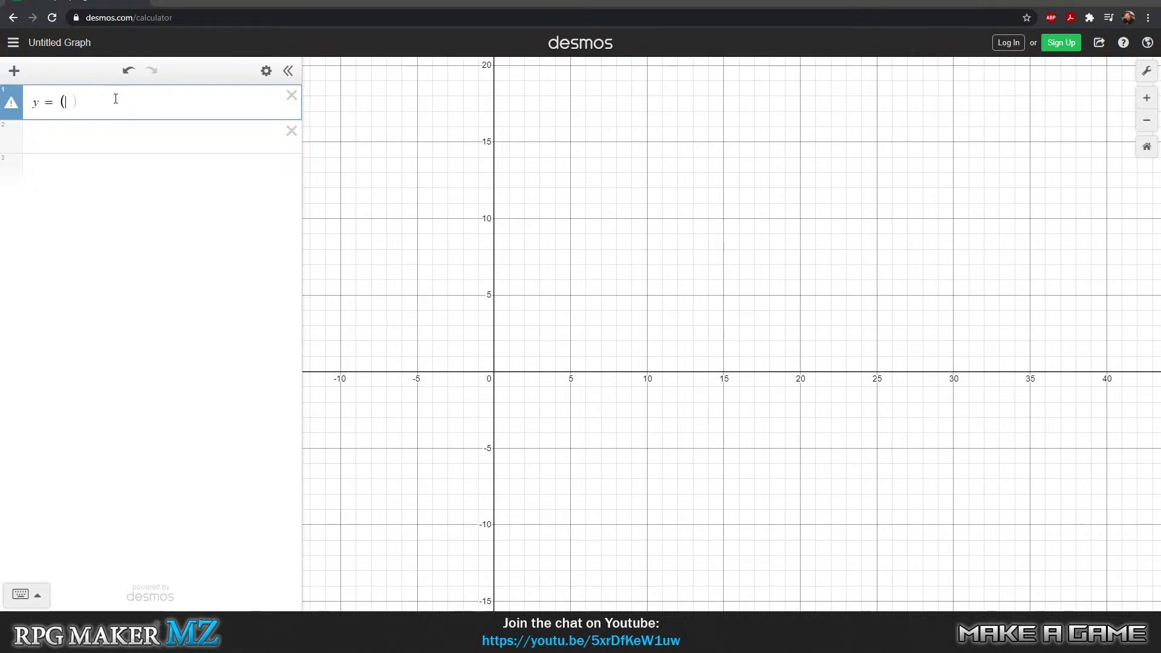
pyautogui.write('21')
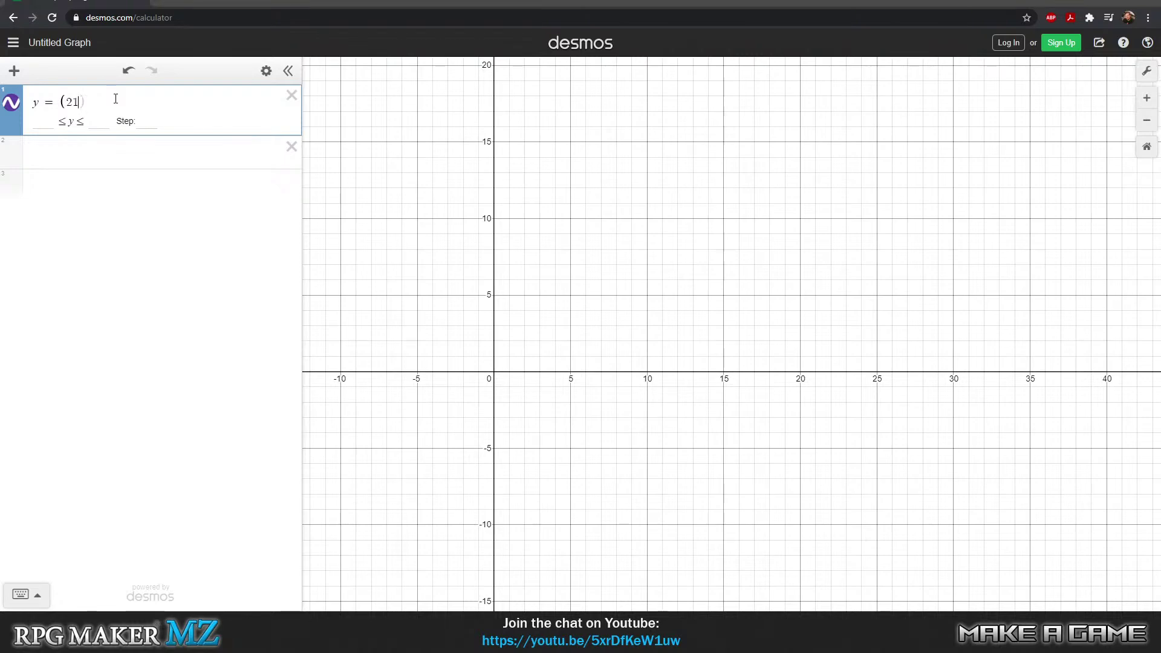
pyautogui.press('BackSpace')
pyautogui.press('BackSpace')
pyautogui.press('BackSpace')
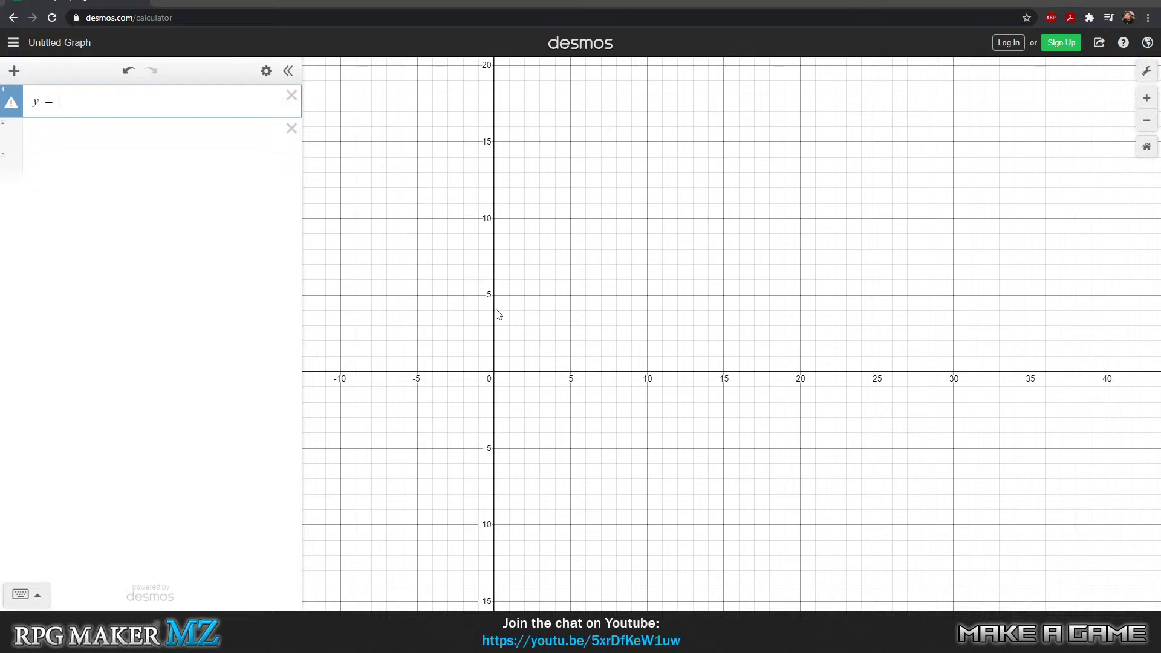
pyautogui.write('2')
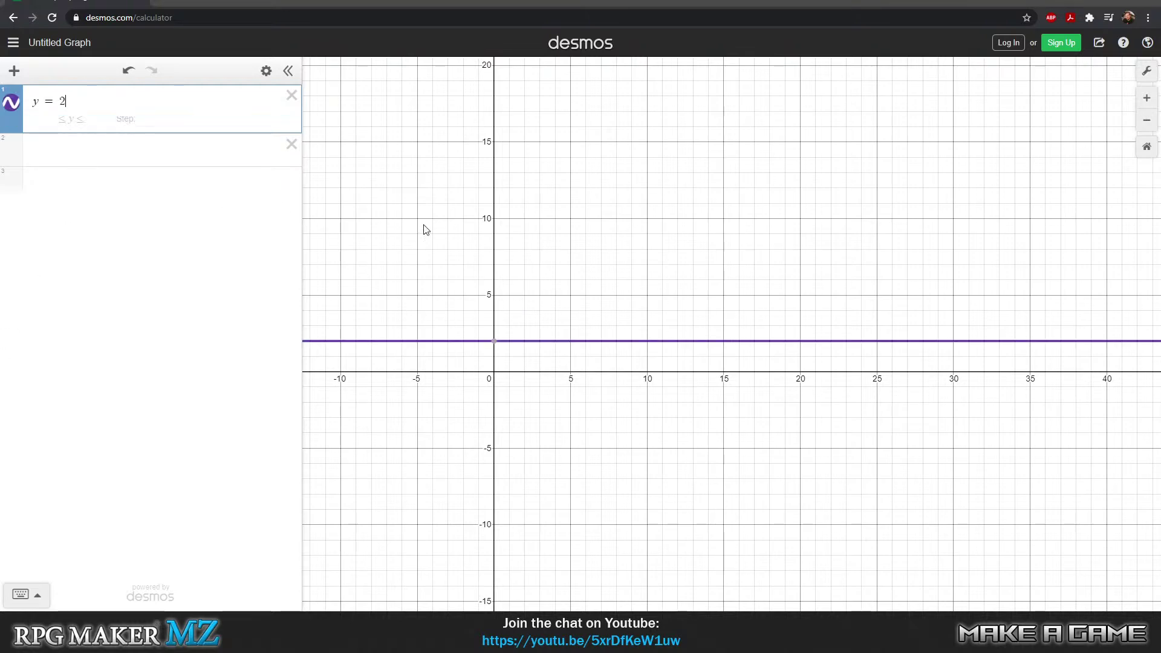
pyautogui.write('x+15')
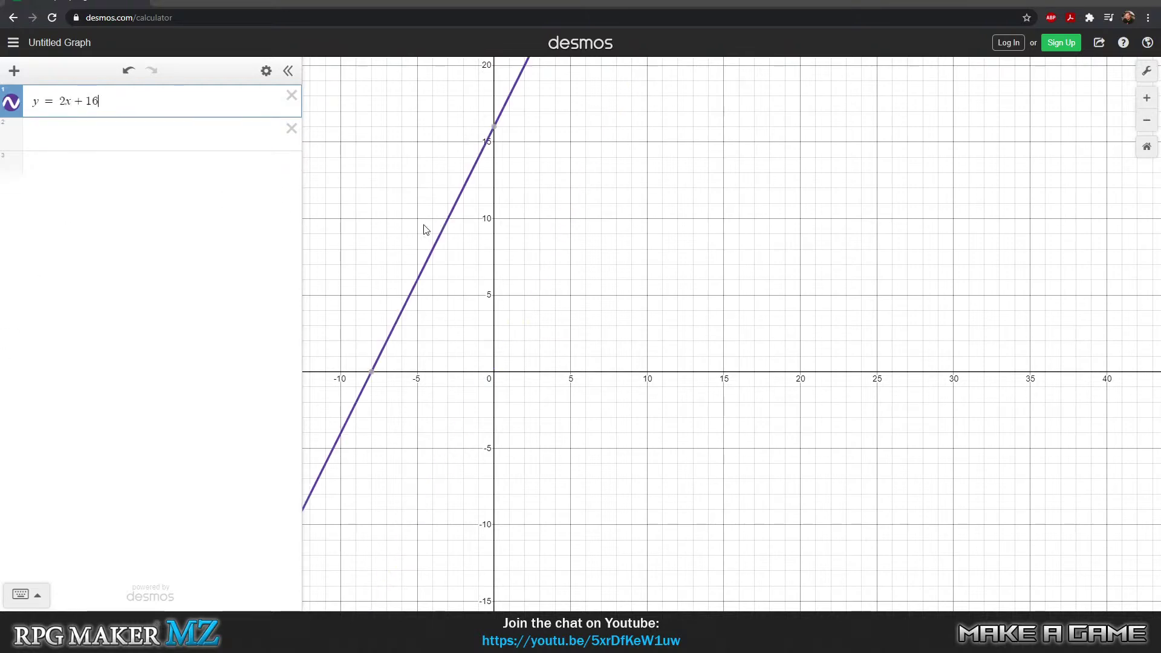
pyautogui.write(')')
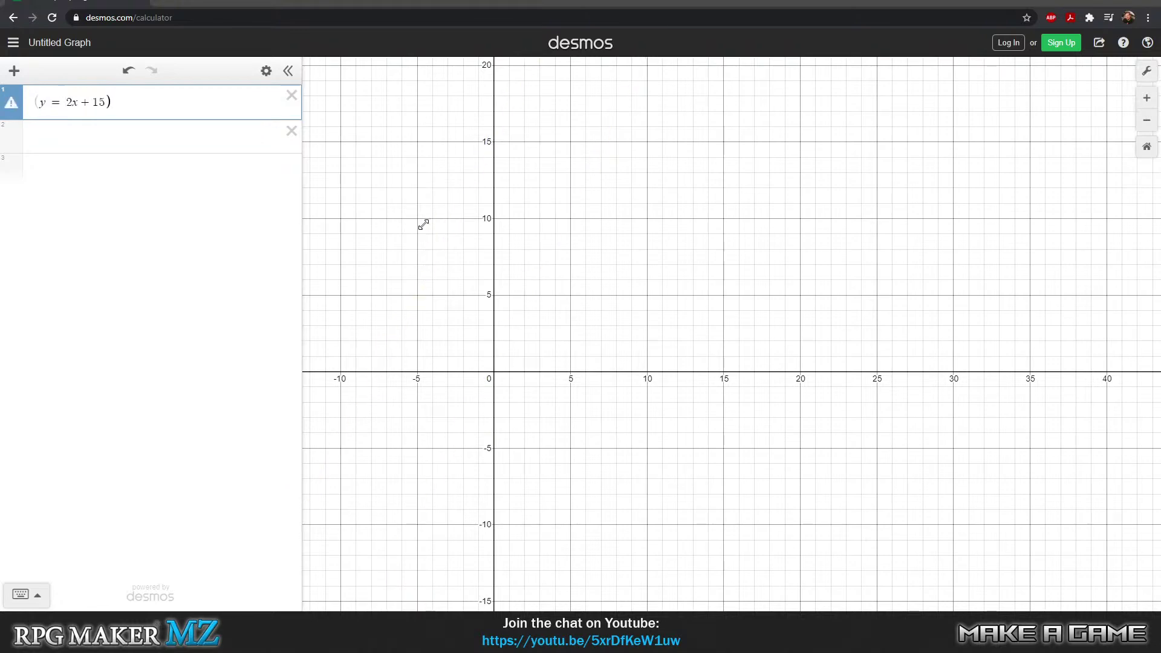
pyautogui.write('(')
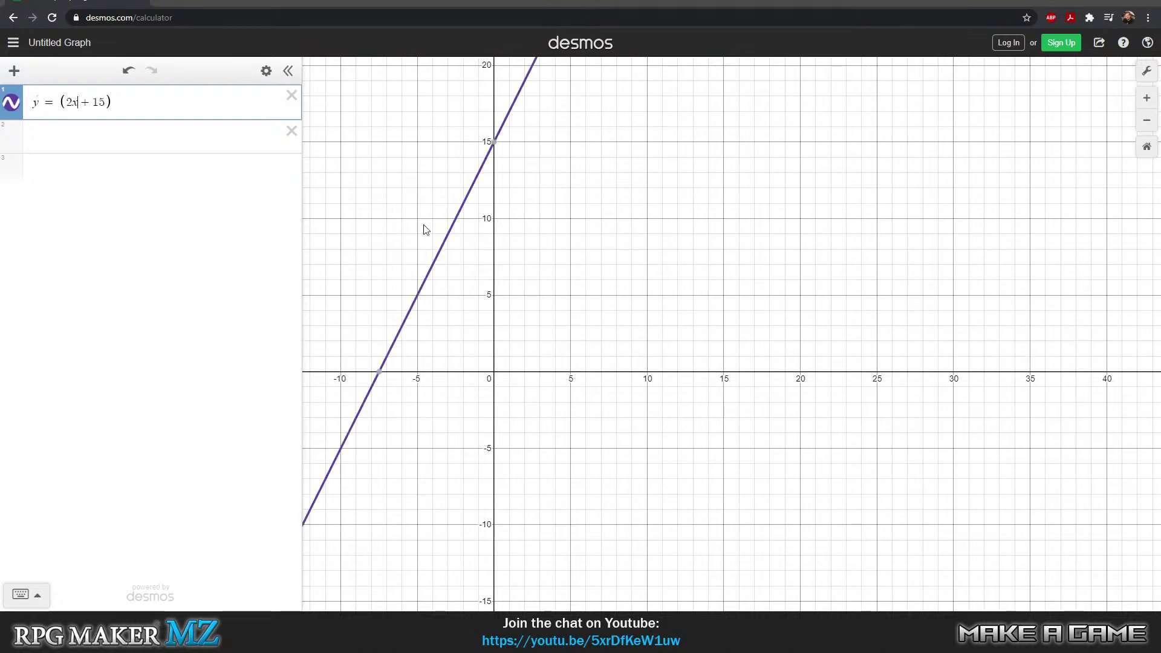
pyautogui.write('*')
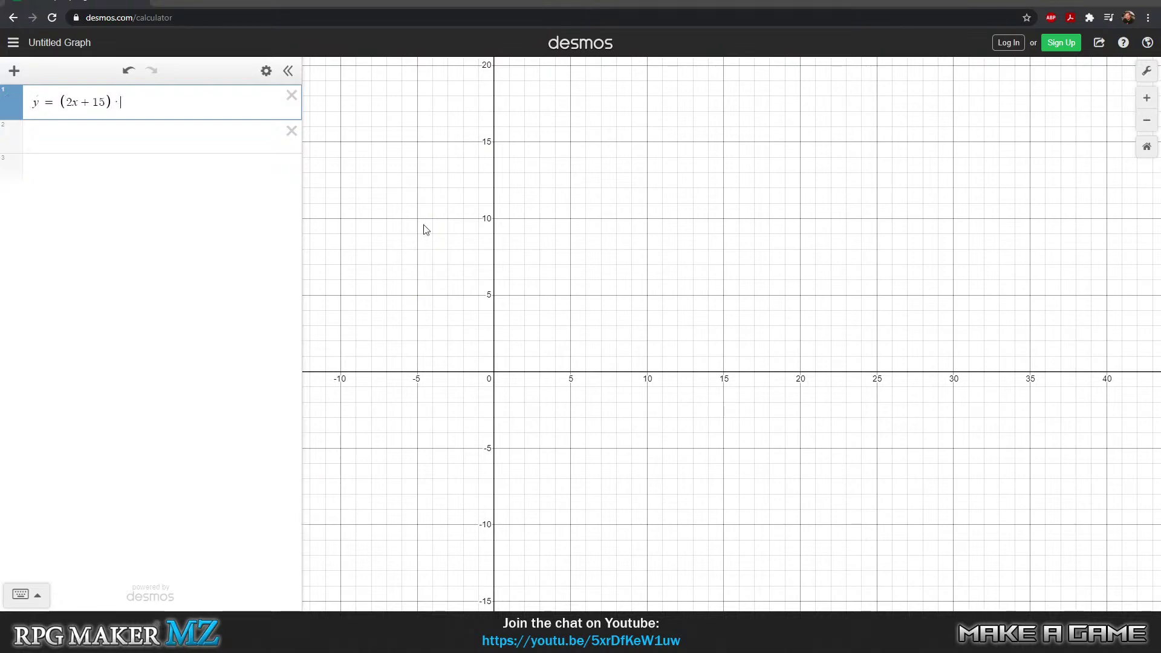
pyautogui.write('(')
pyautogui.write('x')
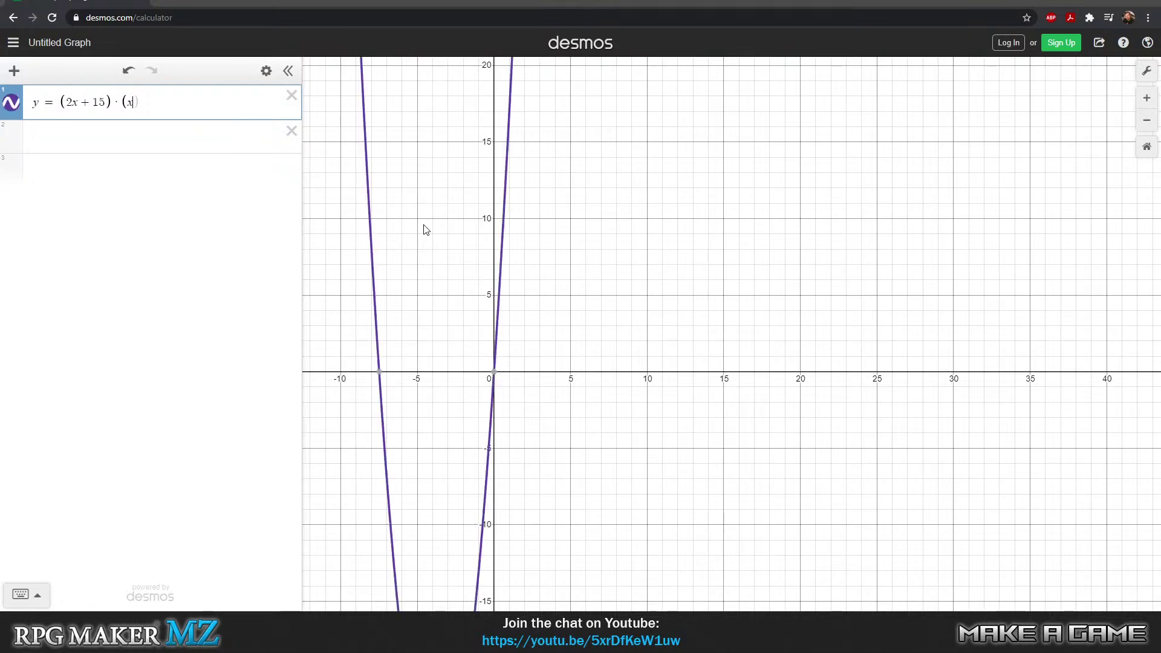
pyautogui.press('BackSpace')
pyautogui.write('(x-')
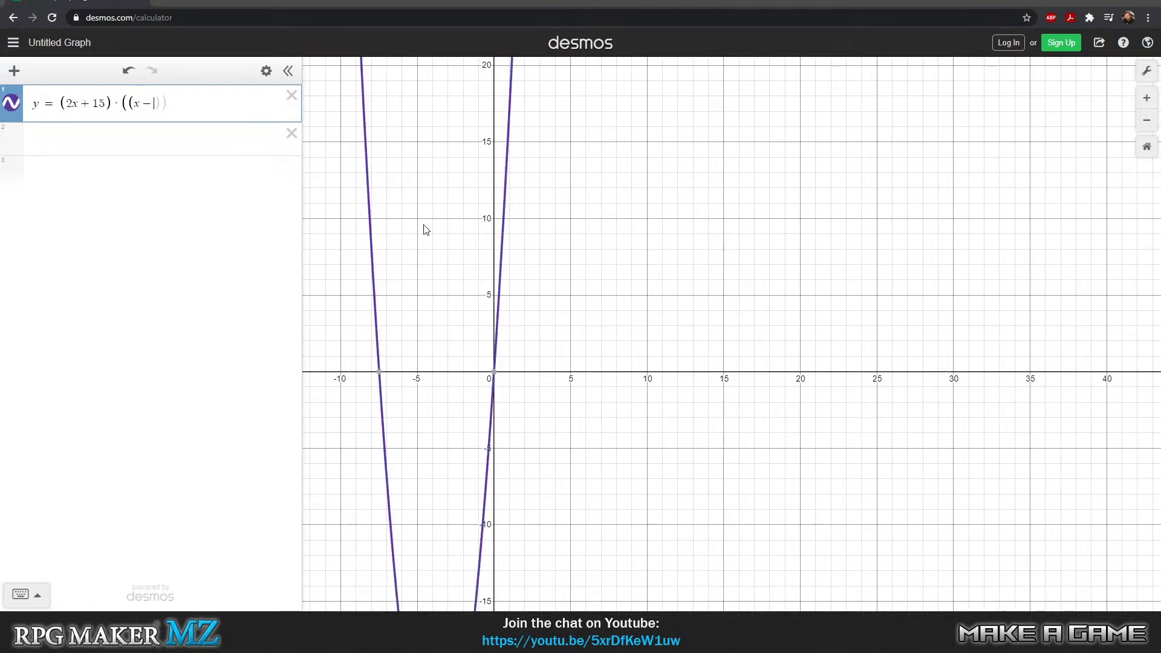
pyautogui.press('BackSpace')
pyautogui.write('+20)')
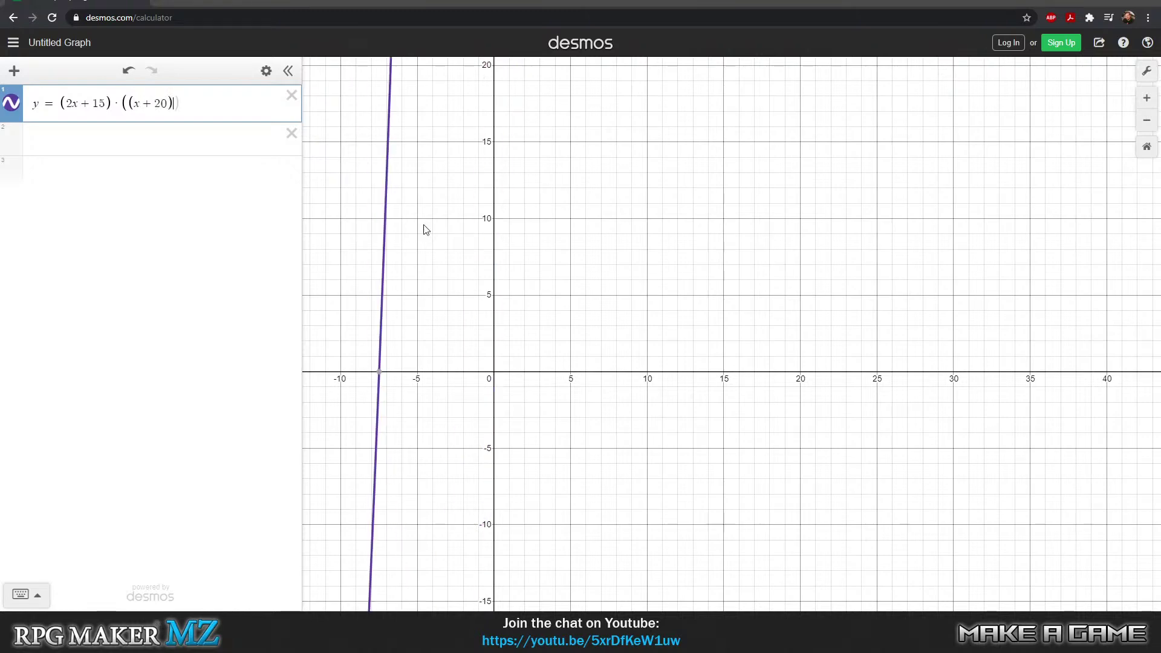
pyautogui.write('^1/4')
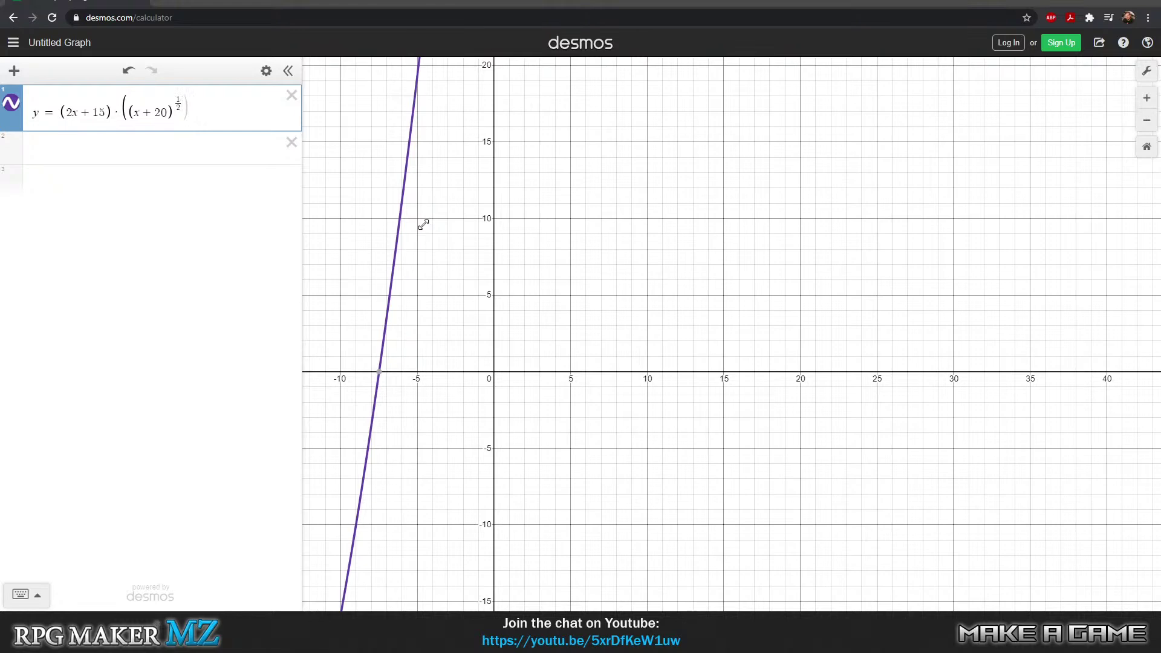
pyautogui.write(')')
# - Commit expression 1 and pan around the graph to inspect the plotted curve
pyautogui.press('Return')
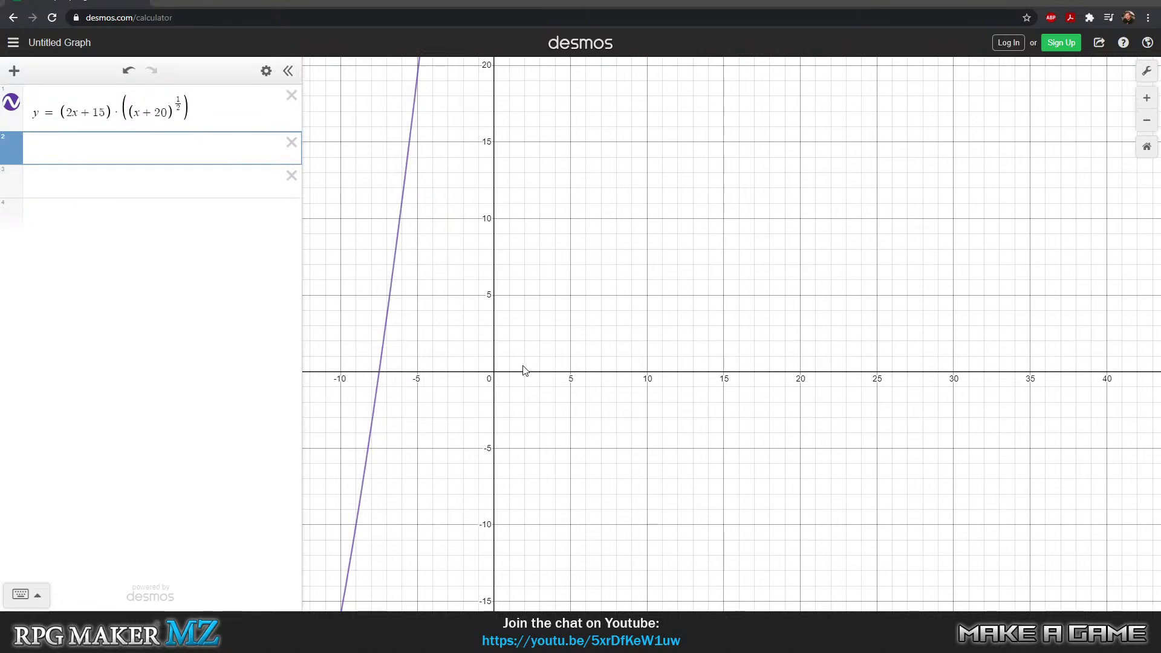
pyautogui.scroll(-6, 524, 371)
pyautogui.scroll(-3, 506, 187)
pyautogui.scroll(5, 506, 260)
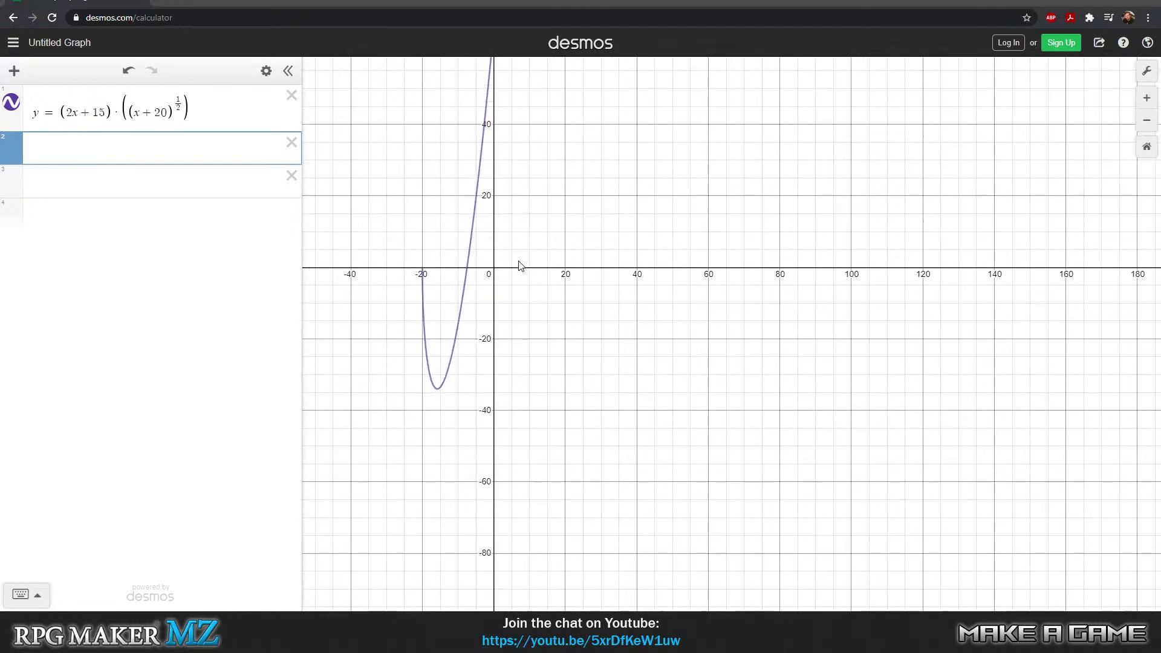
pyautogui.scroll(4, 519, 266)
pyautogui.moveTo(484, 236); pyautogui.dragTo(571, 199)
pyautogui.moveTo(556, 354); pyautogui.dragTo(614, 309)
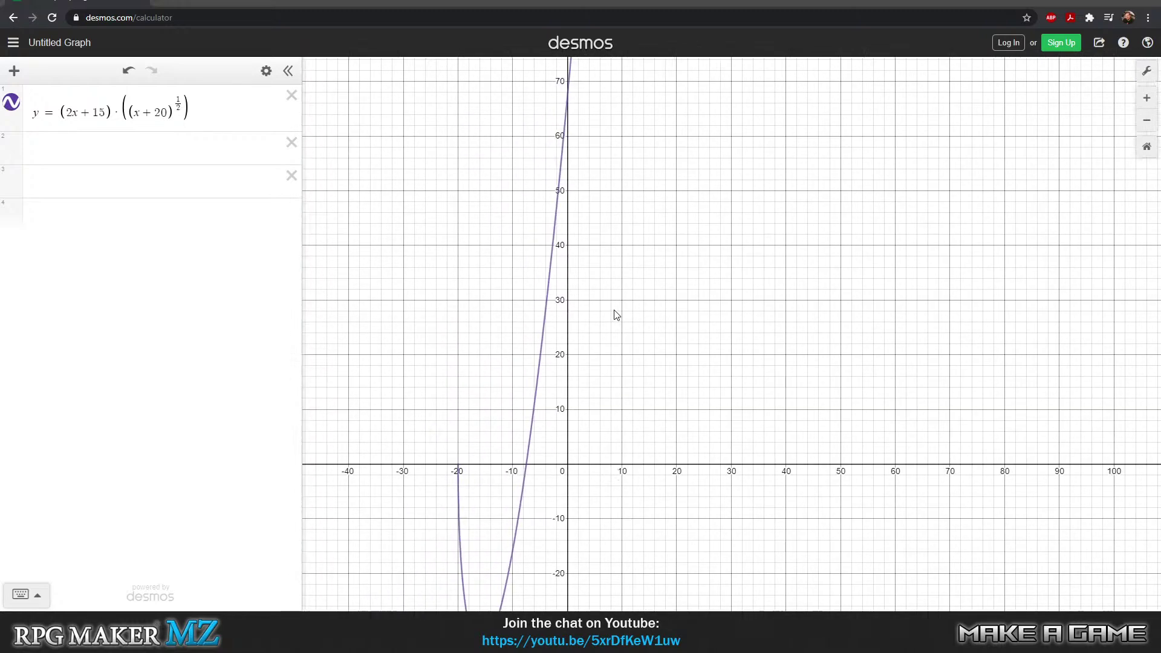
pyautogui.moveTo(507, 220); pyautogui.dragTo(433, 190)
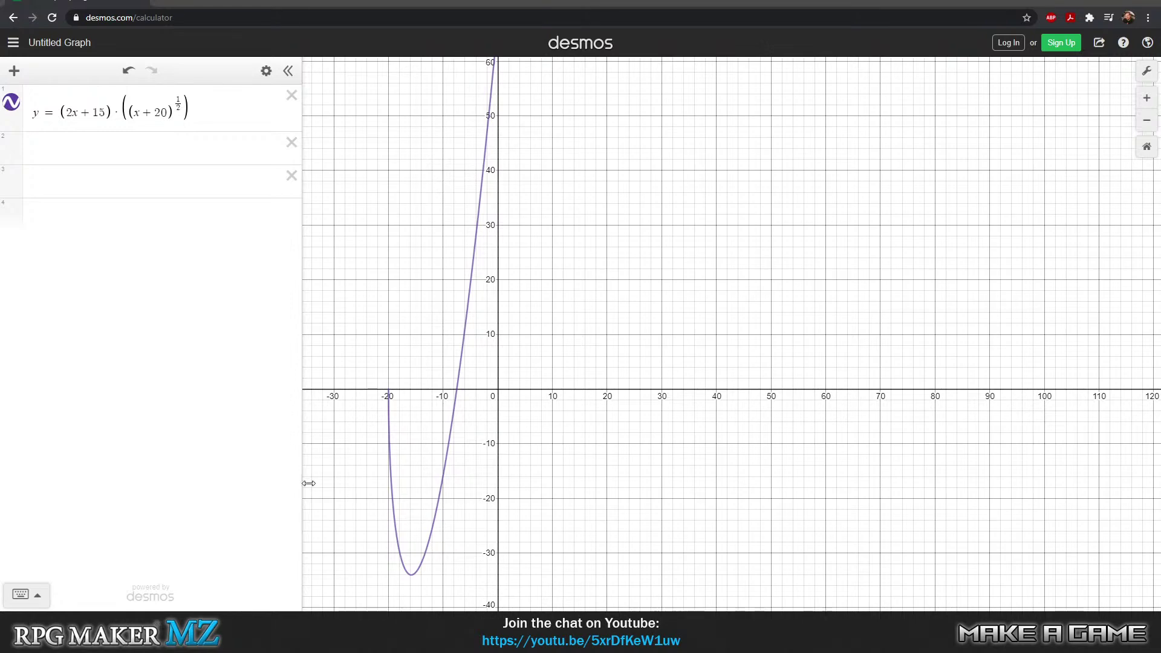
pyautogui.moveTo(593, 259); pyautogui.dragTo(819, 190)
pyautogui.moveTo(739, 475); pyautogui.dragTo(727, 165)
pyautogui.moveTo(670, 502); pyautogui.dragTo(690, 201)
pyautogui.moveTo(732, 410)
pyautogui.mouseDown()
pyautogui.moveTo(737, 344)
pyautogui.moveTo(663, 278)
pyautogui.mouseUp()
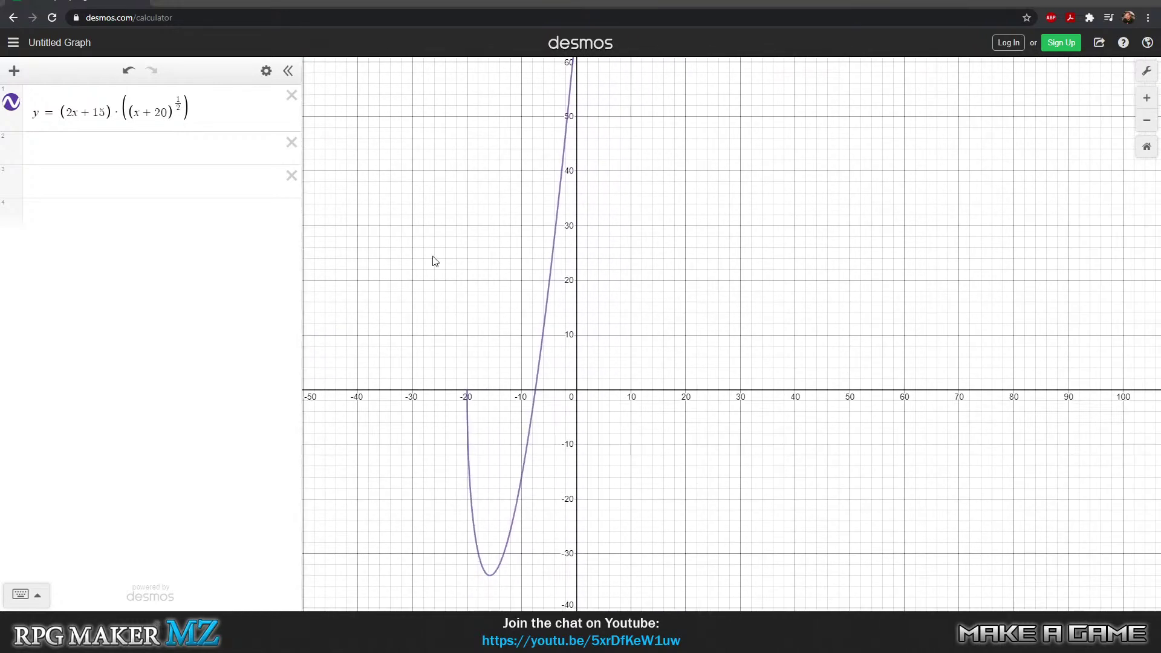
pyautogui.moveTo(467, 212); pyautogui.dragTo(521, 303)
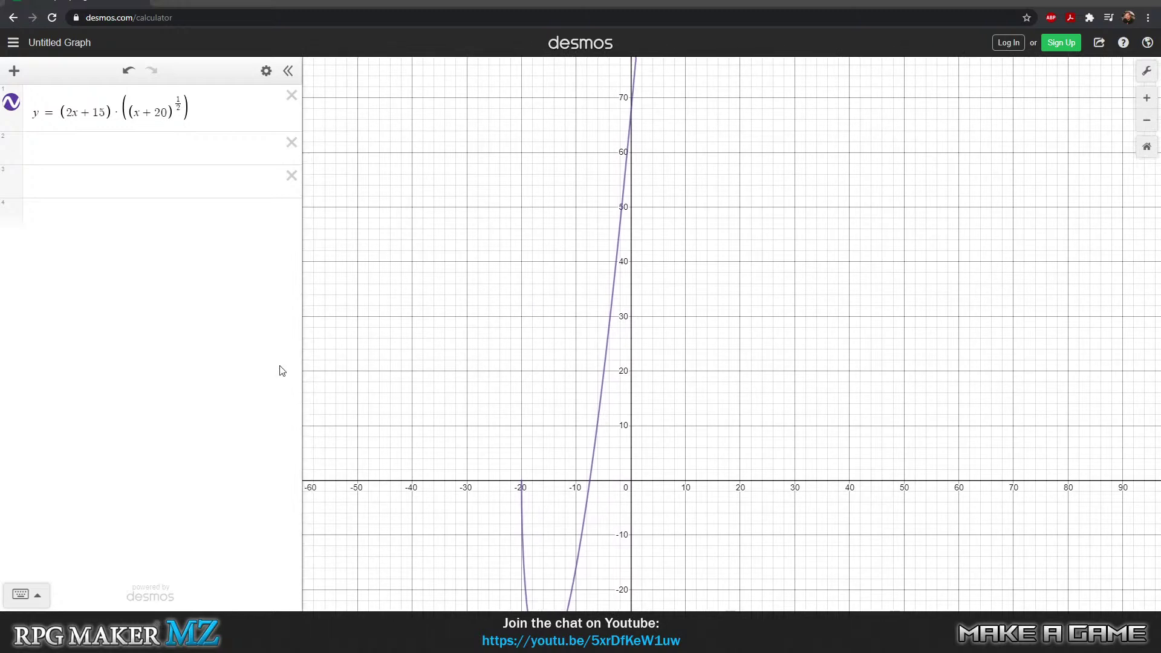
# - Raise the (2x+15)(x+20) product to the 1/2 power, then clear expression 1 entirely
pyautogui.click(136, 98)
pyautogui.press('BackSpace')
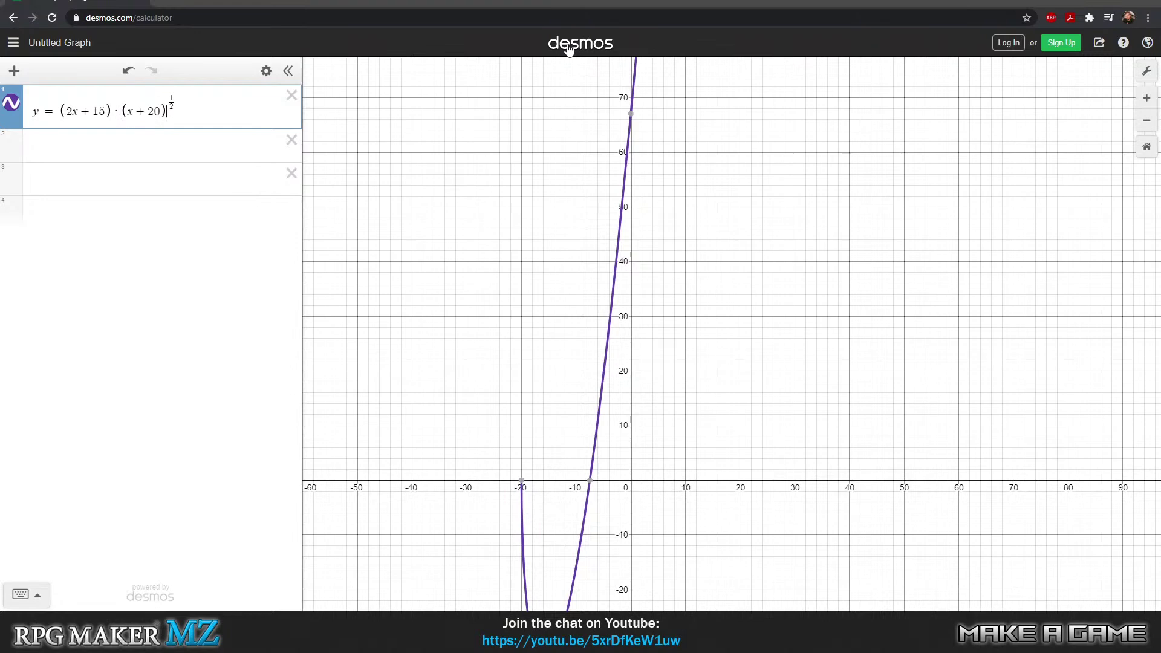
pyautogui.write(')^')
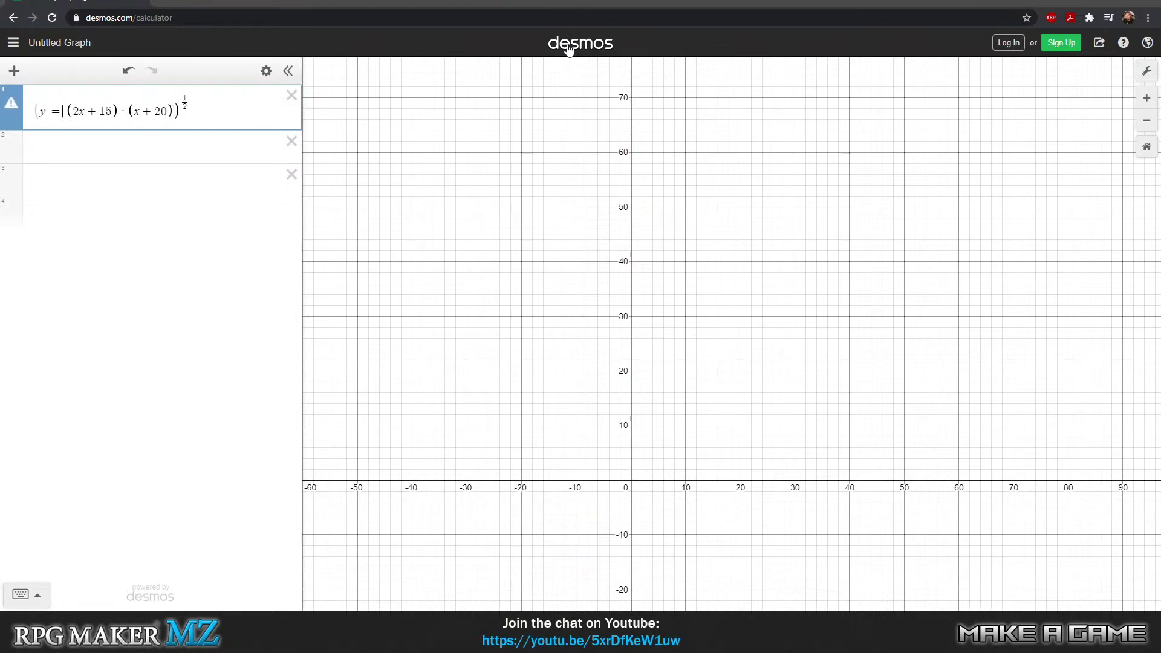
pyautogui.write('(')
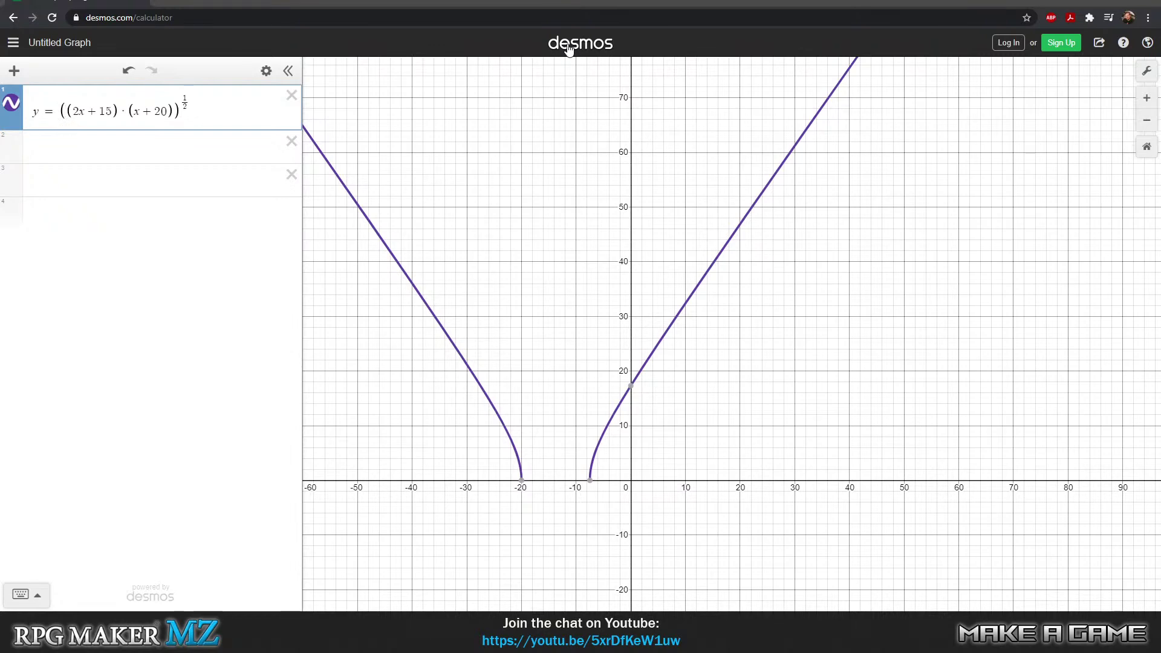
pyautogui.hotkey('ctrl', 'a')
pyautogui.press('BackSpace')
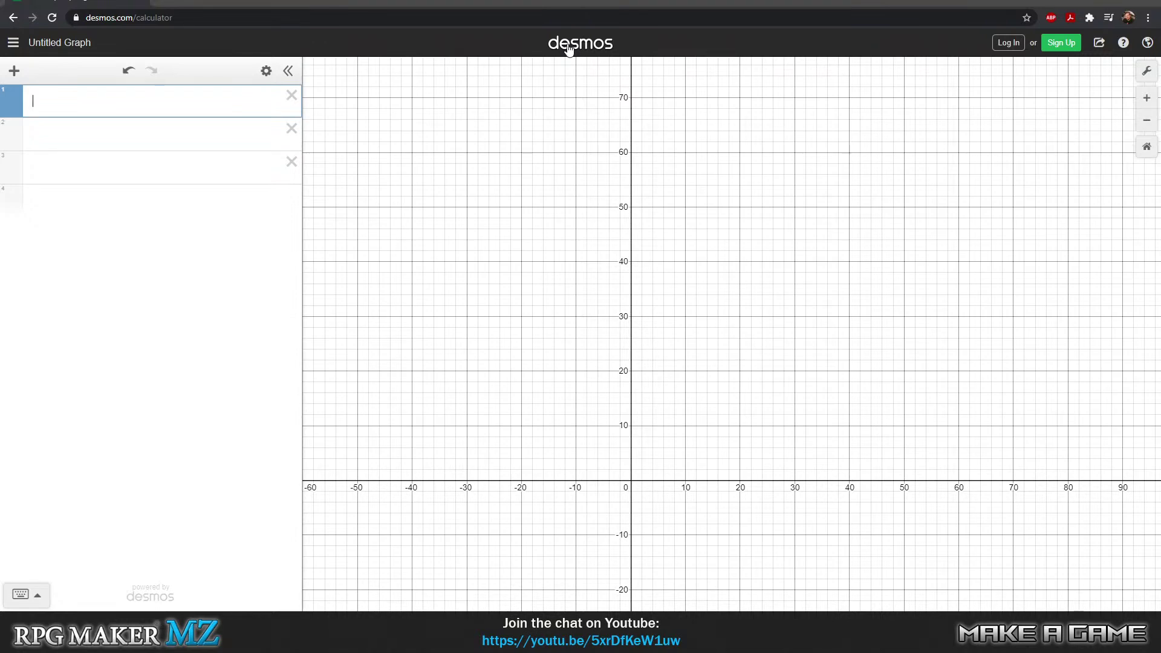
# - Graph y=3x^(1/2) in expression 1 and drag the Notepad formula notes over the graph
pyautogui.write('y=x')
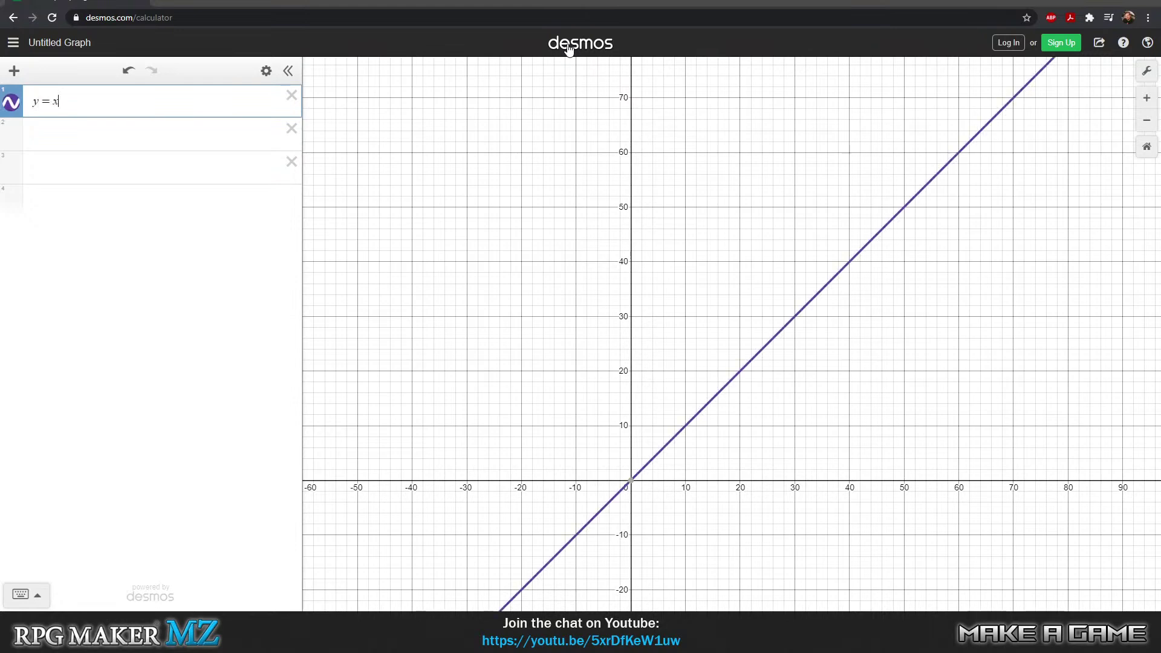
pyautogui.write('^1/2')
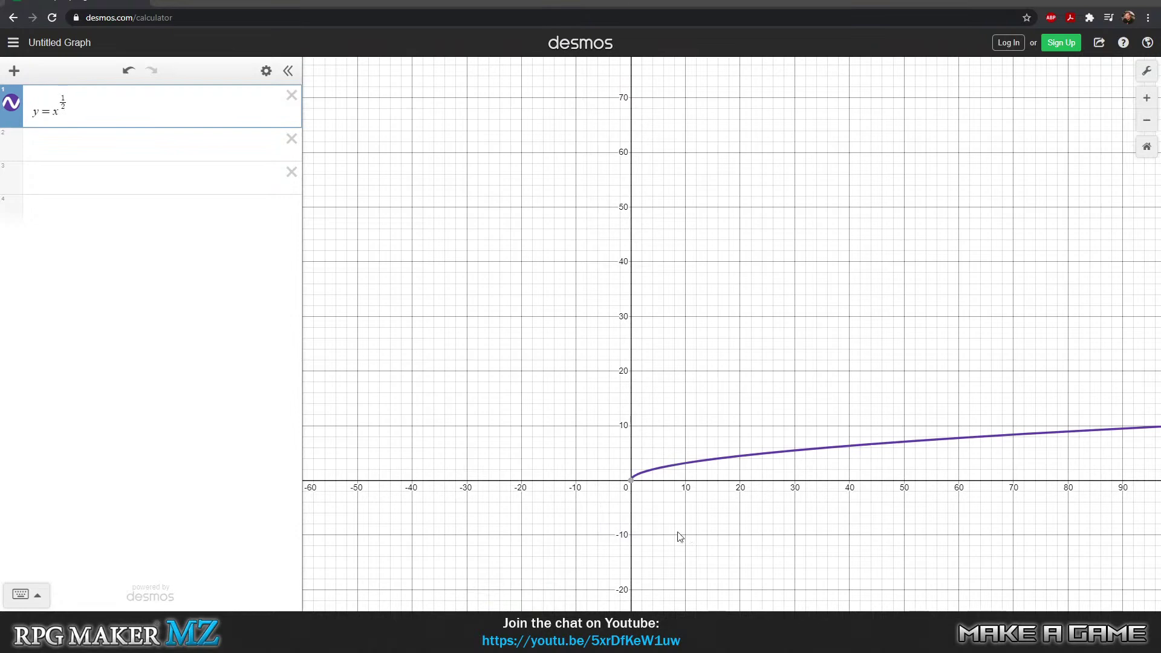
pyautogui.press('BackSpace')
pyautogui.write('3')
pyautogui.write('3')
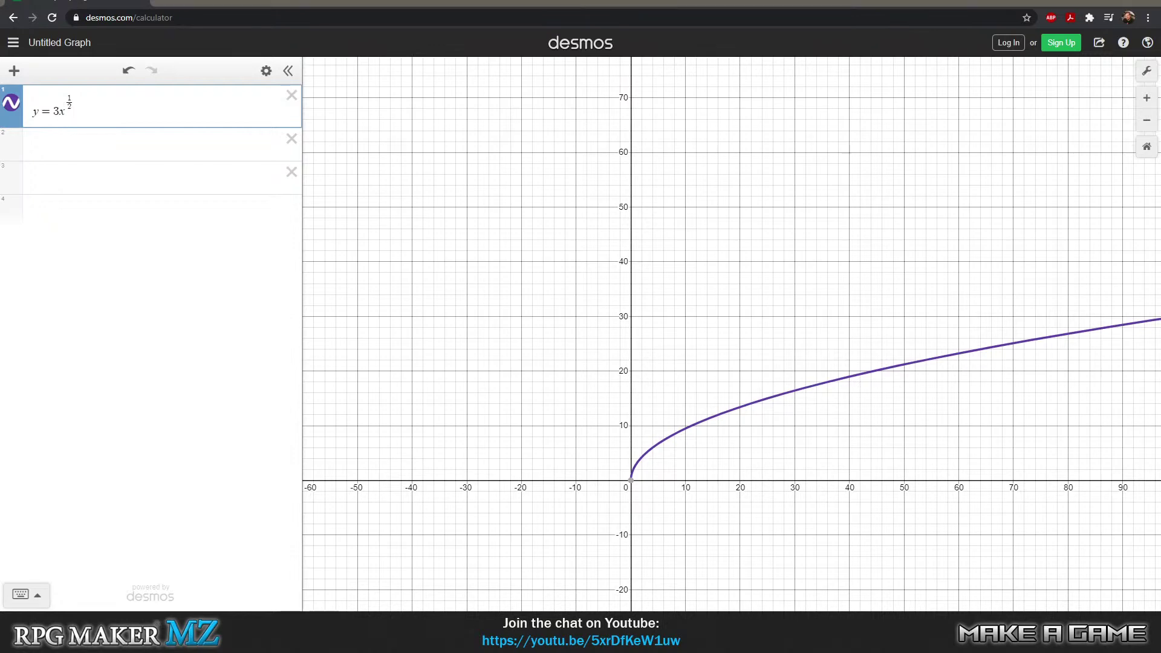
pyautogui.moveTo(495, 650); pyautogui.dragTo(525, 127)
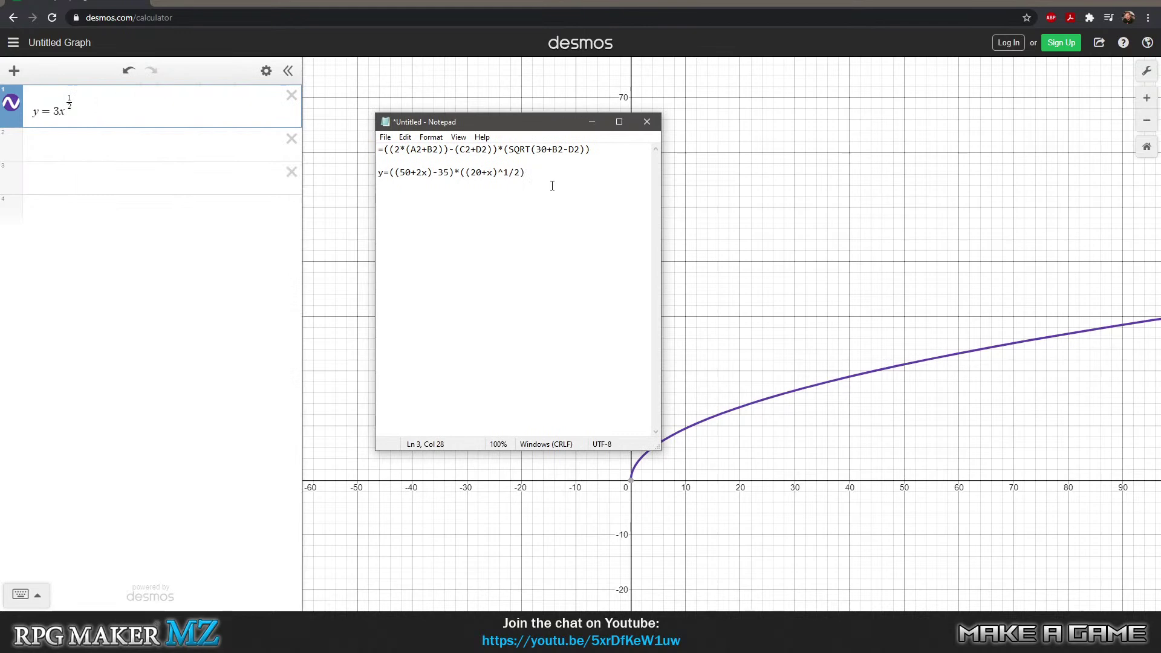
# - Cut the y= formula from line 3 of the notes and rework that line
pyautogui.moveTo(547, 172); pyautogui.dragTo(309, 200)
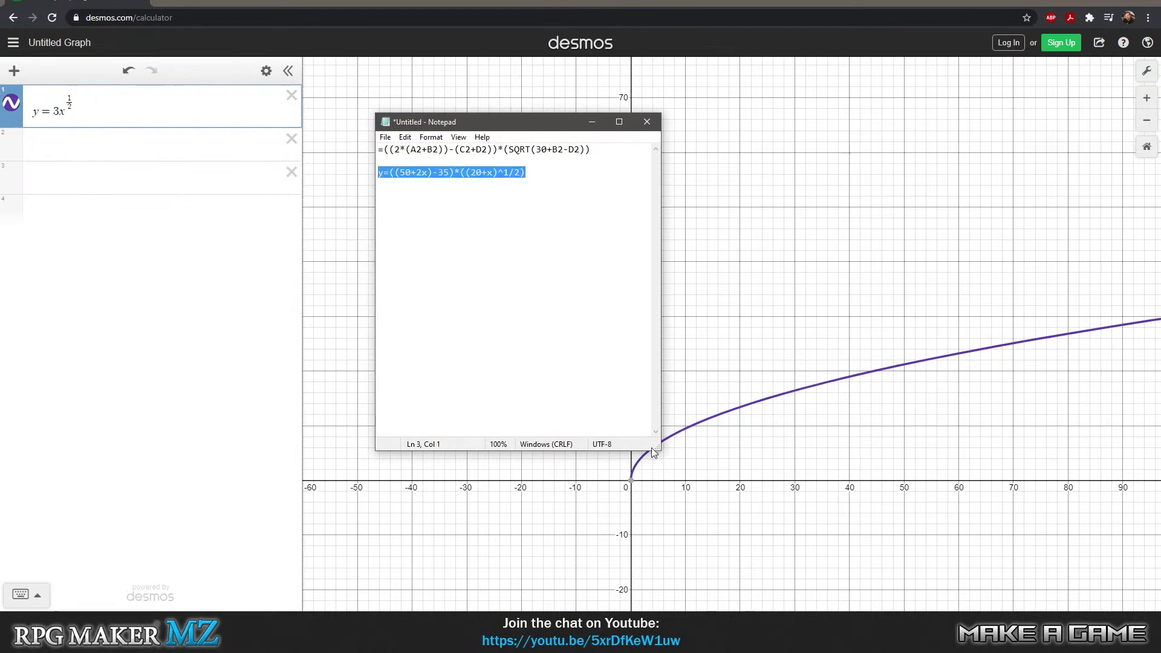
pyautogui.hotkey('ctrl', 'x')
pyautogui.press('Return')
pyautogui.write('-')
pyautogui.press('BackSpace')
pyautogui.write('=(')
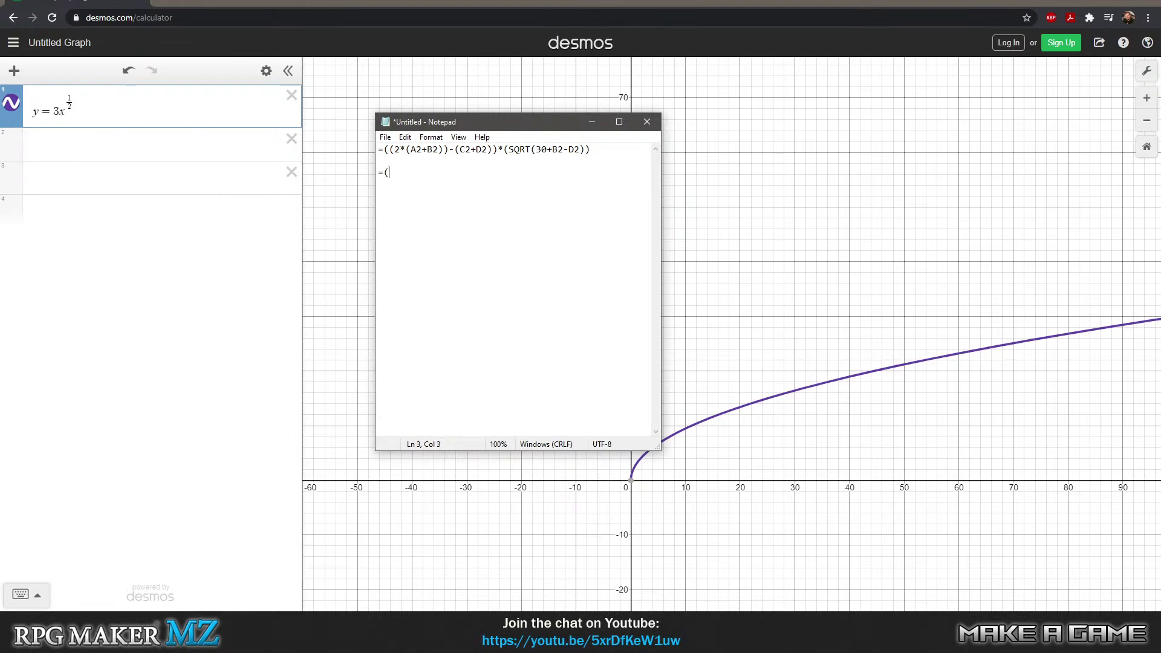
pyautogui.write('0')
pyautogui.press('BackSpace')
pyautogui.write('0A')
pyautogui.press('BackSpace')
pyautogui.press('BackSpace')
# - Close Notepad without saving the notes and bring up the Start menu
pyautogui.click(647, 122)
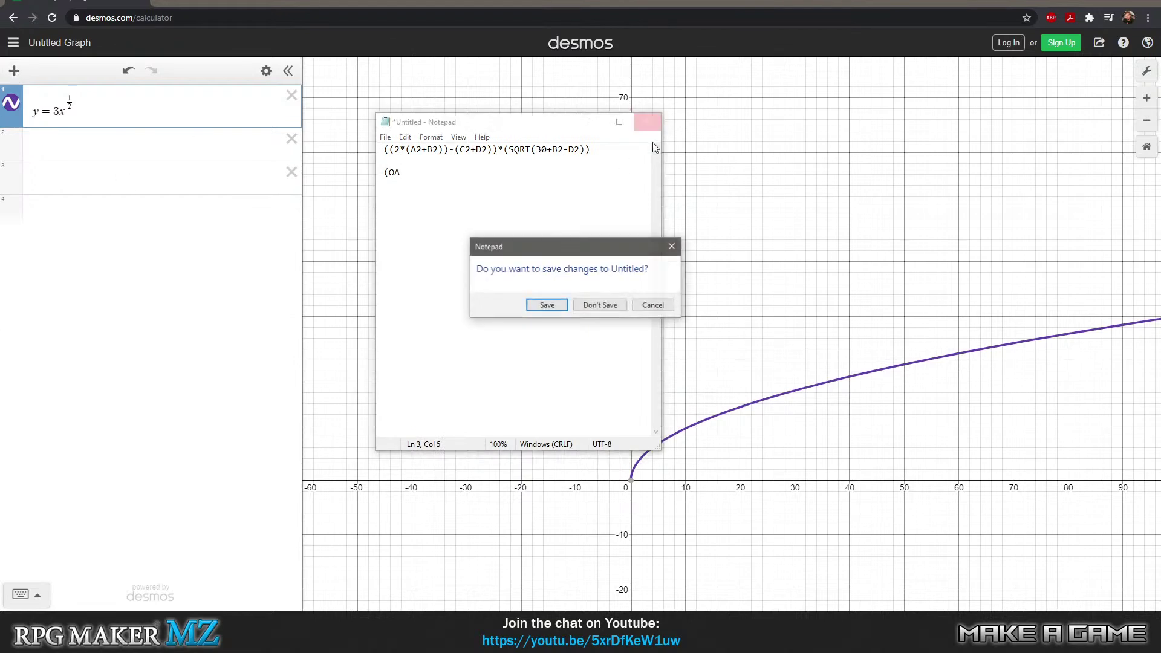
pyautogui.click(607, 305)
pyautogui.press('super')
# - Open a blank Notepad note and write (20A-DD)*(OL/DL) on the first line
pyautogui.click(228, 420)
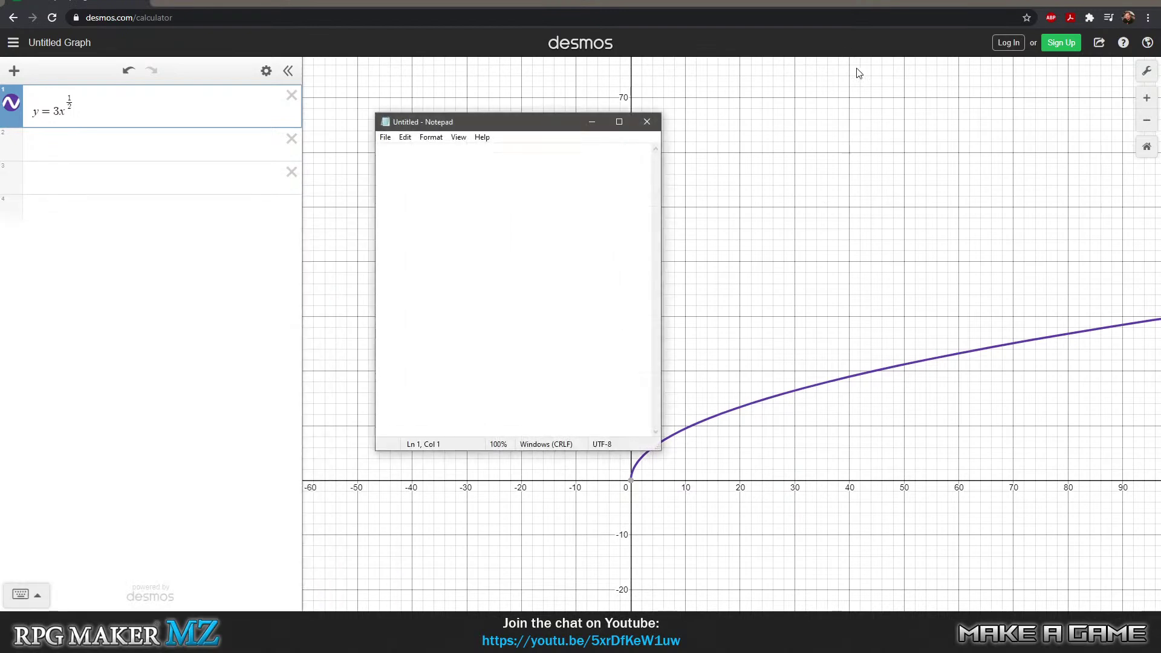
pyautogui.write('OA')
pyautogui.press('BackSpace')
pyautogui.press('BackSpace')
pyautogui.write('1')
pyautogui.press('BackSpace')
pyautogui.write('20A')
pyautogui.write('+')
pyautogui.press('BackSpace')
pyautogui.write('-')
pyautogui.write('0D')
pyautogui.write('(')
pyautogui.write(')')
pyautogui.press('BackSpace')
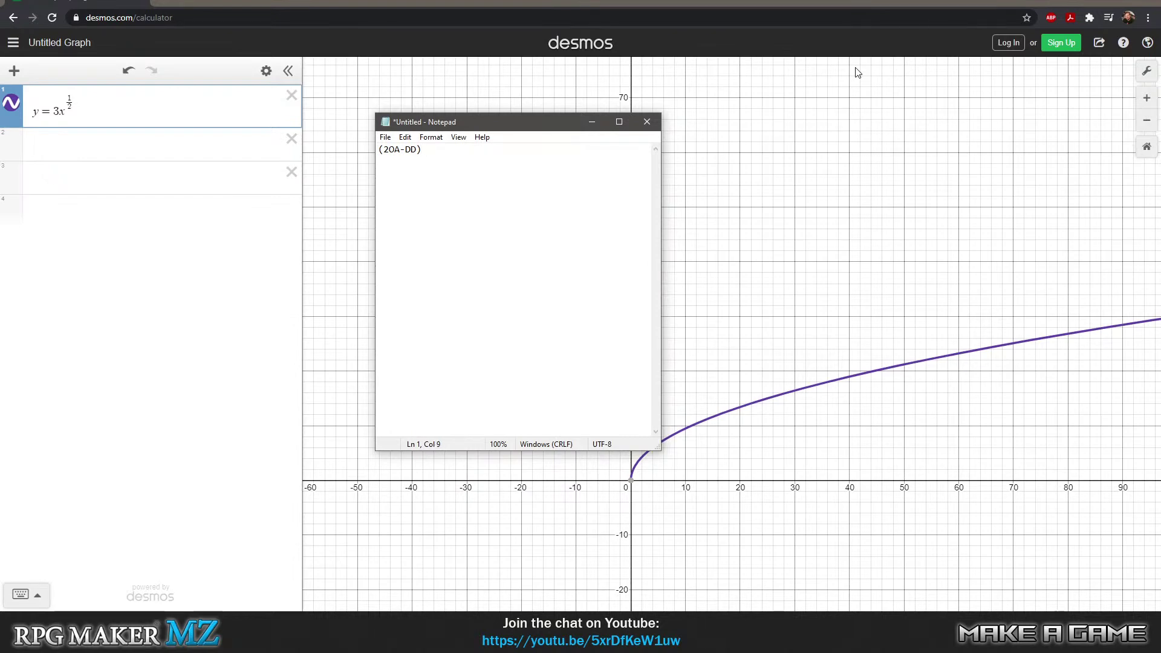
pyautogui.write('*')
pyautogui.write('(')
pyautogui.write('0L/')
pyautogui.write('DL)')
pyautogui.press('Return')
pyautogui.press('Return')
# - Replace the last bracket's contents with 30+OL-DL, giving (20A-DD)*(30+OL-DL)
pyautogui.press('Right')
pyautogui.press('Right')
pyautogui.press('Right')
pyautogui.press('Right')
pyautogui.press('Right')
pyautogui.press('Right')
pyautogui.press('Right')
pyautogui.press('Right')
pyautogui.press('Right')
pyautogui.press('Right')
pyautogui.press('Right')
pyautogui.press('Right')
pyautogui.press('Right')
pyautogui.press('Up')
pyautogui.press('Up')
pyautogui.press('End')
pyautogui.press('Left')
pyautogui.press('BackSpace')
pyautogui.press('BackSpace')
pyautogui.press('BackSpace')
pyautogui.press('BackSpace')
pyautogui.press('BackSpace')
pyautogui.write('30')
pyautogui.press('BackSpace')
pyautogui.press('BackSpace')
pyautogui.write('30-')
pyautogui.press('BackSpace')
pyautogui.write('+01')
pyautogui.press('BackSpace')
pyautogui.write('L-DL')
# - Turn the second factor into ((30+OL-DL)^1/2) on line 1
pyautogui.click(487, 158)
pyautogui.press('Return')
pyautogui.click(485, 155)
pyautogui.doubleClick(495, 155)
pyautogui.click(501, 155)
pyautogui.press('BackSpace')
pyautogui.press('Left')
pyautogui.press('Left')
pyautogui.press('Left')
pyautogui.press('Left')
pyautogui.press('Left')
pyautogui.press('Left')
pyautogui.press('Left')
pyautogui.press('Left')
pyautogui.press('Left')
pyautogui.press('Left')
pyautogui.press('Right')
pyautogui.write('(')
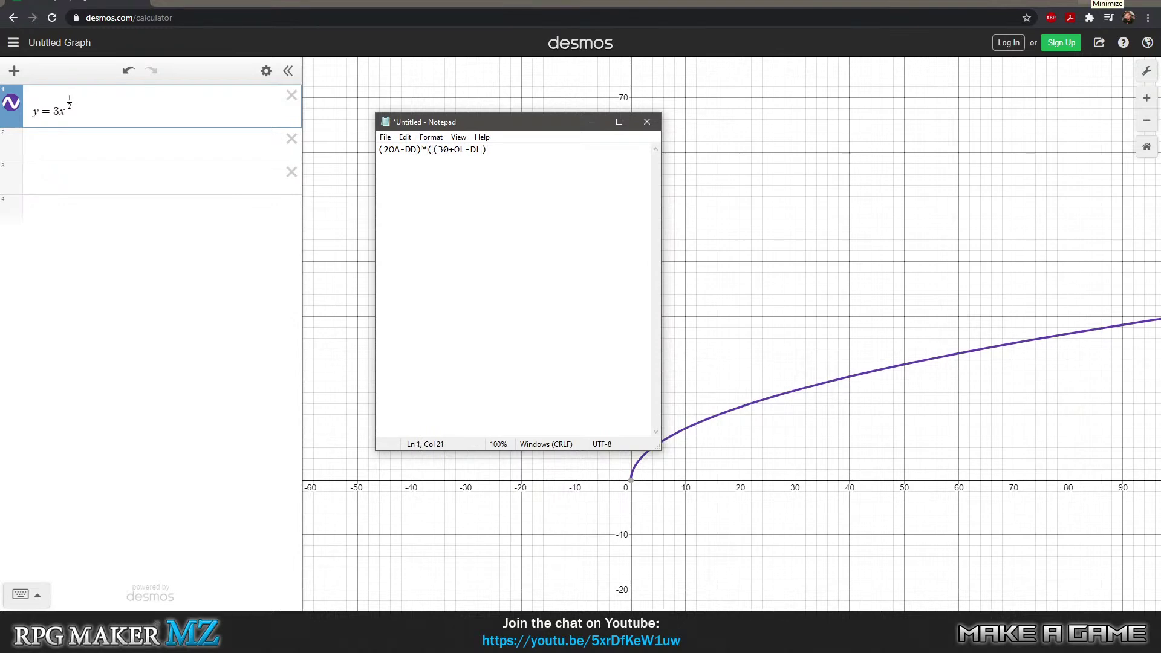
pyautogui.write('^1/2)')
# - Start a numeric version on line 3 beginning with (50-25
pyautogui.press('Return')
pyautogui.press('Return')
pyautogui.click(469, 212)
pyautogui.press('Up')
pyautogui.press('Up')
pyautogui.write('(50')
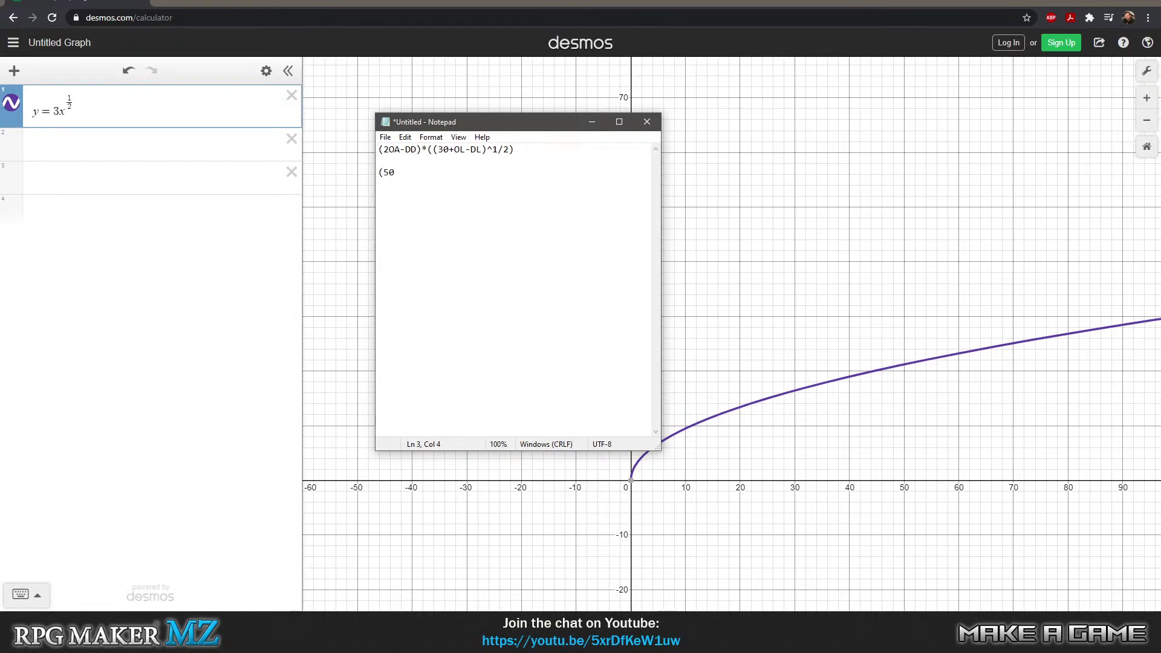
pyautogui.write('-25')
# - Add variable lines OA = 25, OL = x, DD = 25, DL = 10 above the formula
pyautogui.press('Up')
pyautogui.press('Up')
pyautogui.press('Return')
pyautogui.press('Return')
pyautogui.press('Up')
pyautogui.press('Up')
pyautogui.write('OA = 25')
pyautogui.press('Return')
pyautogui.write('OL')
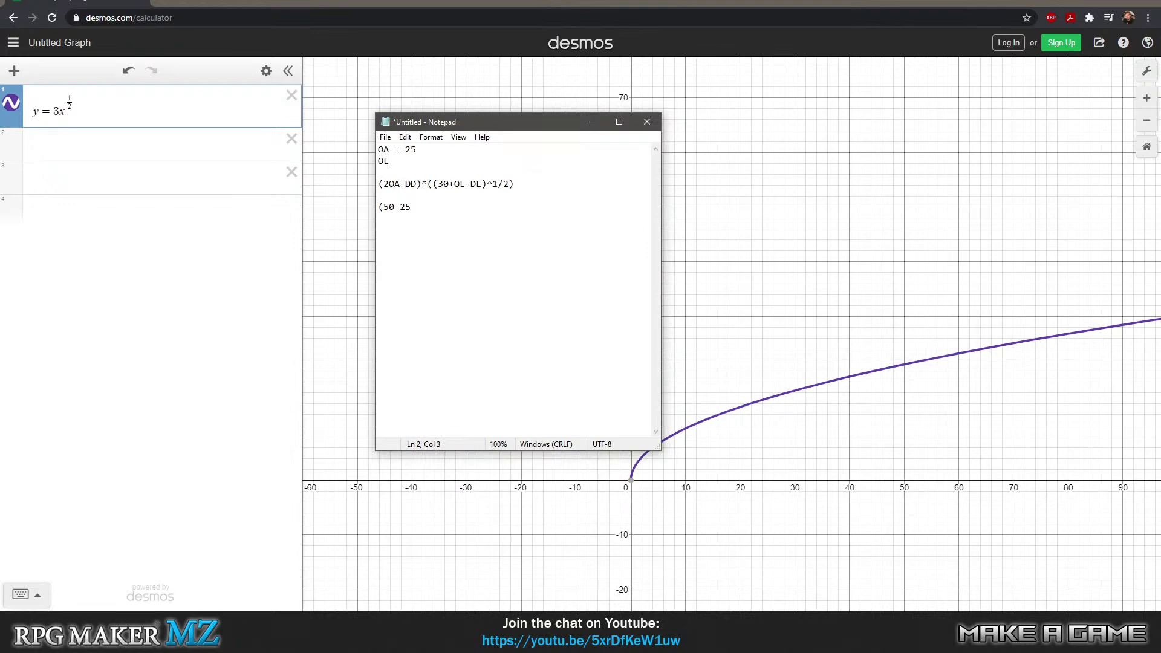
pyautogui.press('Down')
pyautogui.write('= x')
pyautogui.press('Return')
pyautogui.write('DD')
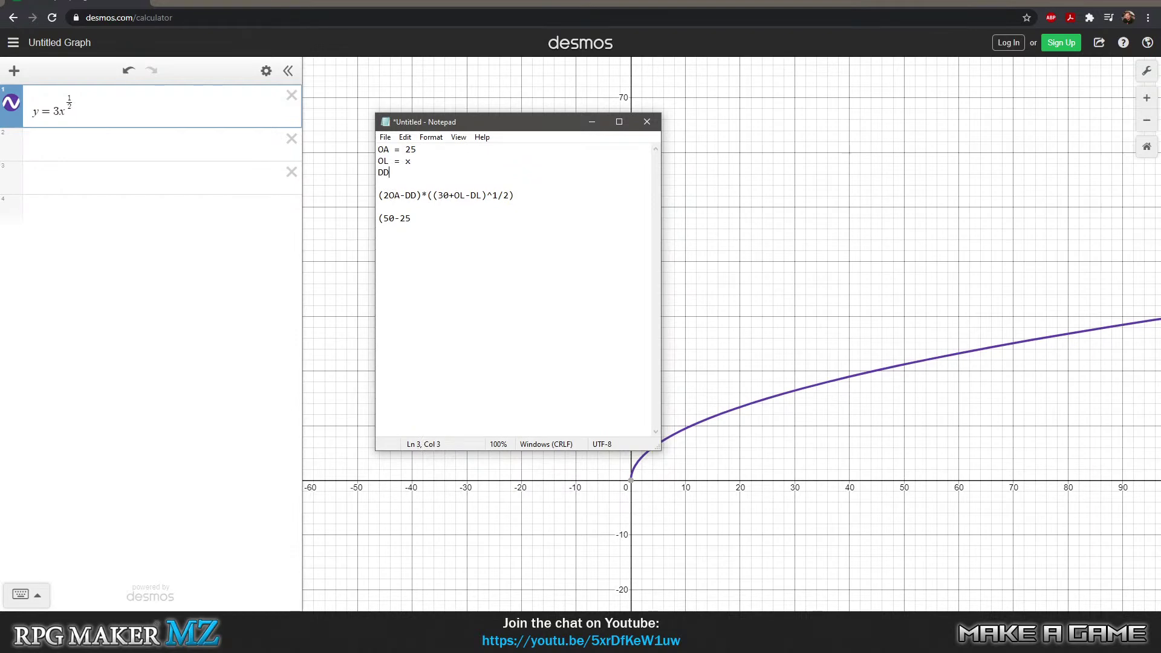
pyautogui.write(' = 25')
pyautogui.press('Return')
pyautogui.write('DL = 10')
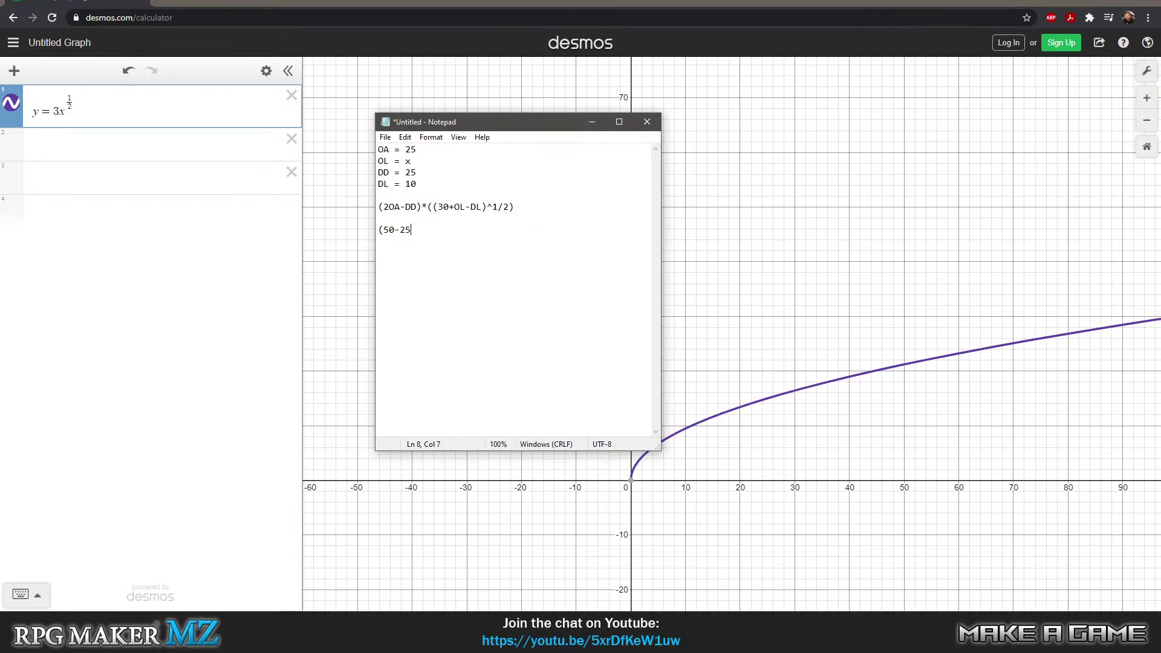
# - Rewrite the numeric line as the substituted formula (25)*((20+x)^1/2))
pyautogui.press('BackSpace')
pyautogui.press('BackSpace')
pyautogui.press('BackSpace')
pyautogui.press('BackSpace')
pyautogui.write('5)*(350')
pyautogui.press('BackSpace')
pyautogui.press('BackSpace')
pyautogui.write('0x')
pyautogui.press('BackSpace')
pyautogui.press('BackSpace')
pyautogui.write('0')
pyautogui.press('BackSpace')
pyautogui.press('BackSpace')
pyautogui.write('30')
pyautogui.press('BackSpace')
pyautogui.press('BackSpace')
pyautogui.write('20+x)^1/2))')
pyautogui.click(405, 229)
pyautogui.write('(')
# - Switch to the Desmos graph and select its first expression
pyautogui.click(96, 115)
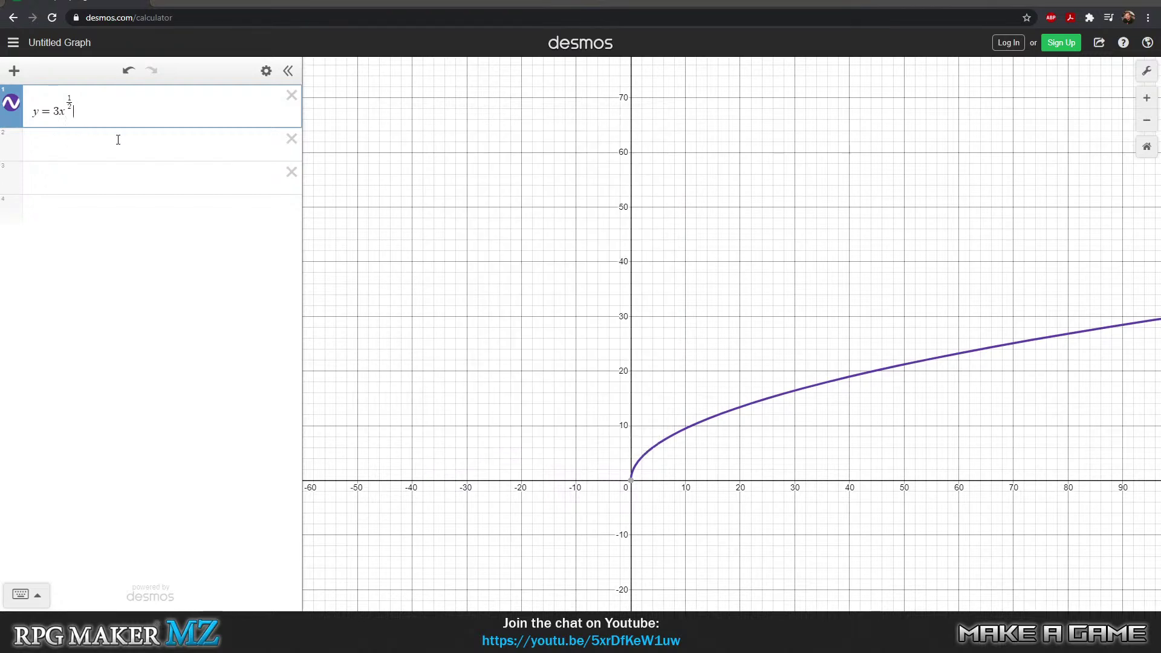
pyautogui.hotkey('ctrl', 'a')
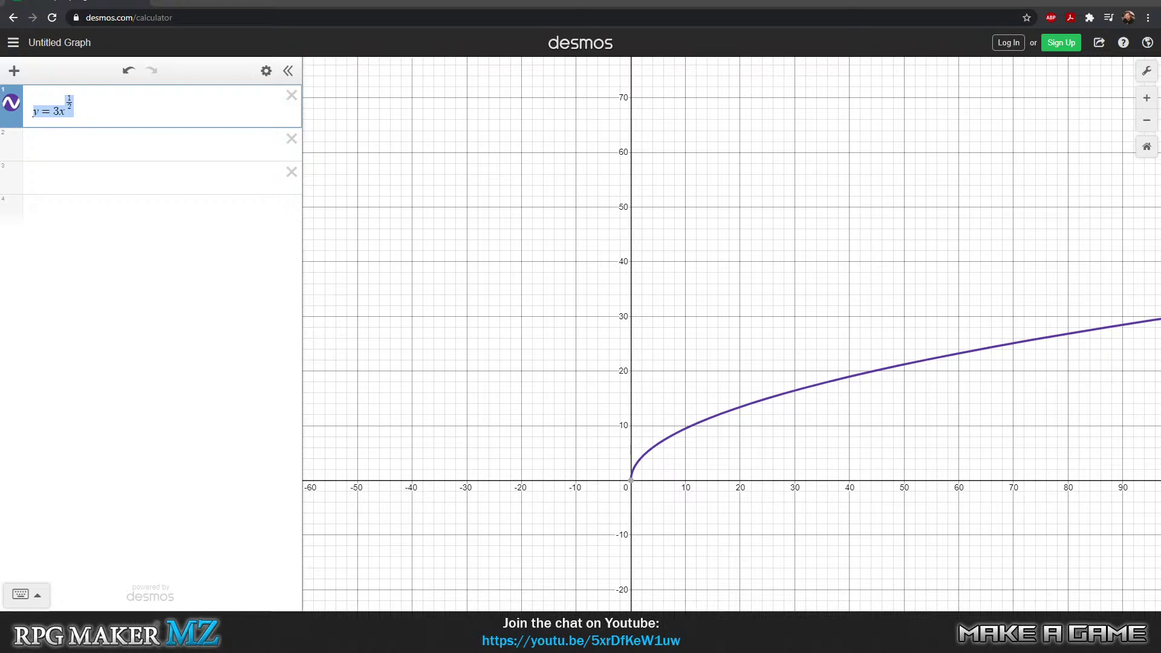
pyautogui.hotkey('alt', 'Tab')
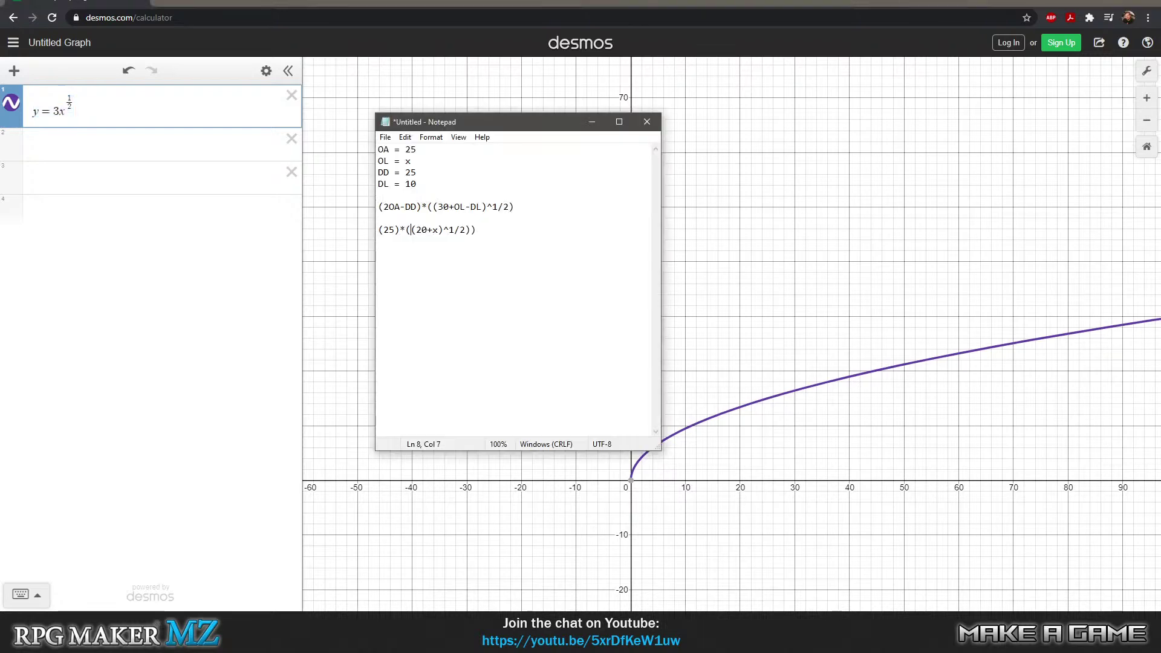
pyautogui.click(459, 106)
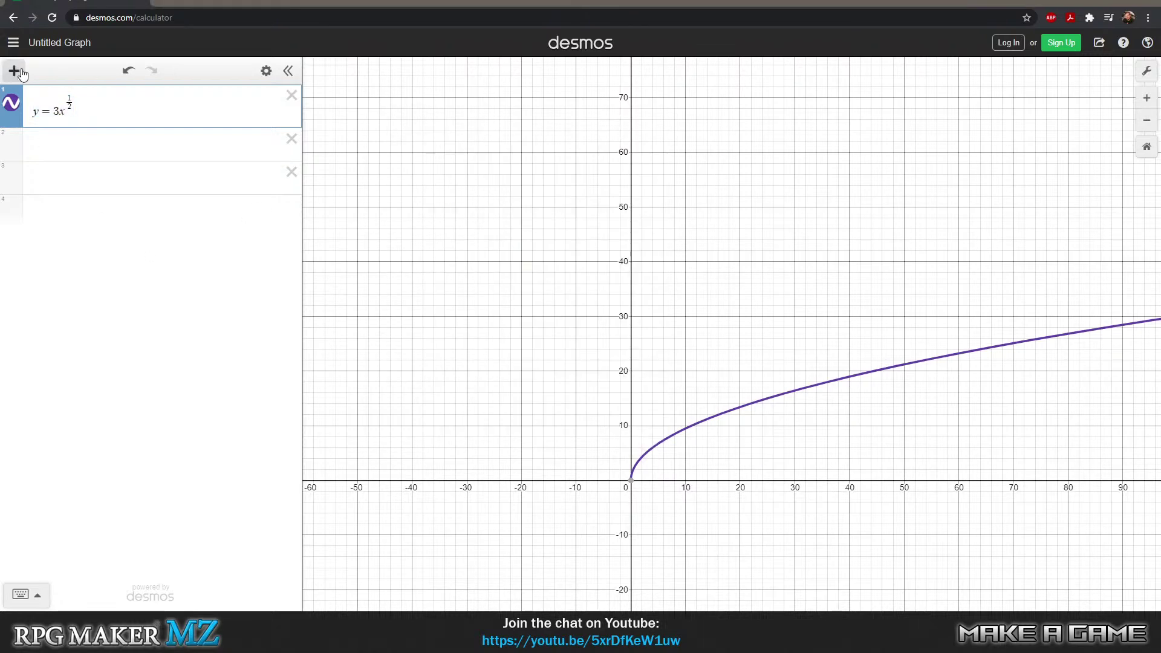
# - Overwrite expression 1 with y=25*((x+20)^1/2) and confirm it
pyautogui.hotkey('ctrl', 'a')
pyautogui.write('y')
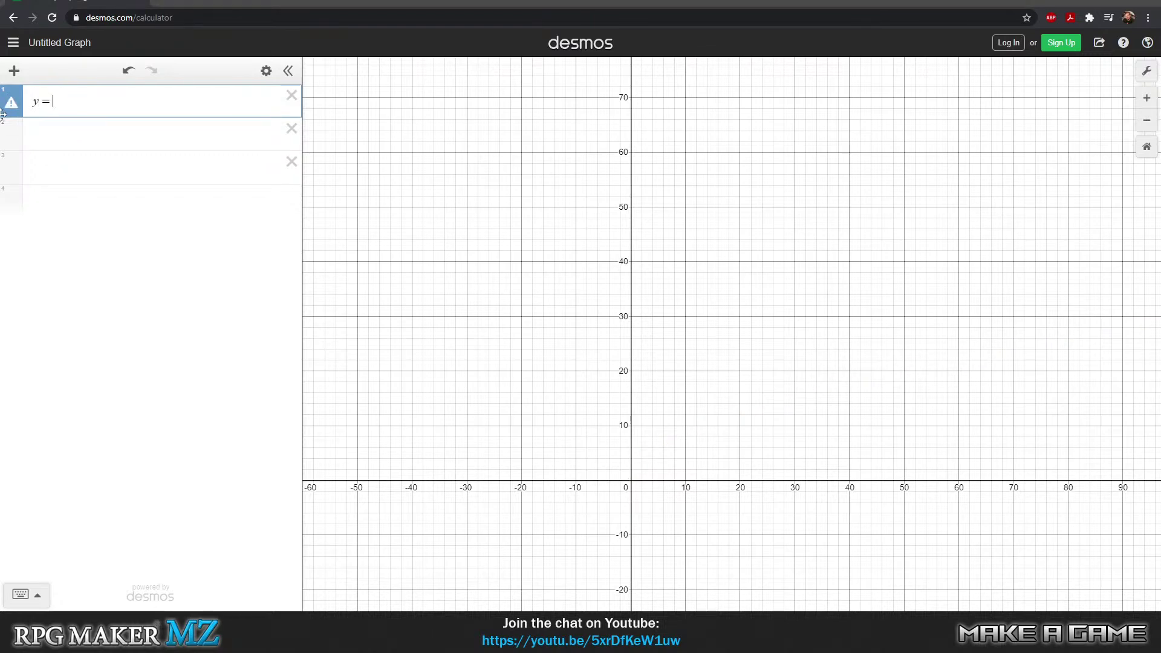
pyautogui.write('=25')
pyautogui.write('*(')
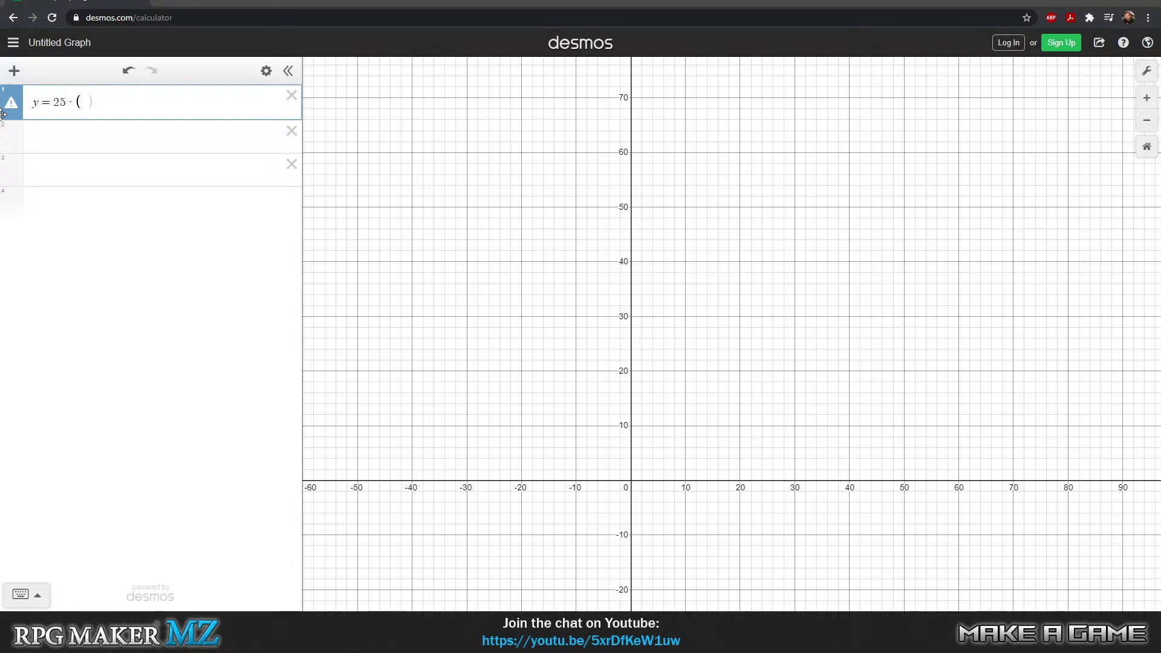
pyautogui.write('(x+20)')
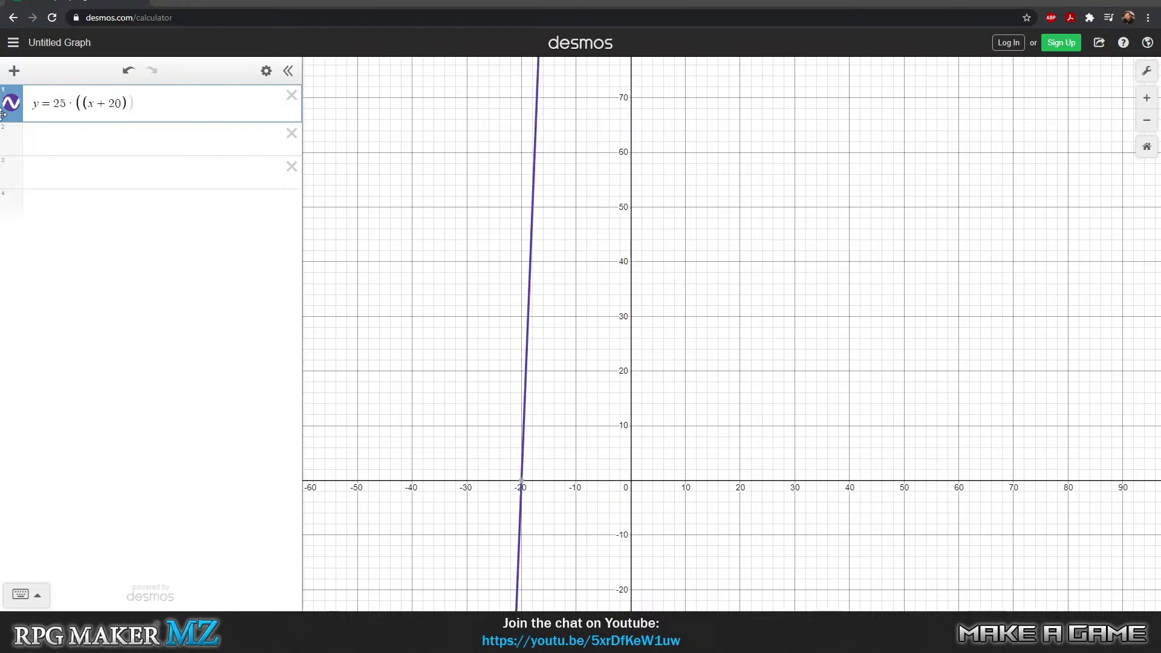
pyautogui.write('^1/(2')
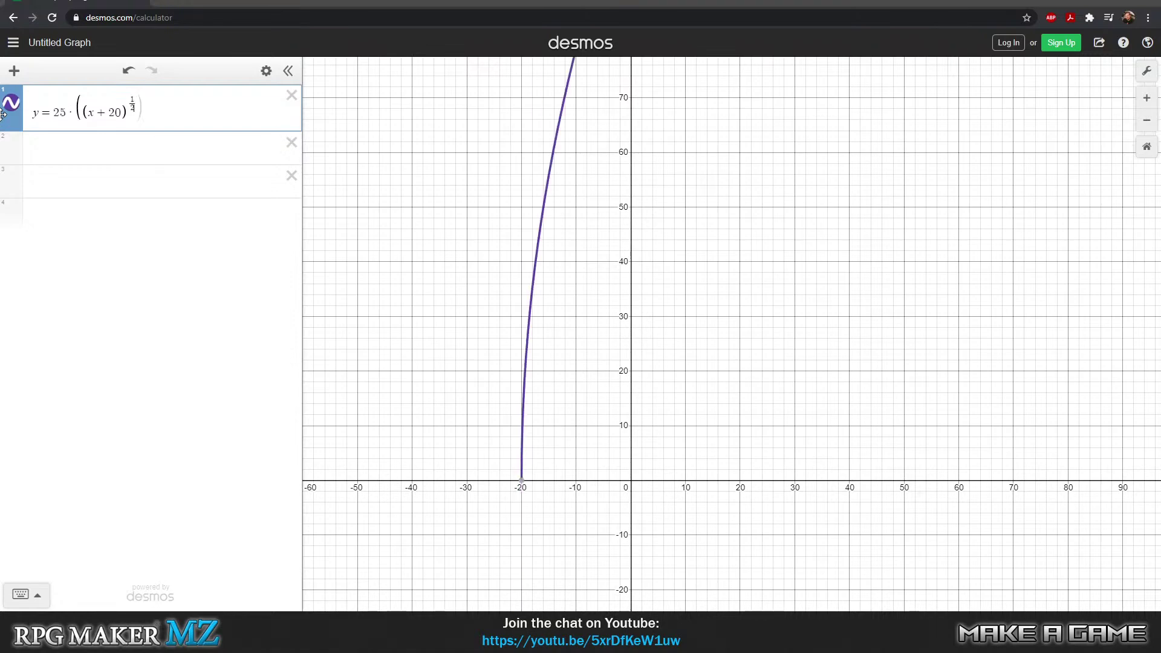
pyautogui.press('BackSpace')
pyautogui.write(')')
pyautogui.press('Return')
# - Zoom out and pan the graph to follow the damage curve around the origin
pyautogui.scroll(-5, 589, 138)
pyautogui.moveTo(593, 138); pyautogui.dragTo(575, 537)
pyautogui.moveTo(684, 293); pyautogui.dragTo(671, 553)
pyautogui.moveTo(748, 207); pyautogui.dragTo(664, 471)
pyautogui.moveTo(615, 421); pyautogui.dragTo(614, 75)
pyautogui.moveTo(527, 499); pyautogui.dragTo(599, 26)
pyautogui.moveTo(510, 311); pyautogui.dragTo(505, 397)
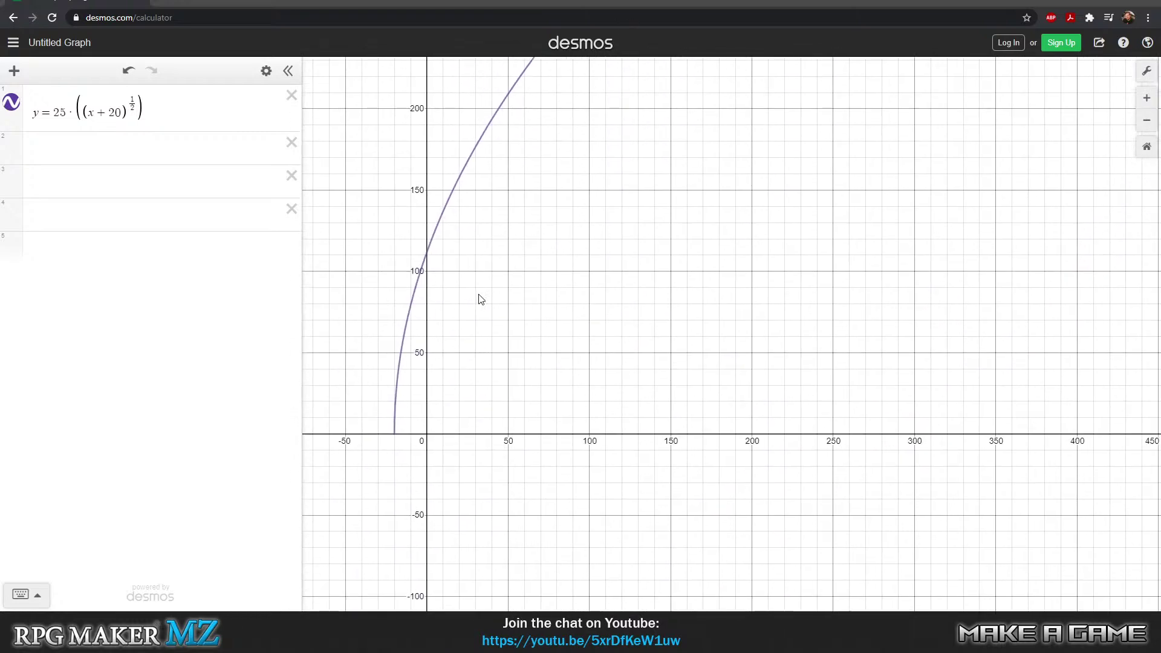
pyautogui.moveTo(427, 352); pyautogui.dragTo(526, 277)
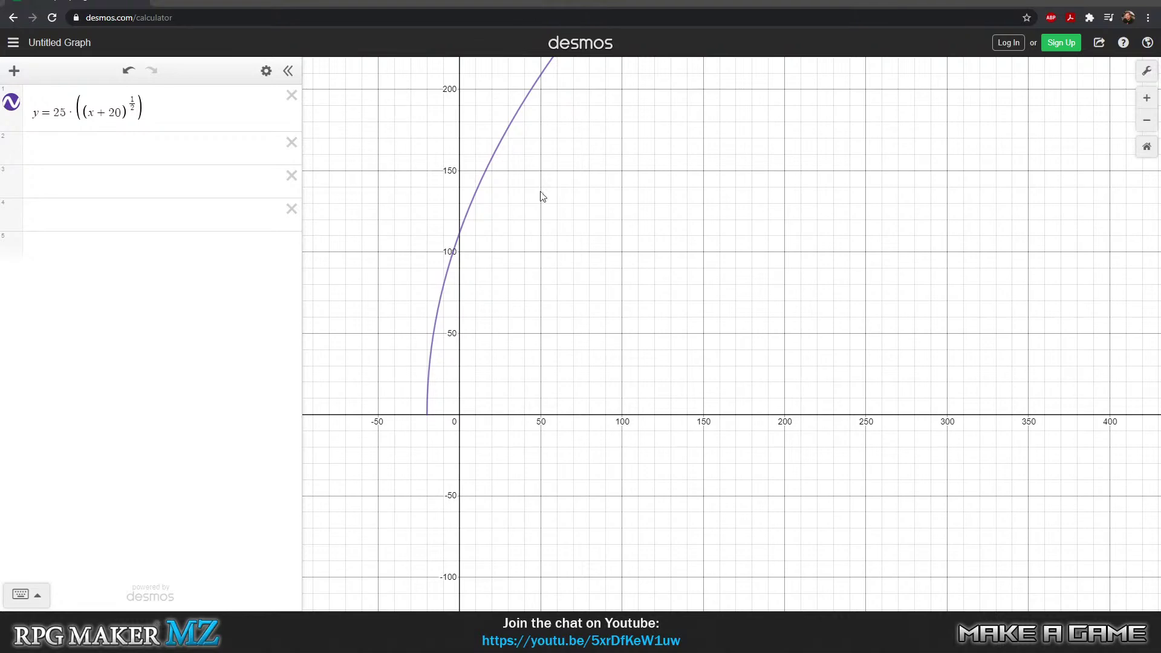
pyautogui.moveTo(483, 297); pyautogui.dragTo(550, 376)
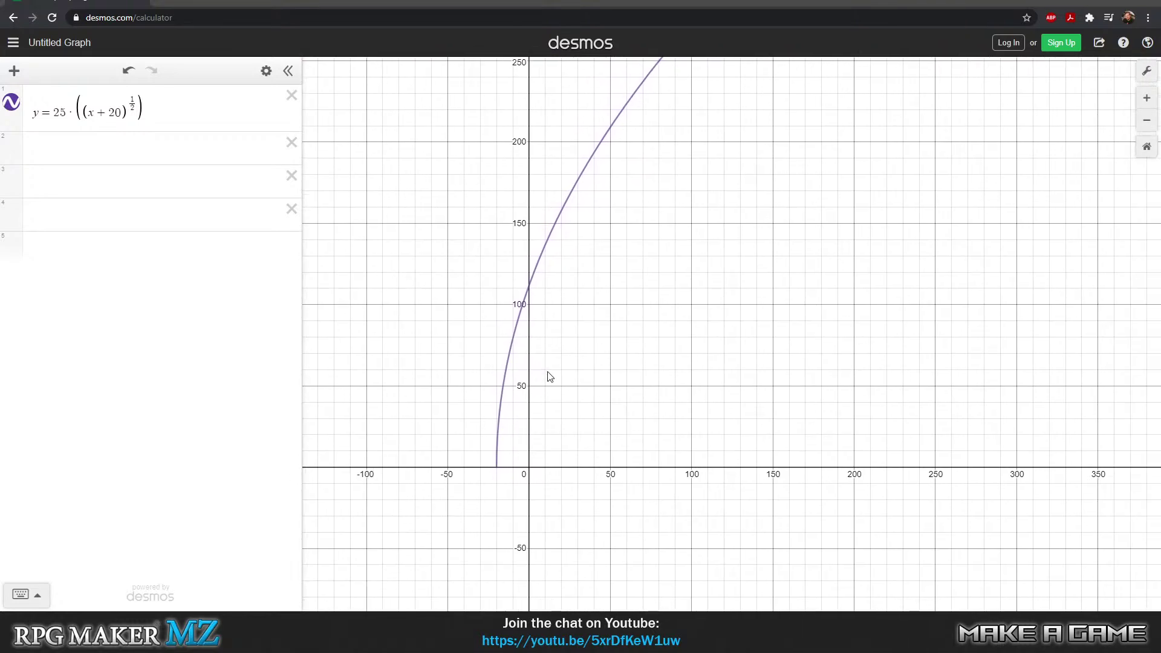
# - Briefly swap the multiplication after 25 for a plus, revert it, and move the notes back
pyautogui.click(76, 115)
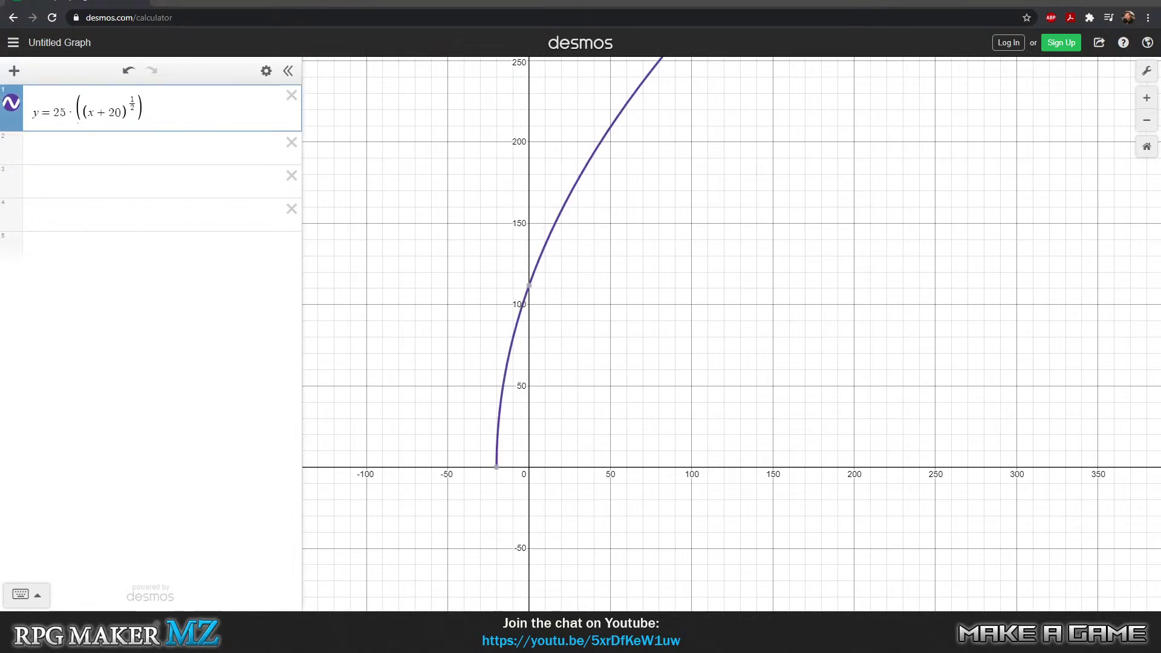
pyautogui.press('BackSpace')
pyautogui.write('+')
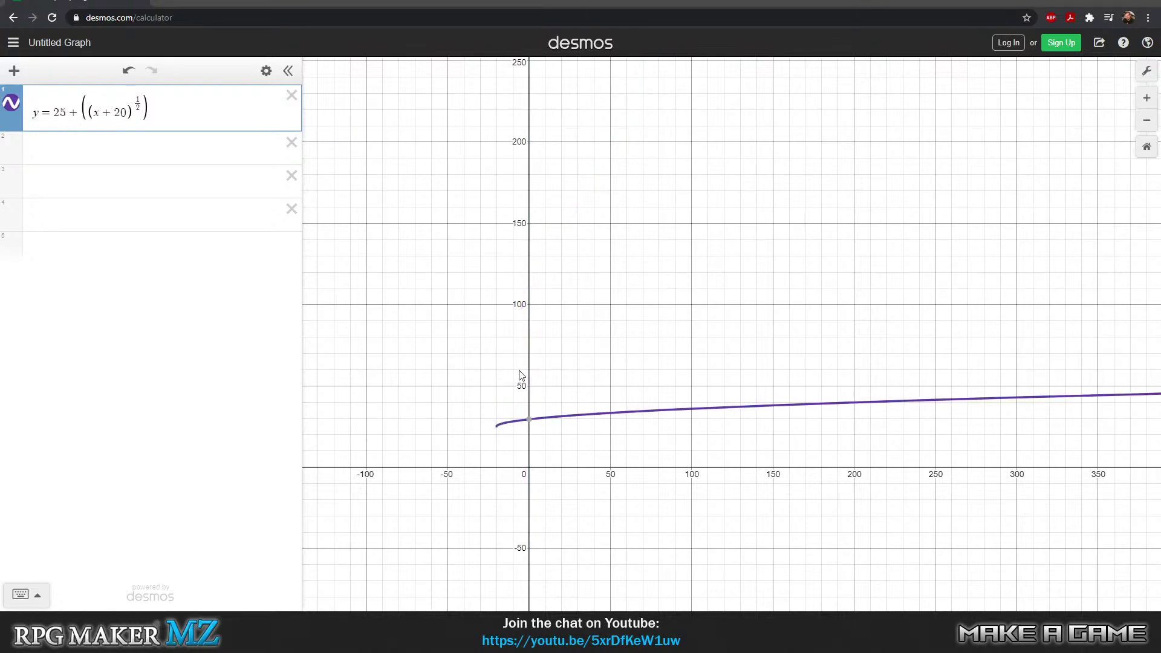
pyautogui.press('BackSpace')
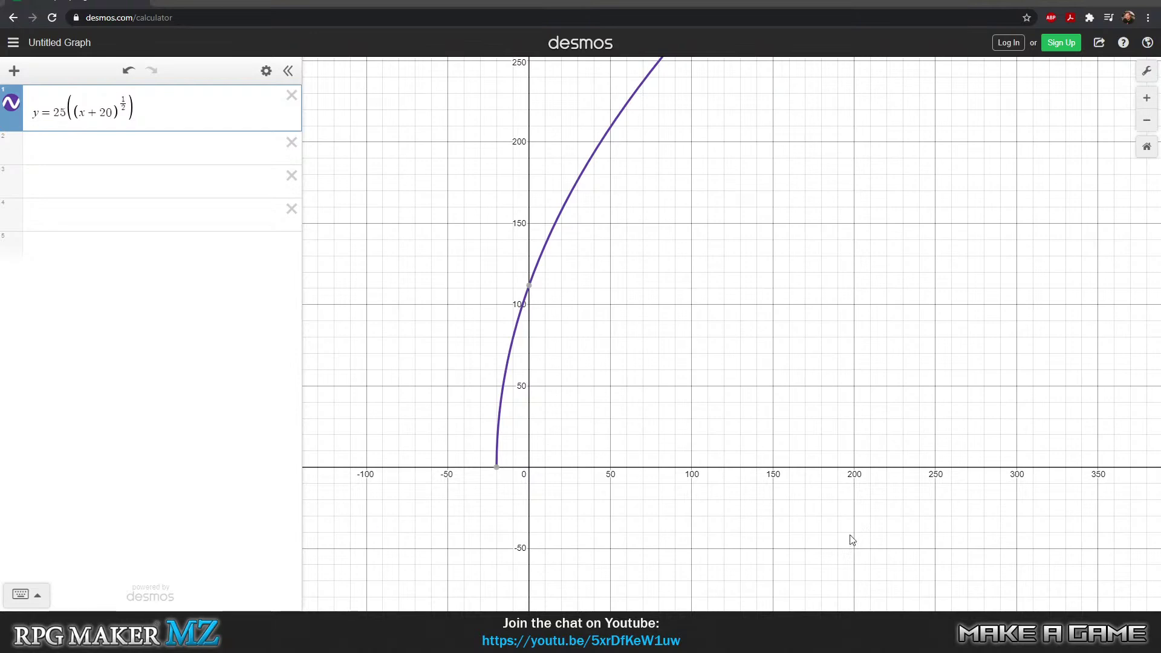
pyautogui.moveTo(1160, 121); pyautogui.dragTo(602, 162)
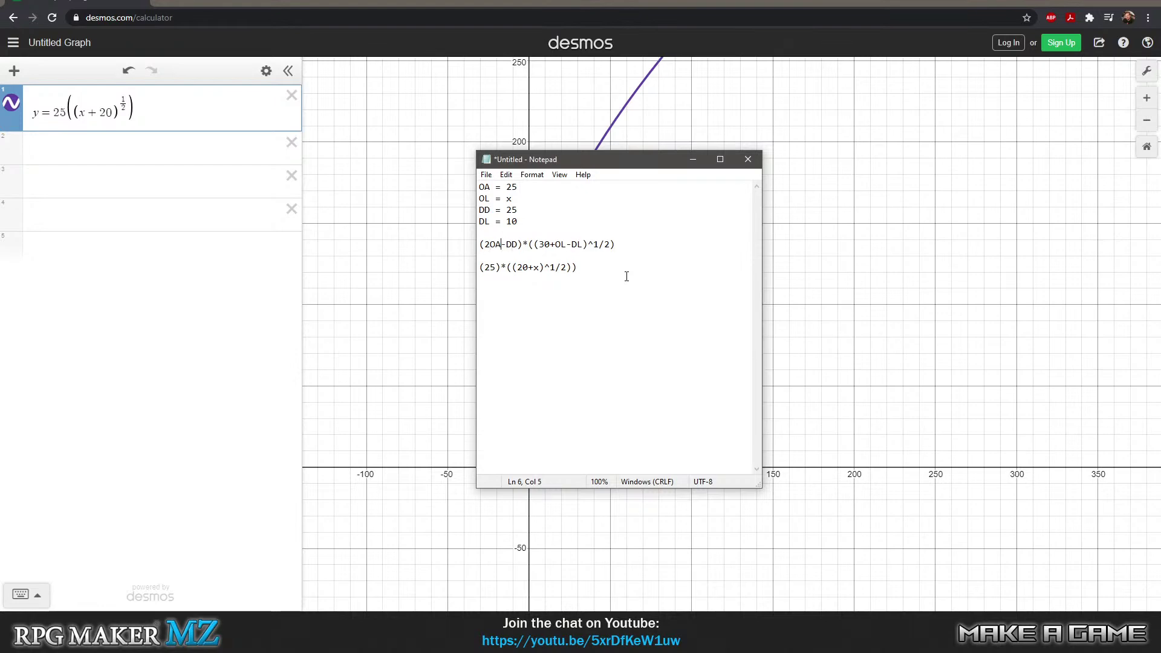
# - Step through the DD term of the Notepad formula, then bring Desmos to the front
pyautogui.press('Right')
pyautogui.press('Left')
pyautogui.press('Left')
pyautogui.press('Left')
pyautogui.press('Left')
pyautogui.click(608, 146)
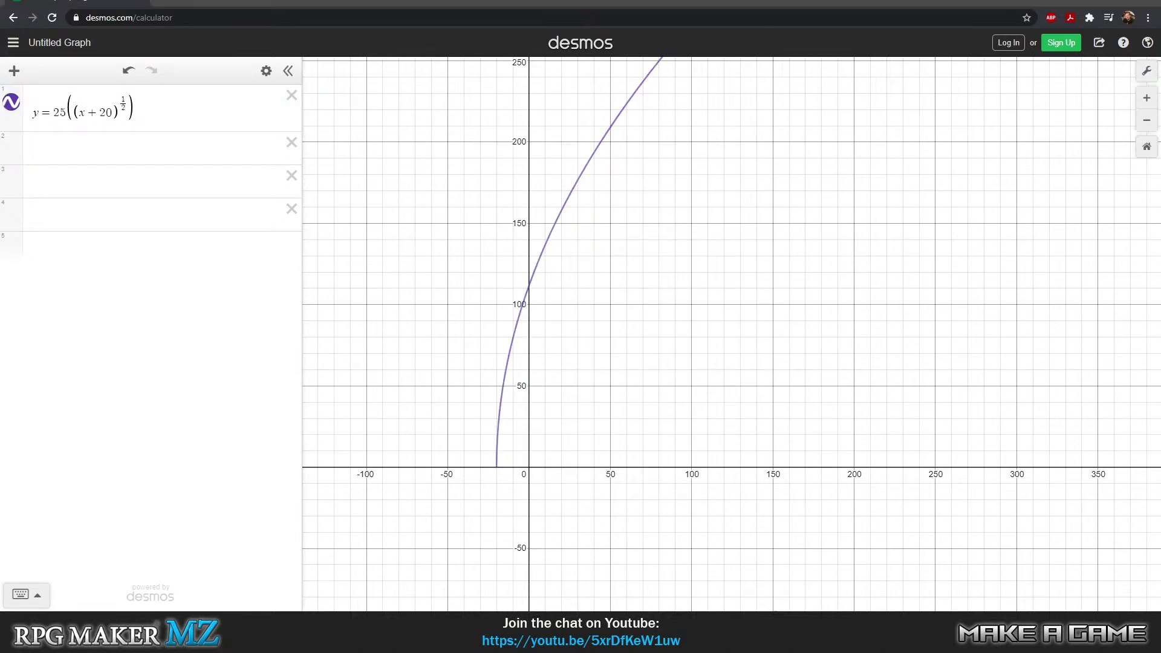
# - Bring the Notepad notes forward and move them up and right over the curve
pyautogui.hotkey('alt', 'Tab')
pyautogui.moveTo(541, 158); pyautogui.dragTo(676, 152)
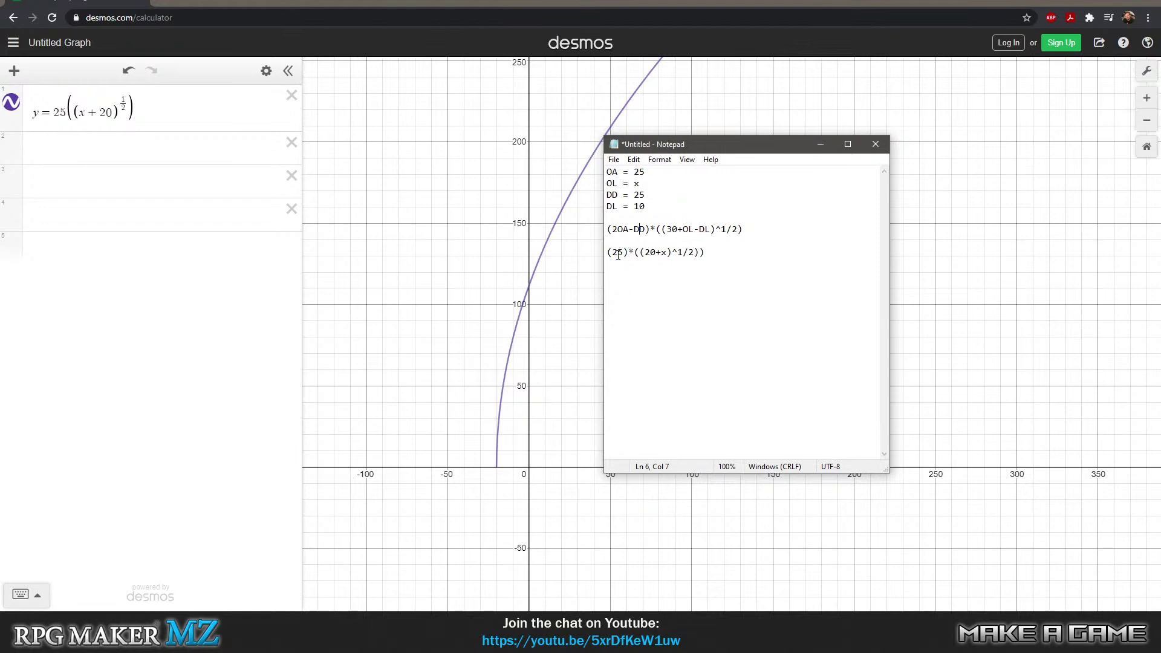
# - Insert 2(25)-25 into the substituted line, then start a new line with an opening bracket
pyautogui.write('2(25')
pyautogui.write(')-')
pyautogui.write('24')
pyautogui.press('BackSpace')
pyautogui.write('5')
pyautogui.press('Return')
pyautogui.press('Return')
pyautogui.write('(')
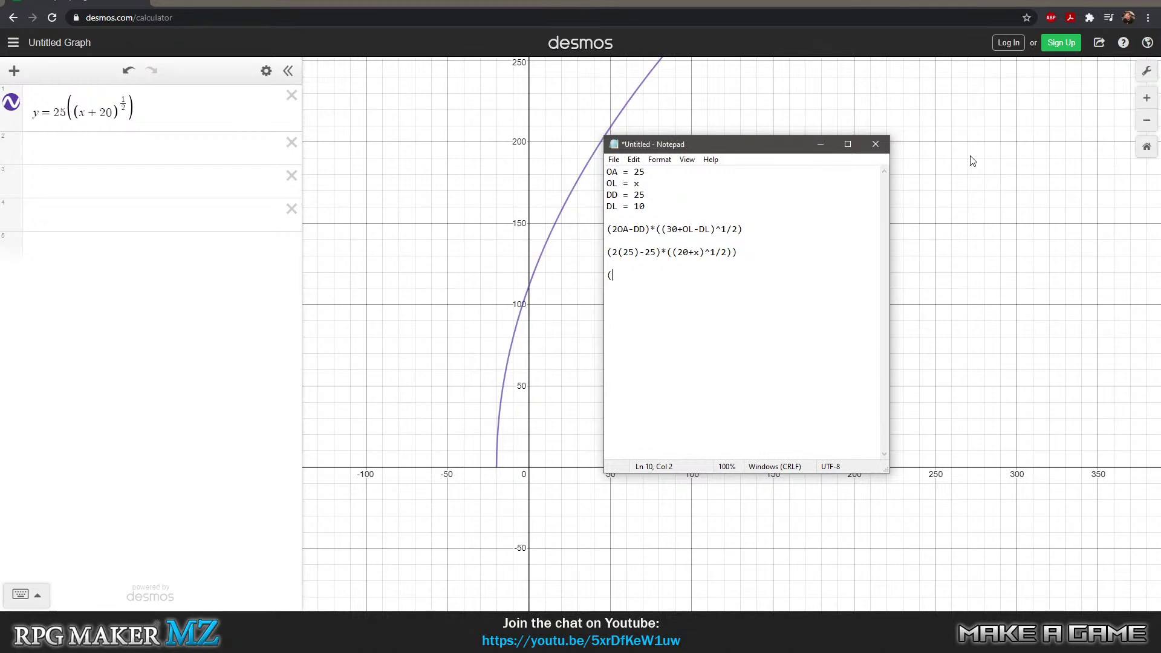
# - Change the OA and DD values in the Notepad notes from 25 to 3
pyautogui.press('Up')
pyautogui.press('Up')
pyautogui.press('Up')
pyautogui.press('Up')
pyautogui.press('Home')
pyautogui.press('Up')
pyautogui.press('Right')
pyautogui.press('Right')
pyautogui.press('Right')
pyautogui.press('Right')
pyautogui.press('Right')
pyautogui.press('BackSpace')
pyautogui.press('BackSpace')
pyautogui.write('3')
pyautogui.press('Down')
pyautogui.press('Down')
pyautogui.press('End')
pyautogui.write('3')
# - Reduce the worked formula line to (3)*((20+x)^1/2))
pyautogui.press('Home')
pyautogui.press('Down')
pyautogui.press('Down')
pyautogui.press('Down')
pyautogui.press('Down')
pyautogui.press('Down')
pyautogui.press('Delete')
pyautogui.press('Delete')
pyautogui.press('Delete')
pyautogui.press('Delete')
pyautogui.press('Delete')
pyautogui.press('BackSpace')
pyautogui.press('BackSpace')
pyautogui.press('BackSpace')
pyautogui.write('3')
pyautogui.press('Down')
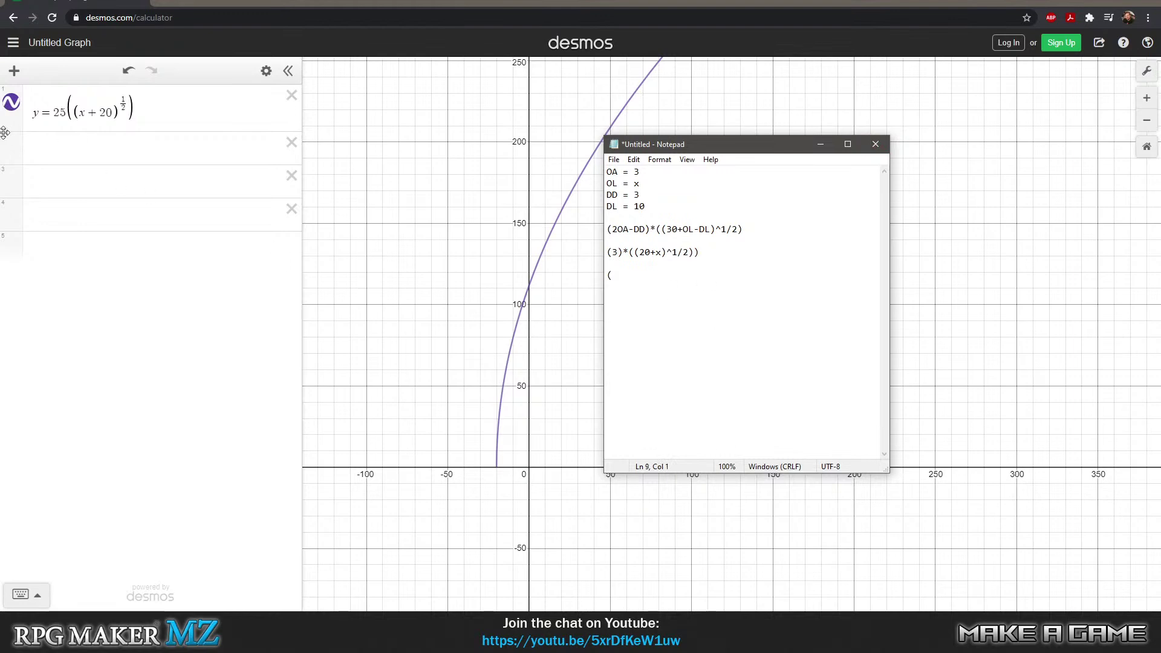
pyautogui.click(67, 113)
# - Try coefficients 3, 5 and 10 on the square-root curve, settling on y=13((x+20)^(1/2))
pyautogui.press('BackSpace')
pyautogui.press('BackSpace')
pyautogui.write('3')
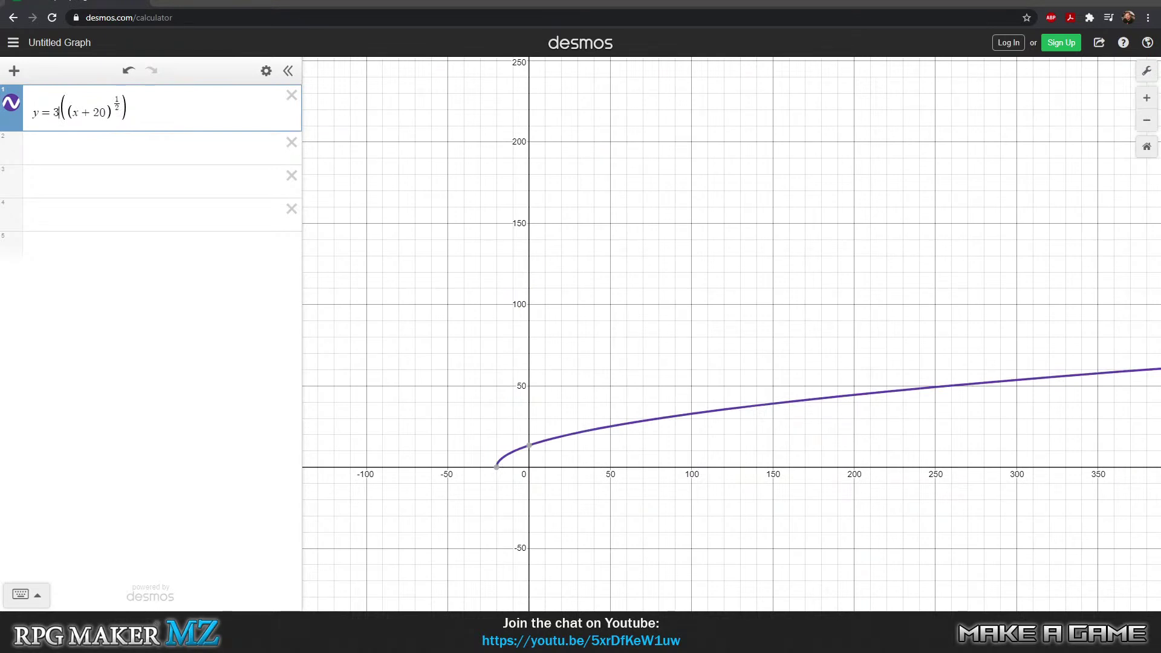
pyautogui.press('BackSpace')
pyautogui.write('5')
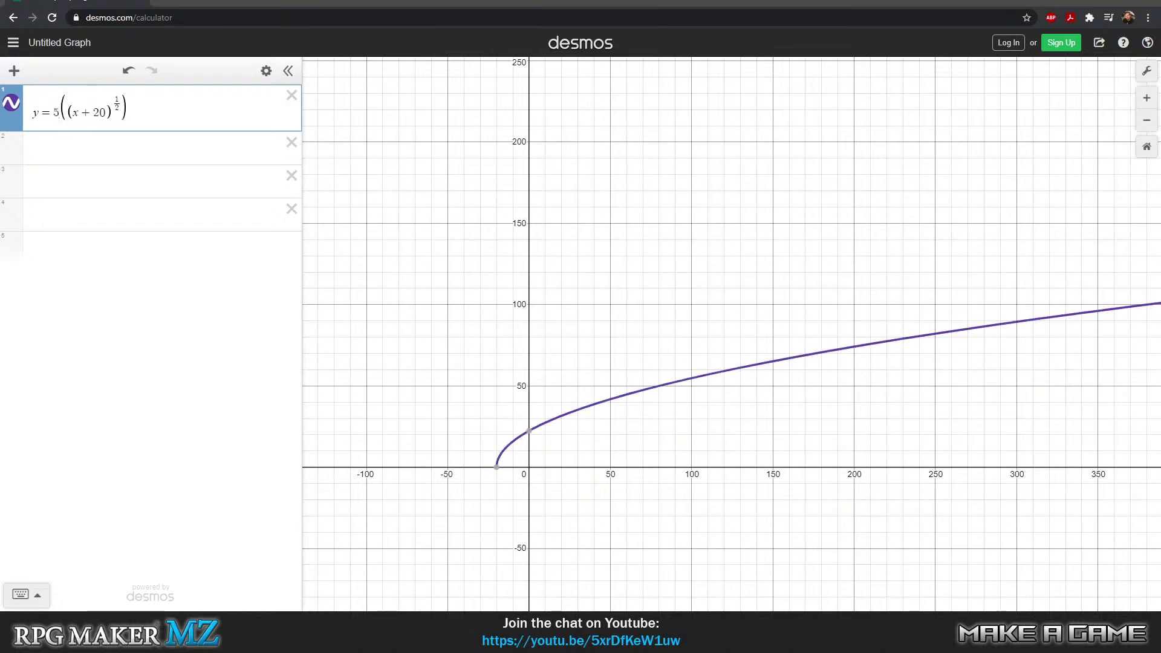
pyautogui.press('BackSpace')
pyautogui.write('10')
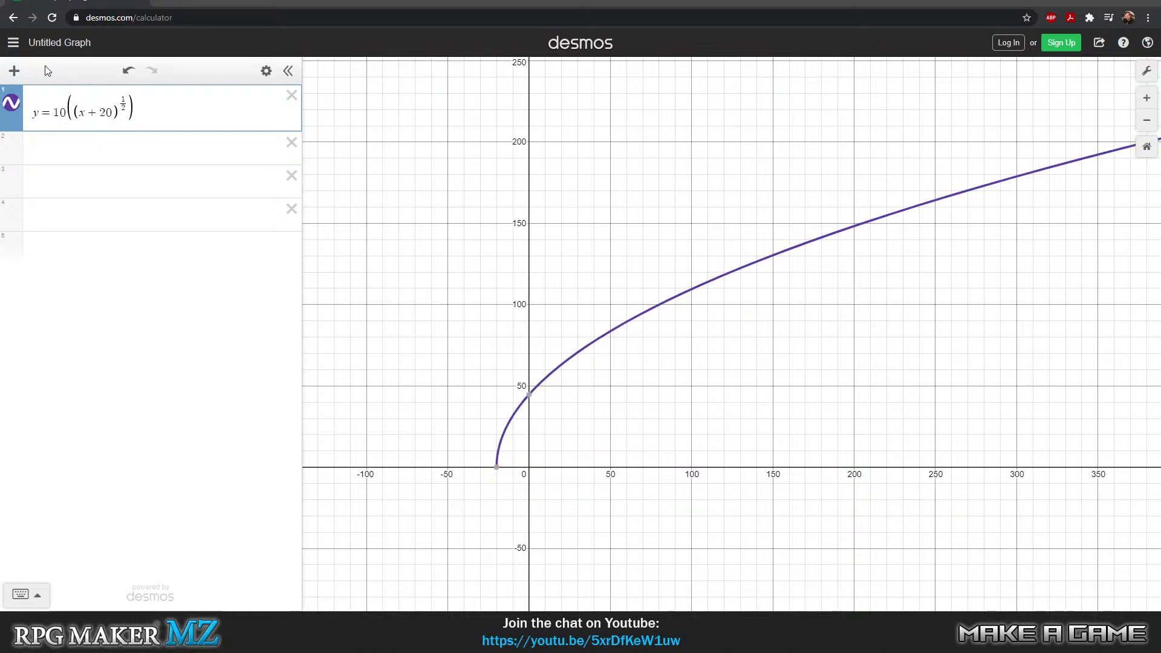
pyautogui.press('BackSpace')
pyautogui.write('3')
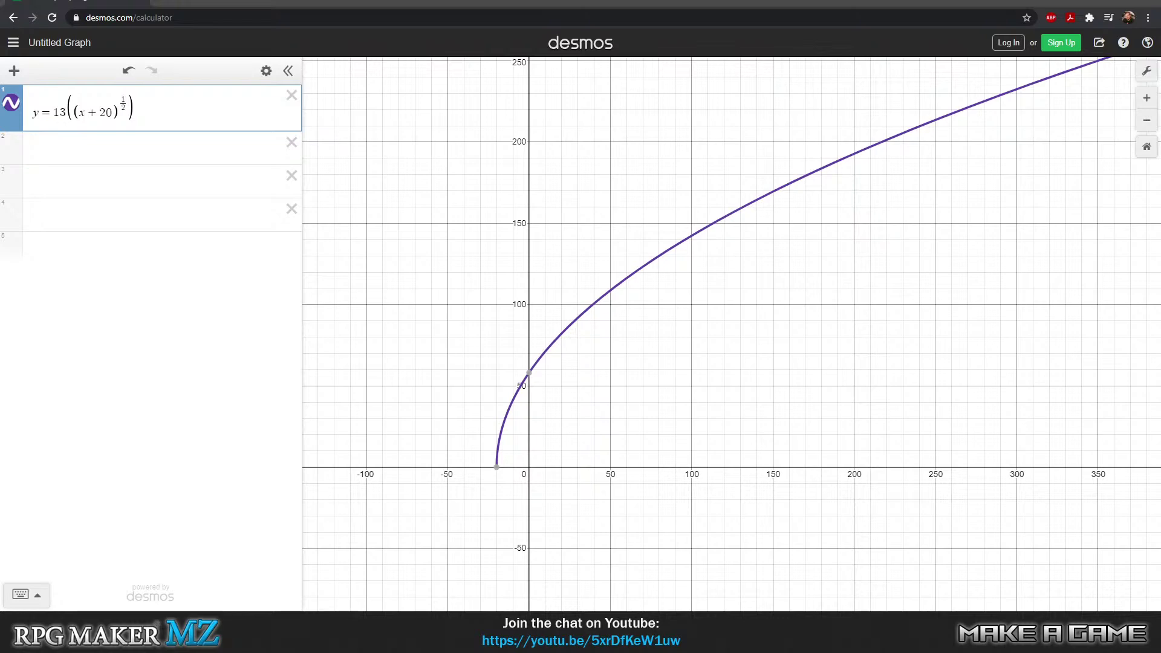
pyautogui.hotkey('alt', 'Tab')
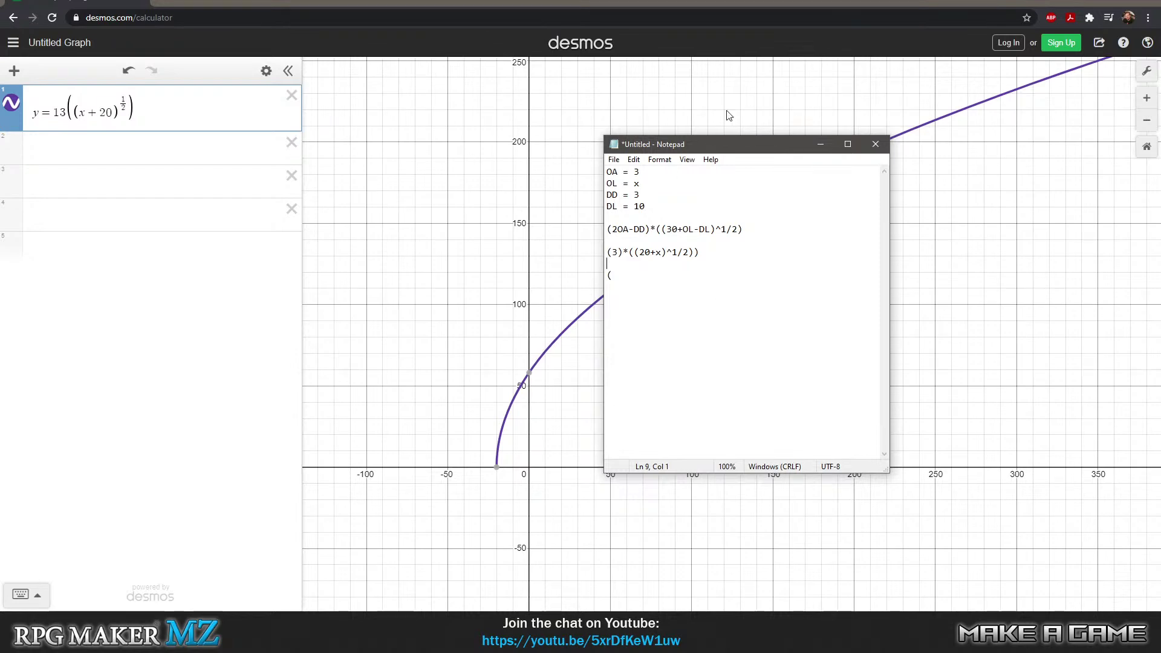
# - Set OL to 15 and make OA the variable x in the notes
pyautogui.click(651, 197)
pyautogui.click(633, 174)
pyautogui.click(702, 271)
pyautogui.click(643, 186)
pyautogui.press('BackSpace')
pyautogui.write('10')
pyautogui.press('BackSpace')
pyautogui.press('BackSpace')
pyautogui.write('15')
pyautogui.press('Down')
pyautogui.press('Down')
pyautogui.press('Up')
pyautogui.press('Up')
pyautogui.press('Up')
pyautogui.press('BackSpace')
pyautogui.write('x')
pyautogui.press('Down')
pyautogui.press('Down')
# - Replace the lone bracket line with the formula (2x-3)*(30)^1/2)
pyautogui.click(626, 279)
pyautogui.press('BackSpace')
pyautogui.write('2x-')
pyautogui.write('3)')
pyautogui.write('(')
pyautogui.press('End')
pyautogui.write('*')
pyautogui.write('3')
pyautogui.press('BackSpace')
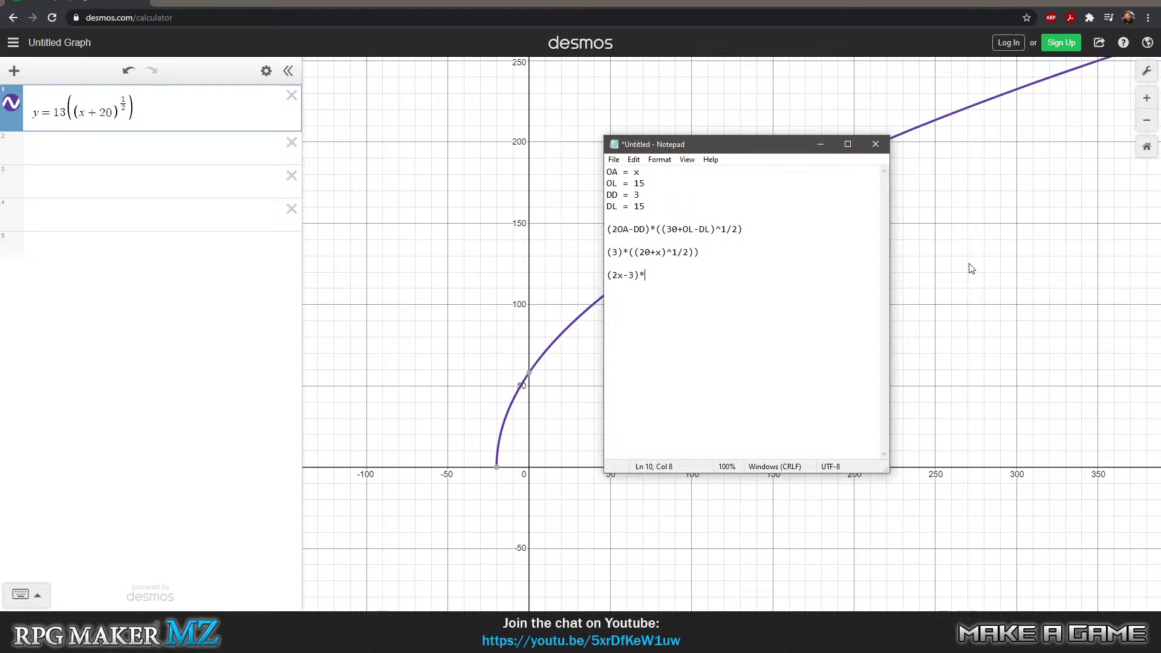
pyautogui.write('(30)^1/2)')
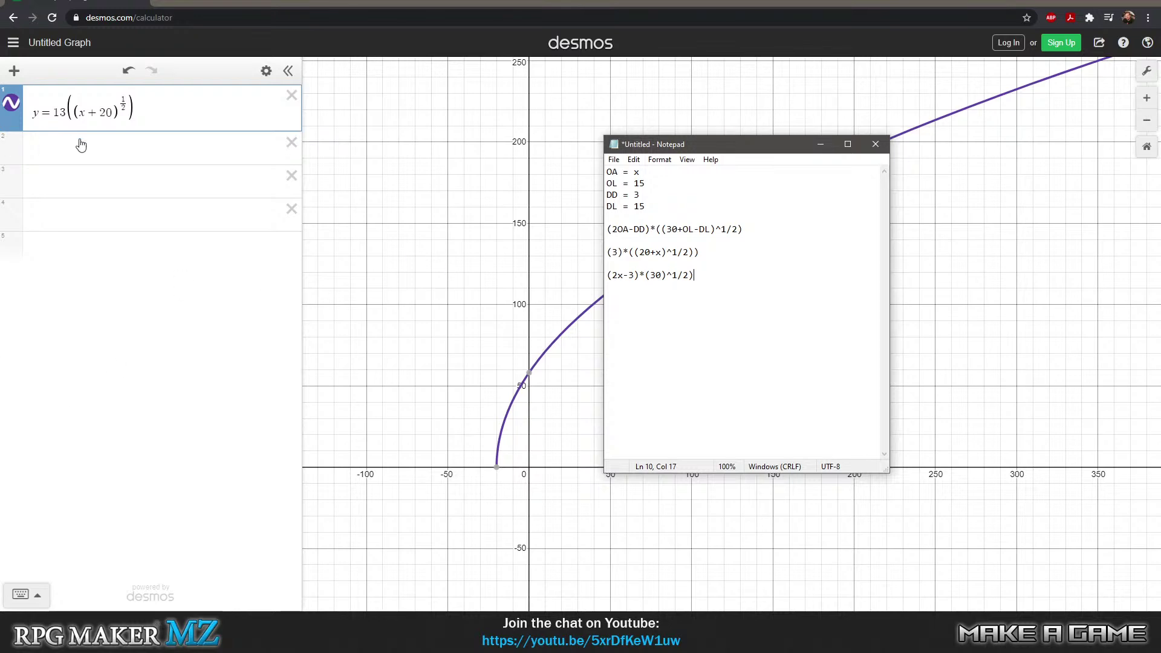
# - Change the first curve's coefficient from 13 back to 3 and select the new Notepad formula
pyautogui.click(63, 113)
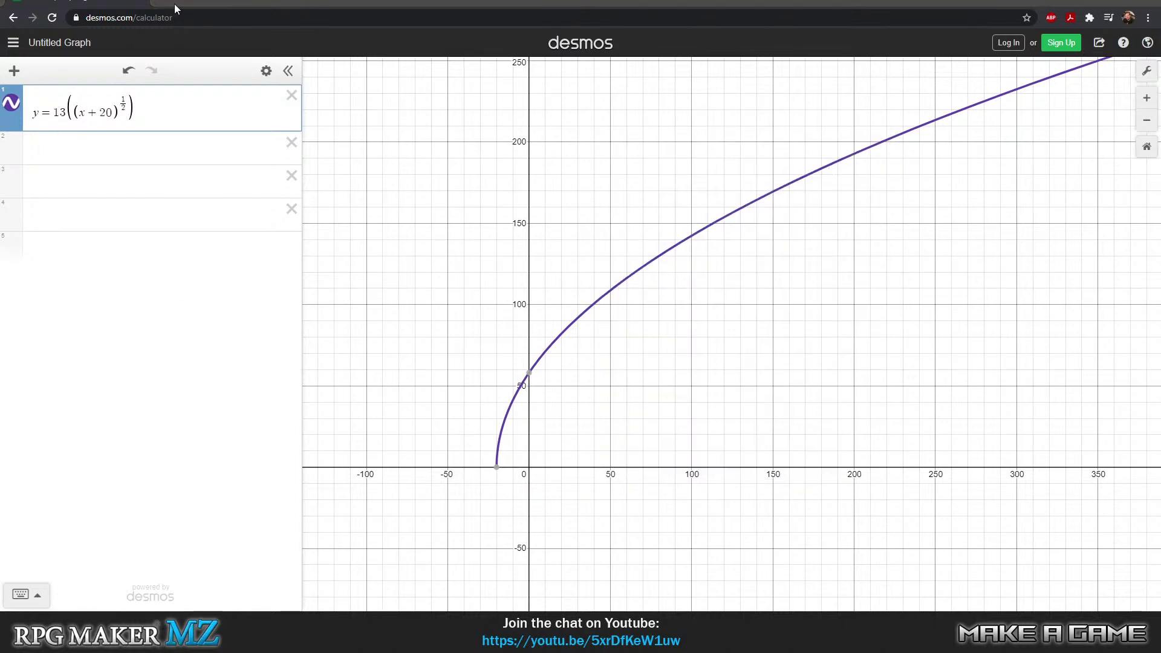
pyautogui.press('BackSpace')
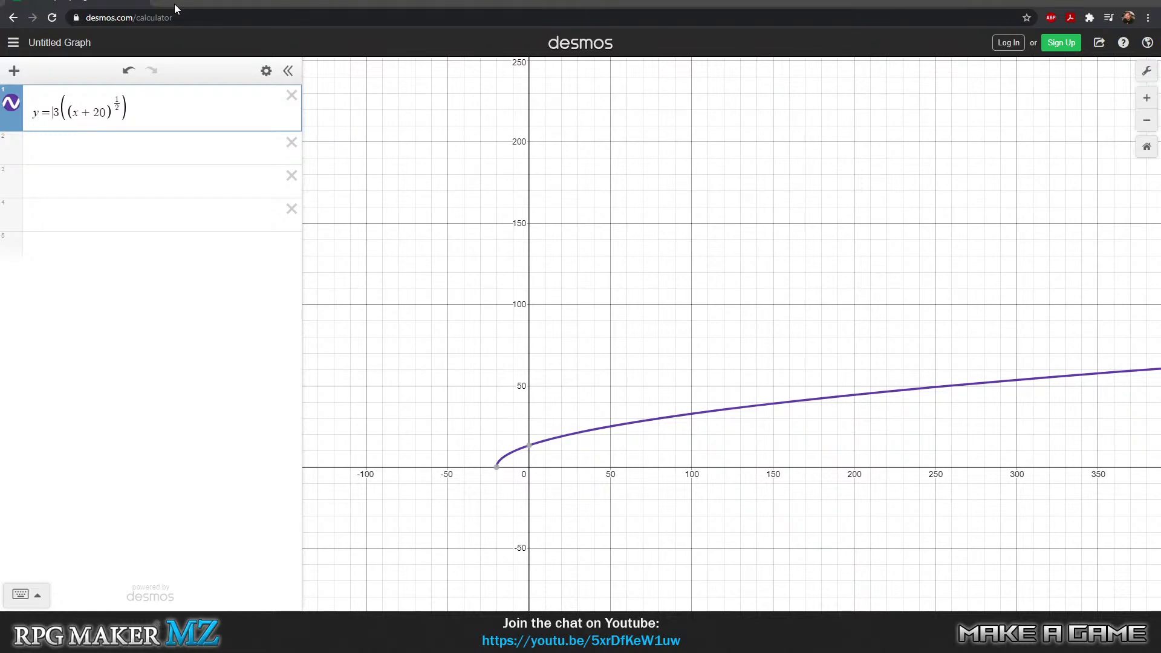
pyautogui.click(129, 139)
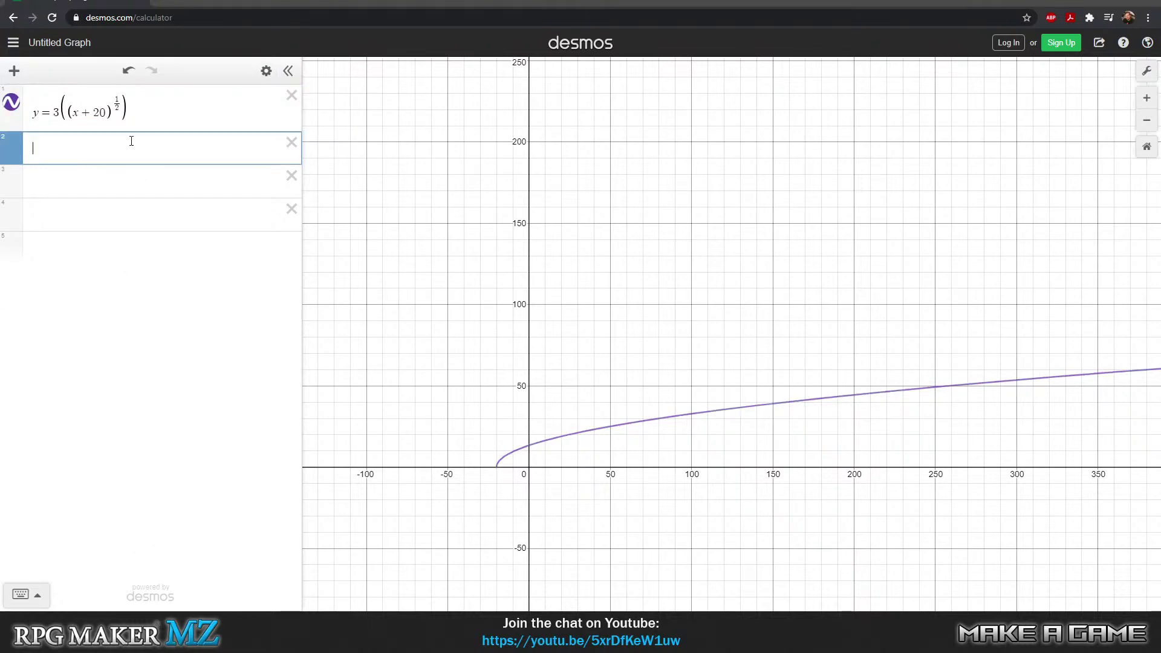
pyautogui.hotkey('alt', 'Tab')
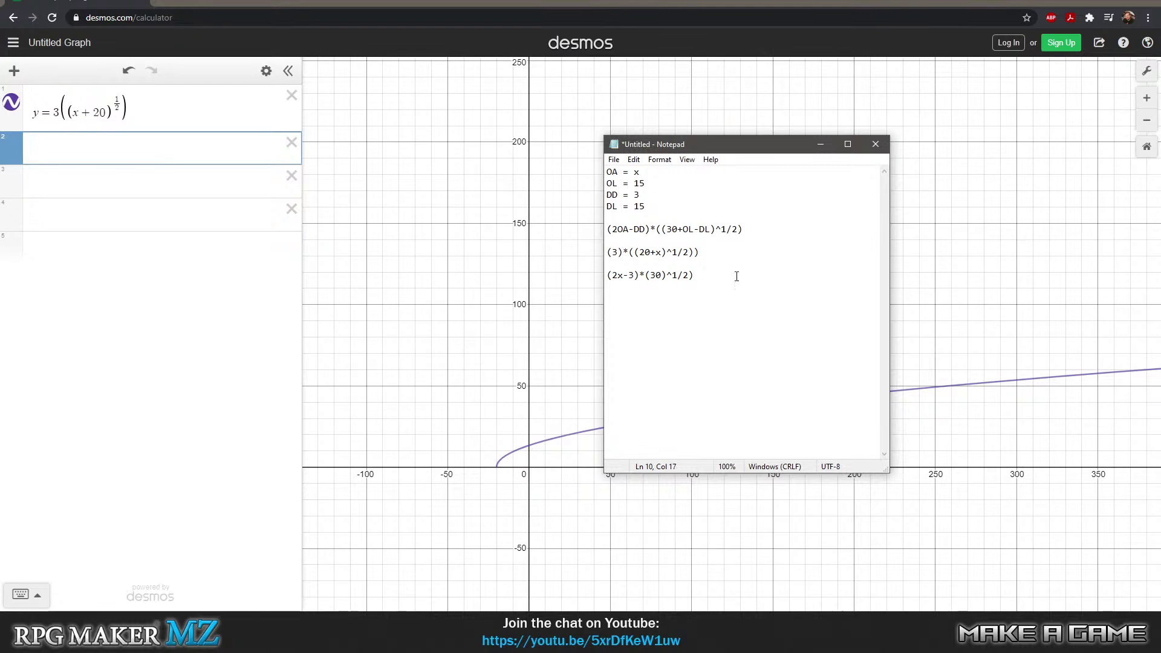
pyautogui.moveTo(734, 275); pyautogui.dragTo(607, 275)
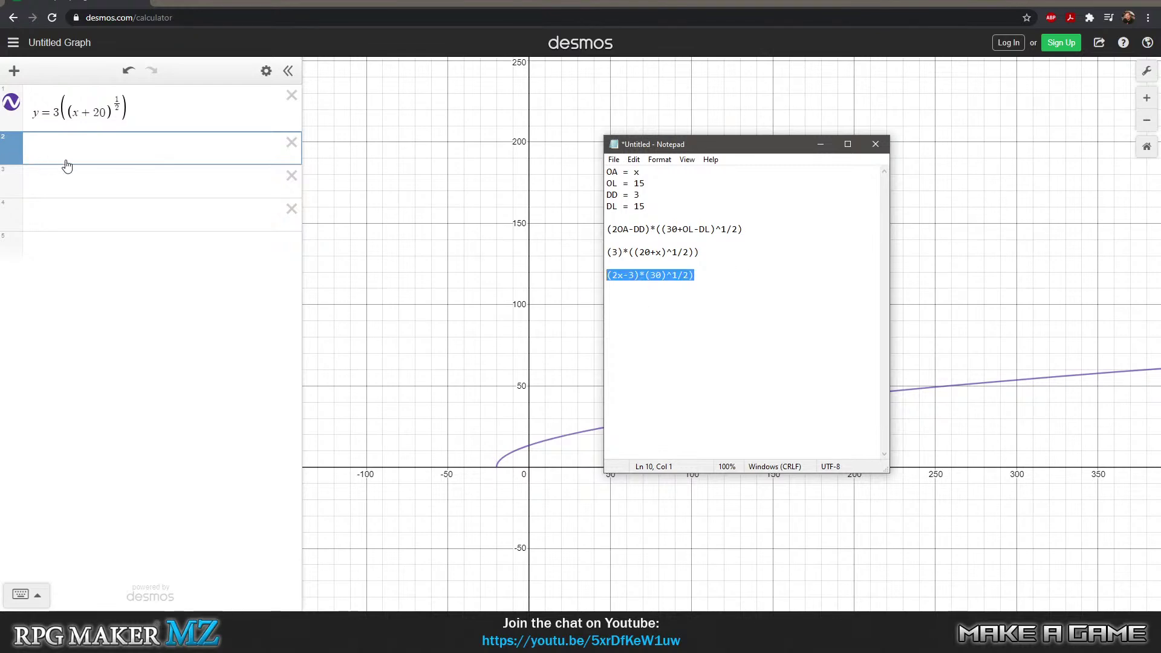
pyautogui.hotkey('alt', 'Tab')
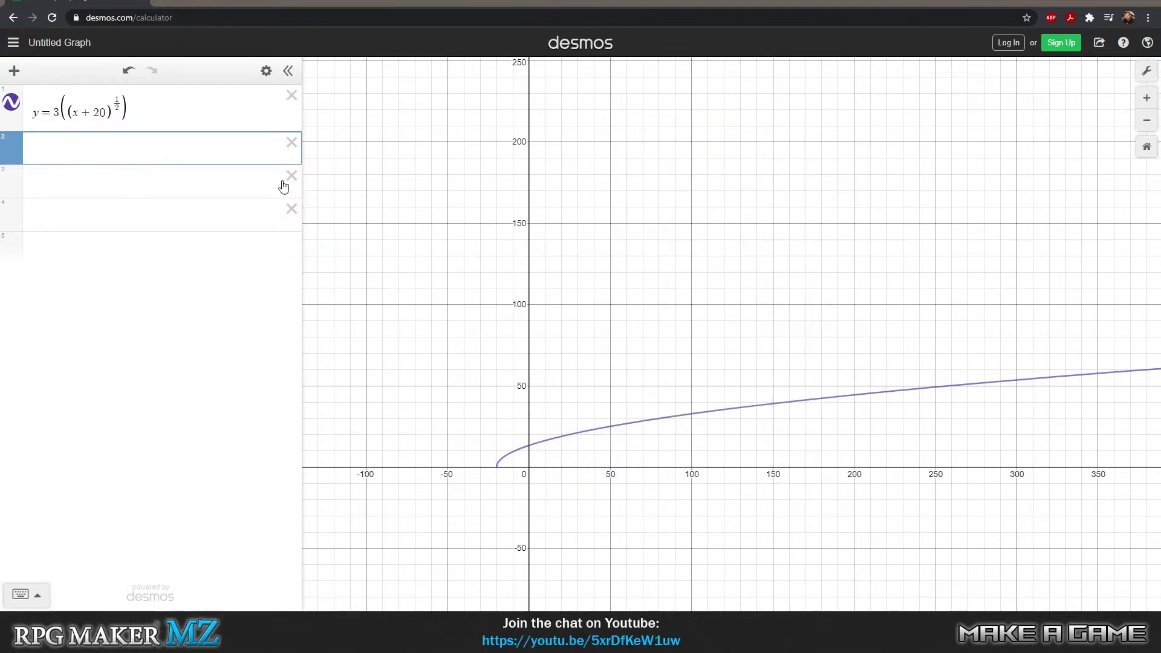
# - Enter y=(2x-3)(30^1/2) as the second Desmos expression
pyautogui.write('y=')
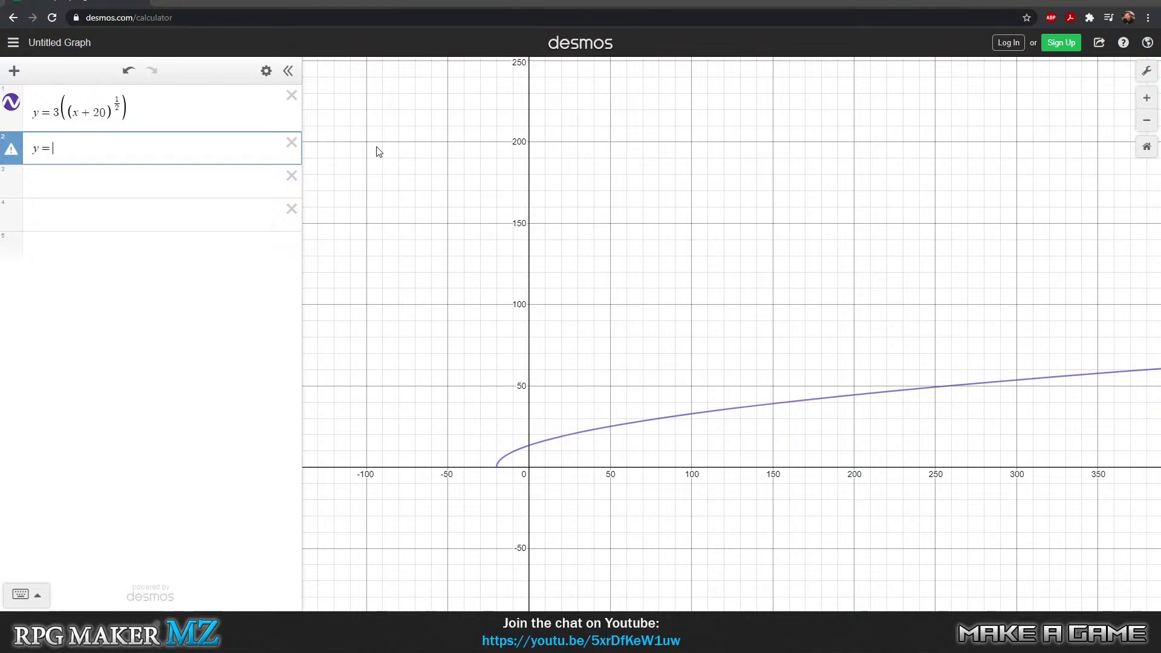
pyautogui.write('(2x')
pyautogui.press('BackSpace')
pyautogui.write('x-3)')
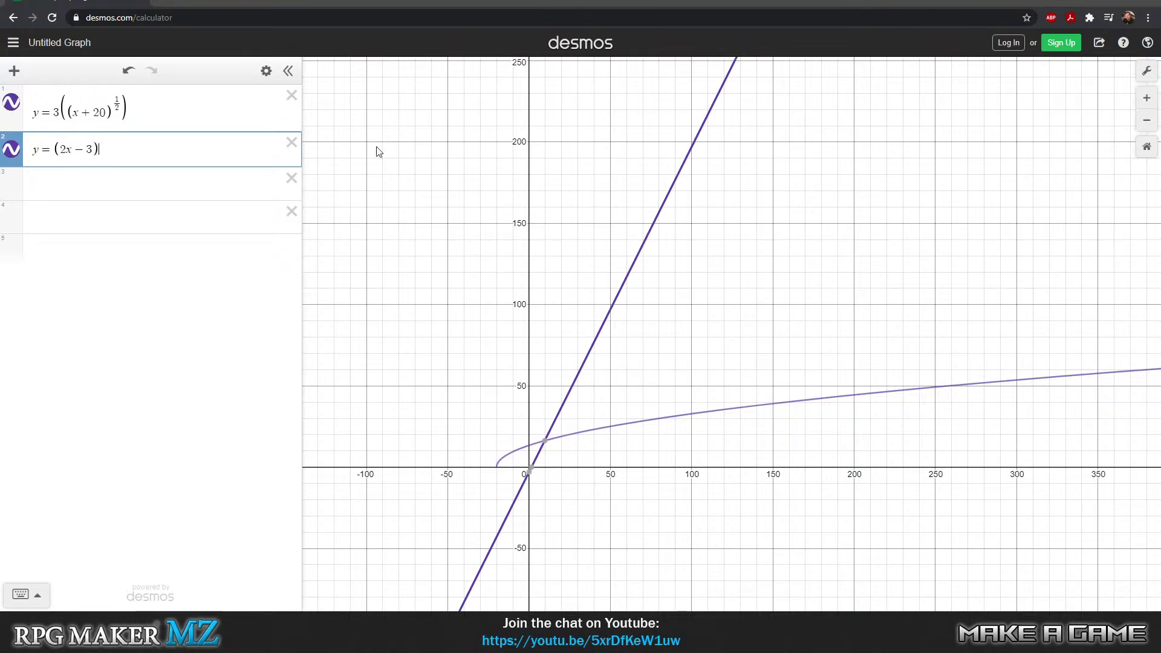
pyautogui.write('(')
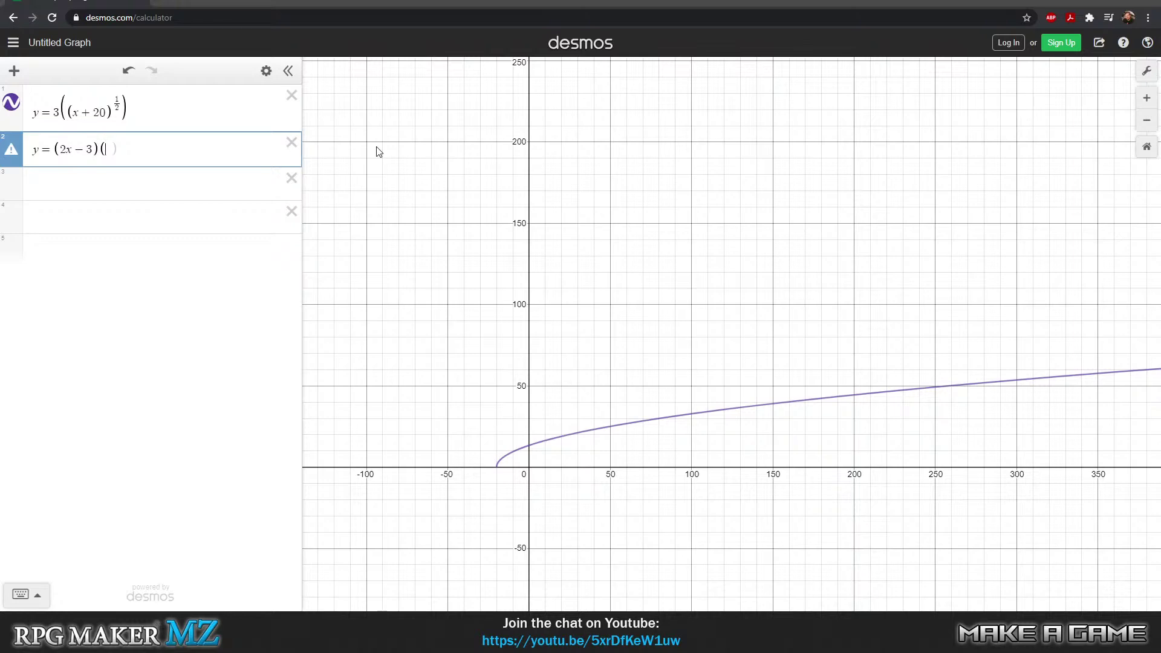
pyautogui.write('30')
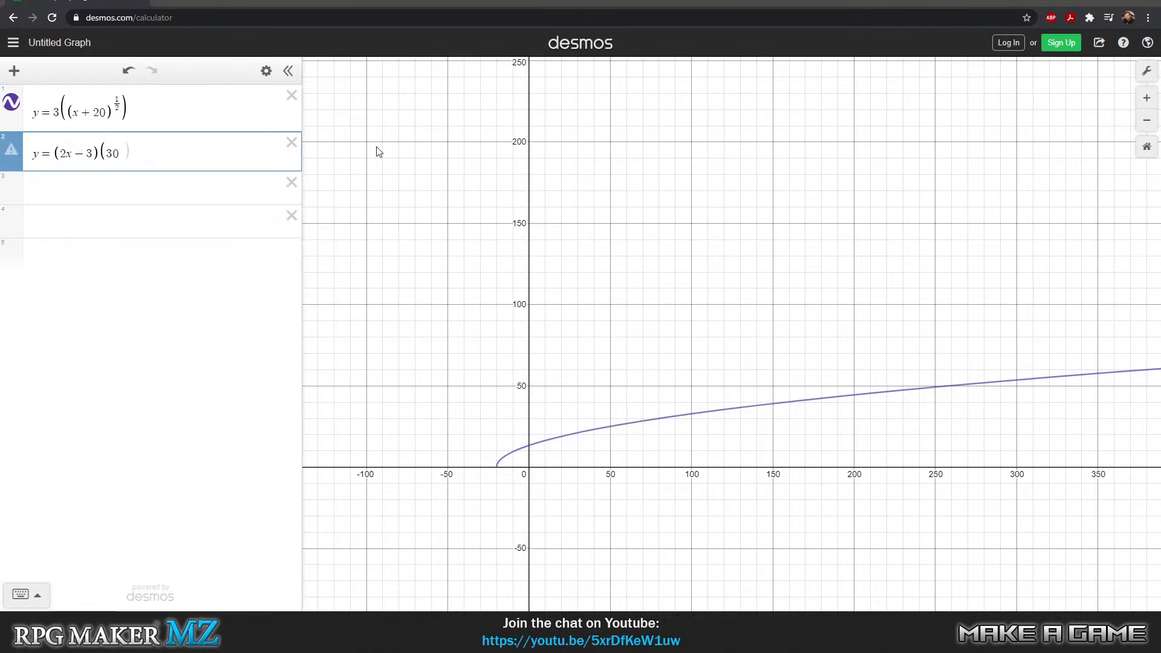
pyautogui.write('^1/2)')
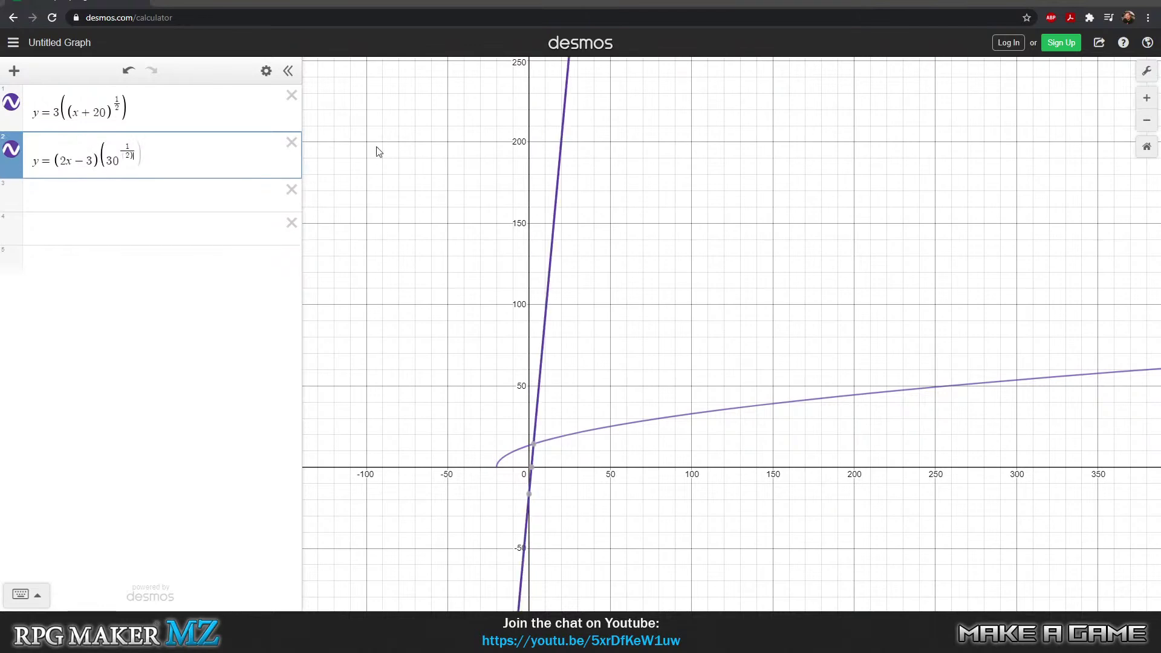
pyautogui.press('BackSpace')
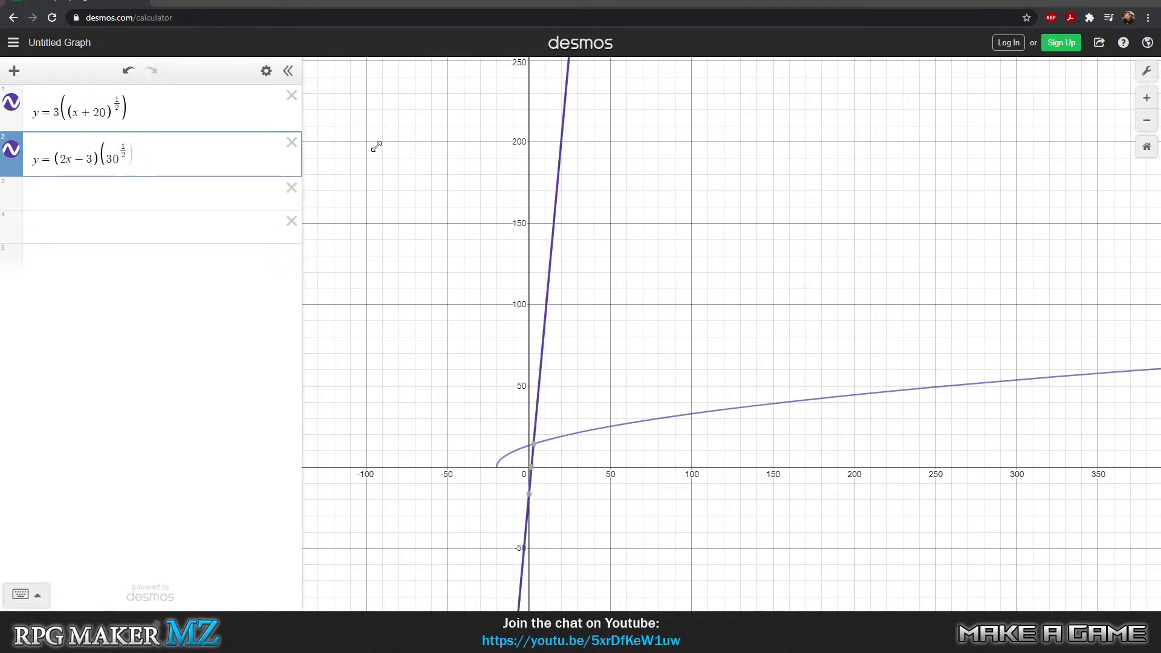
# - Finish the second expression and zoom in near the origin where the line meets the curve
pyautogui.write(')')
pyautogui.press('Return')
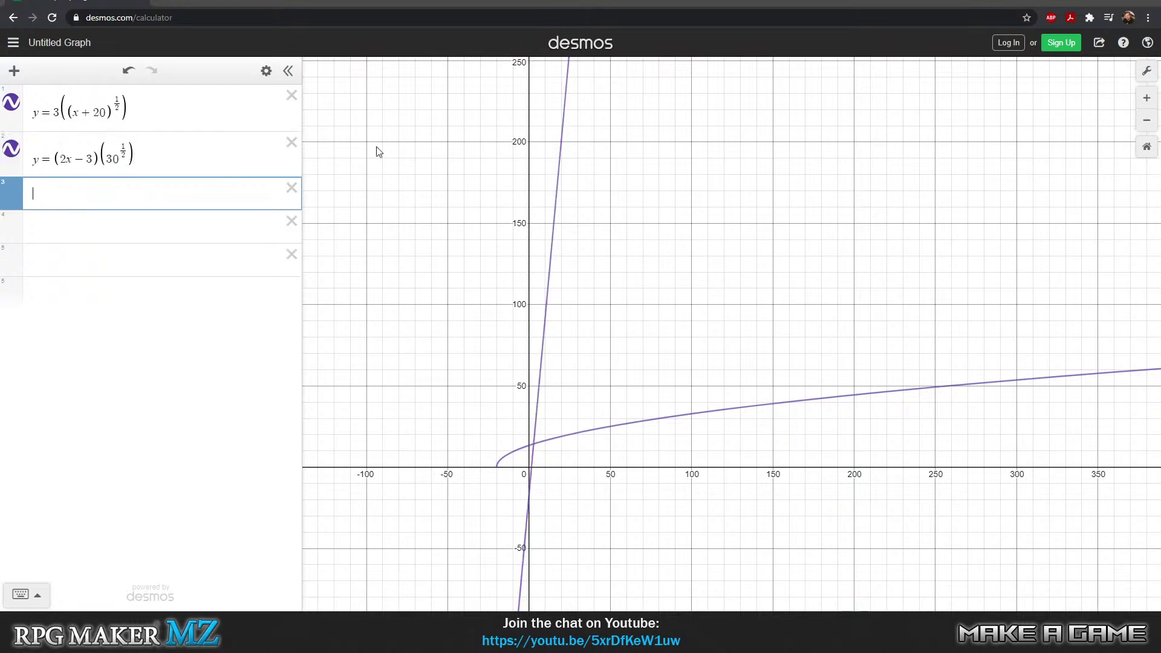
pyautogui.scroll(-5, 623, 345)
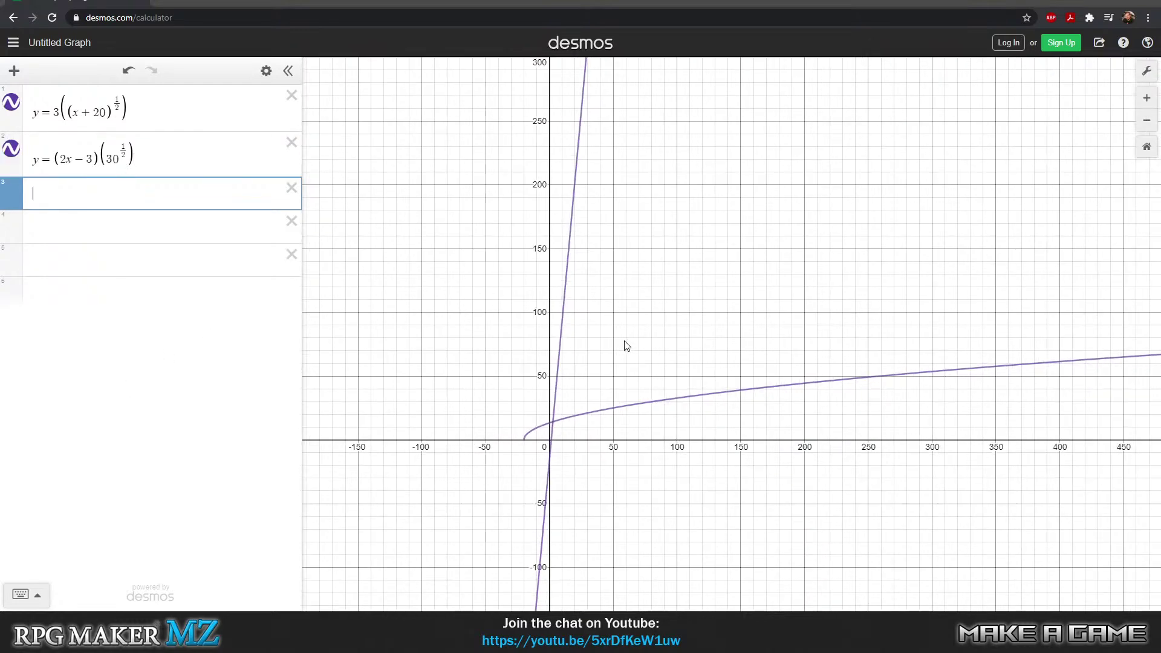
pyautogui.scroll(-1, 593, 301)
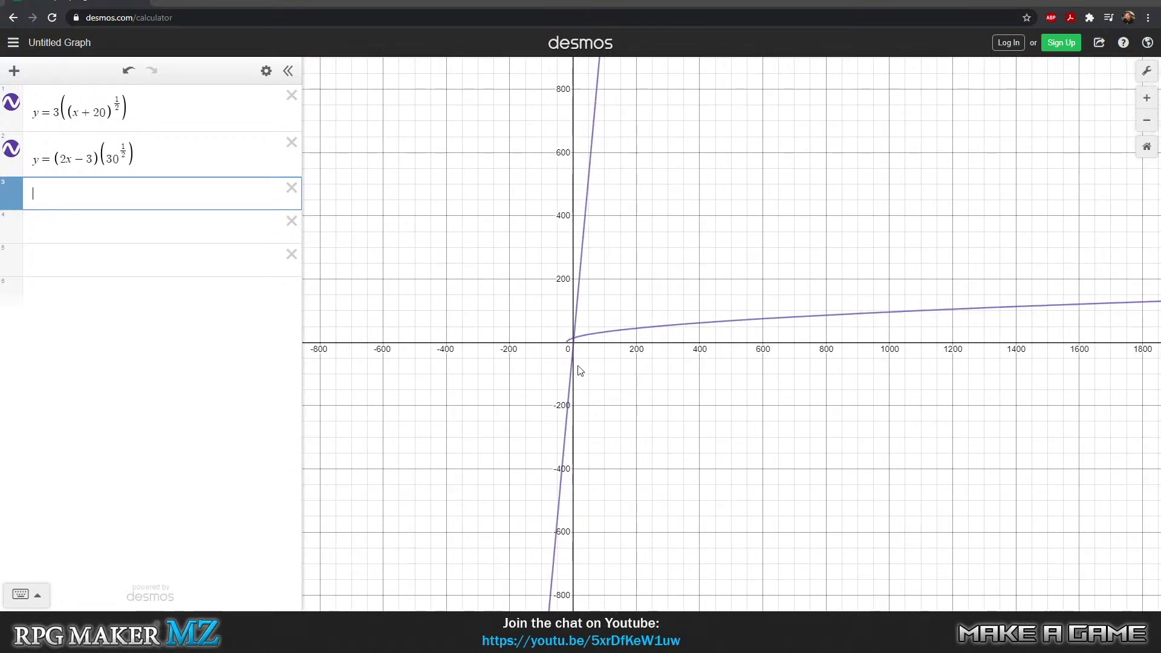
pyautogui.scroll(4, 615, 316)
pyautogui.scroll(6, 593, 327)
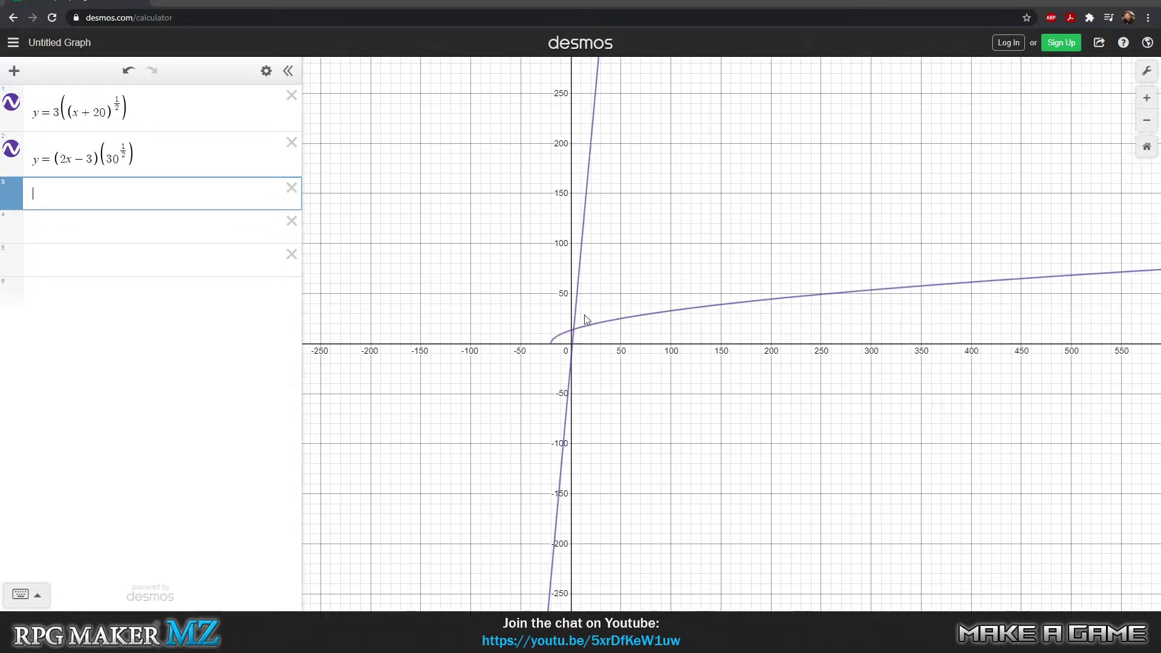
pyautogui.scroll(3, 583, 381)
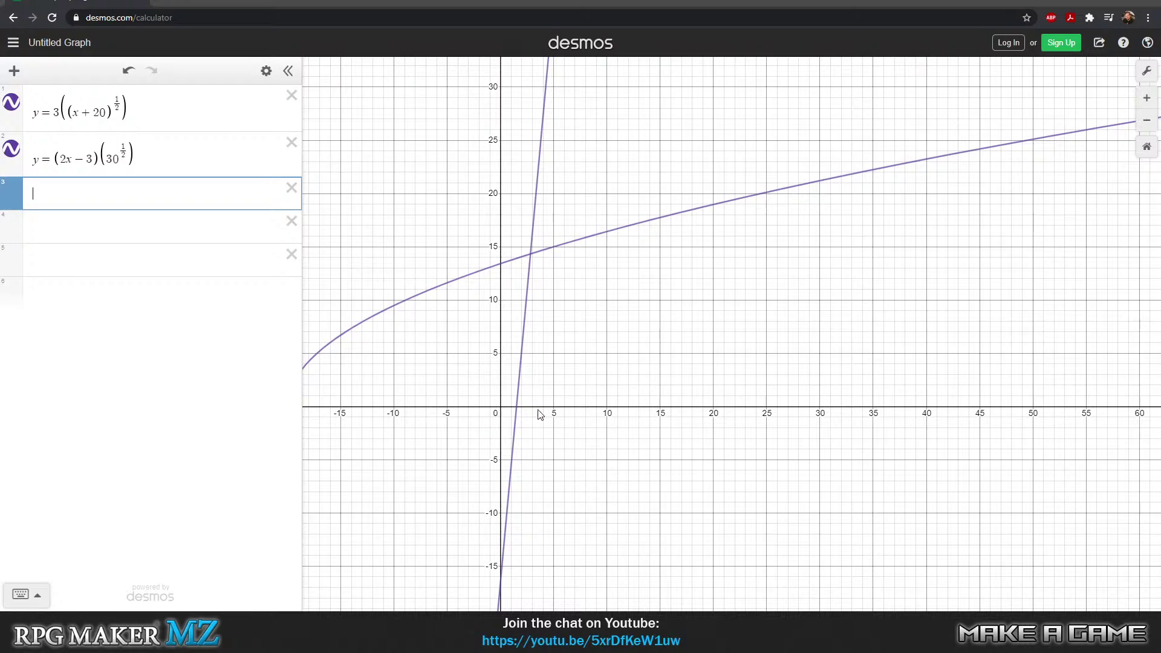
pyautogui.scroll(-5, 551, 381)
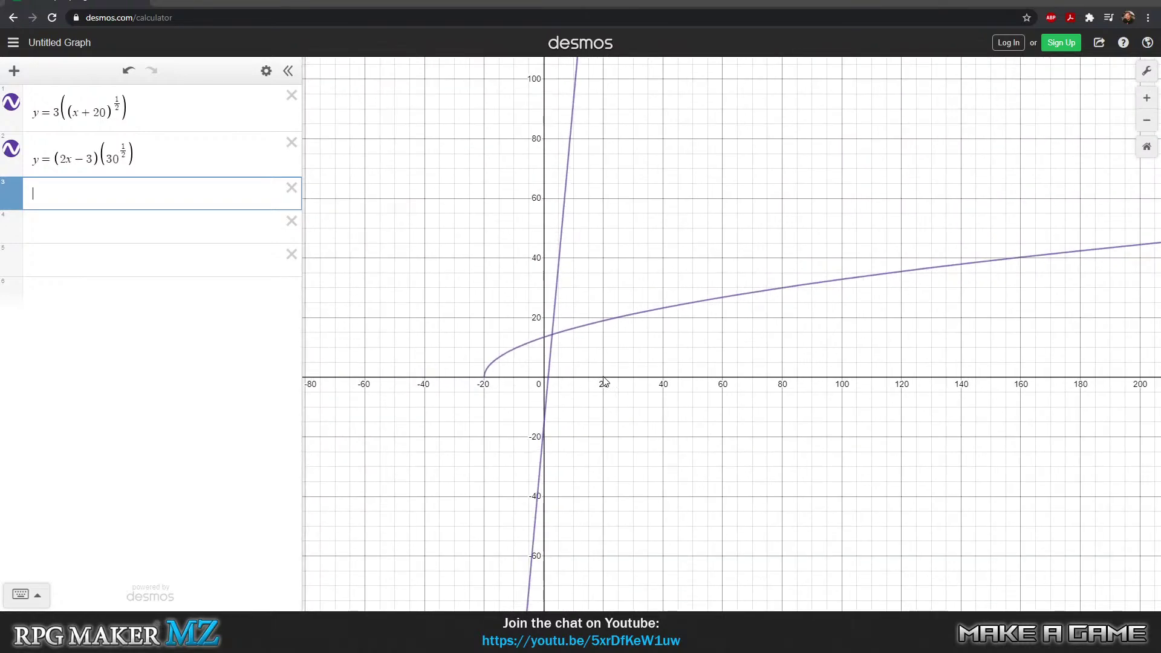
pyautogui.scroll(4, 559, 357)
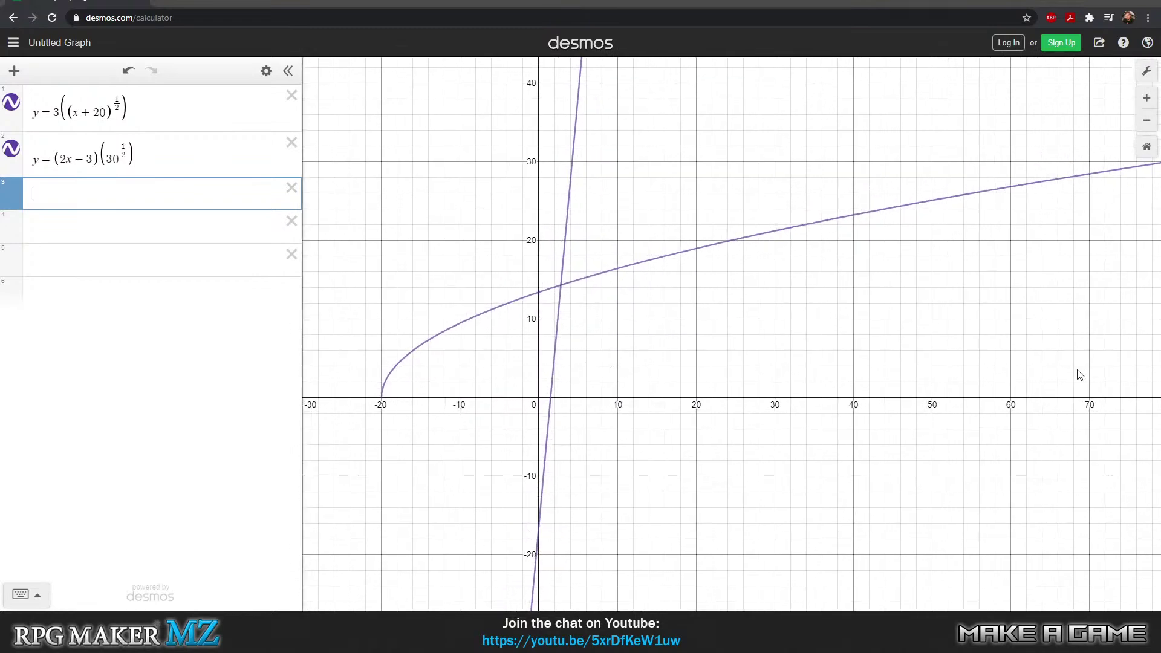
# - Change the first formula's leading term from (2OA-DD) to (OA-(1/2)DD)
pyautogui.moveTo(1160, 81); pyautogui.dragTo(478, 143)
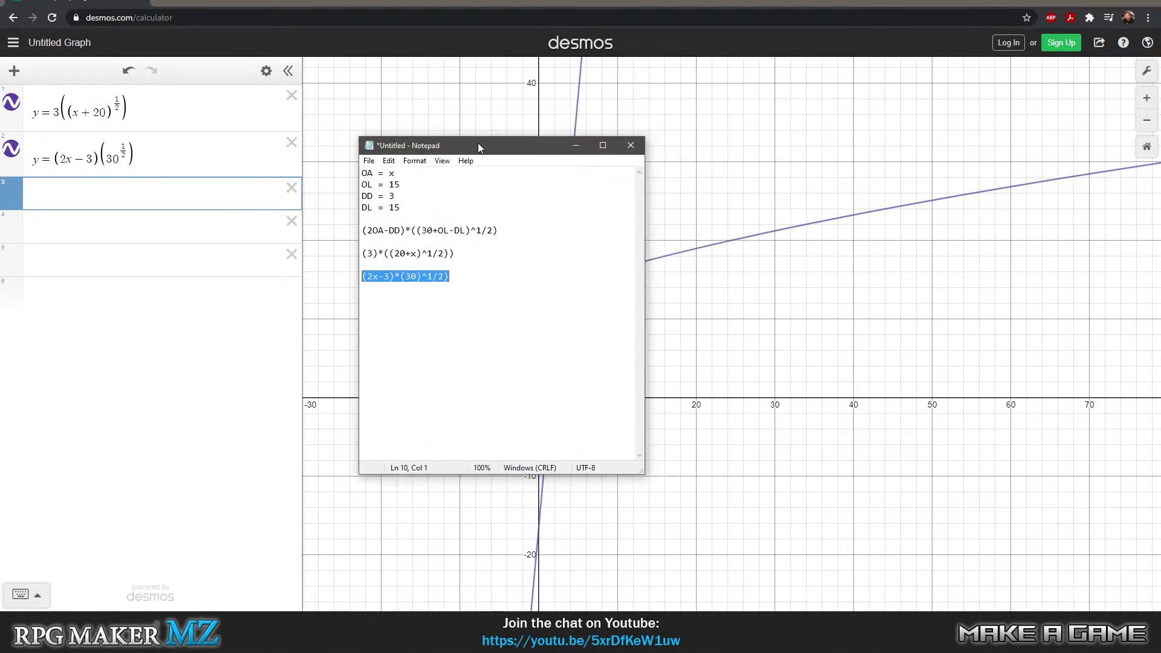
pyautogui.click(377, 231)
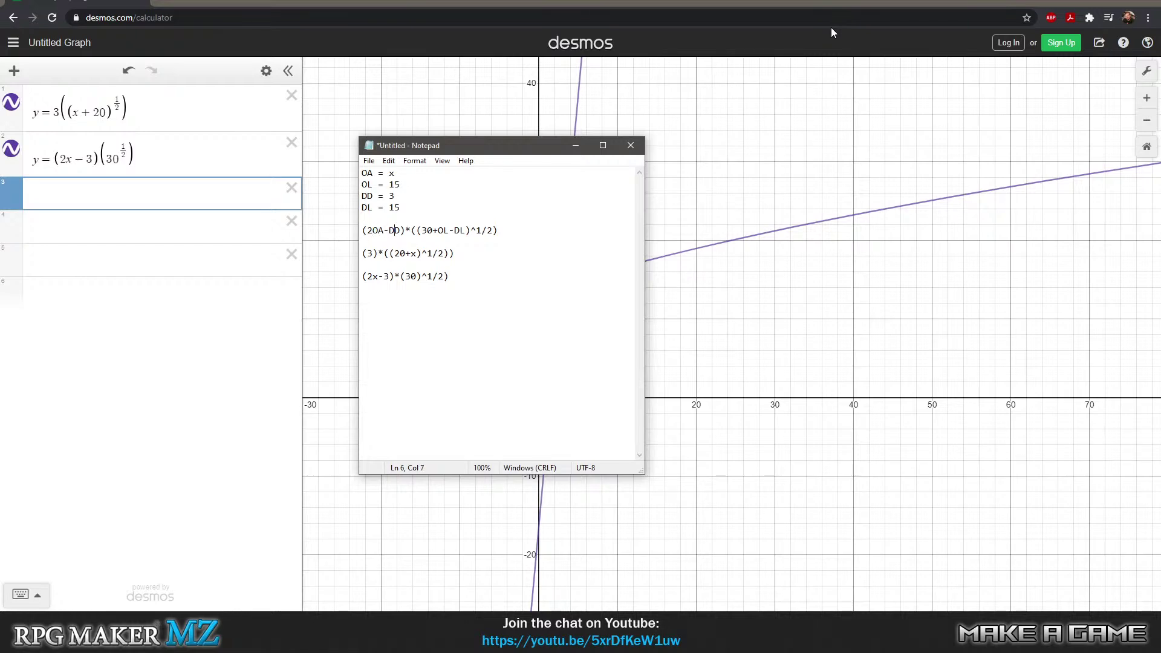
pyautogui.press('Right')
pyautogui.press('Right')
pyautogui.press('BackSpace')
pyautogui.write('1/2')
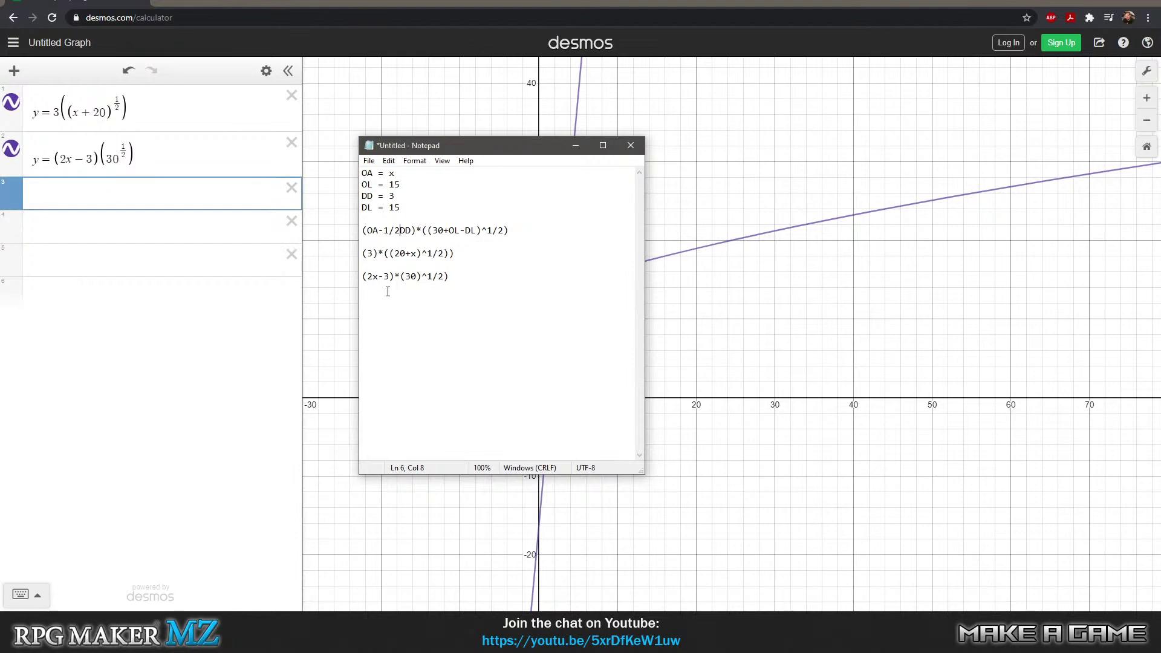
pyautogui.click(387, 234)
pyautogui.write('(1/2)')
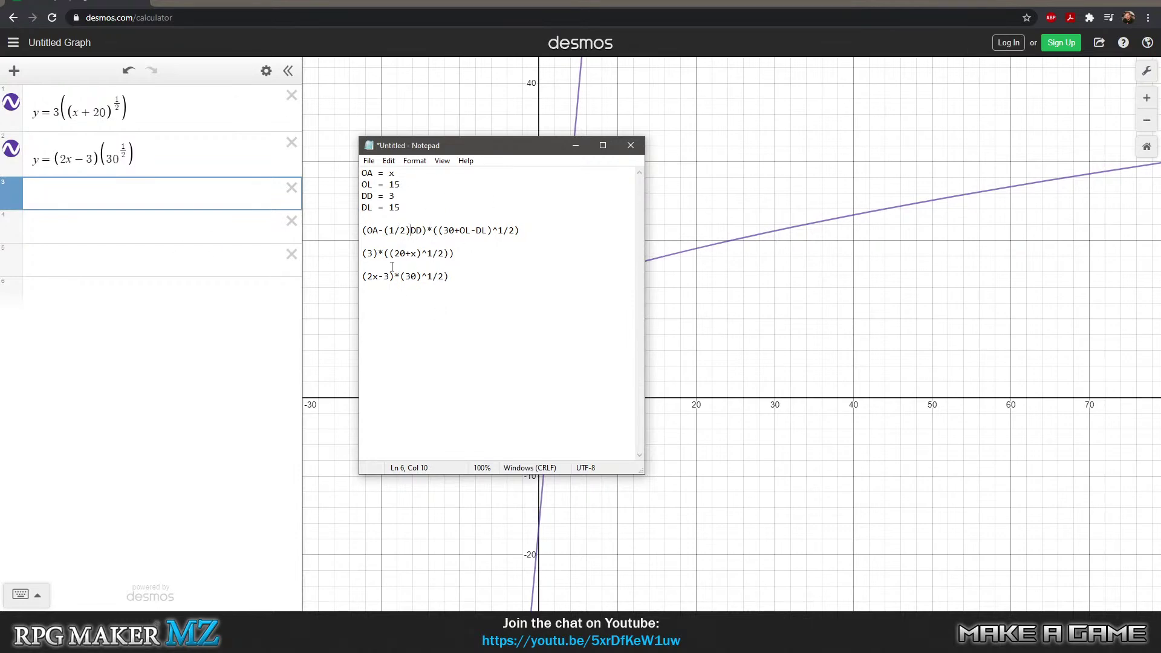
# - Lower the second formula's coefficient from 3 to 1.5
pyautogui.click(373, 254)
pyautogui.press('BackSpace')
pyautogui.write('1.5')
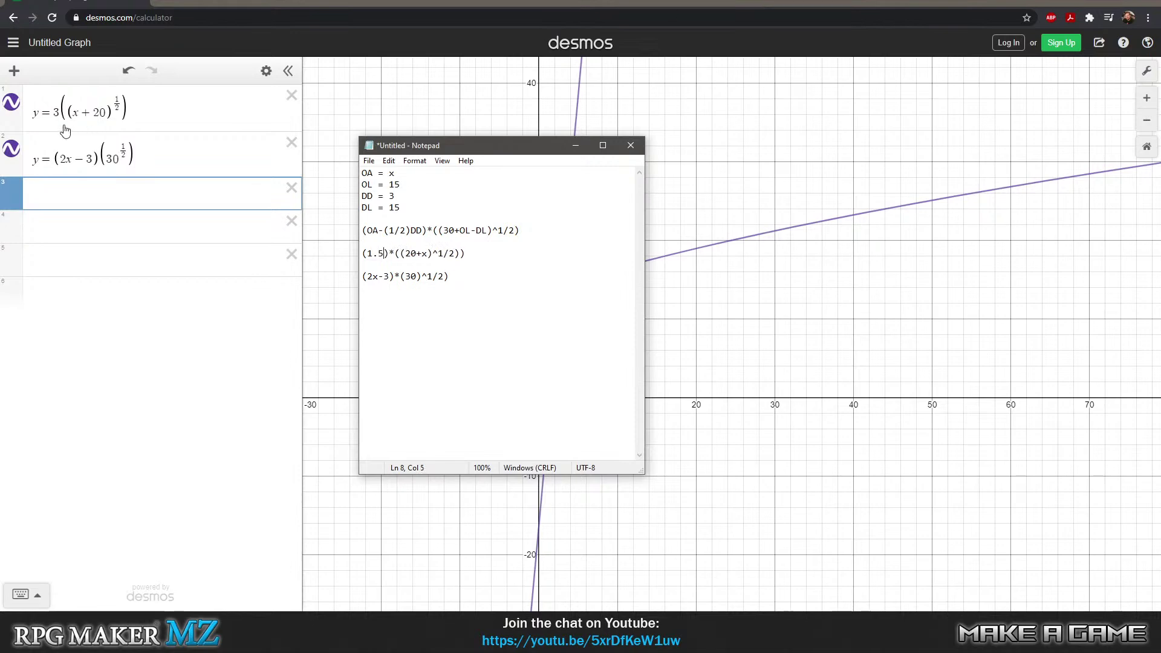
pyautogui.click(60, 113)
# - Preview y=1.5((x+20)^(1/2)) zoomed out, then restore the coefficient to 3
pyautogui.press('BackSpace')
pyautogui.write('1.5')
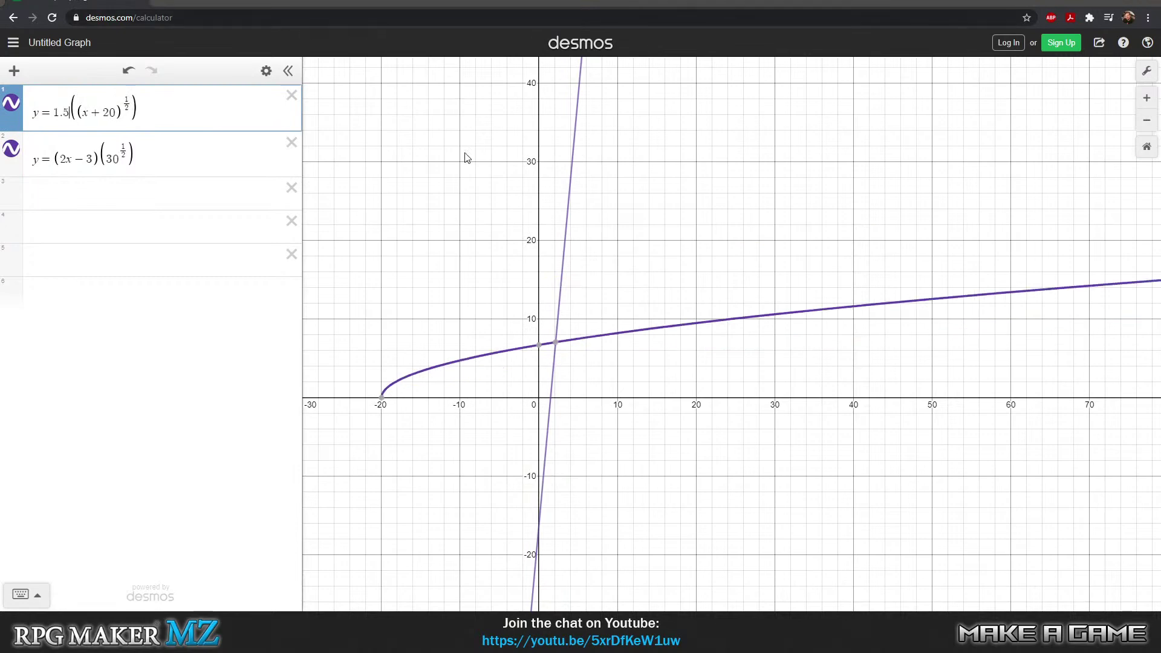
pyautogui.click(161, 192)
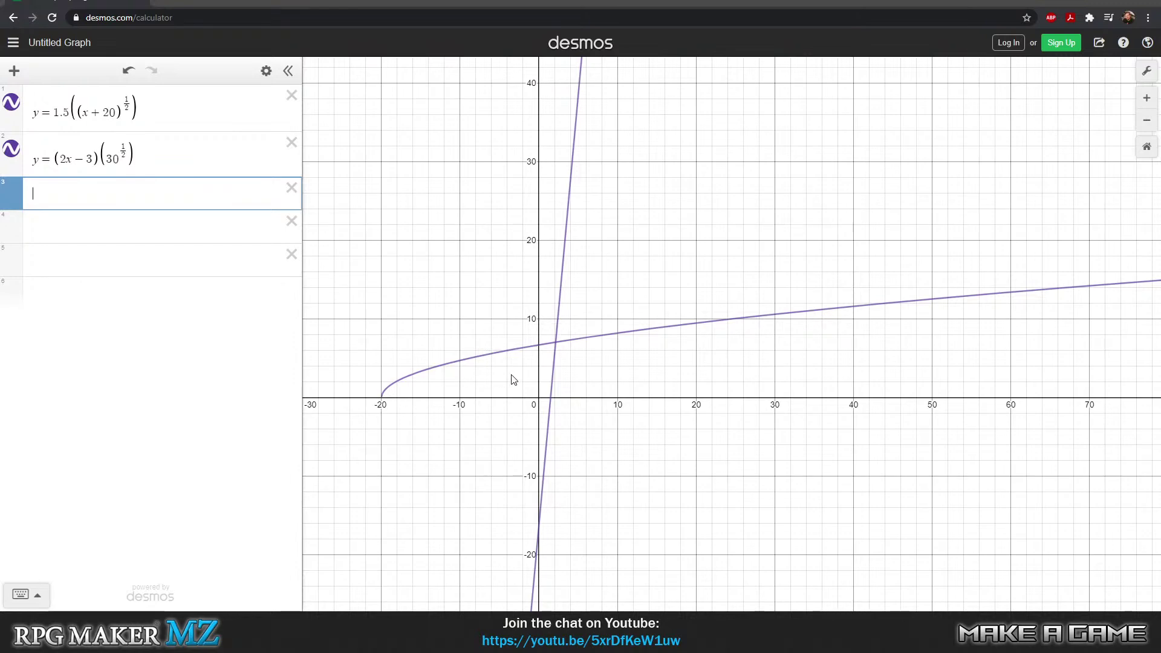
pyautogui.scroll(-3, 523, 400)
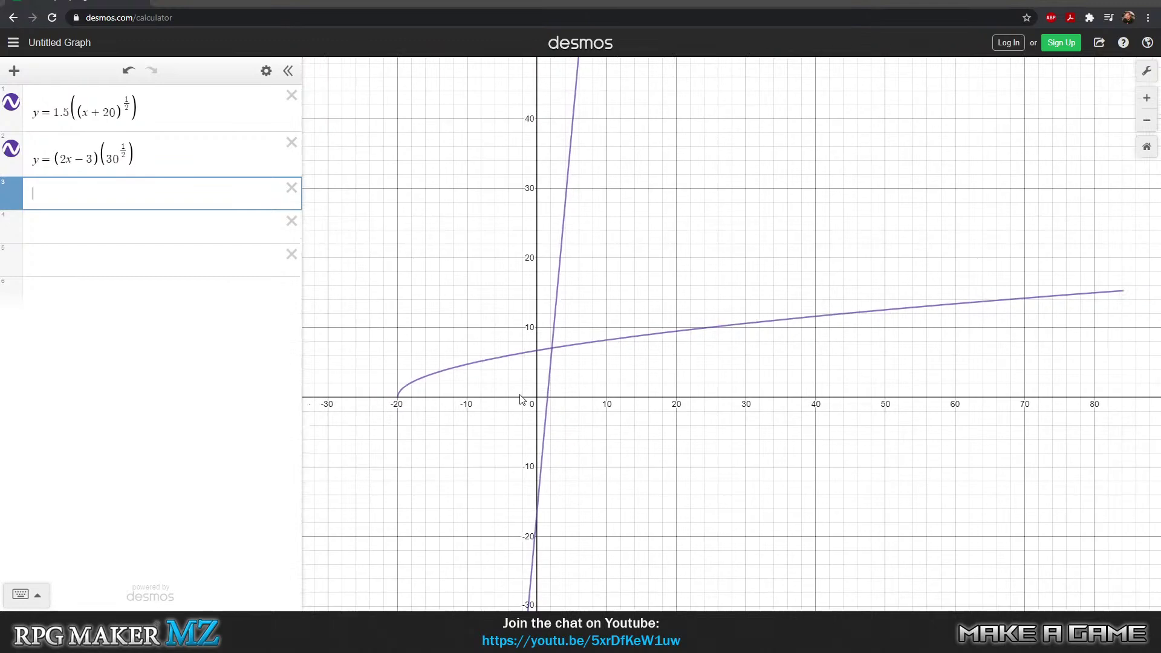
pyautogui.click(70, 113)
pyautogui.press('BackSpace')
pyautogui.press('BackSpace')
pyautogui.press('BackSpace')
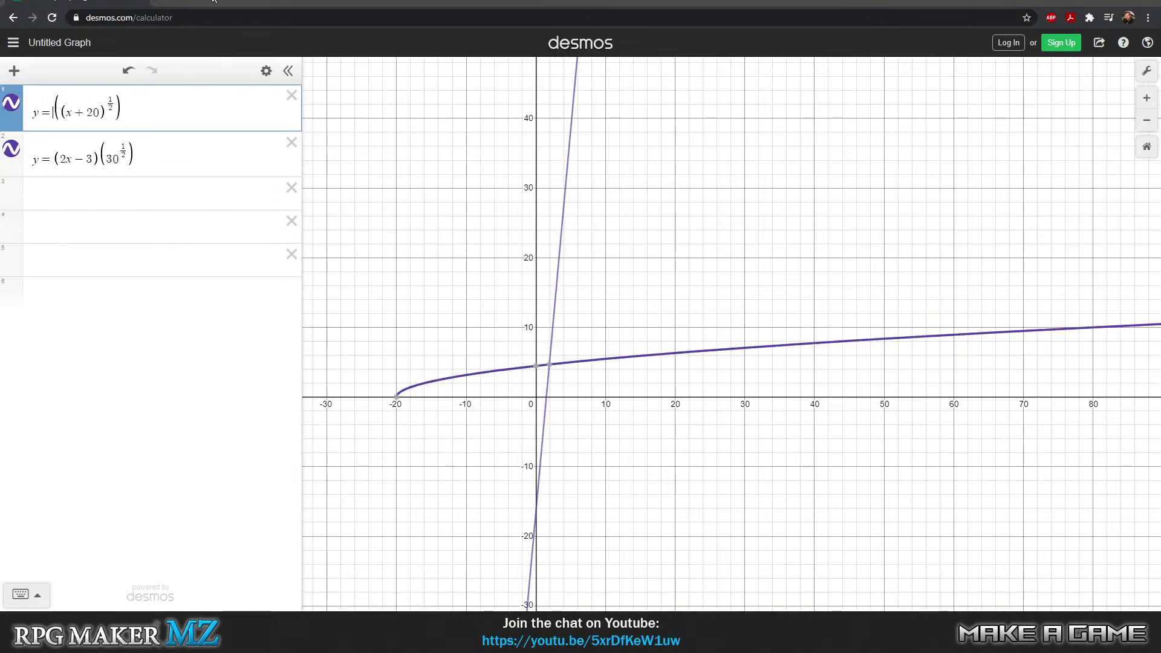
pyautogui.write('3')
pyautogui.press('Return')
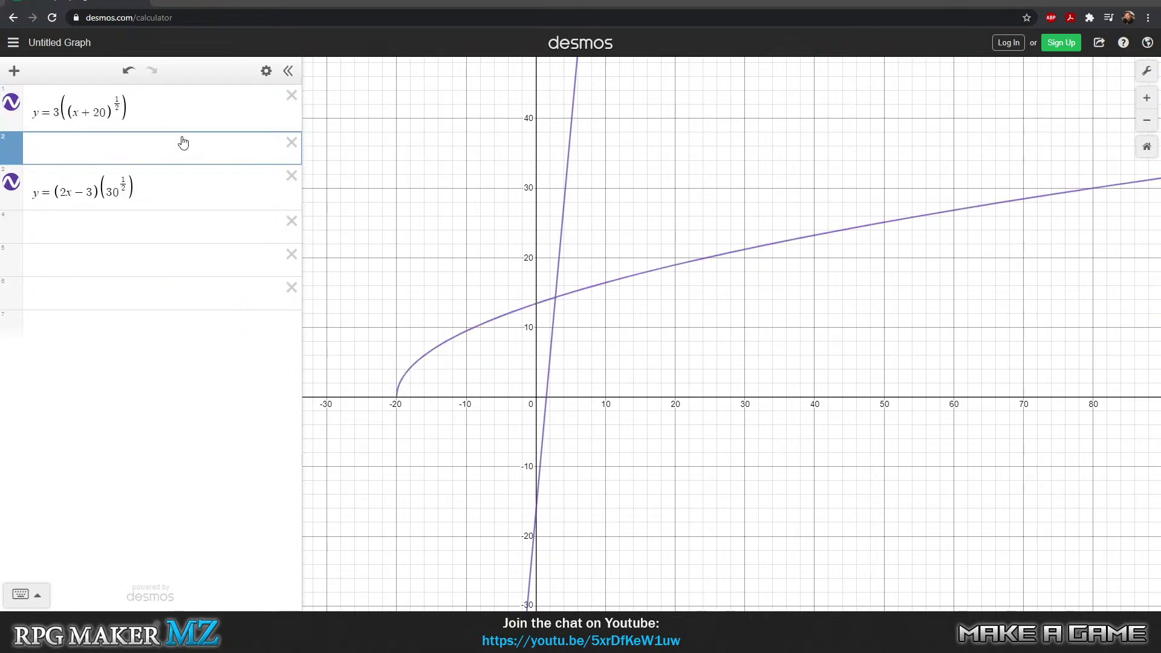
pyautogui.click(159, 113)
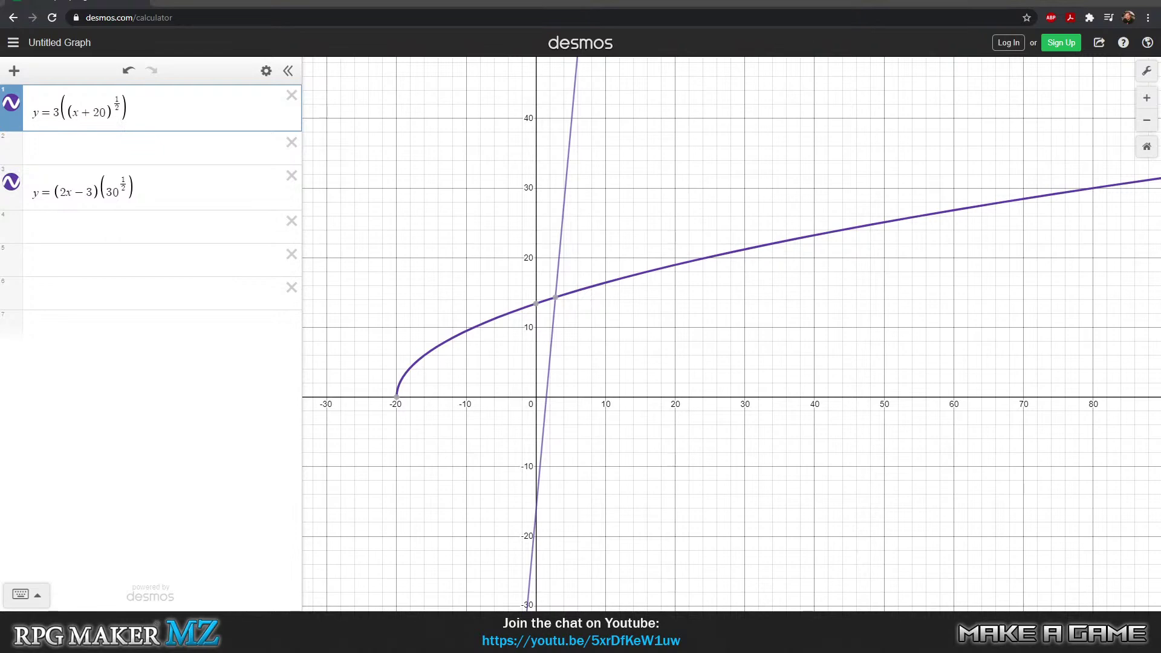
pyautogui.hotkey('alt', 'Tab')
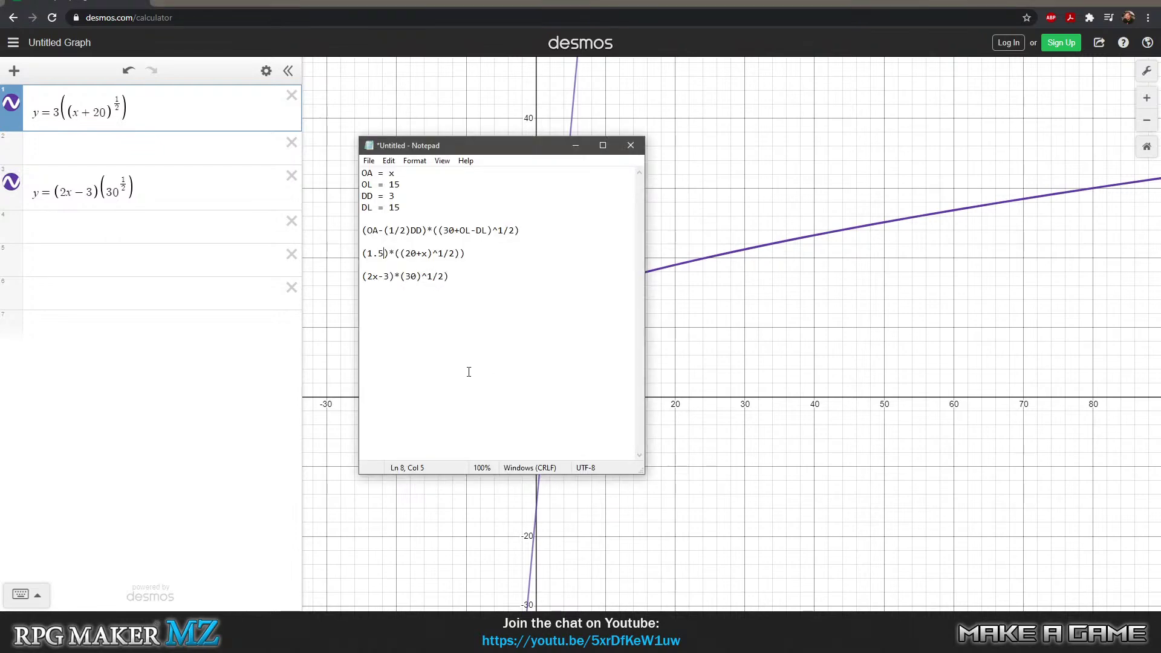
# - Add a new bottom line reading (2OA-DD) below the formulas
pyautogui.click(495, 302)
pyautogui.press('Return')
pyautogui.write('10')
pyautogui.press('BackSpace')
pyautogui.press('BackSpace')
pyautogui.write('(2OA-DD)')
pyautogui.press('Left')
pyautogui.press('Left')
# - Restore the first formula's leading term to (2OA-DD)
pyautogui.press('Up')
pyautogui.press('Up')
pyautogui.press('Up')
pyautogui.press('Up')
pyautogui.press('Up')
pyautogui.press('Up')
pyautogui.press('Home')
pyautogui.write('2')
pyautogui.press('Right')
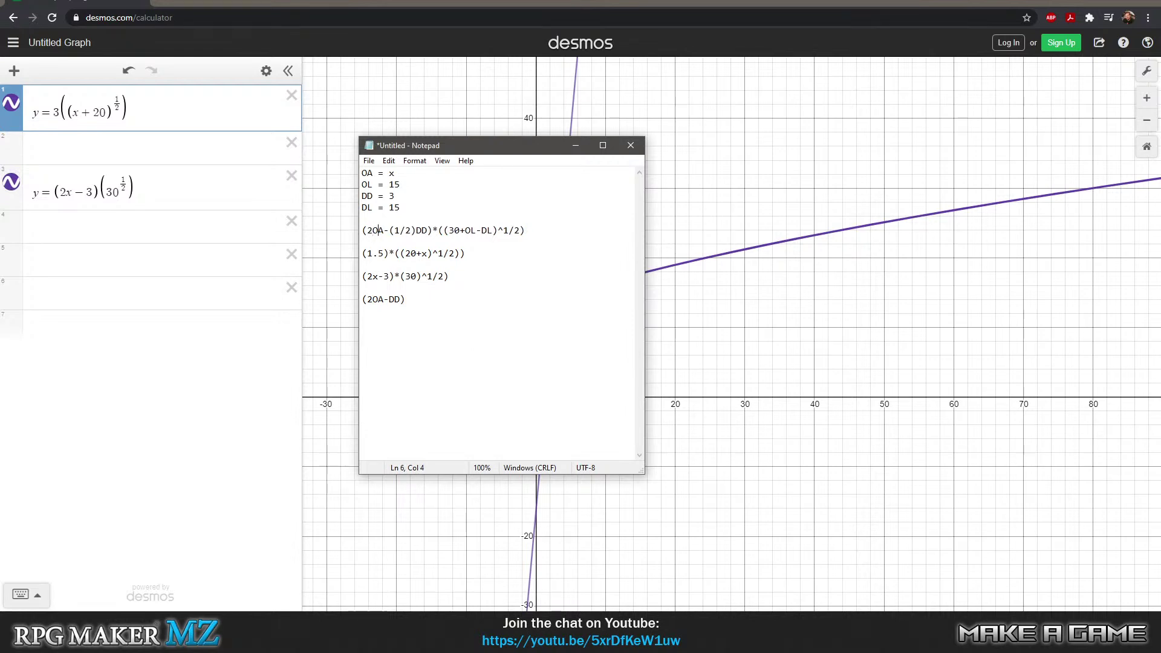
pyautogui.press('BackSpace')
pyautogui.press('BackSpace')
pyautogui.press('BackSpace')
pyautogui.press('BackSpace')
pyautogui.press('BackSpace')
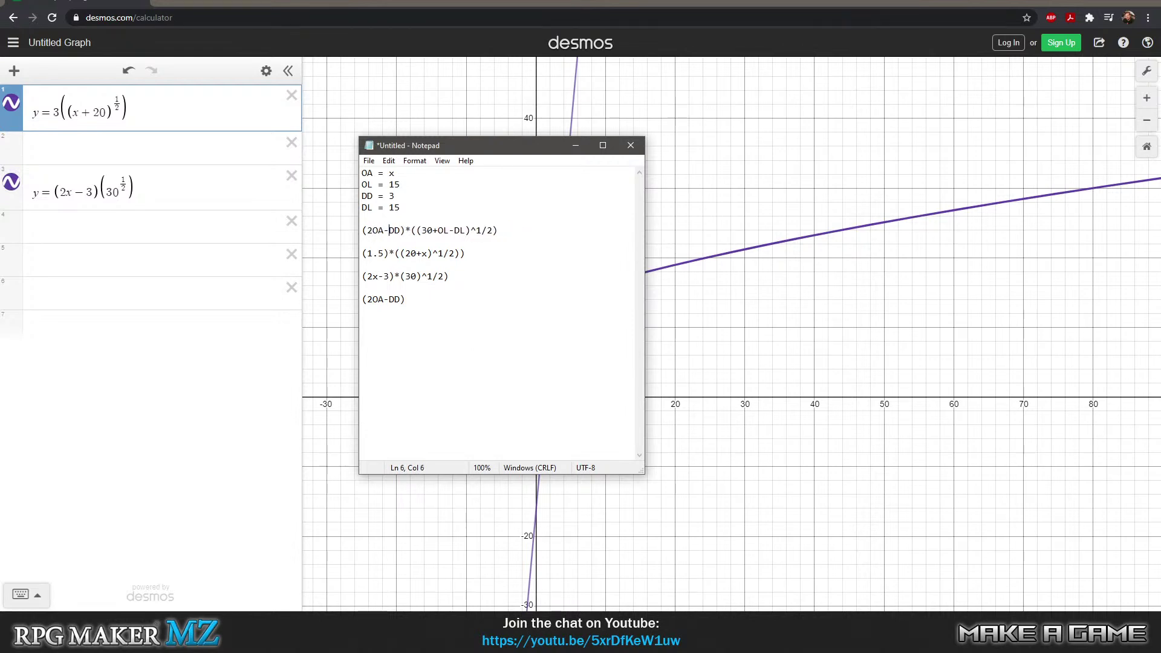
pyautogui.press('Down')
pyautogui.press('Down')
pyautogui.press('Down')
pyautogui.press('Down')
pyautogui.press('Down')
pyautogui.press('Down')
pyautogui.press('Home')
# - Move the notes window to the left side and discard a scratch line below the new term
pyautogui.moveTo(475, 147); pyautogui.dragTo(872, 194)
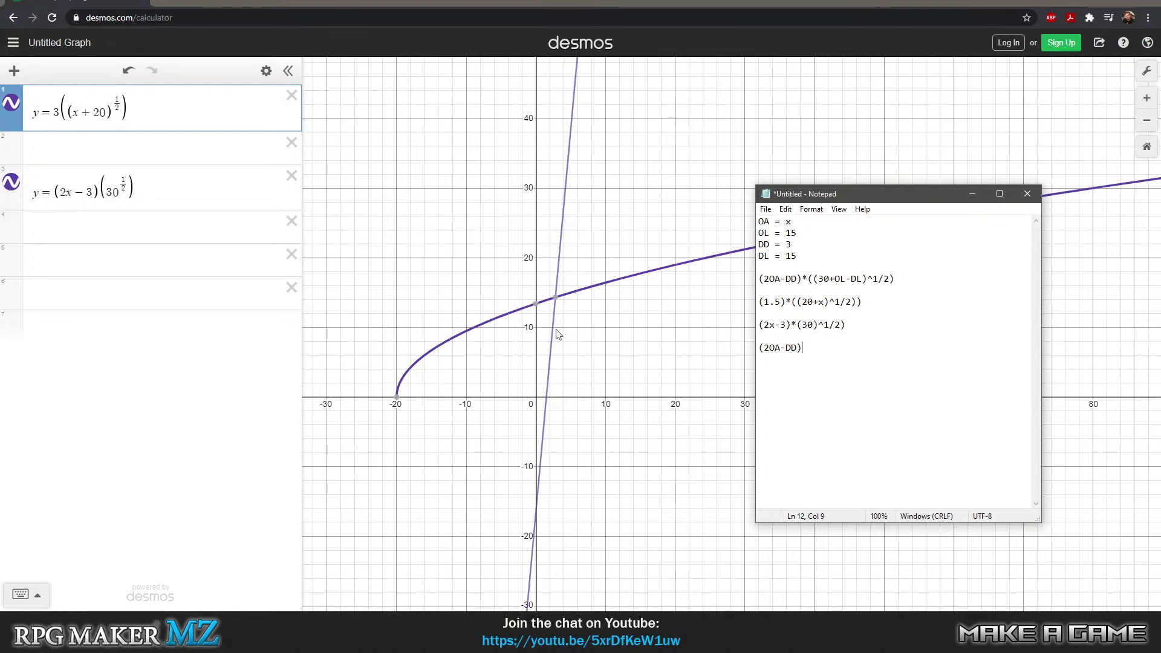
pyautogui.moveTo(915, 195); pyautogui.dragTo(352, 195)
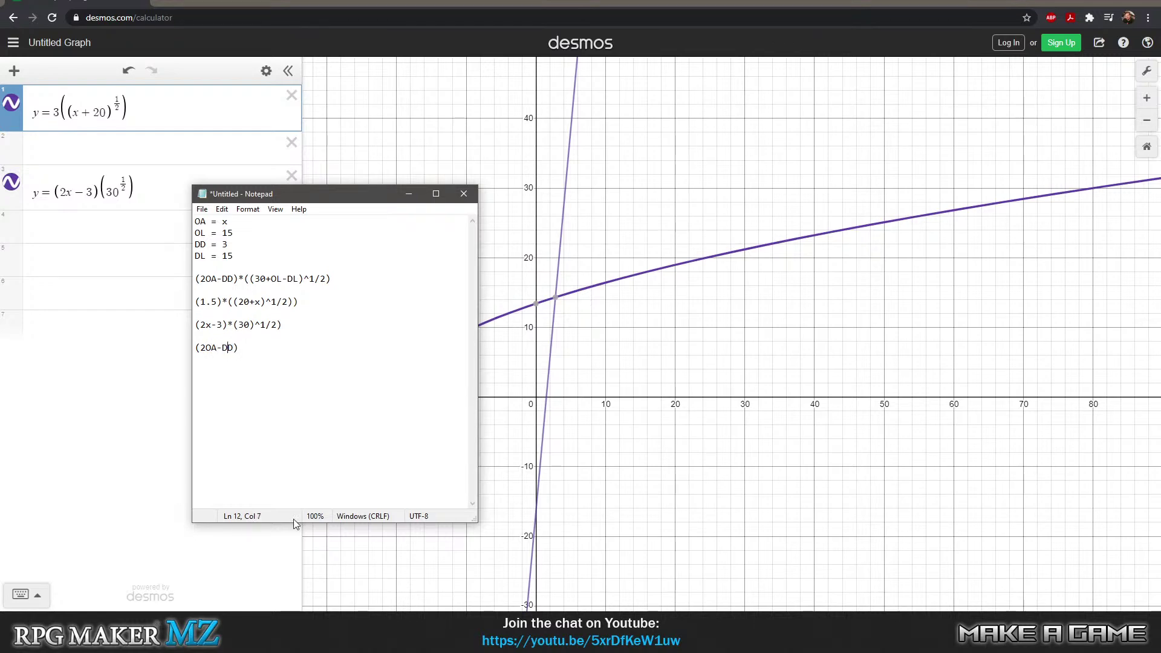
pyautogui.press('Return')
pyautogui.press('Return')
pyautogui.write('(')
pyautogui.write('10')
pyautogui.press('BackSpace')
pyautogui.press('BackSpace')
pyautogui.write('2')
pyautogui.write('-')
pyautogui.write('1')
pyautogui.write('0')
pyautogui.press('Left')
pyautogui.press('BackSpace')
pyautogui.press('BackSpace')
pyautogui.press('BackSpace')
pyautogui.press('BackSpace')
pyautogui.press('BackSpace')
# - Extend the bottom line to (2OA-DD+8)
pyautogui.press('Right')
pyautogui.write('+8')
pyautogui.press('Left')
pyautogui.press('End')
# - Change the first curve's coefficient from 3 to 11 and zoom out to see it cross near y = 55
pyautogui.click(60, 112)
pyautogui.press('BackSpace')
pyautogui.write('11')
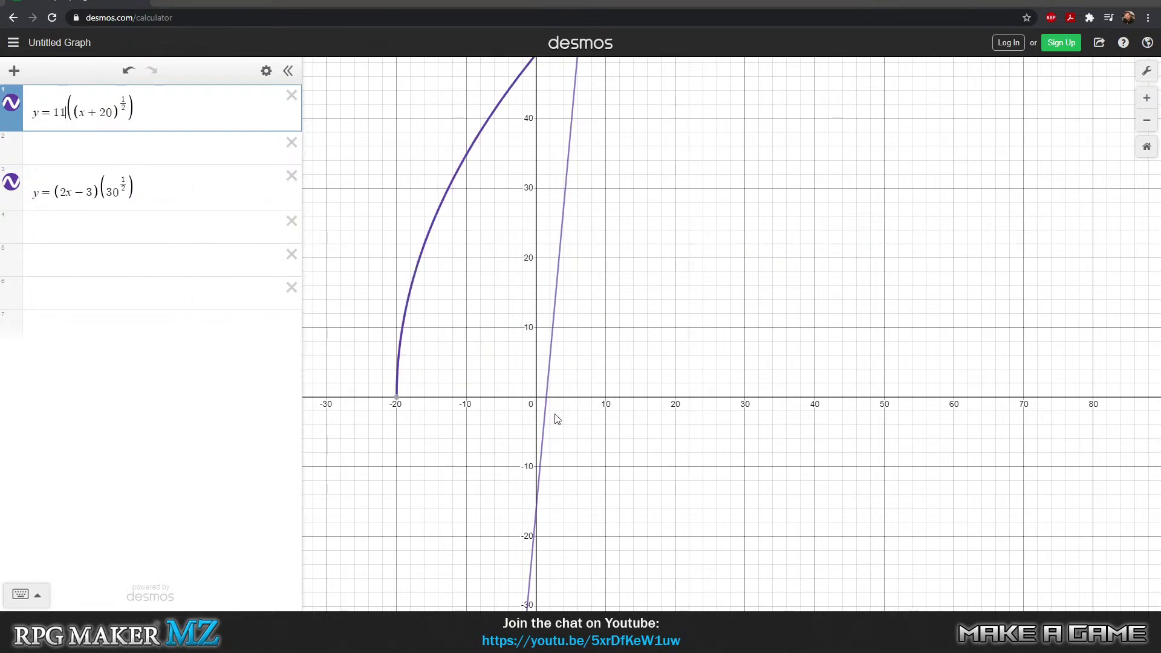
pyautogui.click(493, 284)
pyautogui.scroll(-5, 589, 311)
pyautogui.scroll(-3, 587, 260)
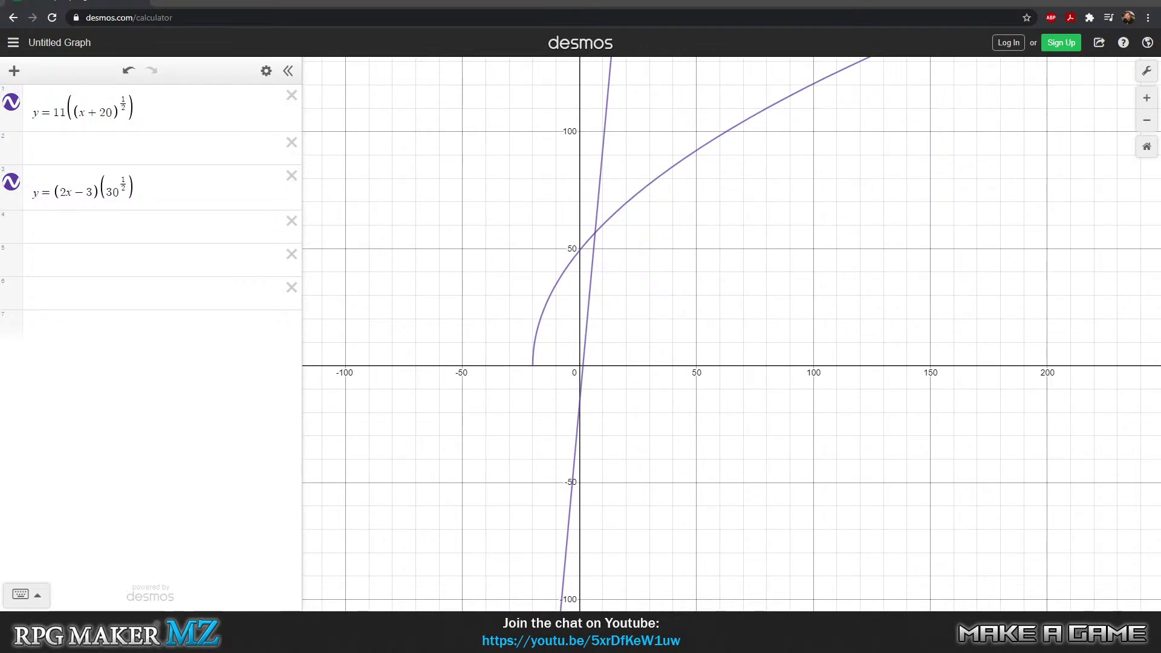
pyautogui.hotkey('alt', 'Tab')
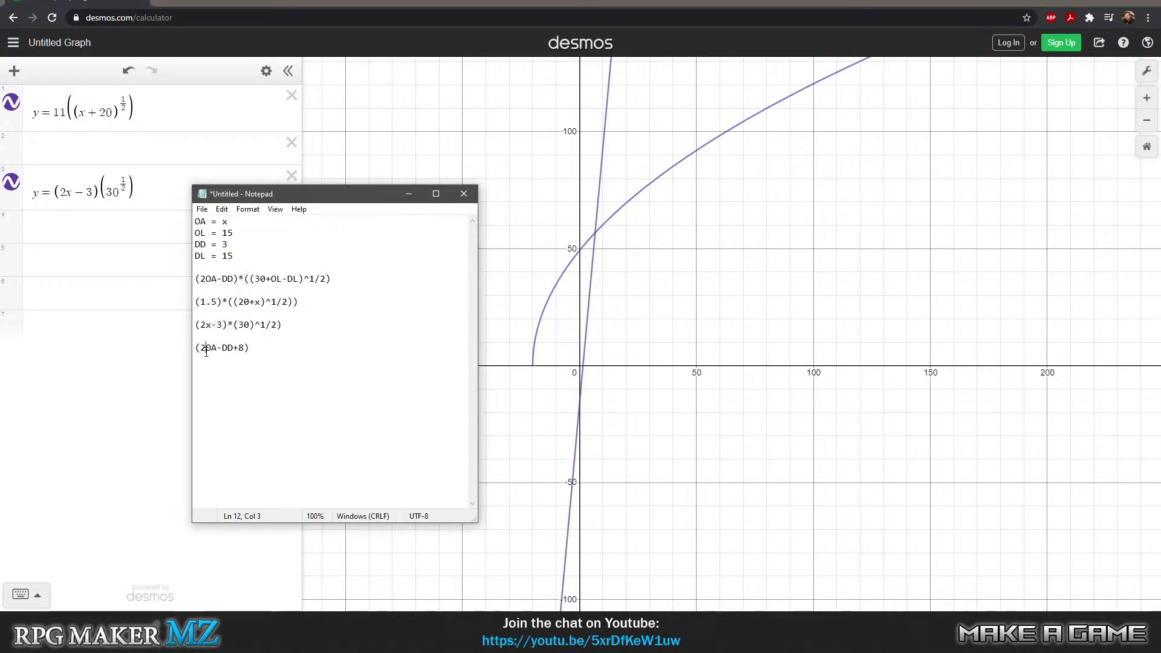
# - Rewrite the last Notepad line as (OA-(1/2)DD+4)
pyautogui.press('BackSpace')
pyautogui.write('(1/2)')
pyautogui.press('Right')
pyautogui.press('Right')
pyautogui.press('Left')
pyautogui.press('Left')
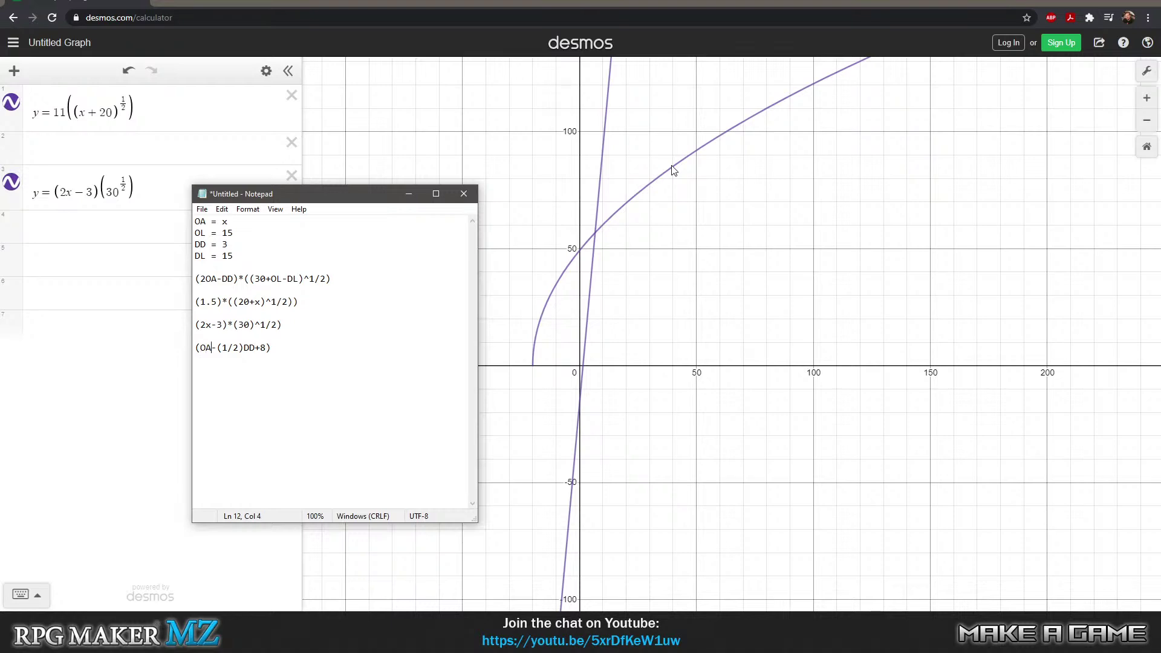
pyautogui.press('Right')
pyautogui.press('Right')
pyautogui.press('Right')
pyautogui.press('Right')
pyautogui.press('Right')
pyautogui.press('BackSpace')
pyautogui.write('4')
# - Cut (OA-(1/2)DD+4) and paste it over (2OA-DD) in the first formula
pyautogui.moveTo(275, 348); pyautogui.dragTo(195, 348)
pyautogui.rightClick(238, 349)
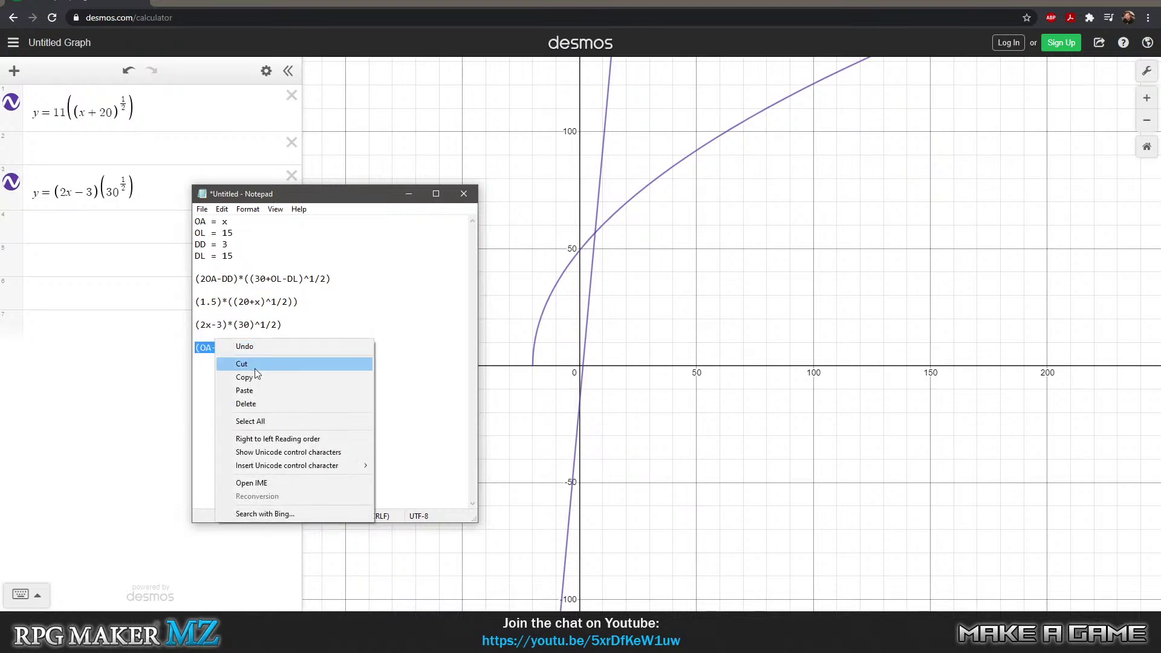
pyautogui.click(254, 364)
pyautogui.click(235, 279)
pyautogui.moveTo(241, 279); pyautogui.dragTo(195, 279)
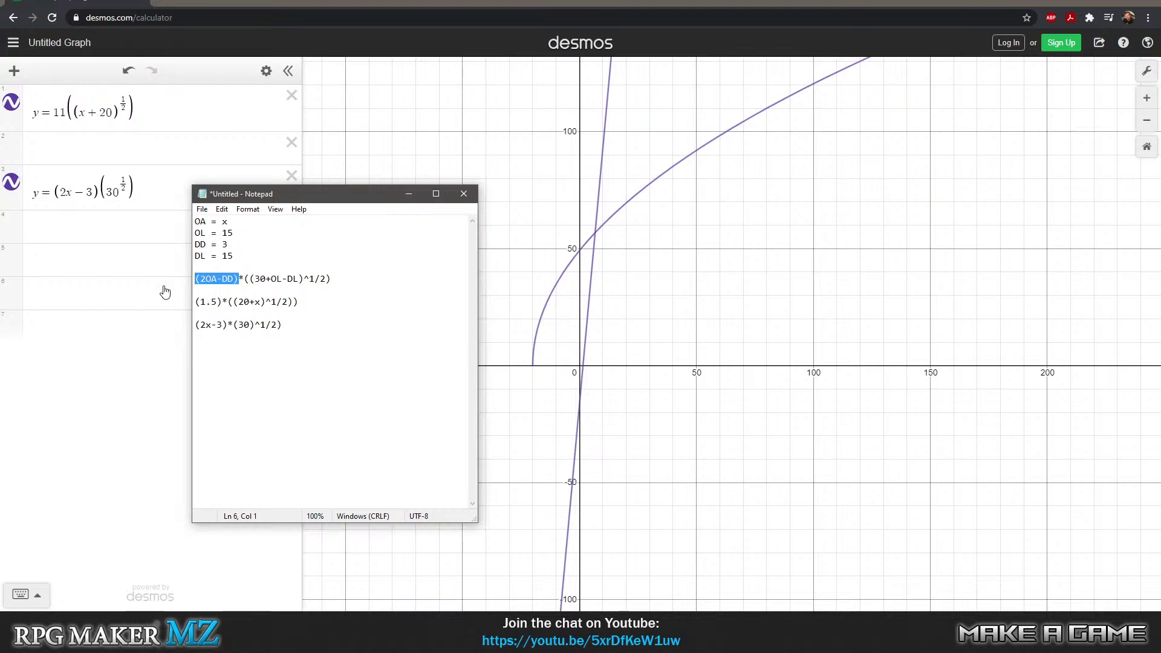
pyautogui.hotkey('ctrl', 'v')
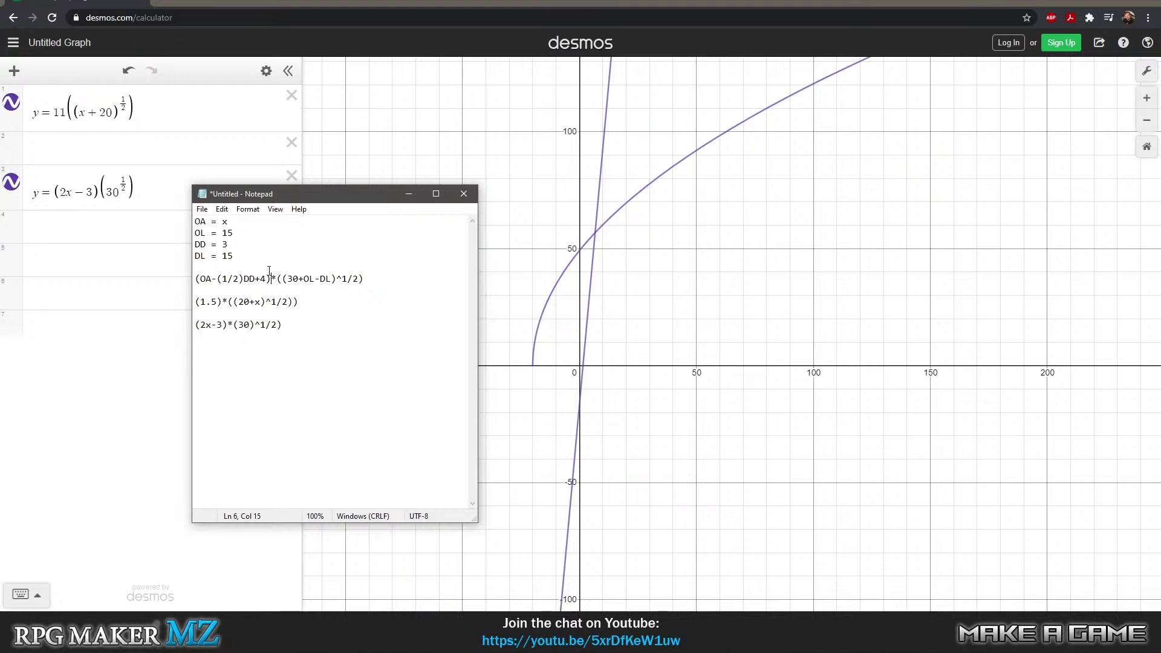
# - Change the second formula's coefficient from 1.5 to 5.5
pyautogui.click(207, 301)
pyautogui.press('BackSpace')
pyautogui.write('5')
pyautogui.click(67, 108)
# - Set the first Desmos curve's coefficient to 5.5 and change the notes' third formula from 2x-3 to x-1
pyautogui.press('BackSpace')
pyautogui.press('BackSpace')
pyautogui.write('5.5')
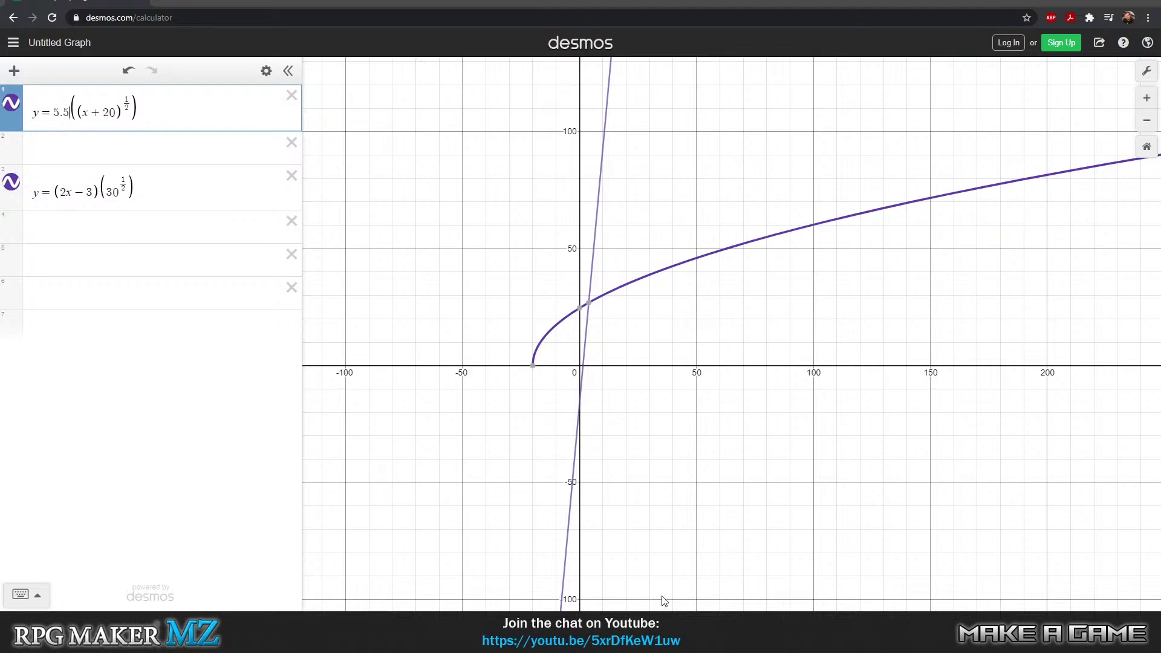
pyautogui.hotkey('alt', 'Tab')
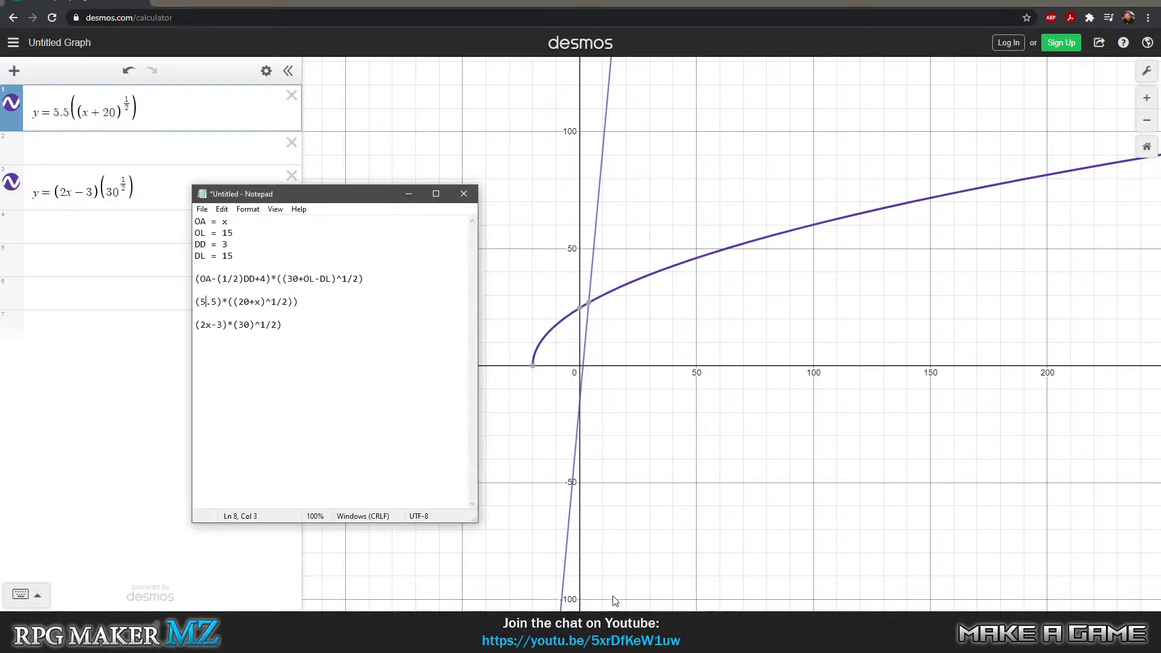
pyautogui.press('Down')
pyautogui.press('Down')
pyautogui.press('BackSpace')
pyautogui.press('BackSpace')
pyautogui.press('BackSpace')
pyautogui.press('BackSpace')
pyautogui.press('BackSpace')
pyautogui.write('x-1/2')
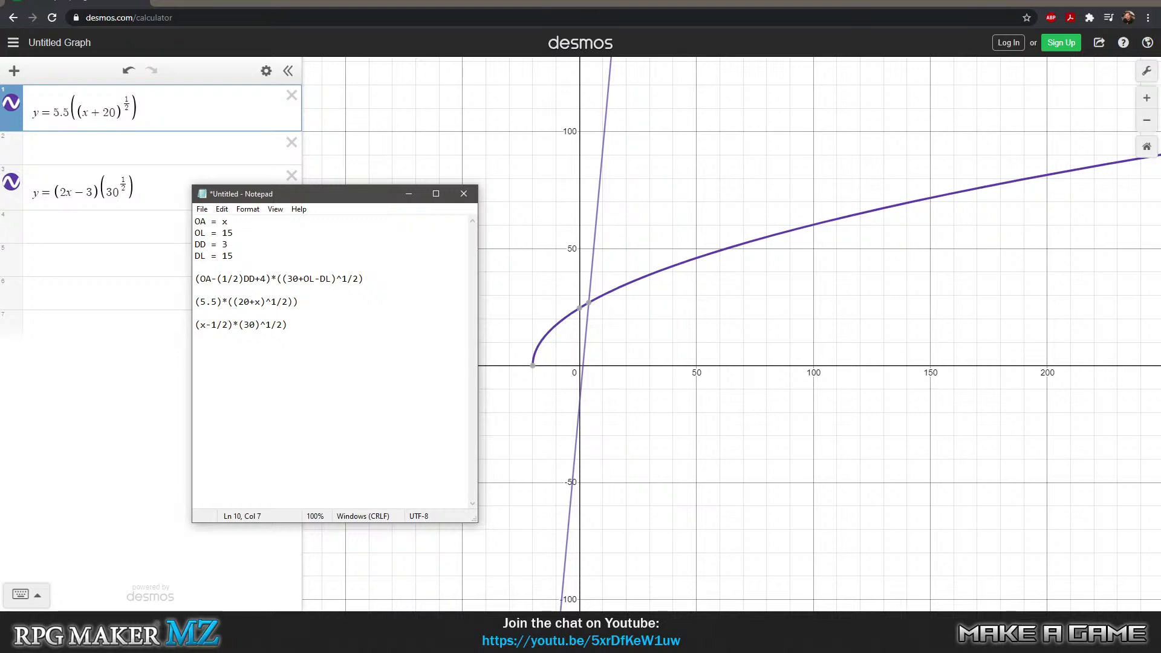
pyautogui.press('BackSpace')
pyautogui.press('BackSpace')
# - In the notes, set the DD coefficient to 6 and change x-1 to x-6
pyautogui.click(224, 244)
pyautogui.press('BackSpace')
pyautogui.press('BackSpace')
pyautogui.press('BackSpace')
pyautogui.write('6')
pyautogui.press('Down')
pyautogui.press('Right')
pyautogui.press('Right')
pyautogui.press('Right')
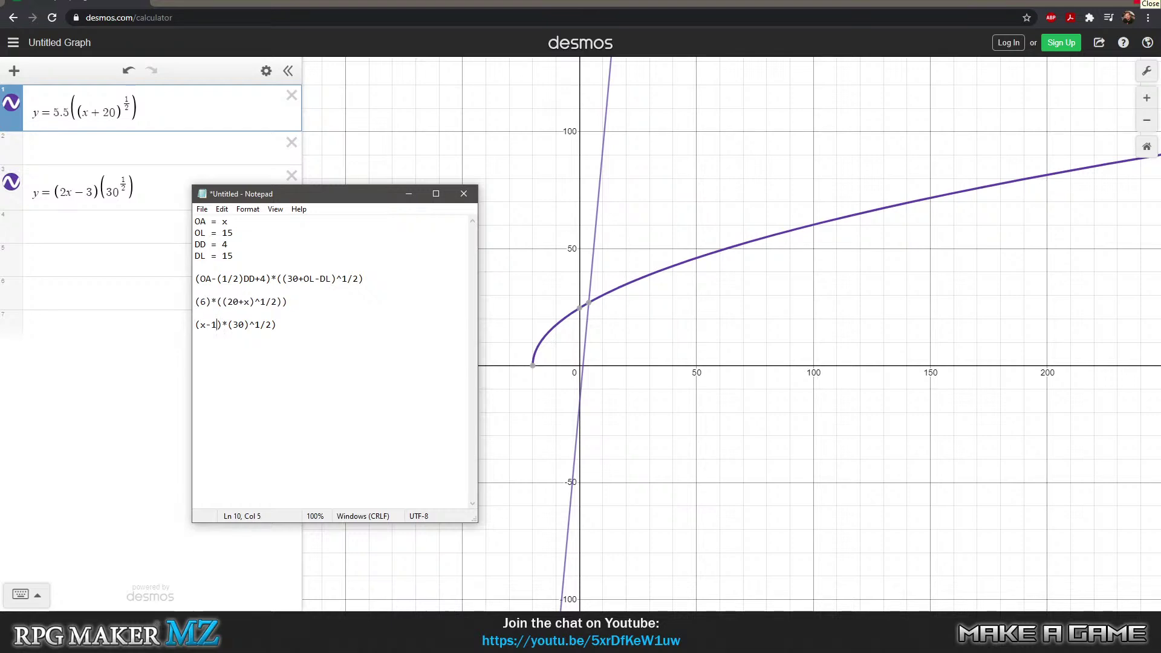
pyautogui.press('BackSpace')
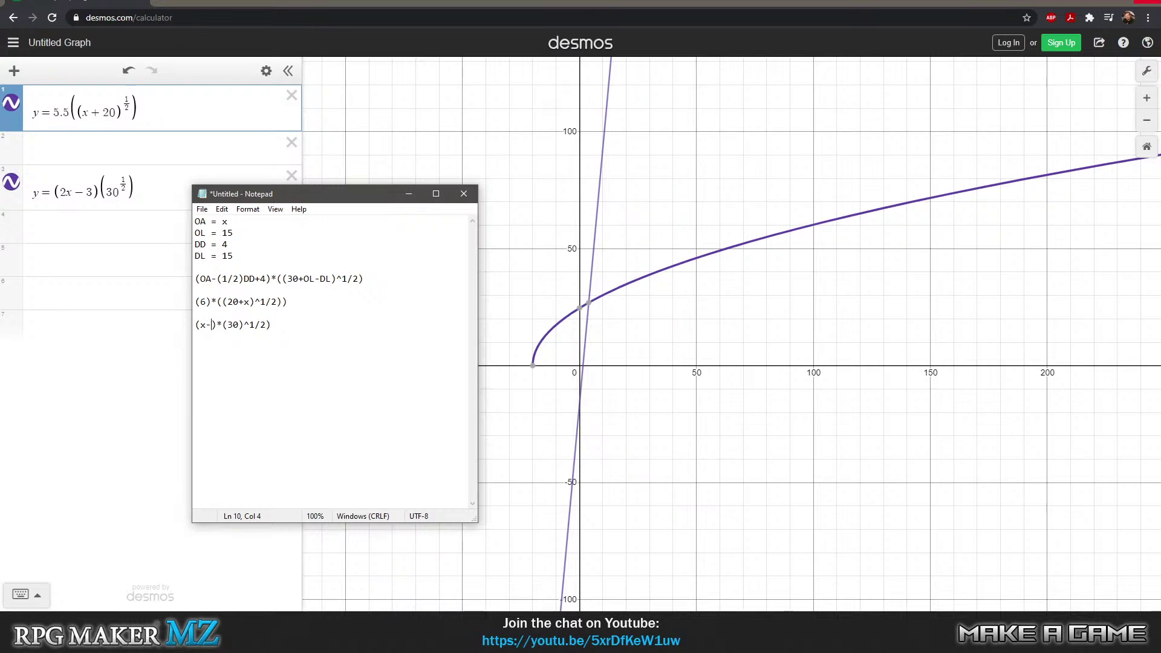
pyautogui.write('6')
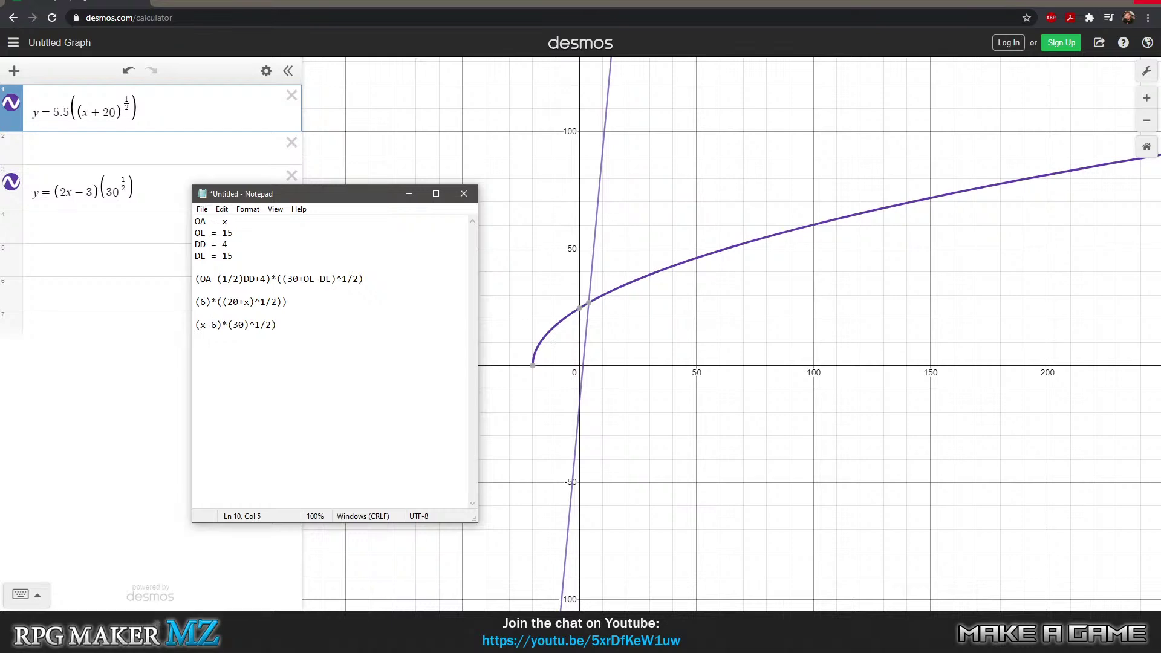
# - In Desmos, set the first curve's coefficient to 6 and make the third expression y=(x-6)(30^(1/2))
pyautogui.hotkey('alt', 'Tab')
pyautogui.press('BackSpace')
pyautogui.press('BackSpace')
pyautogui.press('BackSpace')
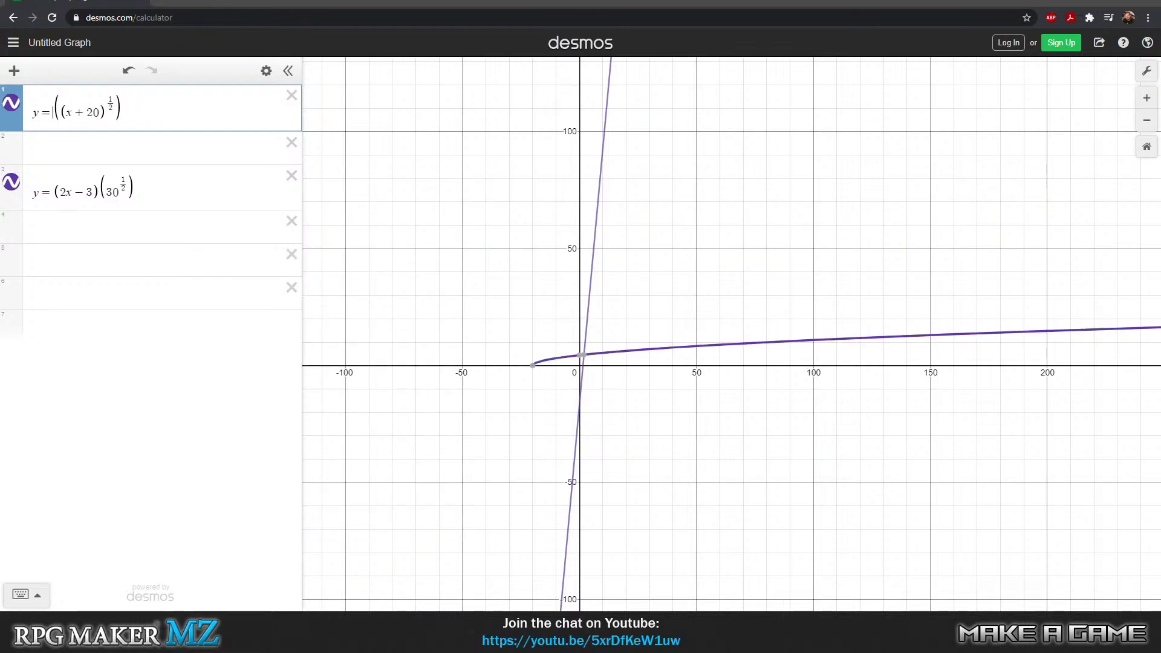
pyautogui.write('6')
pyautogui.press('Down')
pyautogui.press('Down')
pyautogui.press('Down')
pyautogui.press('Up')
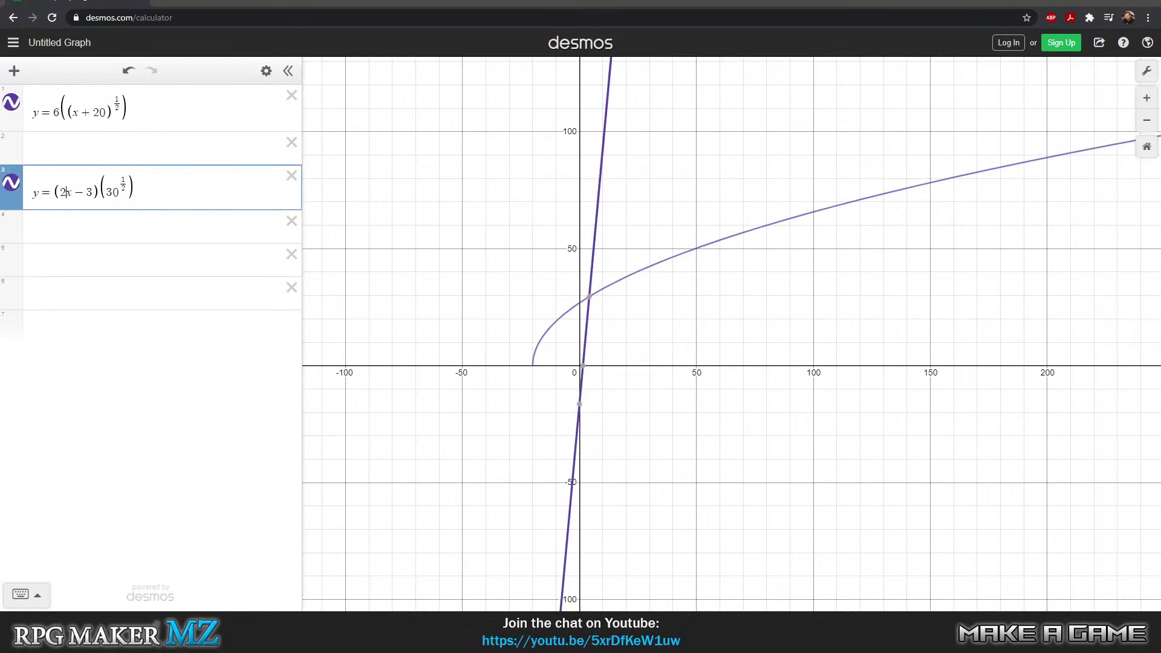
pyautogui.press('BackSpace')
pyautogui.press('BackSpace')
pyautogui.write('6')
pyautogui.click(894, 363)
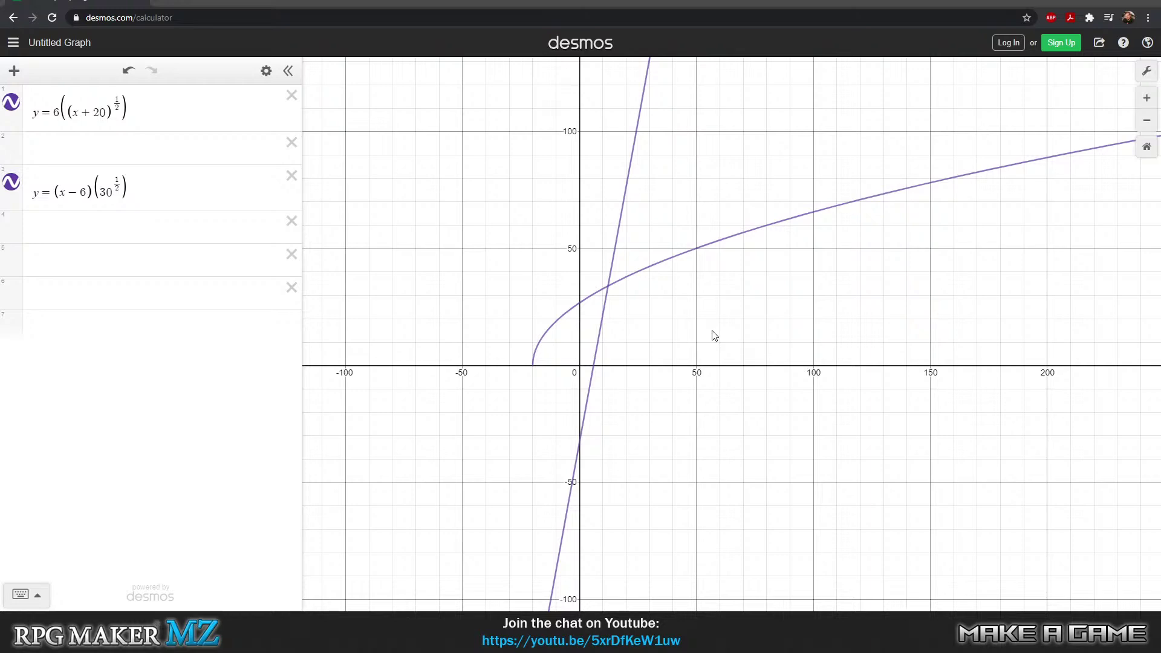
# - Zoom and pan until the line's x-intercept at 6 and the curve near the origin fill the view
pyautogui.scroll(-10, 705, 381)
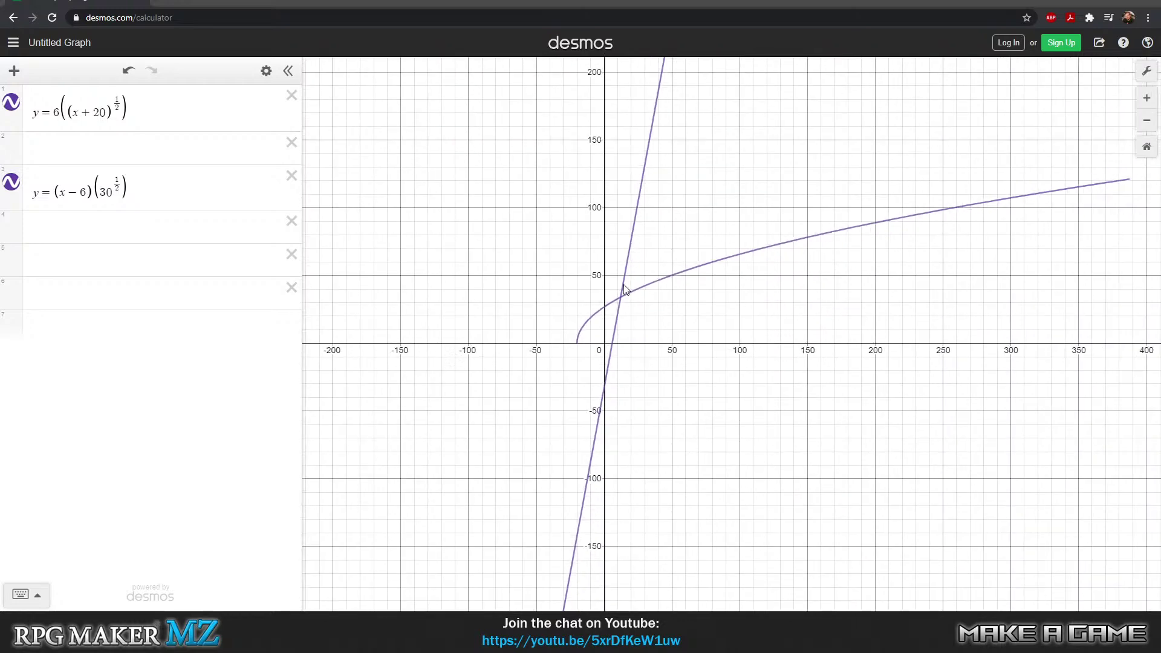
pyautogui.scroll(-3, 695, 278)
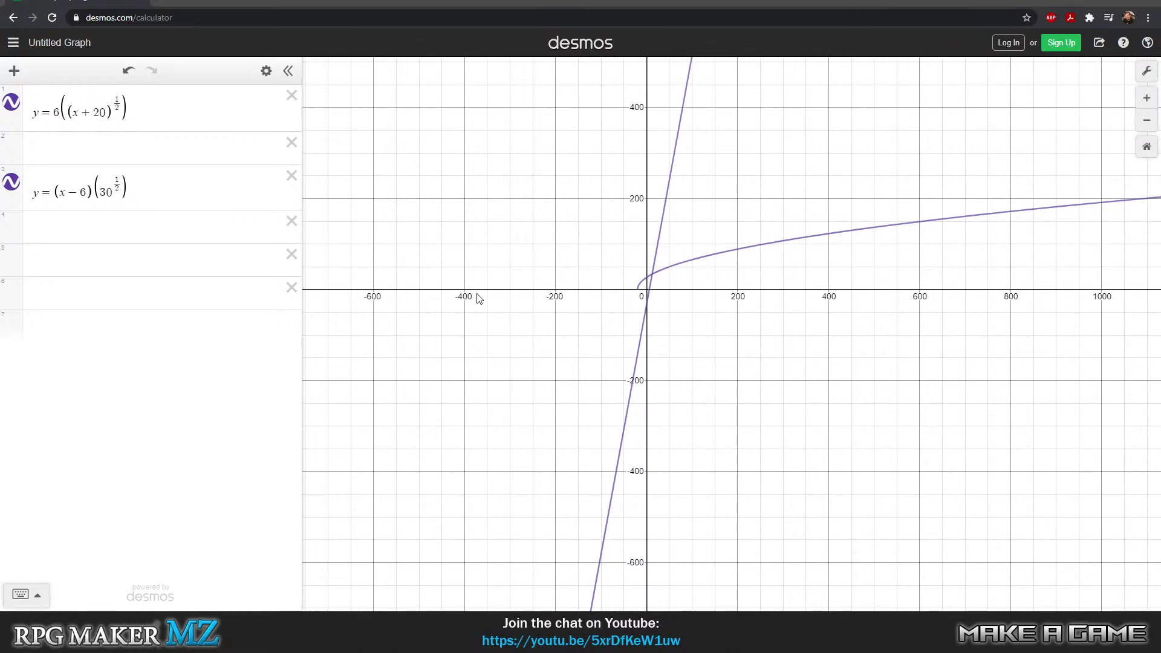
pyautogui.scroll(-4, 689, 233)
pyautogui.scroll(6, 692, 199)
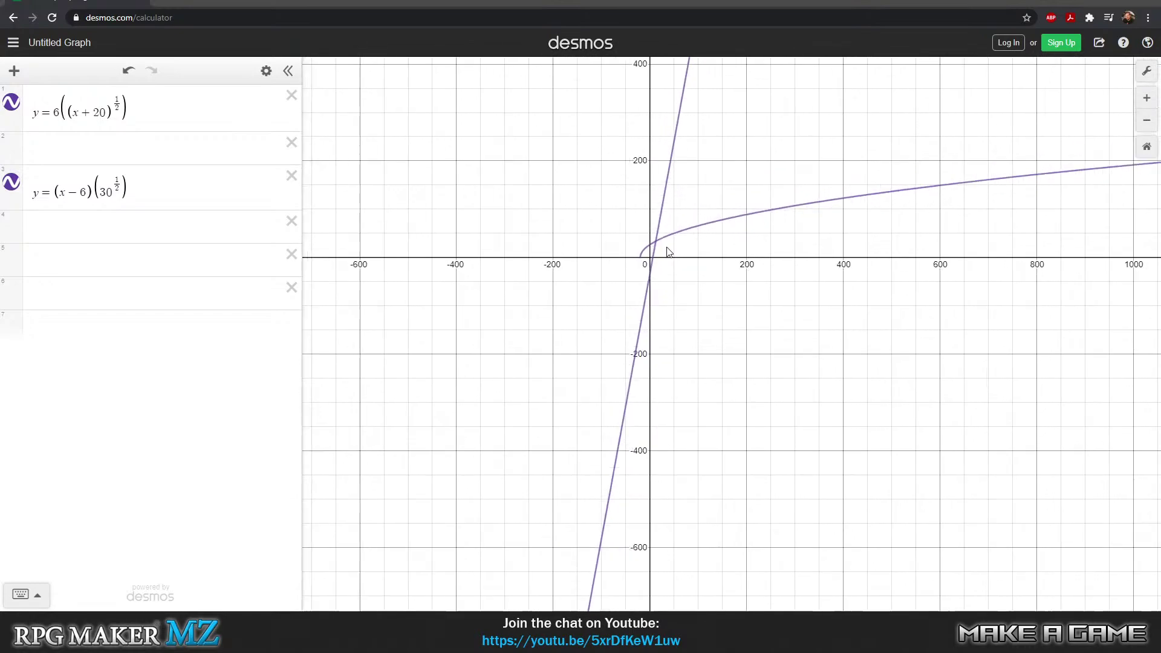
pyautogui.scroll(5, 688, 229)
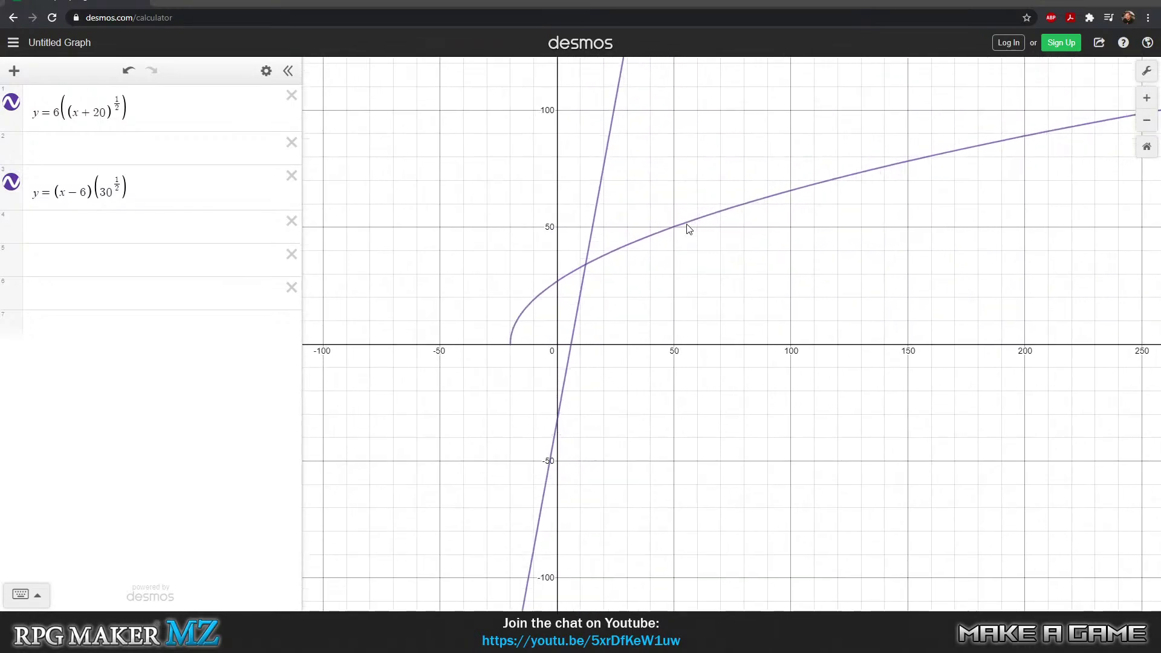
pyautogui.scroll(1, 629, 232)
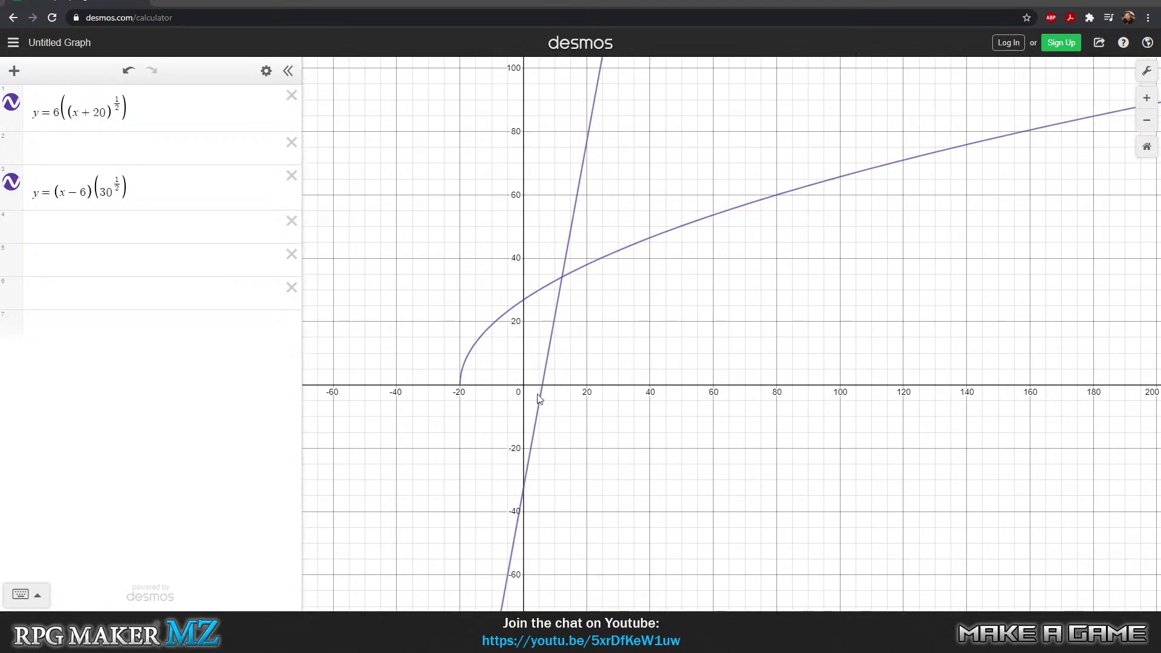
pyautogui.moveTo(629, 351); pyautogui.dragTo(666, 200)
pyautogui.moveTo(651, 296); pyautogui.dragTo(658, 266)
pyautogui.scroll(2, 629, 203)
pyautogui.scroll(8, 644, 192)
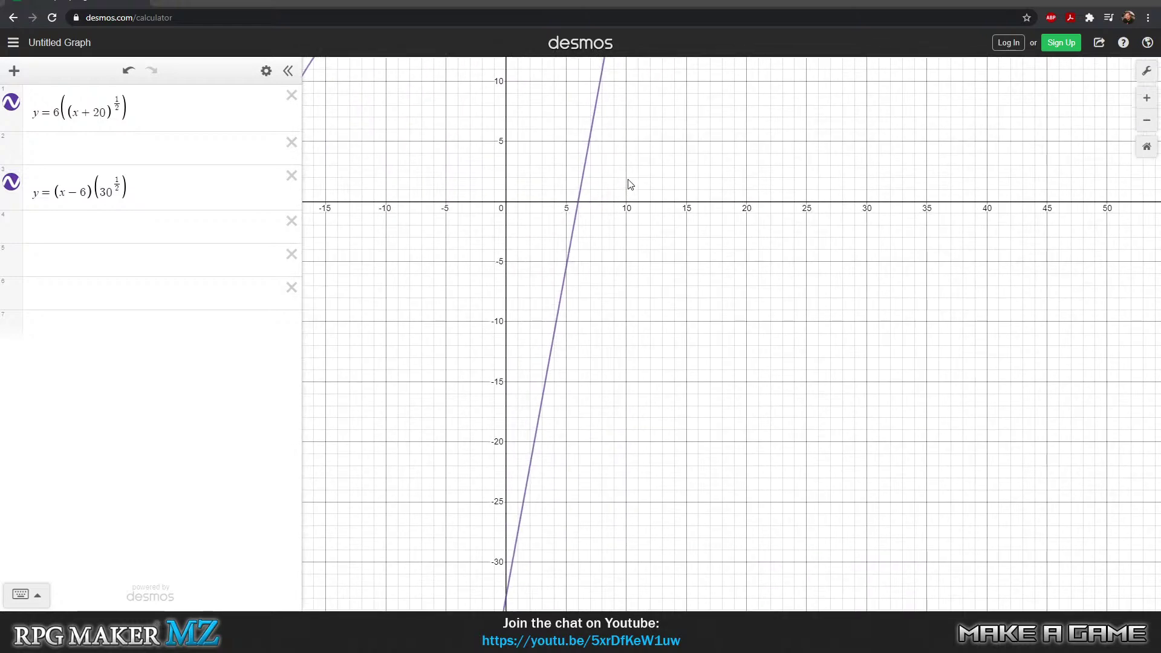
pyautogui.scroll(1, 616, 184)
pyautogui.moveTo(487, 175); pyautogui.dragTo(682, 282)
pyautogui.scroll(-2, 661, 191)
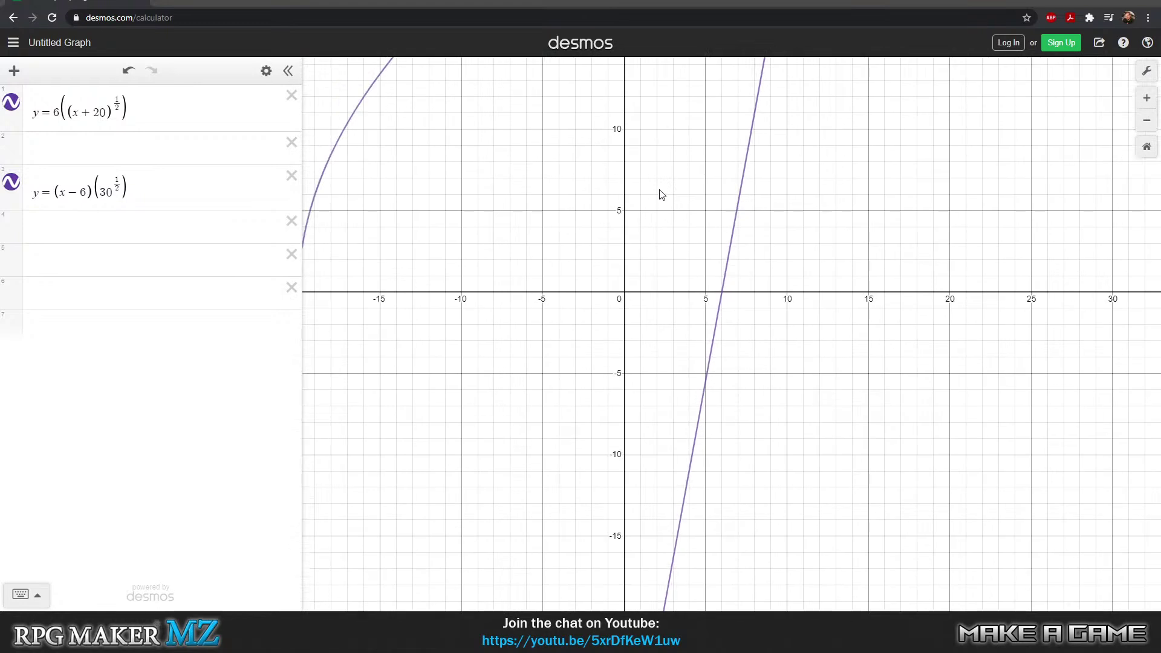
pyautogui.scroll(-1, 662, 193)
pyautogui.moveTo(661, 194); pyautogui.dragTo(653, 414)
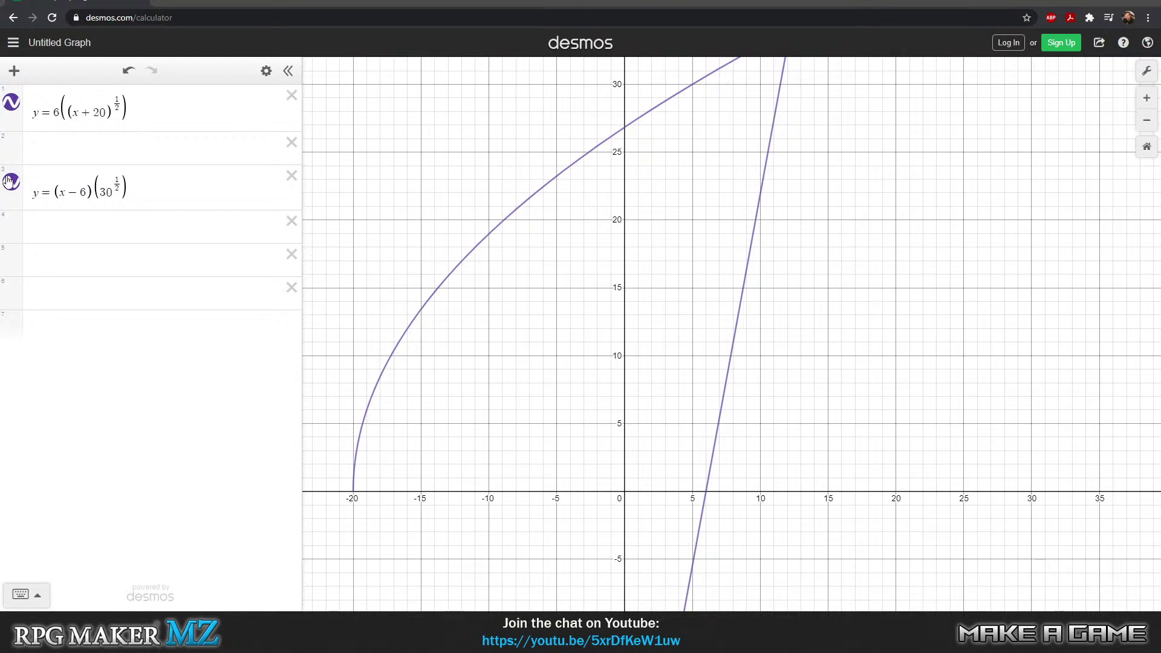
pyautogui.moveTo(508, 397); pyautogui.dragTo(694, 79)
pyautogui.moveTo(683, 345); pyautogui.dragTo(667, 135)
pyautogui.moveTo(776, 320); pyautogui.dragTo(640, 319)
pyautogui.moveTo(723, 477); pyautogui.dragTo(675, 424)
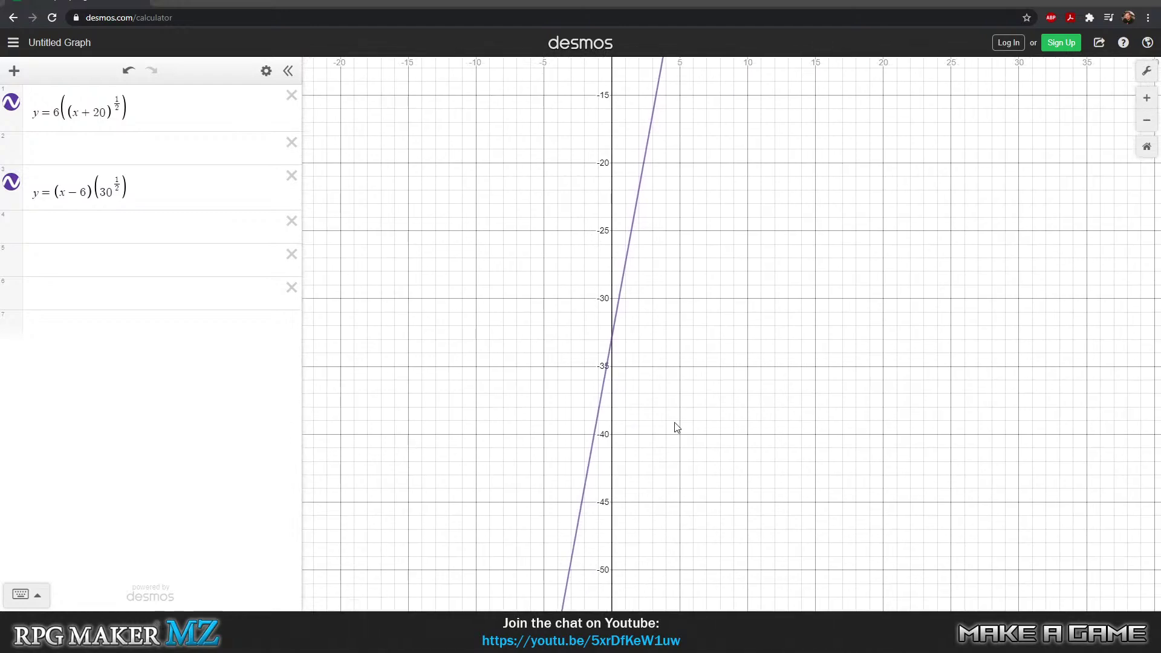
pyautogui.moveTo(677, 233); pyautogui.dragTo(649, 609)
pyautogui.moveTo(619, 242); pyautogui.dragTo(611, 363)
pyautogui.moveTo(605, 306); pyautogui.dragTo(611, 61)
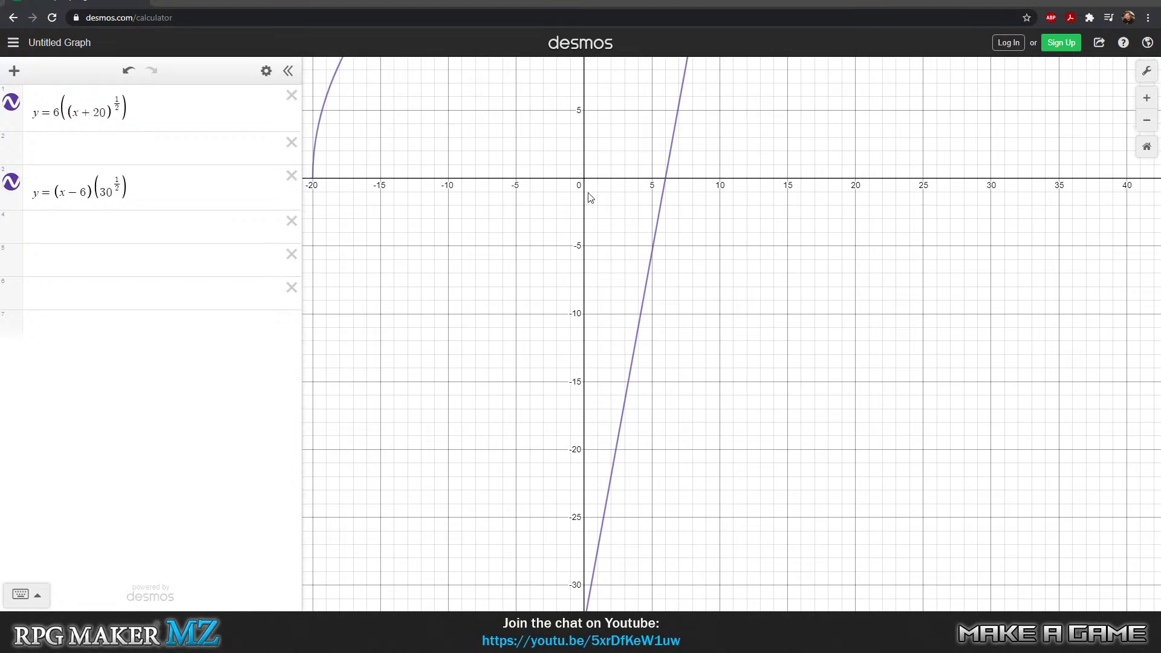
pyautogui.moveTo(669, 112); pyautogui.dragTo(589, 319)
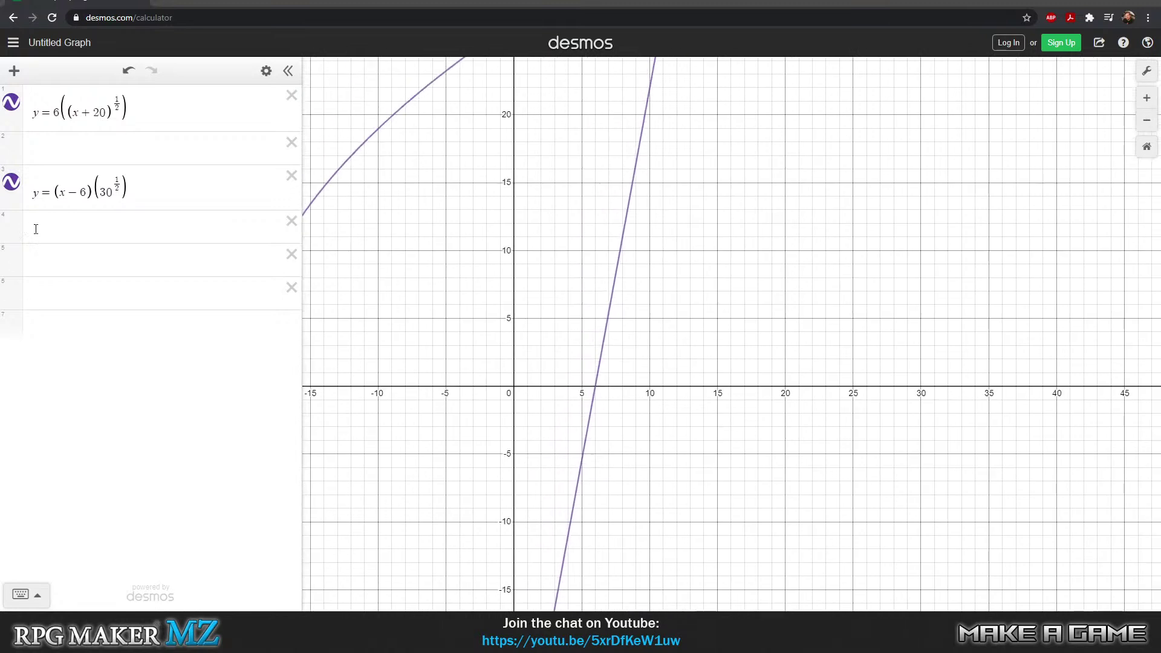
# - Toggle the third expression's line off and on to compare the two graphs
pyautogui.click(11, 192)
pyautogui.click(12, 189)
pyautogui.click(13, 187)
pyautogui.click(13, 187)
pyautogui.rightClick(13, 188)
pyautogui.click(14, 188)
pyautogui.click(13, 187)
# - Pan and zoom to show the curve from x=-20 and its crossing with the line near x=12
pyautogui.moveTo(526, 355); pyautogui.dragTo(541, 109)
pyautogui.moveTo(508, 238); pyautogui.dragTo(598, 163)
pyautogui.moveTo(570, 371); pyautogui.dragTo(555, 262)
pyautogui.moveTo(547, 416); pyautogui.dragTo(458, 568)
pyautogui.moveTo(440, 347); pyautogui.dragTo(434, 610)
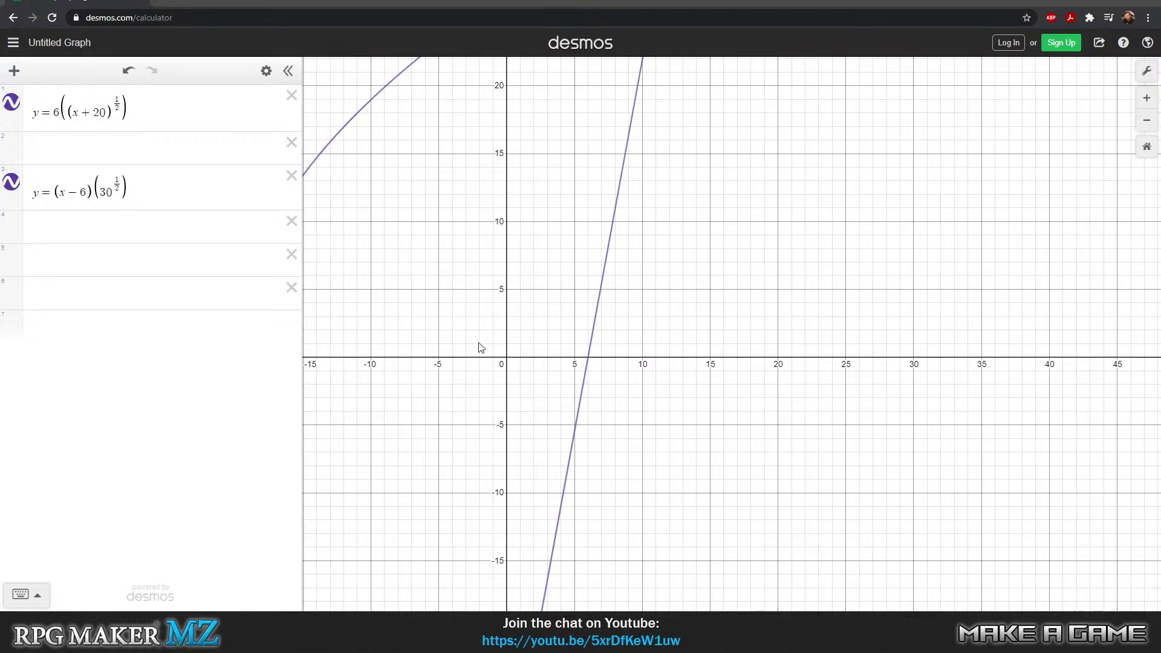
pyautogui.scroll(-10, 526, 320)
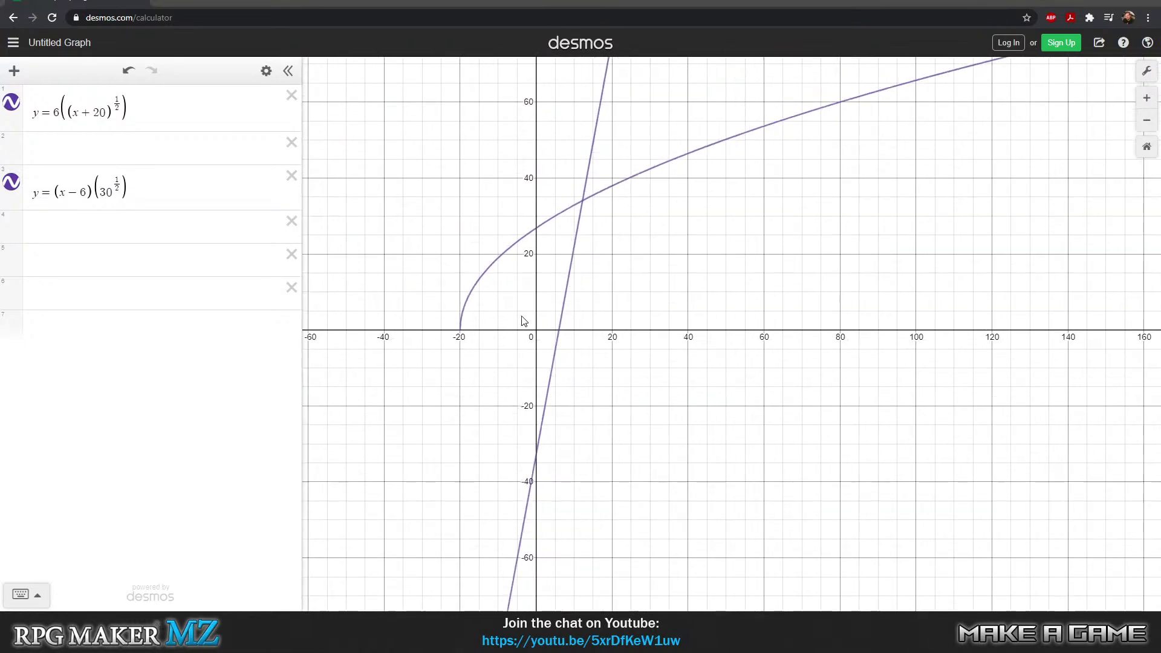
pyautogui.scroll(5, 525, 316)
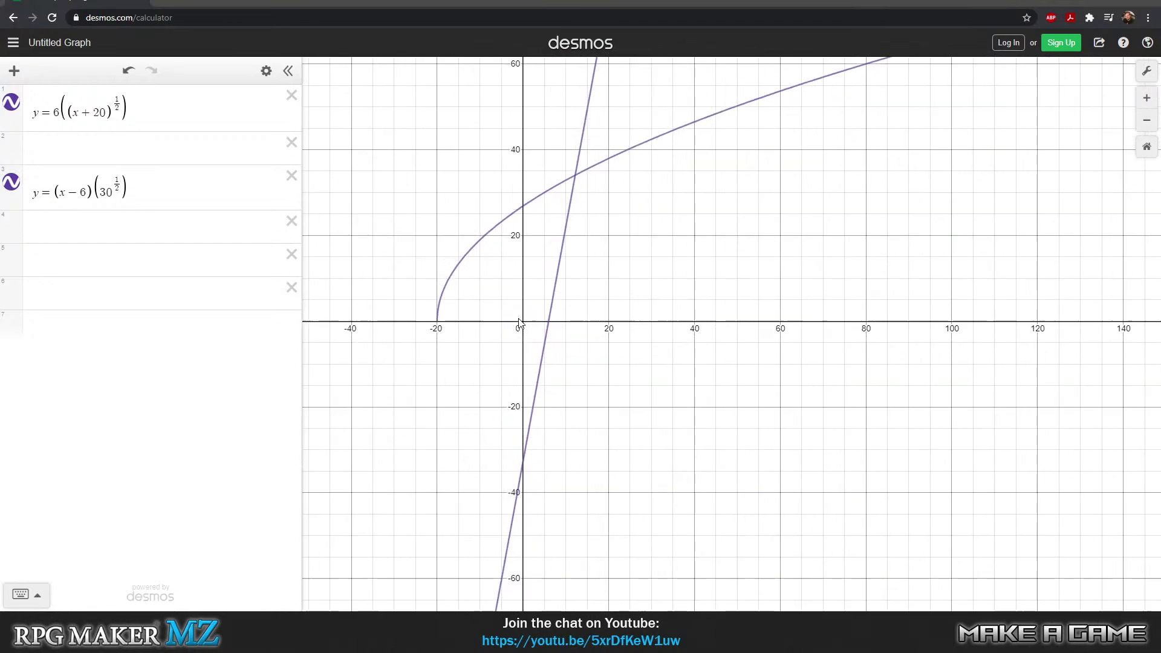
pyautogui.scroll(4, 520, 325)
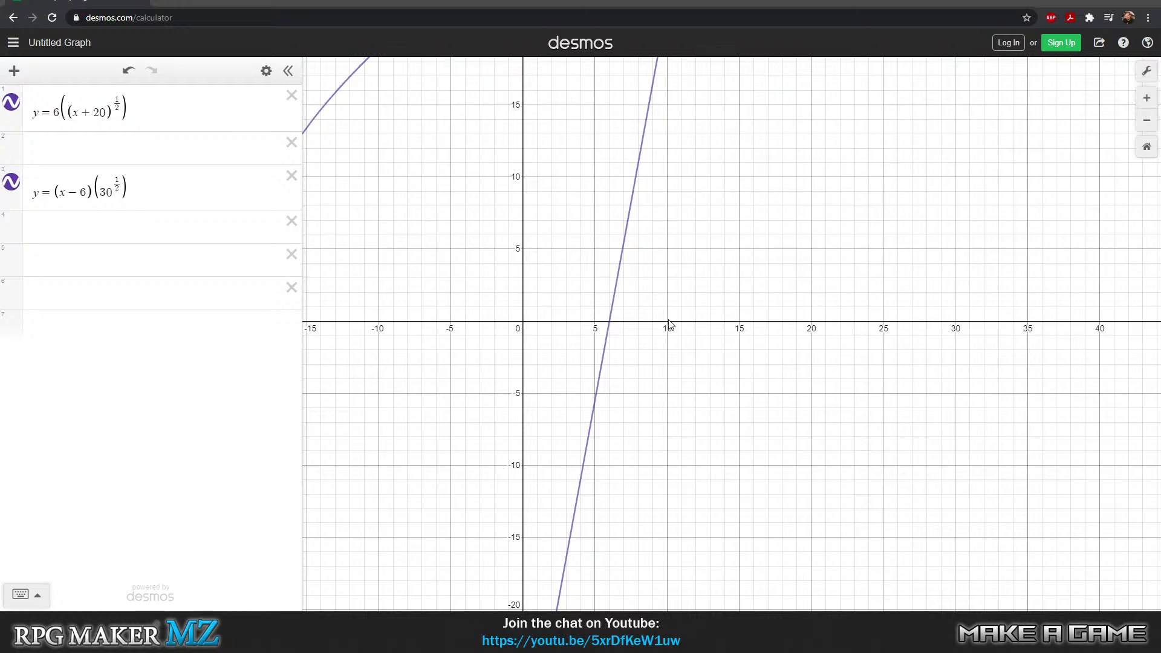
pyautogui.scroll(2, 669, 324)
pyautogui.scroll(-2, 661, 304)
pyautogui.moveTo(648, 187); pyautogui.dragTo(635, 415)
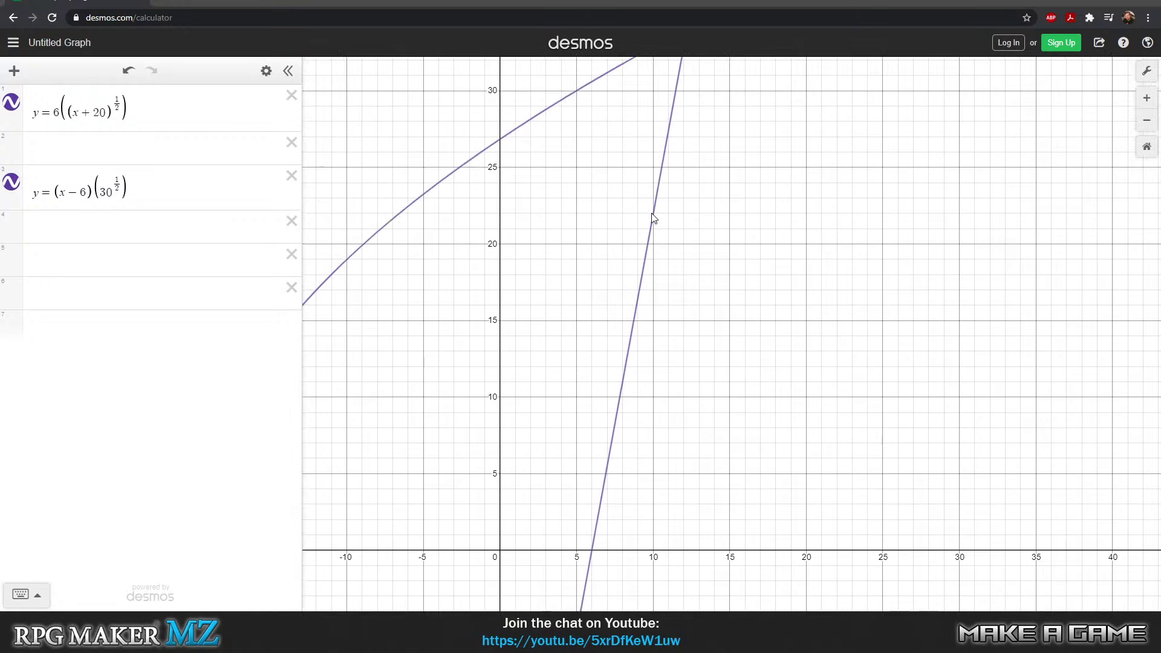
pyautogui.moveTo(680, 374); pyautogui.dragTo(656, 217)
pyautogui.scroll(-3, 653, 230)
pyautogui.moveTo(635, 254); pyautogui.dragTo(670, 278)
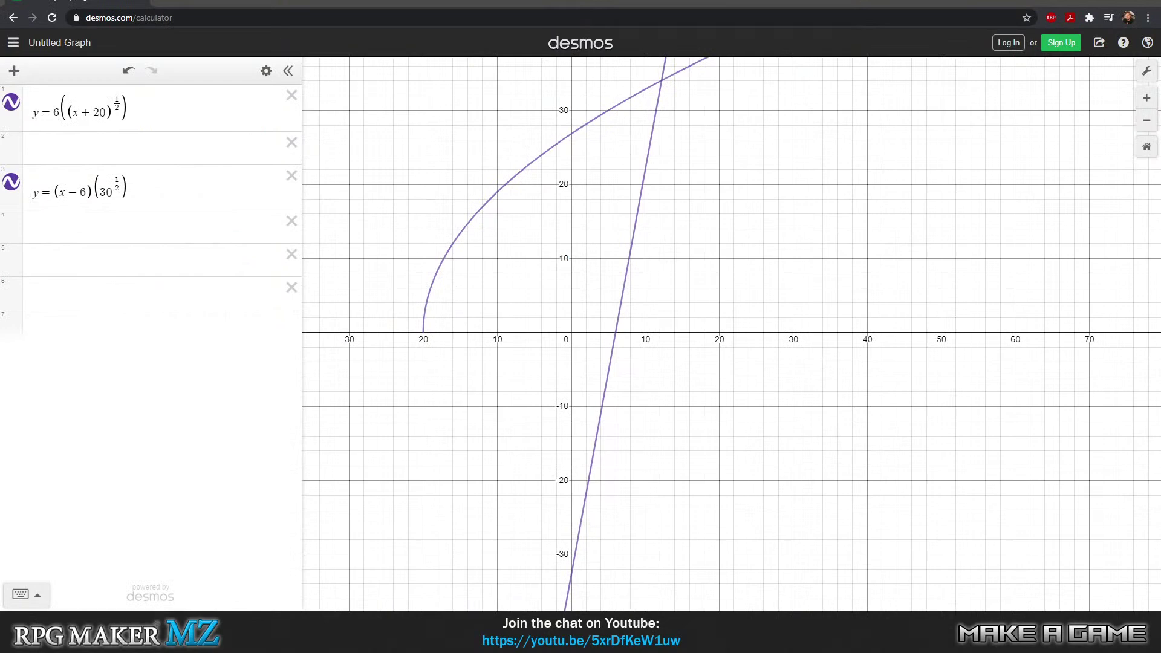
pyautogui.hotkey('alt', 'Tab')
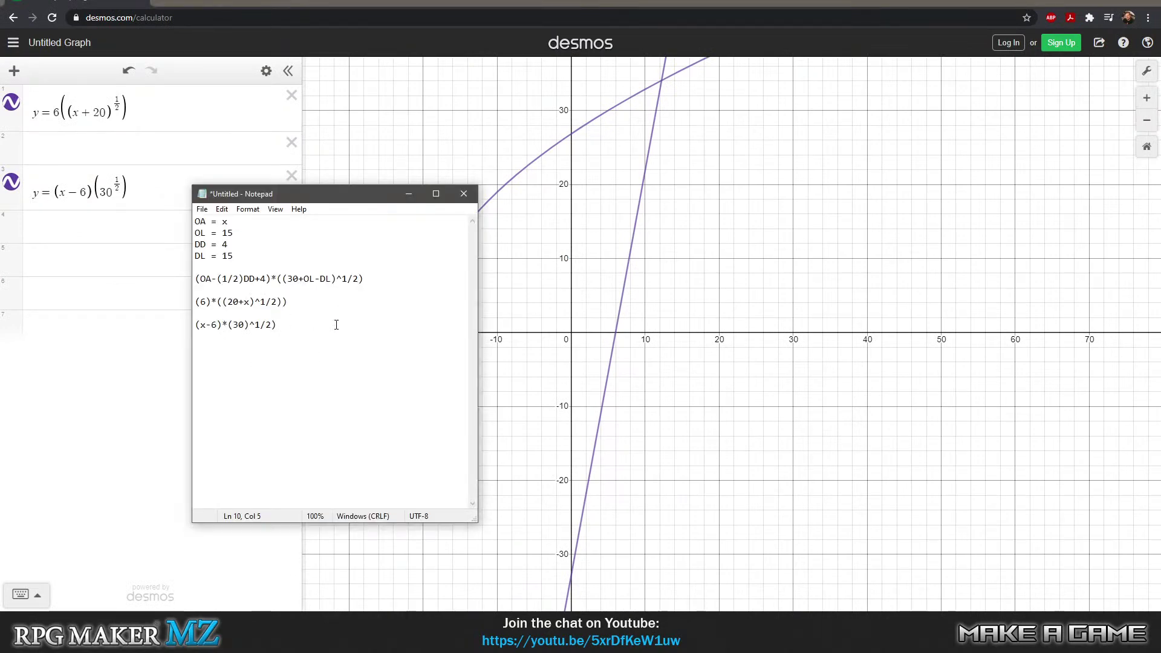
pyautogui.hotkey('alt', 'Tab')
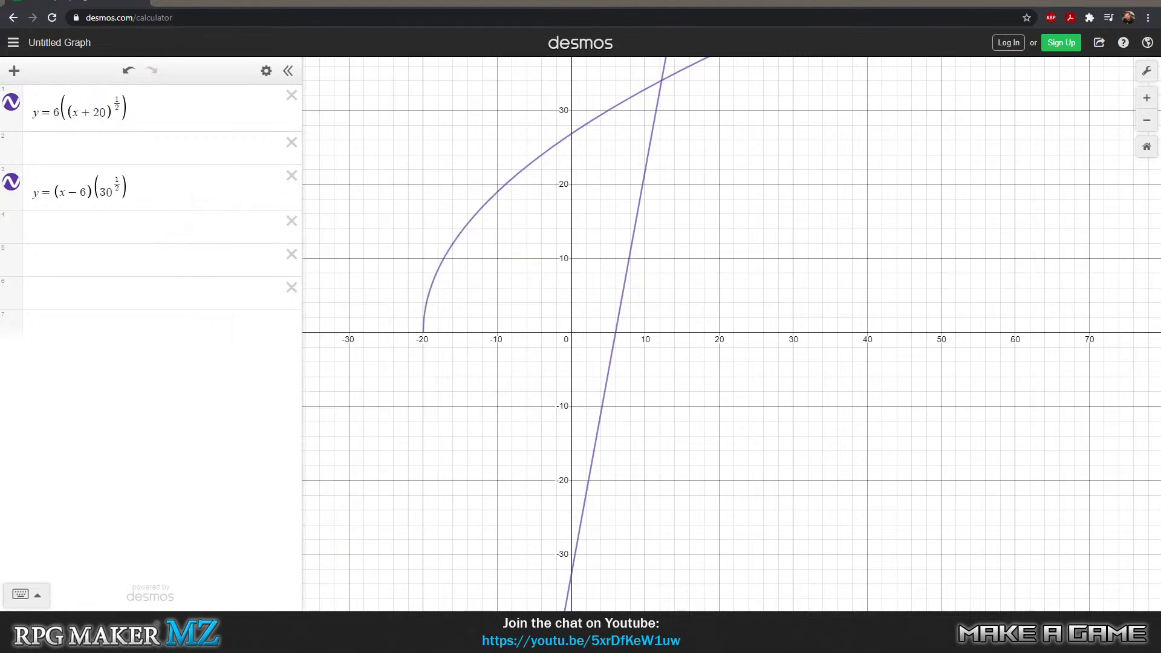
# - Begin E2's new damage formula with (A2 and the C2 defense term, replacing the stray E14 reference
pyautogui.hotkey('alt', 'Tab')
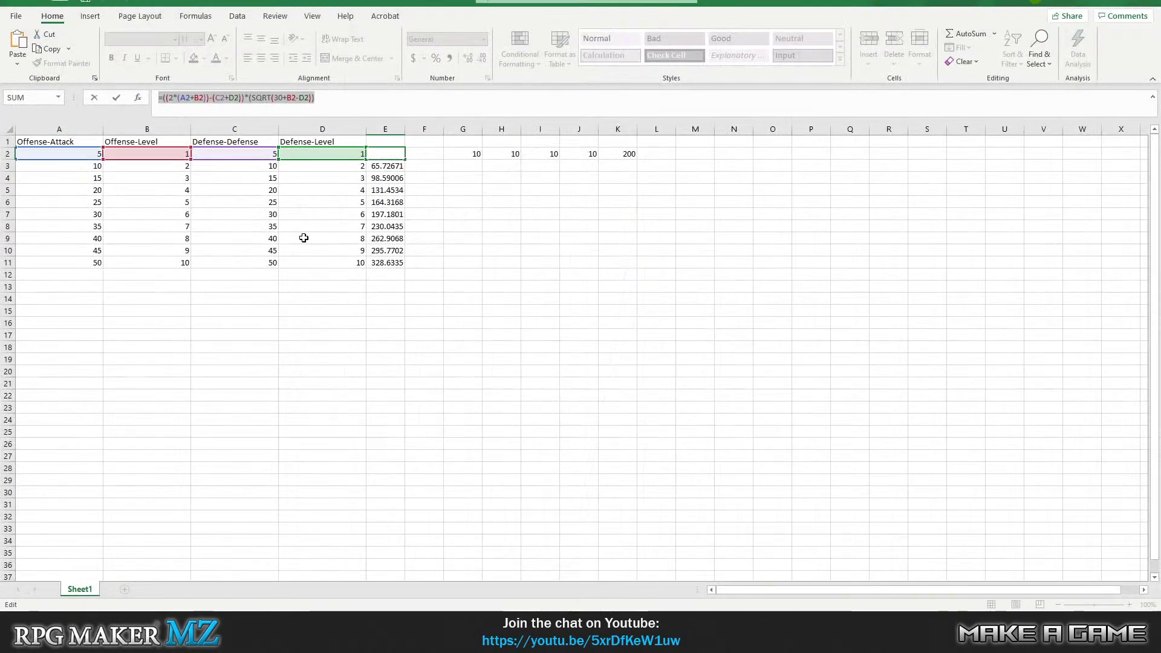
pyautogui.write('=')
pyautogui.click(385, 299)
pyautogui.click(169, 112)
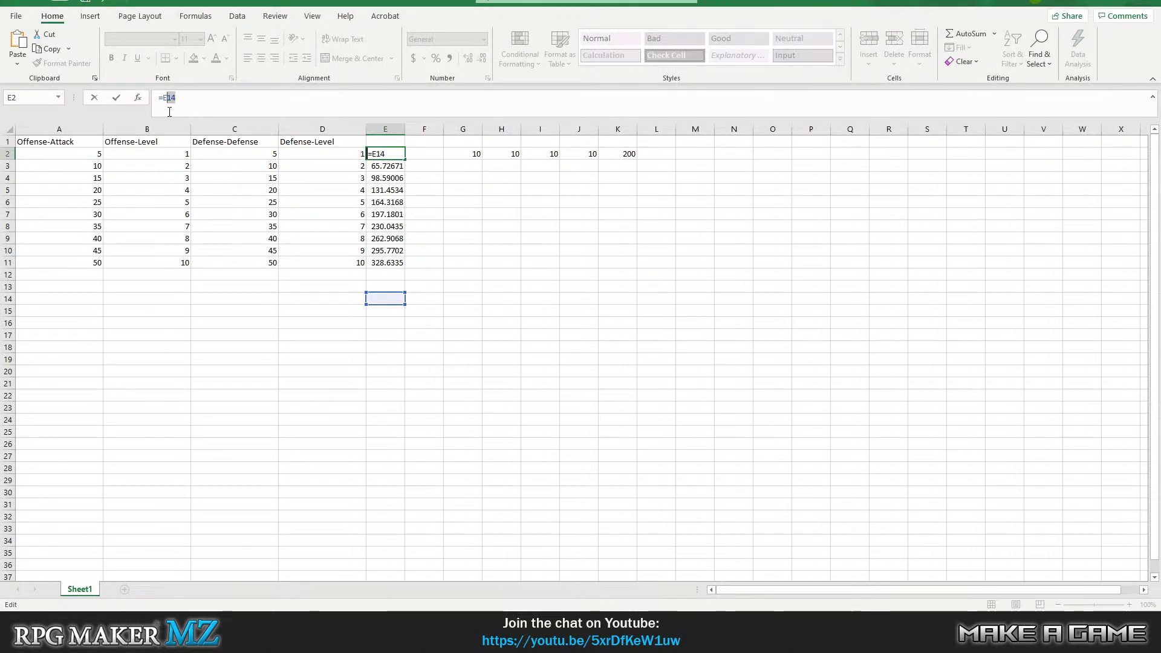
pyautogui.moveTo(177, 97); pyautogui.dragTo(164, 99)
pyautogui.write('(')
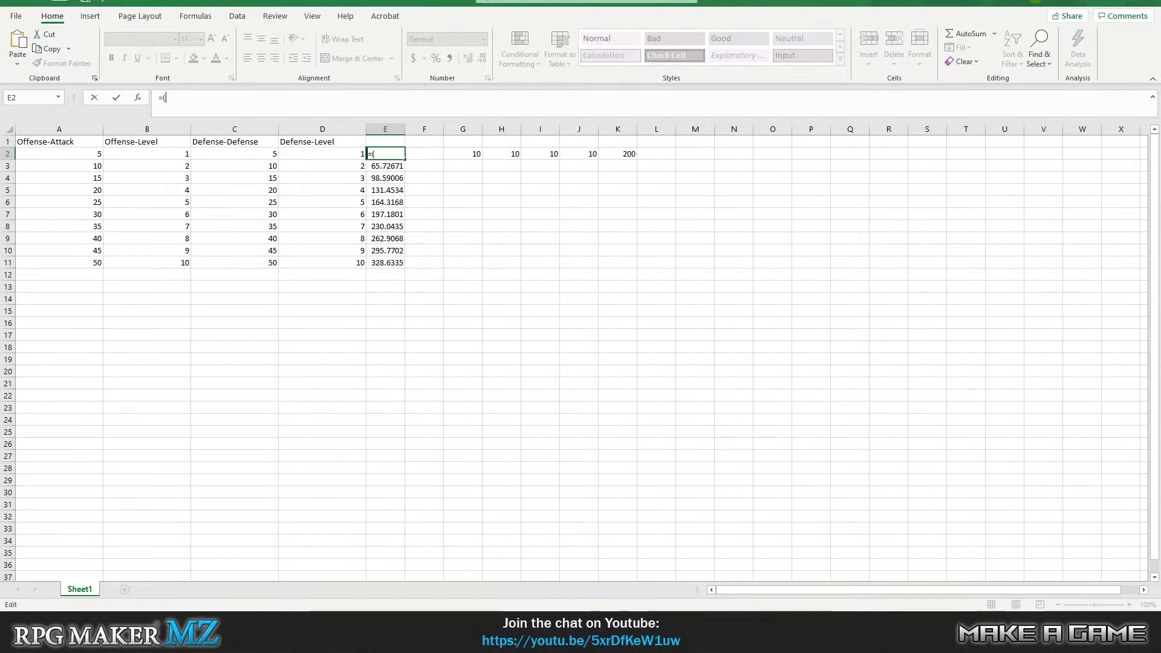
pyautogui.write('A2')
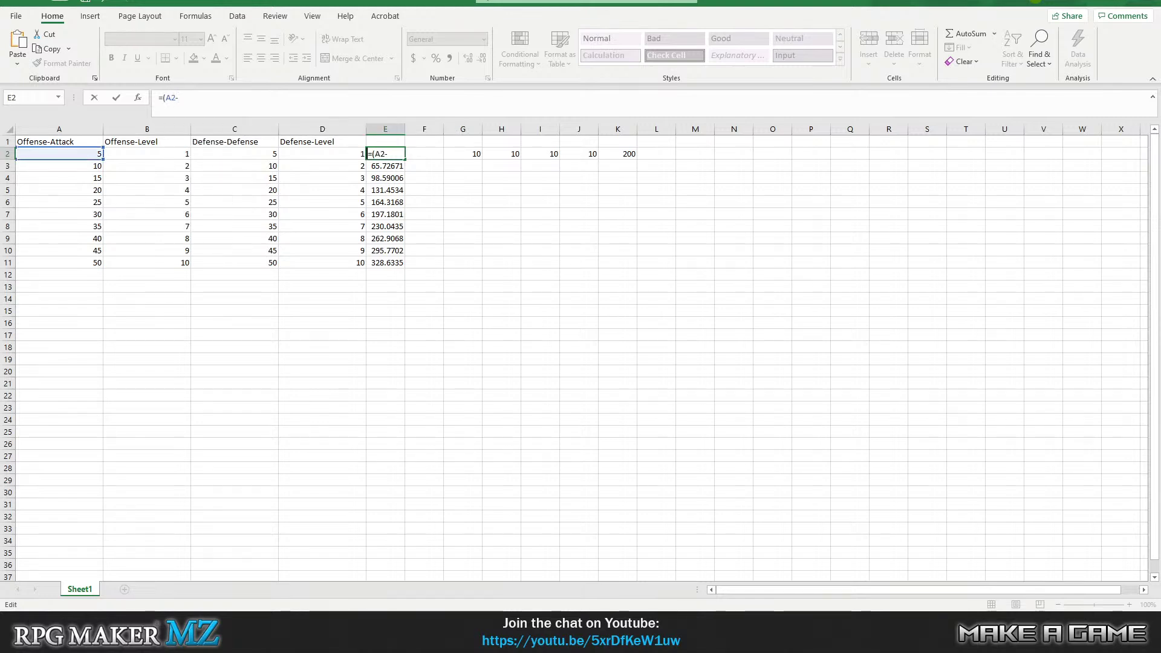
pyautogui.write('-(')
pyautogui.write('0.4')
pyautogui.write('C2')
# - Complete E2 as =(A2-(0.5*C2)+4*(SQRT(30+B2-D2)) and enter it
pyautogui.press('Left')
pyautogui.press('Left')
pyautogui.write('*C2')
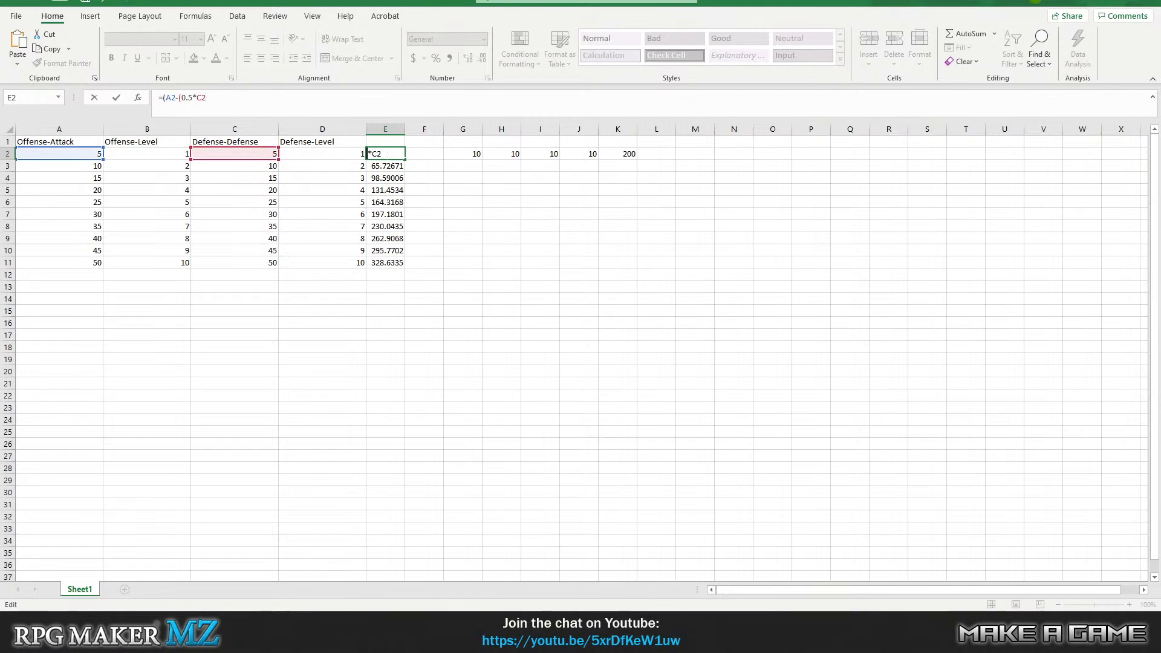
pyautogui.write(')+4*(')
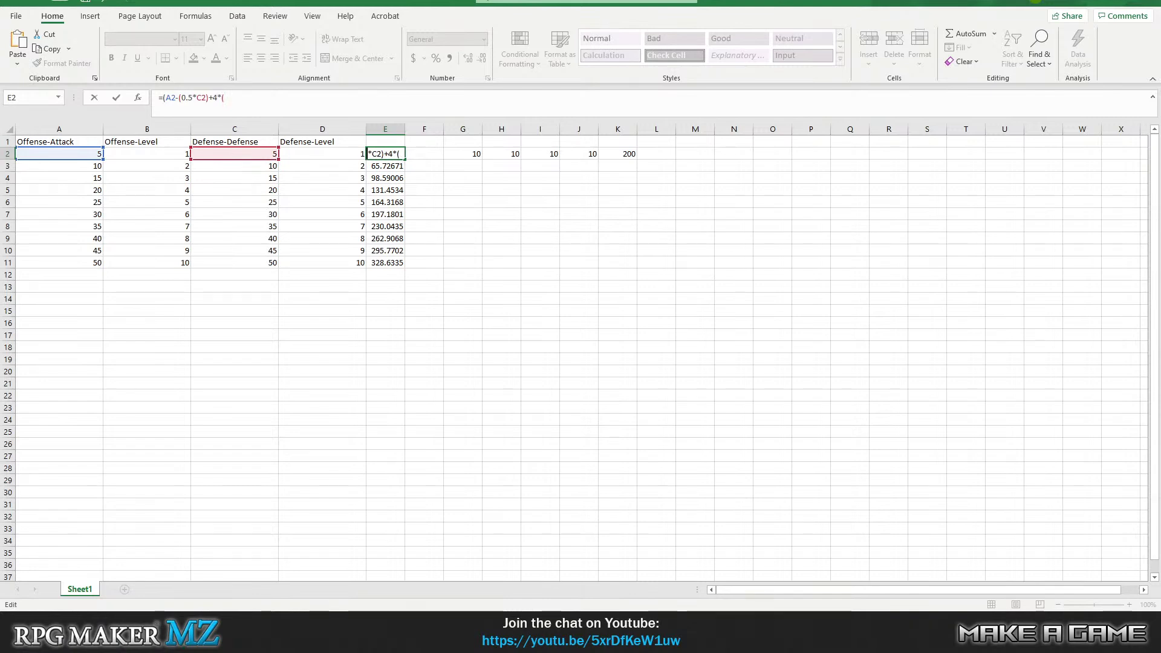
pyautogui.write('3')
pyautogui.write('B2-')
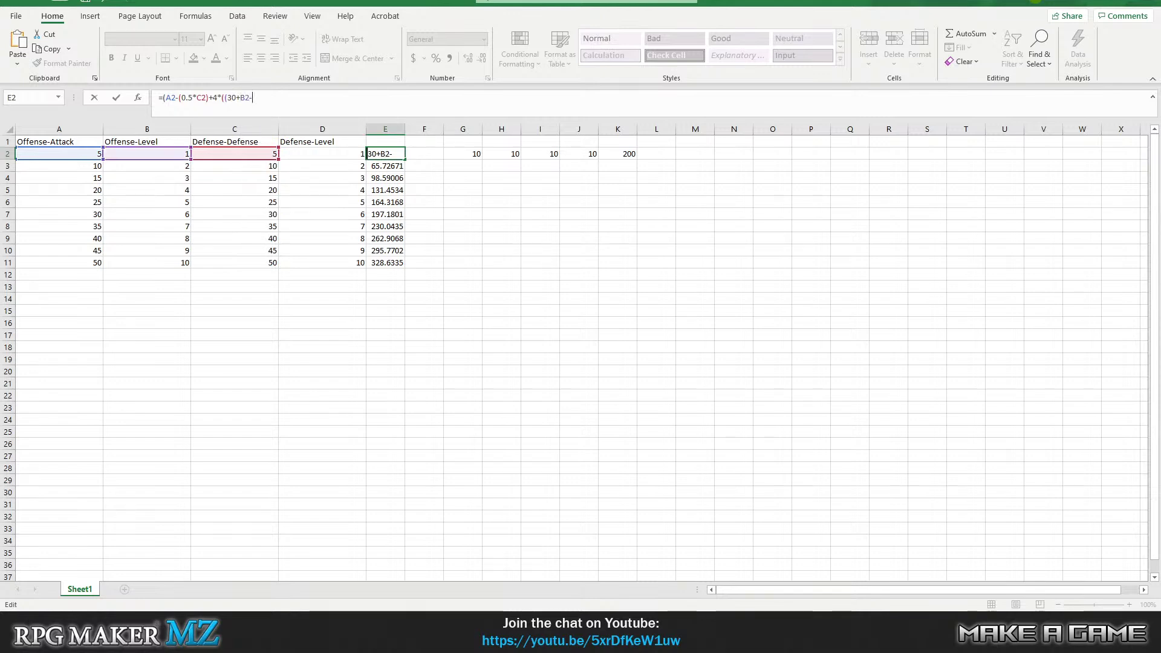
pyautogui.write('D2')
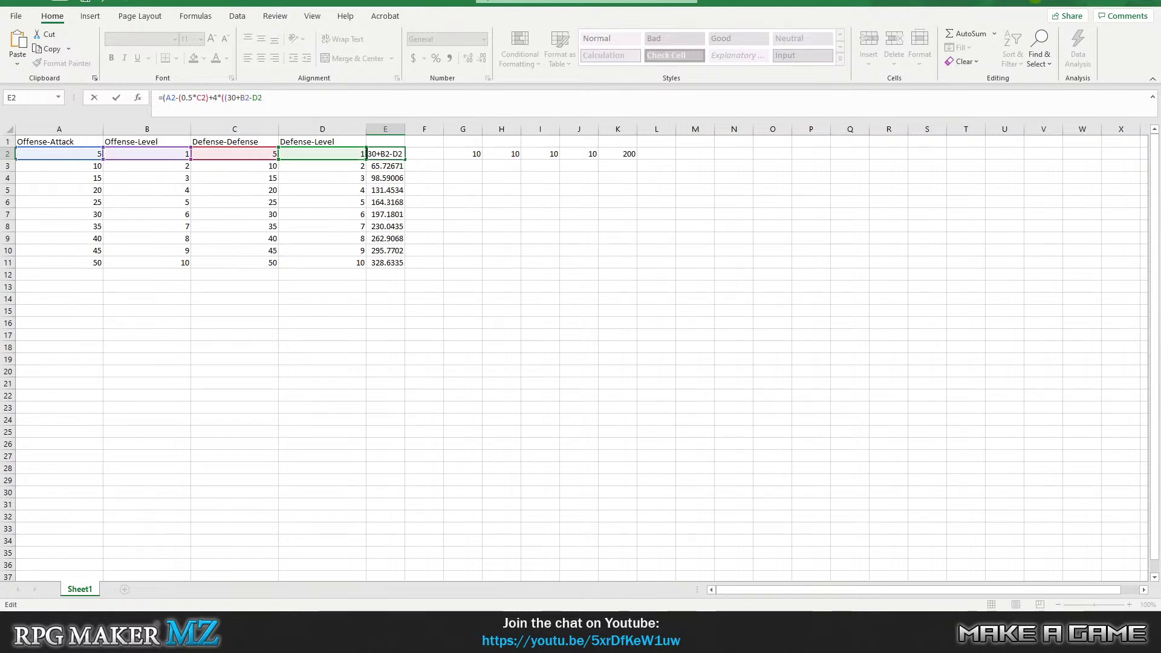
pyautogui.write(')')
pyautogui.press('Left')
pyautogui.press('Left')
pyautogui.press('Left')
pyautogui.press('Left')
pyautogui.press('Left')
pyautogui.press('Left')
pyautogui.press('Left')
pyautogui.press('Left')
pyautogui.press('Left')
pyautogui.press('Left')
pyautogui.press('Left')
pyautogui.write('SQRT')
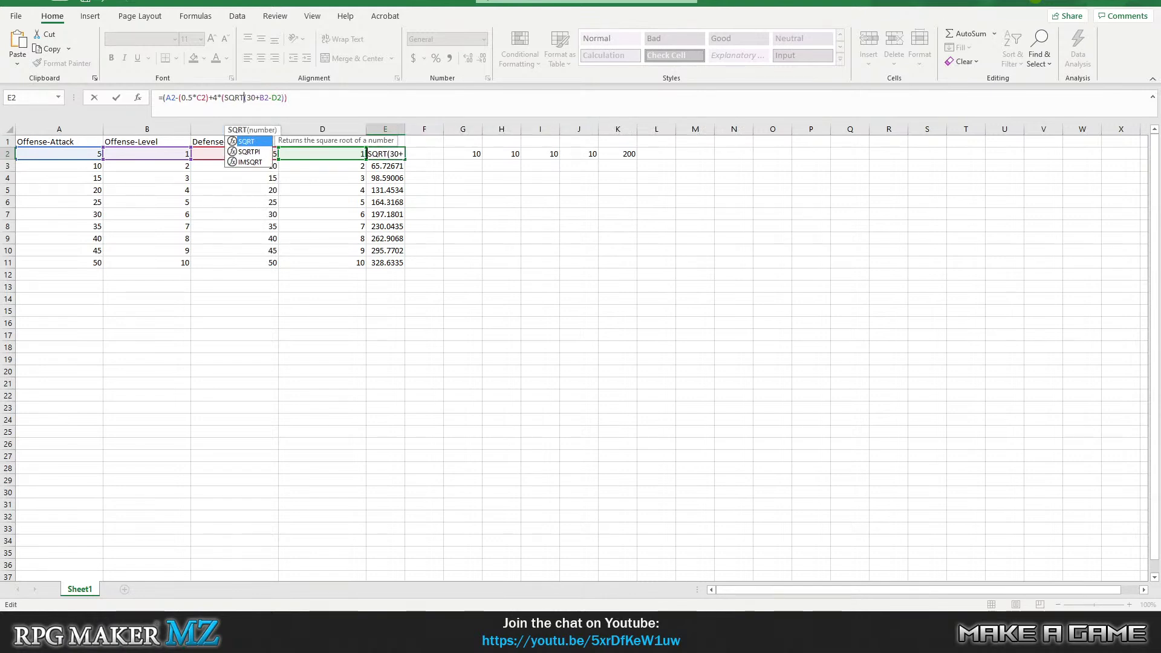
pyautogui.click(311, 96)
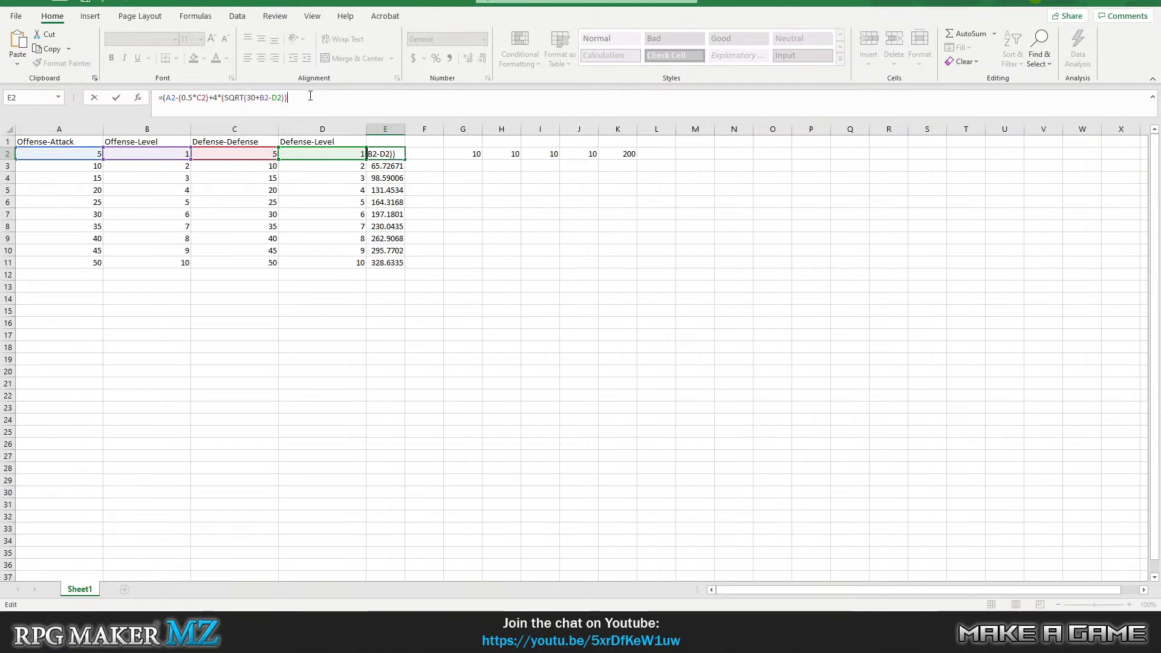
pyautogui.press('Return')
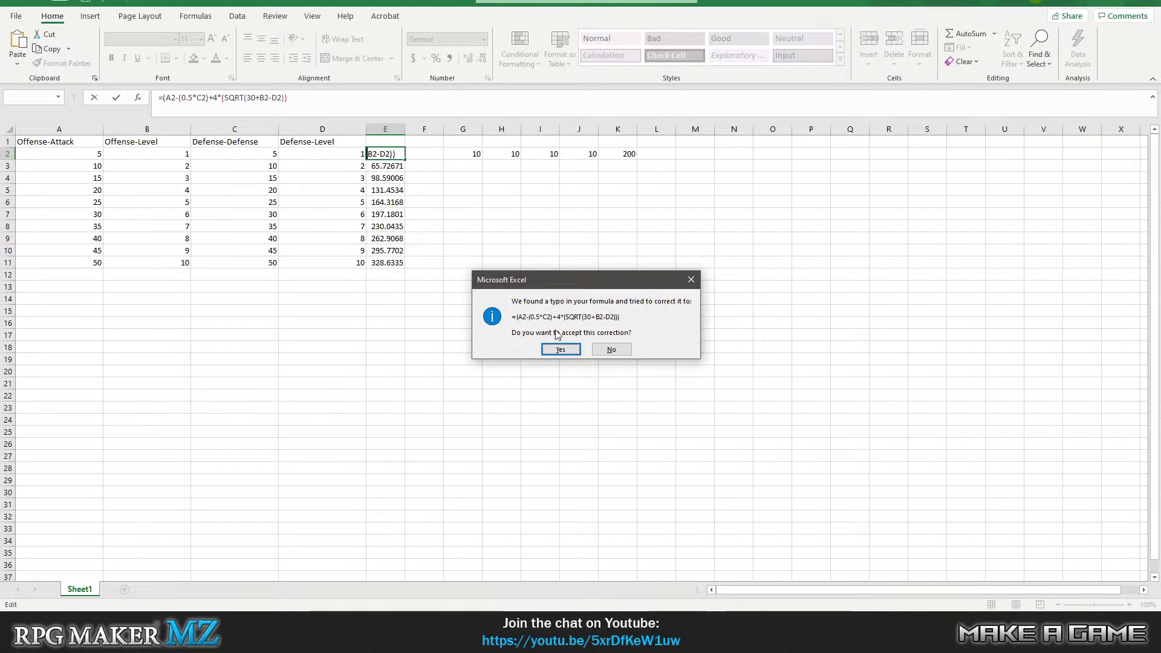
# - Decline Excel's correction and fix E2's brackets to =((A2-(0.5*C2)+4)*(SQRT(30+B2-D2)))
pyautogui.click(607, 354)
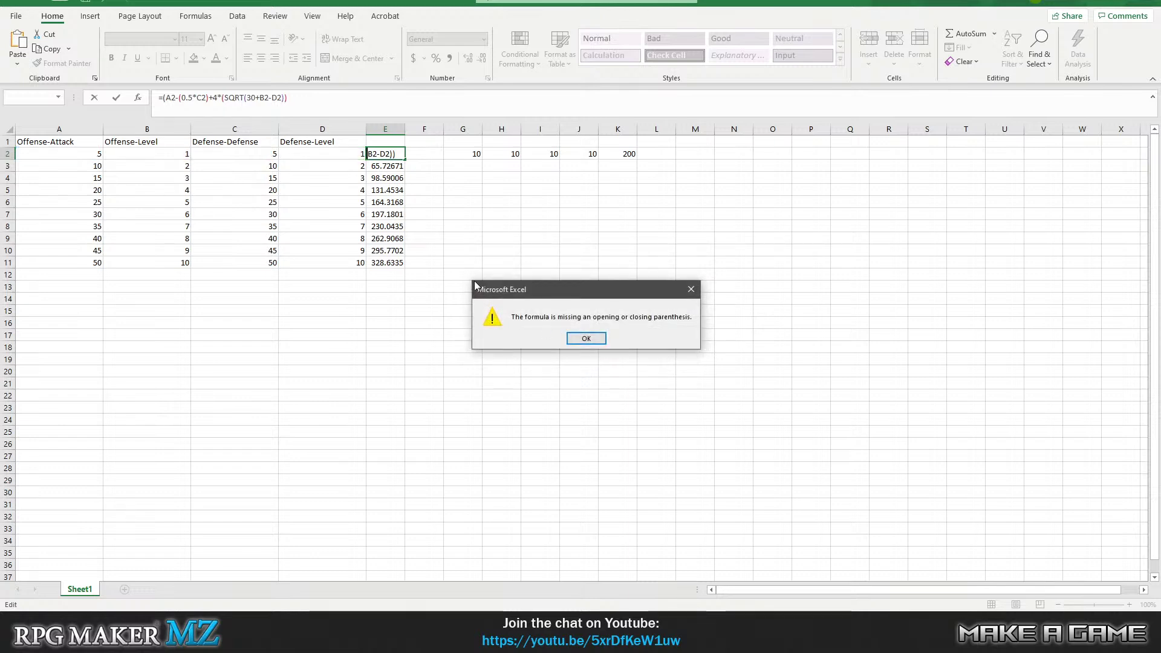
pyautogui.click(592, 339)
pyautogui.click(386, 154)
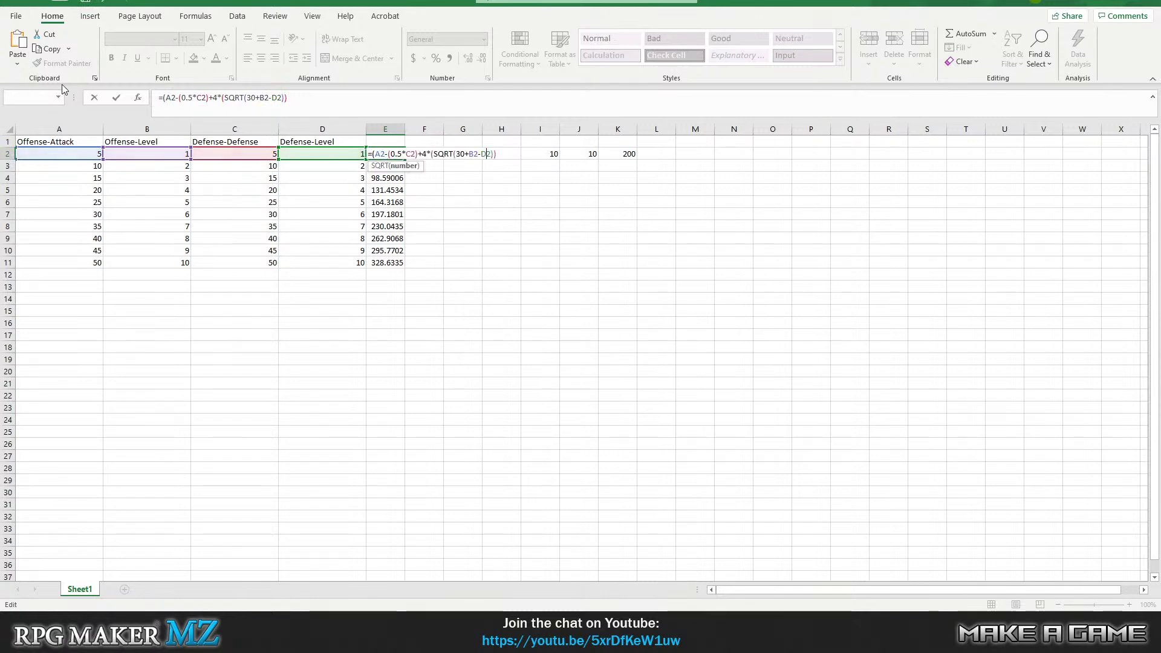
pyautogui.click(165, 92)
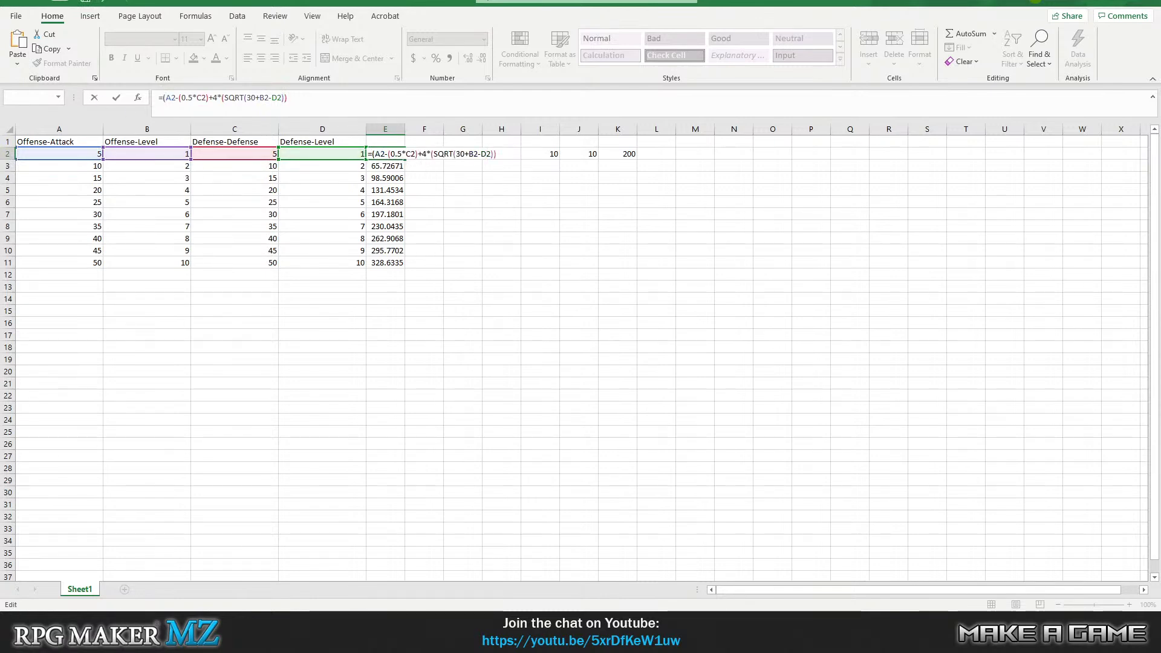
pyautogui.write('(')
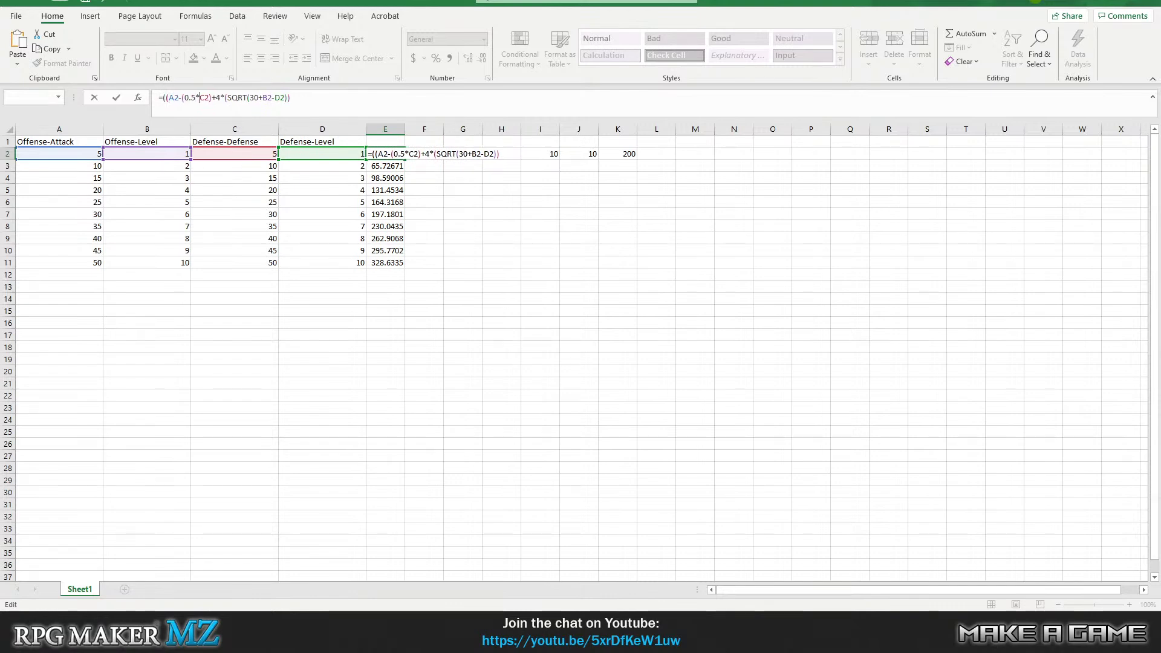
pyautogui.write(')')
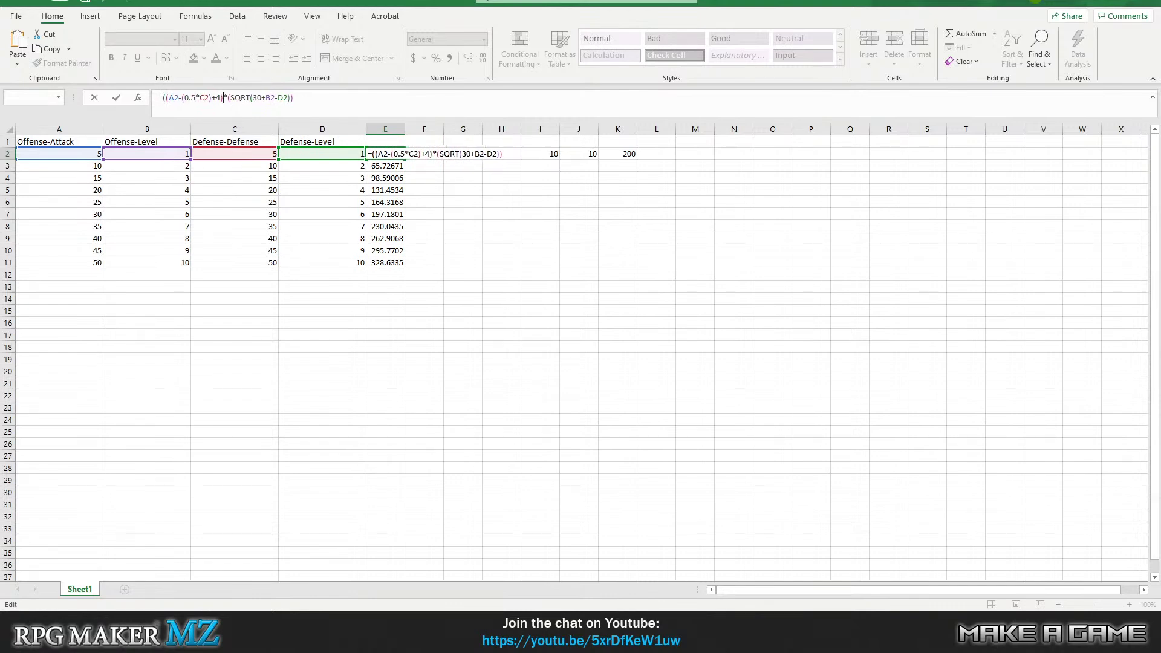
pyautogui.press('Right')
pyautogui.press('Right')
pyautogui.press('Right')
pyautogui.press('Right')
pyautogui.press('Right')
pyautogui.press('Right')
pyautogui.press('Right')
pyautogui.press('Right')
pyautogui.press('Right')
pyautogui.press('Right')
pyautogui.press('Right')
pyautogui.press('Right')
pyautogui.press('Right')
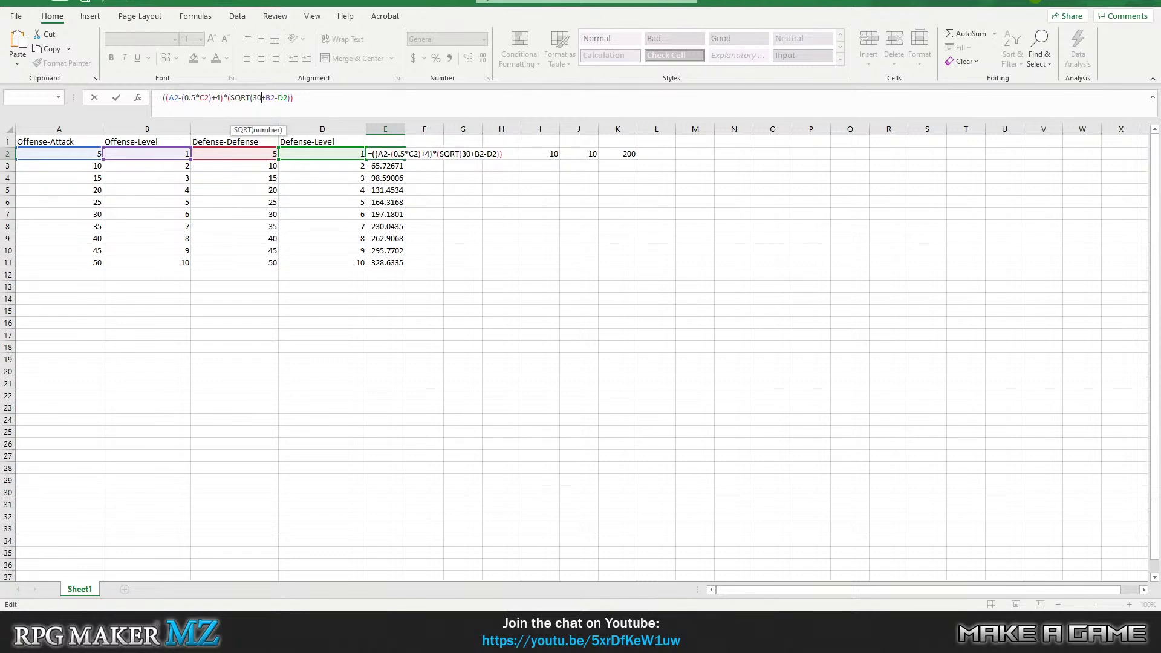
pyautogui.press('Right')
pyautogui.press('Right')
pyautogui.press('Right')
pyautogui.press('Right')
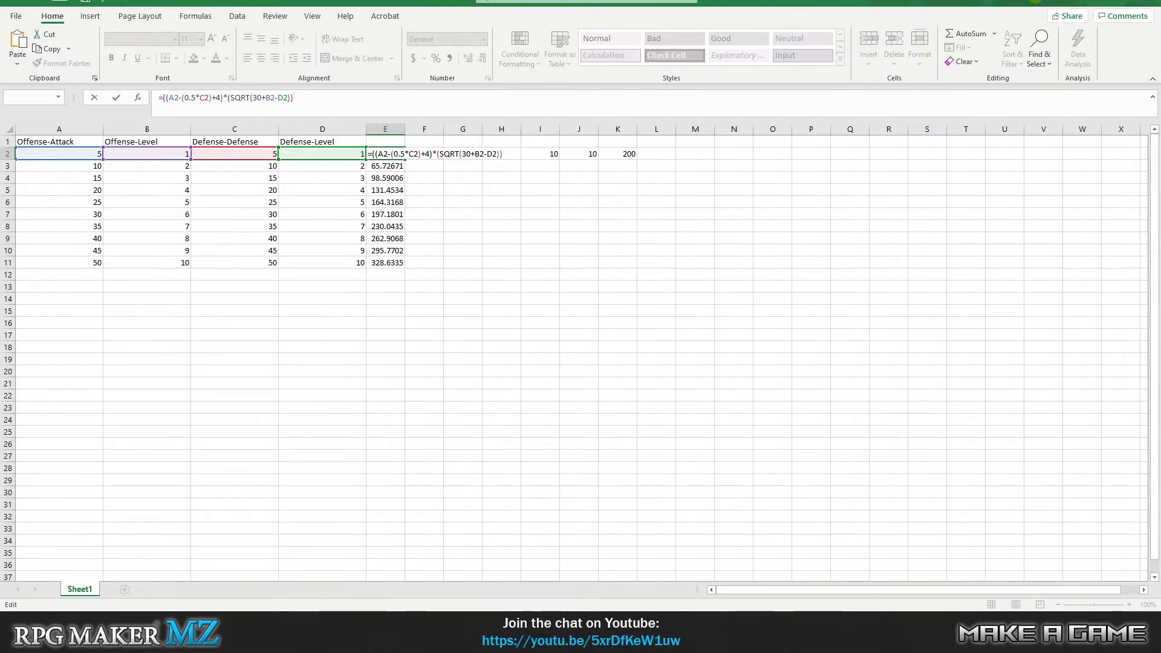
pyautogui.press('Left')
pyautogui.press('Left')
pyautogui.press('Left')
pyautogui.press('Left')
pyautogui.press('Left')
pyautogui.press('Left')
pyautogui.press('Left')
pyautogui.press('Left')
pyautogui.press('Left')
pyautogui.press('Left')
pyautogui.press('Left')
pyautogui.press('Left')
pyautogui.press('Left')
pyautogui.press('Left')
pyautogui.press('Left')
pyautogui.press('Left')
pyautogui.press('Left')
pyautogui.press('Left')
pyautogui.press('Left')
pyautogui.press('Left')
pyautogui.press('Right')
pyautogui.press('Right')
pyautogui.press('Right')
pyautogui.press('Right')
pyautogui.press('Right')
pyautogui.press('Right')
pyautogui.press('Right')
pyautogui.press('Right')
pyautogui.press('Right')
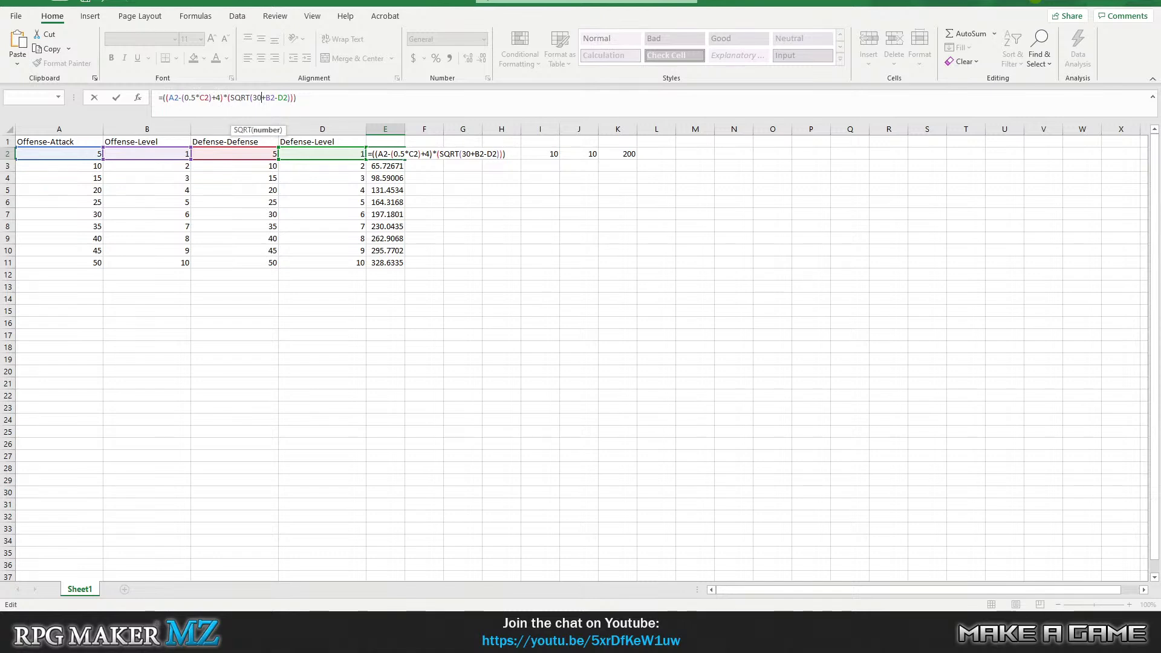
pyautogui.press('Right')
pyautogui.press('Right')
pyautogui.press('Right')
pyautogui.press('Right')
pyautogui.press('Right')
pyautogui.hotkey('ctrl', 'Return')
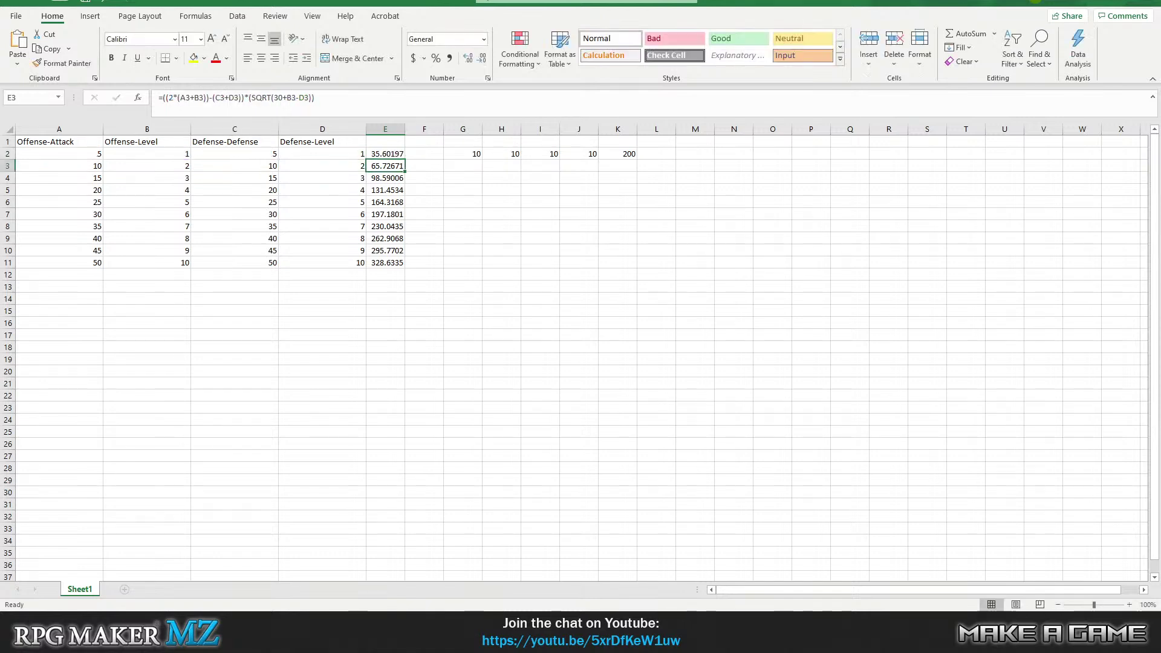
# - Copy E2's formula down E3:E11 and into K2
pyautogui.click(476, 201)
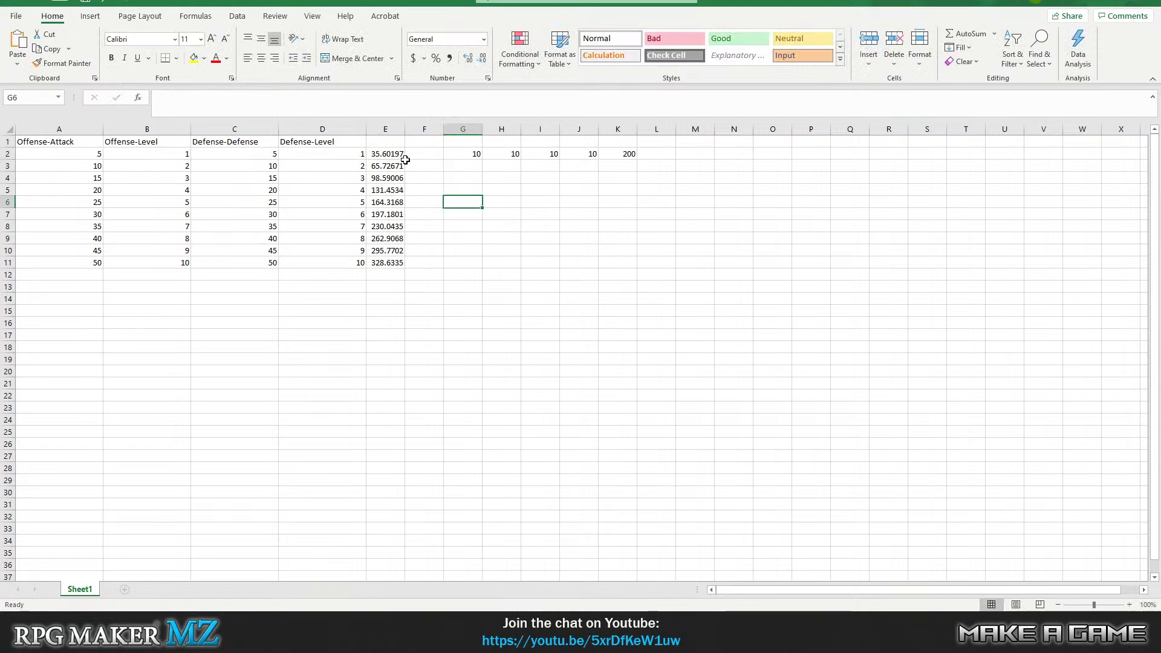
pyautogui.click(395, 157)
pyautogui.hotkey('ctrl', 'c')
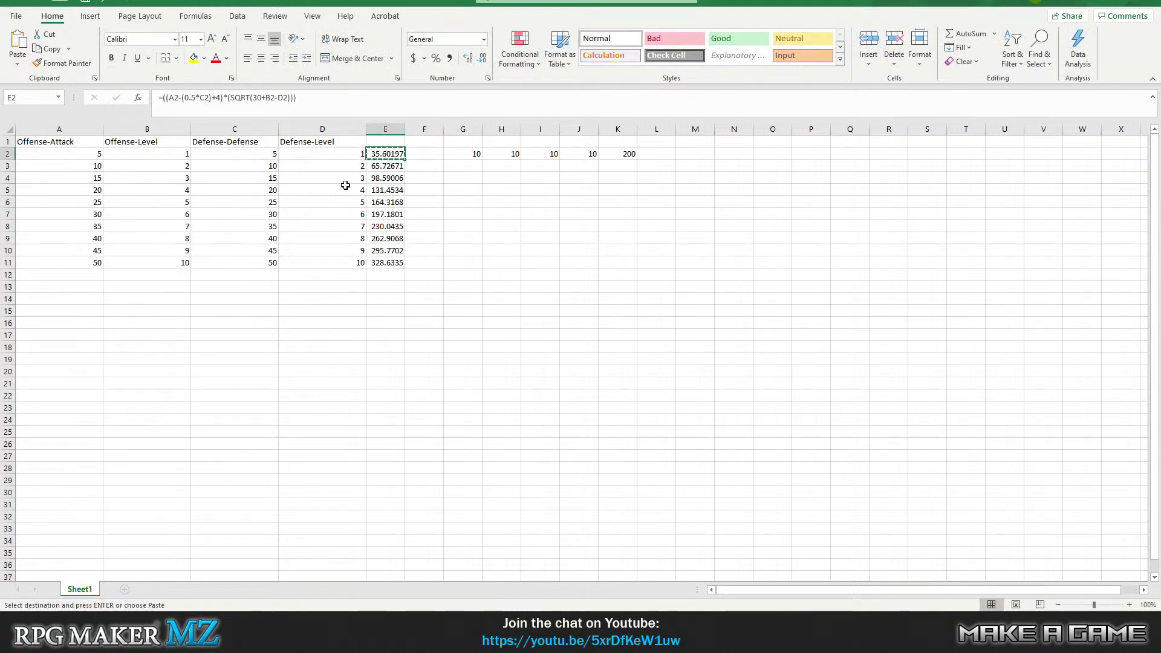
pyautogui.moveTo(377, 170); pyautogui.dragTo(384, 262)
pyautogui.hotkey('ctrl', 'v')
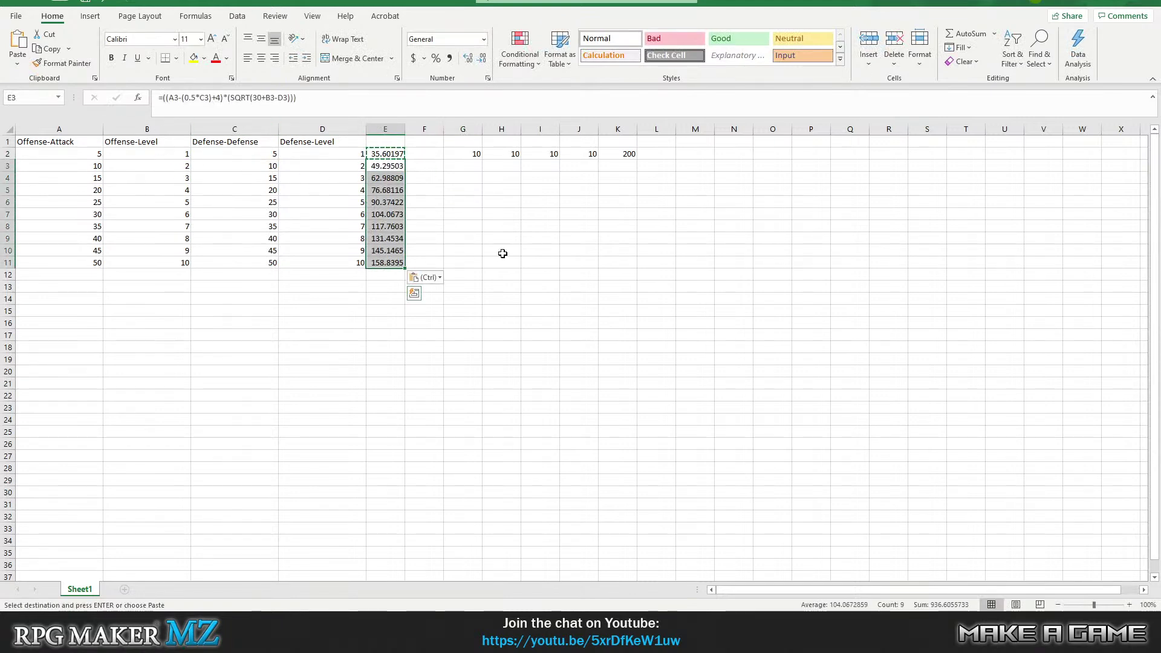
pyautogui.click(501, 237)
pyautogui.click(392, 157)
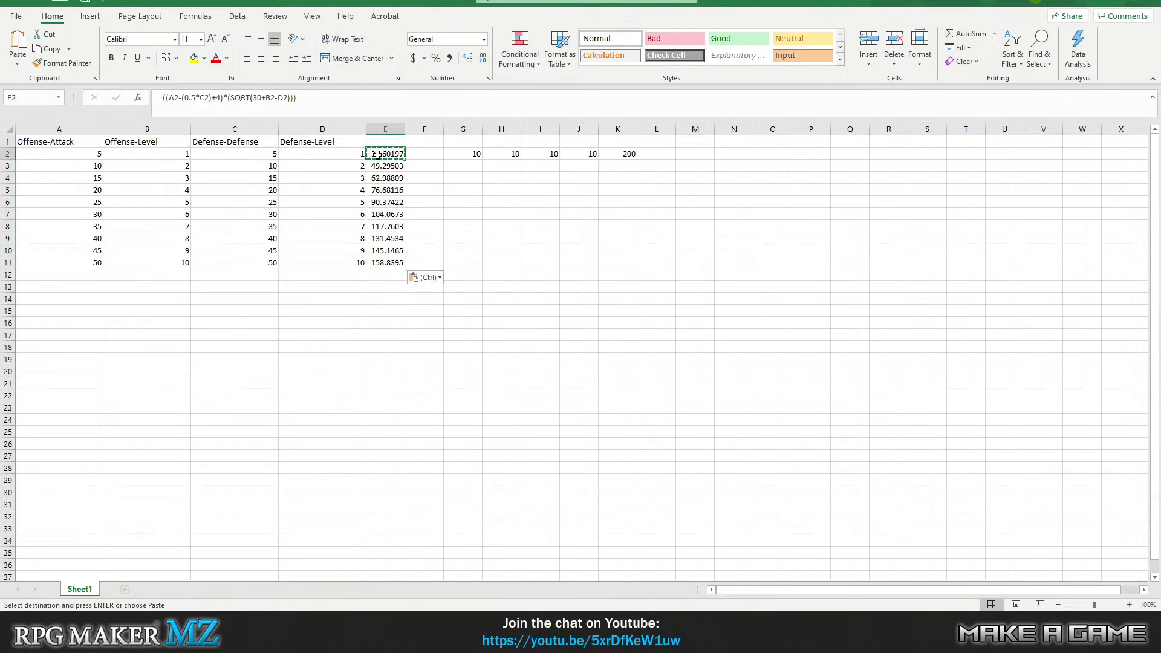
pyautogui.click(629, 154)
pyautogui.hotkey('ctrl', 'v')
pyautogui.click(552, 215)
# - Look over row 2's test values and select the attack values A2:A11
pyautogui.click(491, 155)
pyautogui.click(472, 155)
pyautogui.click(505, 161)
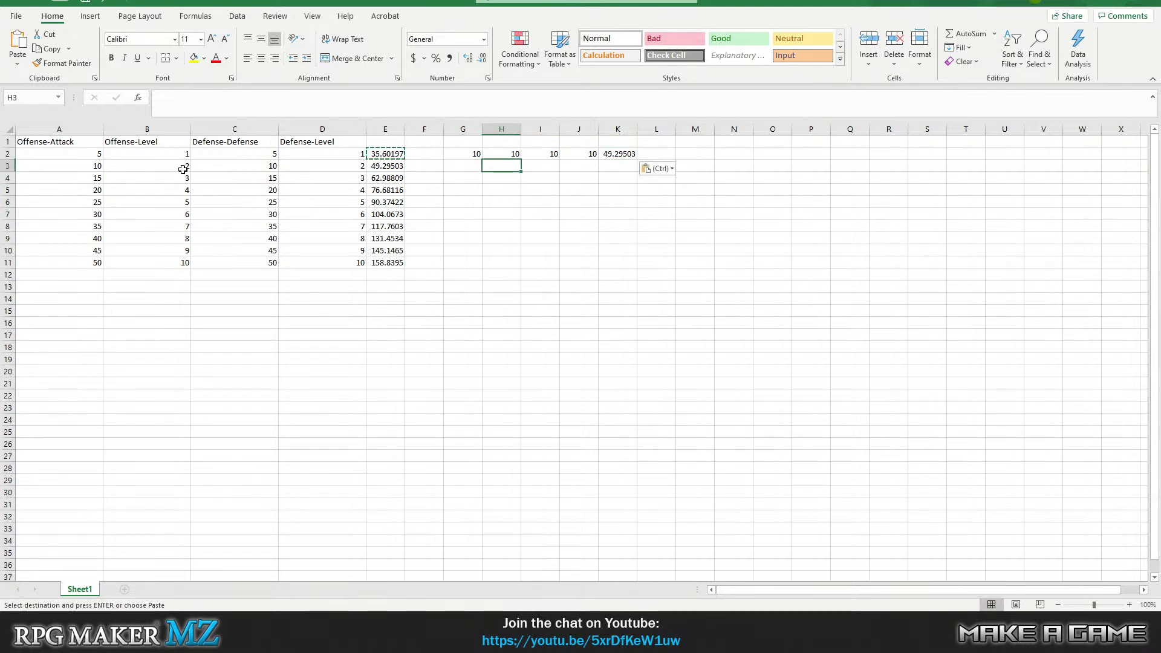
pyautogui.moveTo(90, 156); pyautogui.dragTo(72, 261)
# - Fill the Offense-Attack cells A2:A11 with the values 1 through 10
pyautogui.write('1')
pyautogui.press('Return')
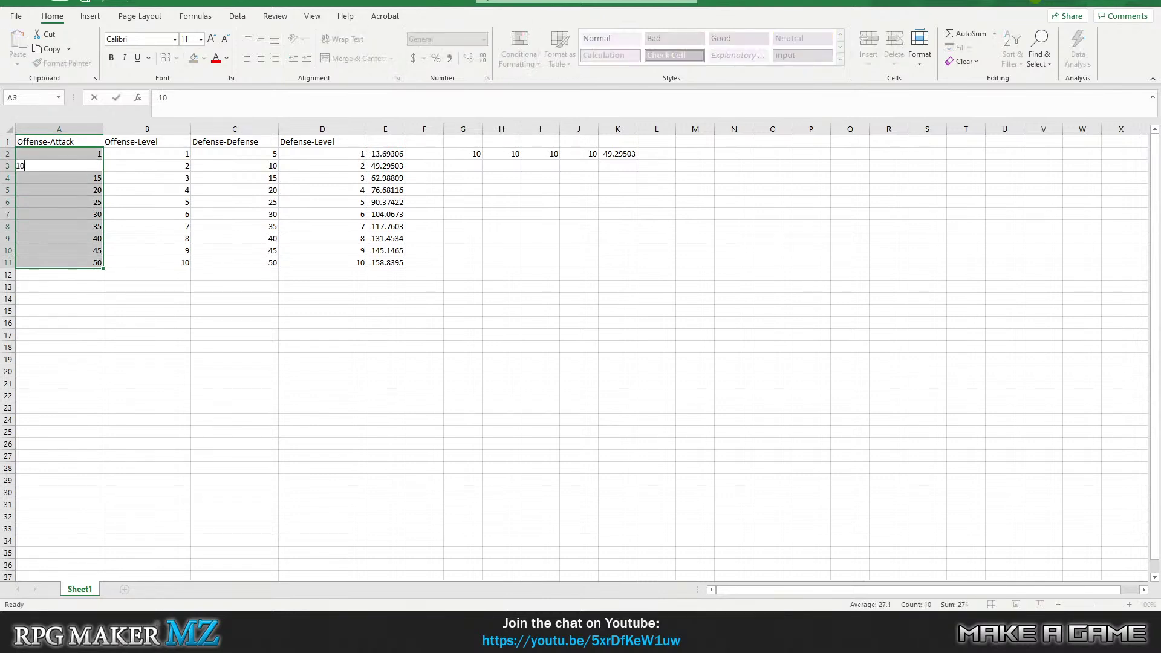
pyautogui.write('2')
pyautogui.press('Return')
pyautogui.write('3')
pyautogui.press('Return')
pyautogui.write('4')
pyautogui.press('Return')
pyautogui.write('5')
pyautogui.press('Return')
pyautogui.write('6')
pyautogui.press('Return')
pyautogui.write('7')
pyautogui.press('Return')
pyautogui.write('8')
pyautogui.press('Return')
pyautogui.write('9')
pyautogui.press('Return')
pyautogui.write('10')
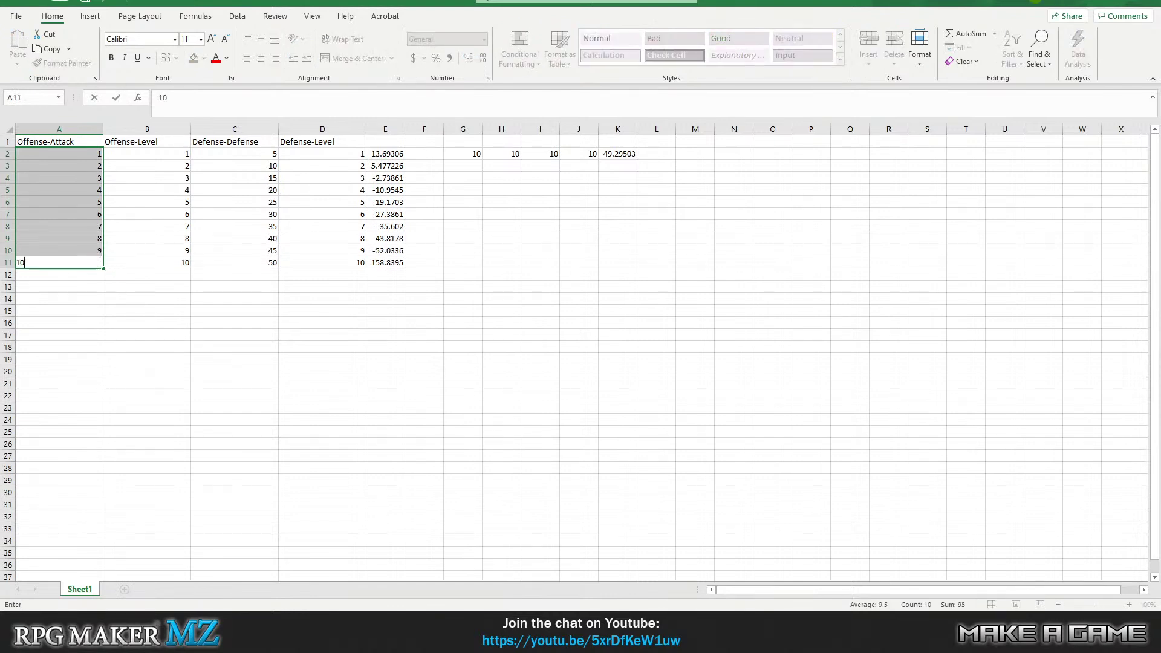
pyautogui.press('Return')
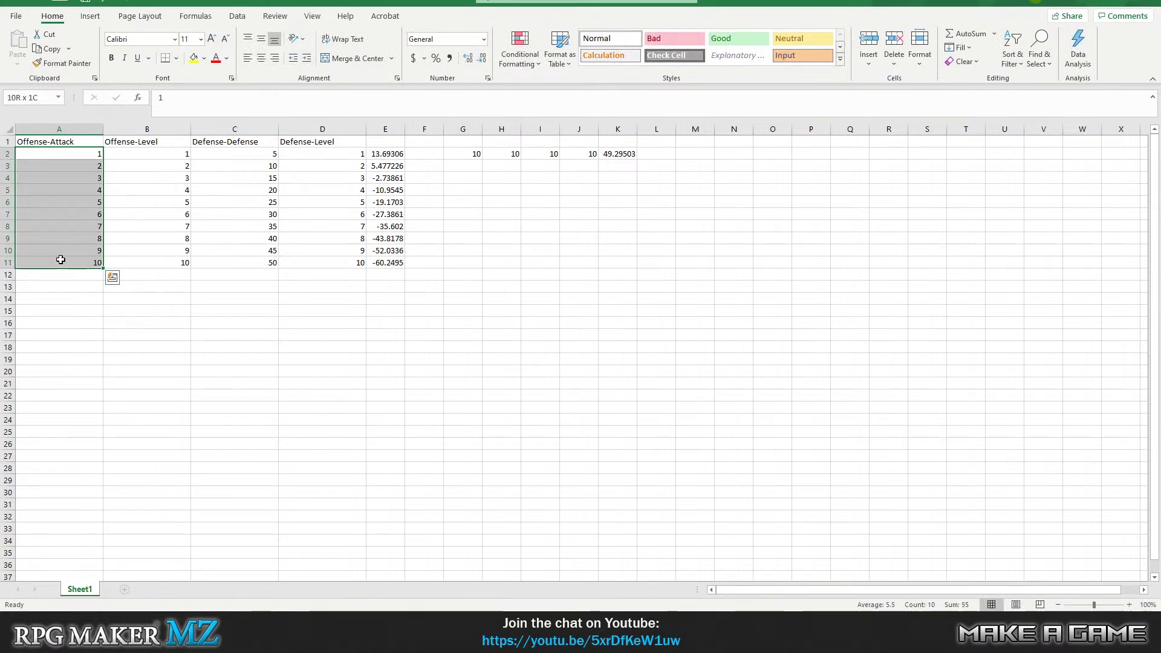
# - Copy the 1–10 values into the Defense-Defense cells C2:C11
pyautogui.hotkey('ctrl', 'c')
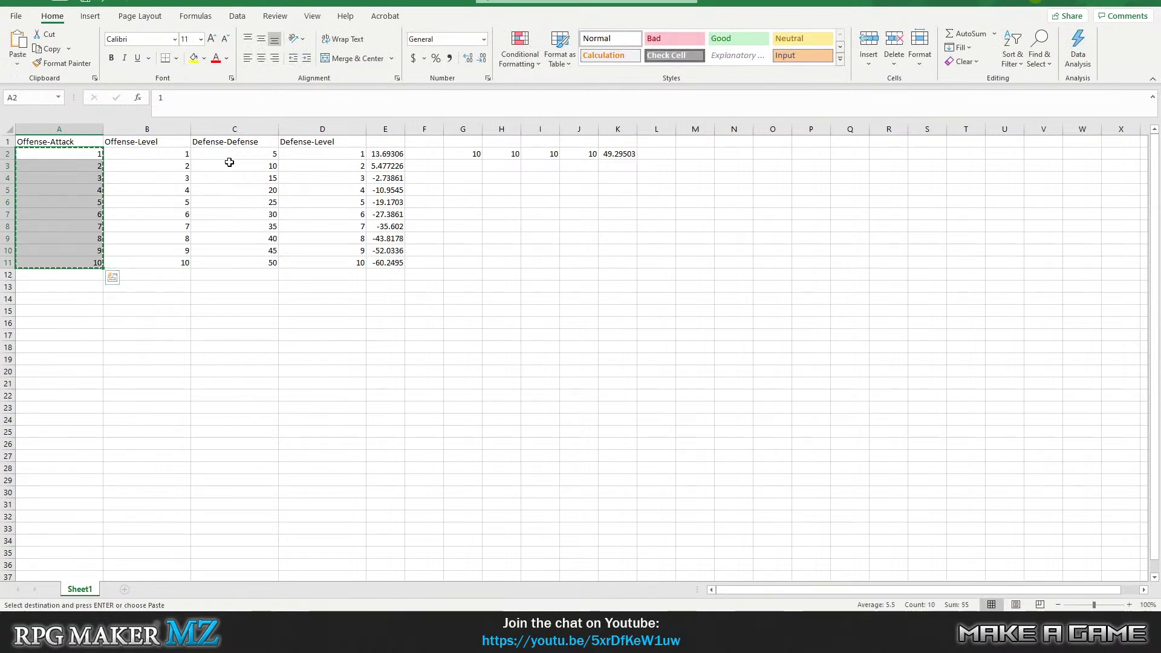
pyautogui.moveTo(246, 155); pyautogui.dragTo(242, 263)
pyautogui.hotkey('ctrl', 'v')
pyautogui.click(386, 298)
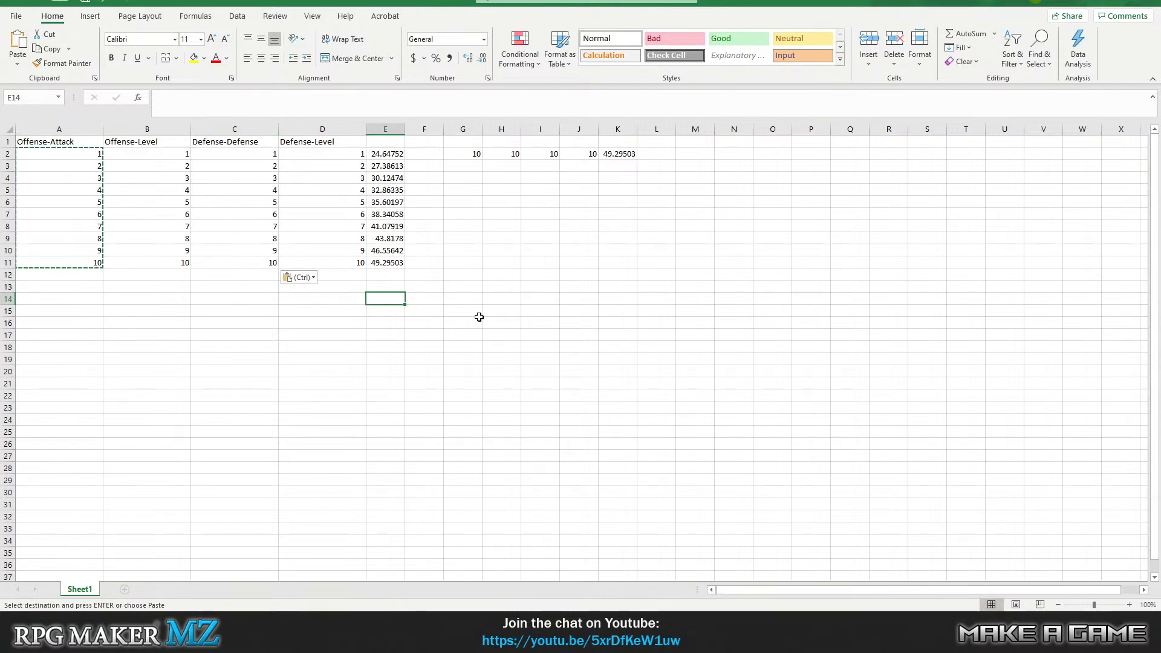
pyautogui.click(512, 262)
pyautogui.click(486, 228)
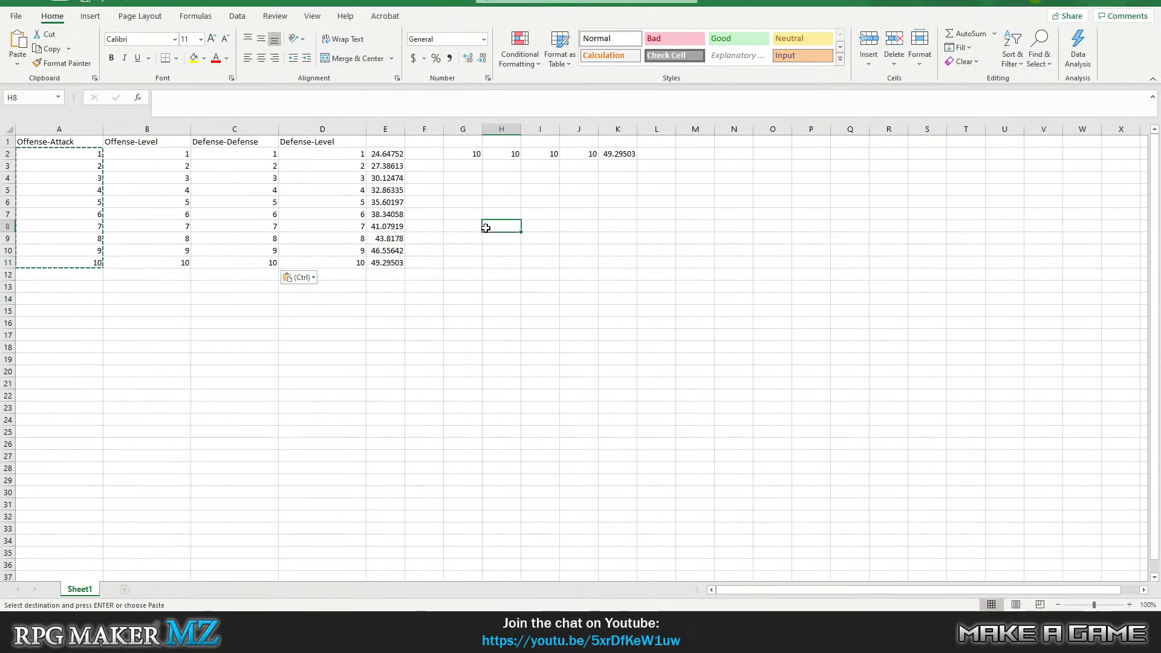
# - Set test input G2 to 1 and review the row 2 values and the K2 result
pyautogui.click(474, 152)
pyautogui.write('1')
pyautogui.press('Return')
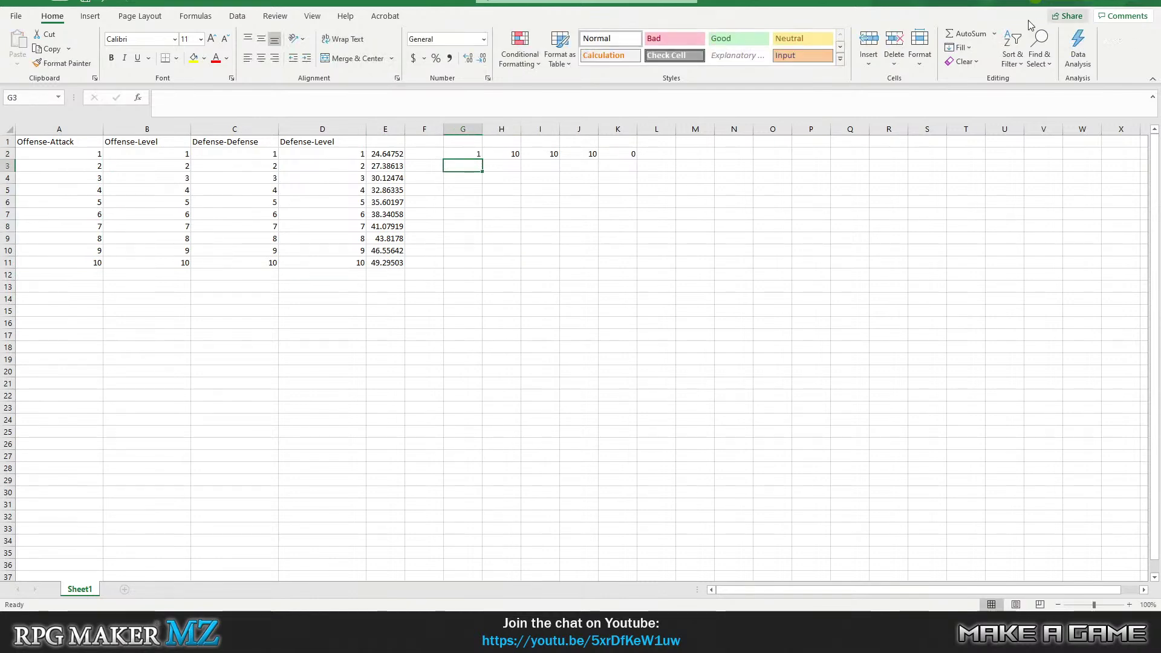
pyautogui.click(548, 153)
pyautogui.click(614, 161)
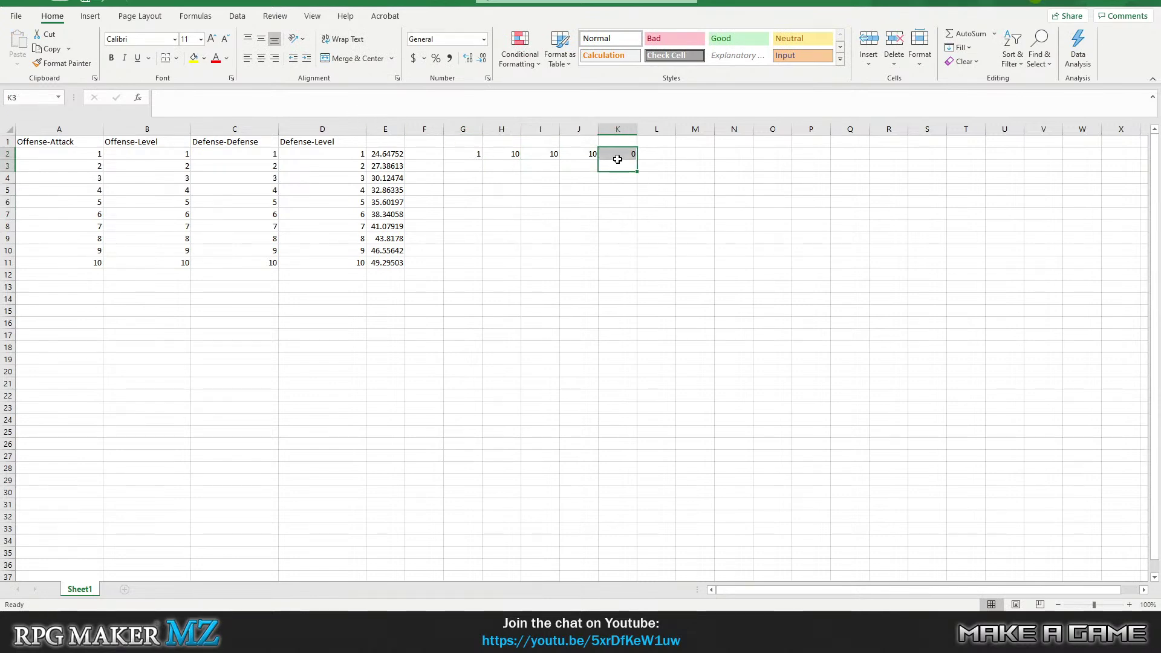
pyautogui.click(514, 165)
pyautogui.click(479, 154)
pyautogui.click(538, 155)
pyautogui.click(471, 156)
# - Try H2 test values of 15, 10 and then 30
pyautogui.click(506, 153)
pyautogui.write('15')
pyautogui.press('Return')
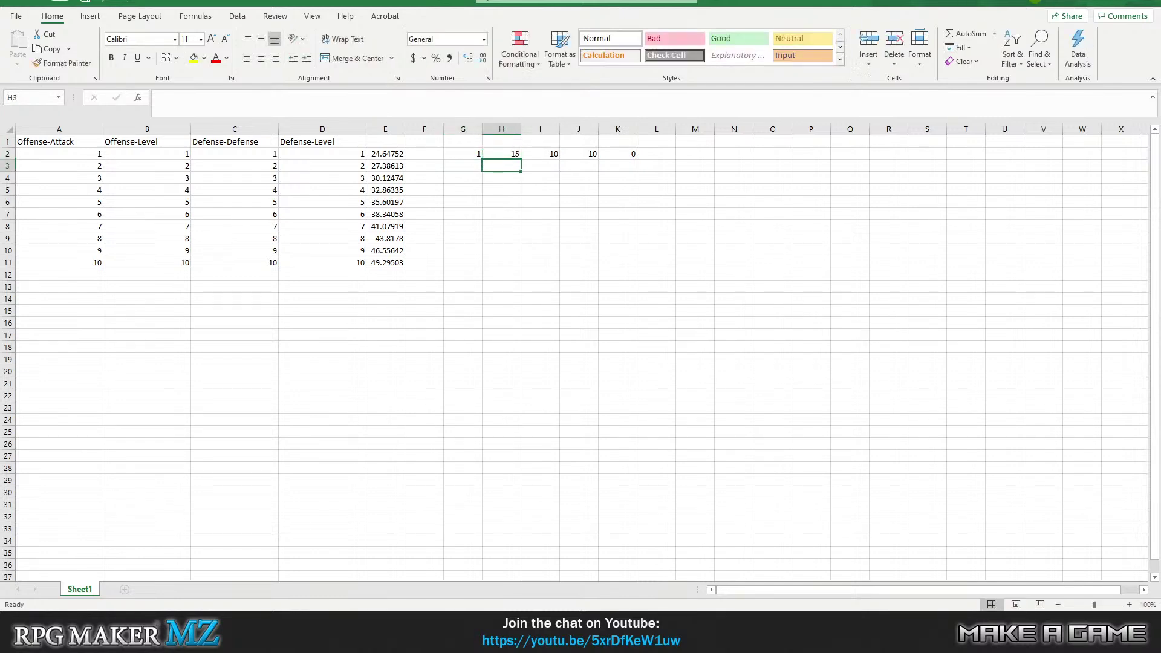
pyautogui.click(493, 153)
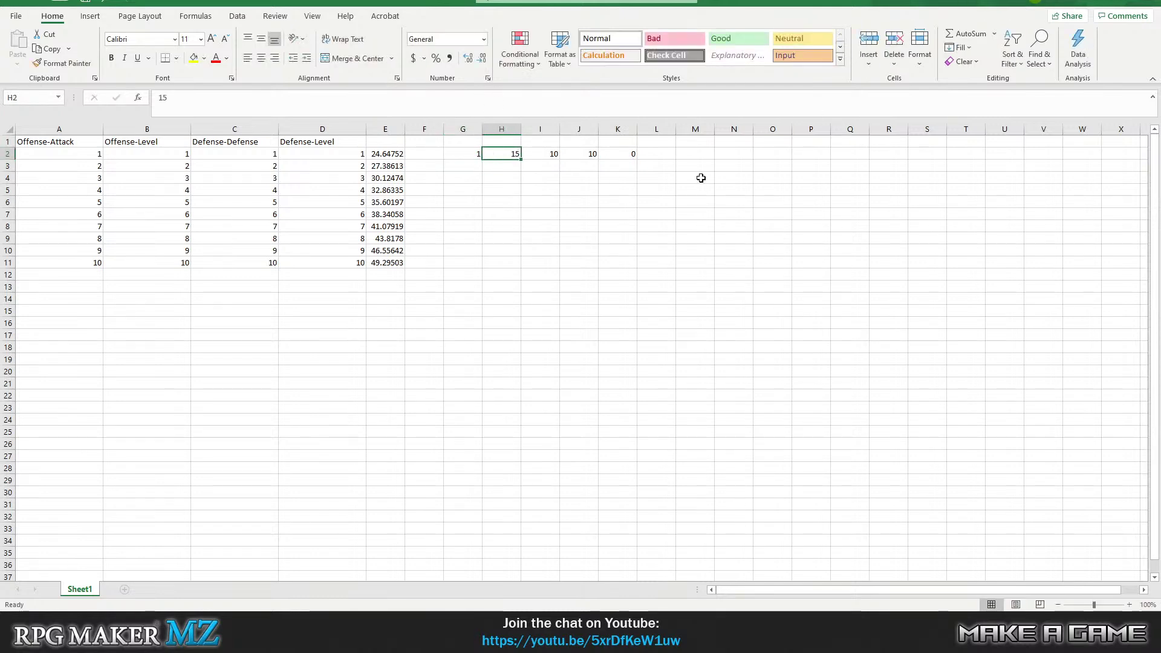
pyautogui.write('0')
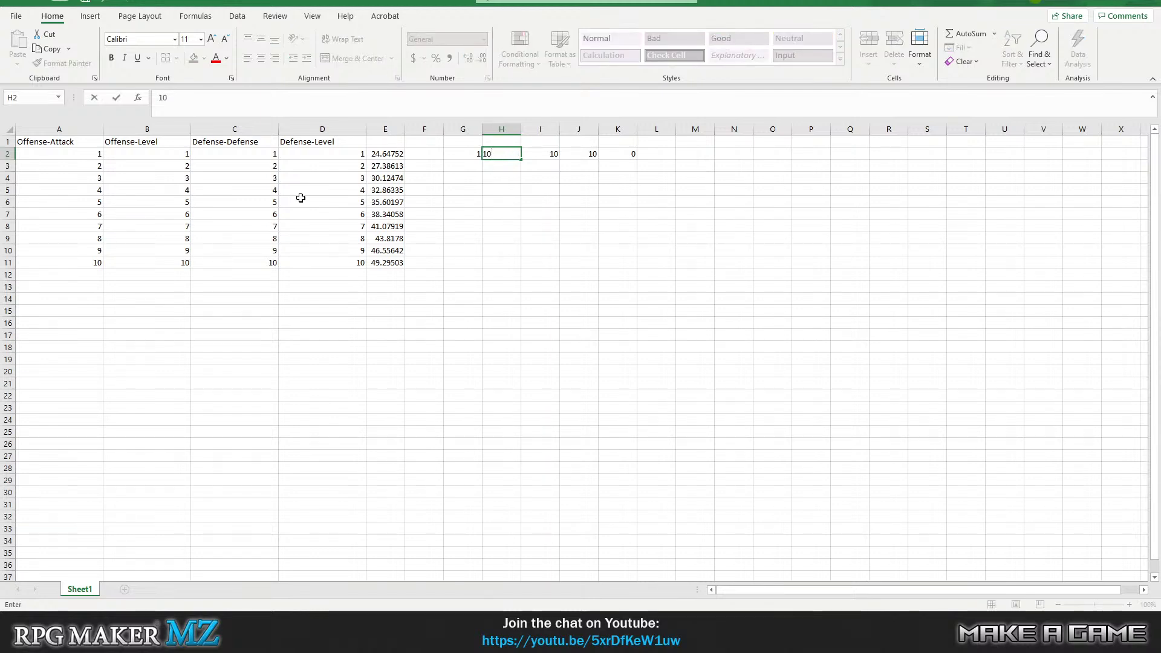
pyautogui.click(540, 227)
pyautogui.click(540, 250)
pyautogui.click(460, 156)
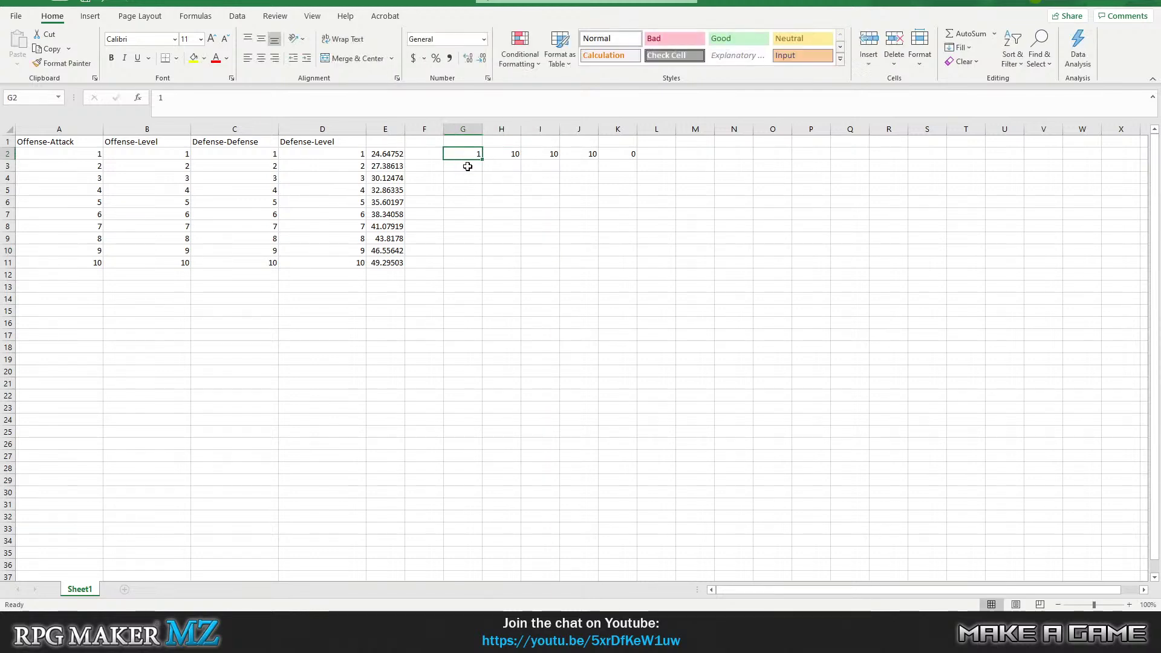
pyautogui.click(512, 156)
pyautogui.write('30')
pyautogui.press('Return')
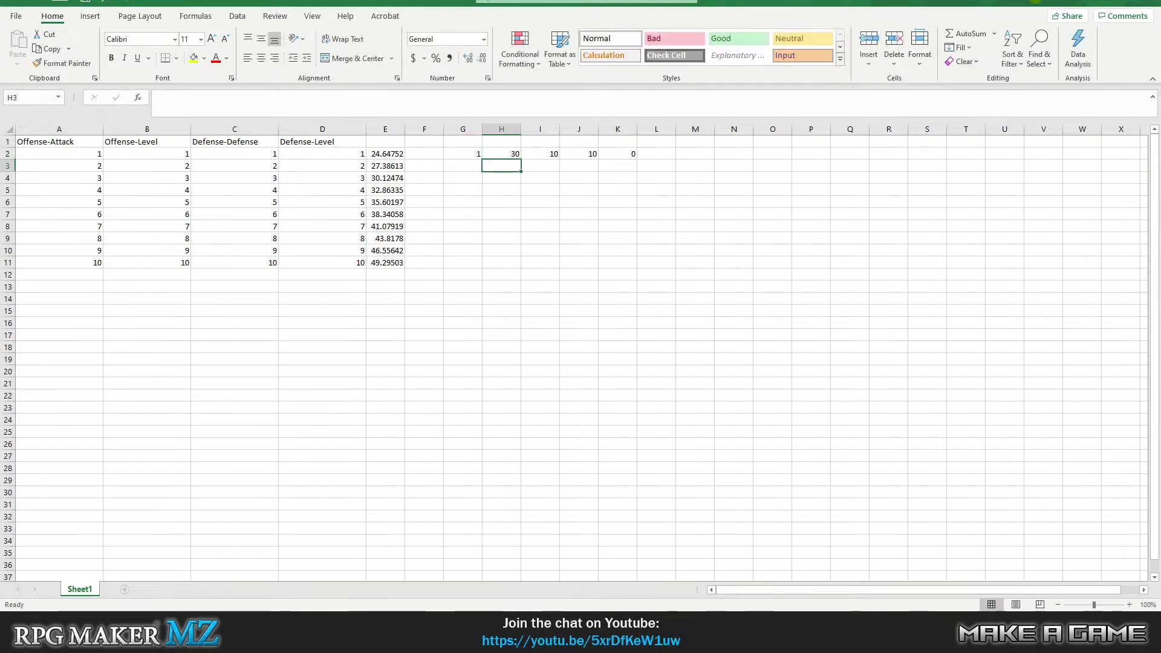
# - Set G2 to 2 and H2 to 20, then 10, so K2 recalculates
pyautogui.click(467, 146)
pyautogui.click(459, 153)
pyautogui.write('2')
pyautogui.press('Return')
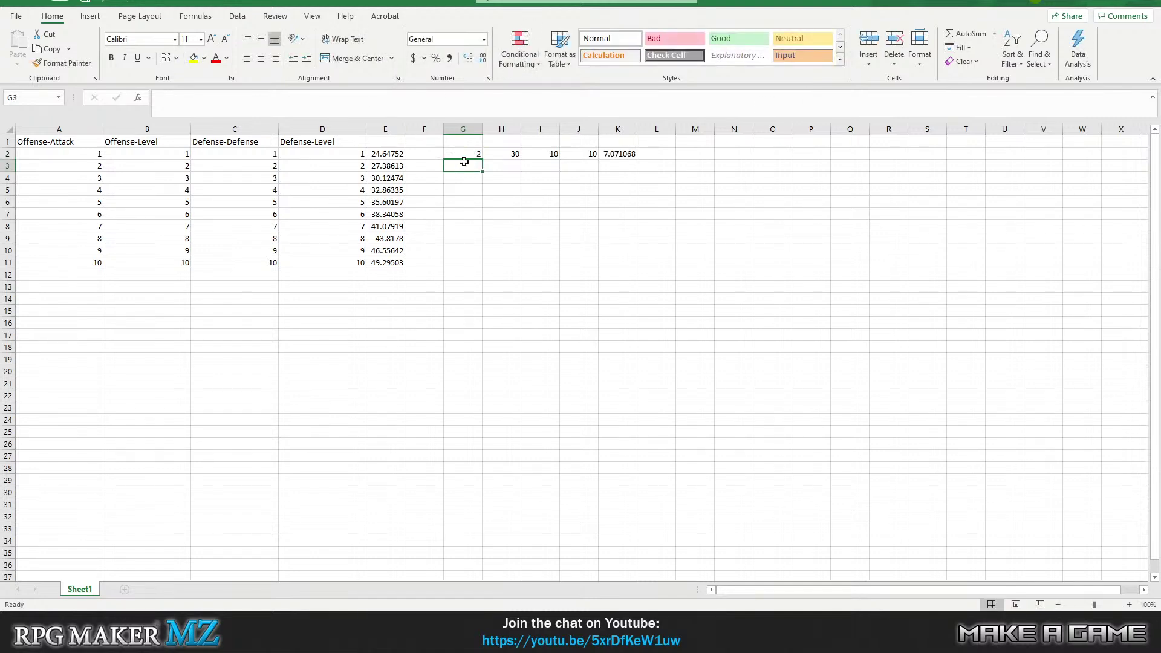
pyautogui.click(505, 153)
pyautogui.write('20')
pyautogui.press('Return')
pyautogui.click(514, 154)
pyautogui.write('10')
pyautogui.press('Return')
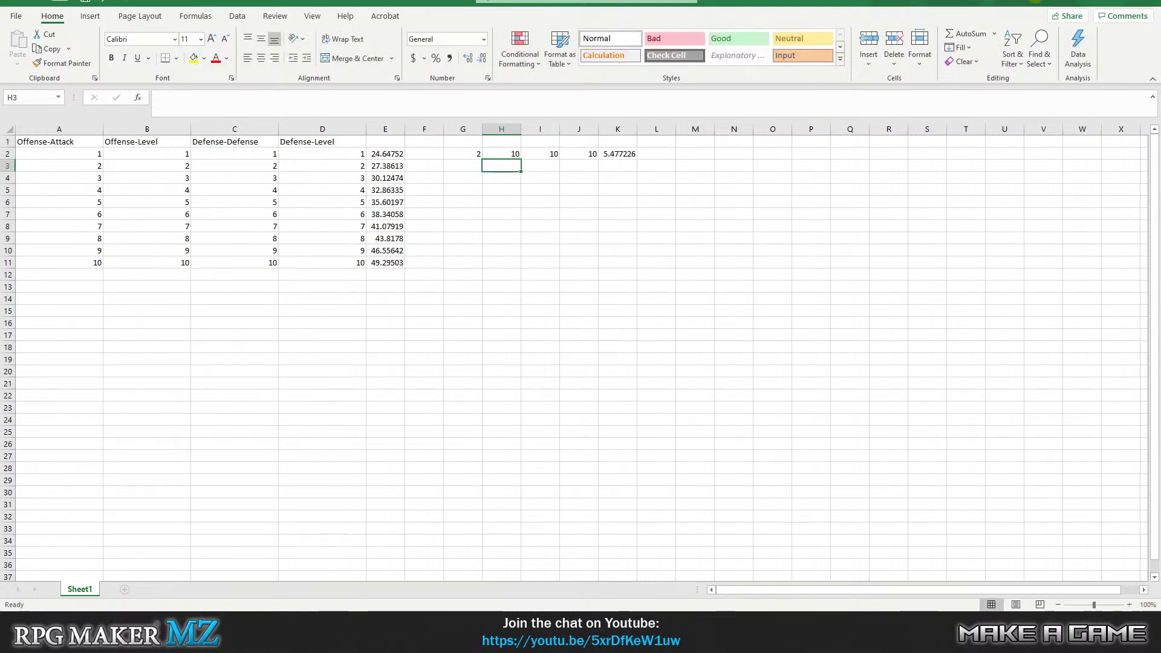
pyautogui.click(512, 152)
pyautogui.click(611, 187)
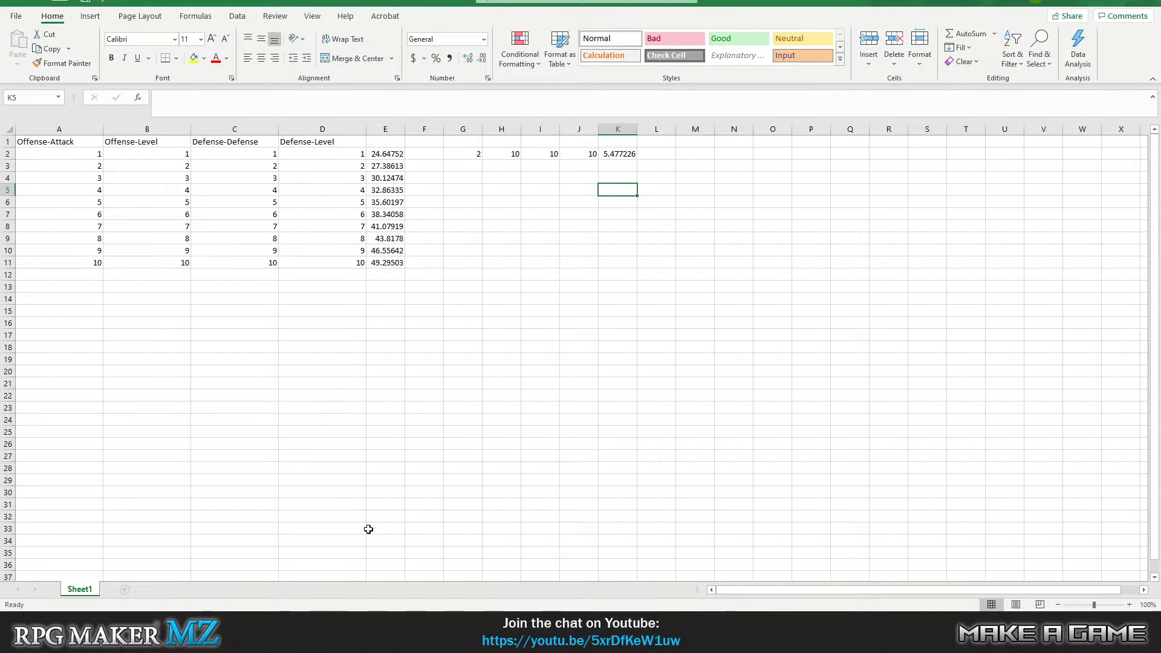
# - Read K2's damage formula and place the Notepad formula notes over columns L–T
pyautogui.moveTo(323, 624)
pyautogui.click(460, 169)
pyautogui.click(574, 167)
pyautogui.click(600, 170)
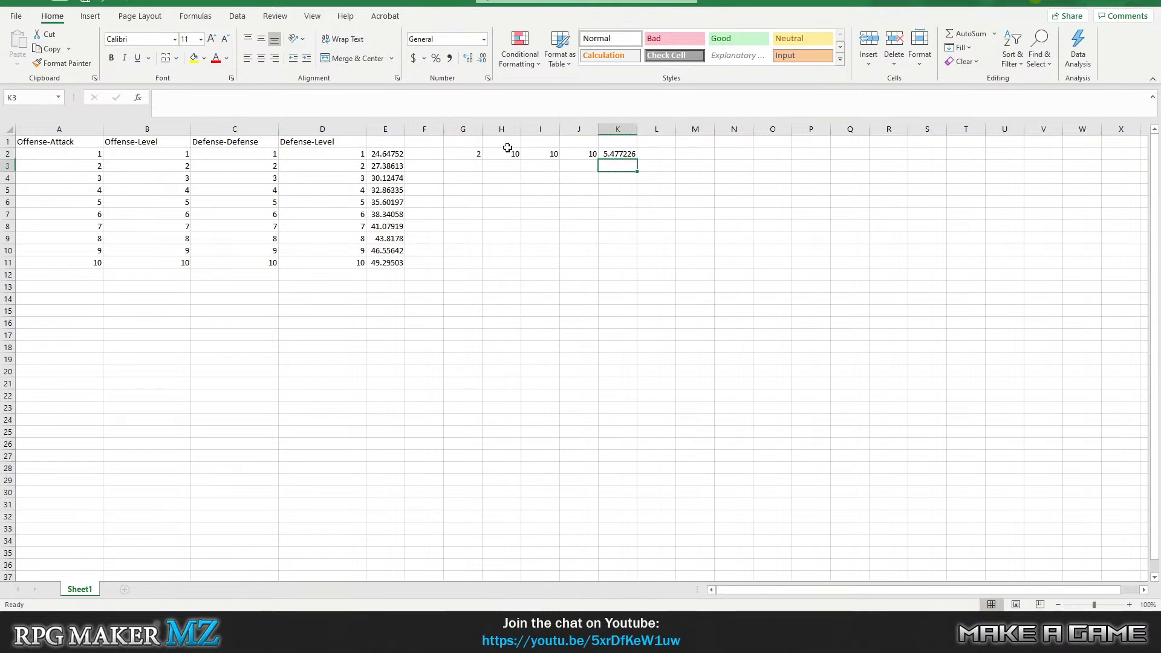
pyautogui.click(631, 151)
pyautogui.click(626, 178)
pyautogui.press('Up')
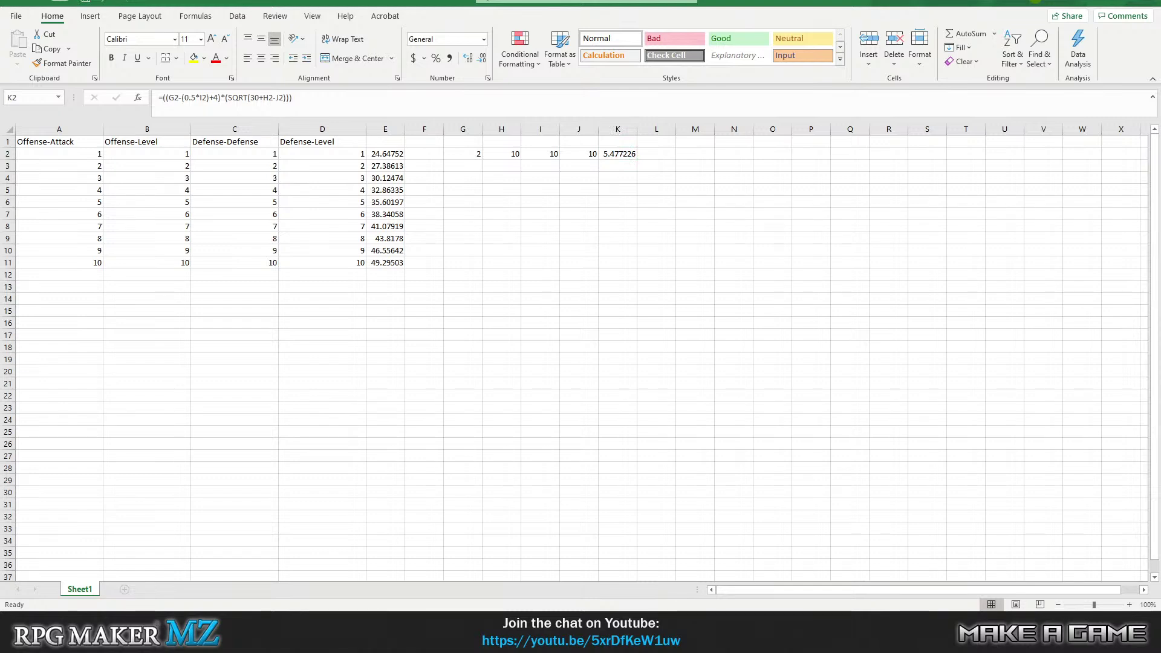
pyautogui.moveTo(339, 184); pyautogui.dragTo(768, 139)
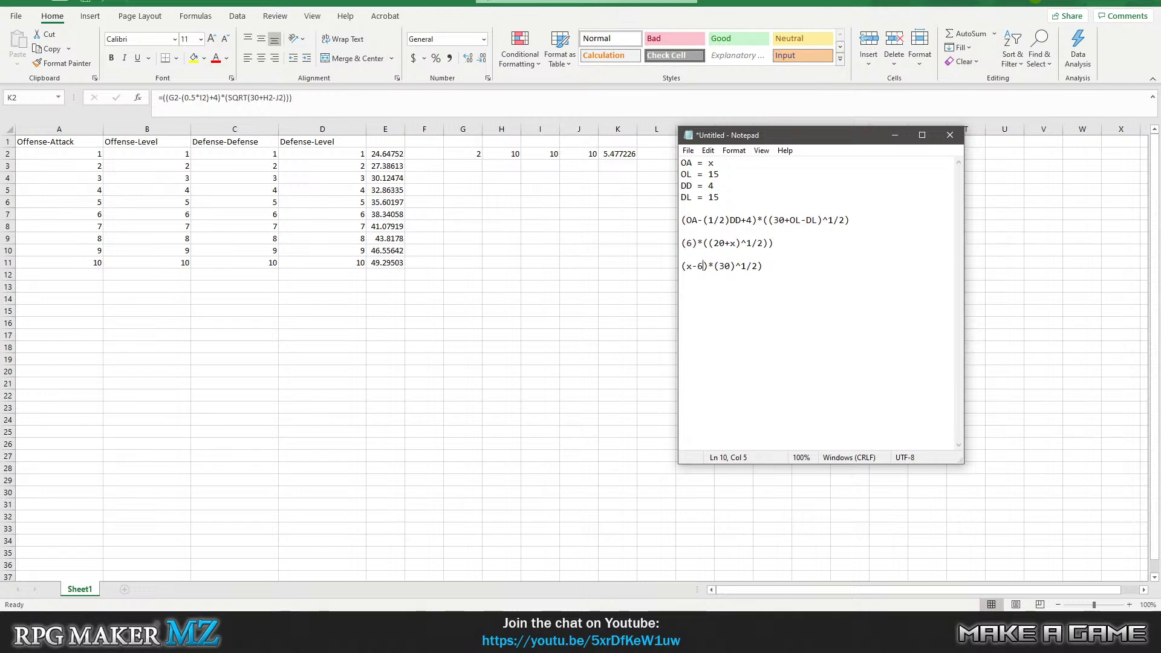
# - Show the Desmos graph with the Notepad formula notes shifted slightly left over it
pyautogui.moveTo(324, 640)
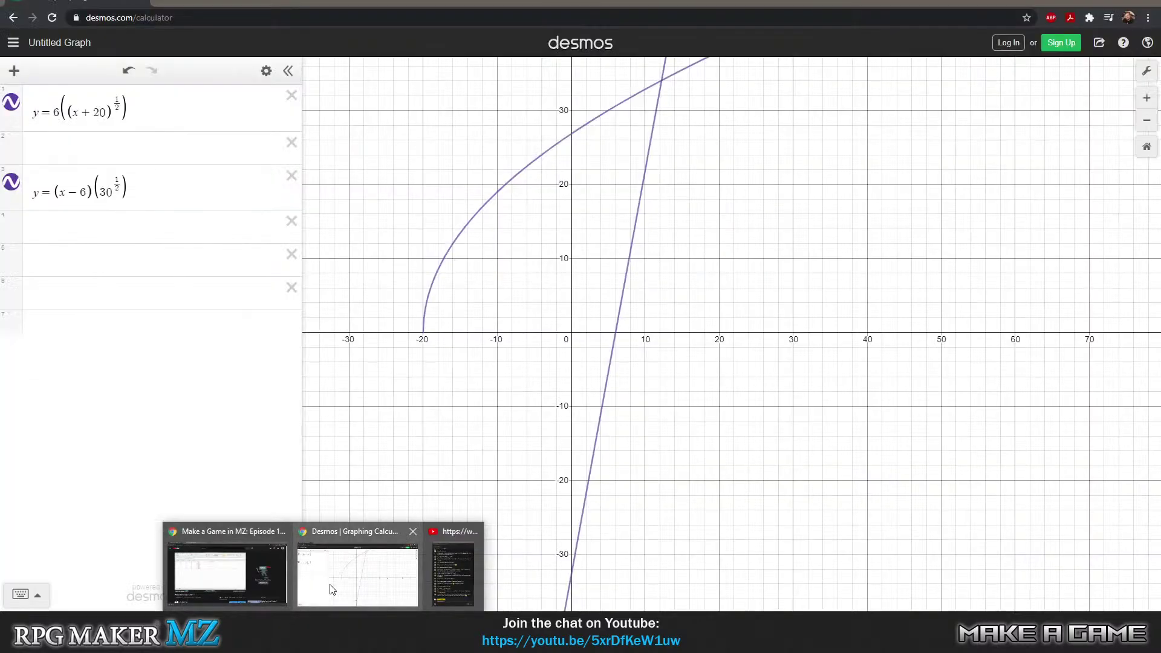
pyautogui.click(332, 589)
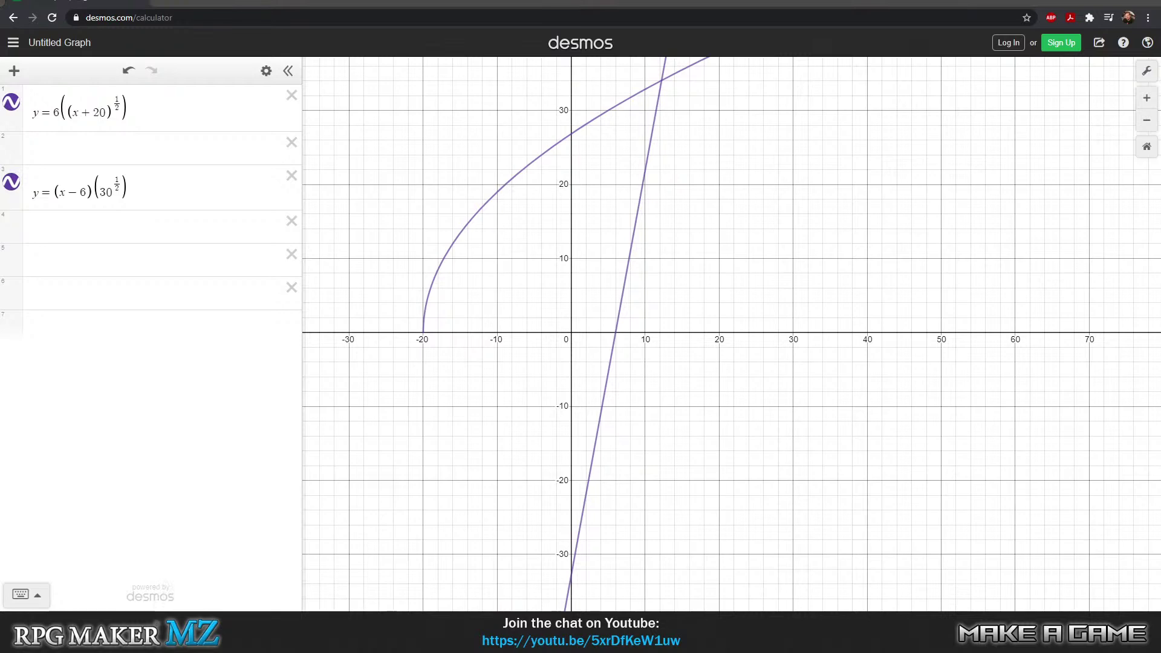
pyautogui.hotkey('alt', 'Tab')
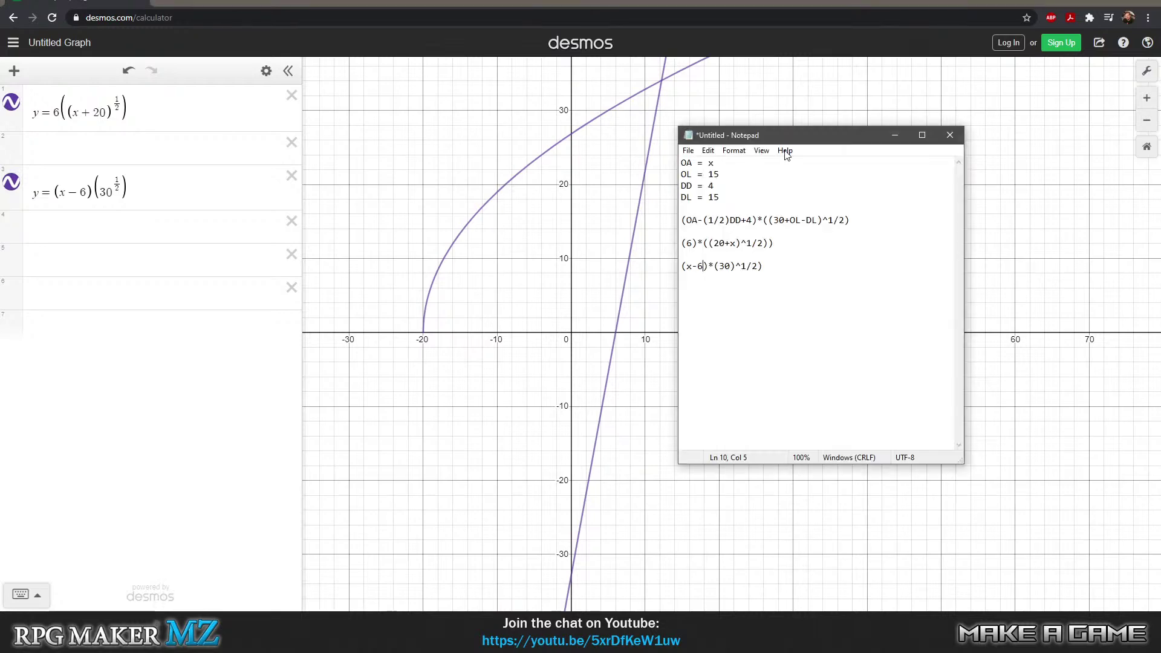
pyautogui.moveTo(794, 142); pyautogui.dragTo(810, 165)
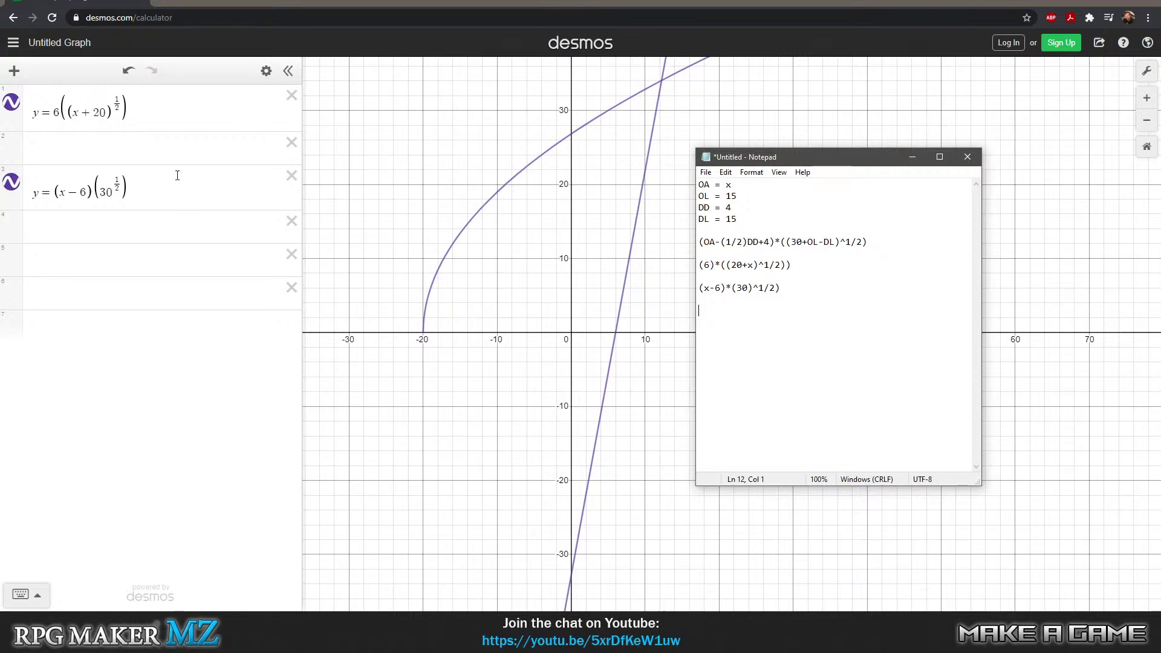
pyautogui.click(160, 111)
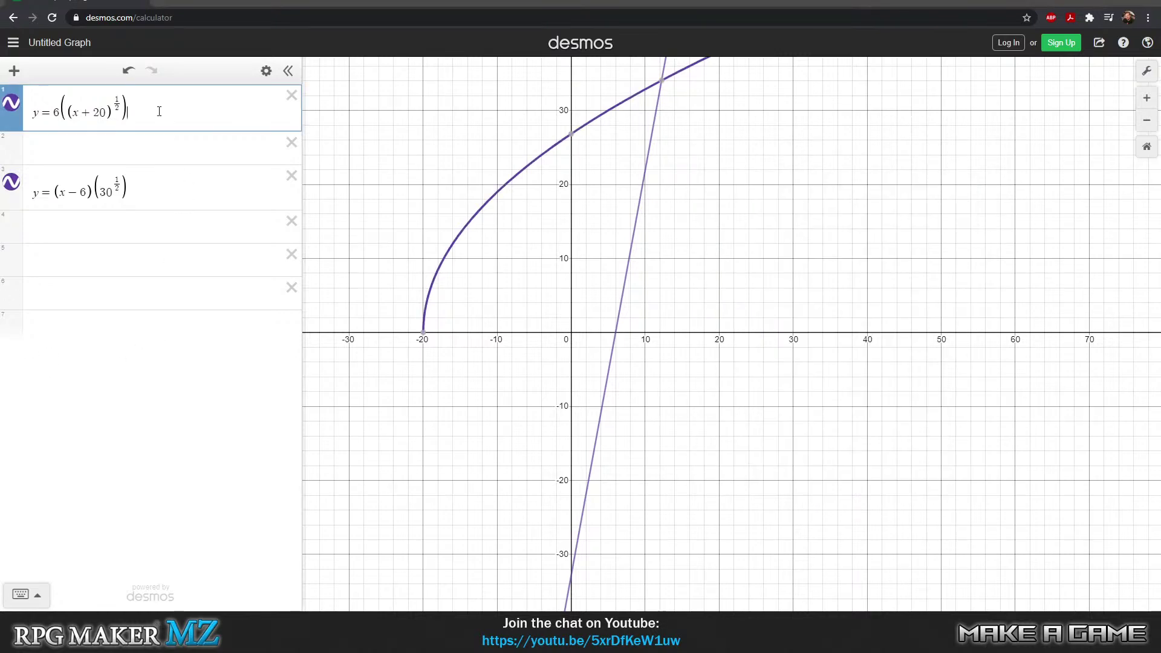
pyautogui.write('+20')
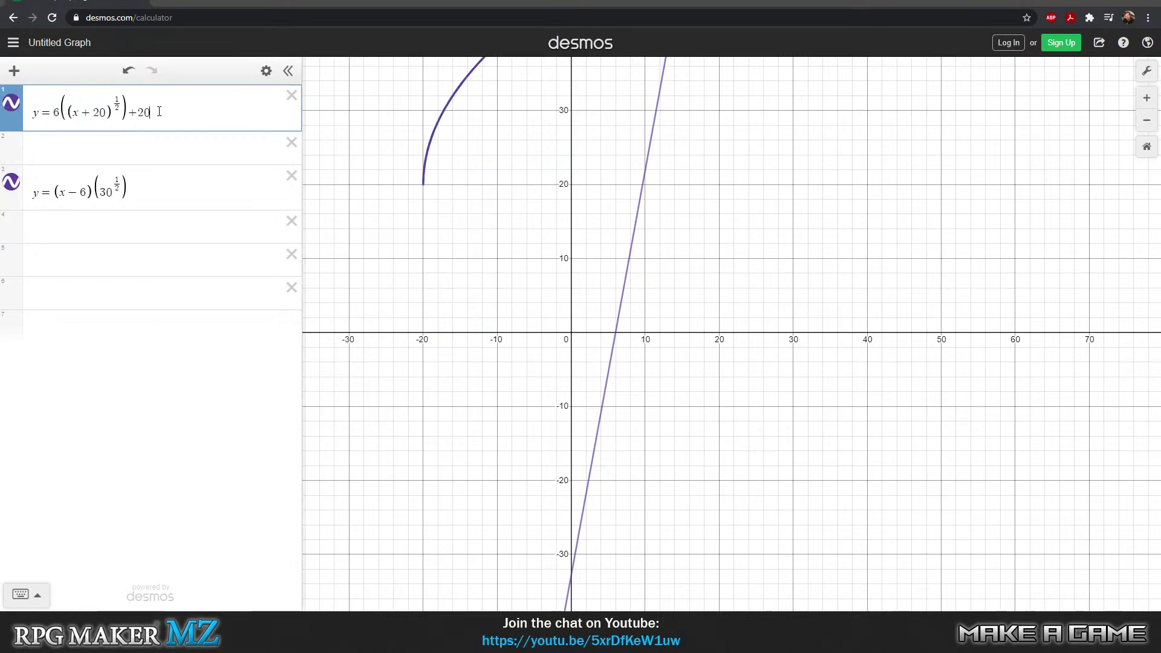
pyautogui.press('BackSpace')
pyautogui.press('BackSpace')
pyautogui.press('BackSpace')
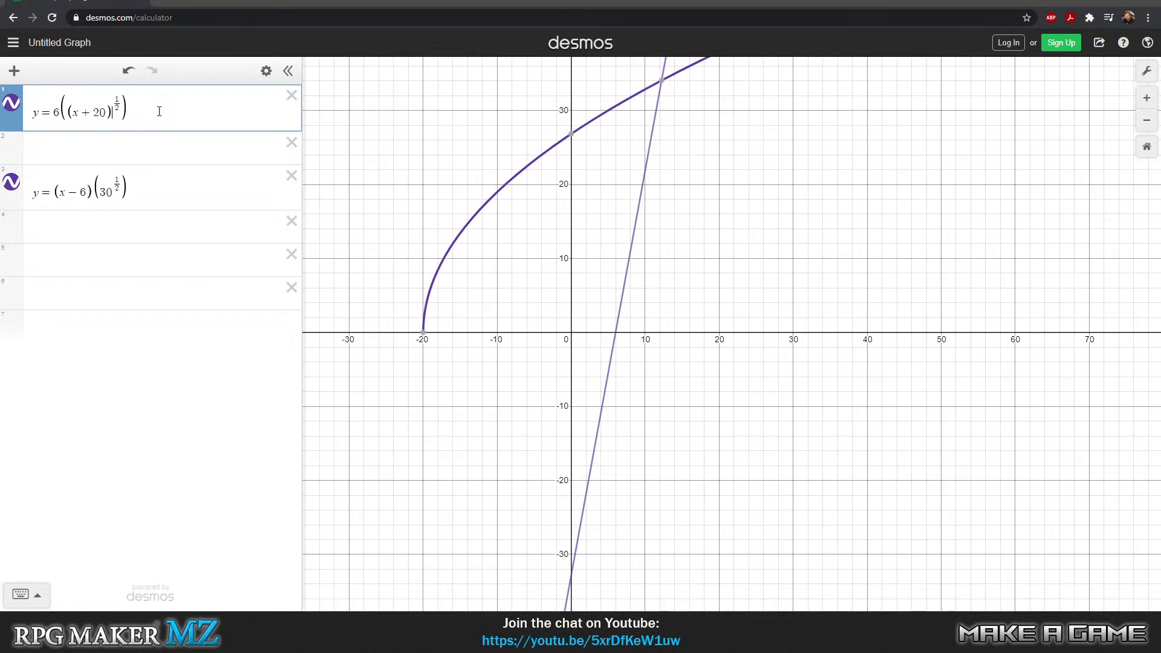
pyautogui.press('BackSpace')
pyautogui.press('BackSpace')
pyautogui.press('BackSpace')
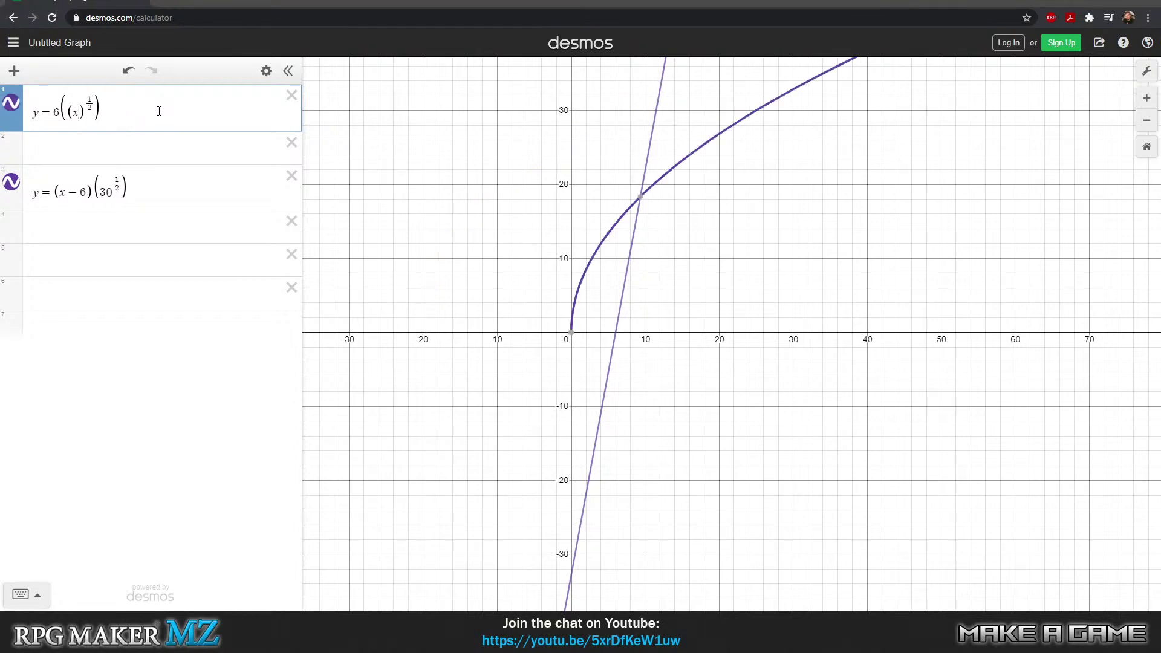
pyautogui.write('+1')
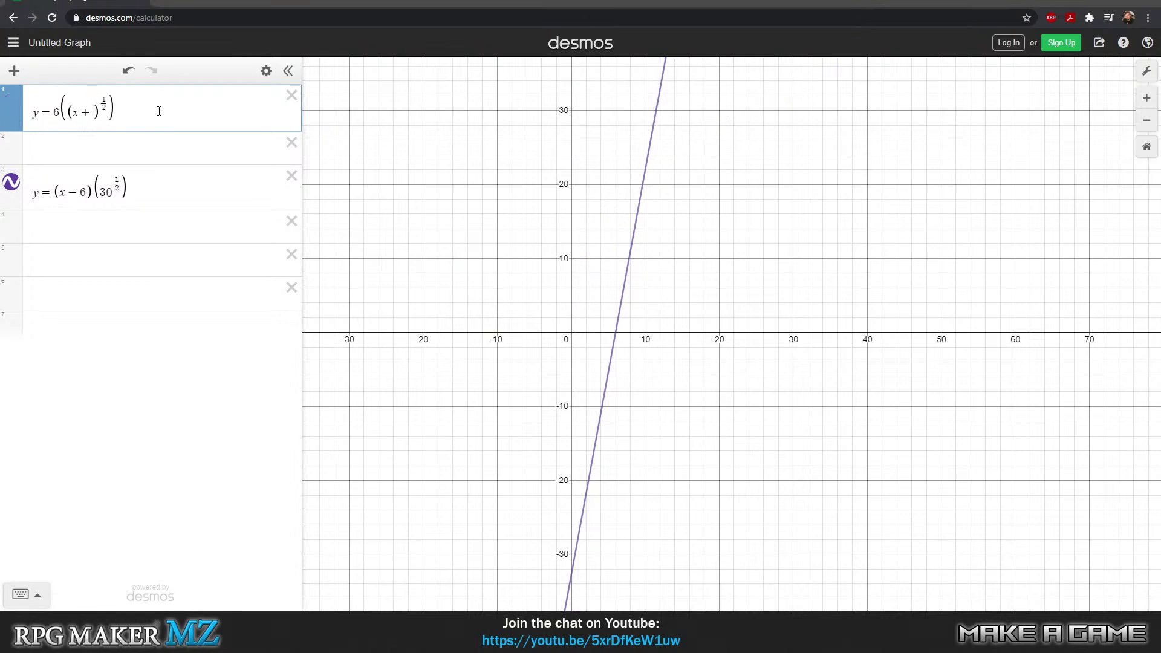
pyautogui.press('BackSpace')
pyautogui.write('20')
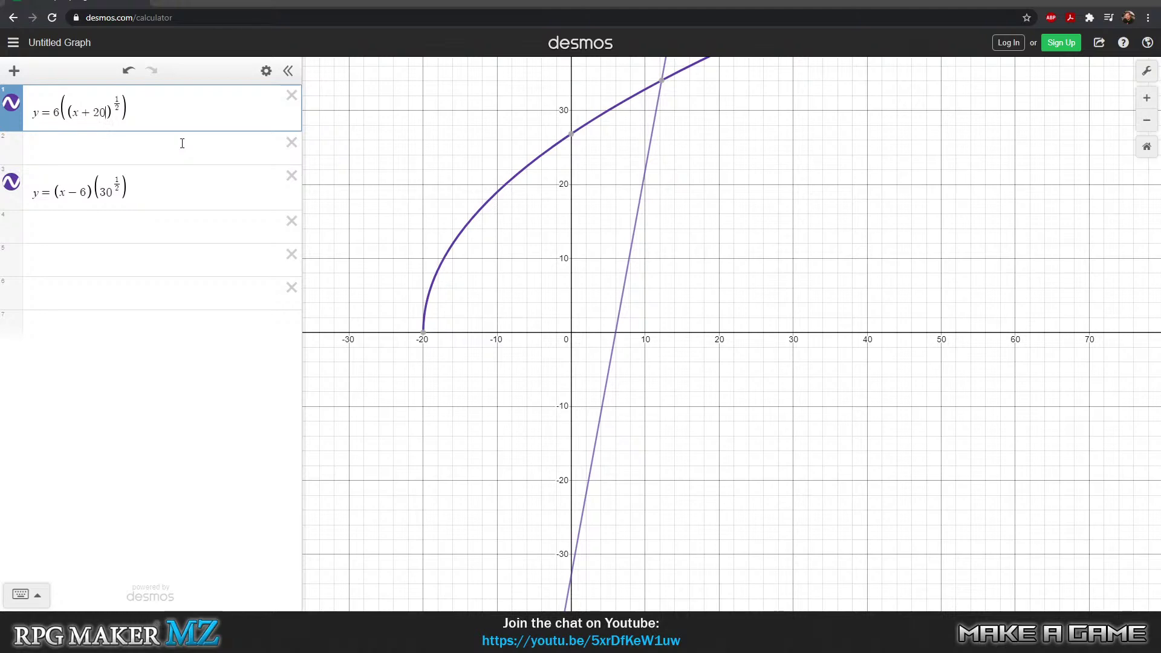
pyautogui.press('BackSpace')
pyautogui.press('BackSpace')
pyautogui.press('BackSpace')
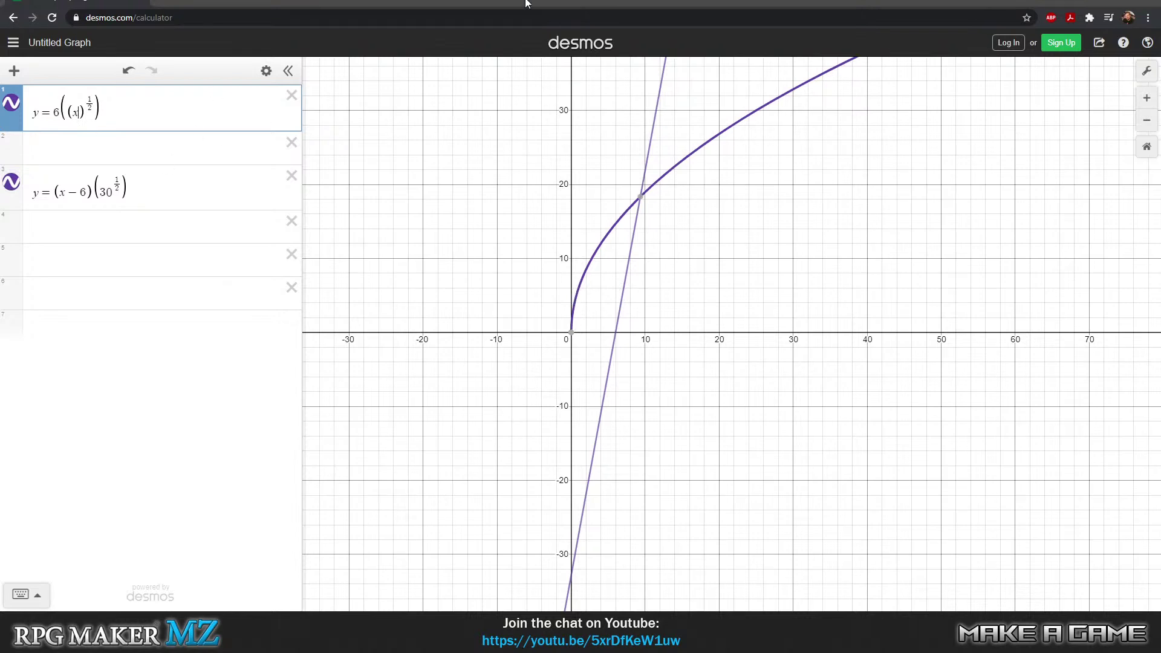
pyautogui.write('+20')
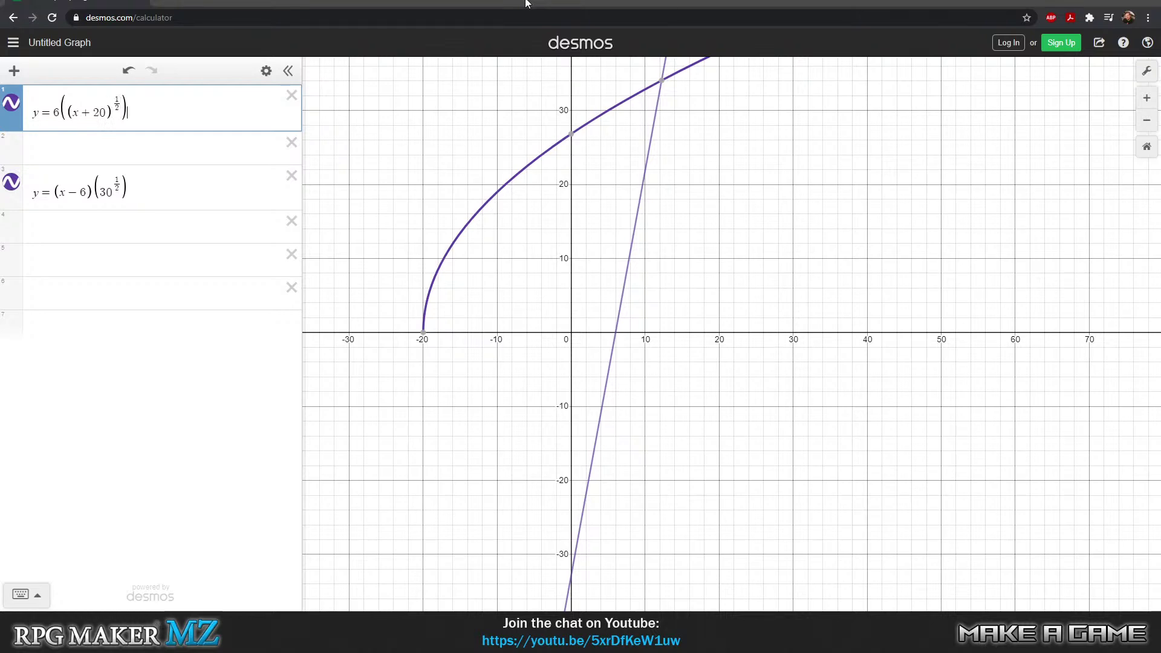
pyautogui.press('Left')
# - Zoom out around where y = 6((x+20)^(1/2)) crosses the line y = (x-6)(30^(1/2))
pyautogui.scroll(-1, 586, 127)
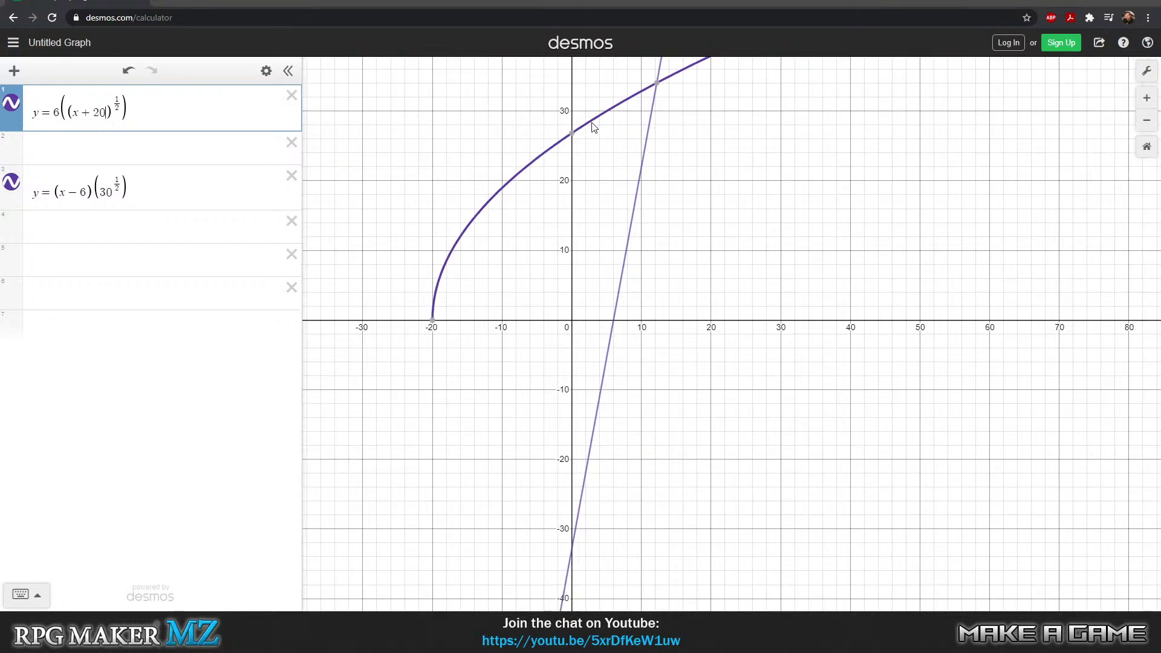
pyautogui.scroll(-4, 620, 124)
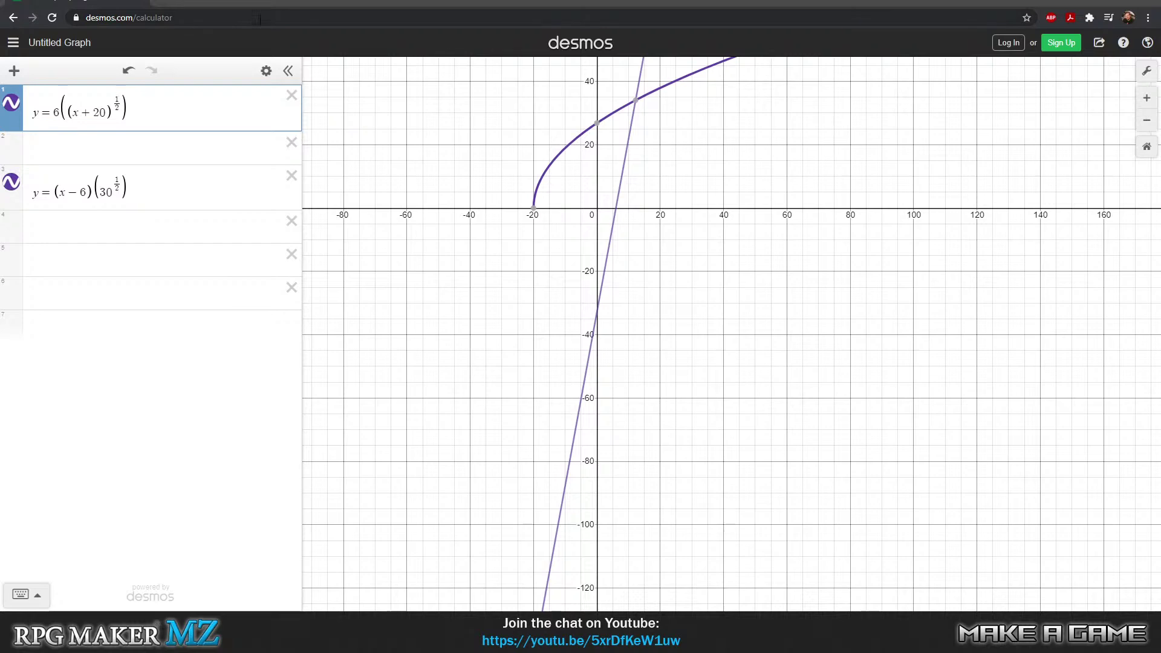
# - Change the first formula's root exponent to 1/3, then 1/1.3, and pan and zoom to view it
pyautogui.press('BackSpace')
pyautogui.write('3')
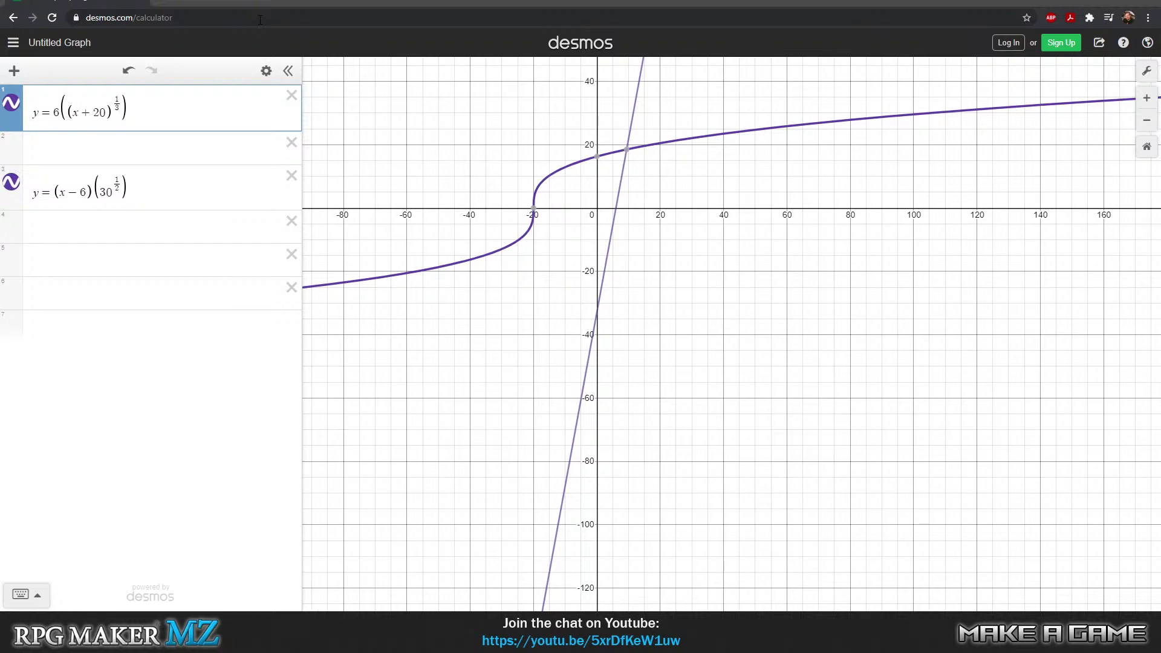
pyautogui.press('BackSpace')
pyautogui.write('1.3')
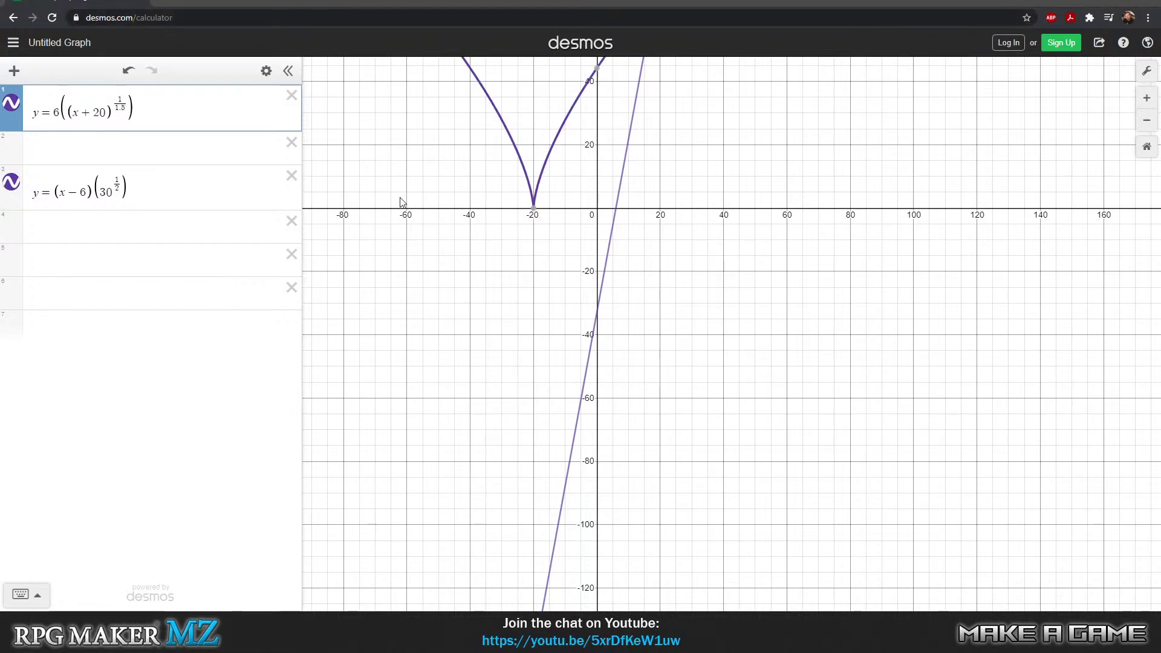
pyautogui.click(630, 129)
pyautogui.moveTo(581, 167); pyautogui.dragTo(580, 442)
pyautogui.moveTo(599, 394); pyautogui.dragTo(599, 319)
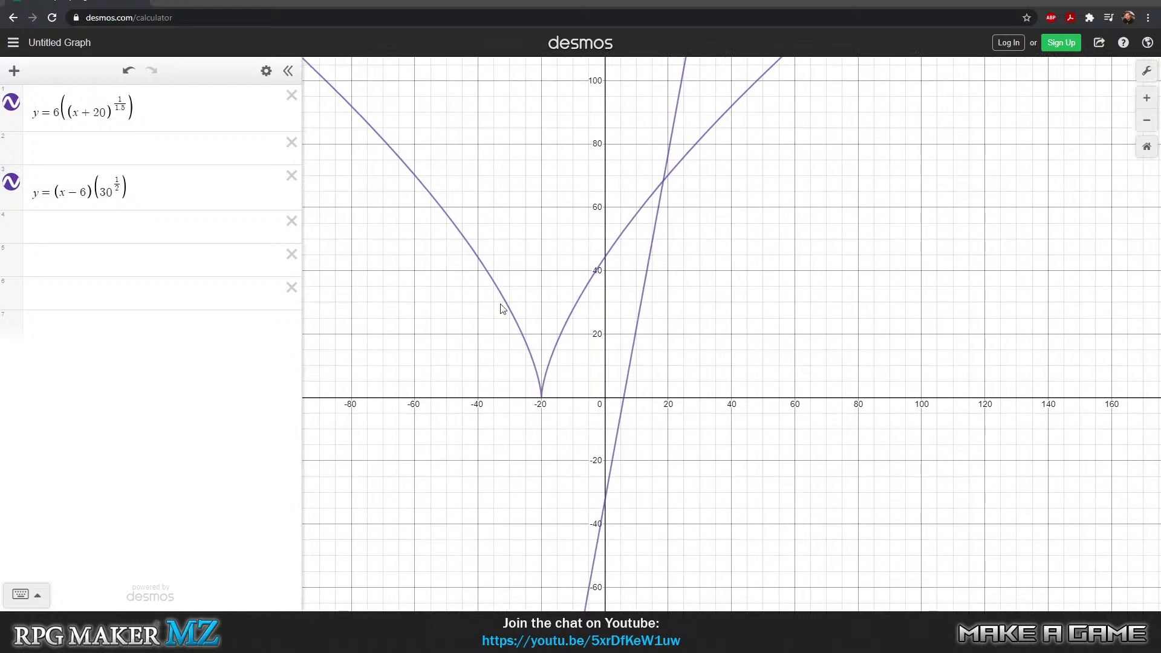
pyautogui.scroll(-5, 750, 206)
pyautogui.scroll(-5, 755, 209)
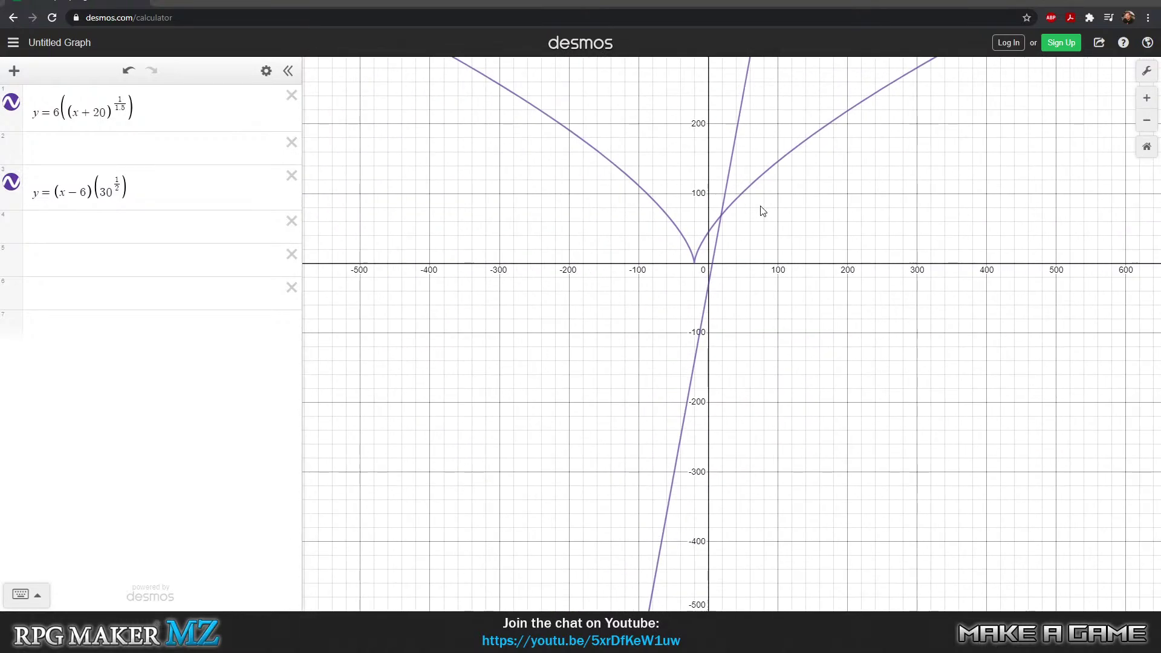
# - Try a 1/4 exponent, then restore the square root 1/2
pyautogui.click(124, 108)
pyautogui.press('BackSpace')
pyautogui.press('BackSpace')
pyautogui.press('BackSpace')
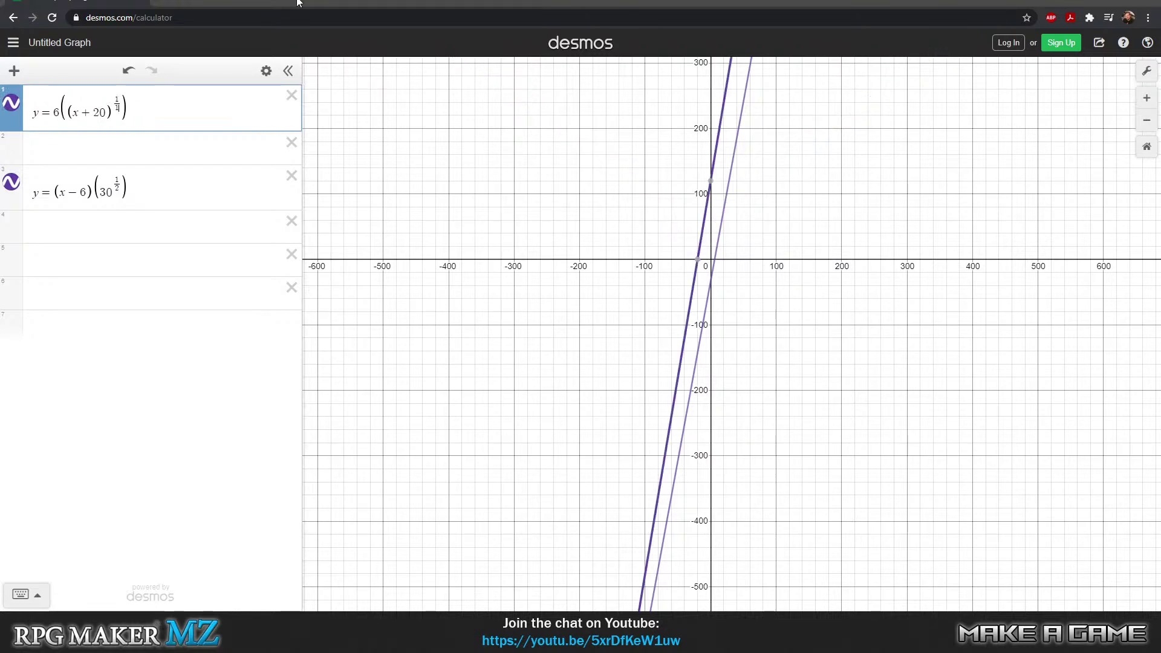
pyautogui.write('4')
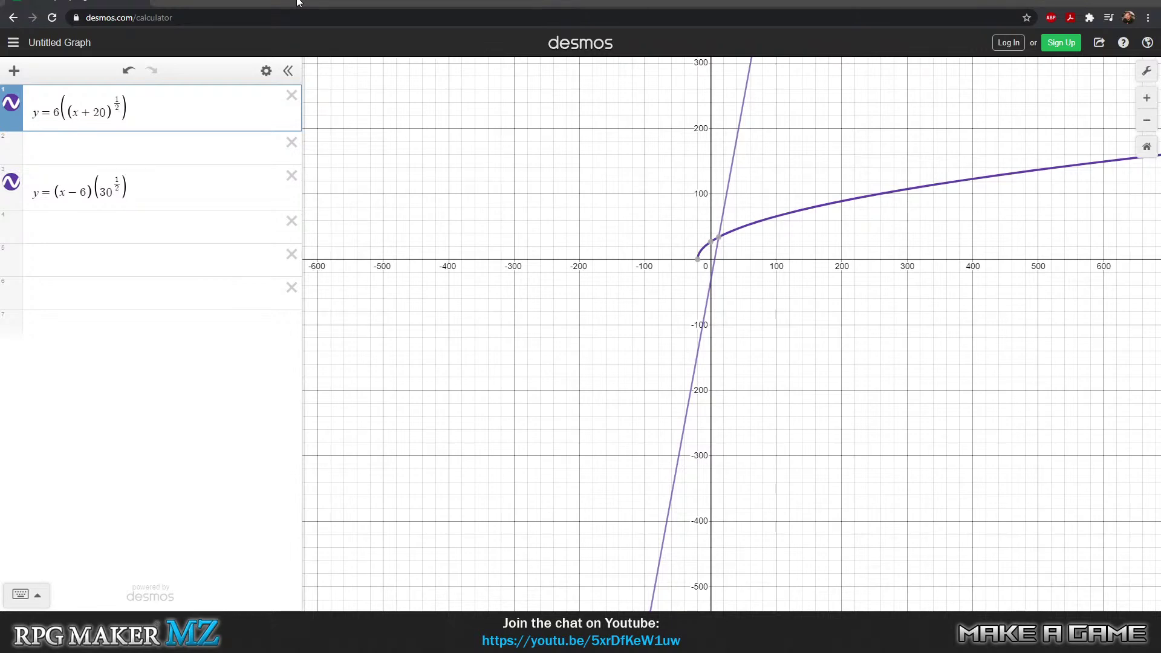
pyautogui.press('BackSpace')
pyautogui.write('2')
# - Move the Notepad notes off the origin and start a new formula line with (10+OA)
pyautogui.hotkey('alt', 'Tab')
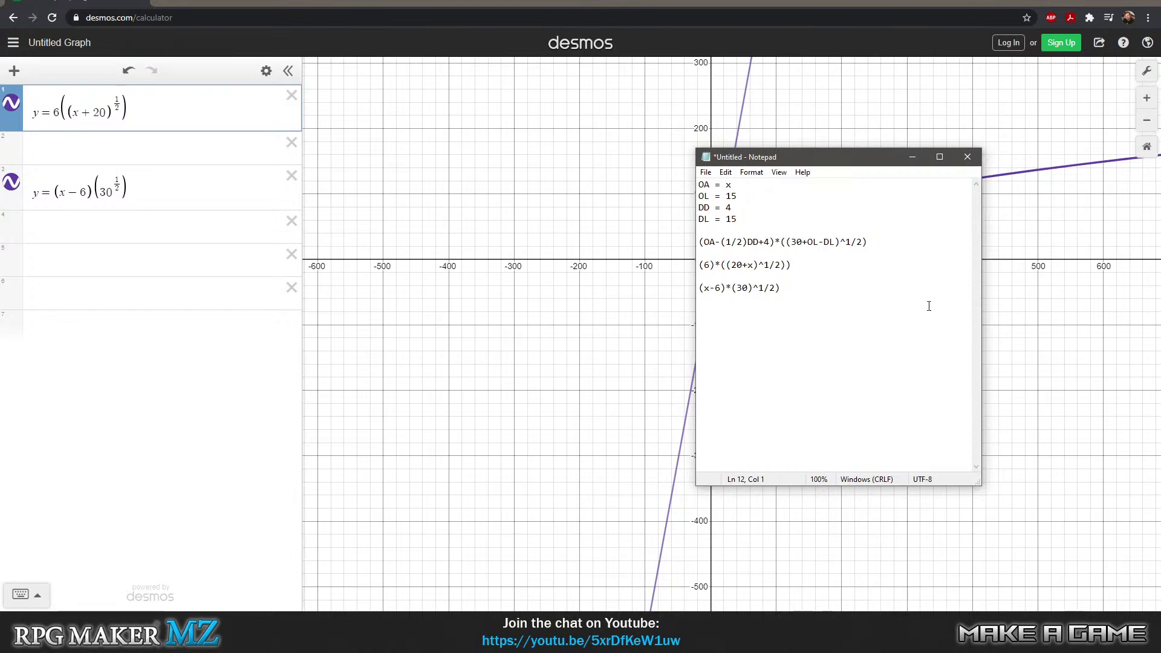
pyautogui.moveTo(875, 150); pyautogui.dragTo(507, 121)
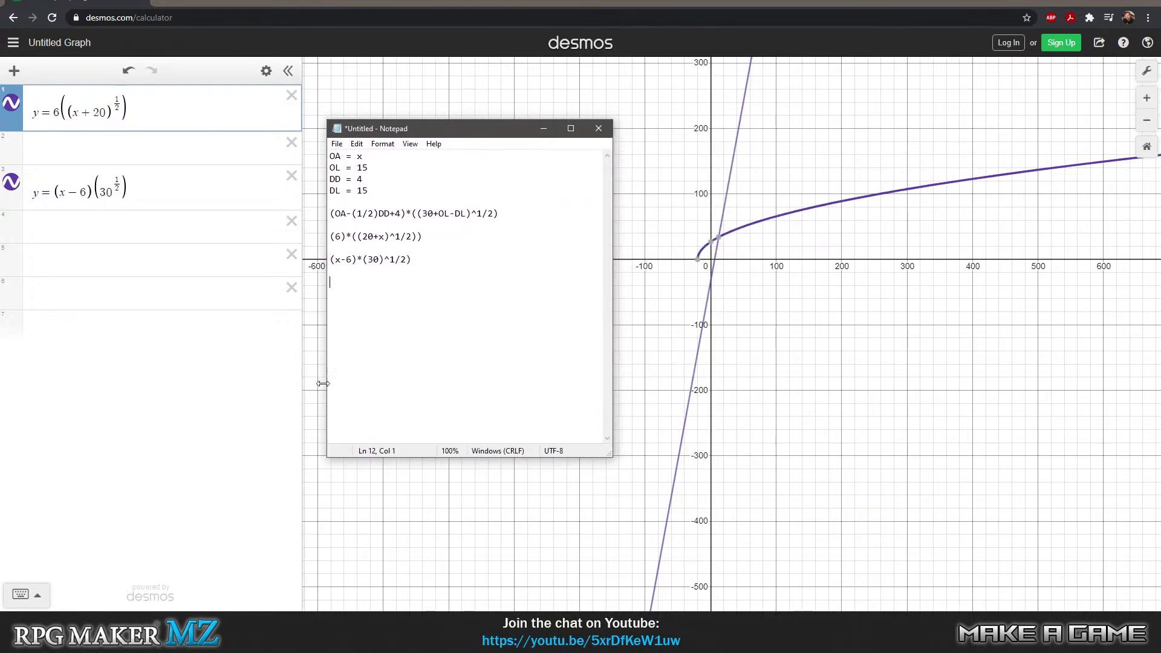
pyautogui.click(357, 312)
pyautogui.write('(10')
pyautogui.press('BackSpace')
pyautogui.press('BackSpace')
pyautogui.write('(10+OA)')
pyautogui.press('Left')
pyautogui.press('Left')
pyautogui.press('Left')
pyautogui.press('Left')
pyautogui.write('1(10')
pyautogui.press('Left')
pyautogui.press('Left')
pyautogui.press('Left')
pyautogui.press('Left')
# - Add DD and an (OL/DL) factor to the new formula, then change it to OL-DL
pyautogui.click(368, 305)
pyautogui.write('DD))')
pyautogui.press('Left')
pyautogui.press('Left')
pyautogui.press('Left')
pyautogui.write('*')
pyautogui.write('(OL/D')
pyautogui.write('L)')
pyautogui.write('2')
pyautogui.hotkey('ctrl', 'z')
pyautogui.press('BackSpace')
pyautogui.write('-')
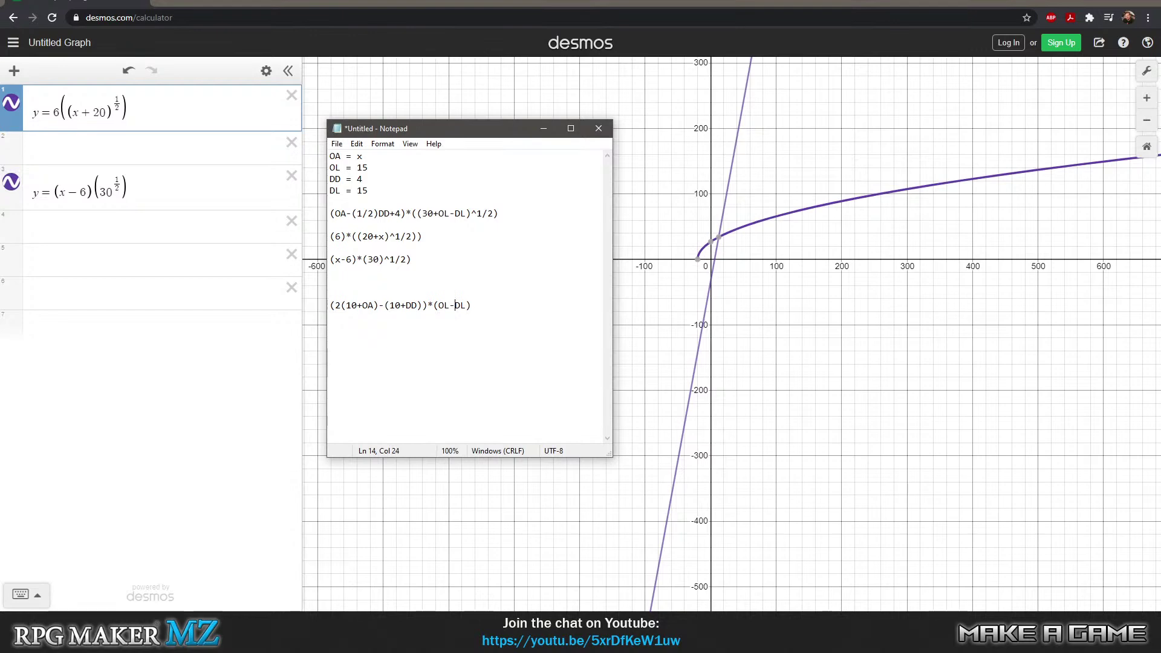
# - End the formula with (OL-DL+30) and add a y line below it
pyautogui.press('Left')
pyautogui.press('Left')
pyautogui.write('20')
pyautogui.press('BackSpace')
pyautogui.press('BackSpace')
pyautogui.write('49')
pyautogui.press('BackSpace')
pyautogui.write('0')
pyautogui.press('BackSpace')
pyautogui.press('BackSpace')
pyautogui.write('+30')
pyautogui.press('BackSpace')
pyautogui.press('Return')
pyautogui.write('y')
pyautogui.press('BackSpace')
# - Delete the three outdated formula lines
pyautogui.press('Up')
pyautogui.press('Up')
pyautogui.press('Up')
pyautogui.press('Up')
pyautogui.press('Up')
pyautogui.press('Up')
pyautogui.press('Up')
pyautogui.press('Up')
pyautogui.press('Up')
pyautogui.press('Up')
pyautogui.press('Up')
pyautogui.press('Down')
pyautogui.press('Down')
pyautogui.press('Down')
pyautogui.press('Down')
pyautogui.press('Down')
pyautogui.press('Down')
pyautogui.hotkey('shift', 'Down')
pyautogui.hotkey('shift', 'Up')
pyautogui.hotkey('shift', 'Up')
pyautogui.hotkey('shift', 'Up')
pyautogui.hotkey('shift', 'Up')
pyautogui.hotkey('shift', 'Up')
pyautogui.hotkey('shift', 'Up')
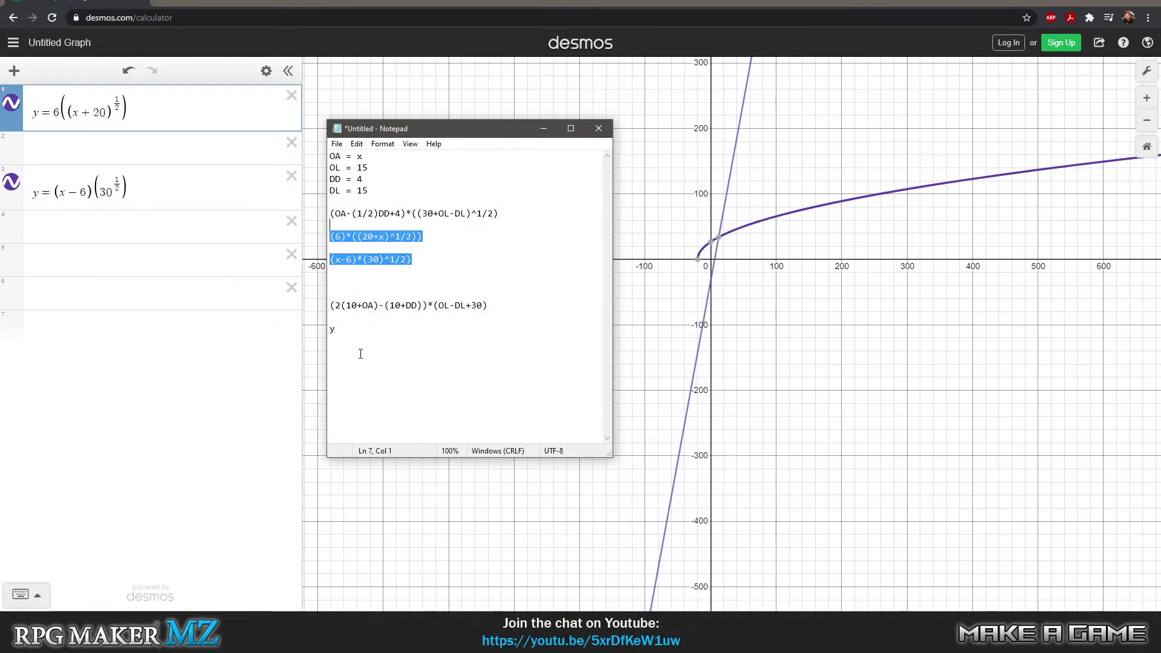
pyautogui.press('Delete')
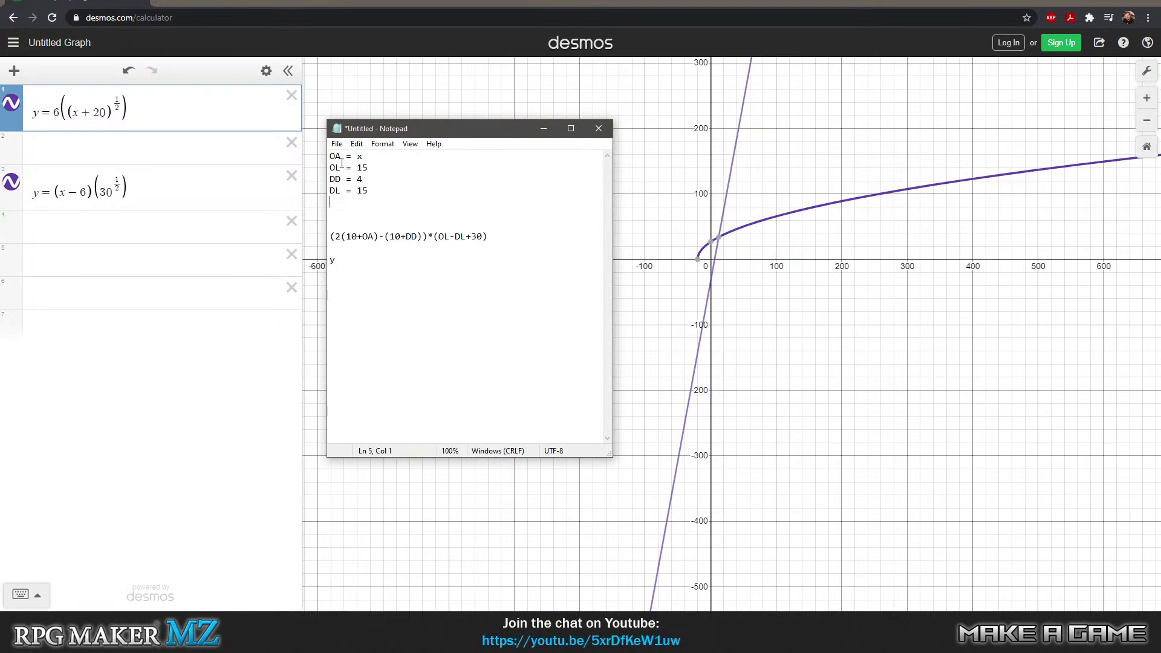
pyautogui.click(291, 175)
# - Delete the empty rows and the square-root curve expression from Desmos
pyautogui.click(292, 209)
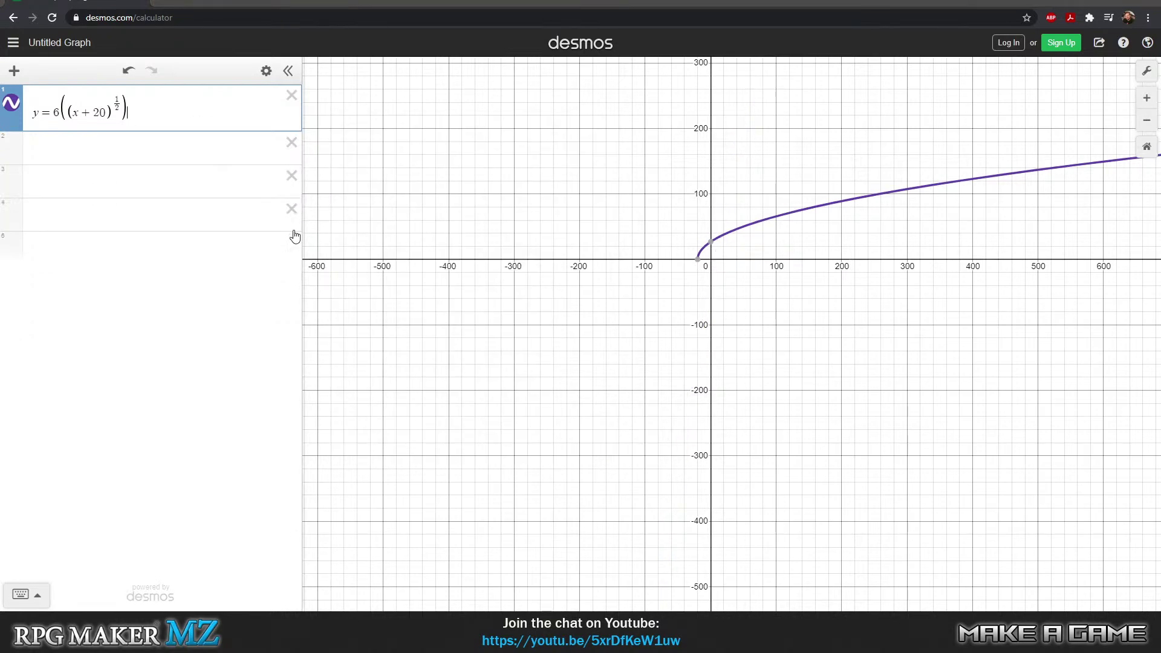
pyautogui.click(291, 208)
pyautogui.click(292, 175)
pyautogui.click(291, 143)
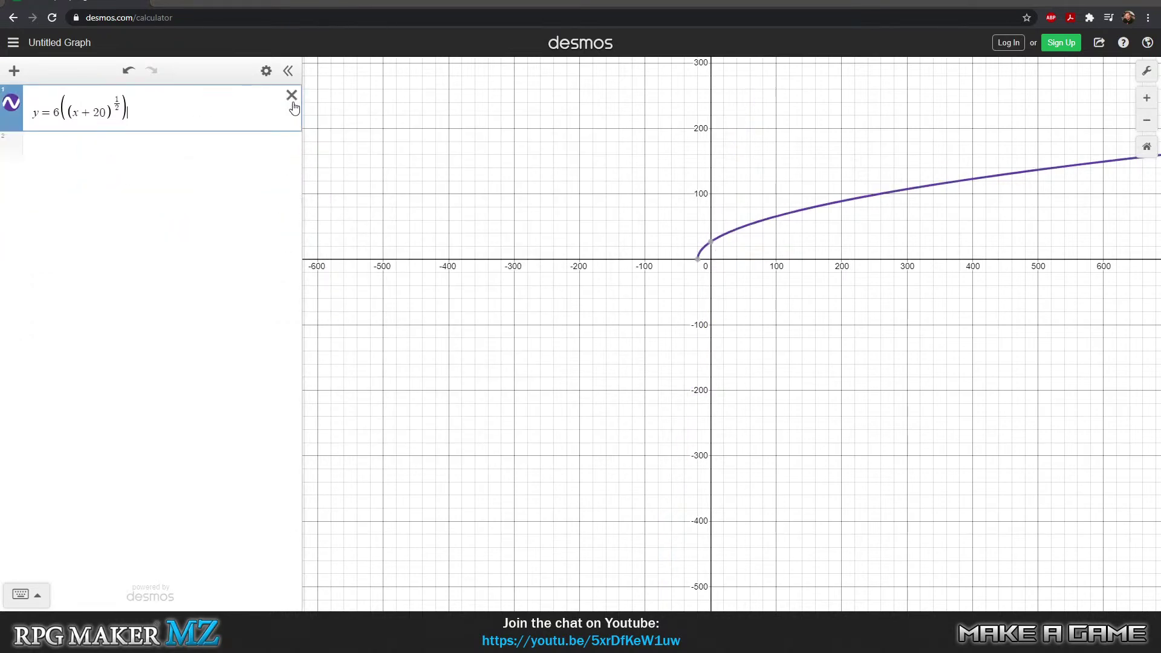
pyautogui.click(292, 95)
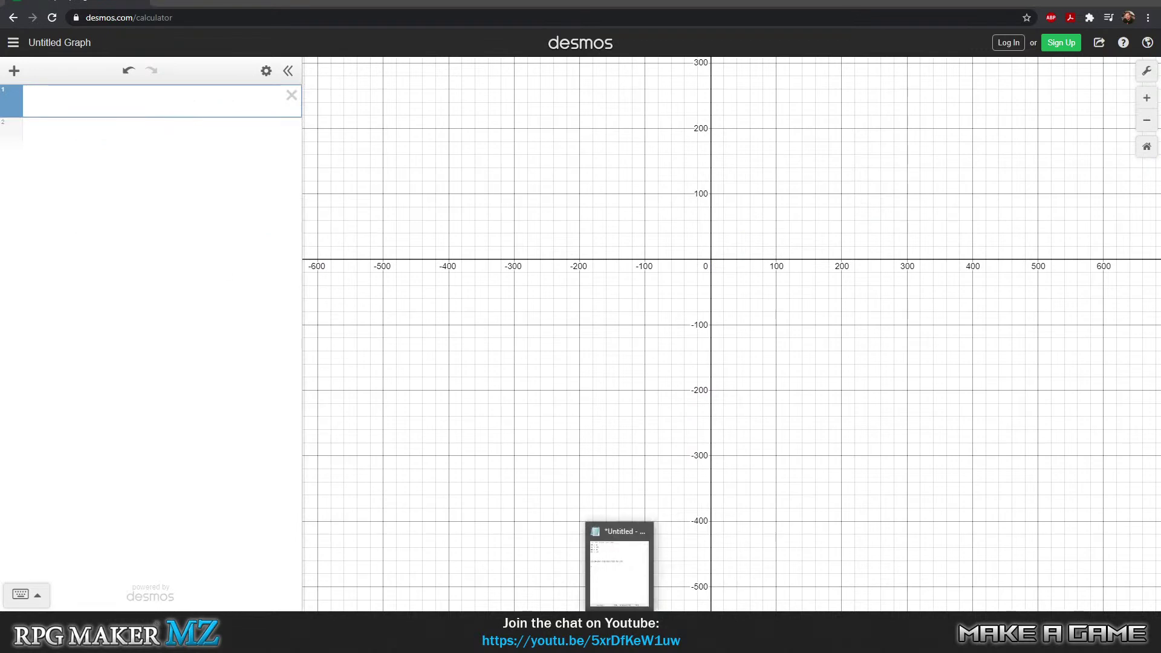
# - In the Notepad notes, set OA to 4 and replace OL's 15 with x
pyautogui.click(616, 563)
pyautogui.click(369, 215)
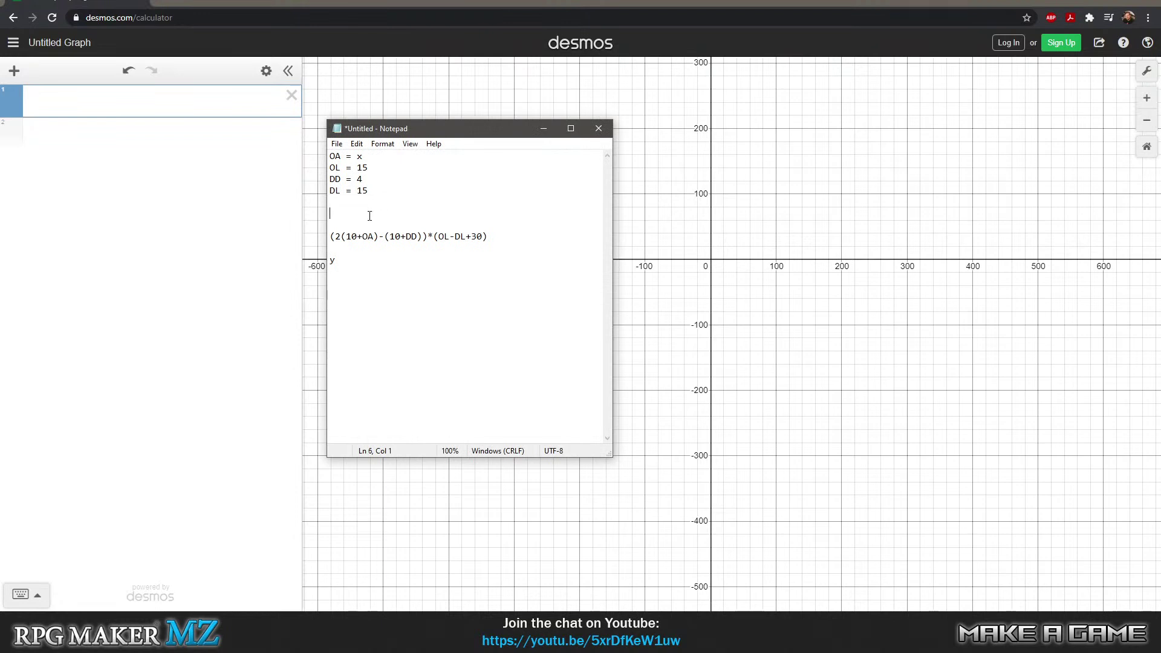
pyautogui.press('BackSpace')
pyautogui.write('4')
pyautogui.press('Down')
pyautogui.press('Up')
pyautogui.press('Up')
pyautogui.press('Left')
pyautogui.press('BackSpace')
pyautogui.press('BackSpace')
pyautogui.write('x')
# - Replace the y placeholder with the formula 14*(OL-DL+30) after discarding trial numbers
pyautogui.press('Down')
pyautogui.press('Down')
pyautogui.press('Down')
pyautogui.press('Down')
pyautogui.press('Down')
pyautogui.press('Down')
pyautogui.press('Down')
pyautogui.press('Down')
pyautogui.press('BackSpace')
pyautogui.write('(28-134')
pyautogui.press('BackSpace')
pyautogui.write('43')
pyautogui.press('BackSpace')
pyautogui.press('BackSpace')
pyautogui.press('BackSpace')
pyautogui.press('BackSpace')
pyautogui.press('BackSpace')
pyautogui.press('BackSpace')
pyautogui.press('BackSpace')
pyautogui.write('14*(OL-DL+3')
pyautogui.press('BackSpace')
pyautogui.write('30')
# - Simplify the line to (14*(x+15)) and select it
pyautogui.press('BackSpace')
pyautogui.press('BackSpace')
pyautogui.write('x')
pyautogui.press('Right')
pyautogui.press('Delete')
pyautogui.press('Delete')
pyautogui.press('BackSpace')
pyautogui.press('BackSpace')
pyautogui.press('BackSpace')
pyautogui.press('BackSpace')
pyautogui.write('+15))')
pyautogui.moveTo(446, 257); pyautogui.dragTo(308, 249)
pyautogui.moveTo(417, 254); pyautogui.dragTo(327, 259)
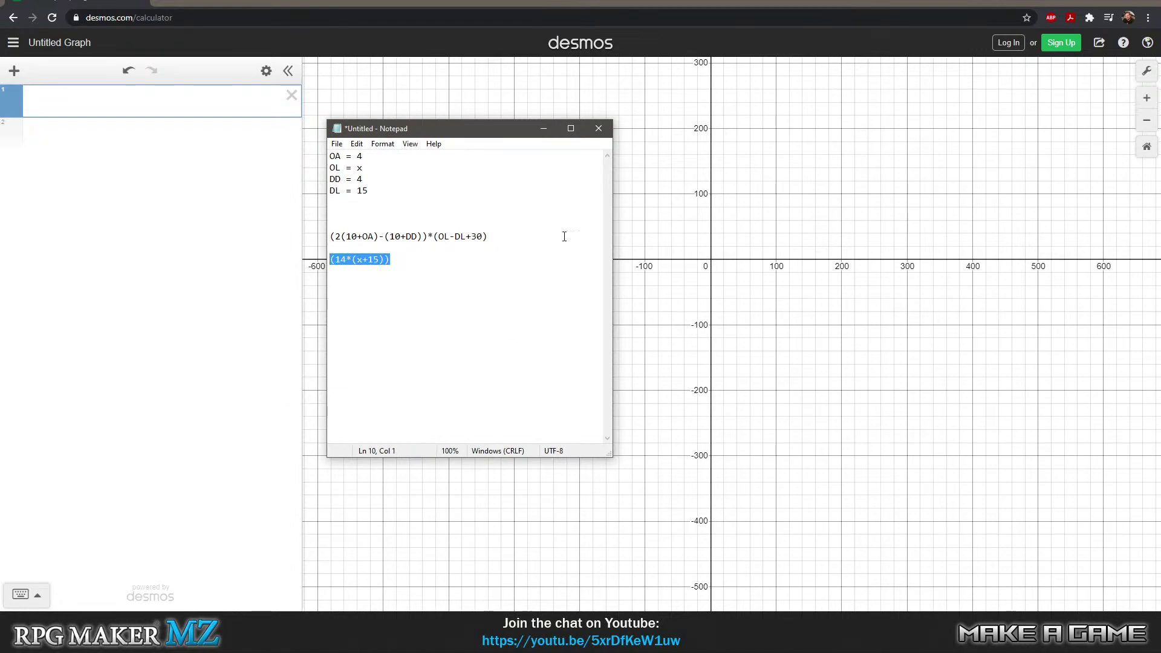
# - Graph y=(14*(x+15)) in Desmos and pan to show more above the axis
pyautogui.click(106, 108)
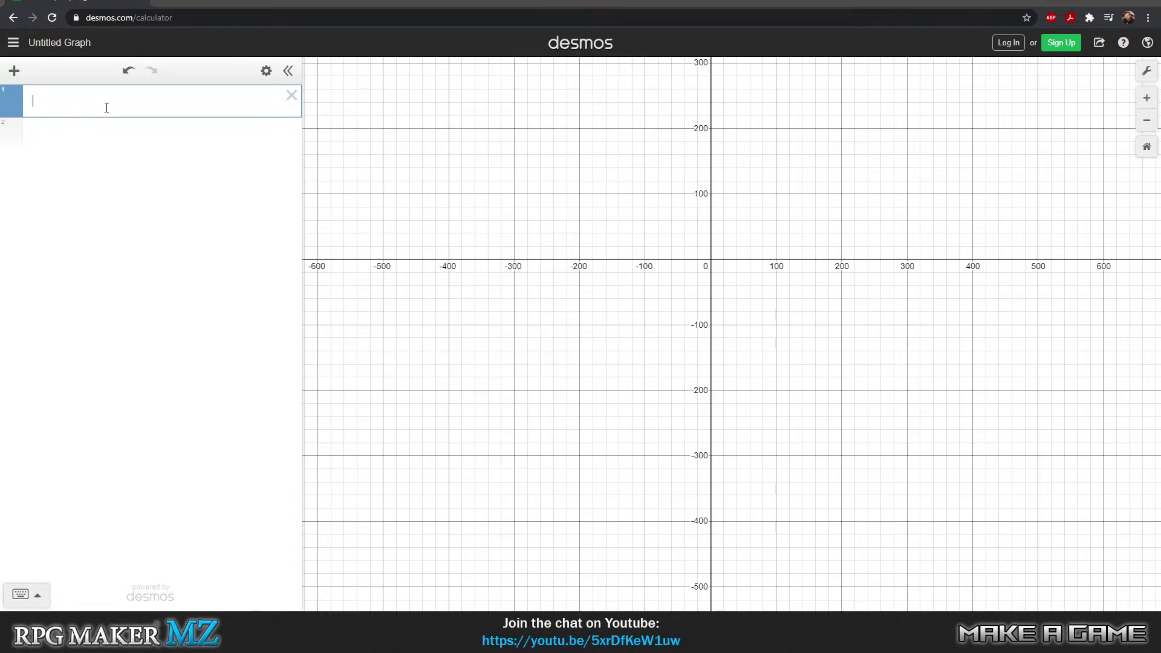
pyautogui.write('(14*(x + 15))')
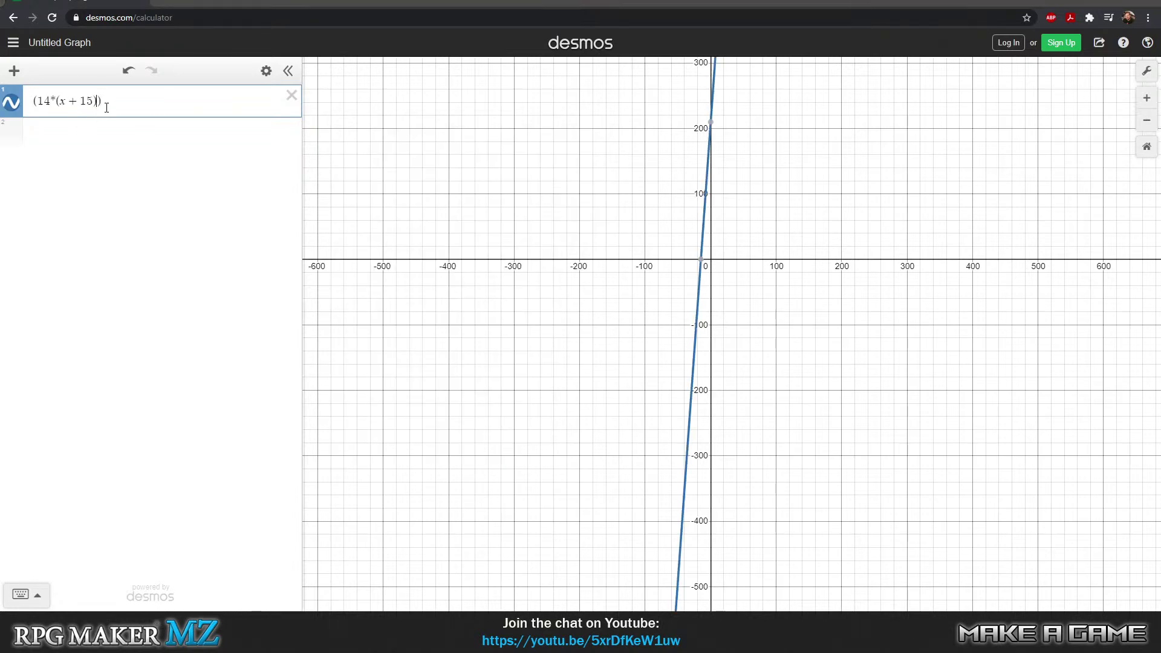
pyautogui.write('y=')
pyautogui.scroll(-3, 743, 155)
pyautogui.moveTo(760, 153); pyautogui.dragTo(756, 243)
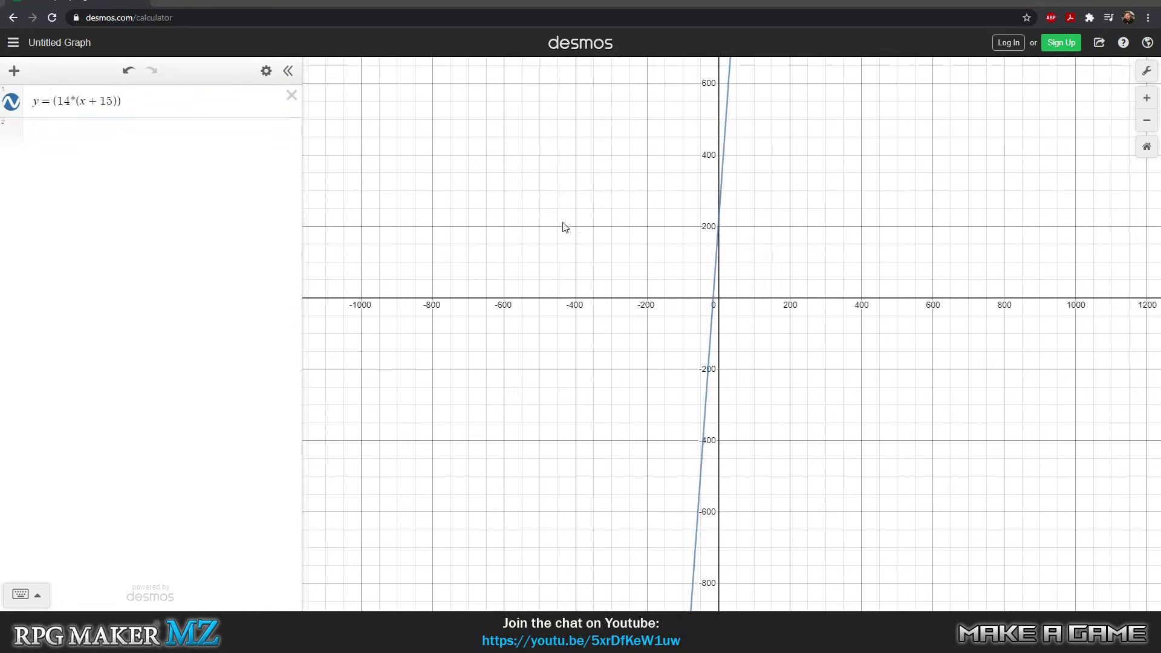
# - In Notepad, drop the 2 multiplier and add /10 divisors to the formula's bracketed terms
pyautogui.hotkey('alt', 'Tab')
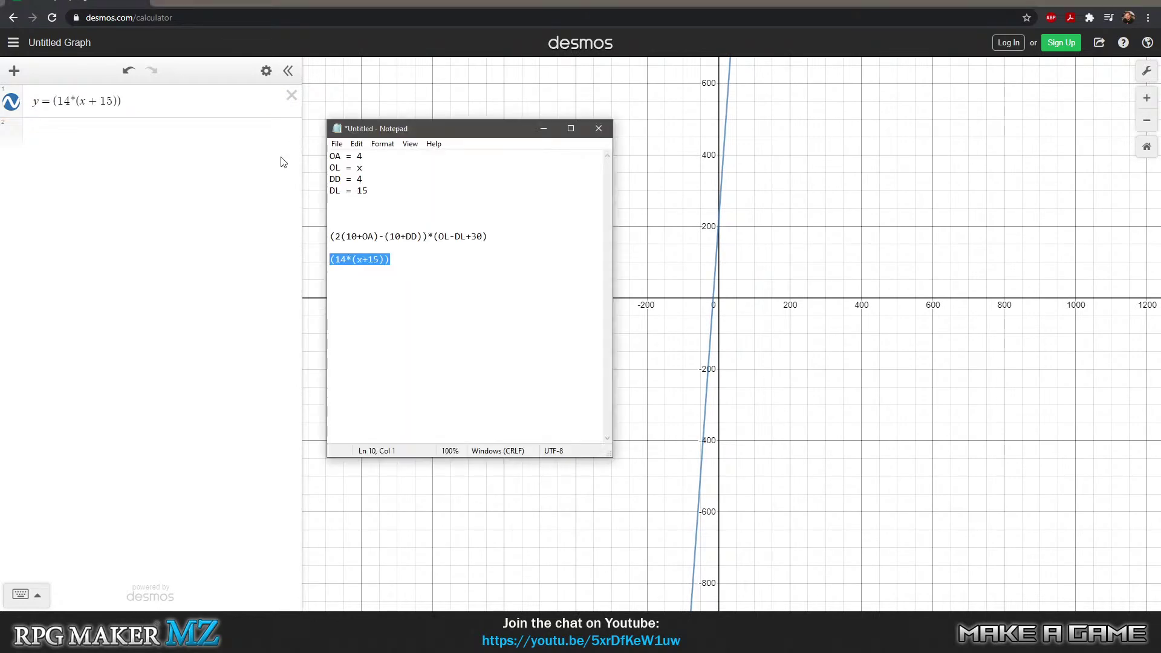
pyautogui.click(342, 239)
pyautogui.press('Left')
pyautogui.press('Left')
pyautogui.press('Delete')
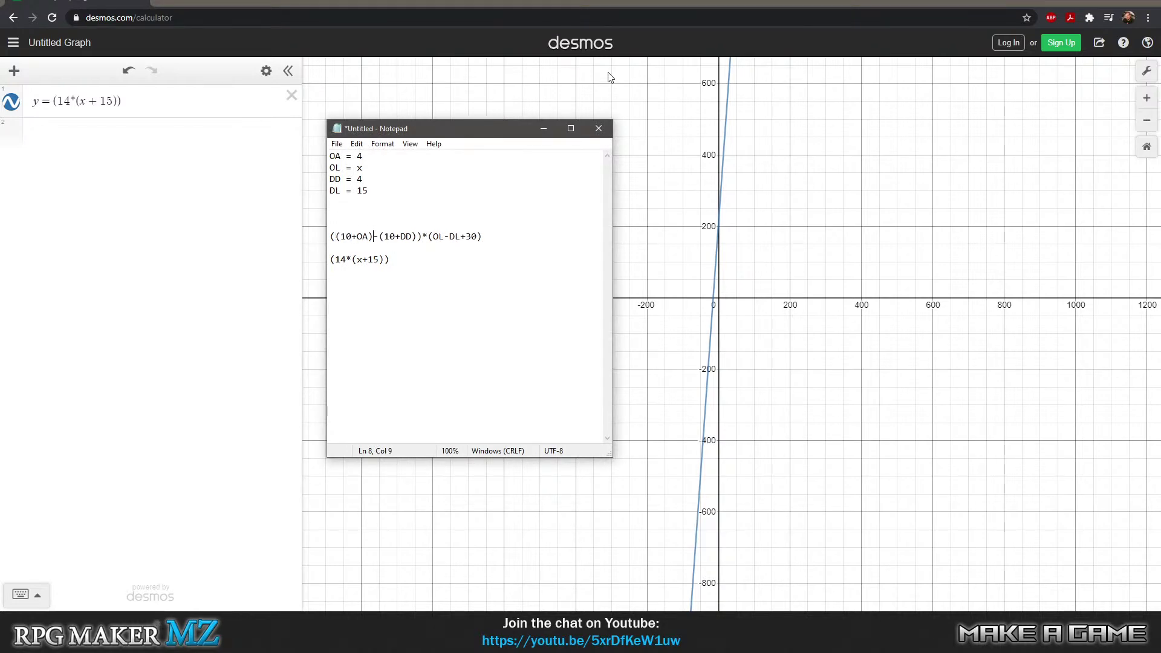
pyautogui.write('/10)')
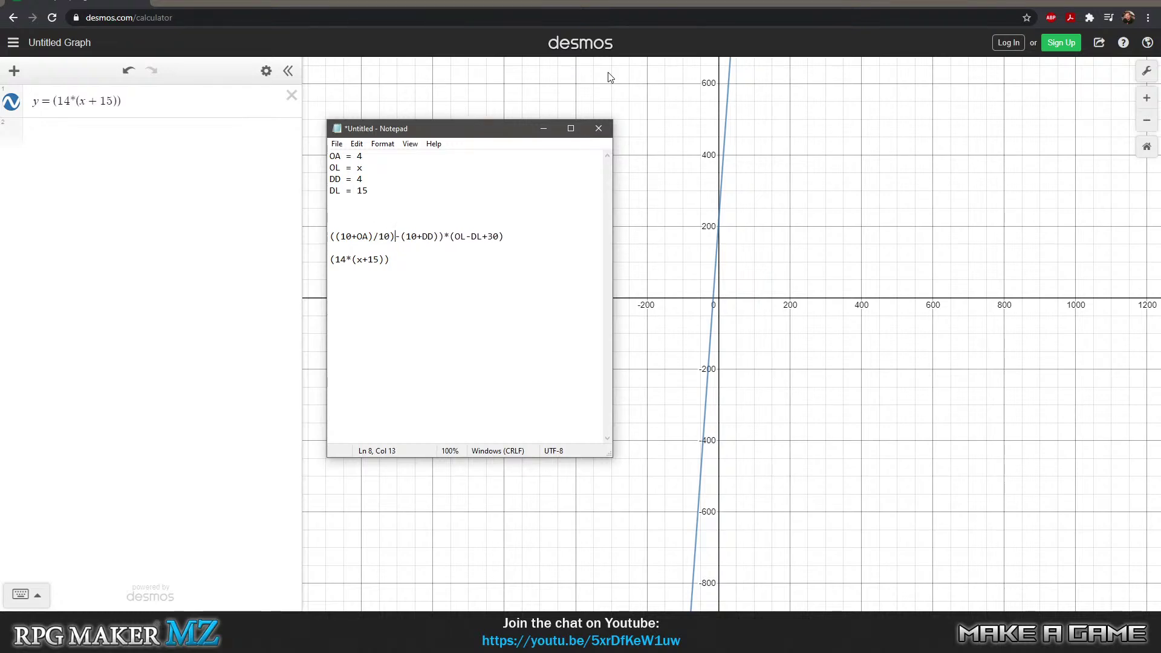
pyautogui.press('Left')
pyautogui.press('Left')
pyautogui.press('Left')
pyautogui.press('Left')
pyautogui.write('(')
pyautogui.press('Right')
pyautogui.press('Right')
pyautogui.press('Right')
pyautogui.press('Right')
pyautogui.press('Right')
pyautogui.press('Right')
pyautogui.press('Right')
pyautogui.press('Right')
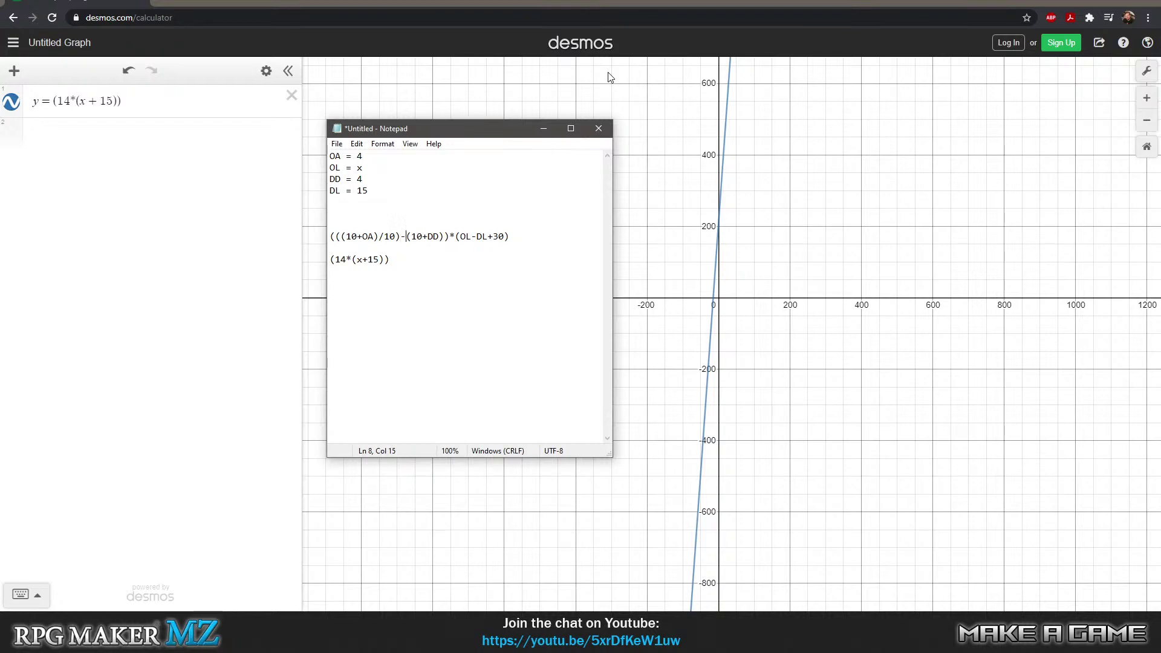
pyautogui.write(')')
pyautogui.press('BackSpace')
pyautogui.write('(')
pyautogui.write('/10)')
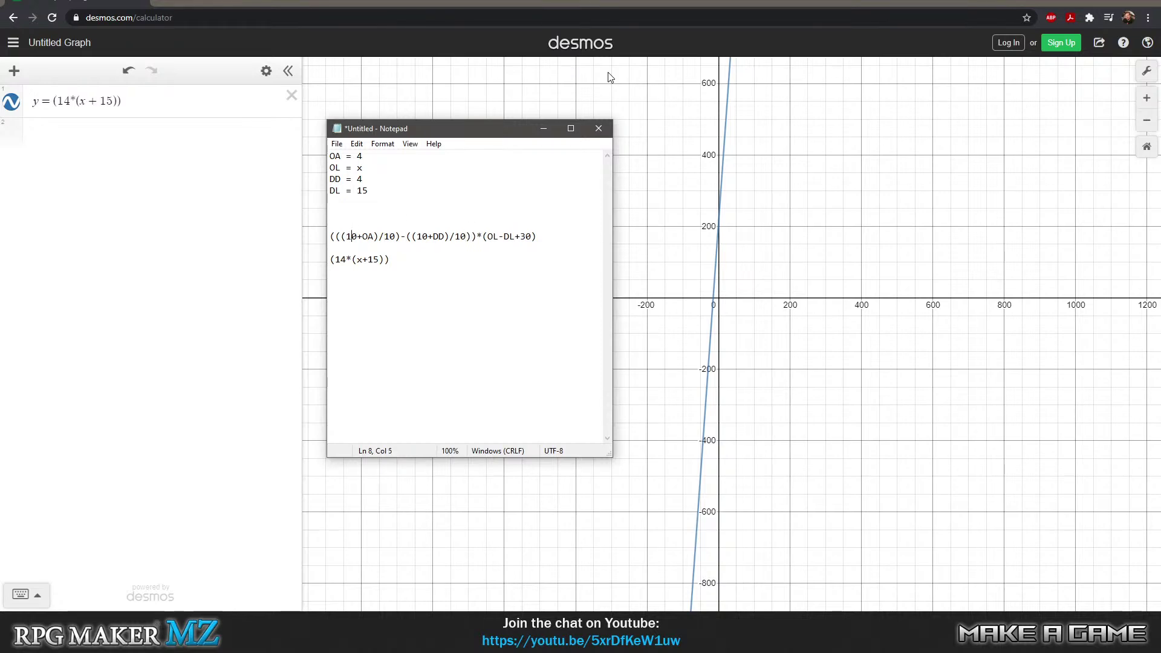
# - Change the OA term's divisor from 10 to 5
pyautogui.press('Right')
pyautogui.press('Right')
pyautogui.press('Right')
pyautogui.press('Left')
pyautogui.press('Right')
pyautogui.press('Right')
pyautogui.press('Right')
pyautogui.press('Right')
pyautogui.press('Right')
pyautogui.press('Right')
pyautogui.press('Right')
pyautogui.press('Right')
pyautogui.press('Right')
pyautogui.press('BackSpace')
pyautogui.press('BackSpace')
pyautogui.write('5')
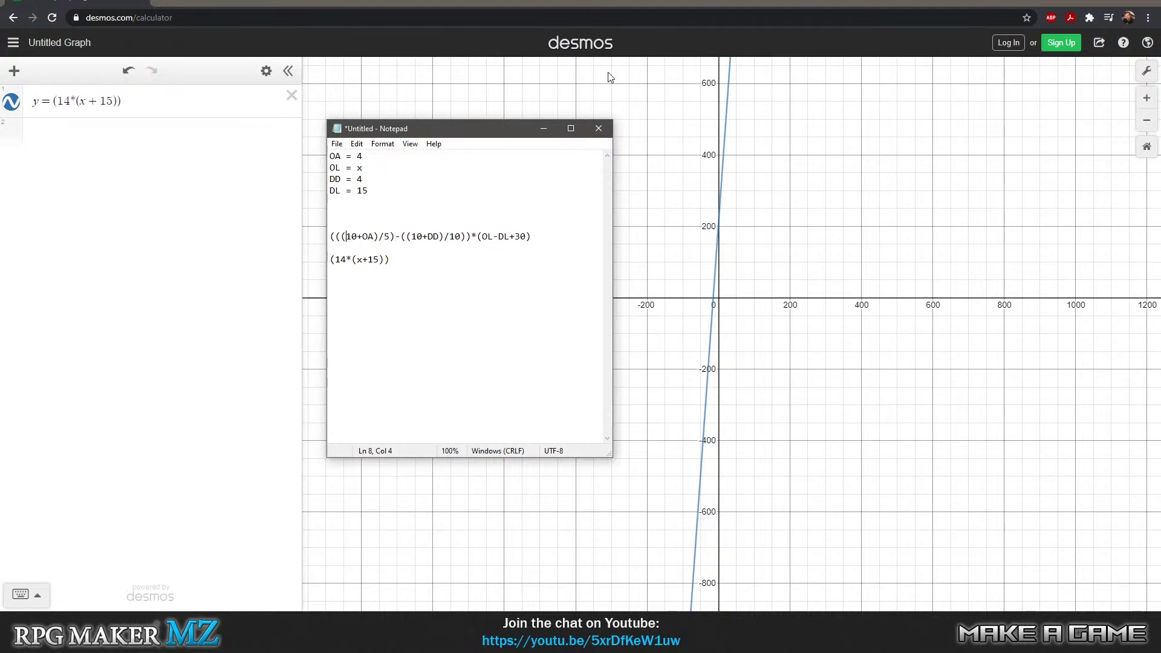
pyautogui.press('Right')
# - Remove the 14 multiplier from the simplified (14*(x+15)) line
pyautogui.press('Right')
pyautogui.press('Right')
pyautogui.press('Right')
pyautogui.press('Down')
pyautogui.press('Down')
pyautogui.press('Home')
pyautogui.press('Right')
pyautogui.press('BackSpace')
pyautogui.press('BackSpace')
pyautogui.press('BackSpace')
pyautogui.press('super')
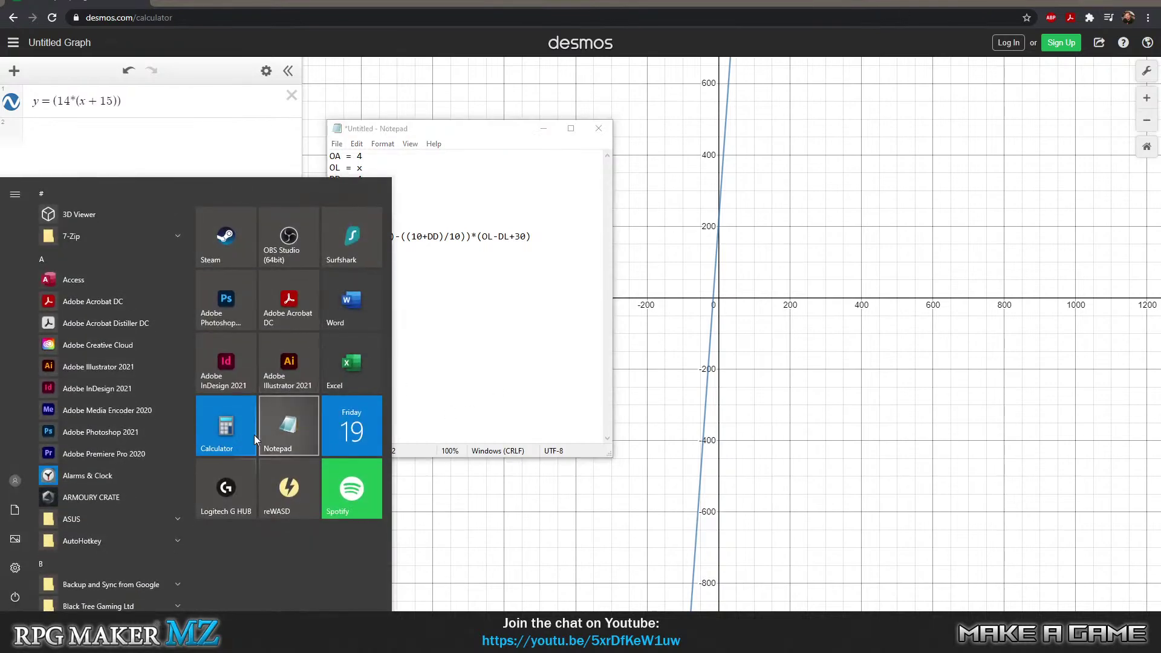
# - Calculate 14 ÷ 5 = 2.8 in Windows Calculator
pyautogui.click(227, 435)
pyautogui.click(725, 451)
pyautogui.click(725, 427)
pyautogui.click(838, 381)
pyautogui.click(763, 427)
pyautogui.click(838, 475)
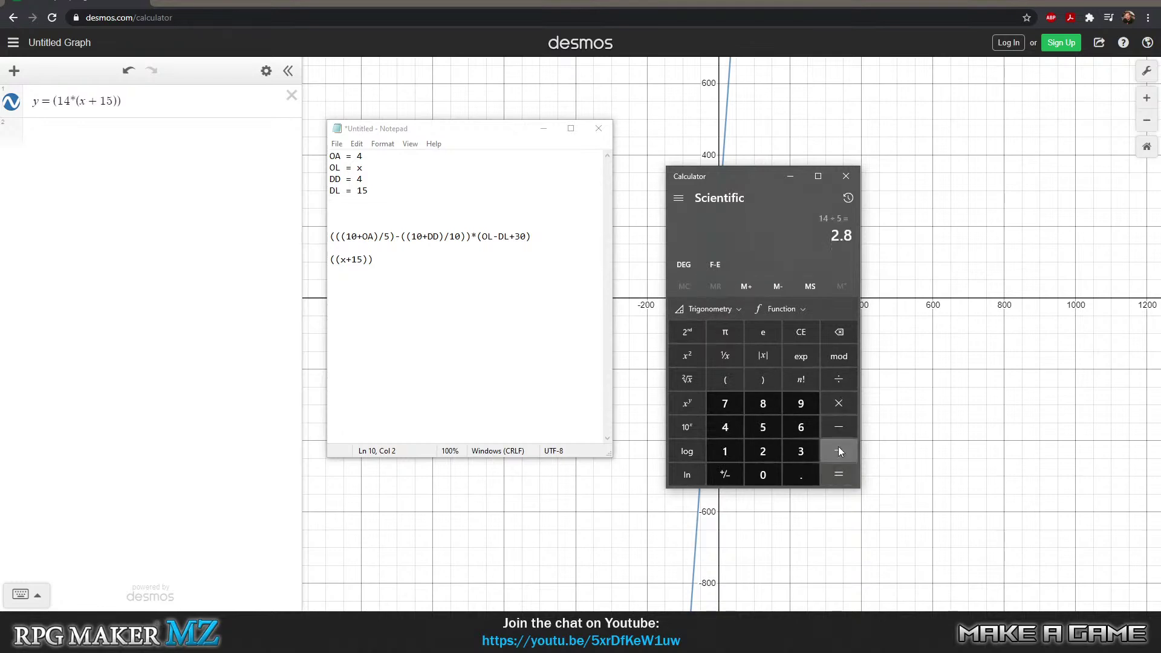
# - Subtract 1.4 from 2.8, close Calculator, and enter 1.4 into the Notepad line
pyautogui.click(842, 422)
pyautogui.click(723, 378)
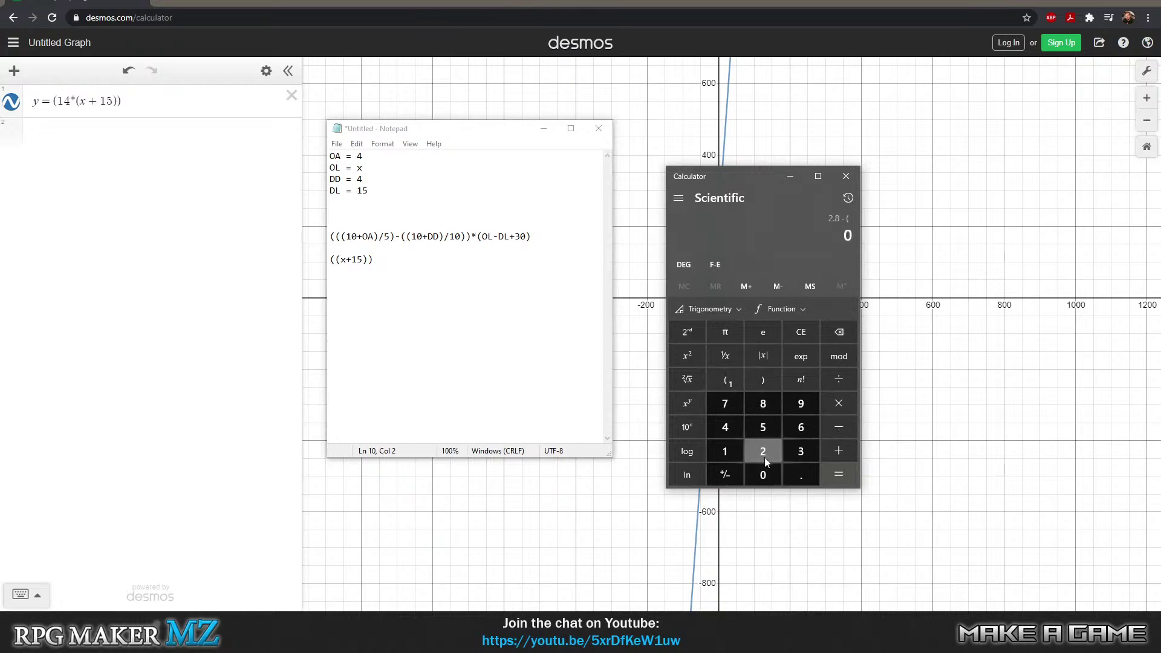
pyautogui.click(729, 454)
pyautogui.click(801, 475)
pyautogui.click(727, 429)
pyautogui.click(835, 469)
pyautogui.click(846, 176)
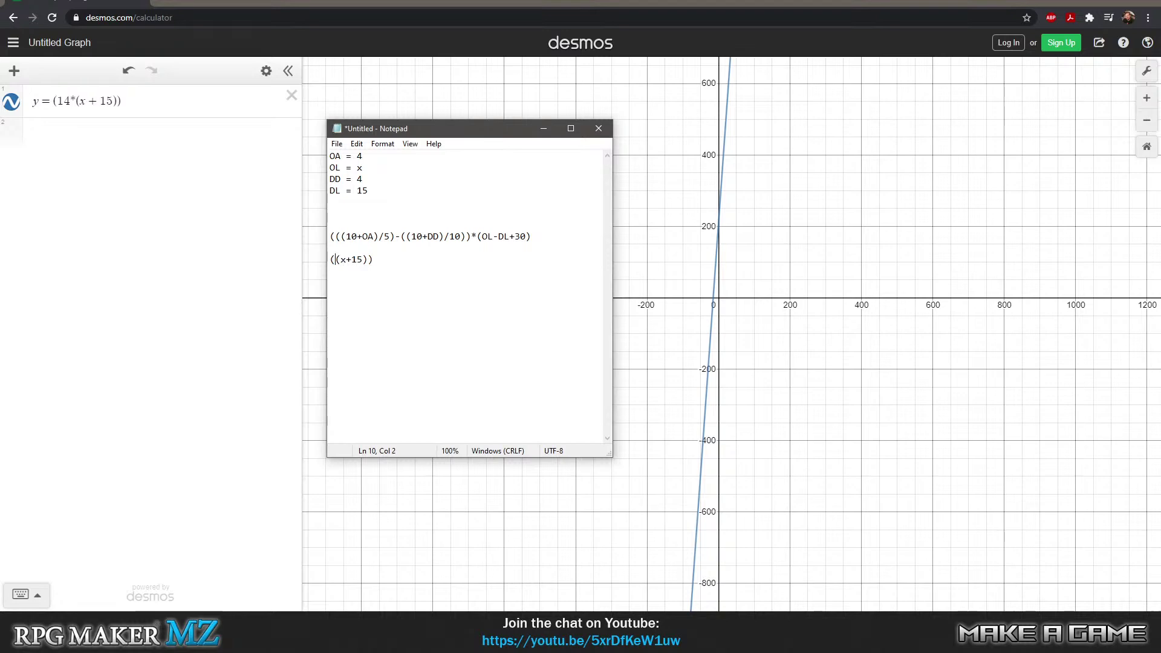
pyautogui.write('1.4')
# - Turn 14 into 1.4 in the Desmos expression and zoom in around the origin
pyautogui.click(68, 100)
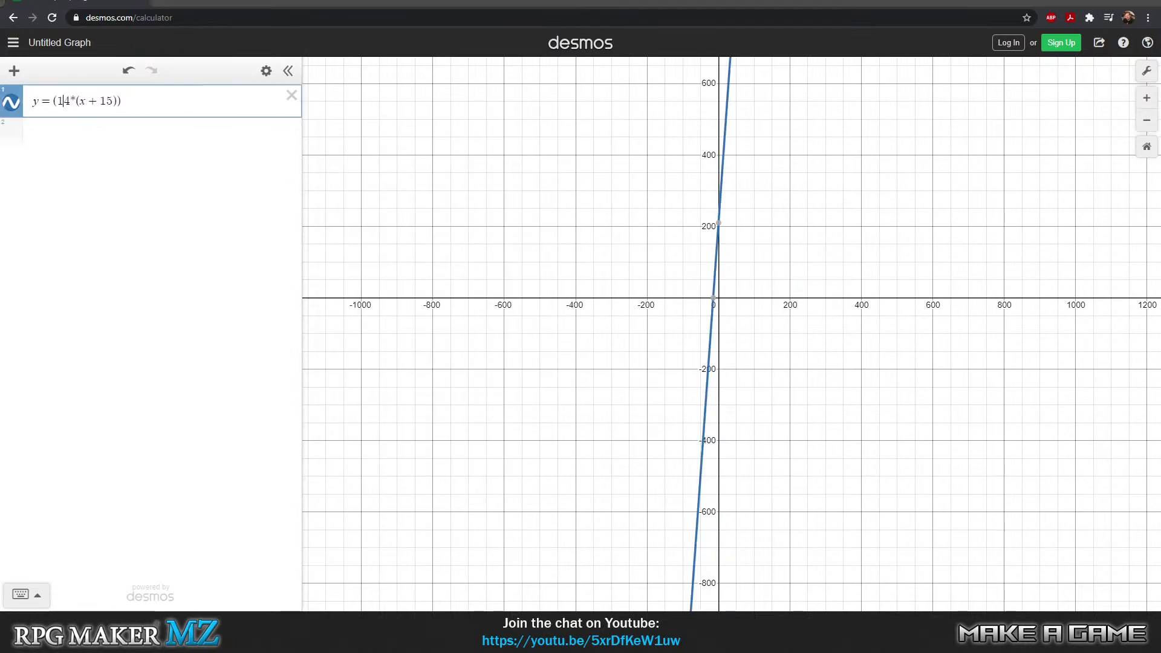
pyautogui.write('.')
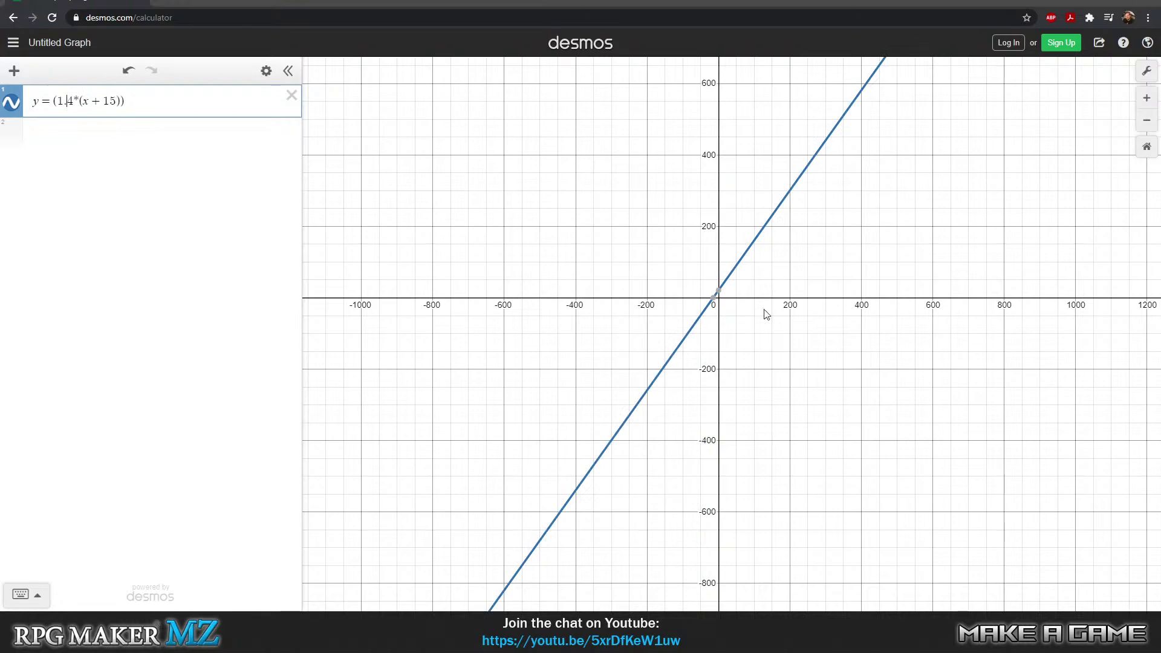
pyautogui.scroll(5, 741, 269)
pyautogui.scroll(10, 744, 266)
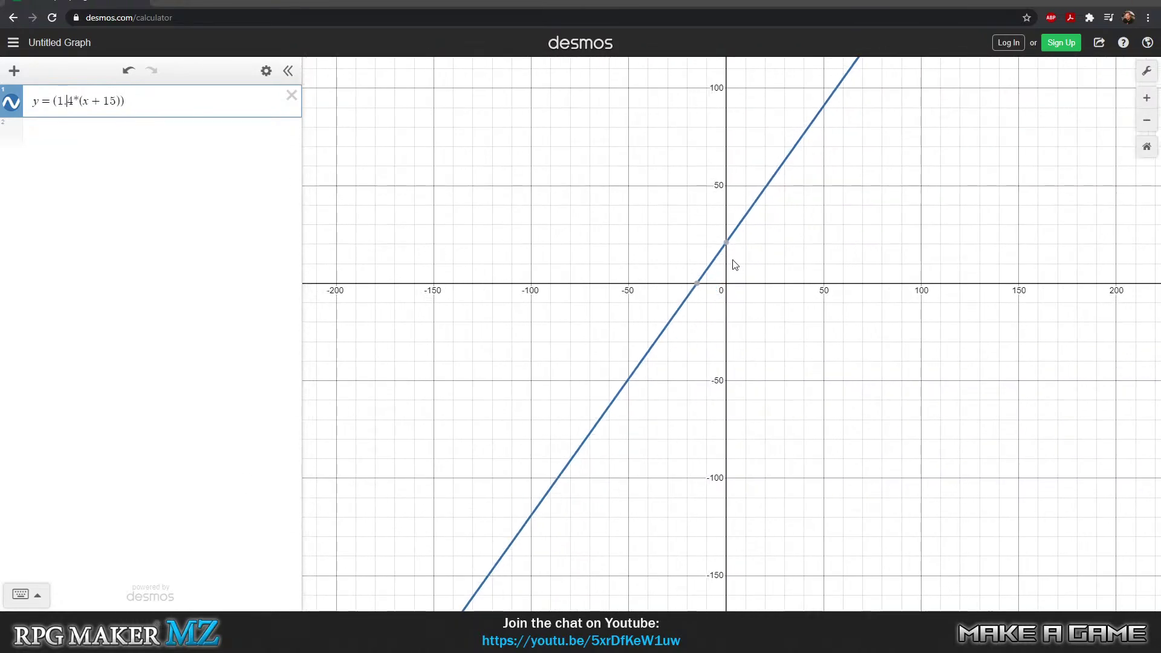
pyautogui.moveTo(735, 265); pyautogui.dragTo(659, 352)
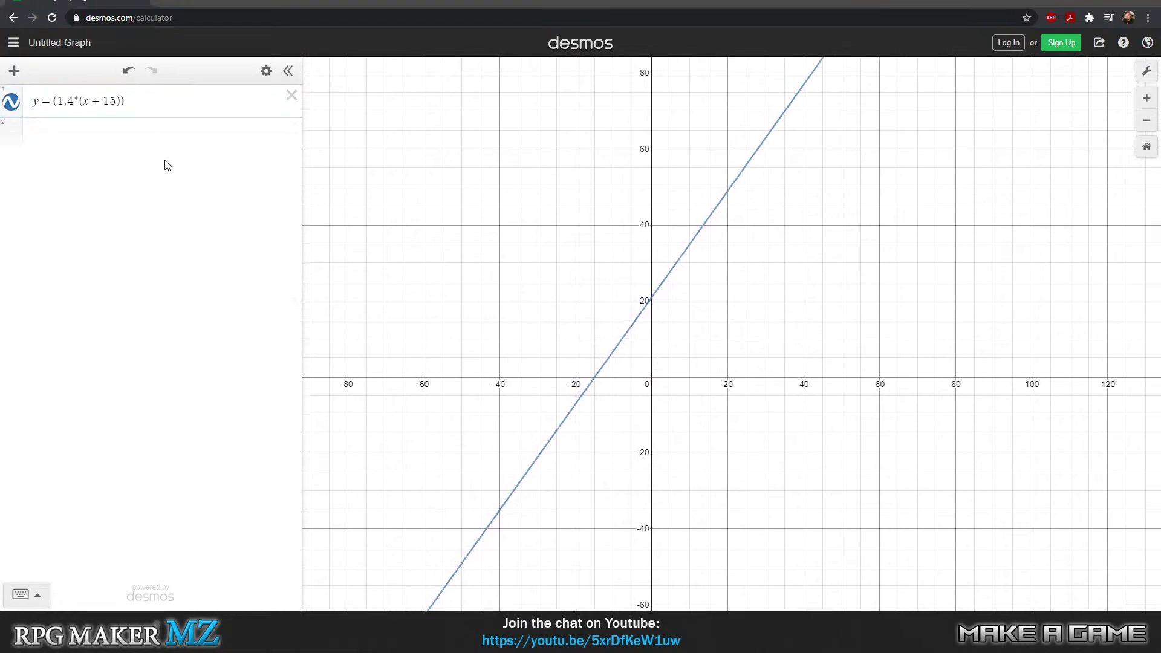
pyautogui.moveTo(682, 334); pyautogui.dragTo(645, 390)
pyautogui.scroll(3, 637, 391)
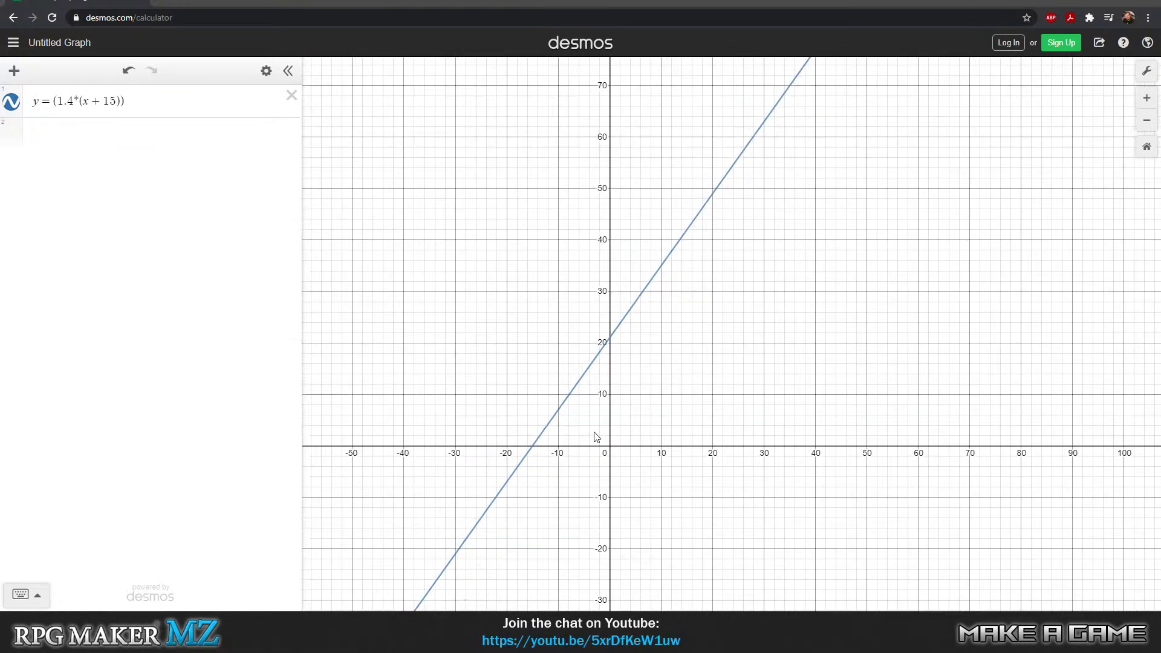
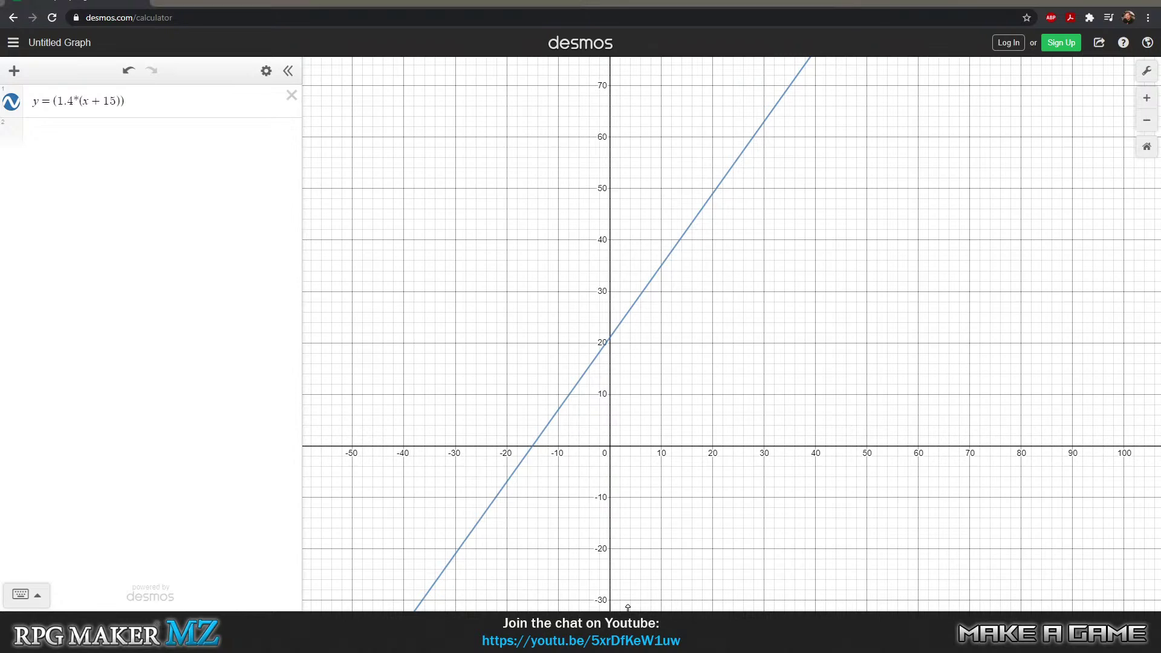
# - Switch from Desmos to the Notepad notes with the stat values and damage formula
pyautogui.hotkey('alt', 'Tab')
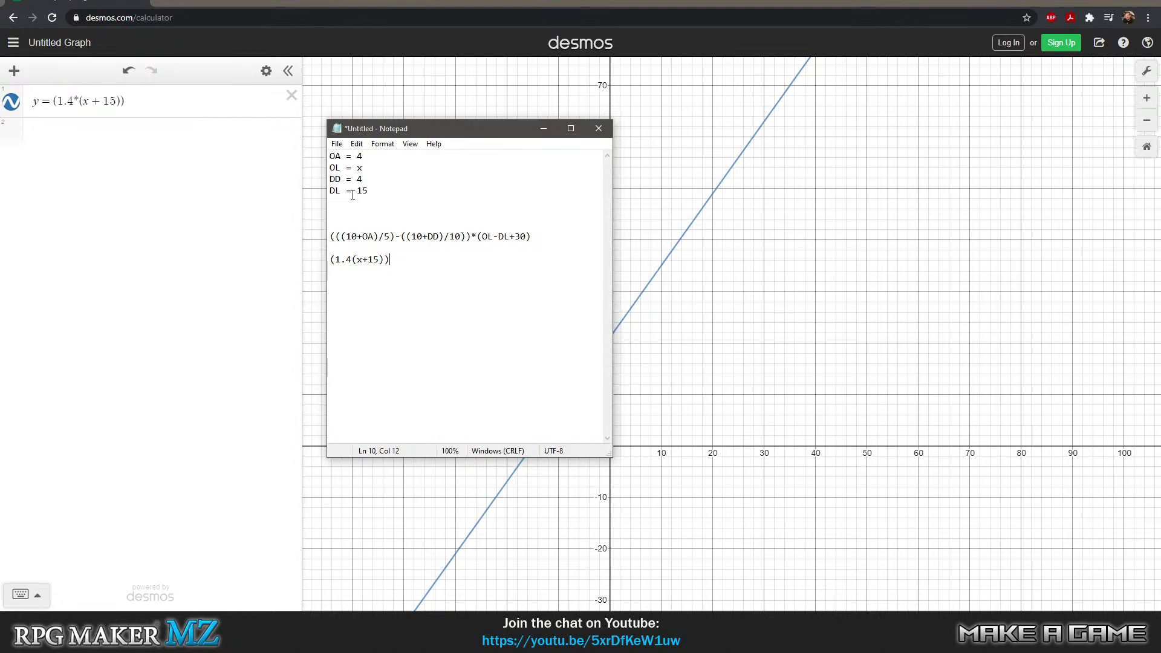
# - Change OL from x to 15 and OA from 4 to x in the stat lines
pyautogui.click(381, 192)
pyautogui.click(363, 167)
pyautogui.press('BackSpace')
pyautogui.write('15')
pyautogui.press('Up')
pyautogui.press('BackSpace')
pyautogui.write('x')
pyautogui.press('Down')
pyautogui.press('Down')
pyautogui.press('Down')
pyautogui.press('Down')
# - Clear the old (1.4(x+15)) formula on line 10
pyautogui.hotkey('shift', 'Right')
pyautogui.press('Right')
pyautogui.hotkey('shift', 'Left')
pyautogui.hotkey('shift', 'Left')
pyautogui.hotkey('shift', 'Left')
pyautogui.hotkey('shift', 'Left')
pyautogui.hotkey('shift', 'Left')
pyautogui.hotkey('shift', 'Left')
pyautogui.hotkey('shift', 'Left')
pyautogui.hotkey('shift', 'Left')
pyautogui.hotkey('shift', 'Left')
pyautogui.hotkey('shift', 'Left')
pyautogui.hotkey('shift', 'Left')
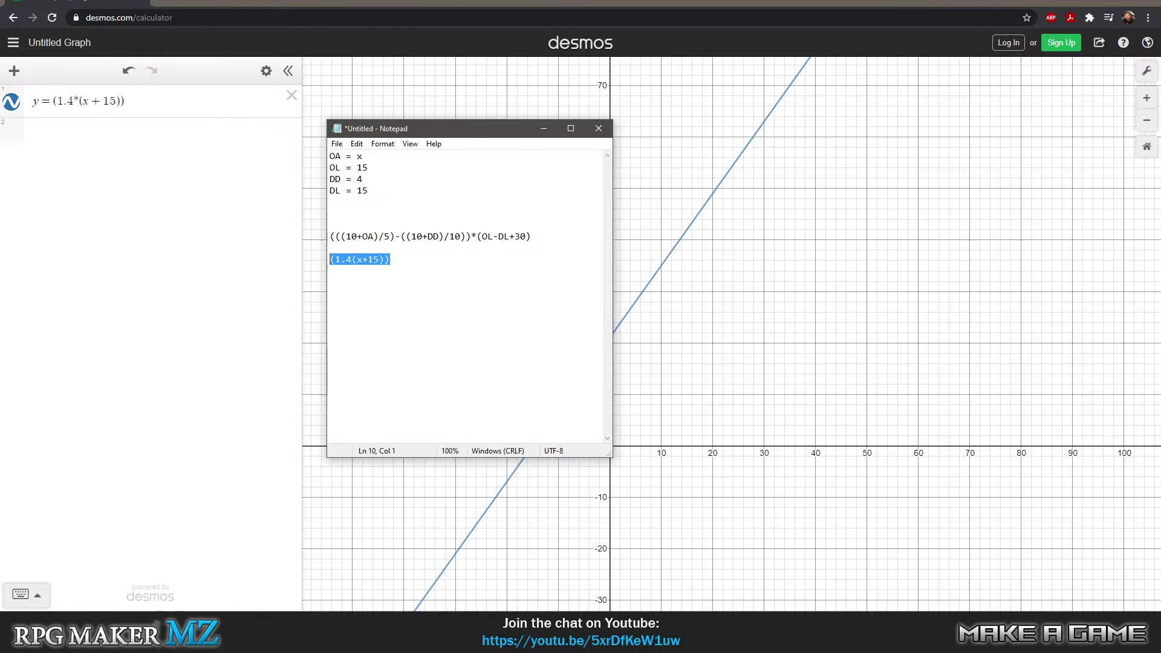
pyautogui.write('(')
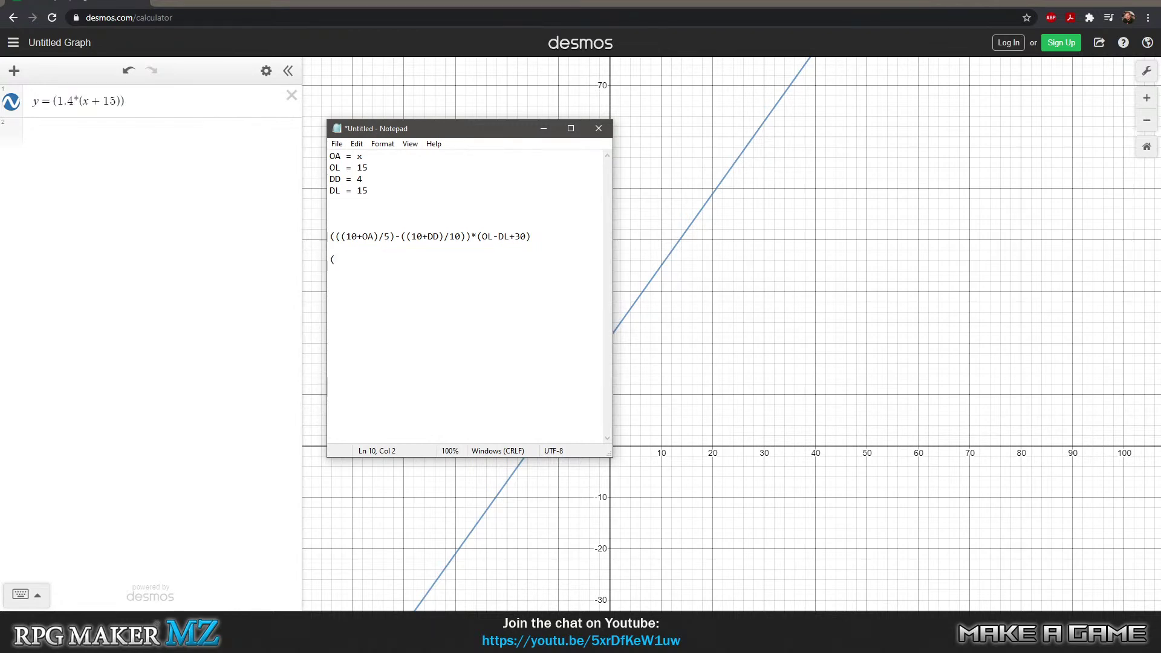
pyautogui.write('10')
pyautogui.press('BackSpace')
pyautogui.press('BackSpace')
pyautogui.write('(10')
# - Copy the full line 8 damage formula and paste it onto line 10
pyautogui.press('BackSpace')
pyautogui.press('BackSpace')
pyautogui.hotkey('shift', 'Home')
pyautogui.hotkey('shift', 'Up')
pyautogui.hotkey('shift', 'Up')
pyautogui.press('Down')
pyautogui.hotkey('shift', 'Up')
pyautogui.hotkey('ctrl', 'c')
pyautogui.press('Down')
pyautogui.press('Down')
pyautogui.press('Right')
pyautogui.press('BackSpace')
pyautogui.press('BackSpace')
pyautogui.hotkey('ctrl', 'v')
pyautogui.press('Home')
pyautogui.press('Right')
pyautogui.press('Right')
# - In the line 10 copy, substitute x for OA, 4 for DD, and 15 for OL and DL
pyautogui.press('BackSpace')
pyautogui.press('BackSpace')
pyautogui.write('x')
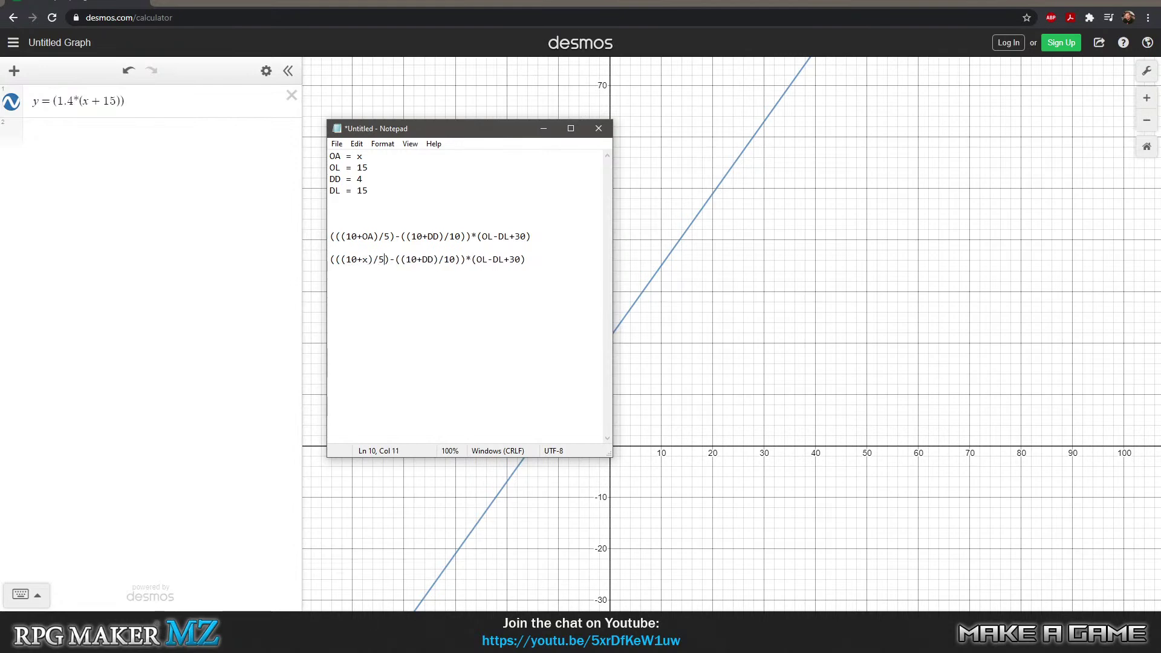
pyautogui.press('Right')
pyautogui.press('Right')
pyautogui.press('Right')
pyautogui.press('Right')
pyautogui.press('BackSpace')
pyautogui.press('BackSpace')
pyautogui.write('3')
pyautogui.press('BackSpace')
pyautogui.write('4')
pyautogui.press('Right')
pyautogui.press('Right')
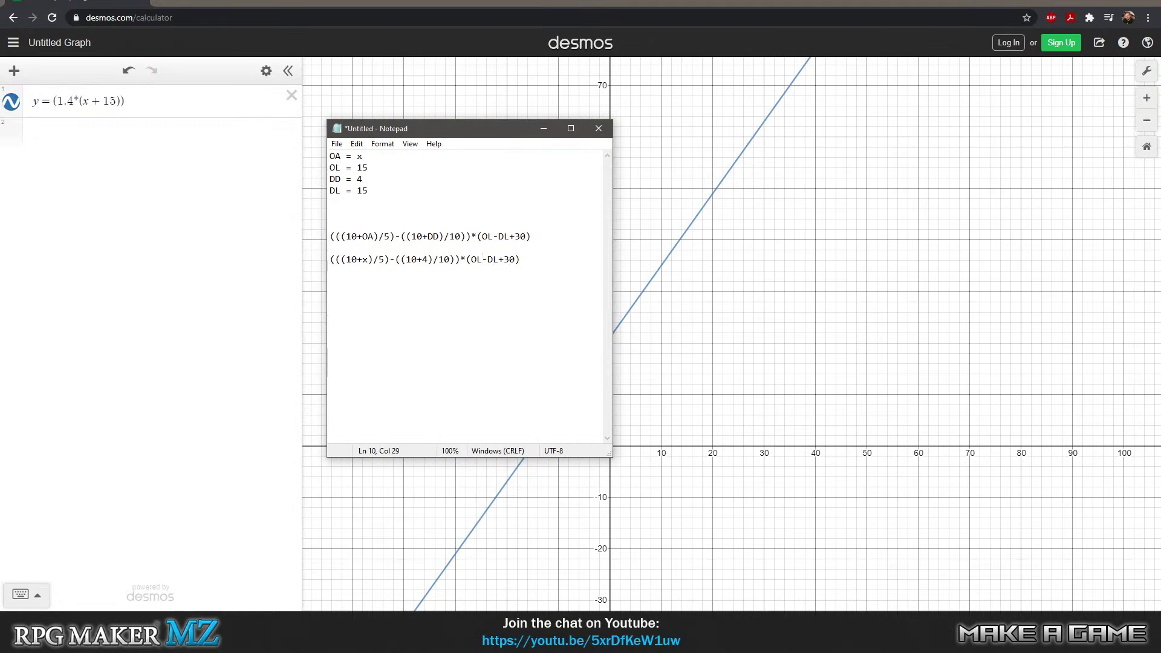
pyautogui.press('BackSpace')
pyautogui.press('BackSpace')
pyautogui.write('15')
pyautogui.press('Right')
pyautogui.write('15')
# - Drop the cancelling 15-15 terms and replace the defense term with 1.4: (((10+x)/5)-1.4)*(30)
pyautogui.press('BackSpace')
pyautogui.press('BackSpace')
pyautogui.press('BackSpace')
pyautogui.write('-')
pyautogui.press('Left')
pyautogui.press('Left')
pyautogui.press('Left')
pyautogui.press('BackSpace')
pyautogui.press('BackSpace')
pyautogui.press('BackSpace')
pyautogui.press('BackSpace')
pyautogui.press('BackSpace')
pyautogui.press('BackSpace')
pyautogui.press('Left')
pyautogui.press('Right')
pyautogui.press('BackSpace')
pyautogui.press('BackSpace')
pyautogui.press('BackSpace')
pyautogui.press('BackSpace')
pyautogui.press('BackSpace')
pyautogui.press('BackSpace')
pyautogui.press('BackSpace')
pyautogui.press('BackSpace')
pyautogui.press('BackSpace')
pyautogui.press('BackSpace')
pyautogui.press('BackSpace')
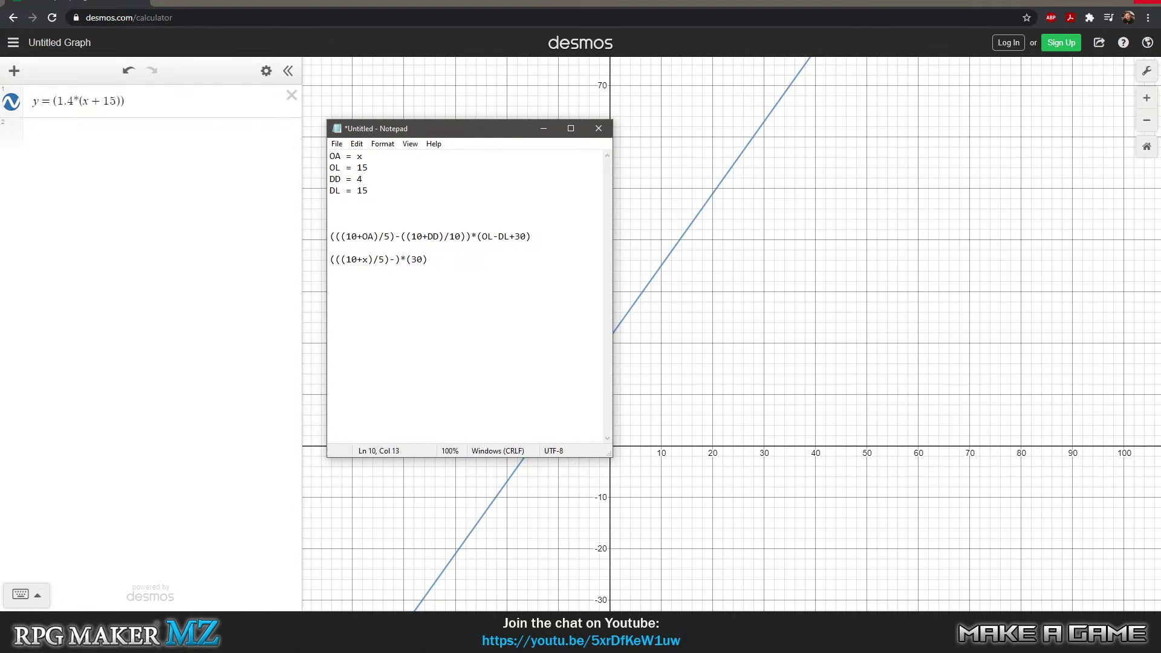
pyautogui.write('1.4')
pyautogui.press('Left')
pyautogui.press('Left')
pyautogui.press('Left')
pyautogui.press('Left')
pyautogui.press('Left')
pyautogui.click(56, 148)
# - Move the Notepad notes aside and begin entering y=(10+x)/5-1.4 in row 2
pyautogui.click(657, 622)
pyautogui.moveTo(432, 134); pyautogui.dragTo(1160, 145)
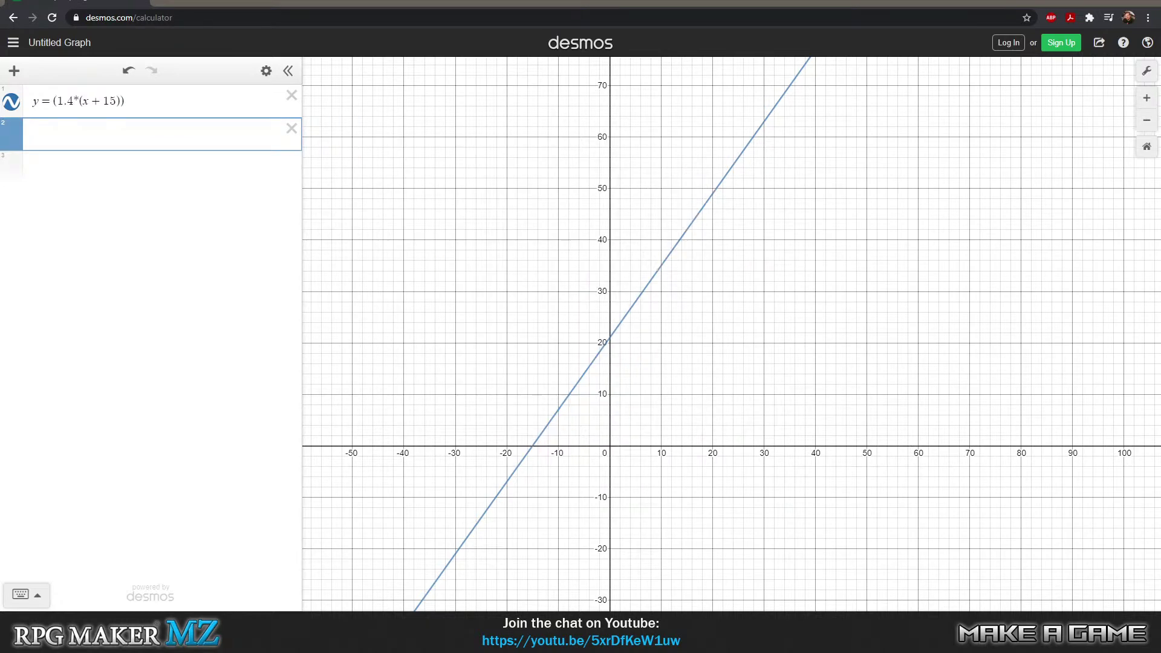
pyautogui.click(63, 138)
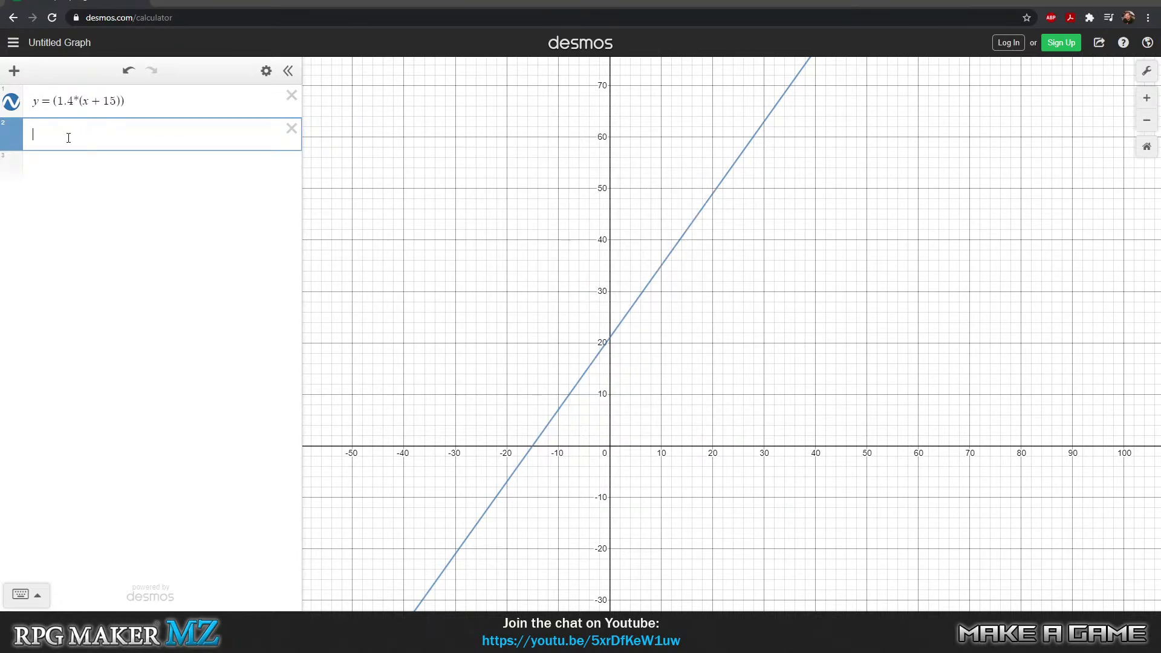
pyautogui.write('y=(')
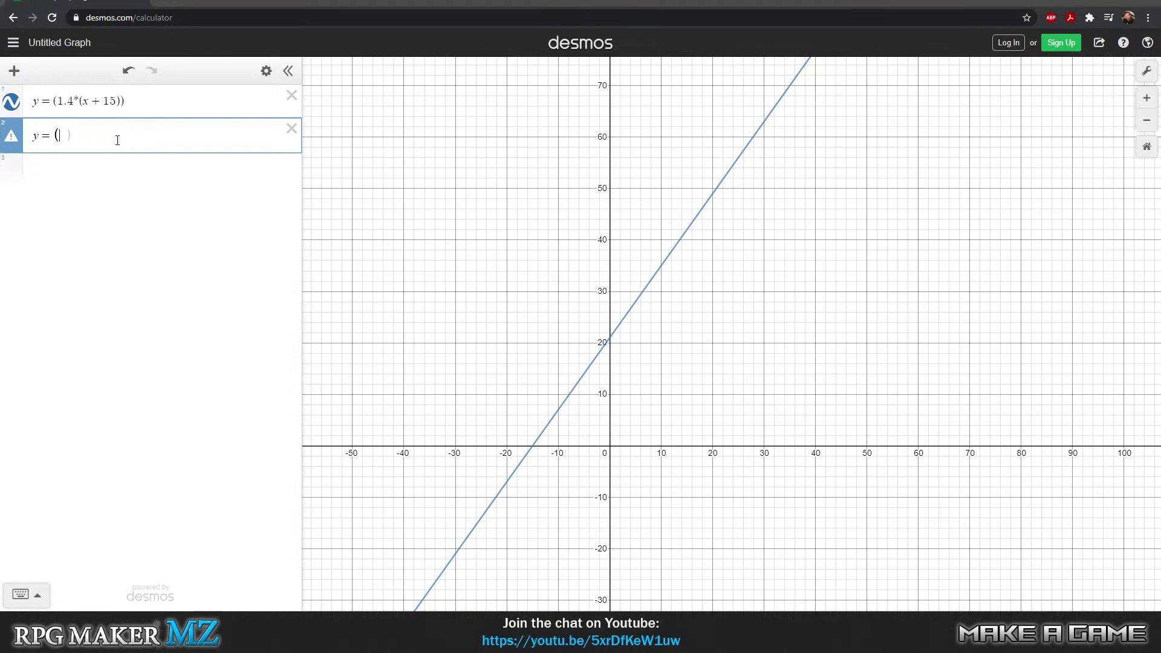
pyautogui.write('10+')
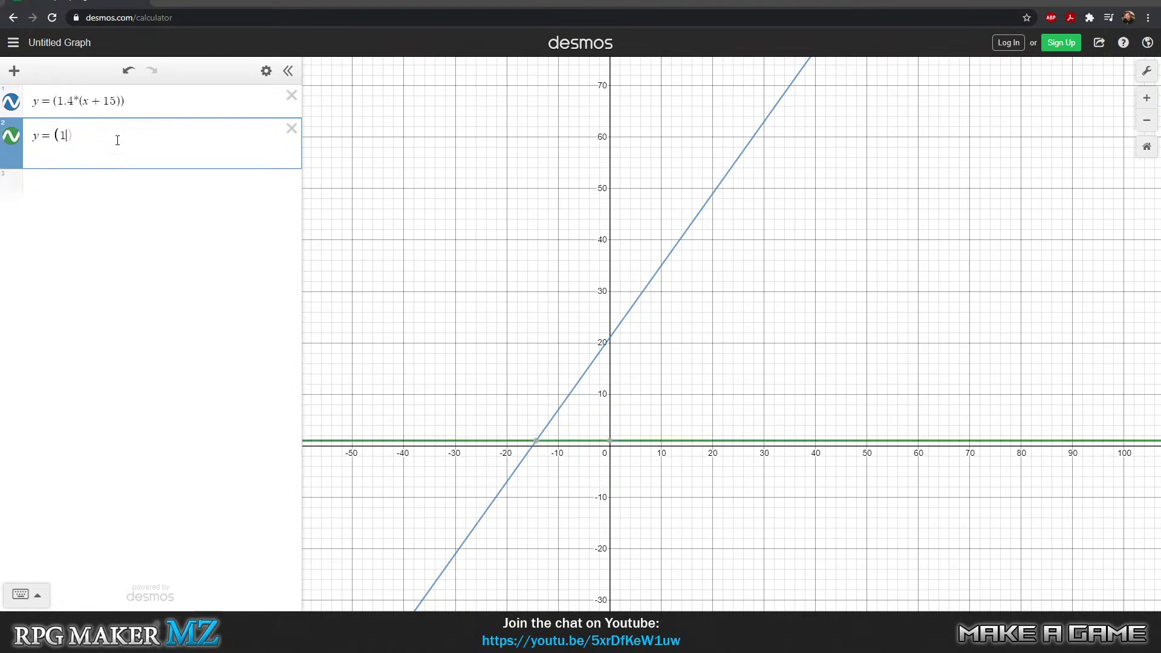
pyautogui.press('BackSpace')
pyautogui.press('BackSpace')
pyautogui.press('BackSpace')
pyautogui.write('10+x)')
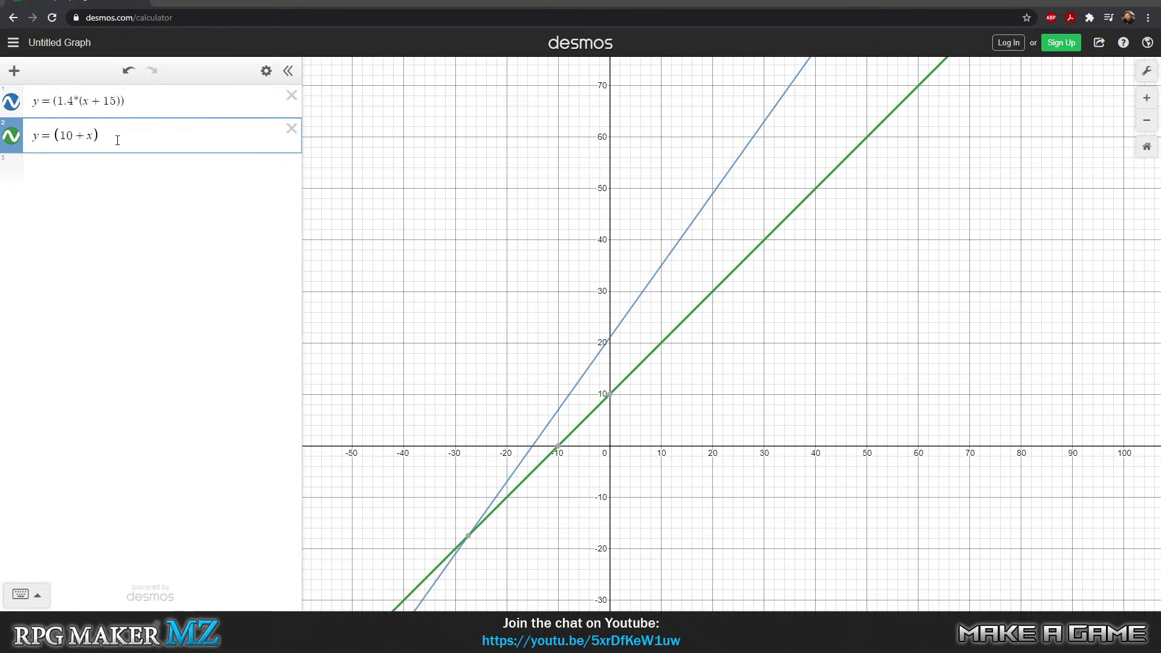
pyautogui.write('/4')
pyautogui.press('BackSpace')
pyautogui.write('5')
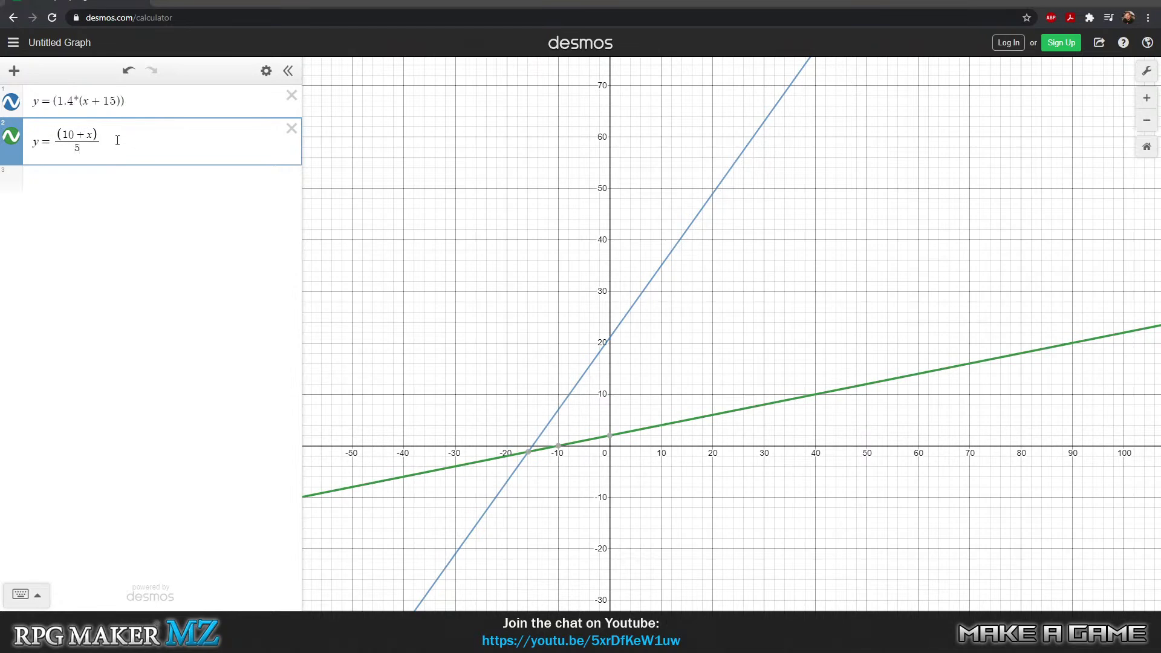
pyautogui.write('-1/4')
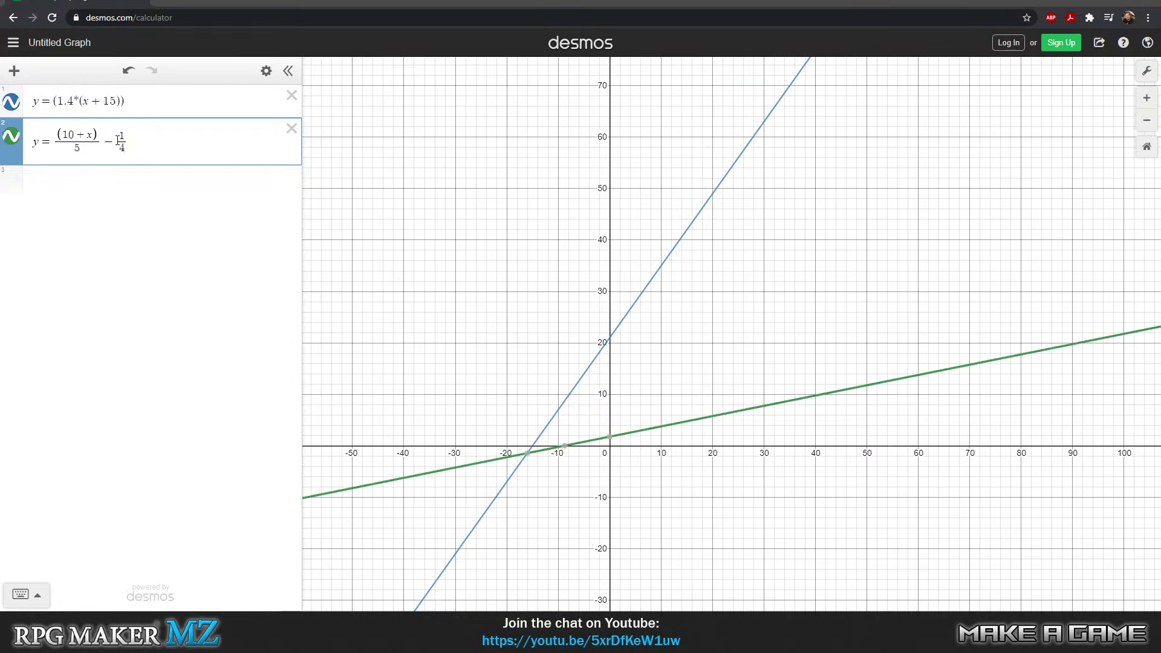
pyautogui.press('BackSpace')
pyautogui.press('BackSpace')
pyautogui.write('.4')
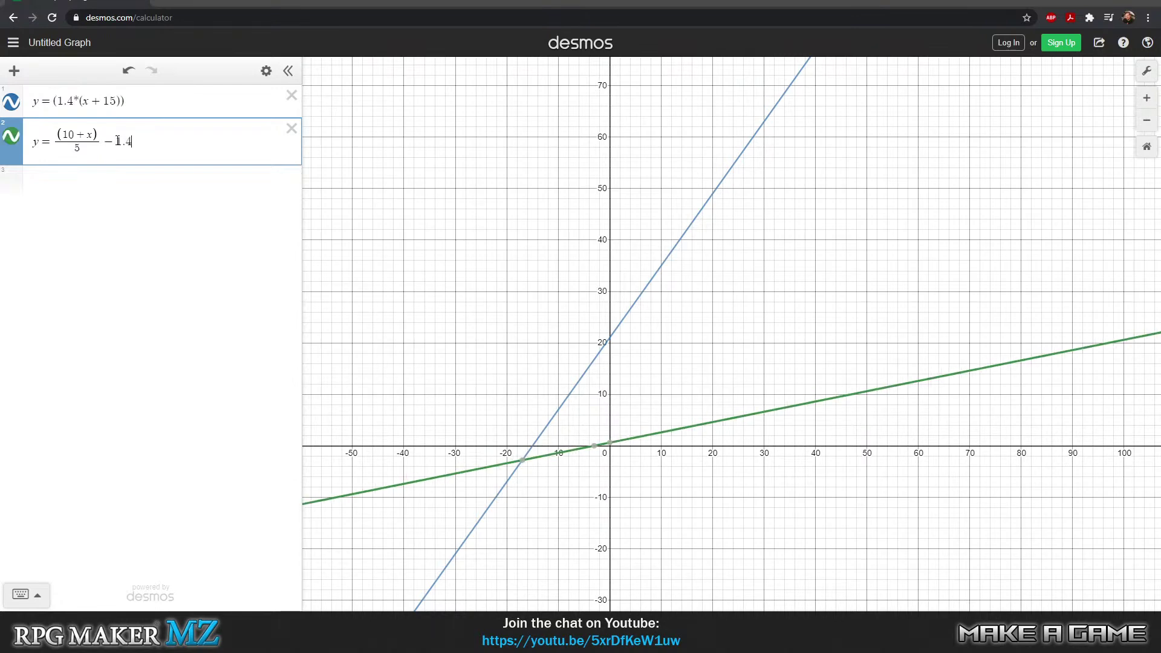
pyautogui.write('(')
# - Fix the parentheses and prefix 30 so row 2 reads y=30((10+x)/5-1.4)
pyautogui.press('BackSpace')
pyautogui.write(')')
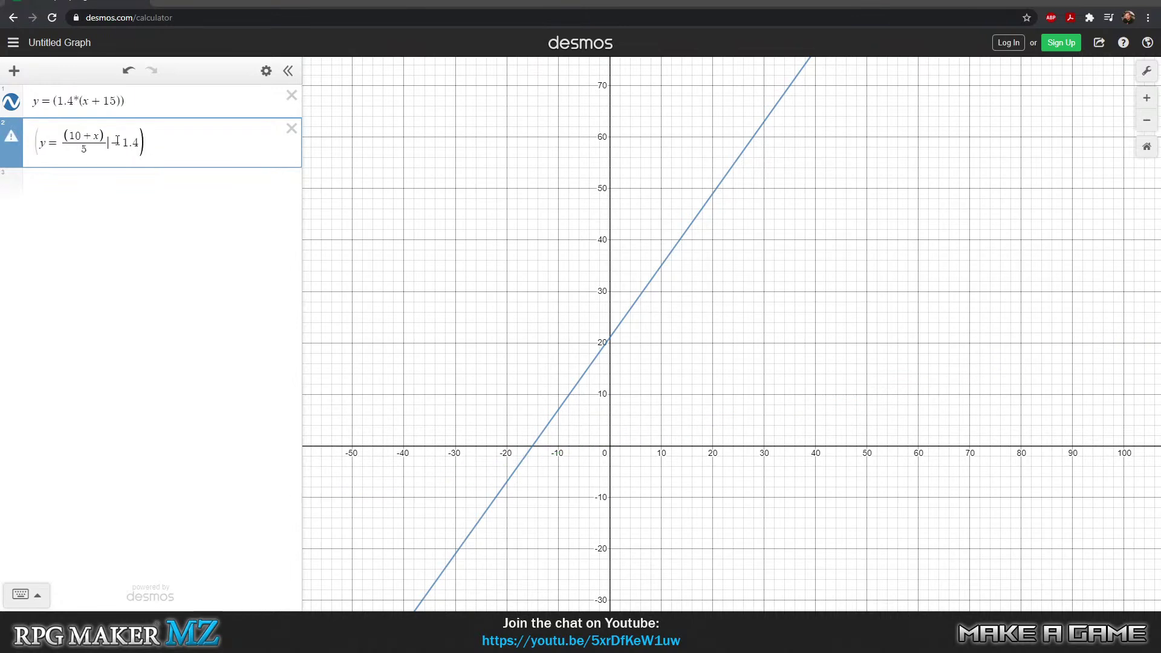
pyautogui.press('Left')
pyautogui.press('Left')
pyautogui.press('Left')
pyautogui.press('Left')
pyautogui.write('(')
pyautogui.press('BackSpace')
pyautogui.press('Right')
pyautogui.press('Right')
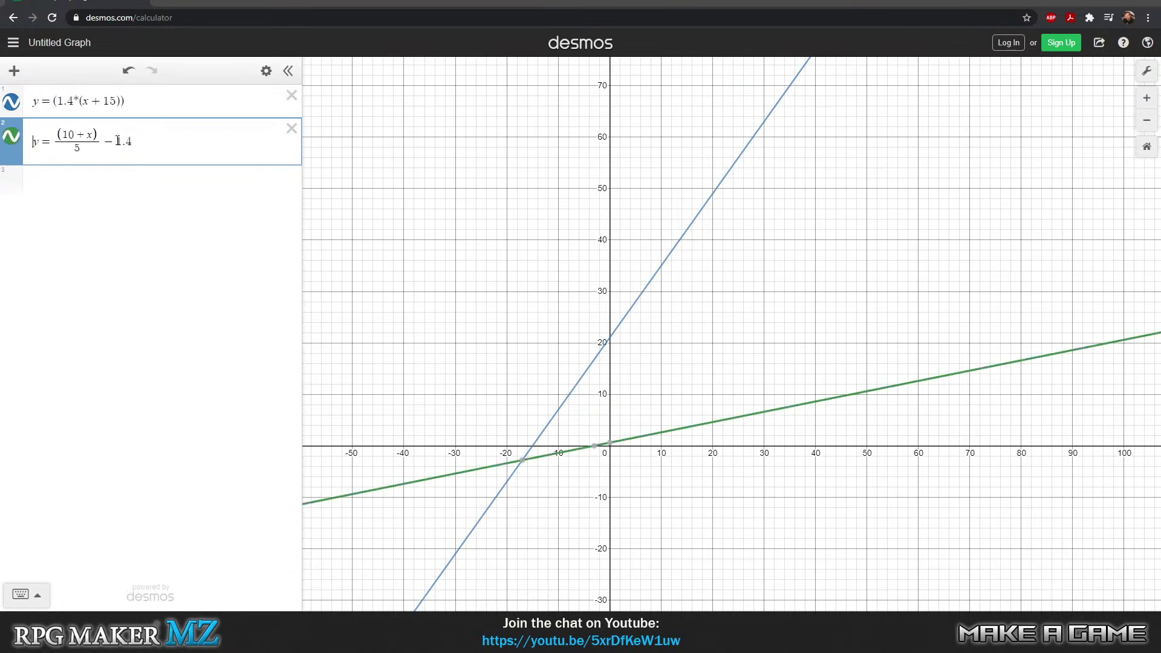
pyautogui.write('(')
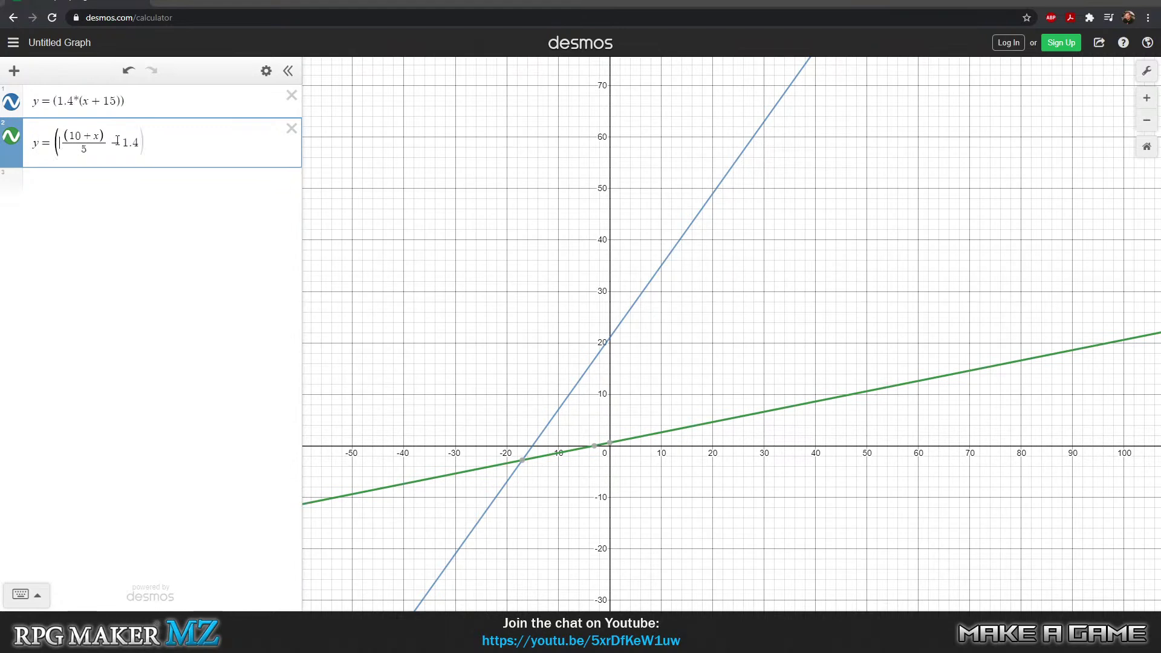
pyautogui.write('30')
pyautogui.press('BackSpace')
pyautogui.write('0')
pyautogui.press('Right')
pyautogui.press('Right')
pyautogui.press('Right')
pyautogui.press('Right')
pyautogui.press('Right')
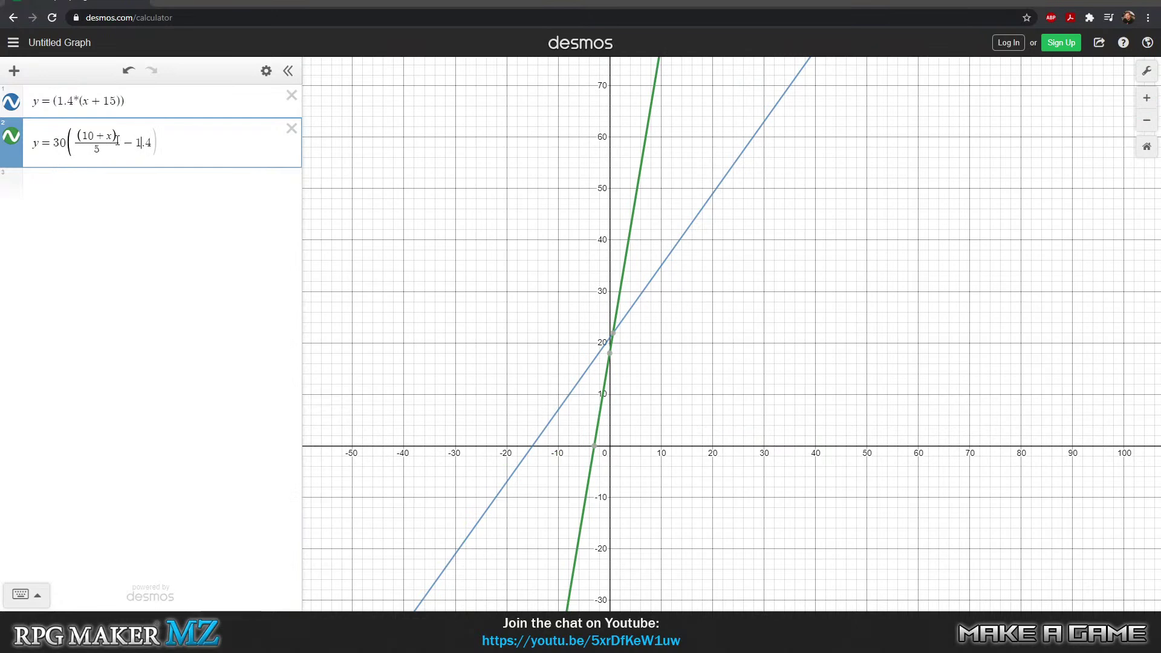
pyautogui.press('Left')
pyautogui.write(')')
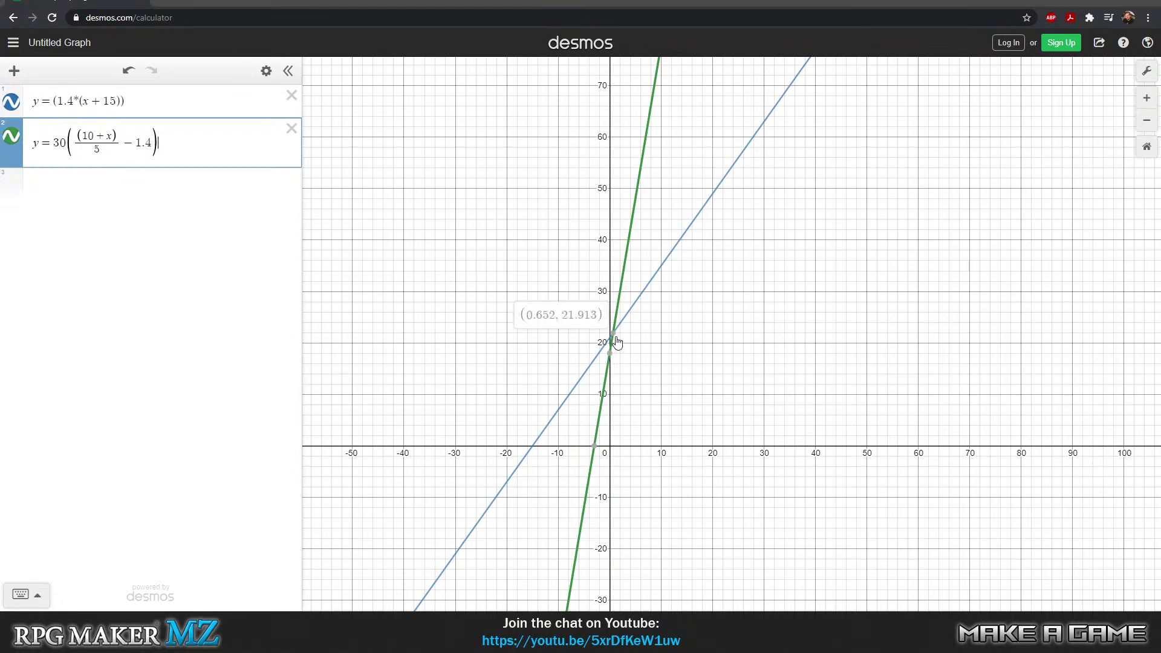
# - Zoom and pan around the lines' intersection and origin, then drag Notepad back beside the expressions
pyautogui.scroll(3, 631, 342)
pyautogui.scroll(3, 629, 357)
pyautogui.moveTo(607, 366); pyautogui.dragTo(661, 342)
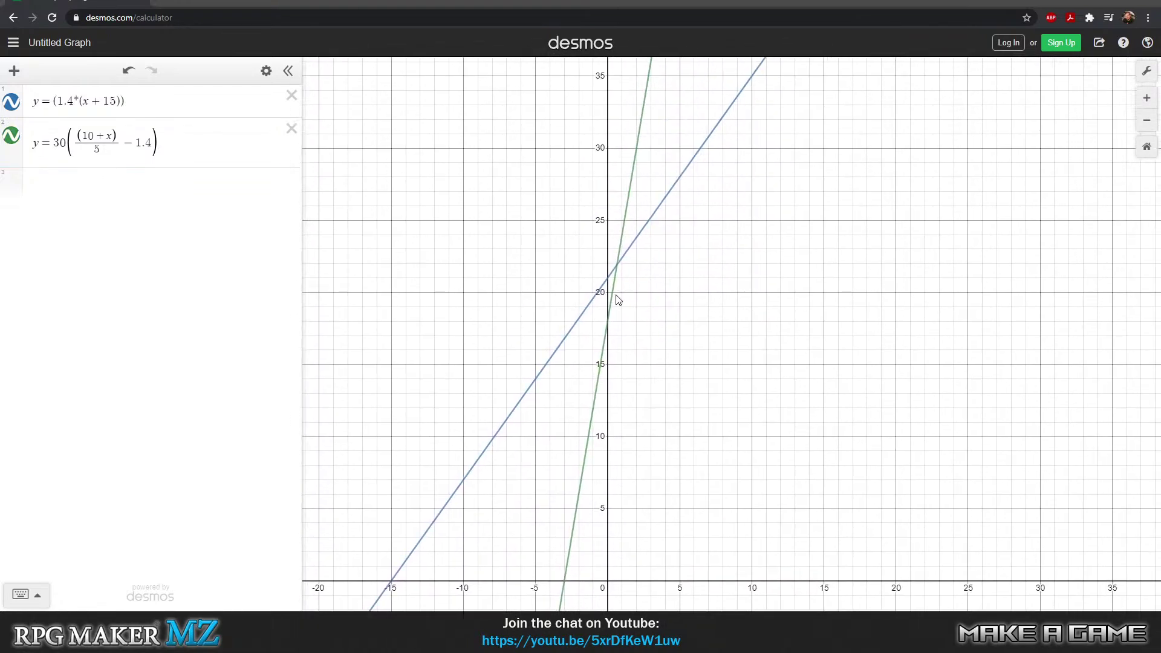
pyautogui.moveTo(668, 363); pyautogui.dragTo(627, 568)
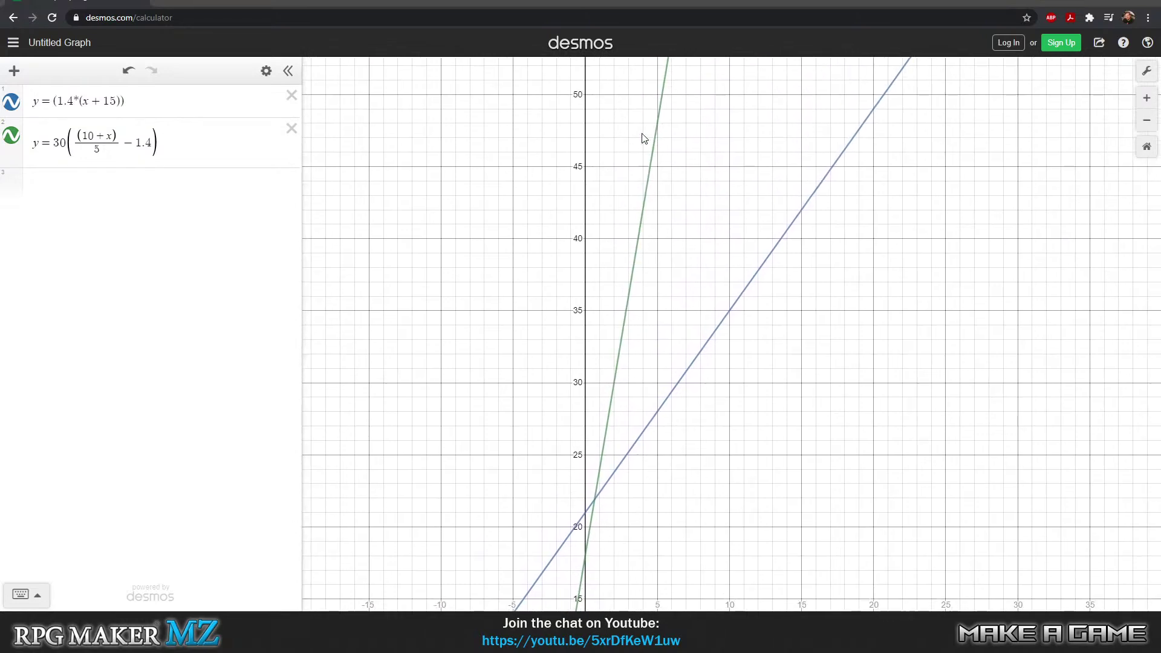
pyautogui.moveTo(691, 262); pyautogui.dragTo(594, 560)
pyautogui.moveTo(687, 91); pyautogui.dragTo(653, 50)
pyautogui.moveTo(486, 478); pyautogui.dragTo(601, 45)
pyautogui.moveTo(560, 408); pyautogui.dragTo(618, 94)
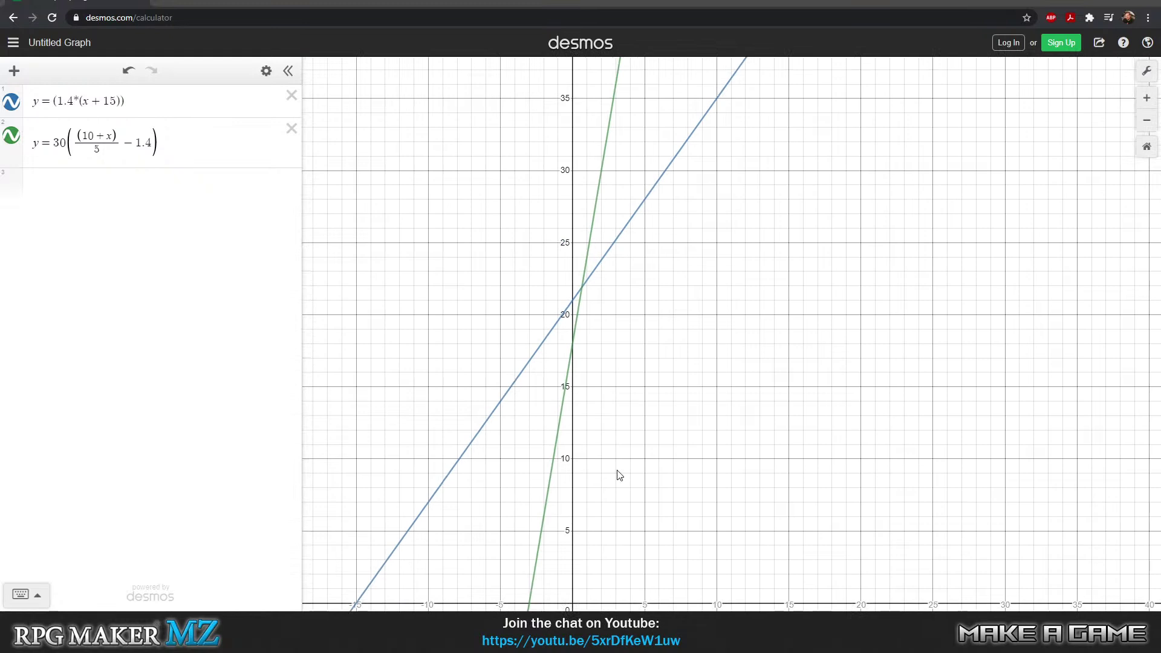
pyautogui.moveTo(661, 358); pyautogui.dragTo(726, 273)
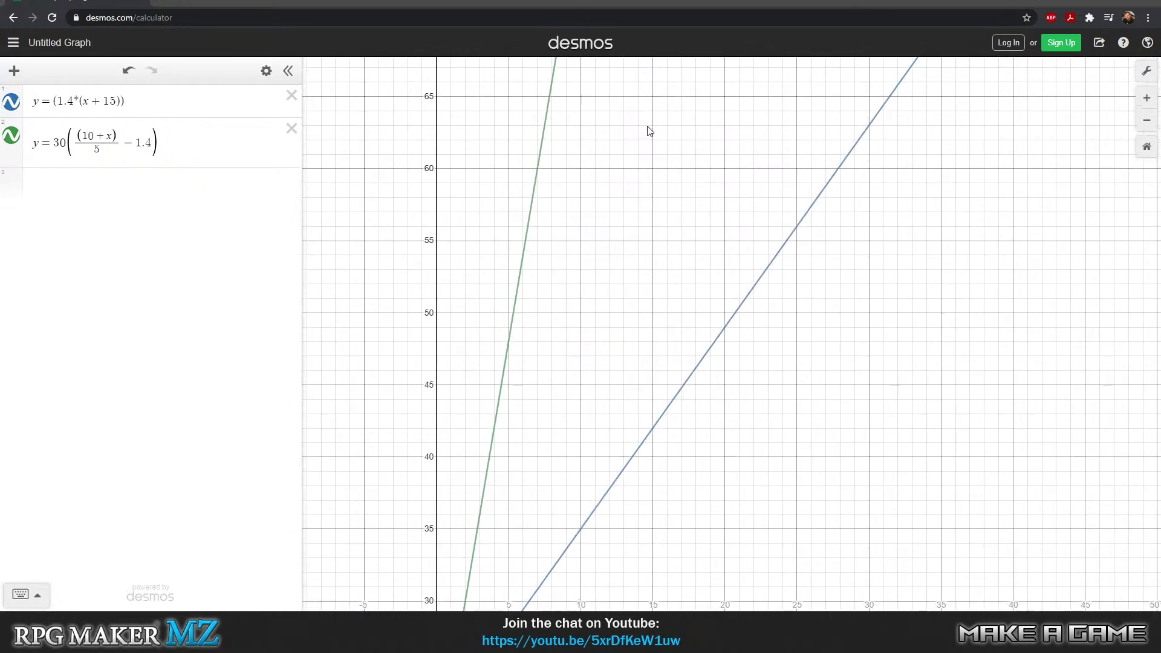
pyautogui.scroll(-3, 603, 378)
pyautogui.moveTo(653, 506); pyautogui.dragTo(768, 313)
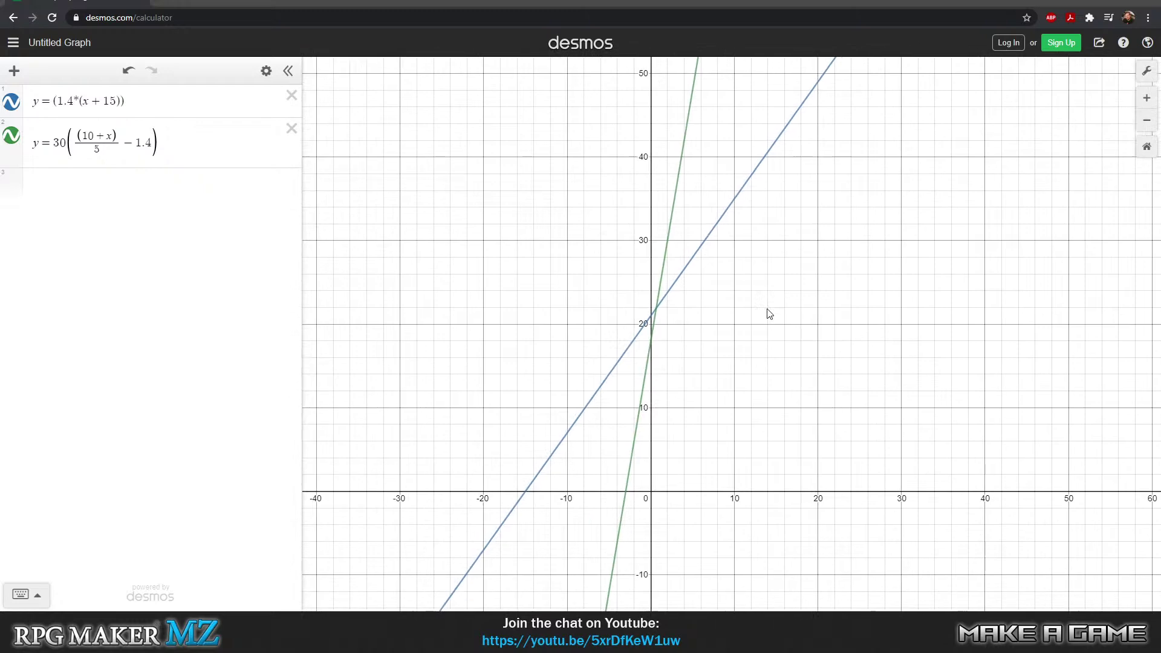
pyautogui.scroll(-1, 765, 321)
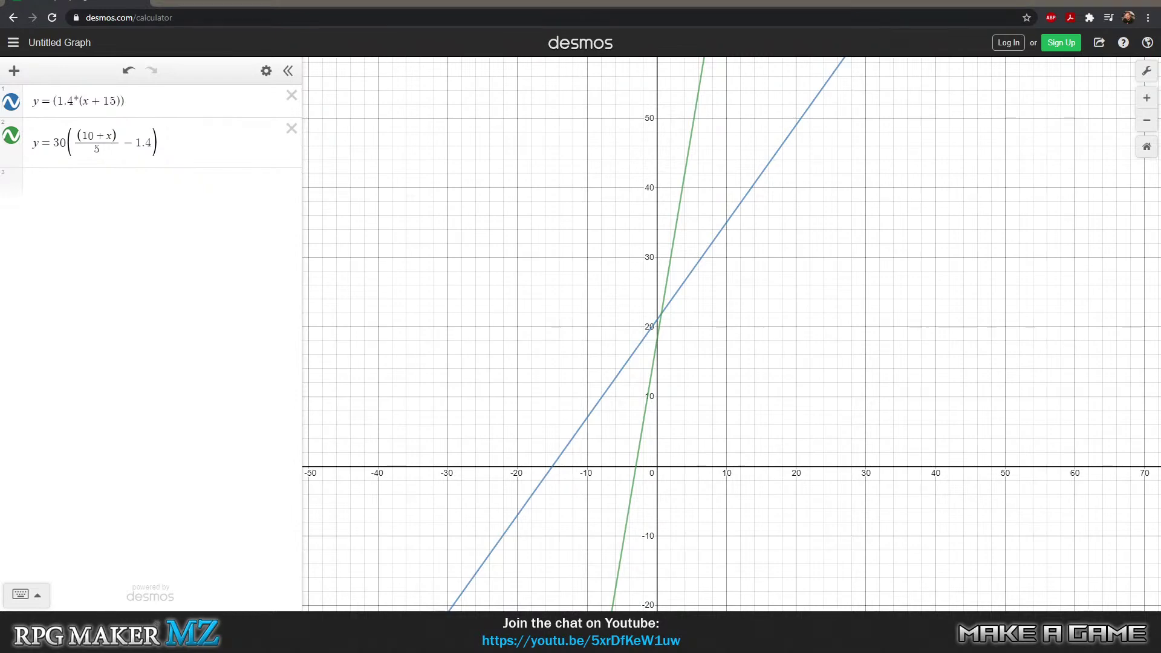
pyautogui.moveTo(1160, 110); pyautogui.dragTo(437, 133)
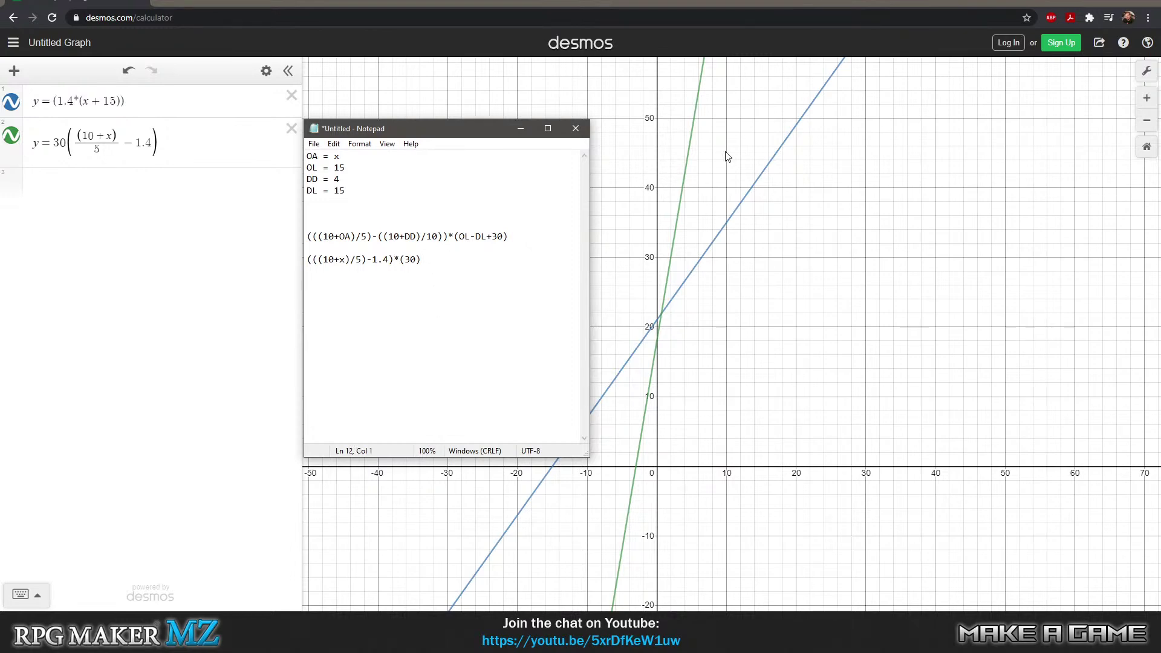
# - Remove the stray bracket and paste the full formula over the second formula line
pyautogui.write('(')
pyautogui.press('BackSpace')
pyautogui.press('BackSpace')
pyautogui.press('BackSpace')
pyautogui.moveTo(525, 237); pyautogui.dragTo(306, 237)
pyautogui.hotkey('ctrl', 'c')
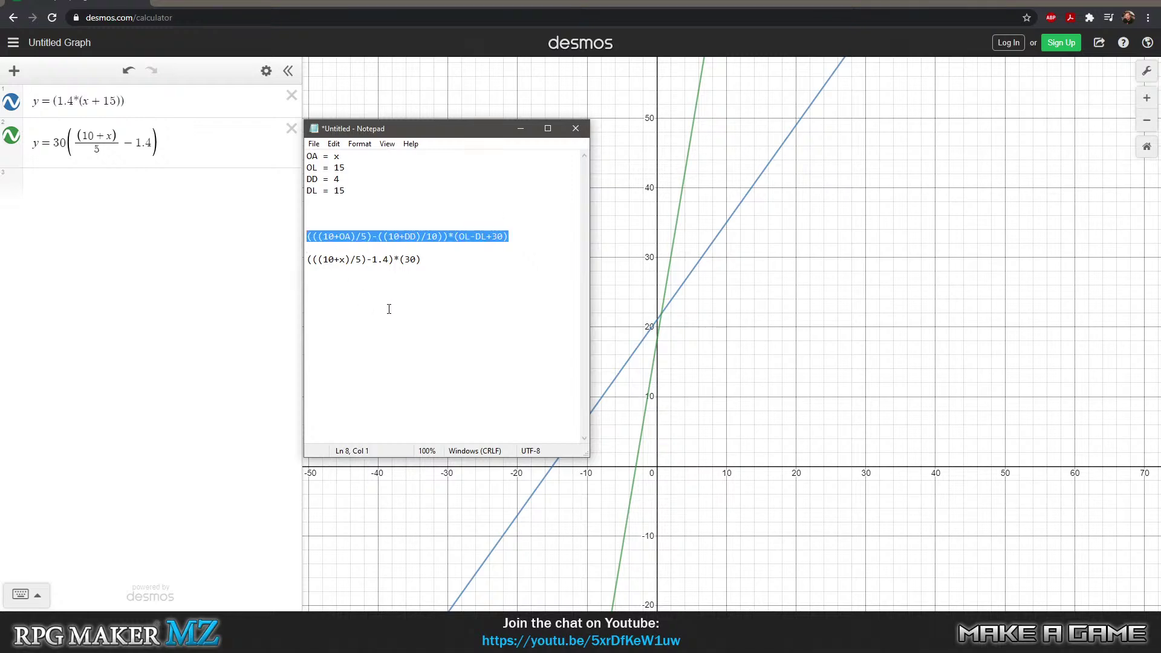
pyautogui.click(435, 259)
pyautogui.moveTo(435, 260); pyautogui.dragTo(256, 254)
pyautogui.hotkey('ctrl', 'v')
# - Replace the attack and defence terms in the copy with 1.4
pyautogui.click(351, 260)
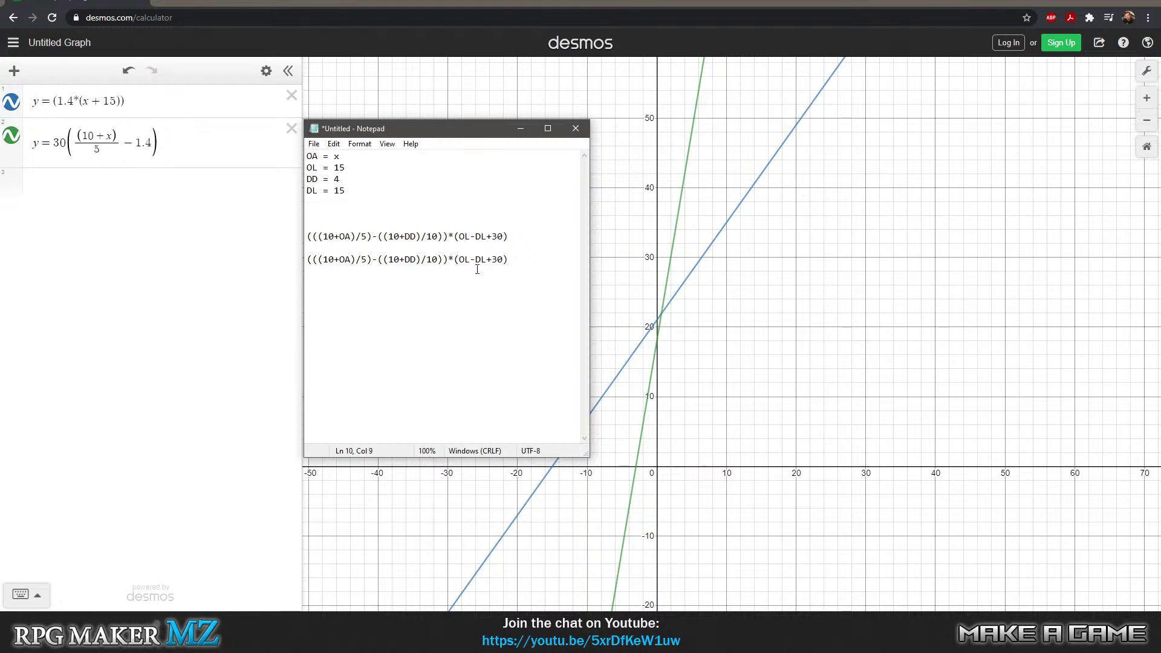
pyautogui.press('BackSpace')
pyautogui.press('Right')
pyautogui.press('Right')
pyautogui.press('Right')
pyautogui.press('Right')
pyautogui.press('Right')
pyautogui.press('Right')
pyautogui.press('Right')
pyautogui.press('Right')
pyautogui.press('Right')
pyautogui.press('Right')
pyautogui.press('Right')
pyautogui.press('Right')
pyautogui.press('Right')
pyautogui.press('Right')
pyautogui.press('Right')
pyautogui.press('Right')
pyautogui.press('Right')
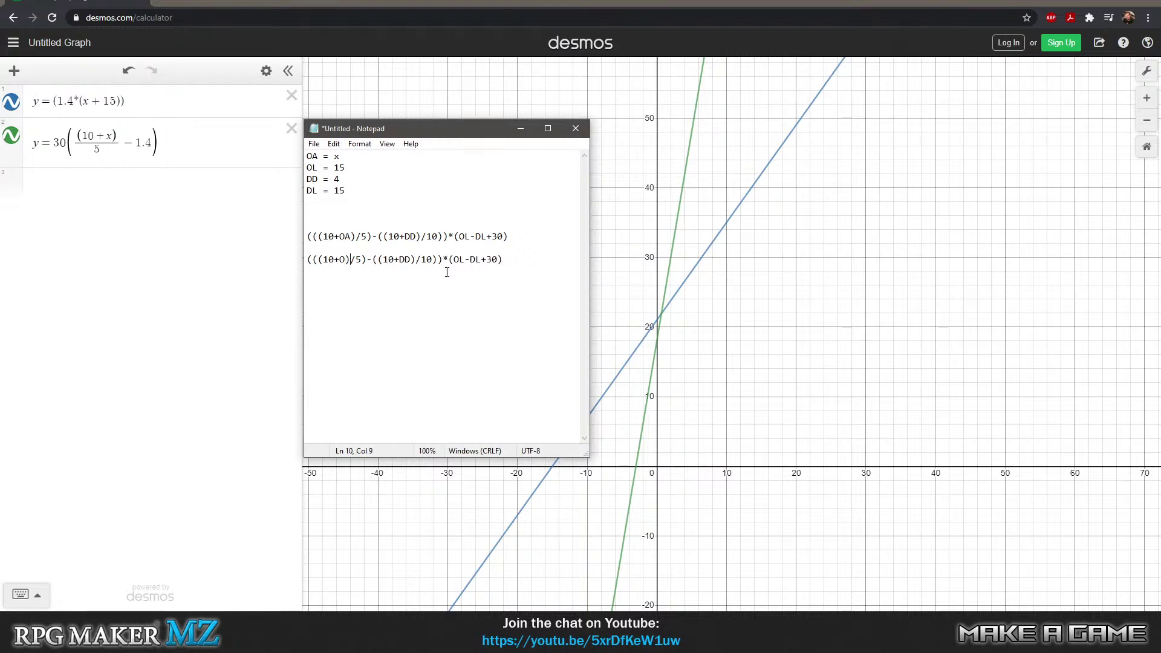
pyautogui.press('BackSpace')
pyautogui.press('BackSpace')
pyautogui.press('BackSpace')
pyautogui.press('BackSpace')
pyautogui.press('BackSpace')
pyautogui.press('BackSpace')
pyautogui.press('BackSpace')
pyautogui.press('BackSpace')
pyautogui.press('BackSpace')
pyautogui.press('BackSpace')
pyautogui.press('BackSpace')
pyautogui.press('BackSpace')
pyautogui.press('BackSpace')
pyautogui.press('BackSpace')
pyautogui.press('BackSpace')
pyautogui.press('BackSpace')
pyautogui.press('BackSpace')
pyautogui.press('BackSpace')
pyautogui.press('BackSpace')
pyautogui.press('BackSpace')
pyautogui.write('1.4')
# - Set OL to x and OA to 4 in the stat lines
pyautogui.press('Up')
pyautogui.press('Up')
pyautogui.press('Up')
pyautogui.press('Up')
pyautogui.press('Up')
pyautogui.press('Up')
pyautogui.press('Up')
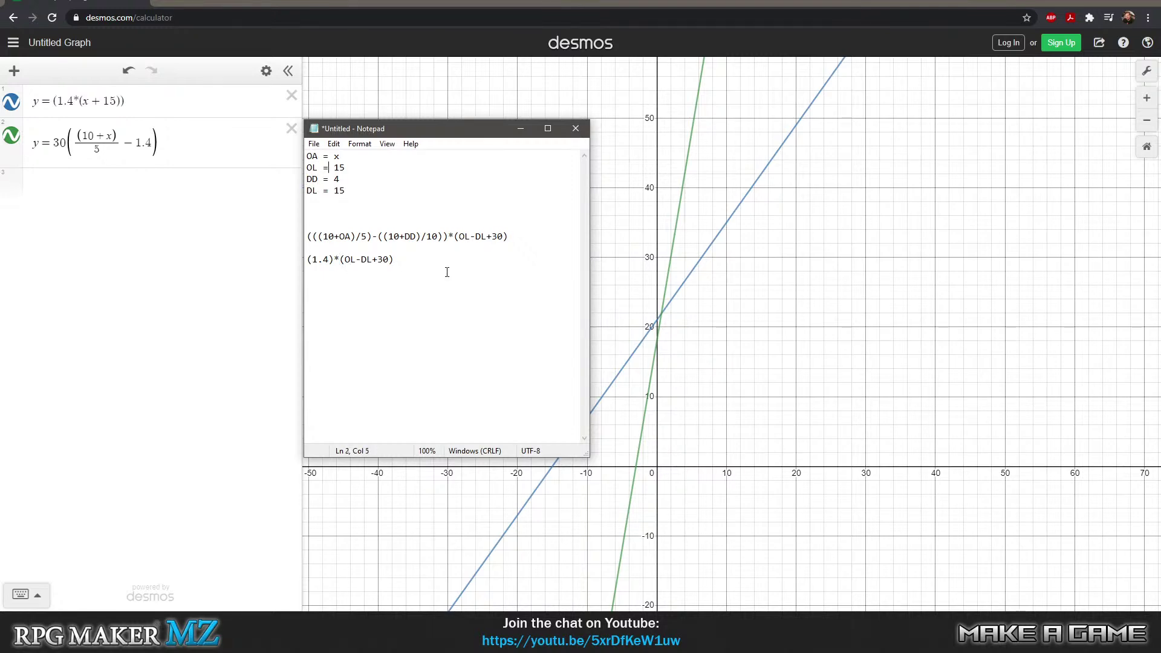
pyautogui.press('BackSpace')
pyautogui.press('BackSpace')
pyautogui.write('x')
pyautogui.press('Up')
pyautogui.press('BackSpace')
pyautogui.write('4')
# - Reduce the second bracket to 45-x, leaving (1.4)*(45-x)
pyautogui.press('Down')
pyautogui.press('Right')
pyautogui.press('BackSpace')
pyautogui.press('BackSpace')
pyautogui.write('15')
pyautogui.press('Left')
pyautogui.press('Right')
pyautogui.press('Right')
pyautogui.press('Right')
pyautogui.press('BackSpace')
pyautogui.press('BackSpace')
pyautogui.write('3')
pyautogui.press('BackSpace')
pyautogui.write('45')
pyautogui.press('BackSpace')
pyautogui.press('BackSpace')
pyautogui.press('BackSpace')
pyautogui.press('BackSpace')
pyautogui.press('BackSpace')
pyautogui.write('x')
# - Enter y=1.4(45-x) in Desmos's third expression row, removing the stray brackets
pyautogui.click(104, 205)
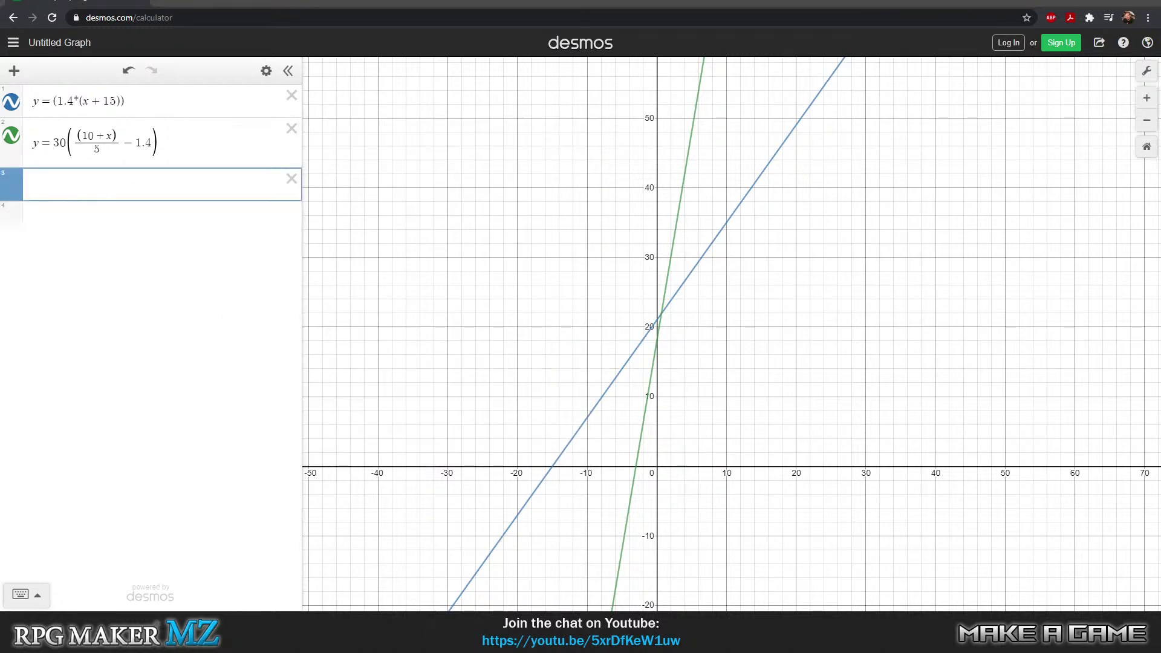
pyautogui.hotkey('alt', 'Tab')
pyautogui.click(60, 196)
pyautogui.hotkey('alt', 'Tab')
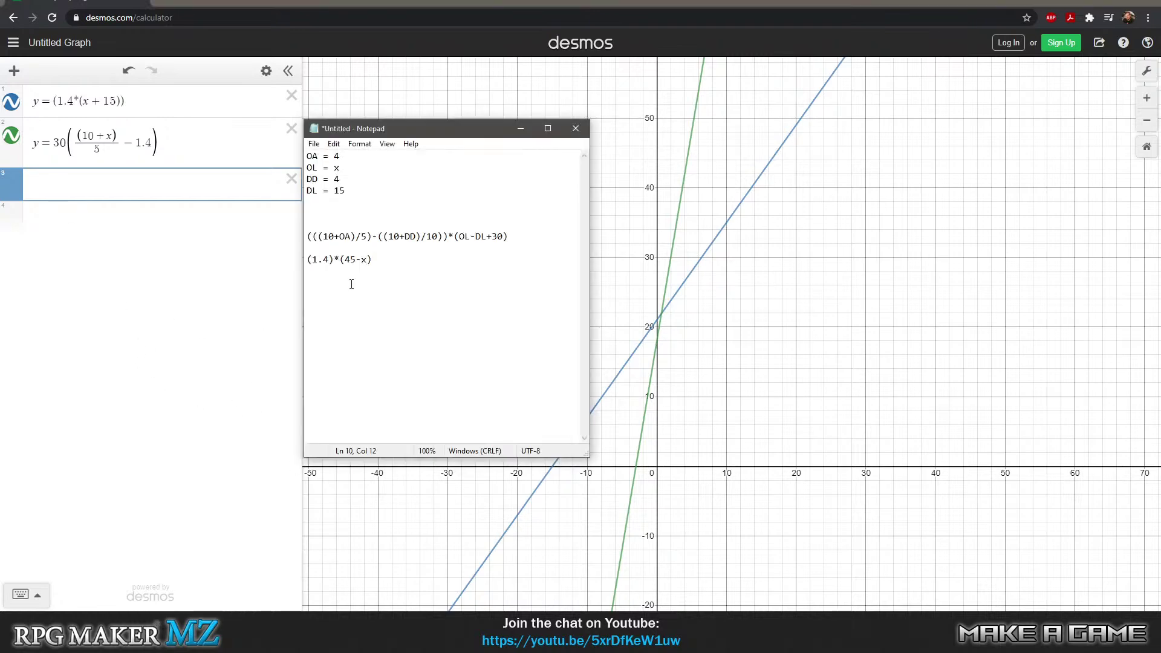
pyautogui.hotkey('alt', 'Tab')
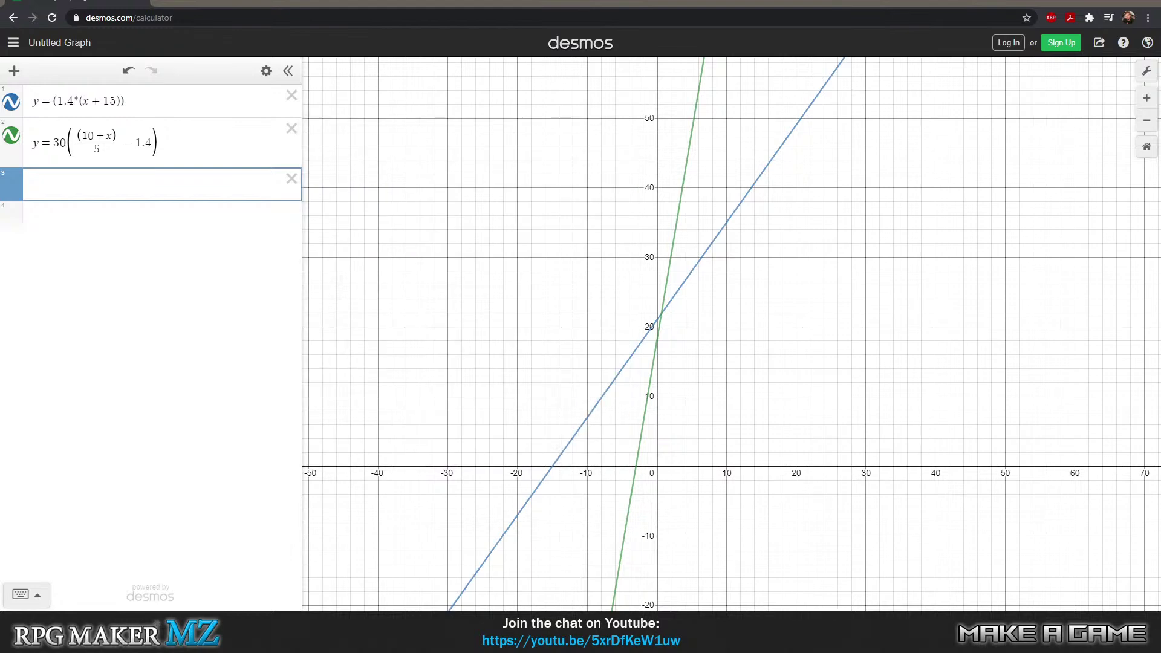
pyautogui.click(64, 188)
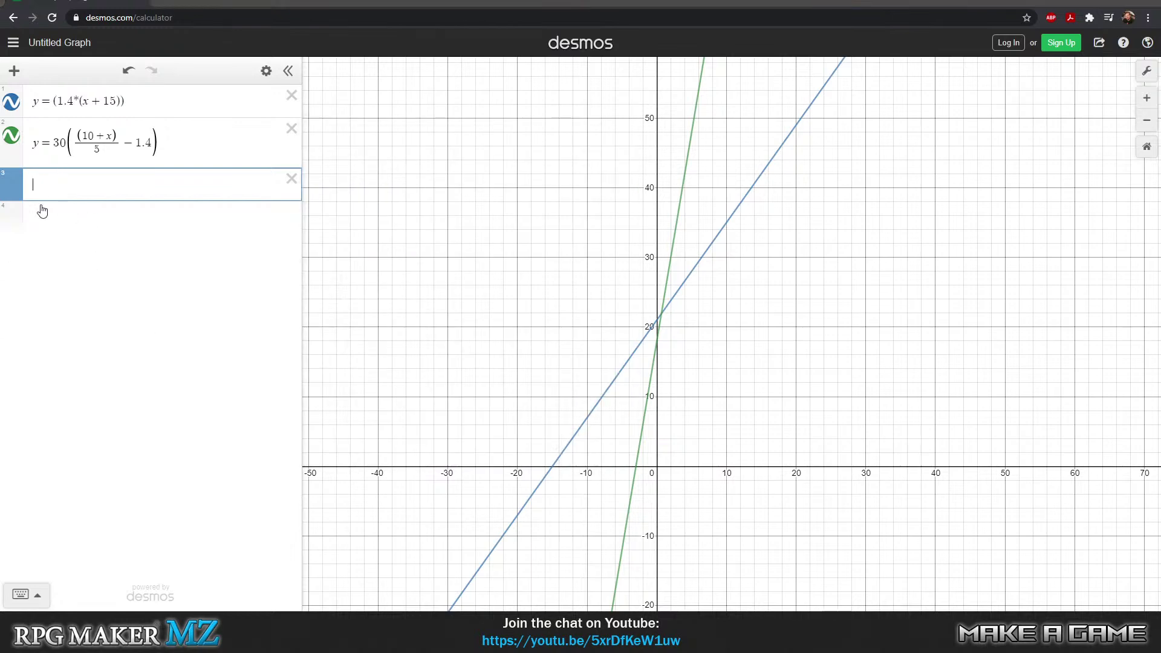
pyautogui.write('y=1.4')
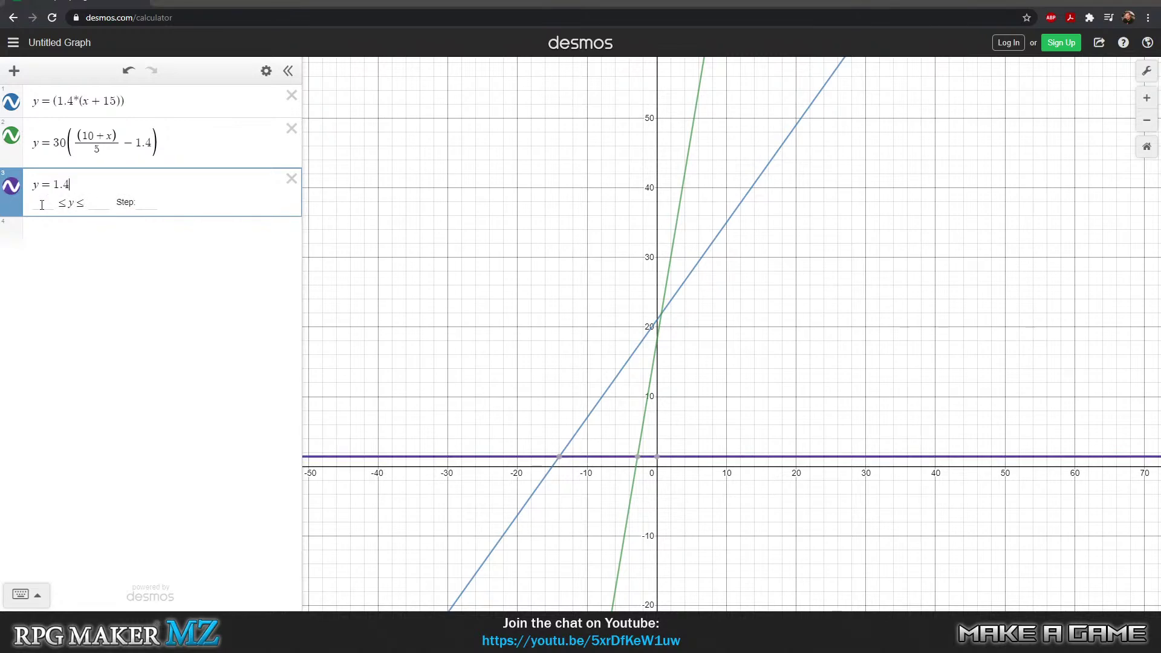
pyautogui.write('(')
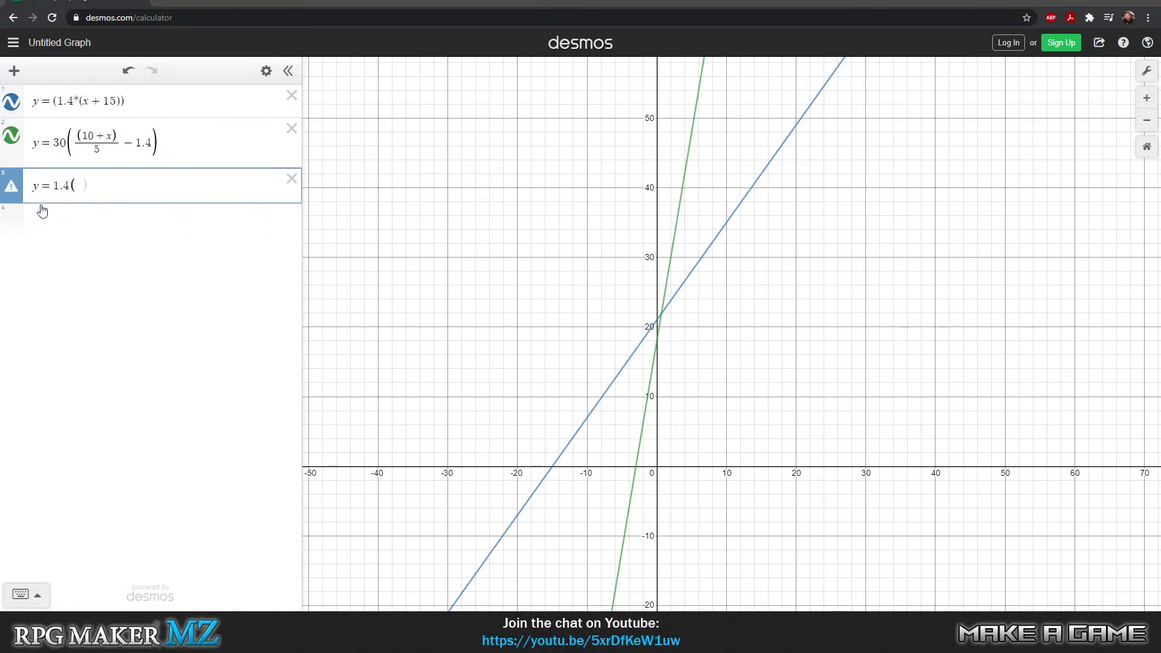
pyautogui.write('45')
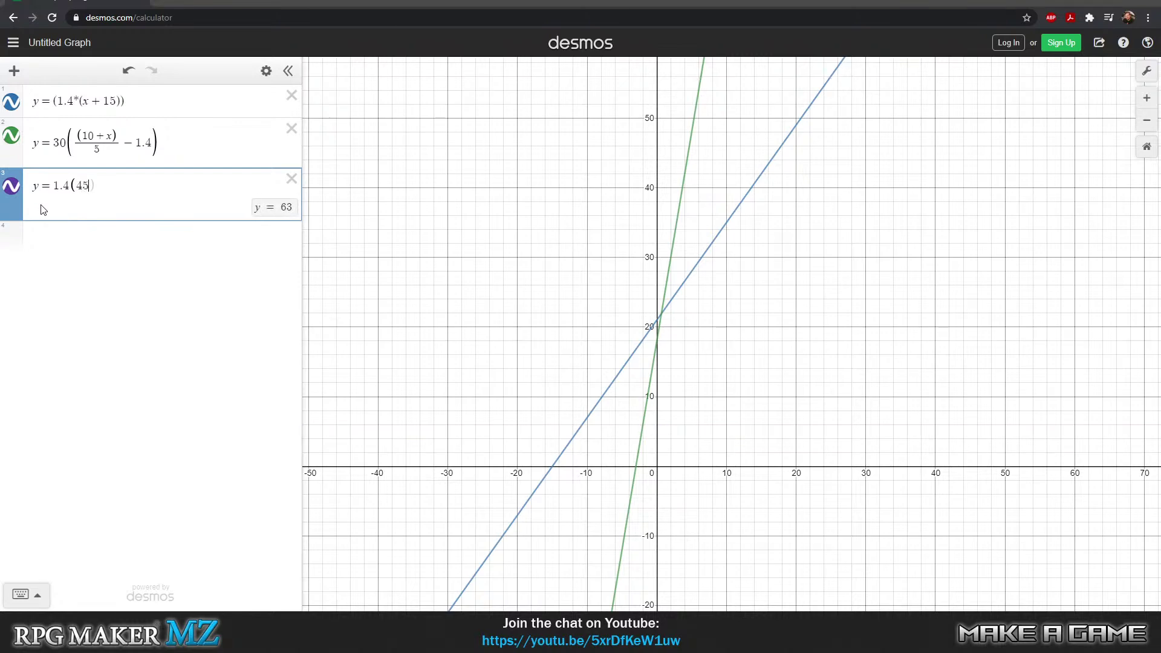
pyautogui.write('-x)(')
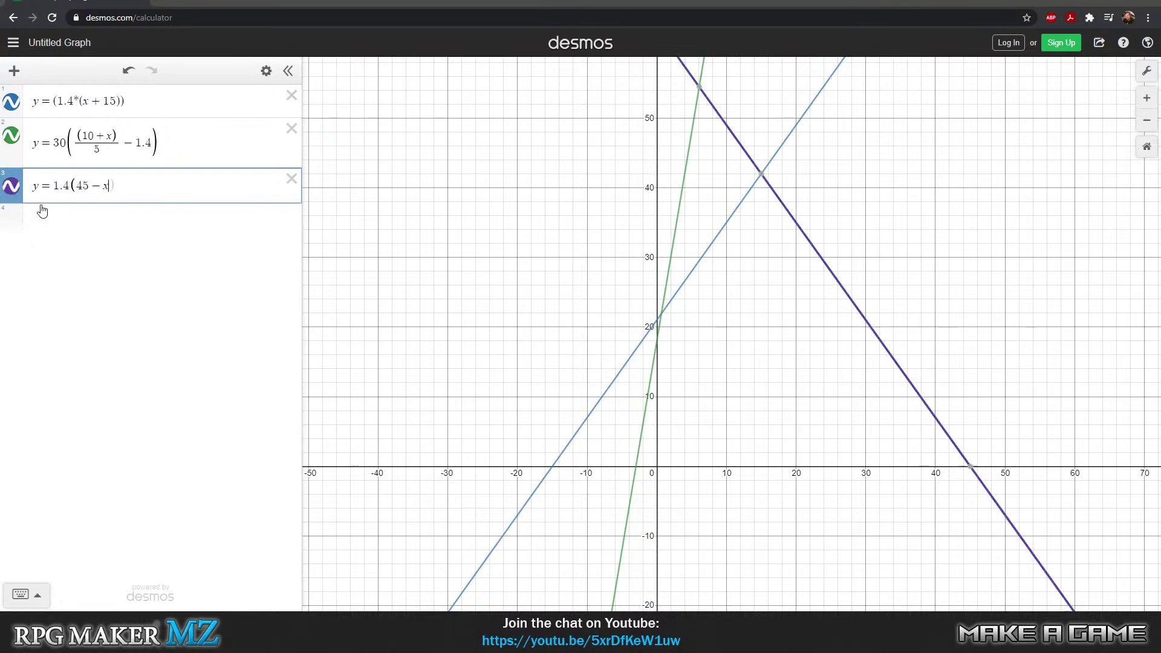
pyautogui.press('BackSpace')
# - Zoom and pan to show higher values, then move the Notepad notes left over the graph
pyautogui.scroll(-5, 844, 491)
pyautogui.scroll(5, 889, 474)
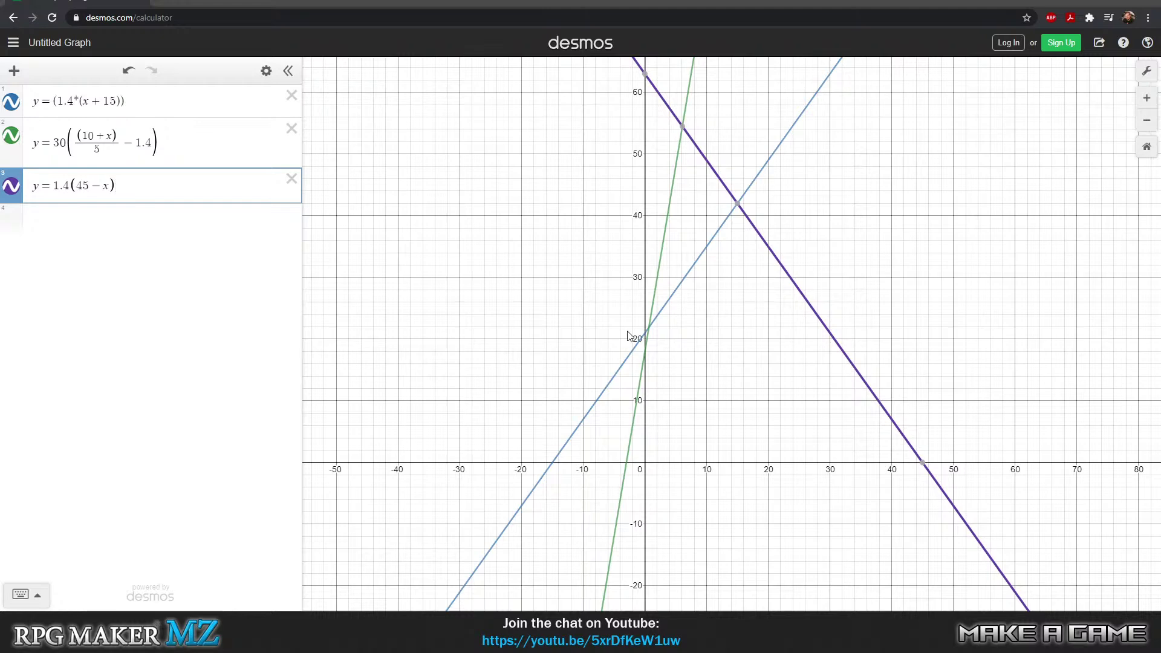
pyautogui.scroll(-5, 799, 192)
pyautogui.moveTo(819, 210); pyautogui.dragTo(825, 275)
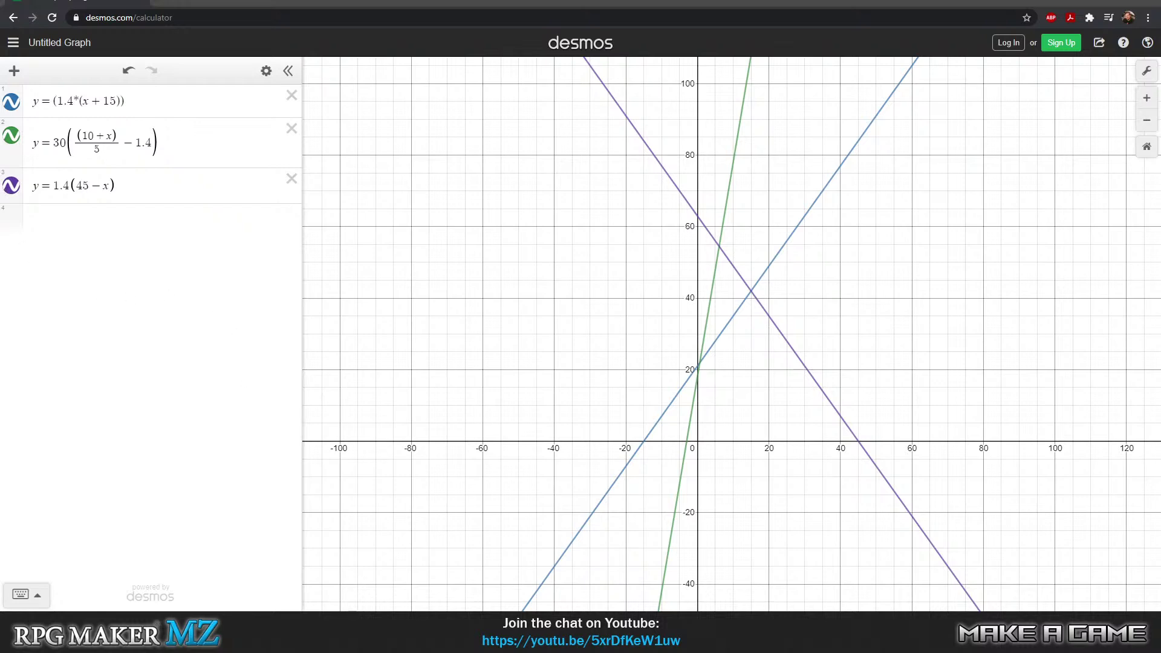
pyautogui.moveTo(1160, 65); pyautogui.dragTo(357, 153)
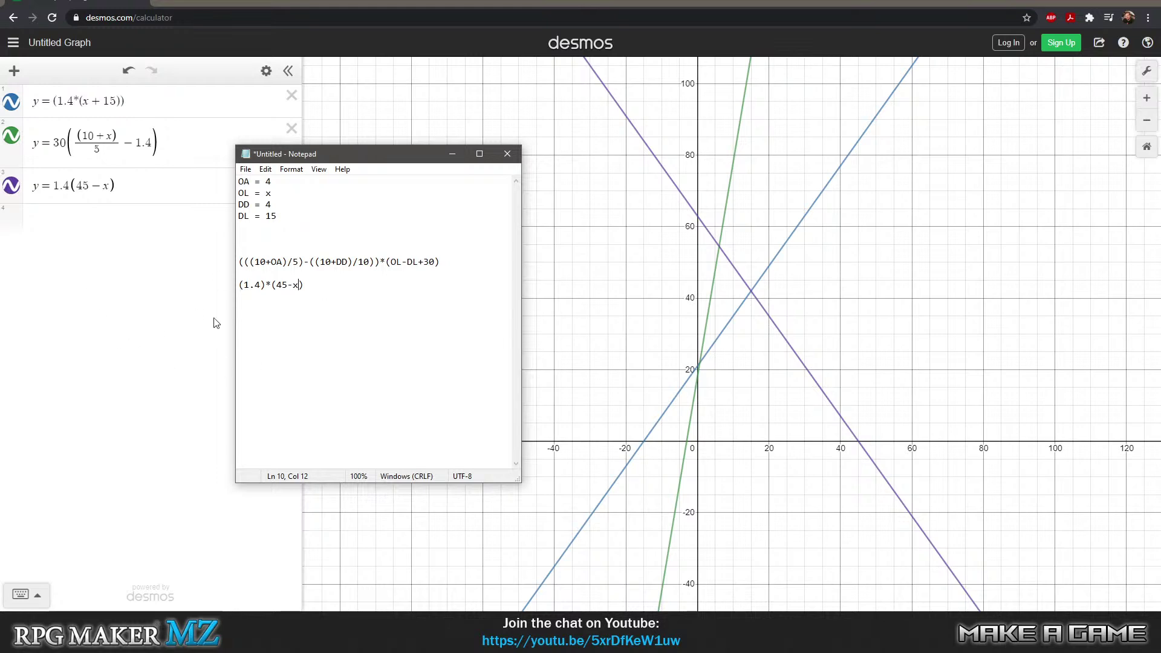
# - Cut the (1.4)*(45-x) line and the long formula line from the notes
pyautogui.moveTo(311, 286); pyautogui.dragTo(229, 290)
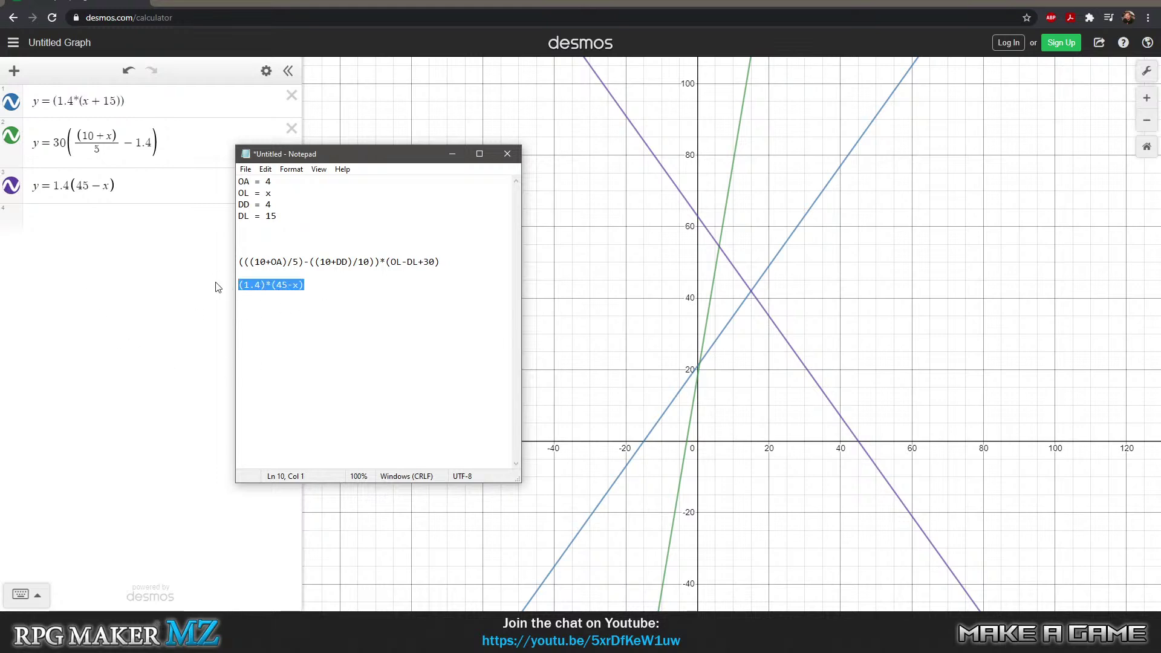
pyautogui.hotkey('ctrl', 'x')
pyautogui.moveTo(441, 263); pyautogui.dragTo(233, 270)
pyautogui.hotkey('ctrl', 'x')
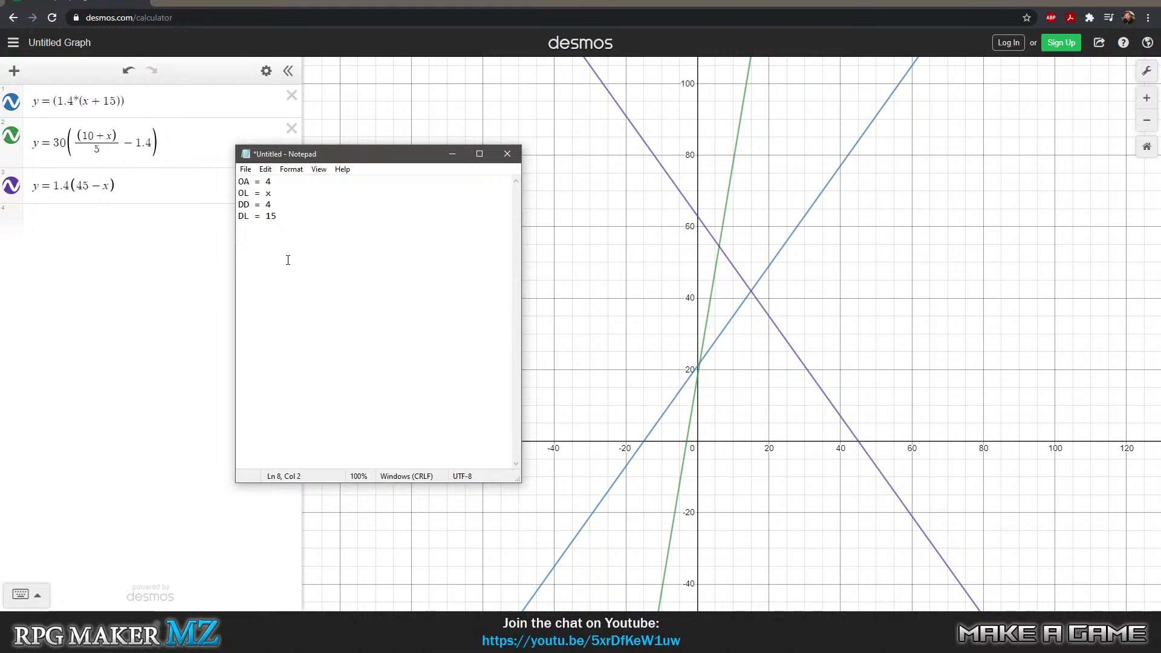
# - Clear the leftover blank lines, using Edit > Undo to restore an over-deleted stat line
pyautogui.press('BackSpace')
pyautogui.press('BackSpace')
pyautogui.press('BackSpace')
pyautogui.hotkey('ctrl', 'z')
pyautogui.press('BackSpace')
pyautogui.press('BackSpace')
pyautogui.press('BackSpace')
pyautogui.hotkey('ctrl', 'z')
pyautogui.press('BackSpace')
pyautogui.click(265, 169)
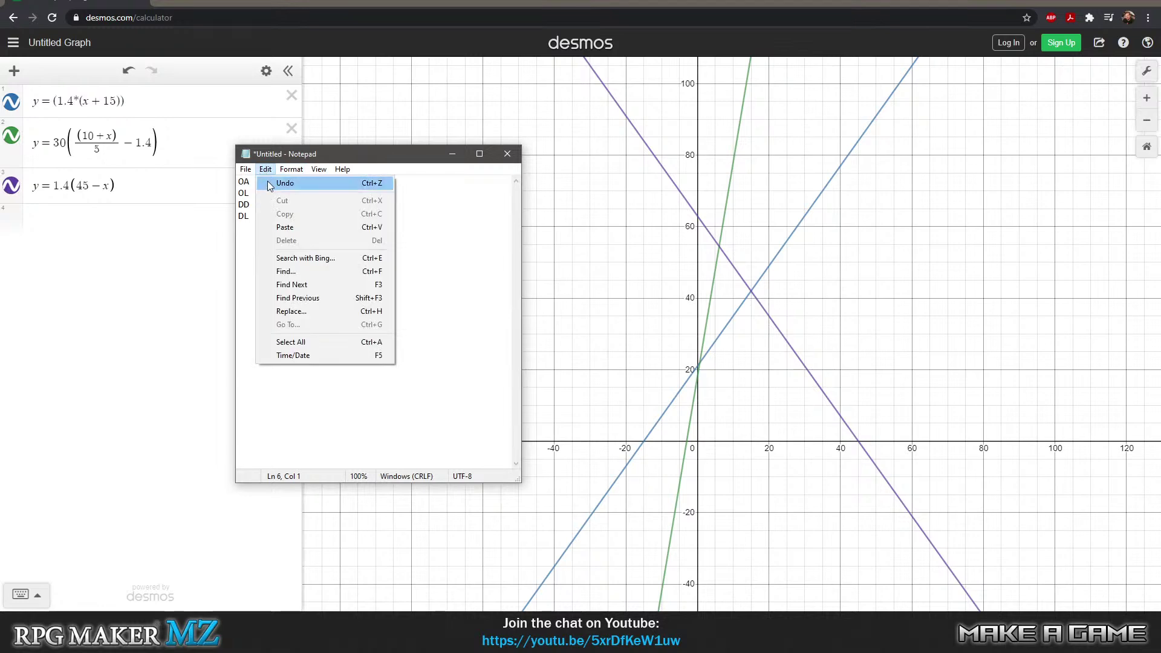
pyautogui.click(268, 183)
pyautogui.click(264, 171)
pyautogui.click(473, 236)
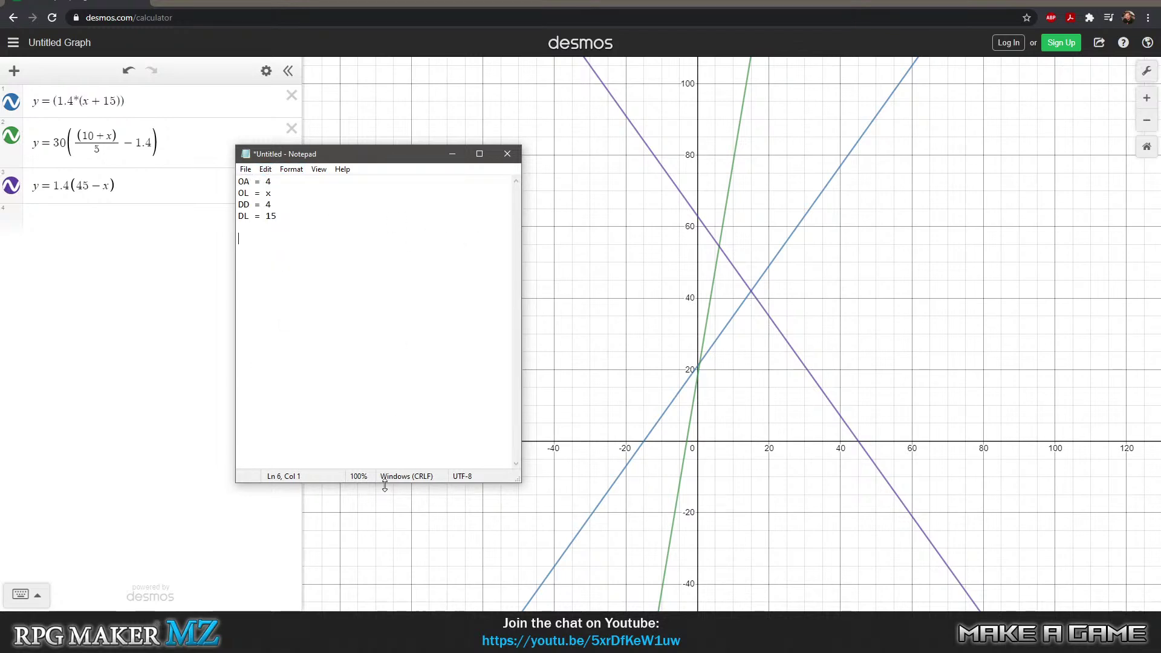
# - On empty line 6, type the terms 10+OA/5, 10+DD/10 and 30+OL-DL, correcting typos
pyautogui.click(334, 301)
pyautogui.press('Up')
pyautogui.press('Up')
pyautogui.press('Up')
pyautogui.press('Up')
pyautogui.press('Up')
pyautogui.write('((')
pyautogui.write('OA')
pyautogui.press('BackSpace')
pyautogui.press('BackSpace')
pyautogui.write('10+OA/5)-(10+')
pyautogui.press('BackSpace')
pyautogui.write('+DD/10))')
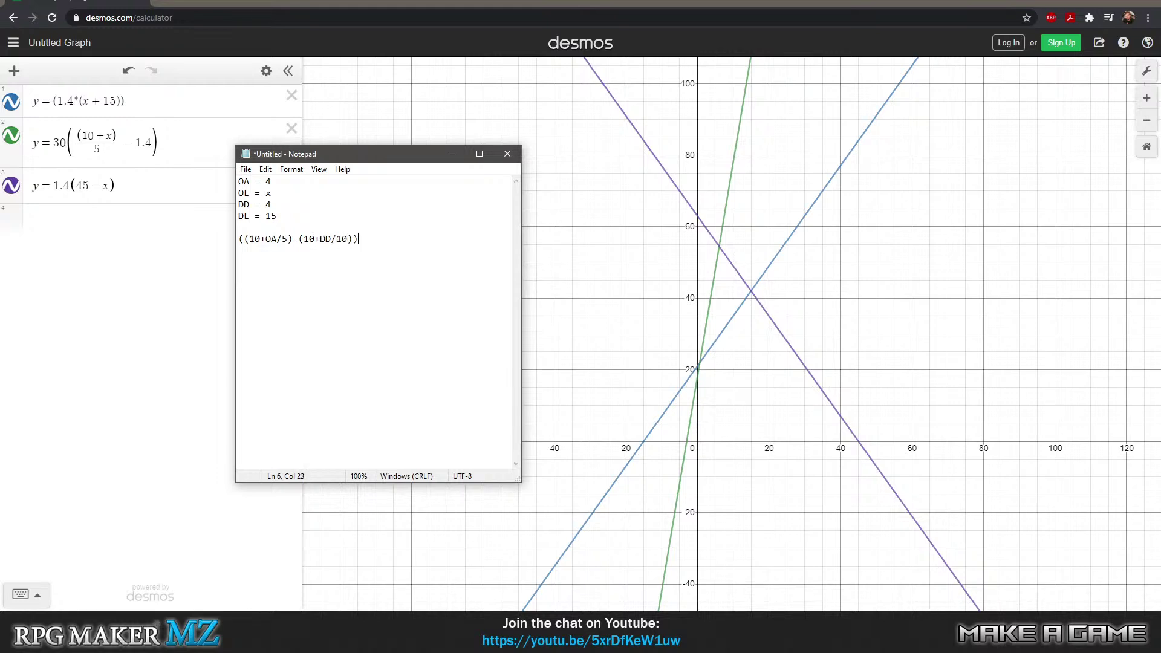
pyautogui.write('+(')
pyautogui.press('BackSpace')
pyautogui.press('BackSpace')
pyautogui.write('(OL/')
pyautogui.press('BackSpace')
pyautogui.press('BackSpace')
pyautogui.press('BackSpace')
pyautogui.write('30-')
pyautogui.press('BackSpace')
pyautogui.press('BackSpace')
pyautogui.press('BackSpace')
pyautogui.write('30+OL-DL)')
# - Fix the brackets so the line reads ((10+OA/5)-(10+DD/10))*(30+OL-DL), then select it
pyautogui.click(243, 239)
pyautogui.press('BackSpace')
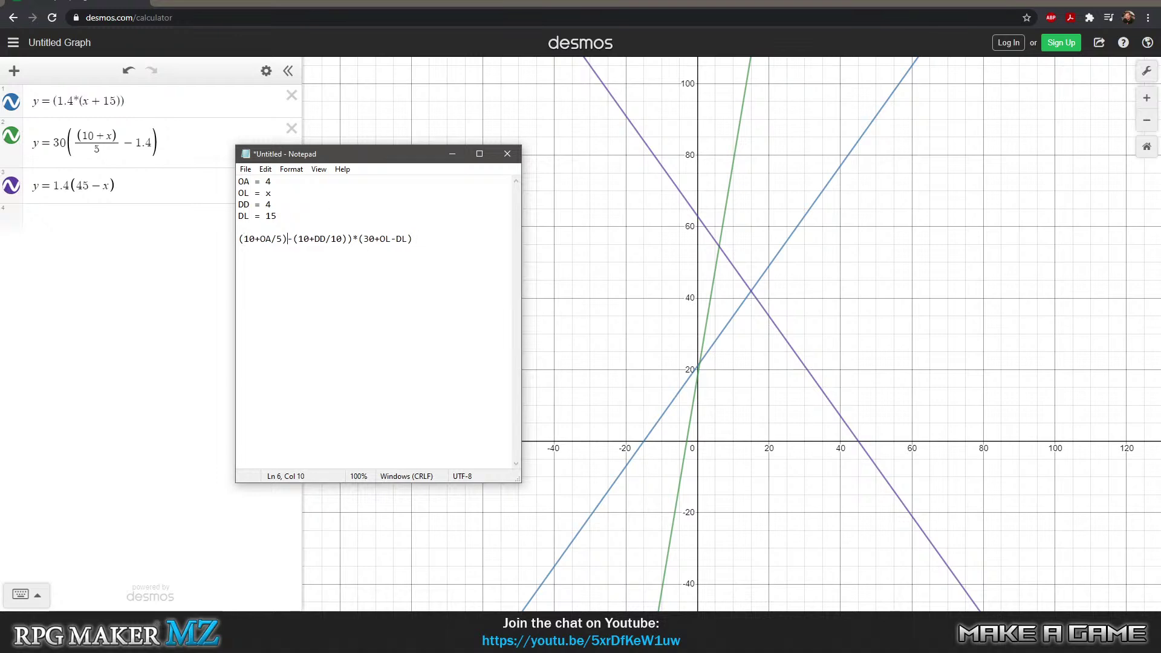
pyautogui.press('BackSpace')
pyautogui.write(')')
pyautogui.click(304, 239)
pyautogui.write('(')
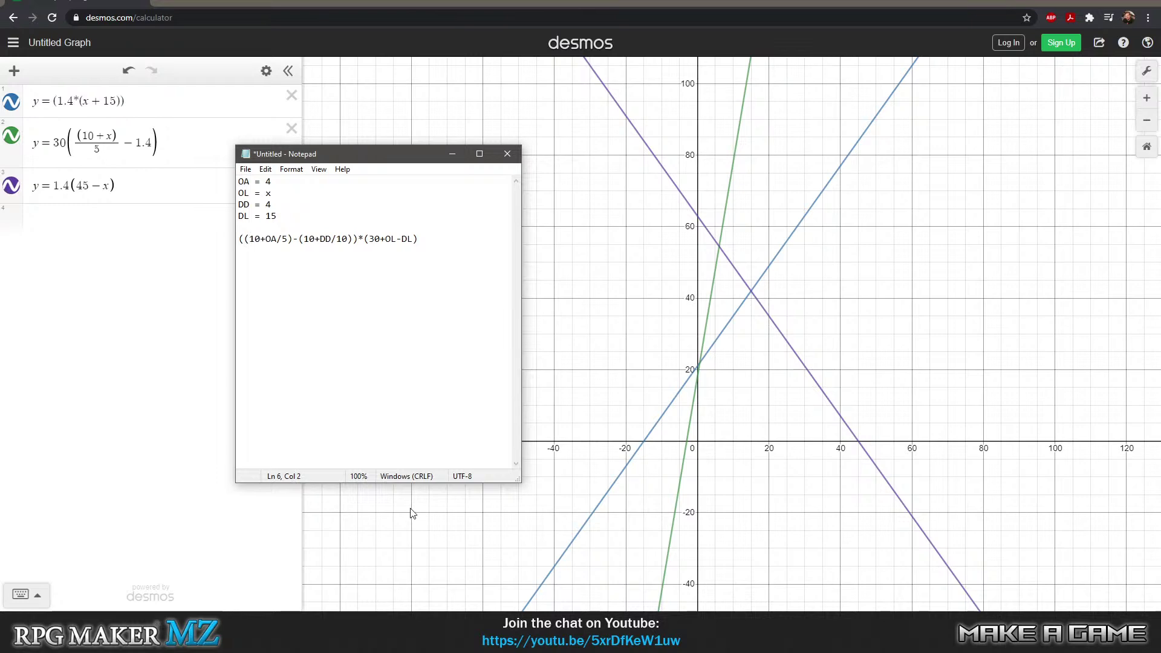
pyautogui.click(436, 239)
pyautogui.moveTo(437, 238); pyautogui.dragTo(234, 283)
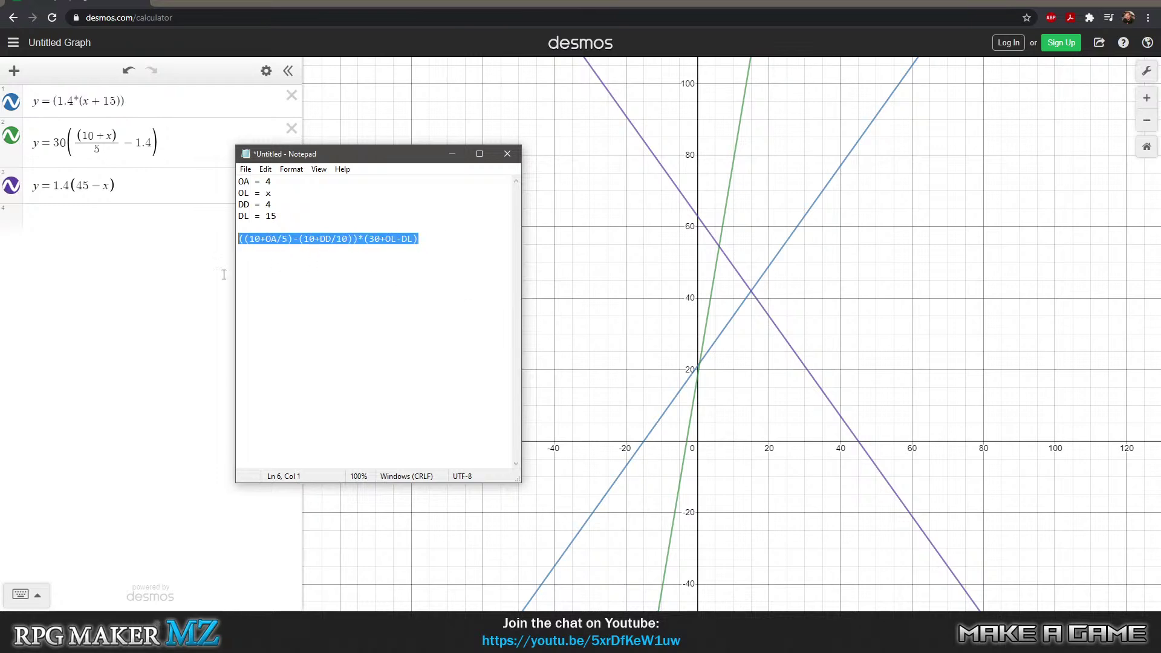
pyautogui.click(433, 262)
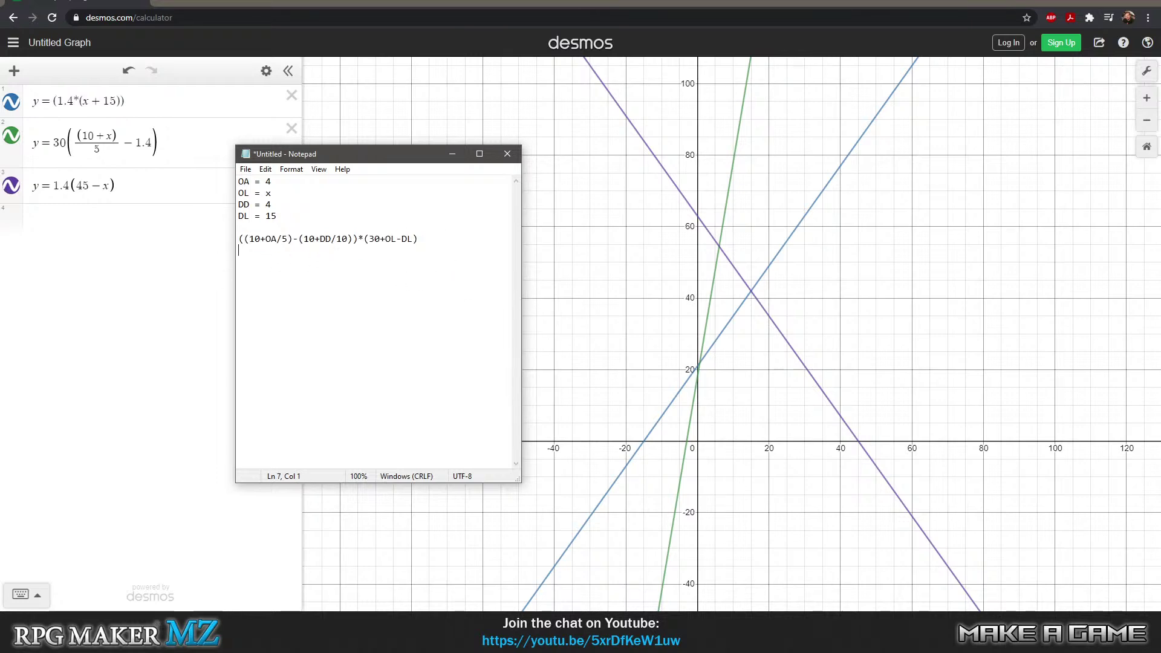
# - Paste a copy of the formula line, then set OL to 15 and DD to x
pyautogui.press('Return')
pyautogui.hotkey('ctrl', 'v')
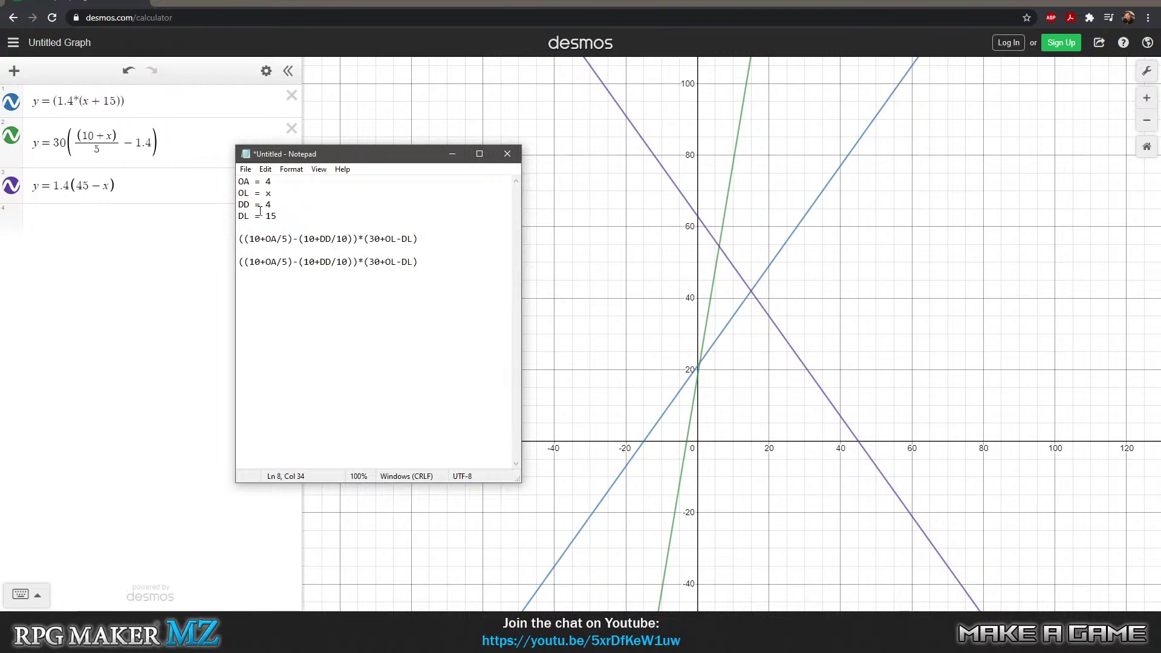
pyautogui.press('BackSpace')
pyautogui.write('15')
pyautogui.press('Down')
pyautogui.press('Right')
pyautogui.press('Up')
pyautogui.press('BackSpace')
pyautogui.write('x')
# - In the copied formula, replace the OA term with 2.8 and DD with x, and delete +OL-DL
pyautogui.click(288, 264)
pyautogui.press('BackSpace')
pyautogui.press('BackSpace')
pyautogui.press('BackSpace')
pyautogui.press('BackSpace')
pyautogui.press('BackSpace')
pyautogui.press('BackSpace')
pyautogui.press('BackSpace')
pyautogui.write('2.6')
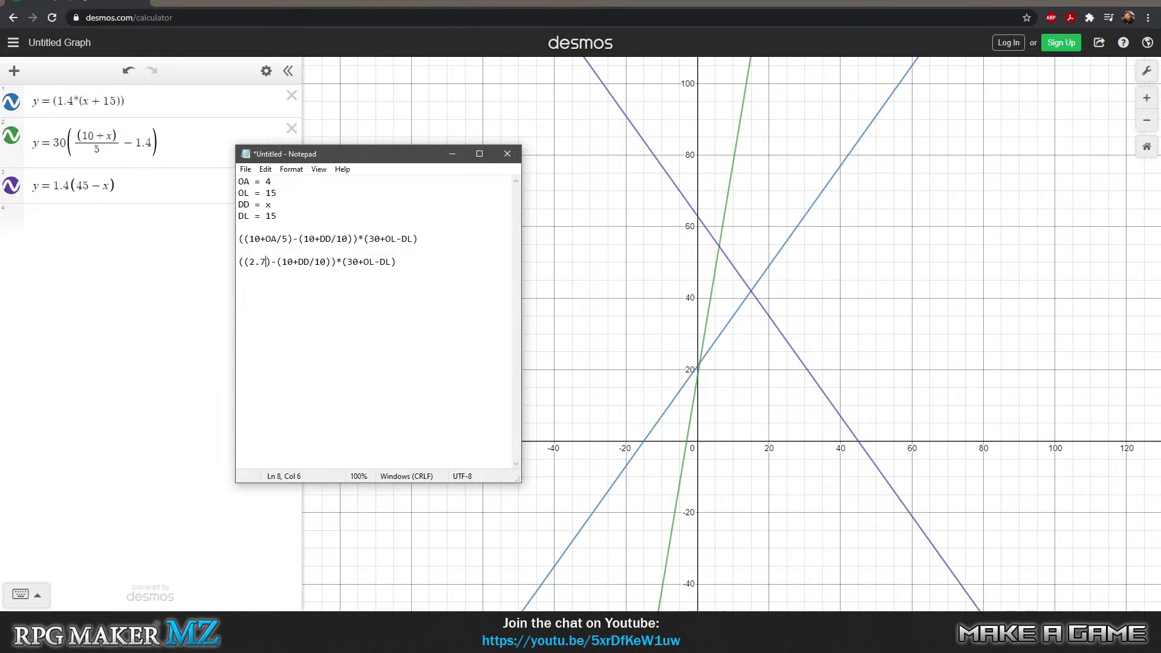
pyautogui.press('Right')
pyautogui.press('Right')
pyautogui.press('Right')
pyautogui.press('BackSpace')
pyautogui.press('Delete')
pyautogui.write('x')
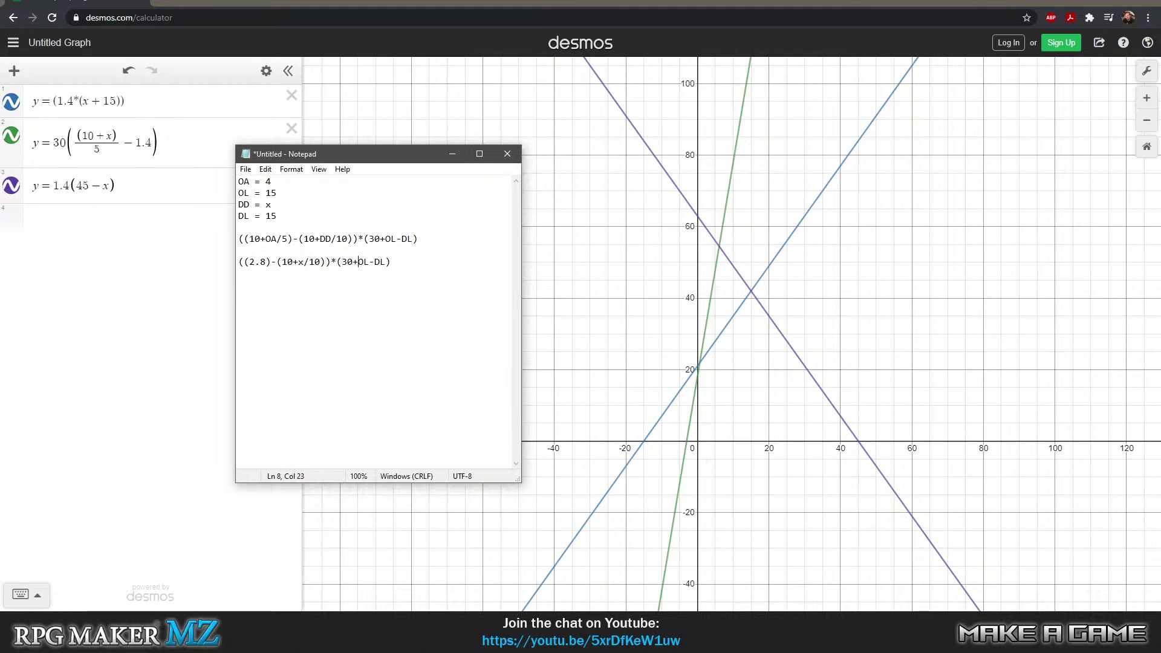
pyautogui.press('Right')
pyautogui.press('Right')
pyautogui.press('BackSpace')
pyautogui.press('BackSpace')
pyautogui.press('BackSpace')
pyautogui.press('BackSpace')
pyautogui.press('BackSpace')
pyautogui.press('BackSpace')
pyautogui.click(104, 150)
# - Duplicate expression 2 into a new row and change its denominator to 10
pyautogui.moveTo(156, 143); pyautogui.dragTo(4, 171)
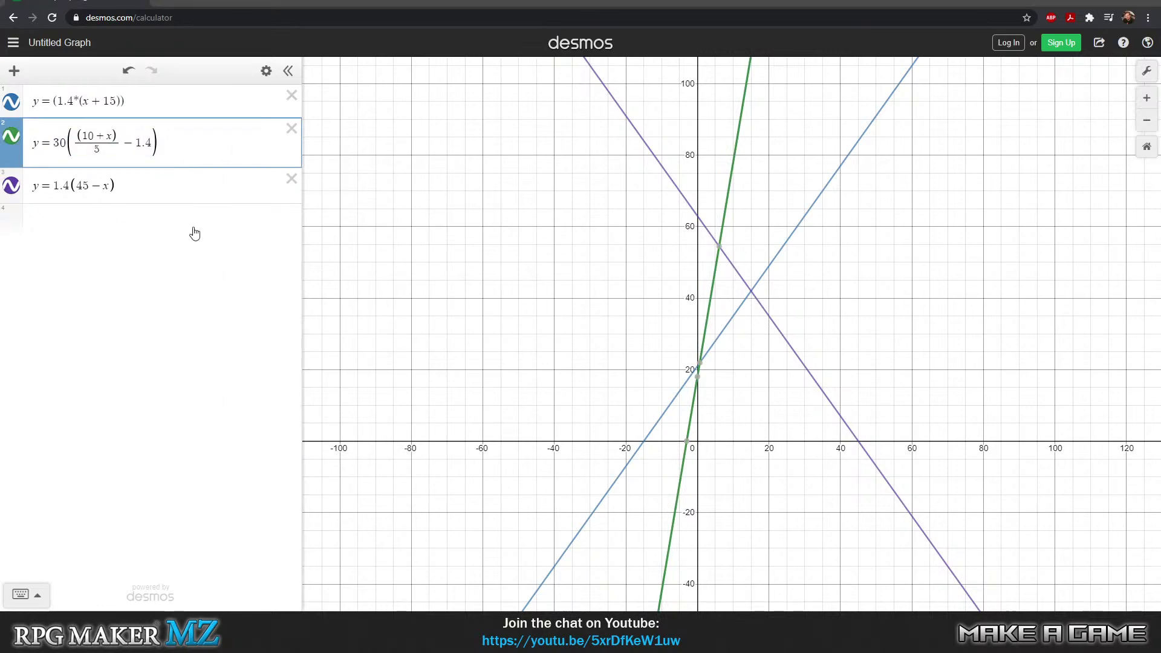
pyautogui.click(96, 220)
pyautogui.hotkey('ctrl', 'v')
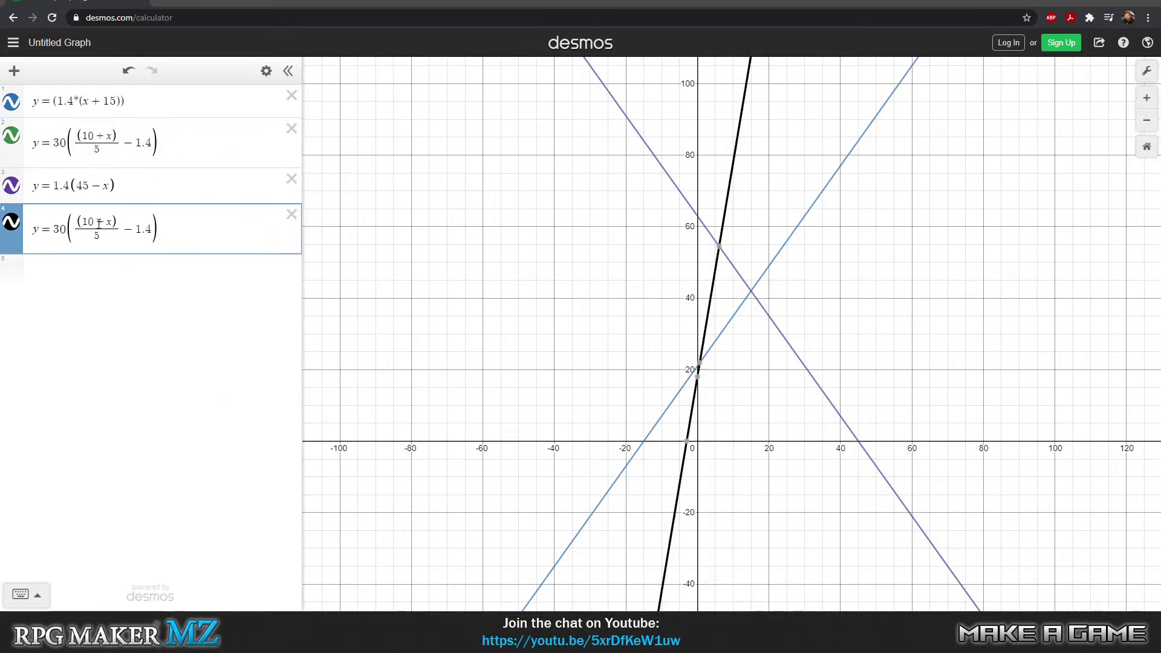
pyautogui.click(115, 236)
pyautogui.press('BackSpace')
pyautogui.write('10')
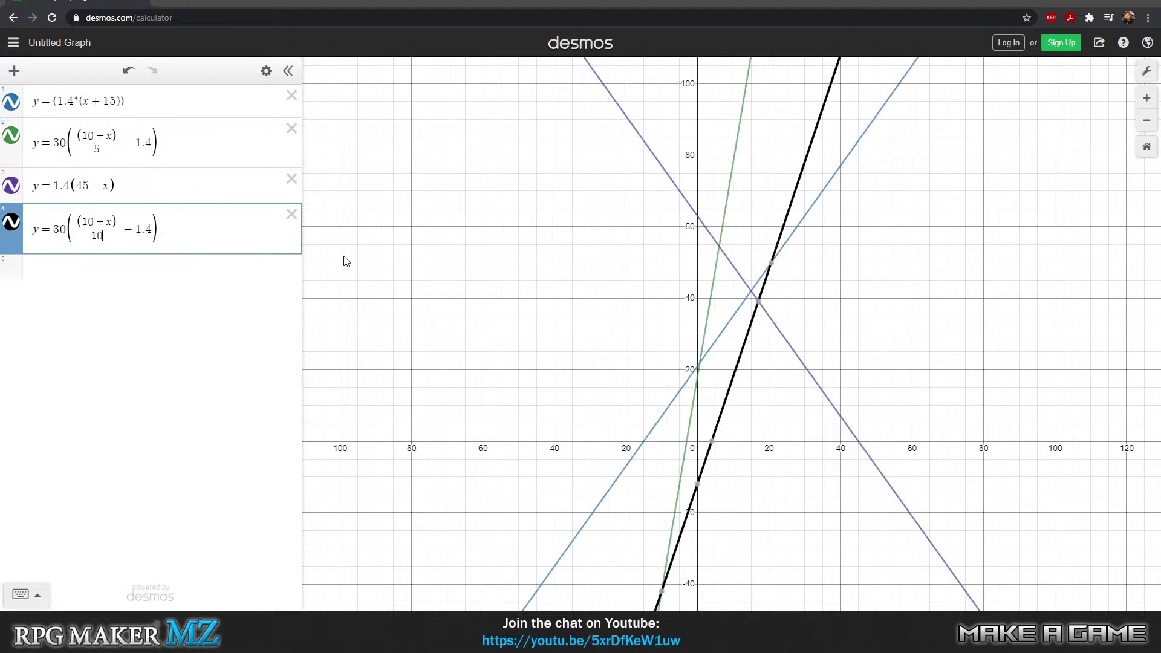
# - Replace the -1.4 term with 2.8- before the fraction, then return to Notepad
pyautogui.press('BackSpace')
pyautogui.write('_')
pyautogui.press('Right')
pyautogui.press('Right')
pyautogui.press('Right')
pyautogui.press('BackSpace')
pyautogui.press('BackSpace')
pyautogui.press('BackSpace')
pyautogui.press('BackSpace')
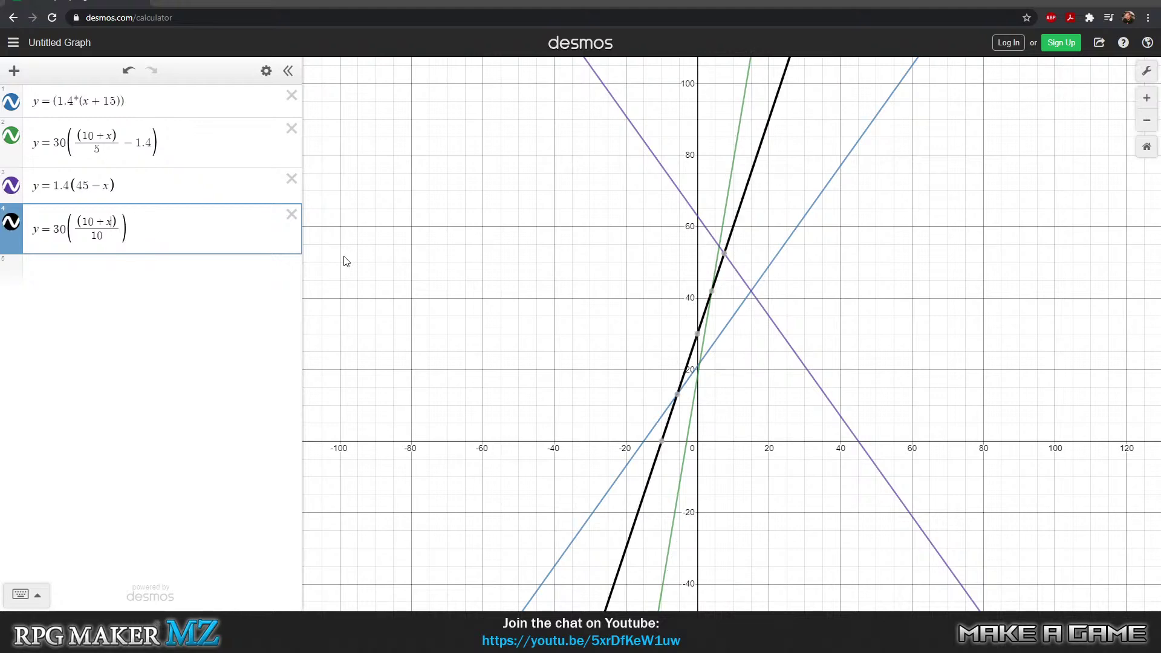
pyautogui.write('2 ')
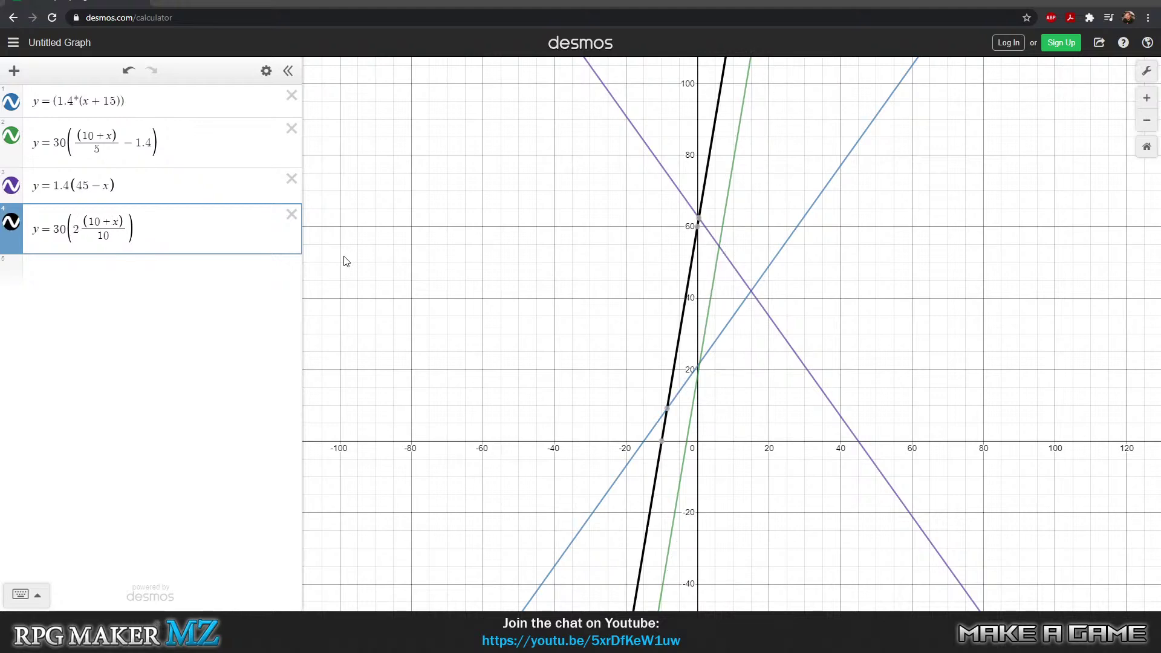
pyautogui.write('.8')
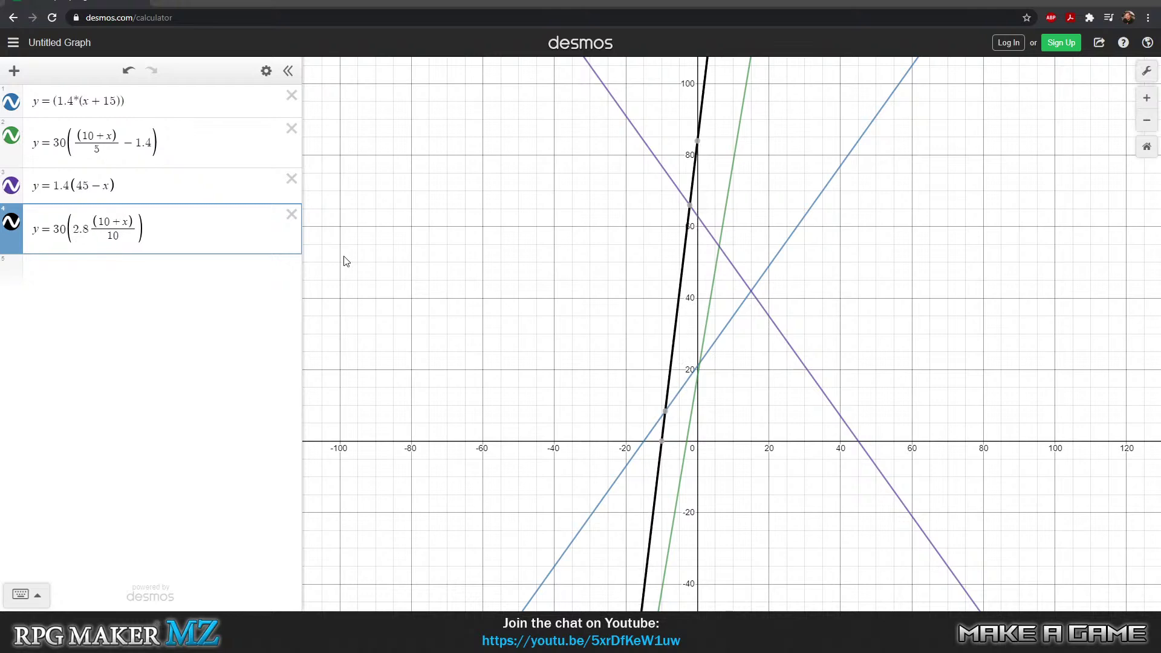
pyautogui.write('-')
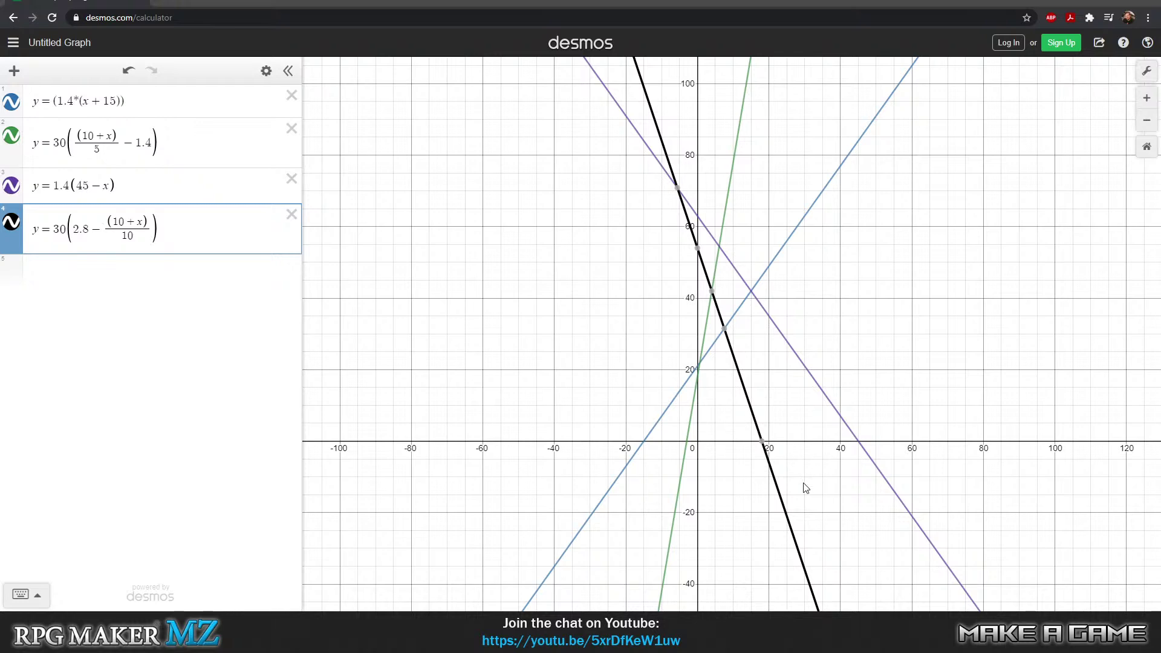
pyautogui.click(470, 351)
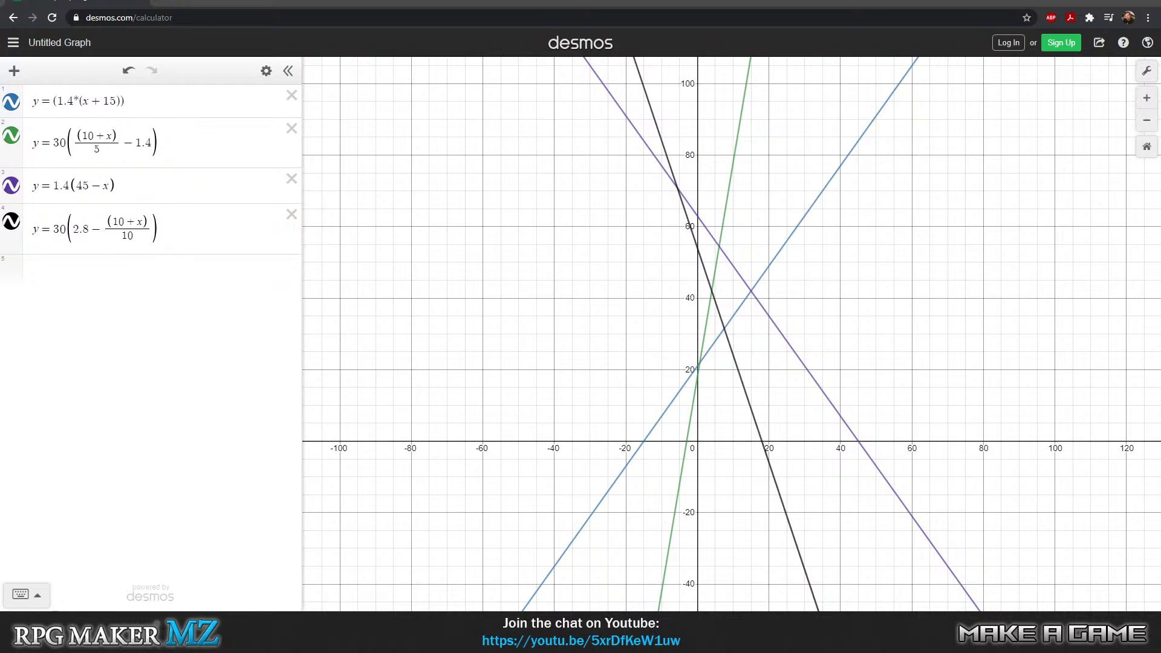
pyautogui.hotkey('alt', 'Tab')
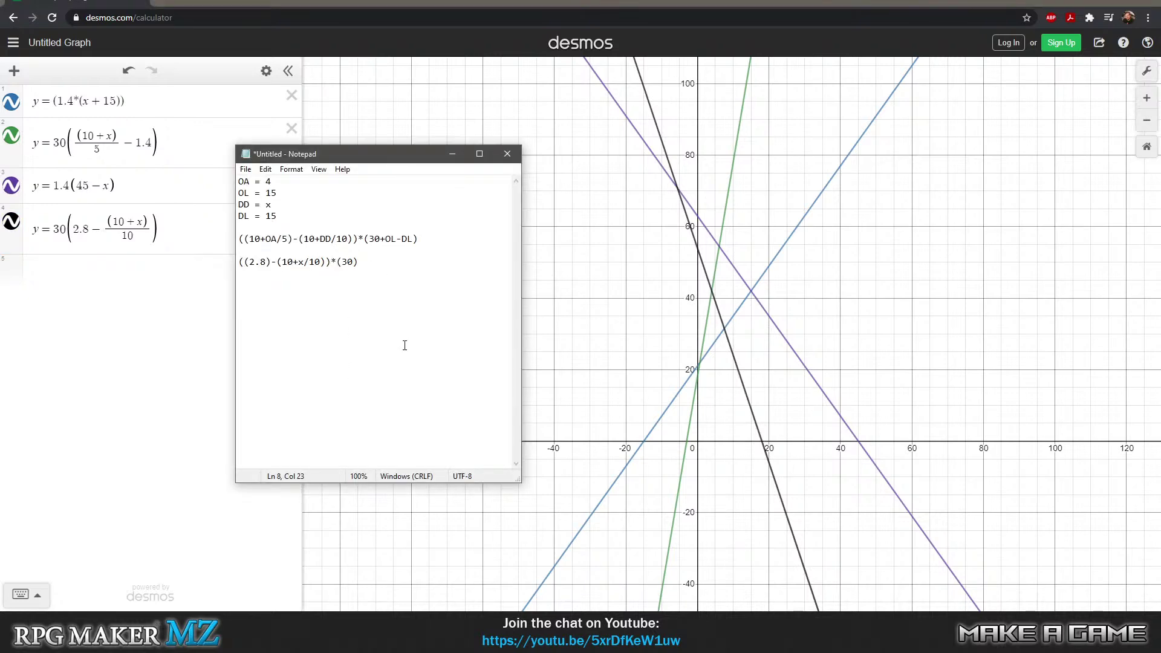
# - Add the lines 'Stats: 1-10 Static except Equipment' and 'Level: 1-30' below the formulas
pyautogui.press('Return')
pyautogui.press('Return')
pyautogui.write('Stats: 1-10 Static except Equipment')
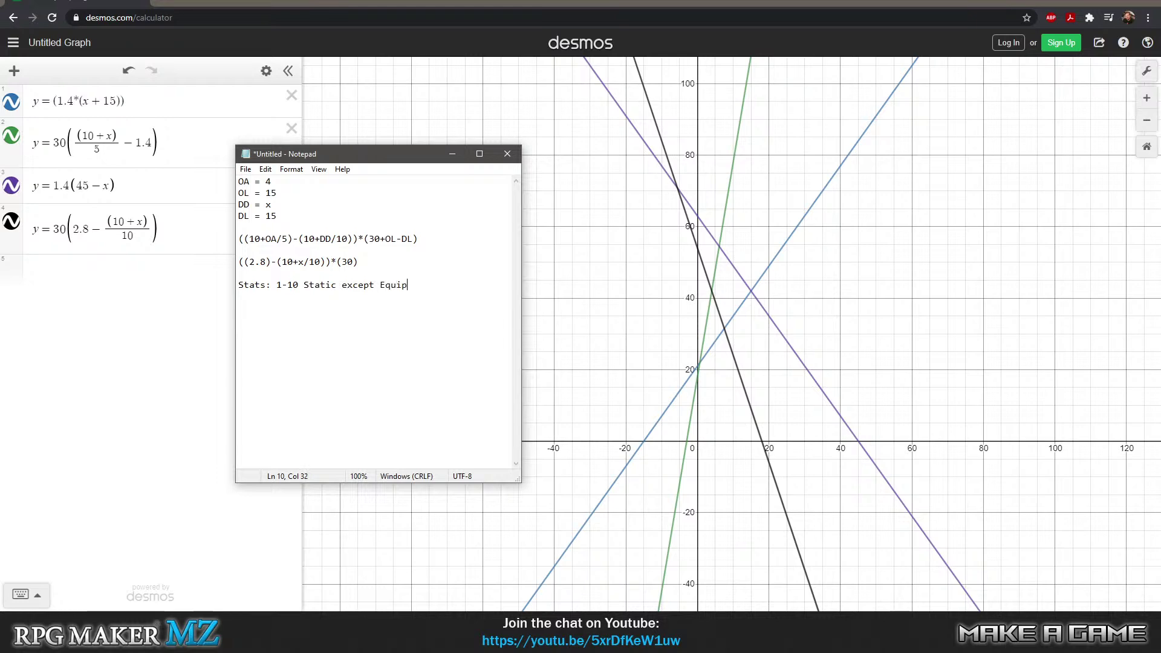
pyautogui.press('Return')
pyautogui.write('Level: 1-30')
# - Select parts of the original damage formula, such as its leading 10 terms
pyautogui.click(255, 240)
pyautogui.click(310, 240)
pyautogui.click(310, 240)
pyautogui.click(246, 240)
pyautogui.click(258, 241)
pyautogui.hotkey('shift', 'Left')
pyautogui.hotkey('shift', 'Left')
pyautogui.moveTo(315, 238); pyautogui.dragTo(304, 241)
pyautogui.click(273, 241)
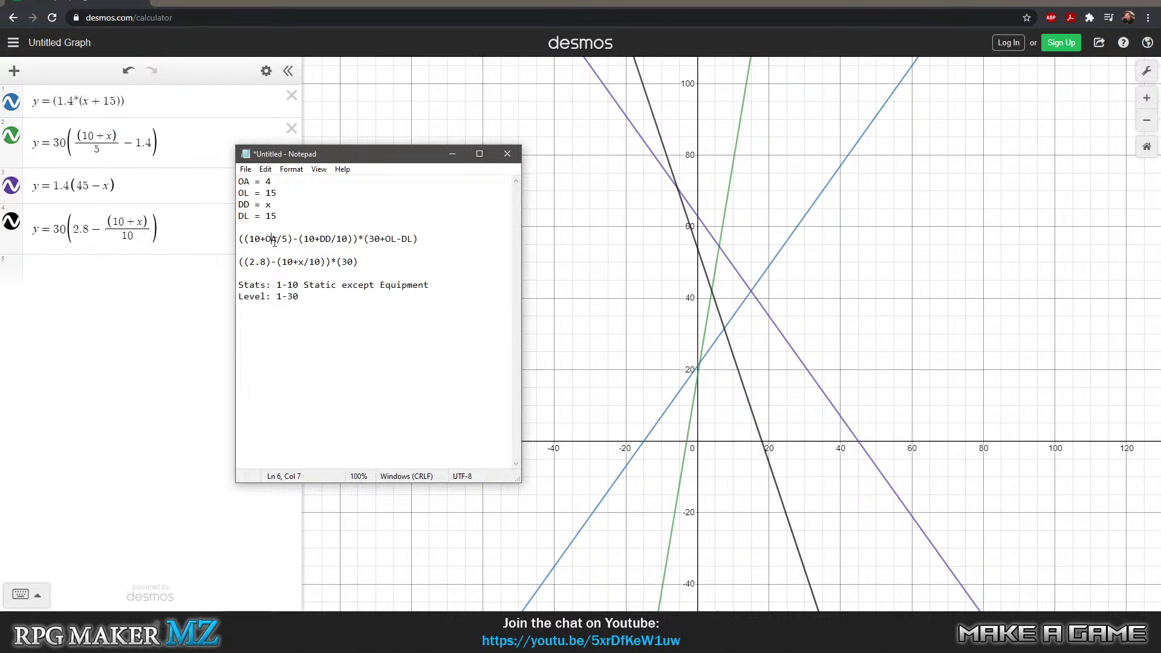
pyautogui.moveTo(261, 240)
pyautogui.mouseDown()
pyautogui.moveTo(249, 242)
pyautogui.moveTo(310, 239)
pyautogui.moveTo(249, 239)
pyautogui.mouseUp()
pyautogui.click(318, 245)
pyautogui.click(331, 239)
pyautogui.click(311, 286)
# - Copy the original formula below the Level note and delete the variables and old formulas above
pyautogui.click(427, 240)
pyautogui.hotkey('shift', 'Home')
pyautogui.hotkey('ctrl', 'c')
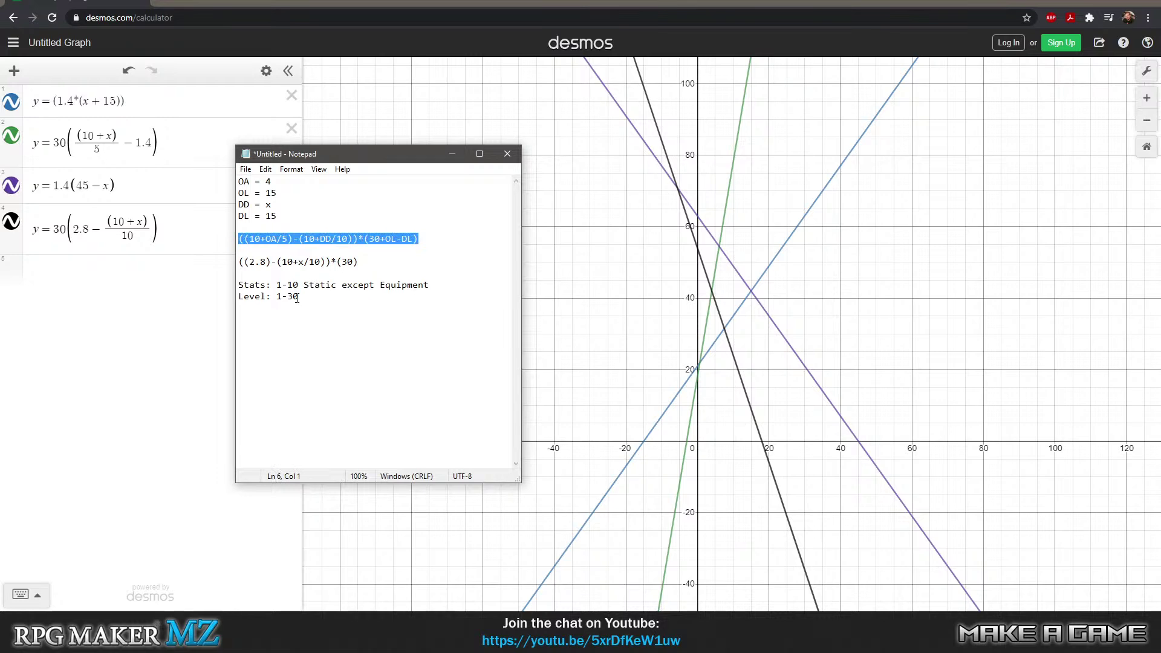
pyautogui.click(410, 308)
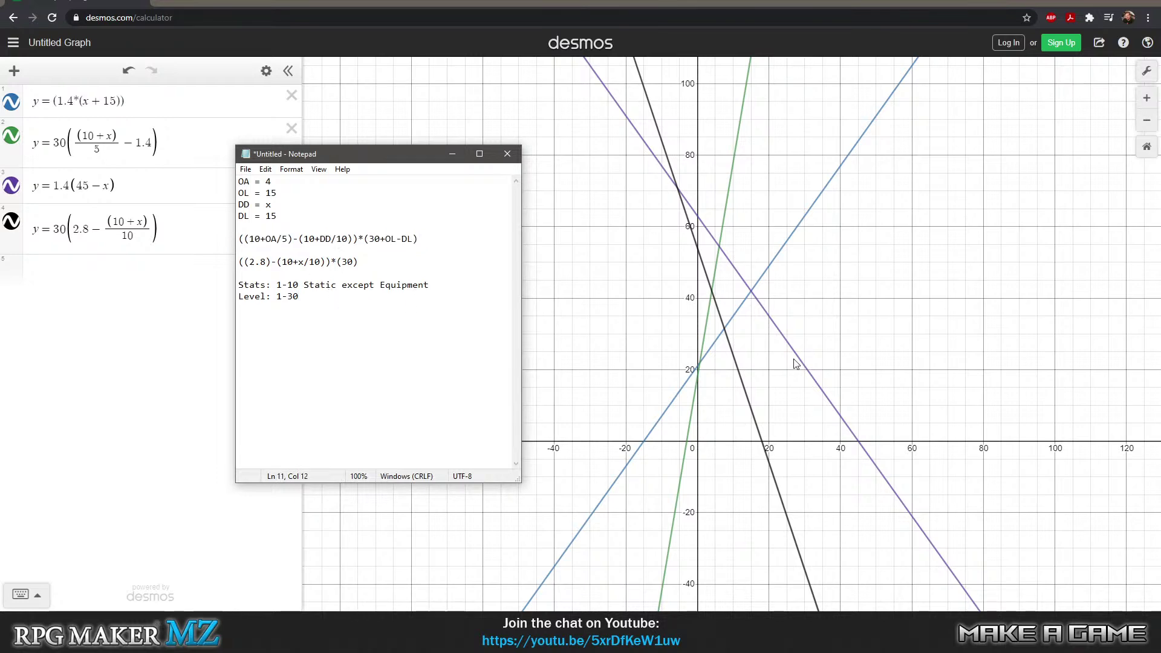
pyautogui.press('Return')
pyautogui.press('Return')
pyautogui.hotkey('ctrl', 'v')
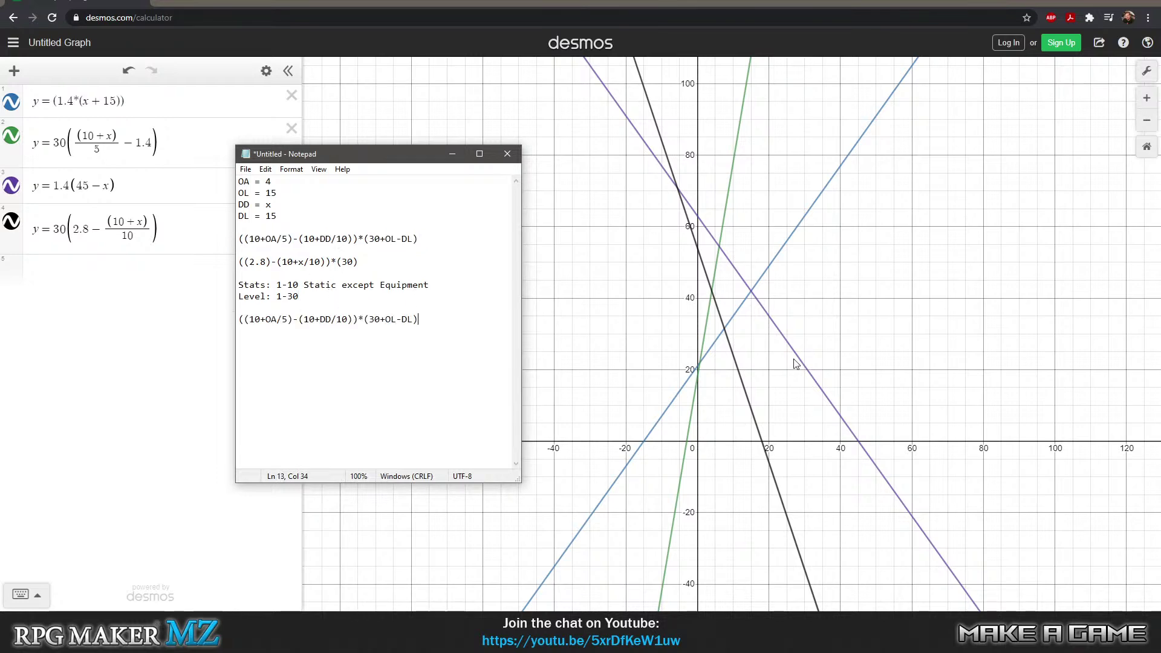
pyautogui.click(358, 264)
pyautogui.hotkey('ctrl', 'shift', 'Home')
pyautogui.press('Delete')
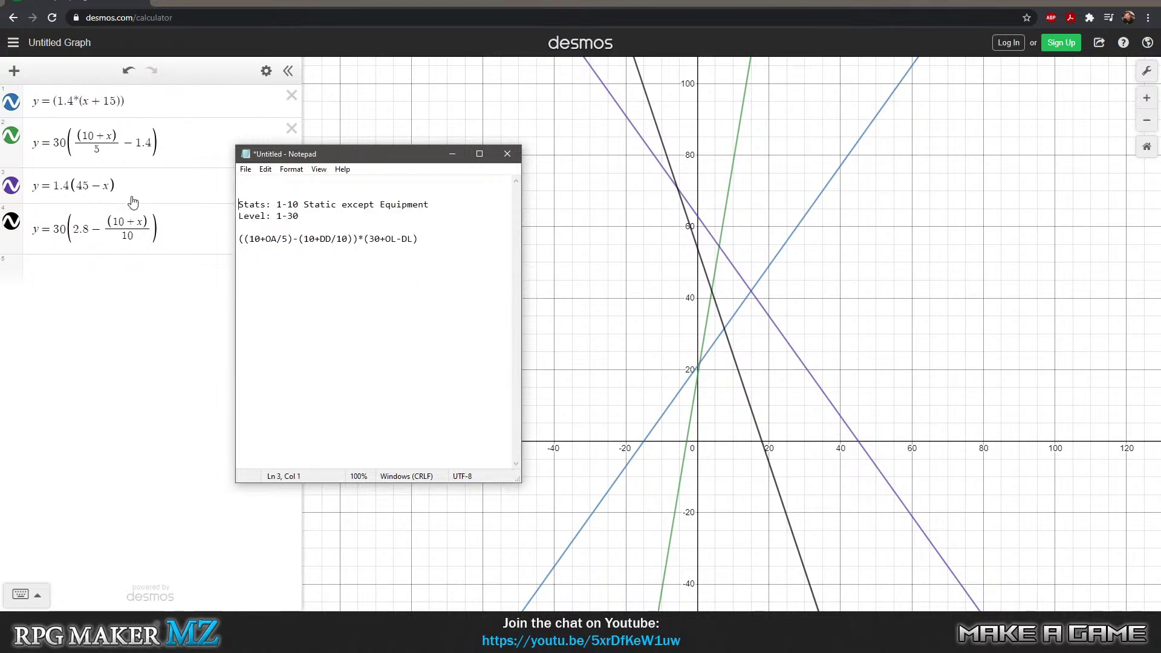
# - Remove the blank lines above the notes, then zoom out and pan the Desmos graph
pyautogui.press('BackSpace')
pyautogui.press('BackSpace')
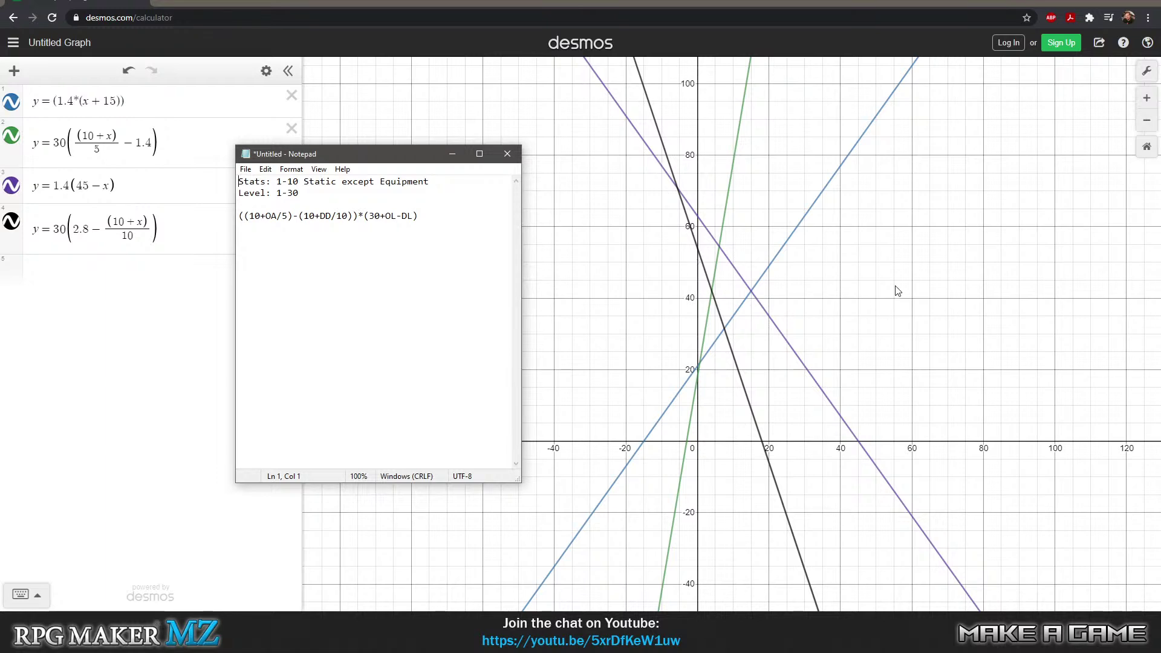
pyautogui.scroll(-5, 883, 312)
pyautogui.scroll(-8, 920, 205)
pyautogui.moveTo(947, 220); pyautogui.dragTo(883, 221)
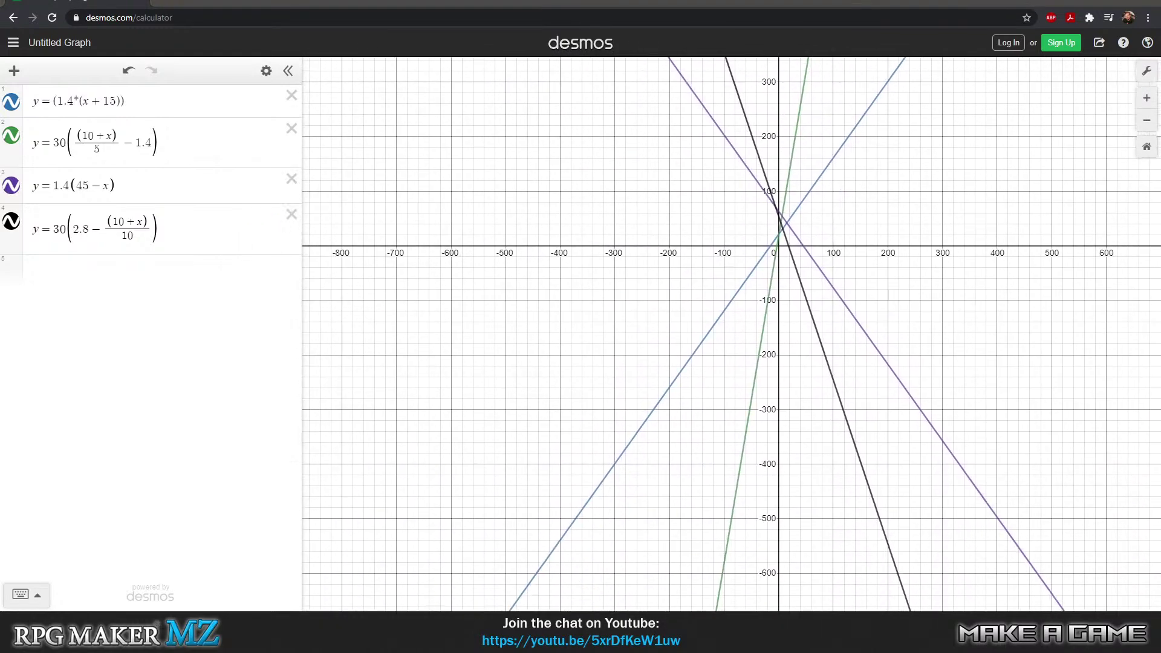
# - Zoom out further to centre the line intersections, then switch to RPG Maker MZ and minimize Notepad
pyautogui.hotkey('alt', 'Tab')
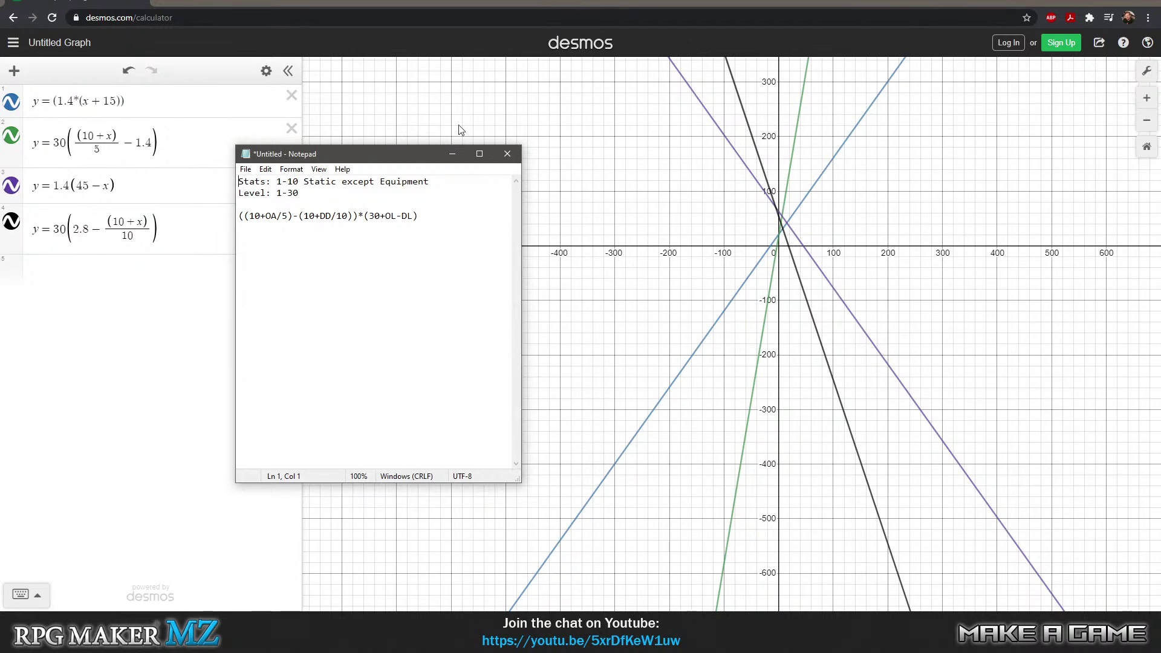
pyautogui.scroll(-5, 763, 200)
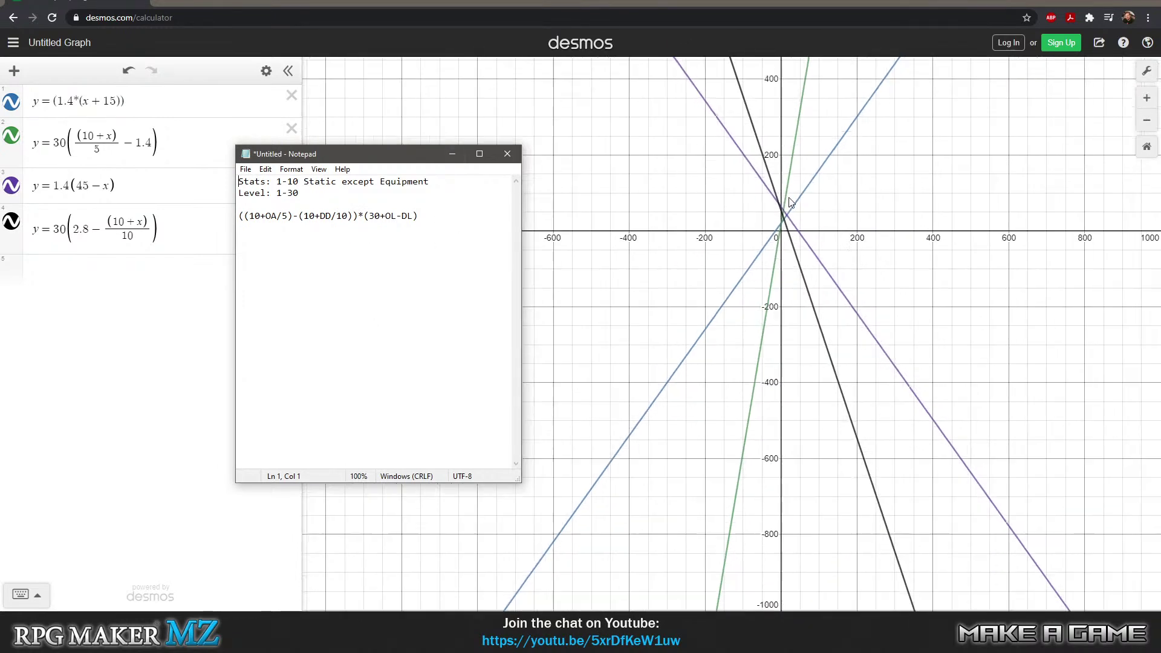
pyautogui.moveTo(794, 165); pyautogui.dragTo(661, 286)
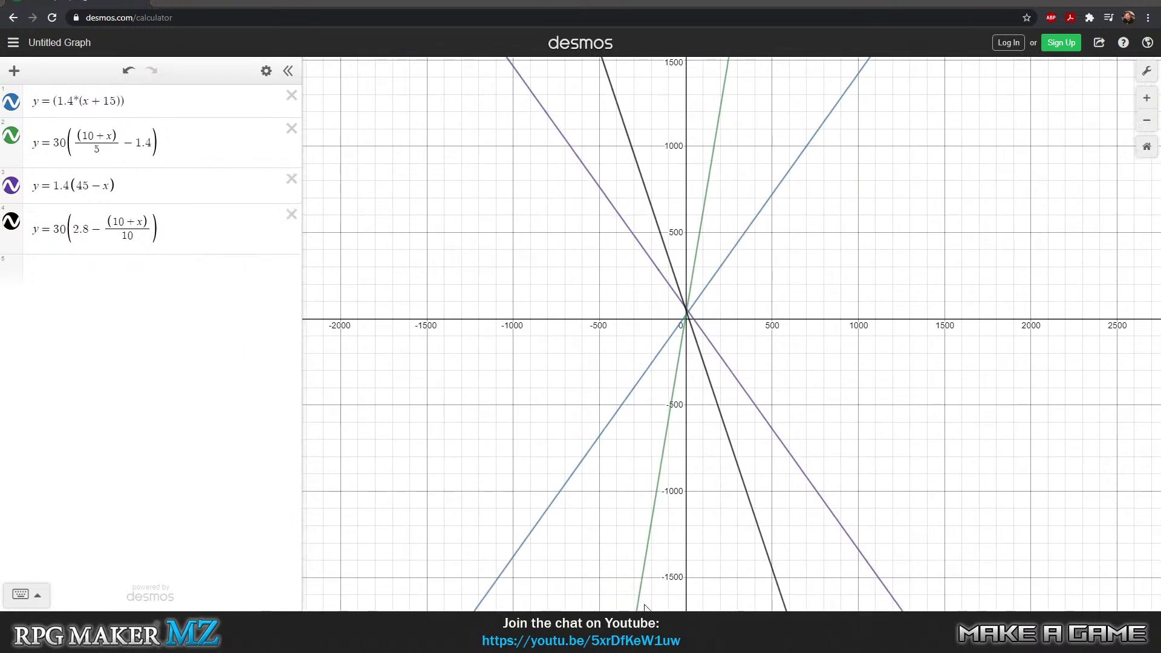
pyautogui.hotkey('alt', 'Tab')
pyautogui.hotkey('alt', 'Tab')
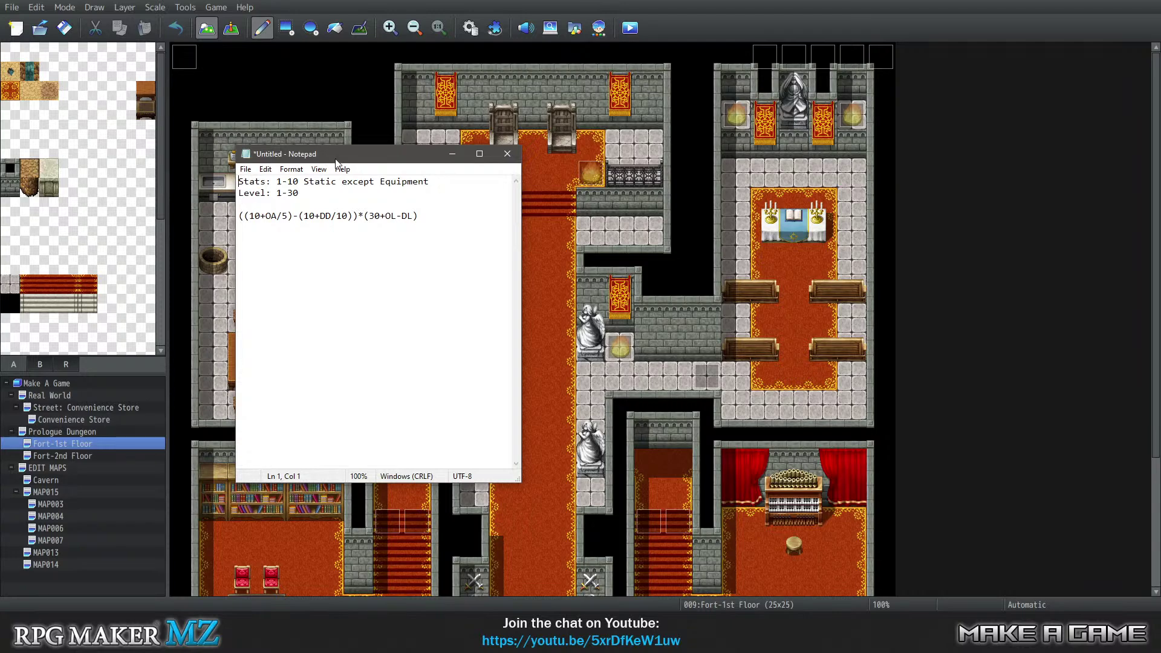
pyautogui.click(452, 154)
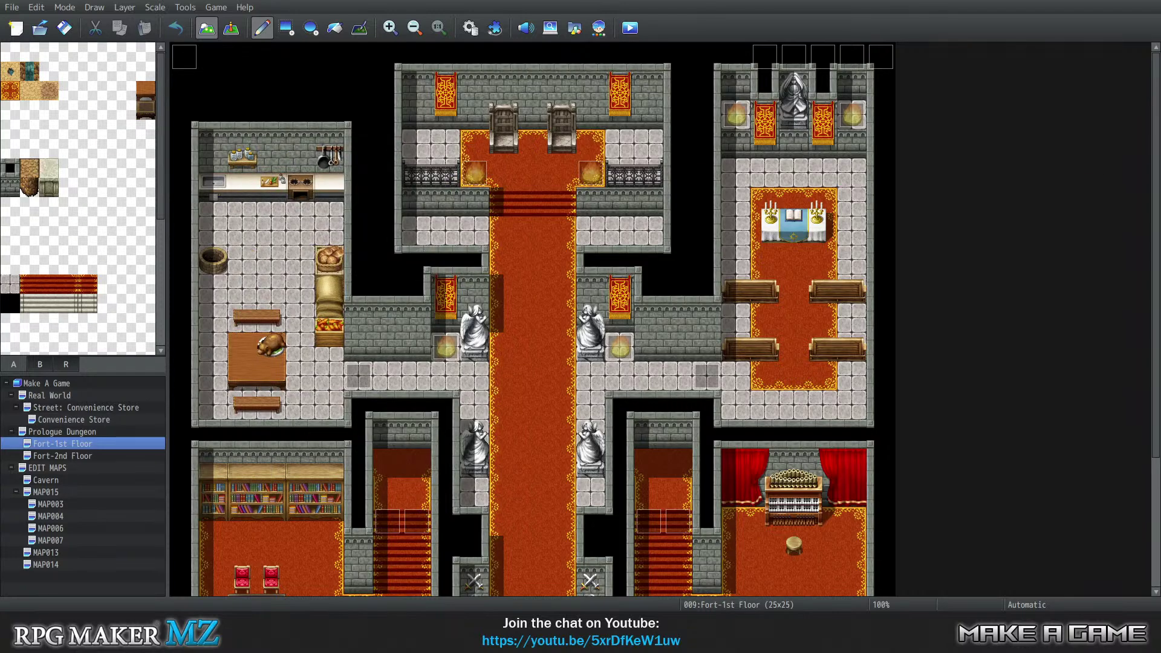